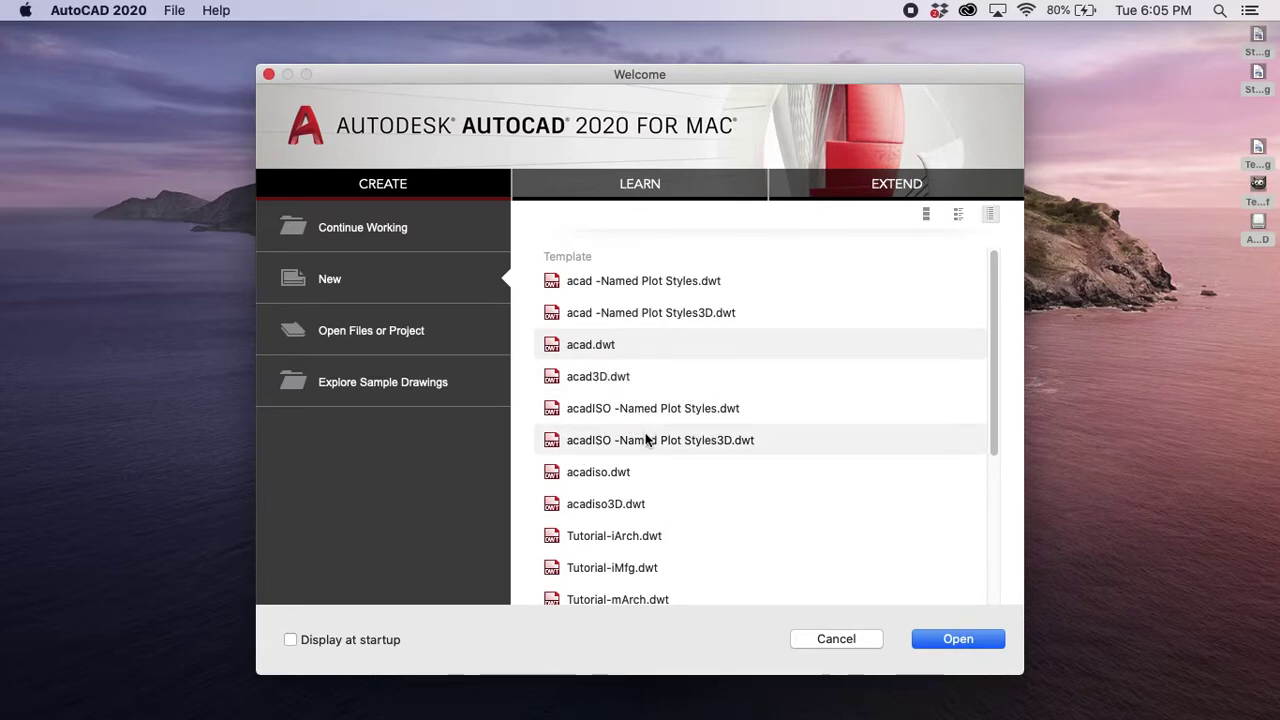
Step: Open the drawing template DDCC DWG TEMPLATE.dwt from the AUTOCAD drive
left_click(398, 340)
scroll(340, 400, "down", 1)
left_click(340, 410)
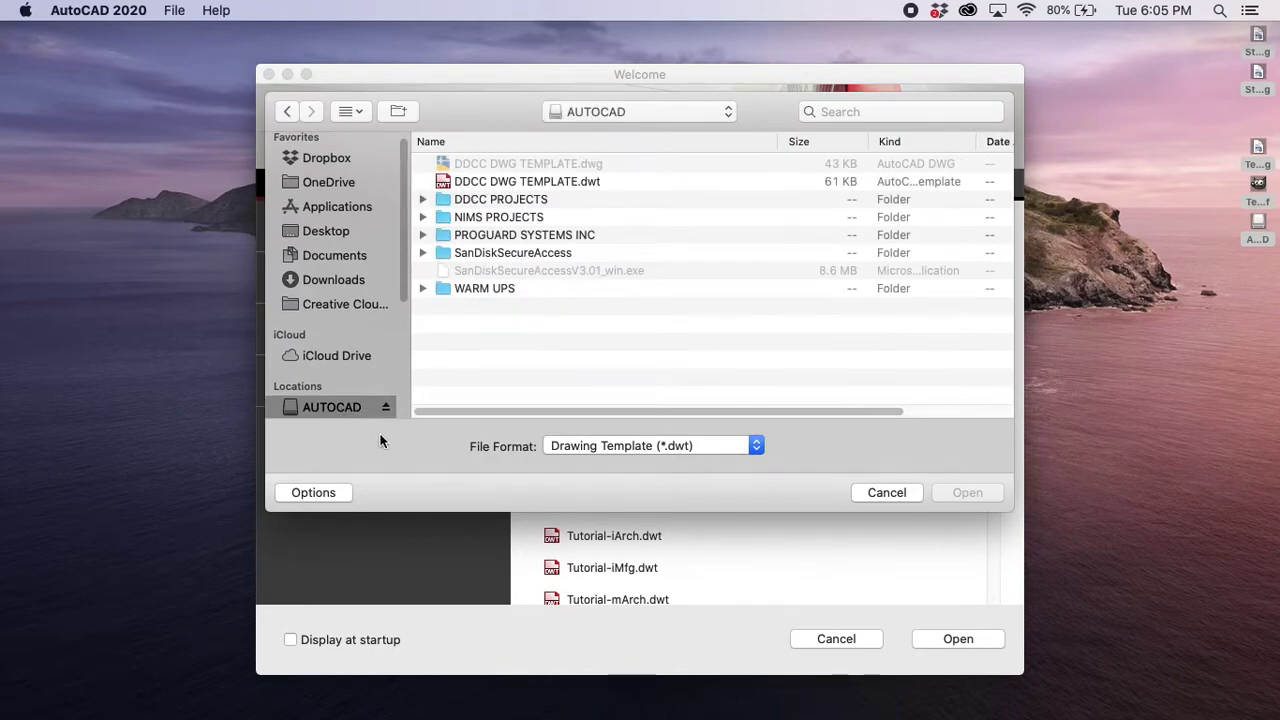
left_click(512, 184)
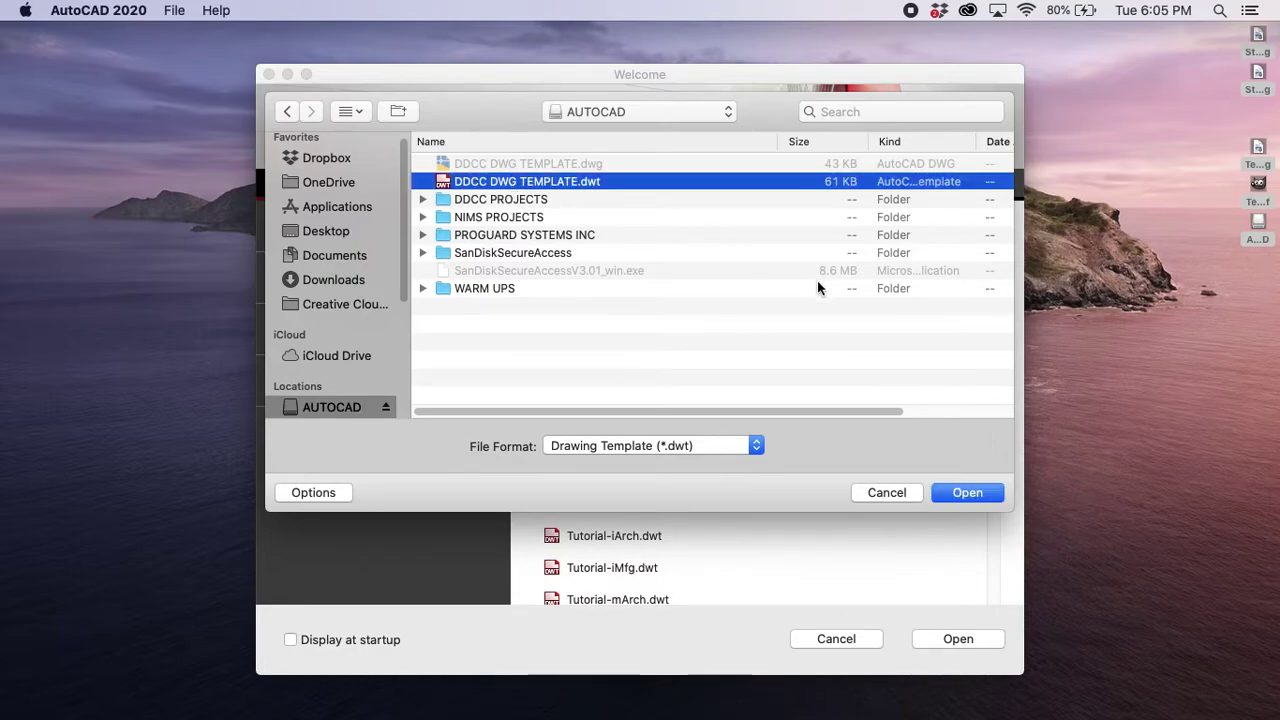
left_click(958, 493)
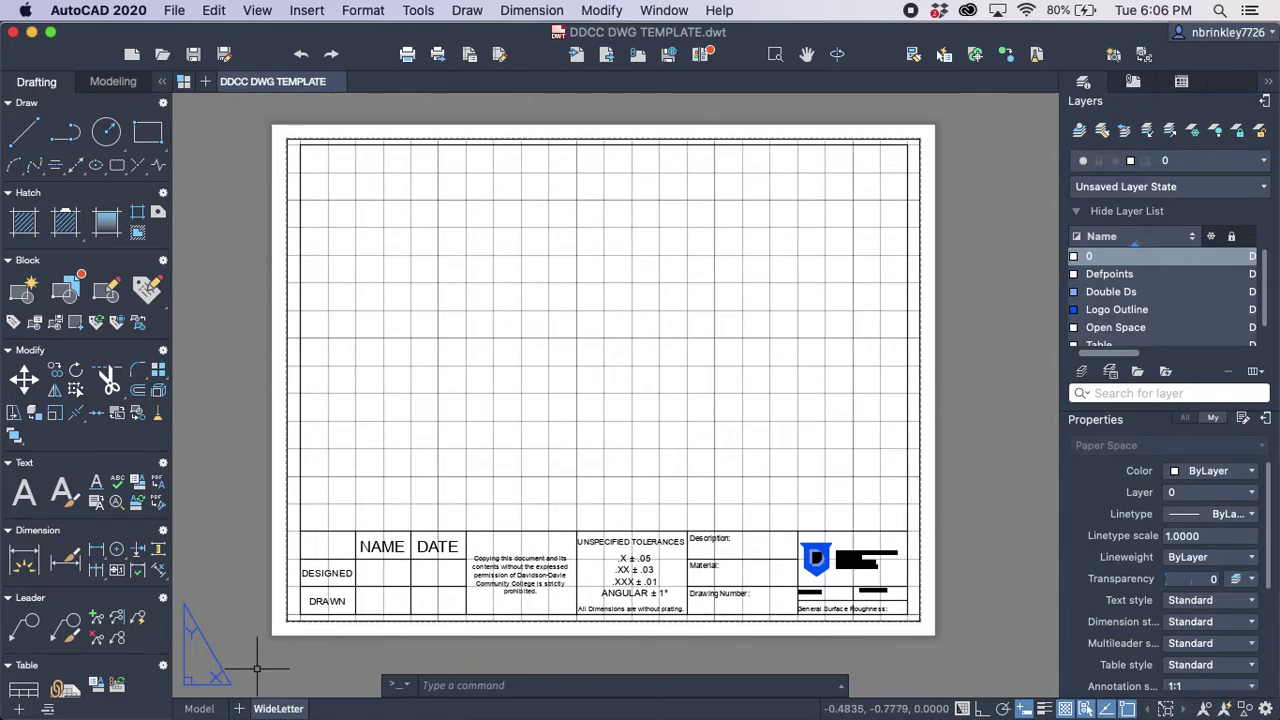
Step: Switch to model space and delete the stray vertical line crossing the General Surface Roughness text in the title block
left_click(200, 708)
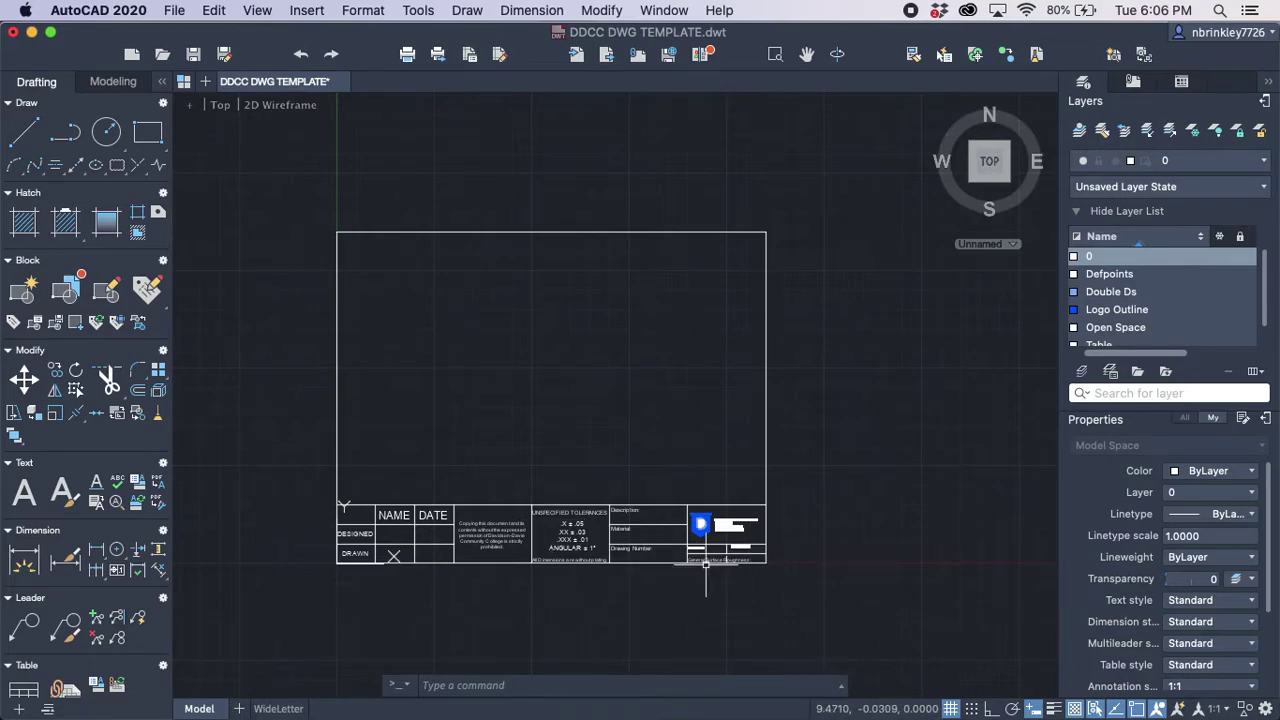
scroll(750, 554, "up", 5)
scroll(746, 555, "up", 2)
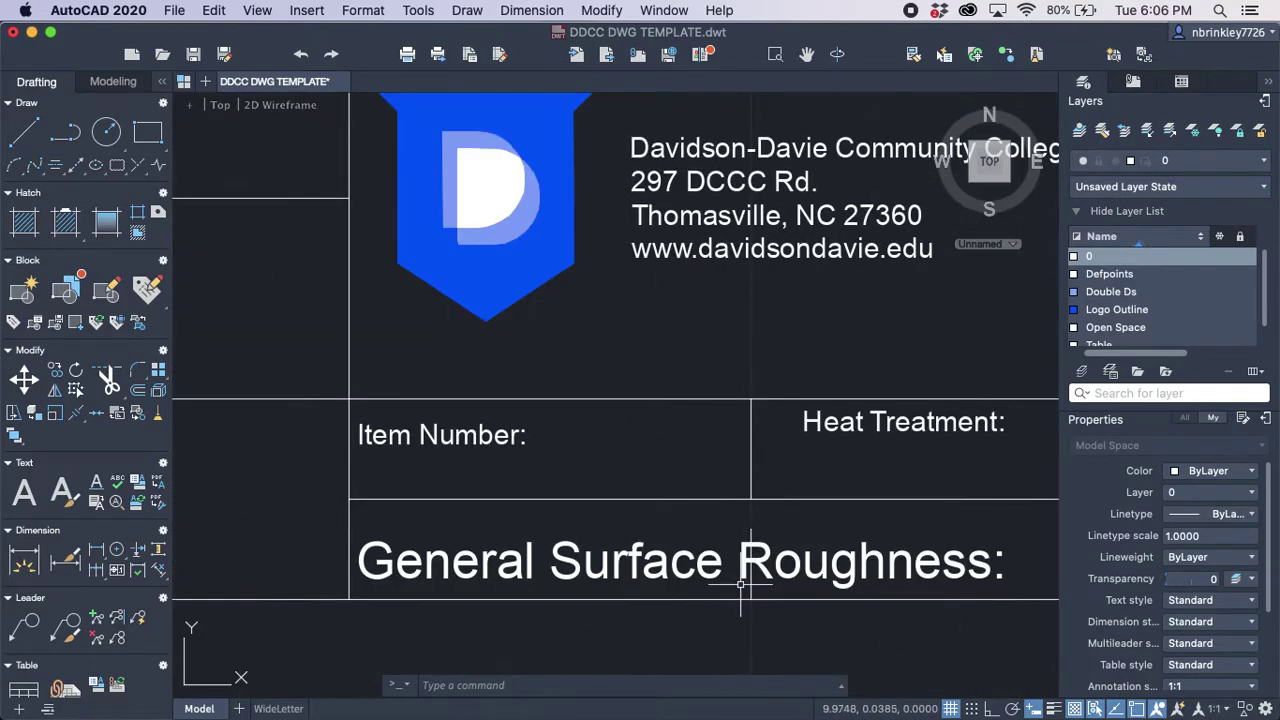
left_click(750, 590)
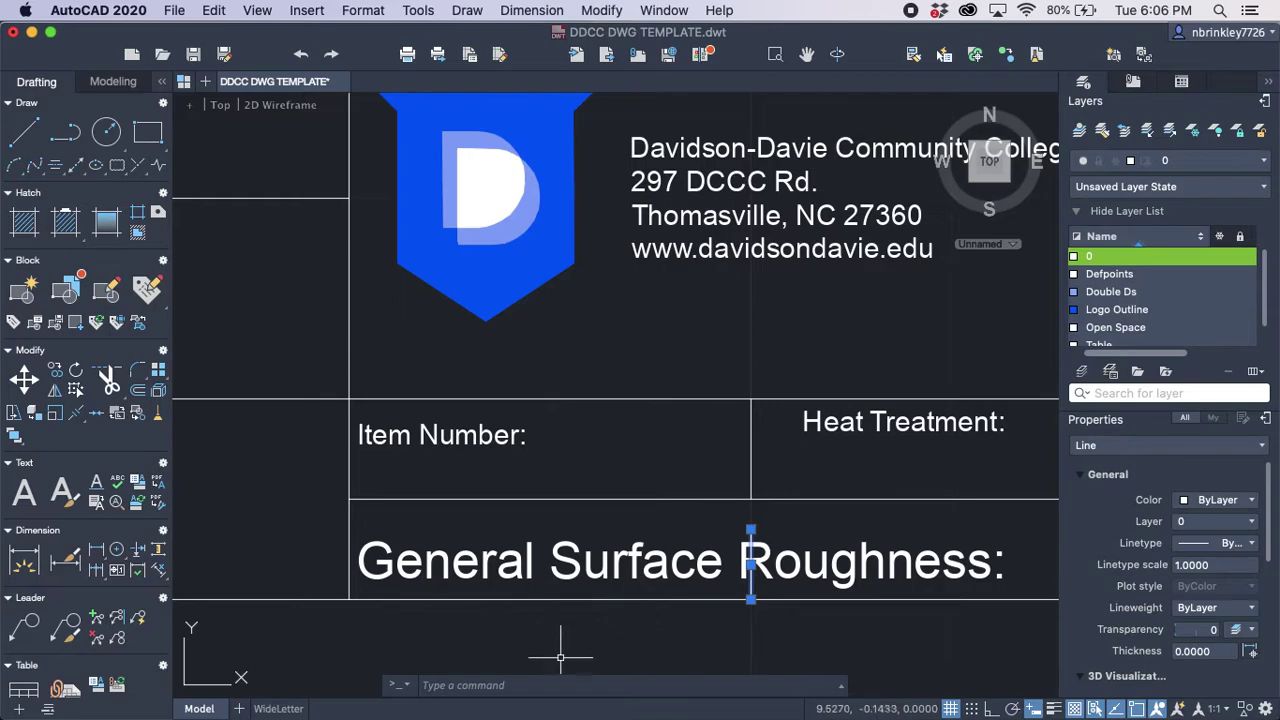
key("Escape")
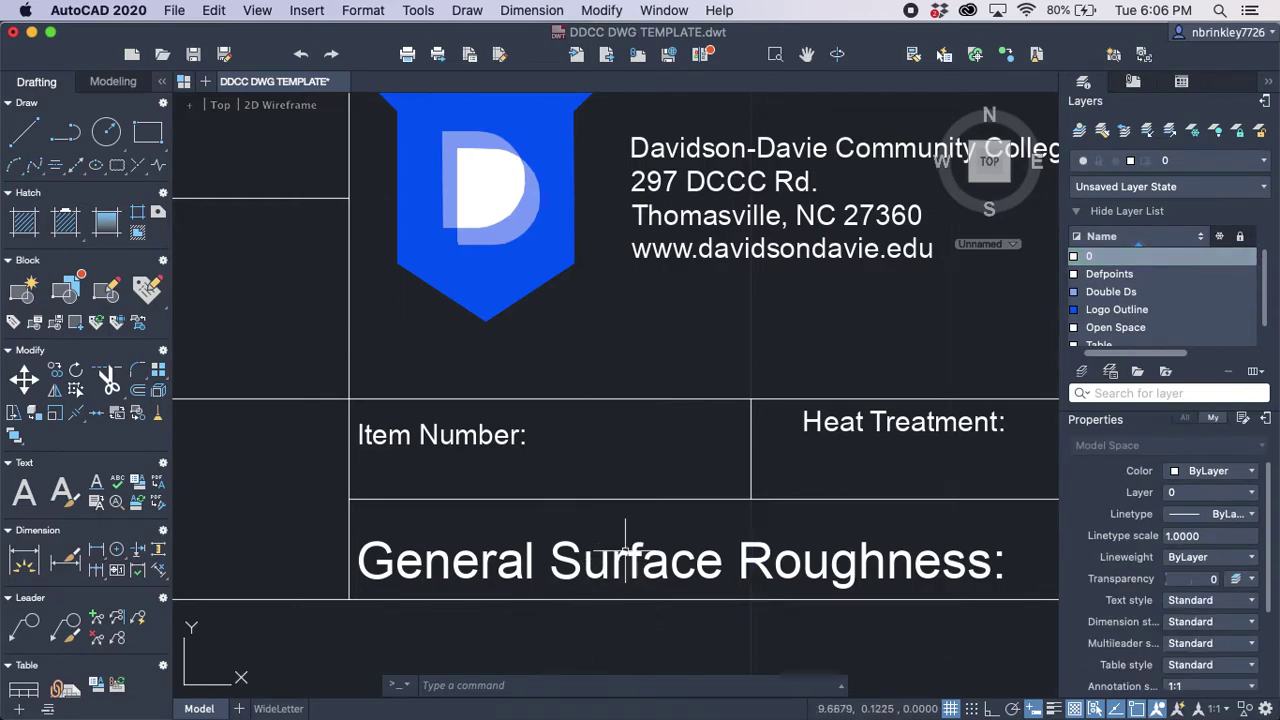
Step: Save the corrected title block template under its existing name
scroll(613, 536, "down", 3)
scroll(481, 477, "down", 5)
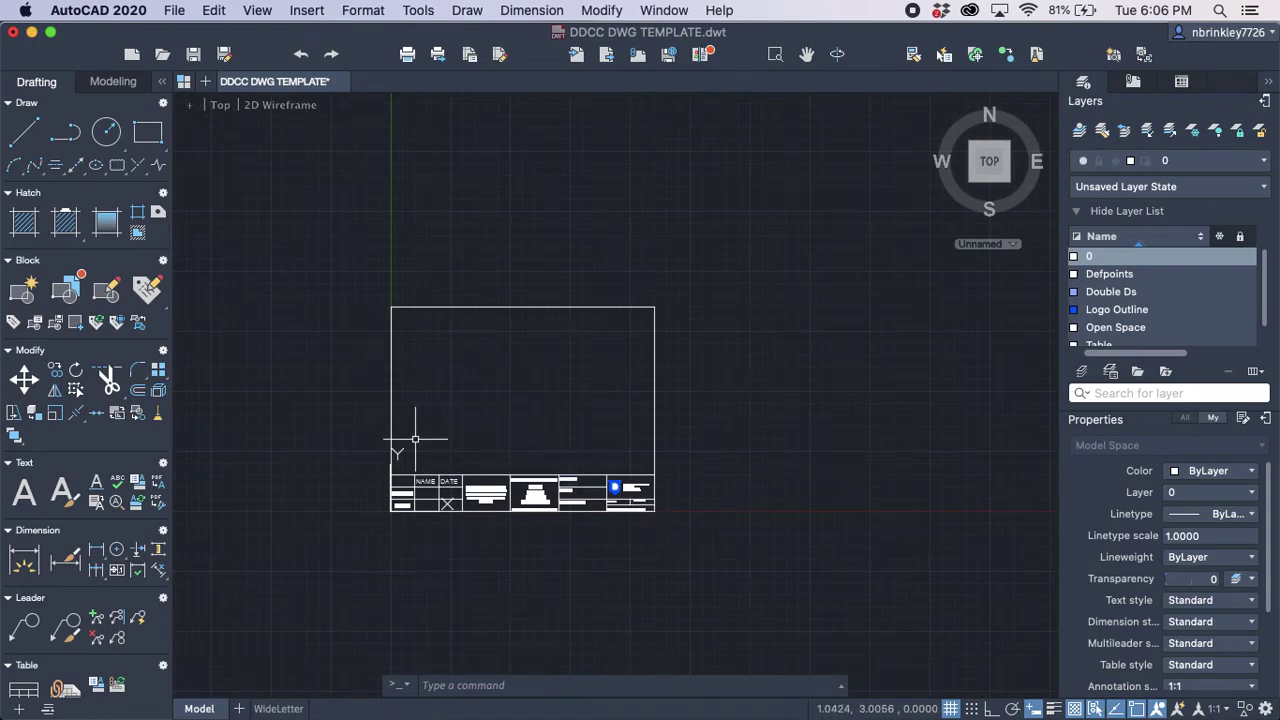
scroll(370, 417, "up", 2)
scroll(373, 417, "down", 2)
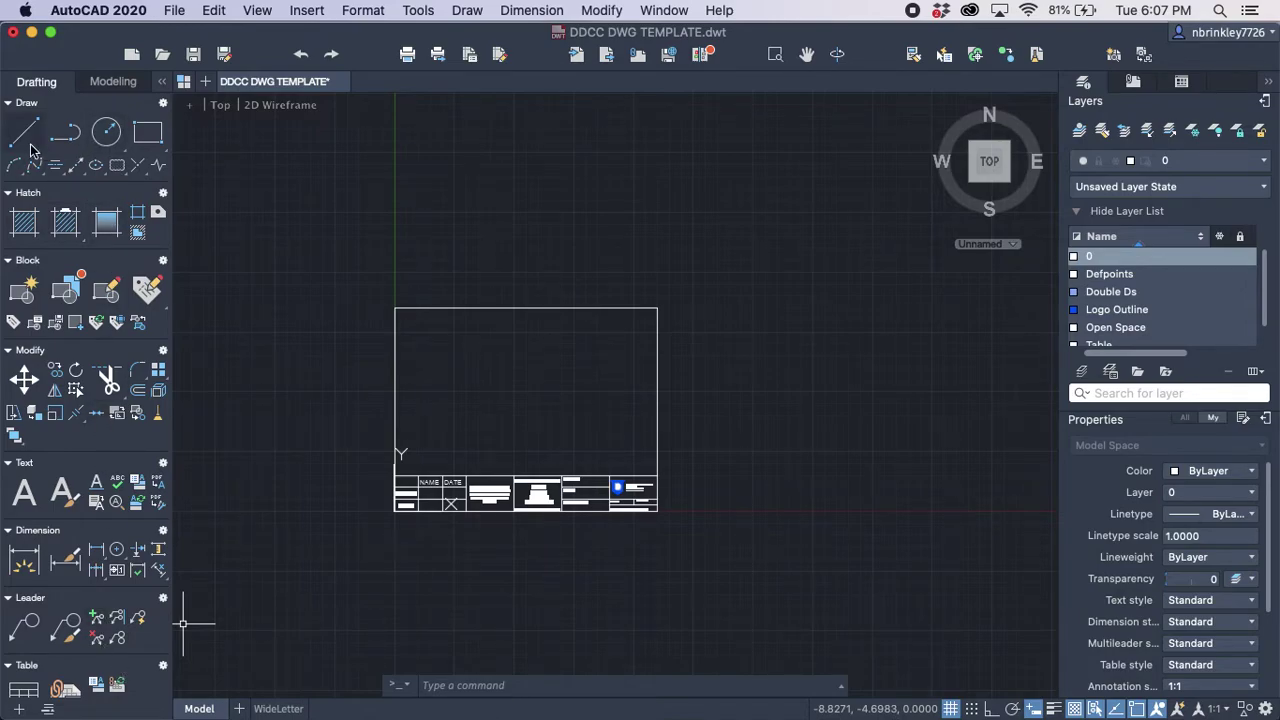
mouse_move(993, 140)
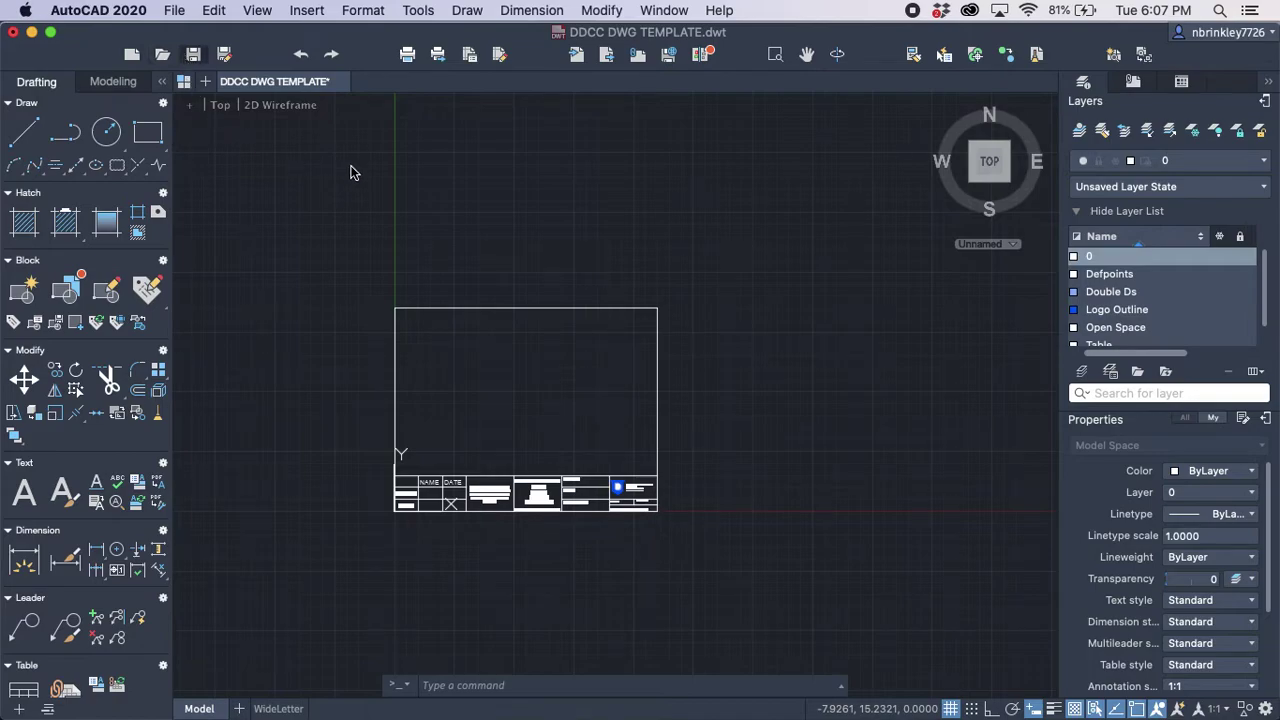
key("super+s")
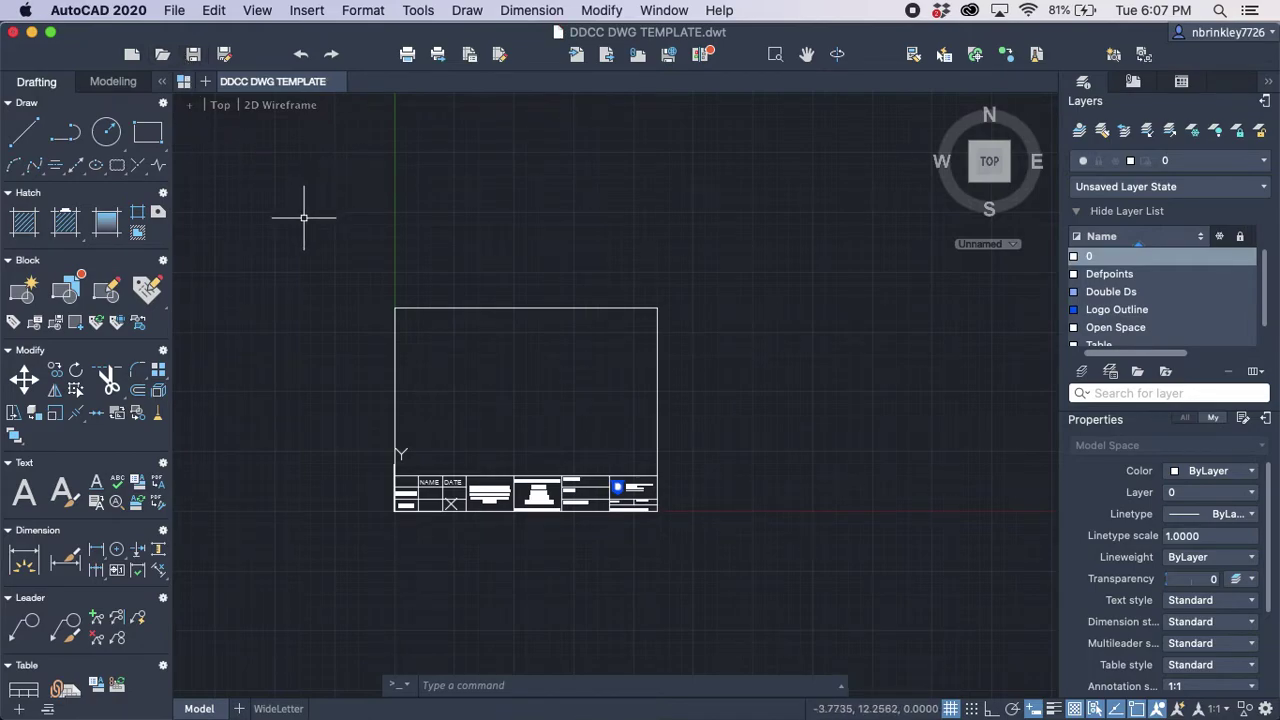
Step: Save a copy of the template on the AUTOCAD drive as Plumb Bob in AutoCAD 2018 Drawing (*.dwg) format
middle_click_drag(440, 354, 486, 304)
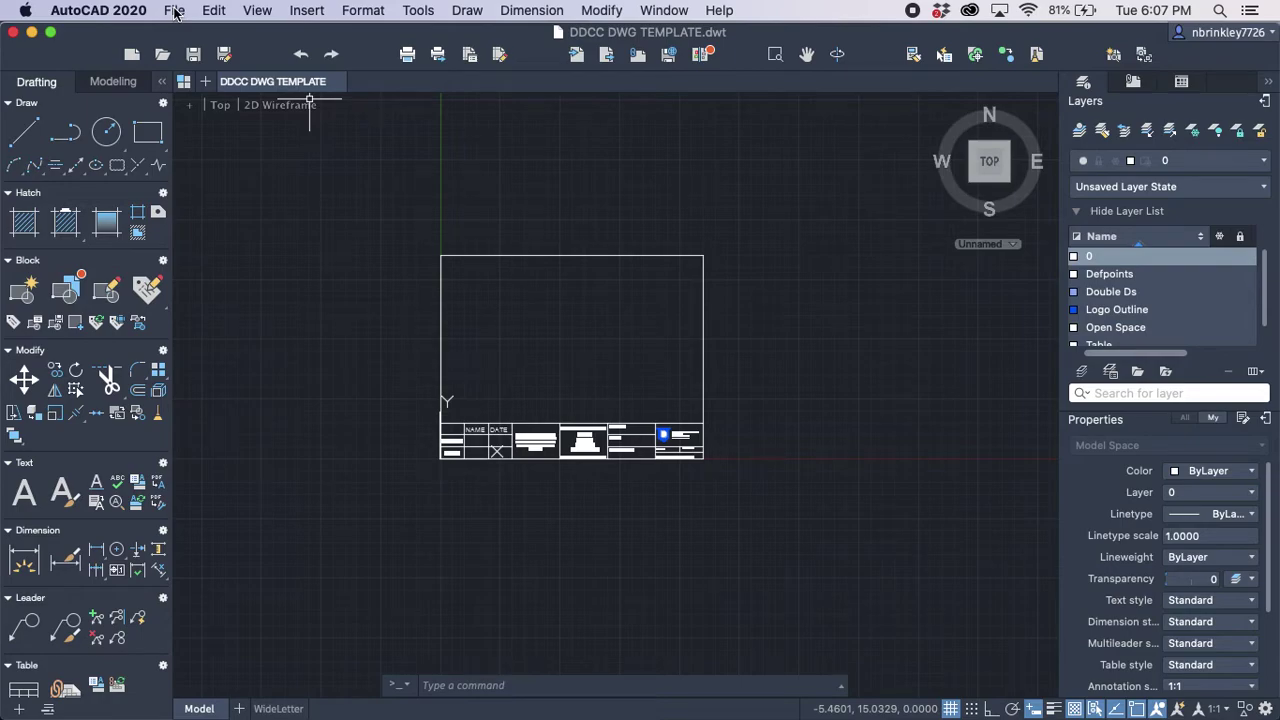
left_click(174, 10)
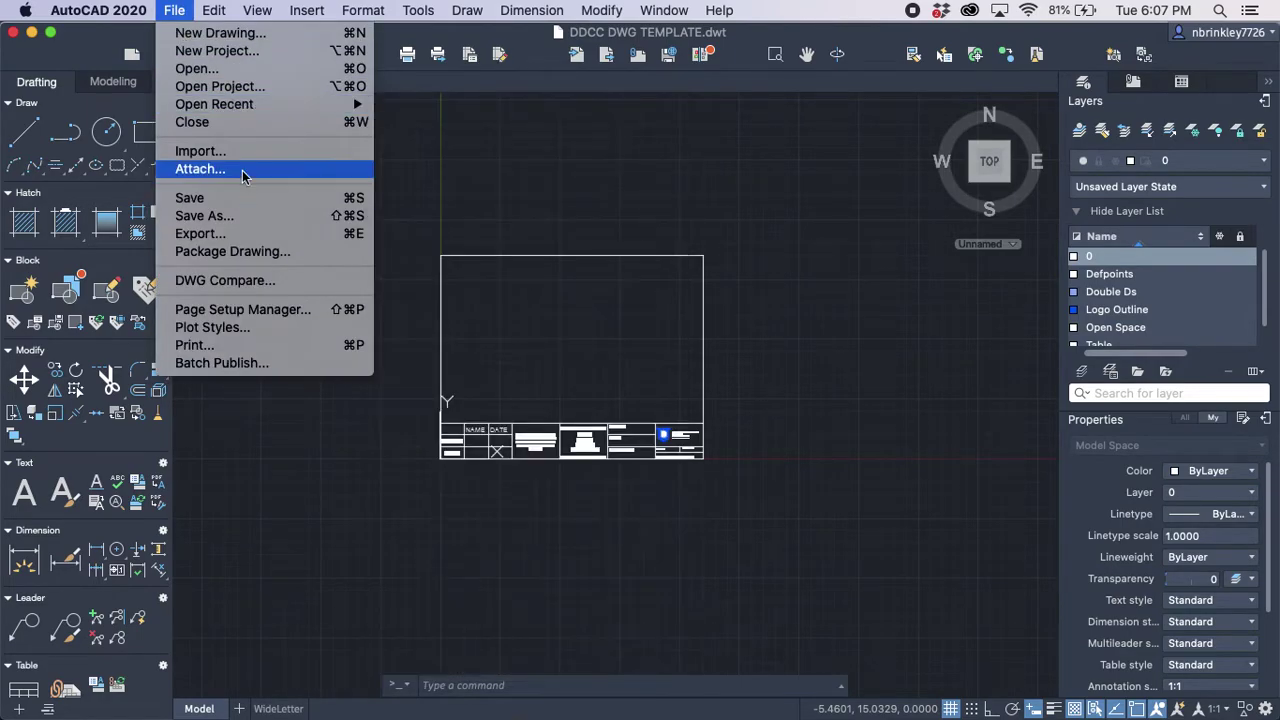
left_click(249, 216)
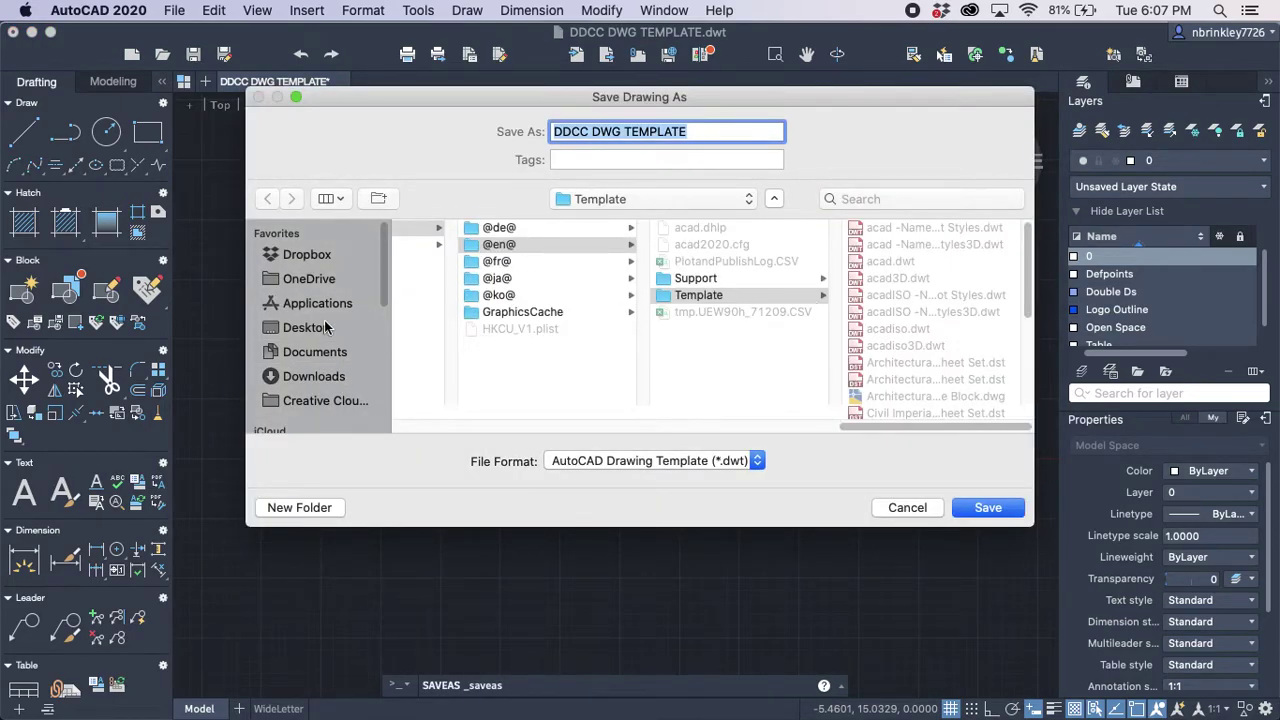
scroll(325, 327, "down", 3)
left_click(310, 413)
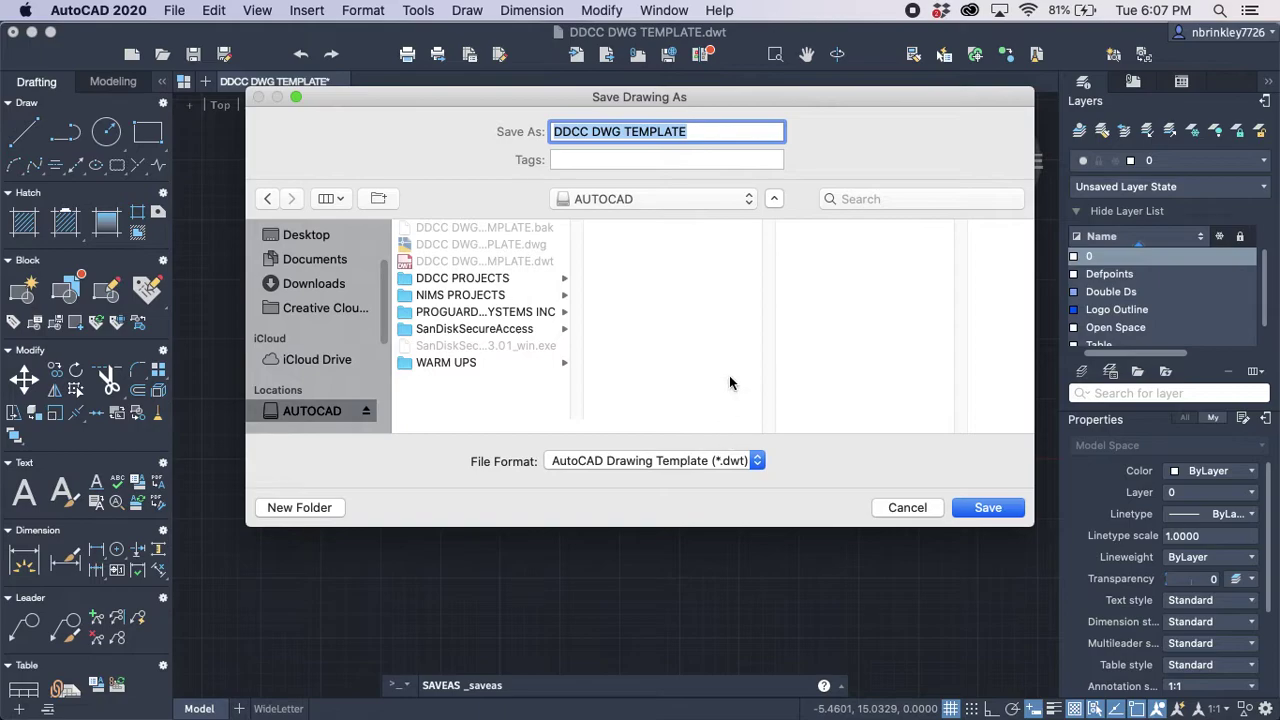
type("Plumb Bob")
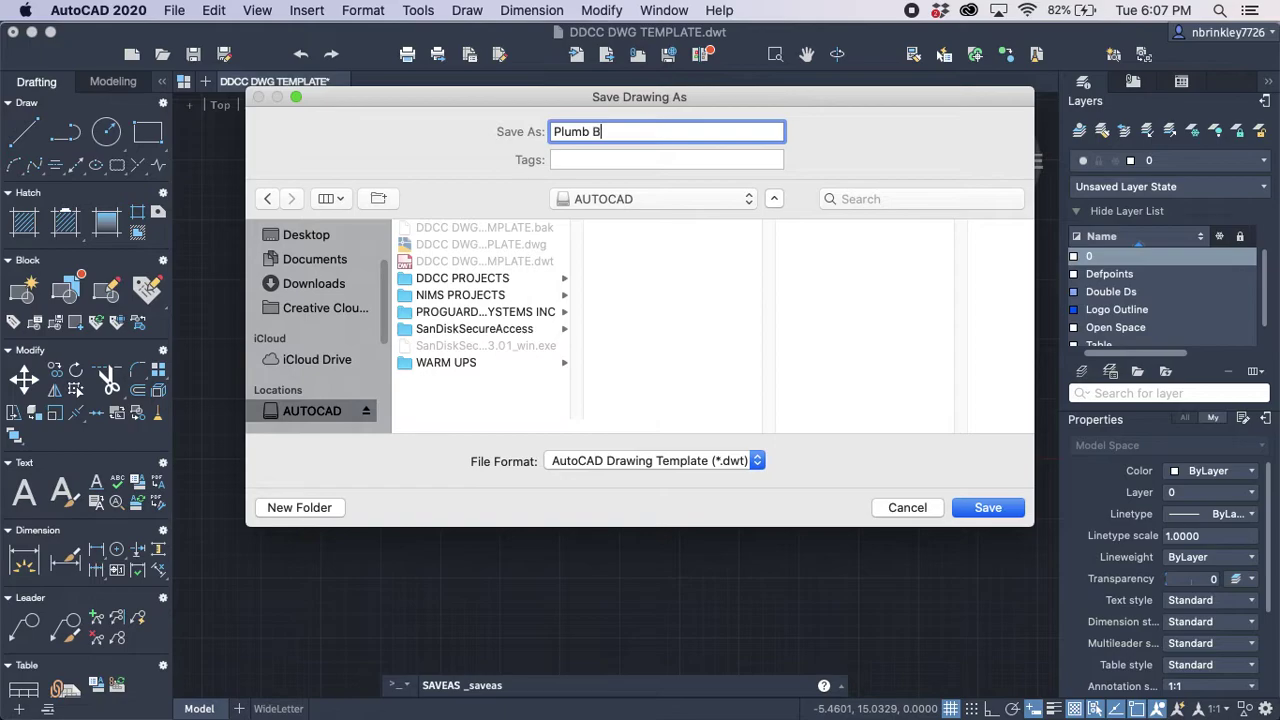
left_click(754, 466)
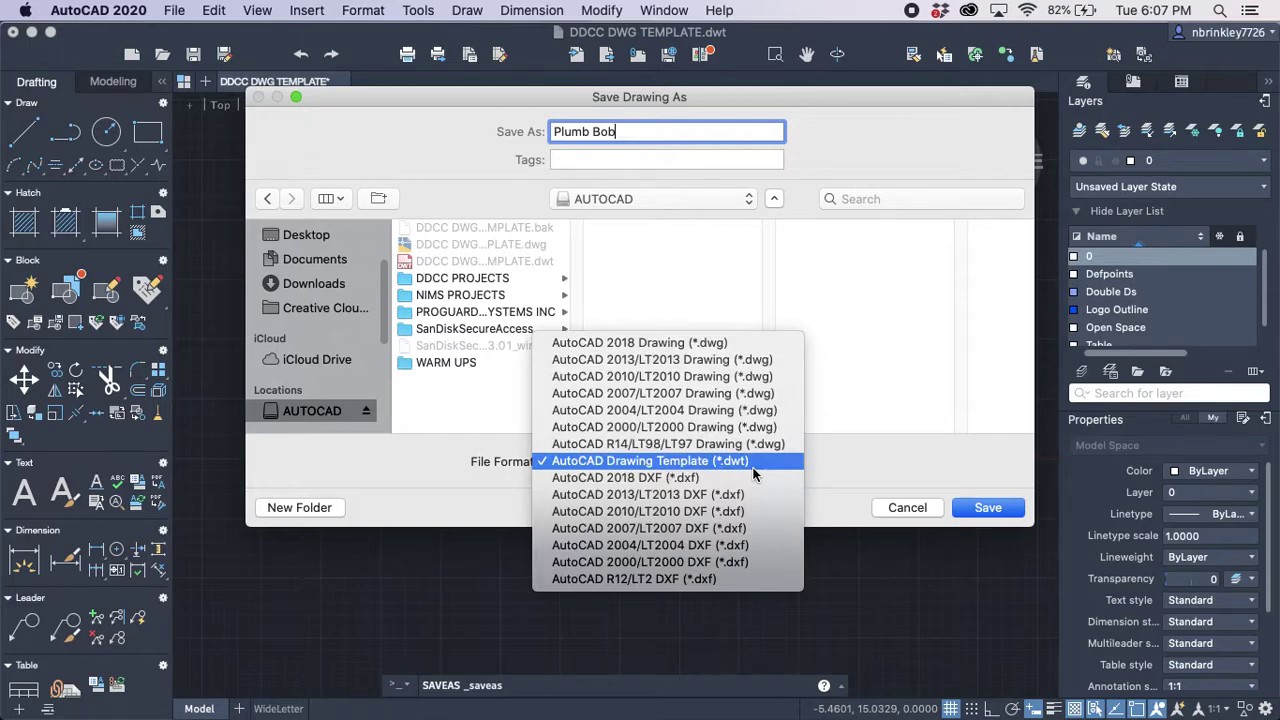
left_click(744, 345)
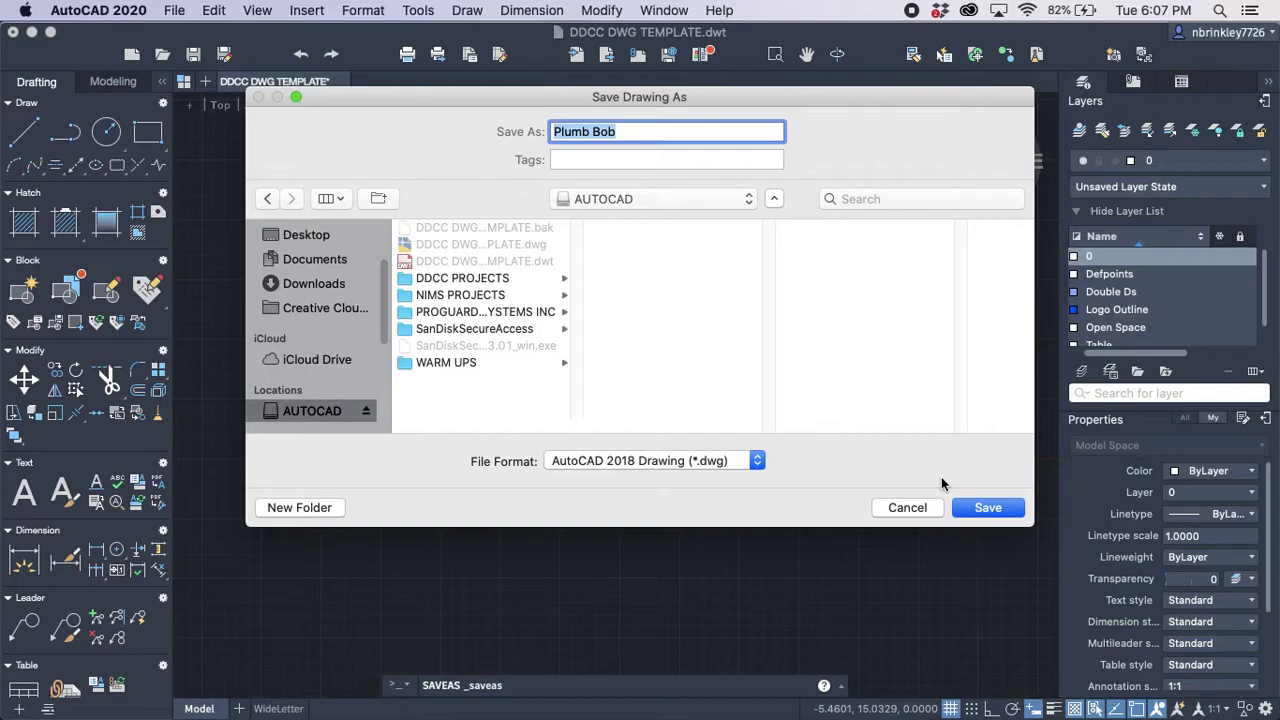
left_click(982, 512)
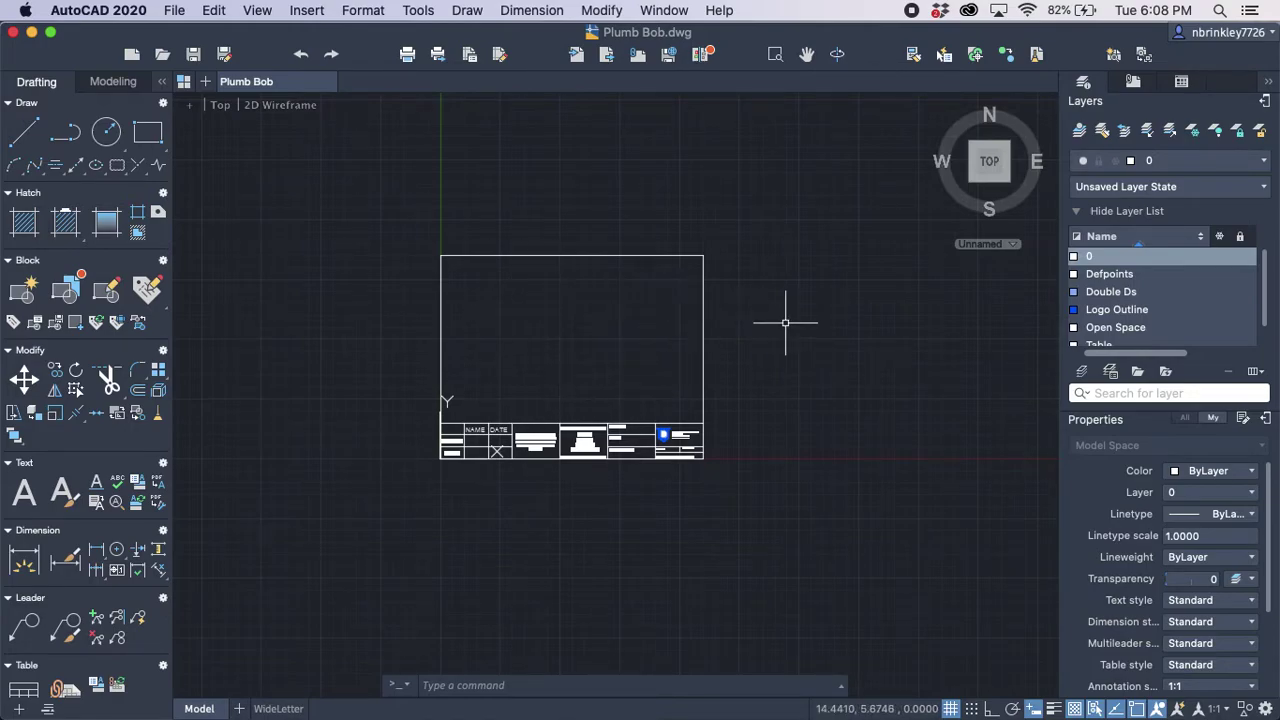
Step: Create a new layer named Model and make it the current layer
mouse_move(794, 323)
middle_mouse_down()
mouse_move(463, 271)
mouse_move(372, 284)
middle_mouse_up()
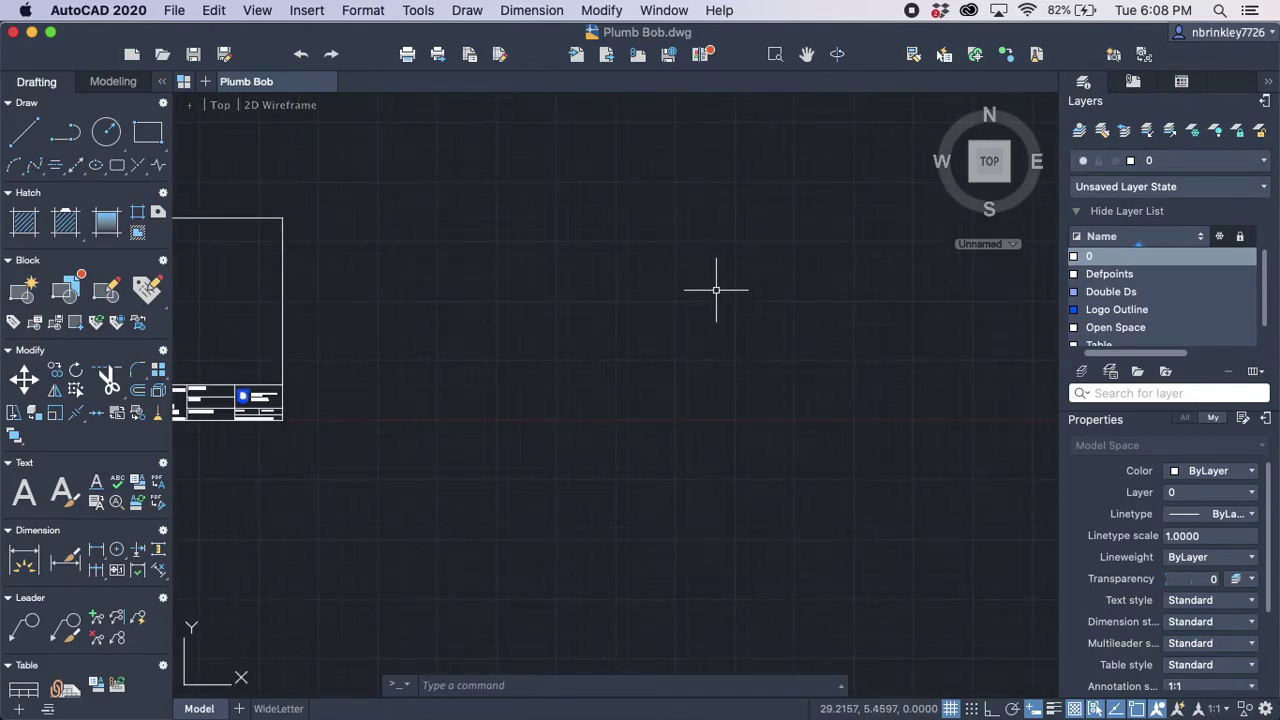
mouse_move(713, 291)
middle_mouse_down()
mouse_move(660, 277)
mouse_move(991, 337)
middle_mouse_up()
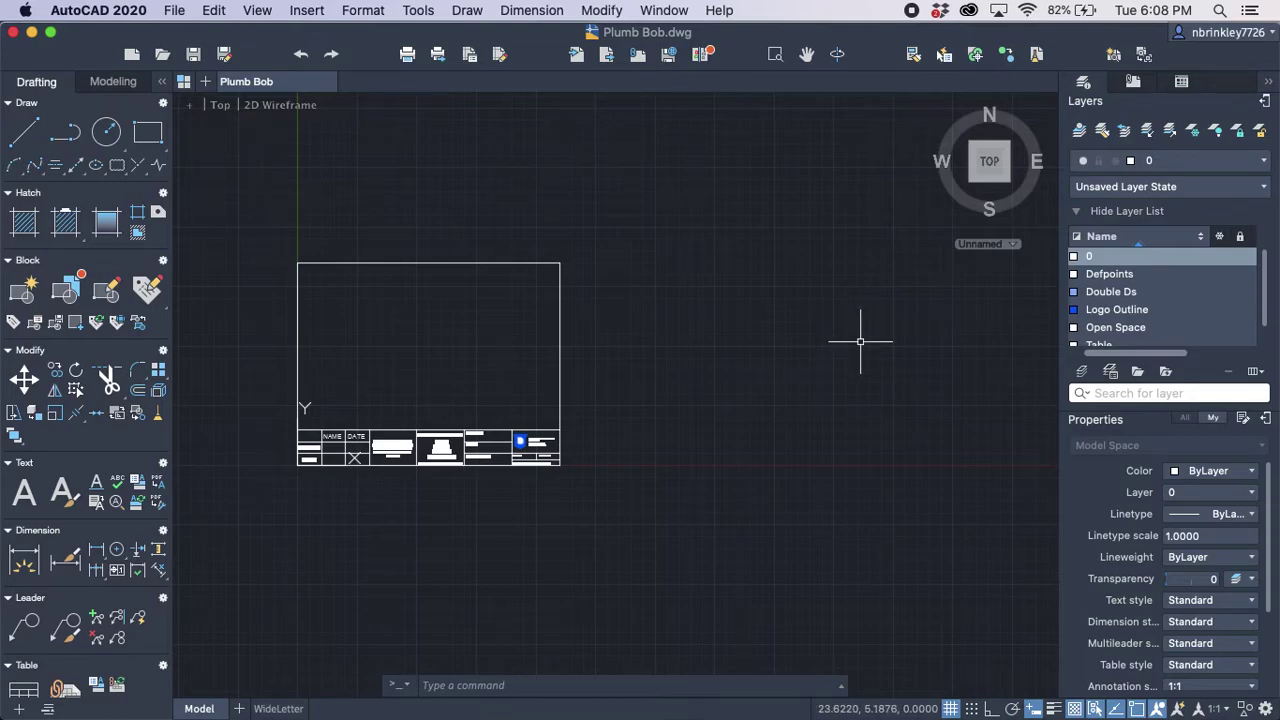
mouse_move(860, 341)
middle_mouse_down()
mouse_move(731, 260)
mouse_move(551, 252)
middle_mouse_up()
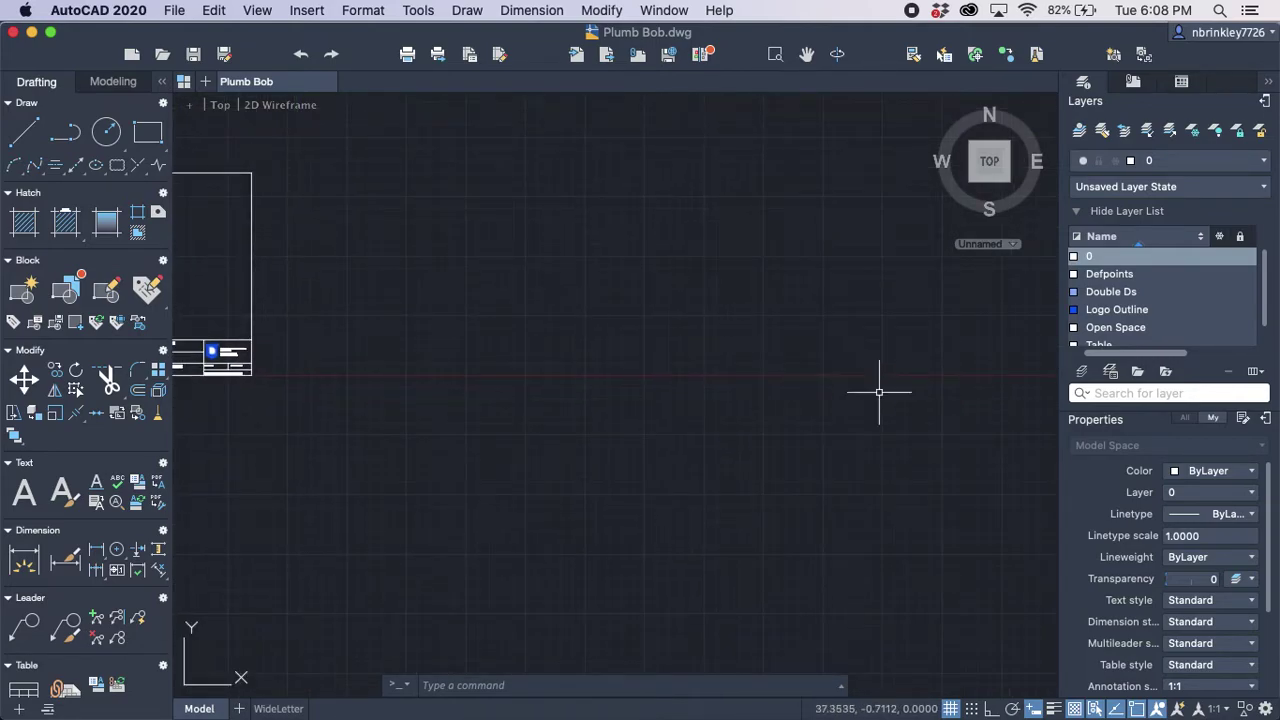
left_click(1083, 372)
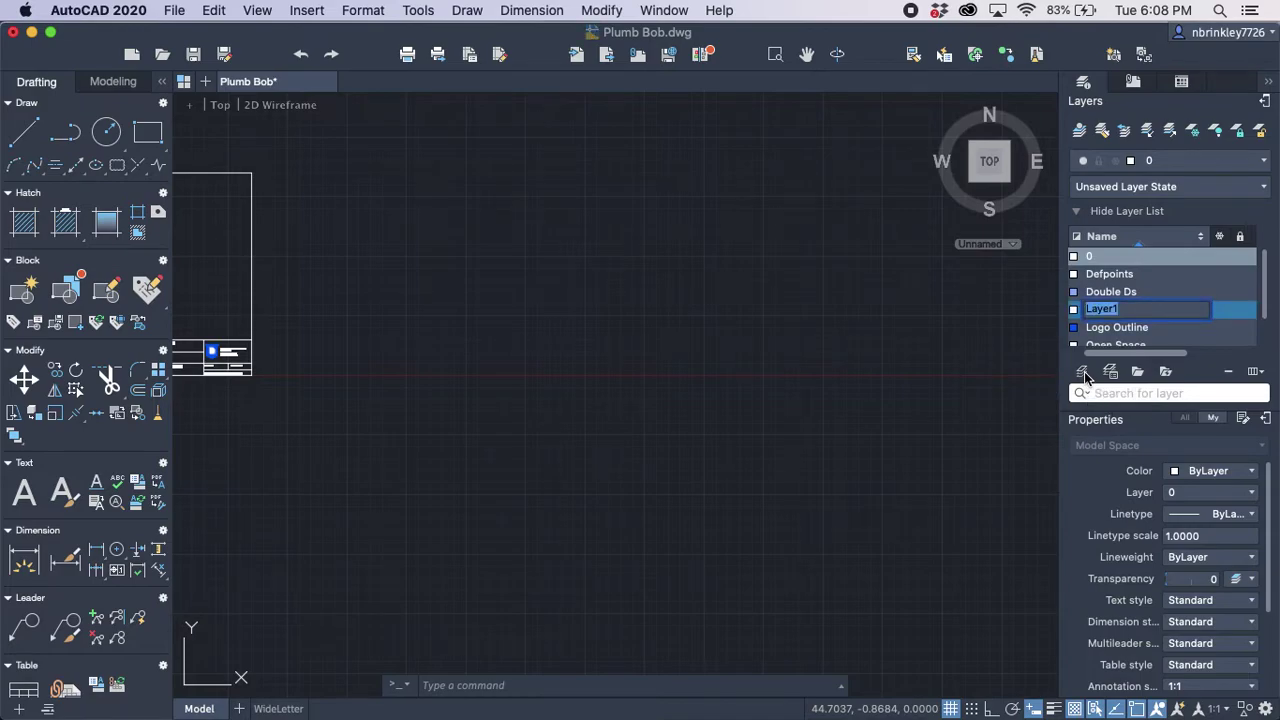
type("Model")
key("Return")
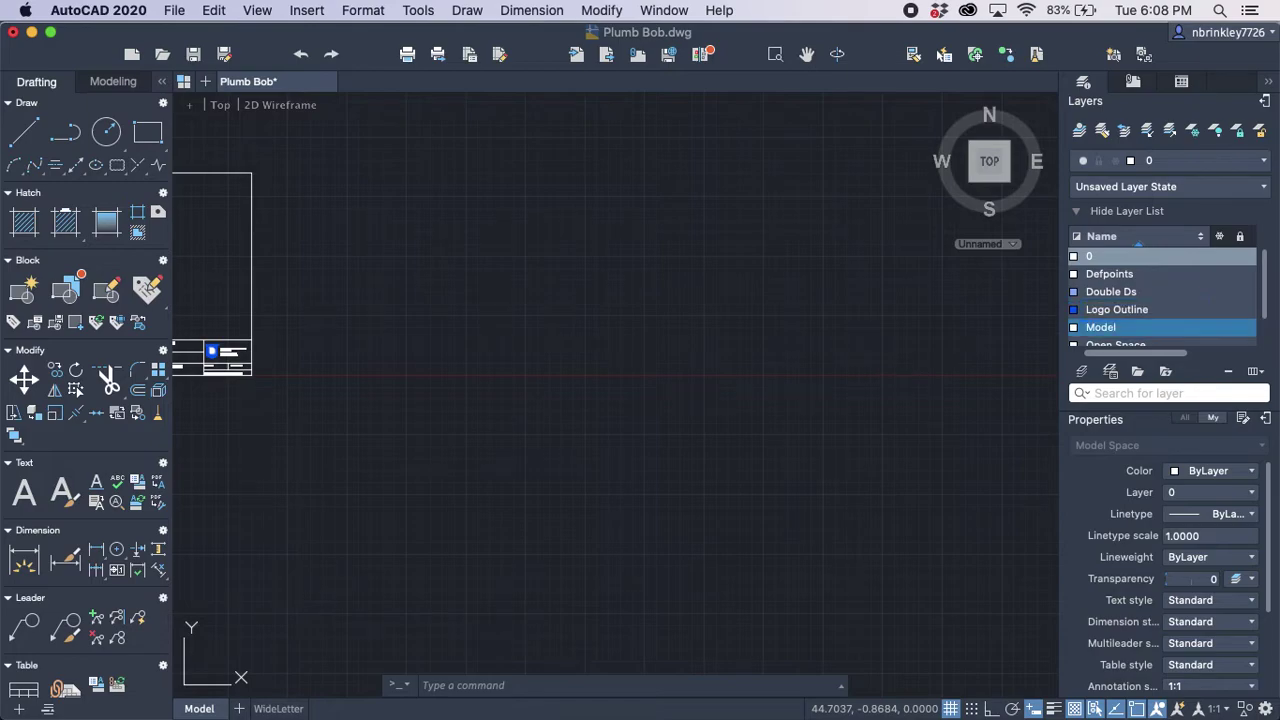
left_click(1176, 162)
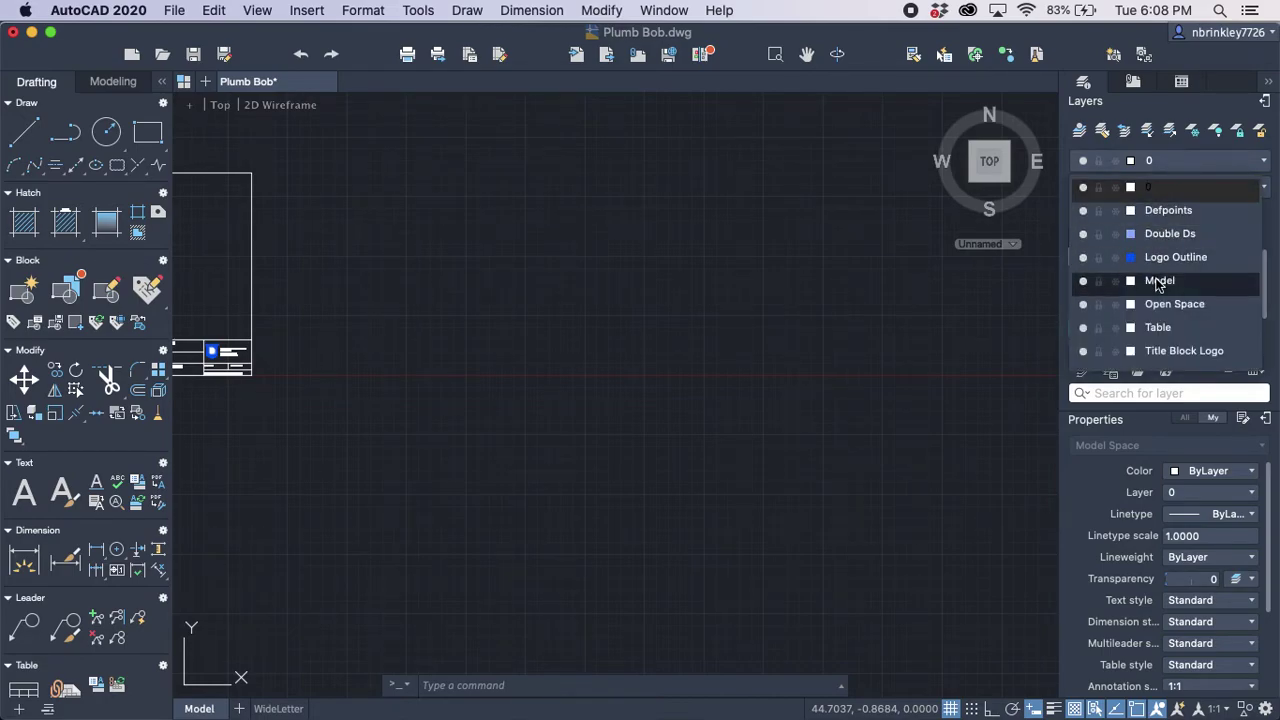
left_click(1158, 281)
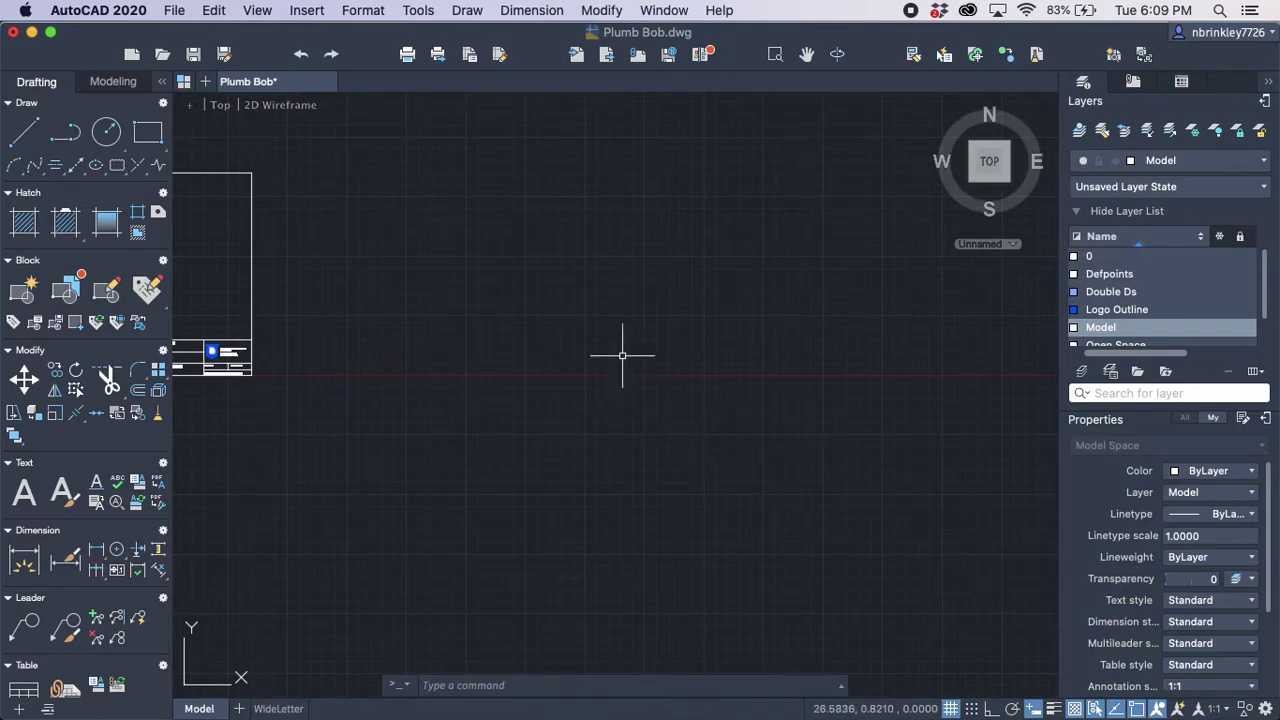
Step: Draw a trial rectangle in the empty model space to the right of the title block sheet
right_click(588, 310)
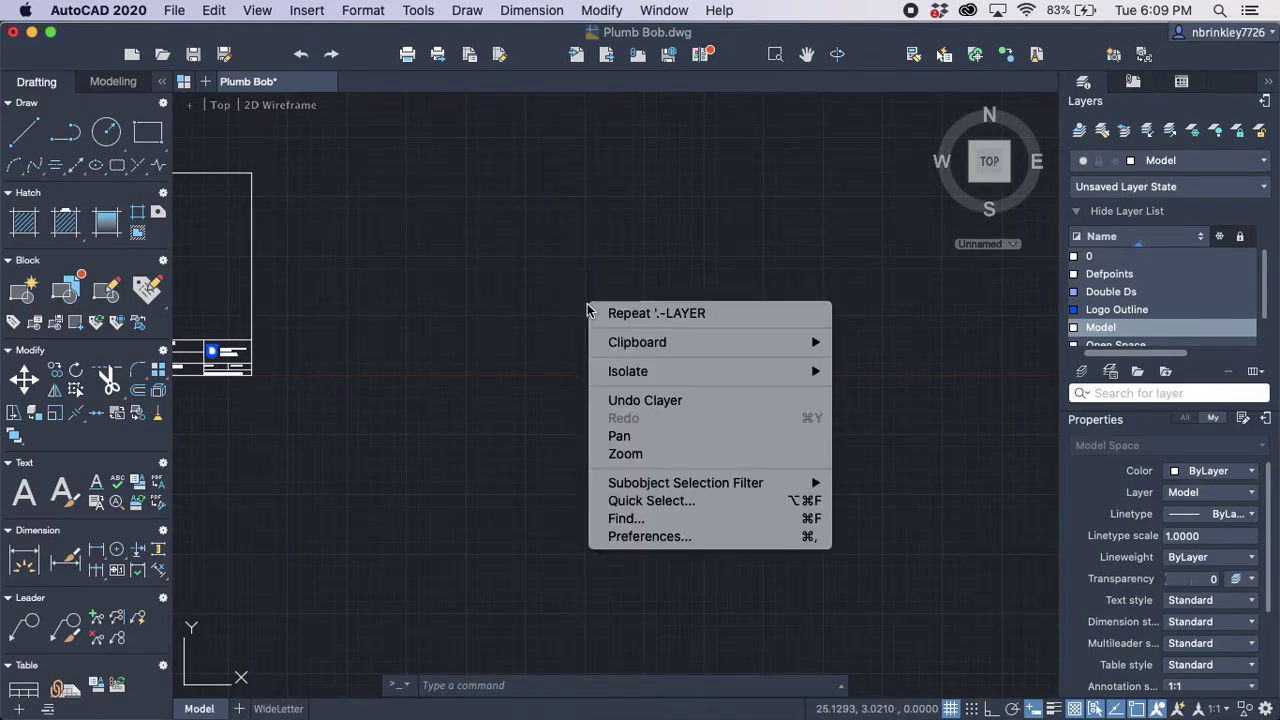
left_click(523, 280)
left_click(147, 131)
left_click(430, 216)
left_click(519, 300)
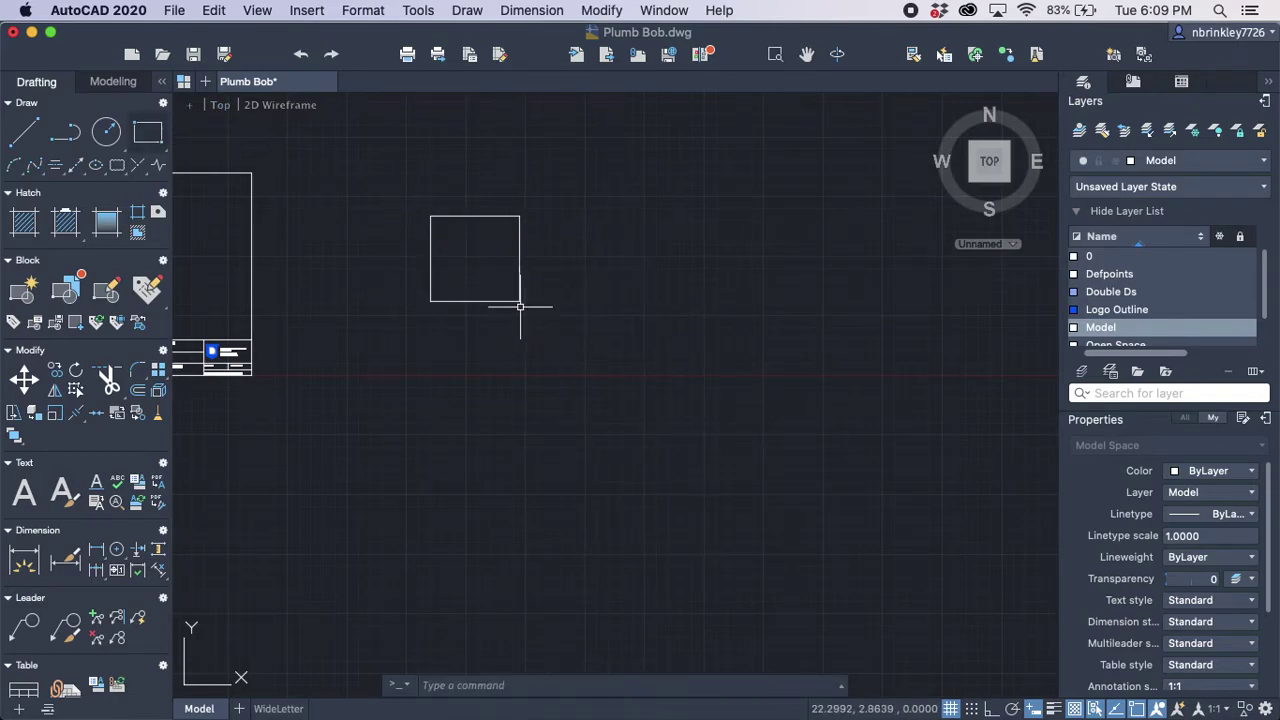
Step: Select the trial rectangle, run the PROPERTIES command on it, and delete the rectangle
left_click(557, 343)
left_click(380, 189)
right_click(380, 189)
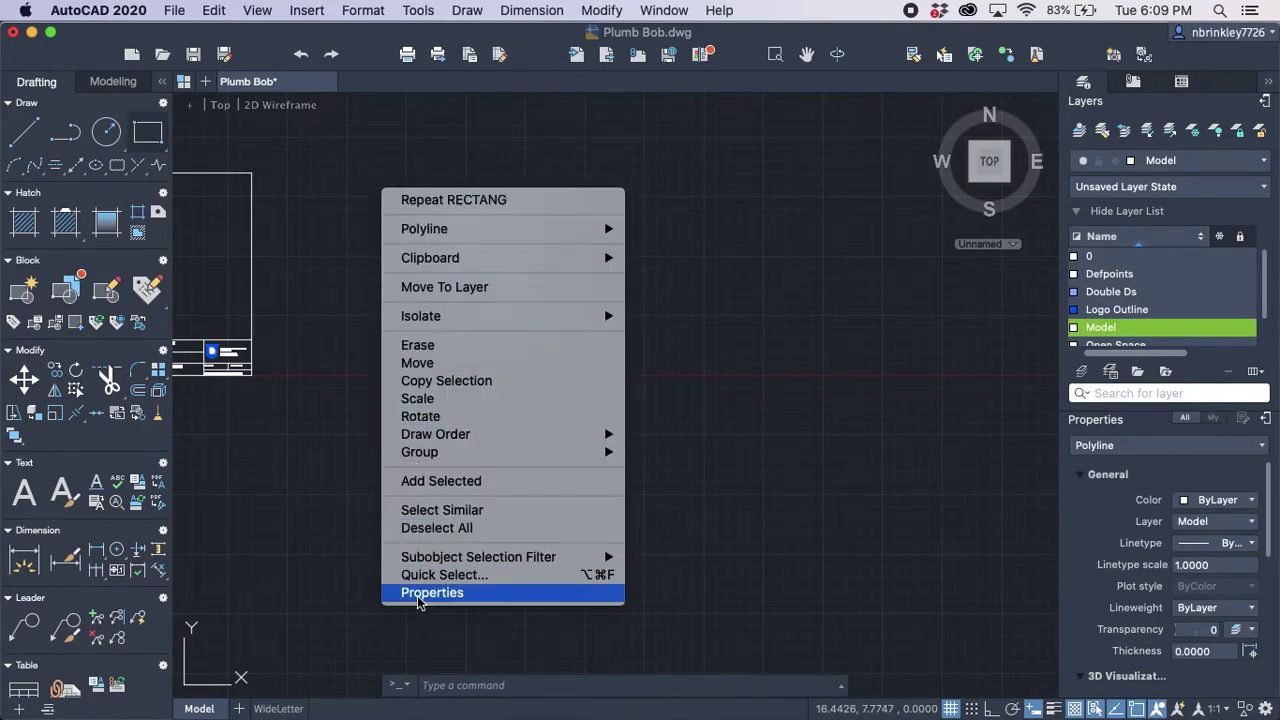
left_click(697, 576)
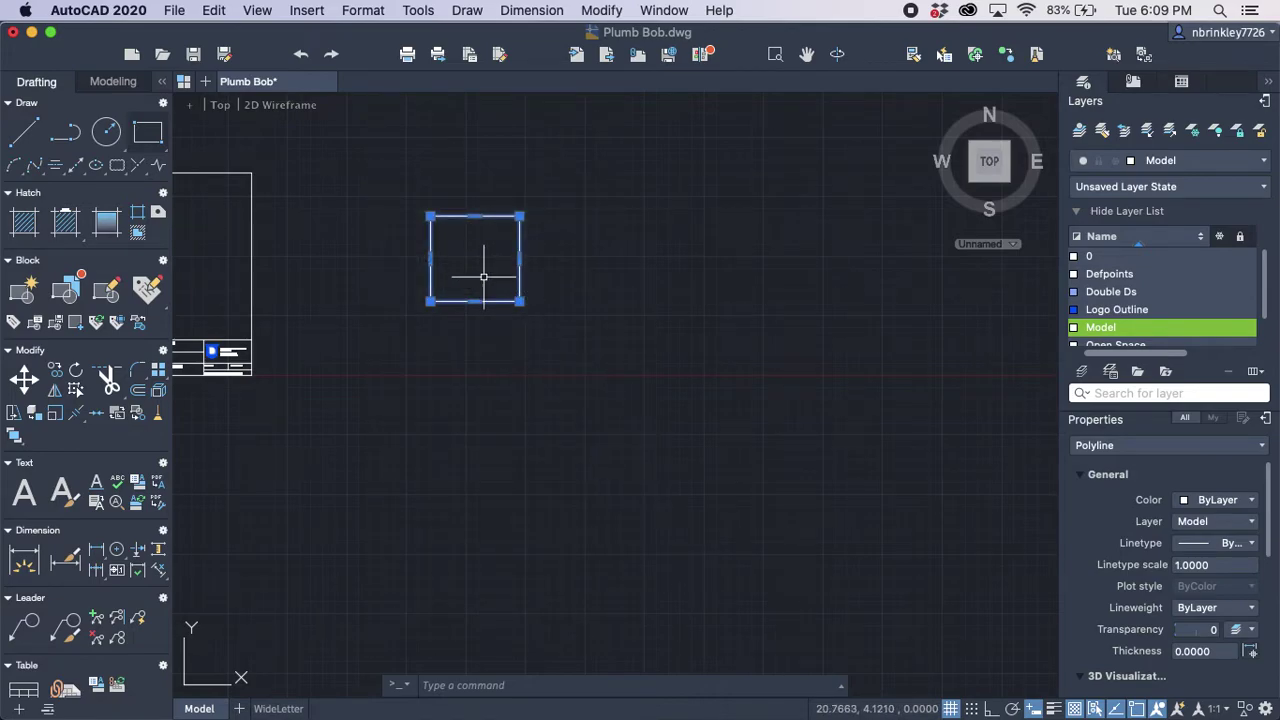
type("propert")
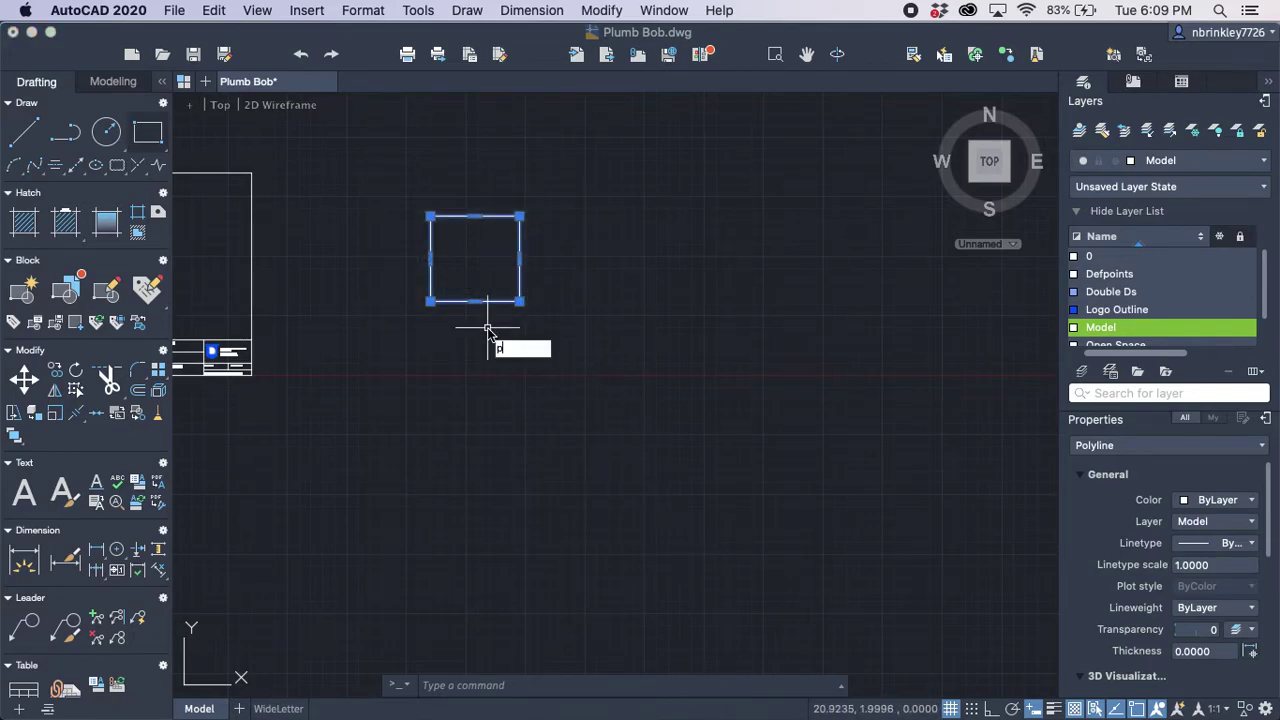
type("ies")
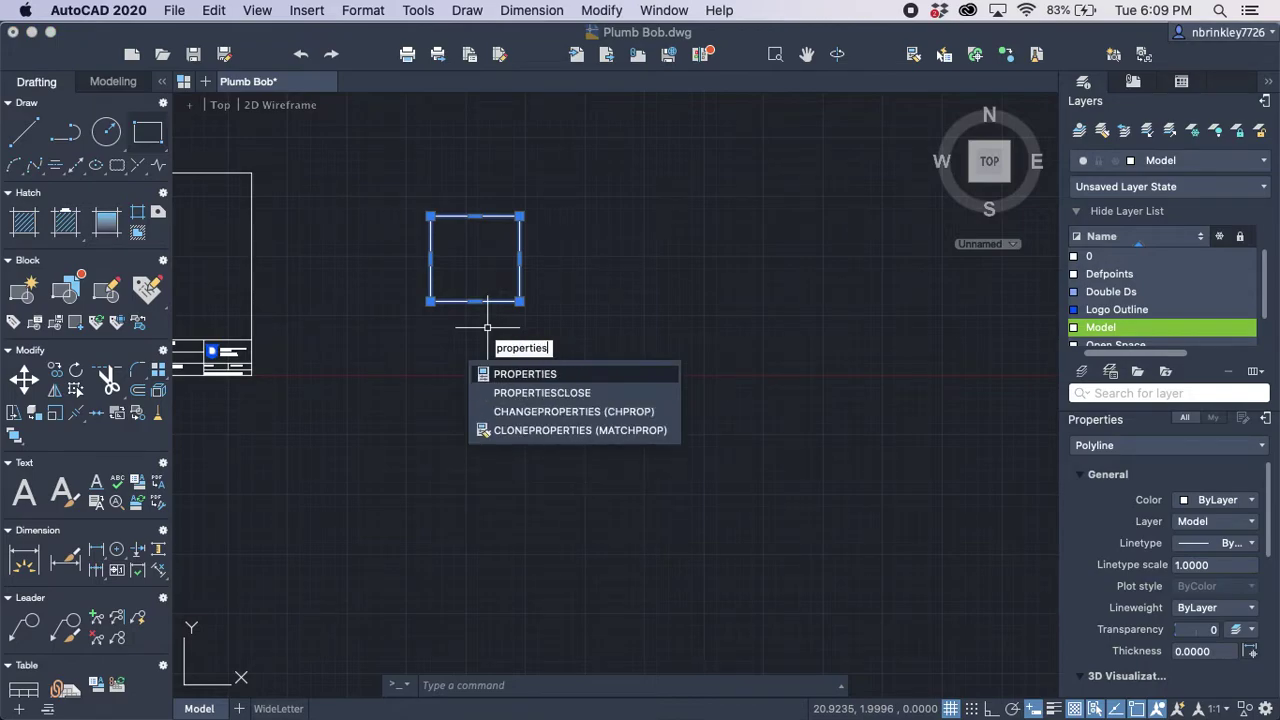
key("Return")
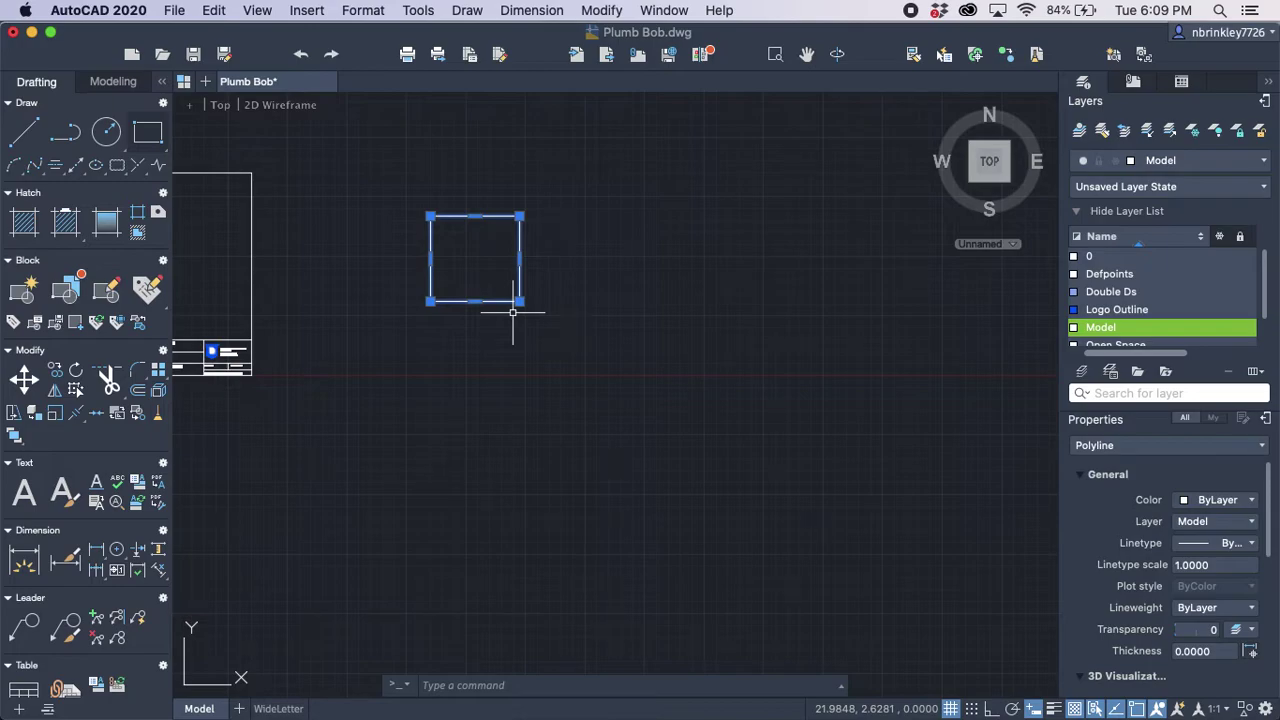
key("Delete")
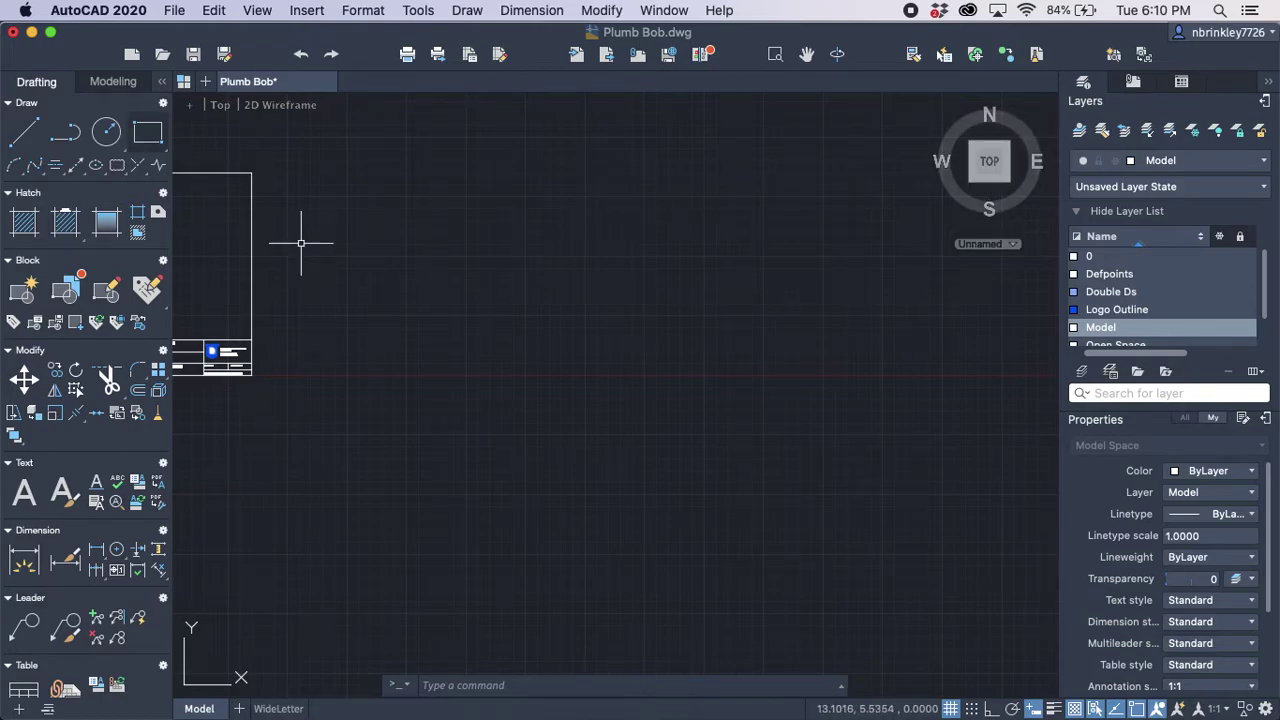
Step: Draw a six-sided polygon circumscribed about a circle of 3/8 radius in the empty space beside the title block sheet
left_click(151, 139)
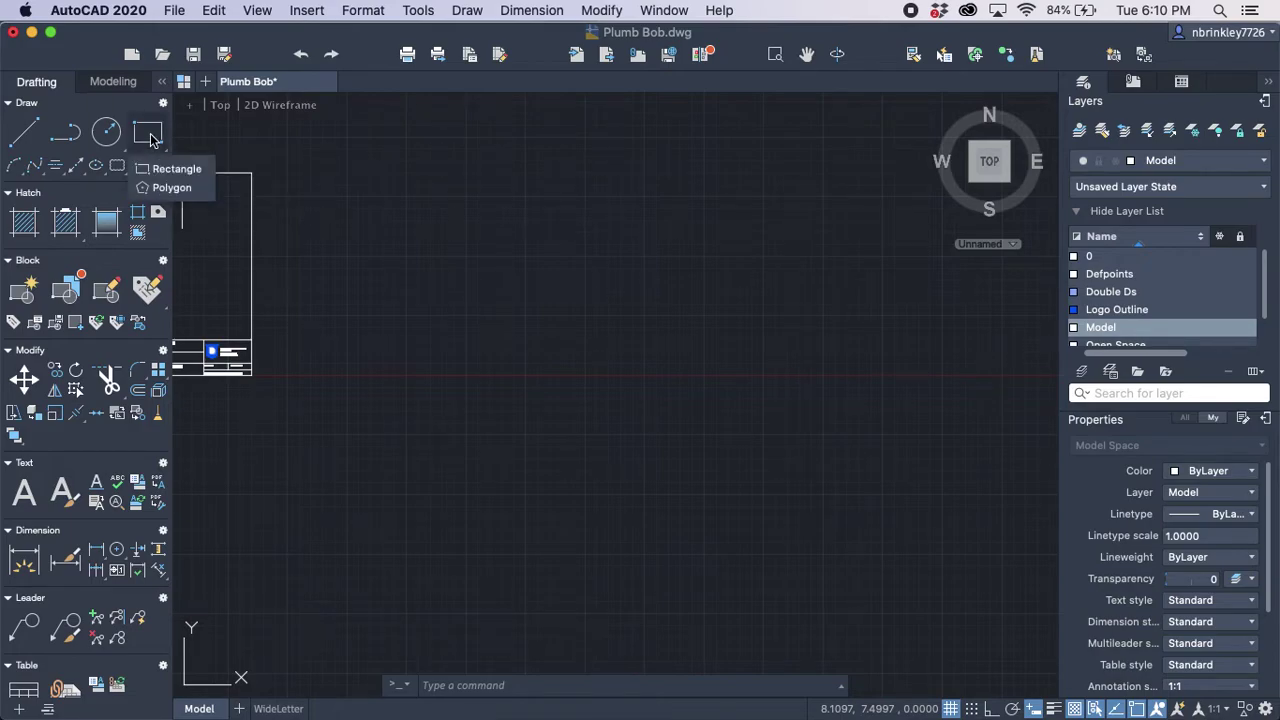
left_click(157, 189)
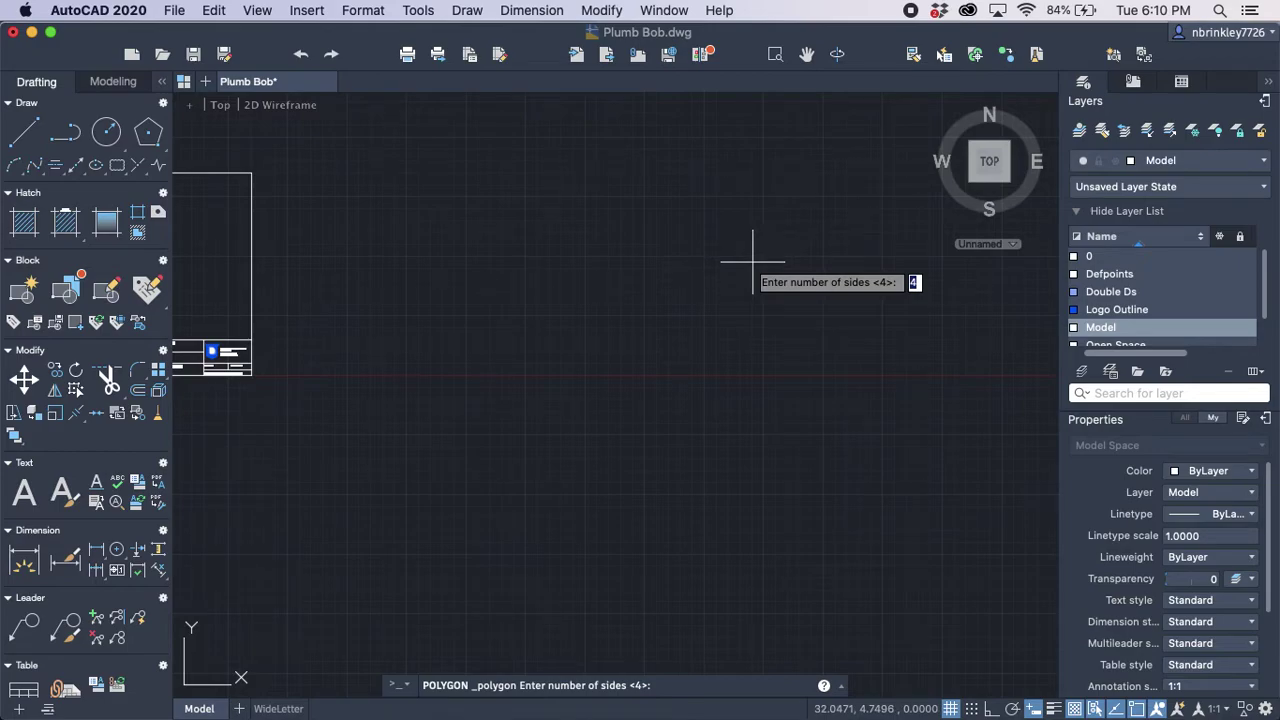
type("6")
key("Return")
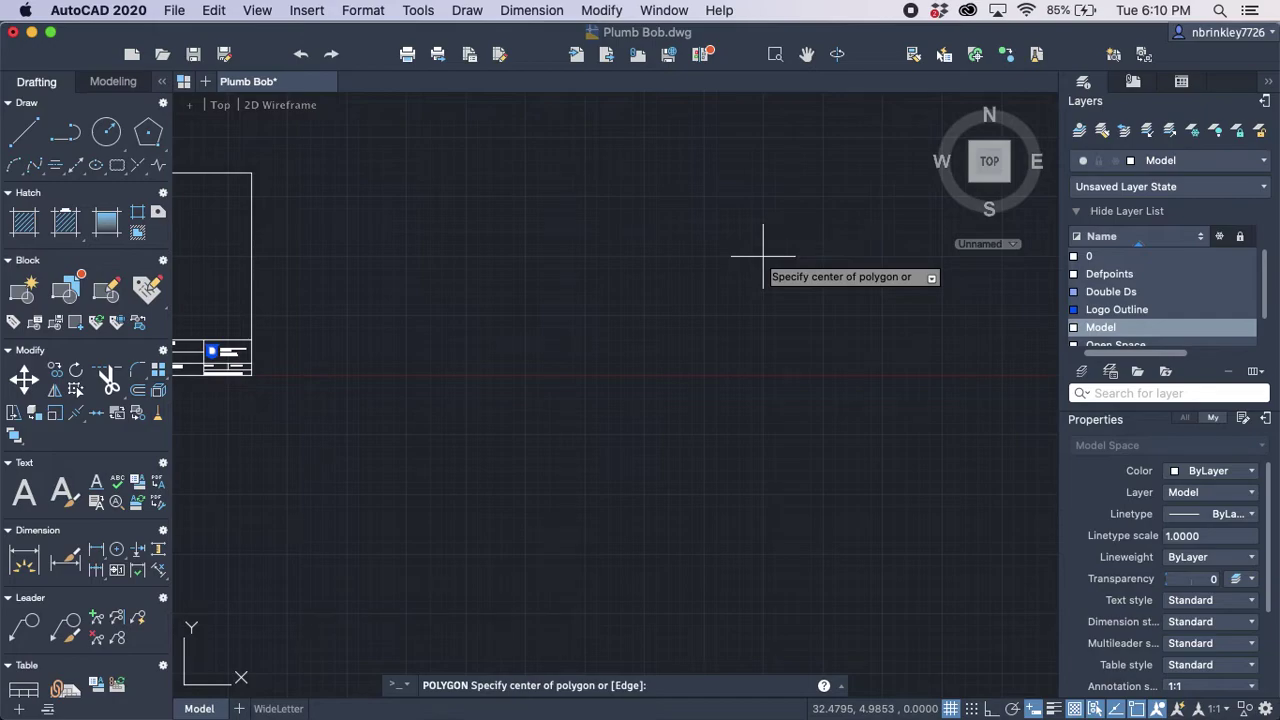
left_click(763, 256)
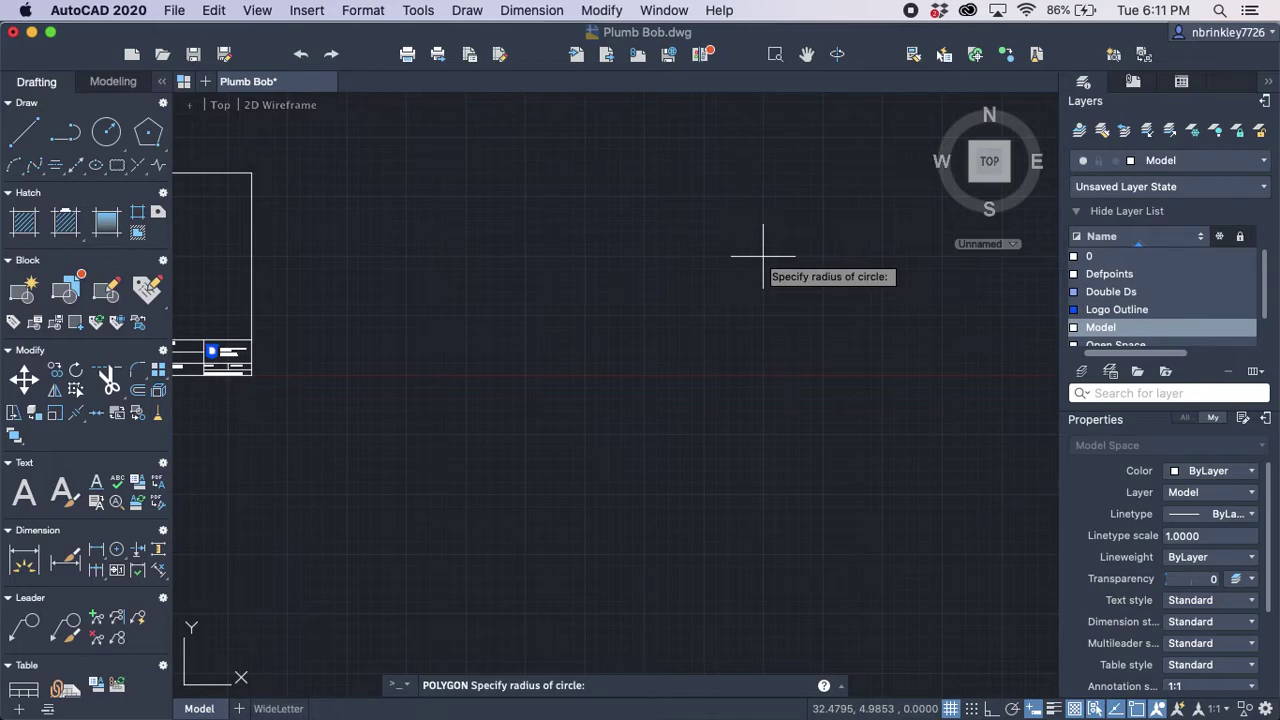
type("3/8")
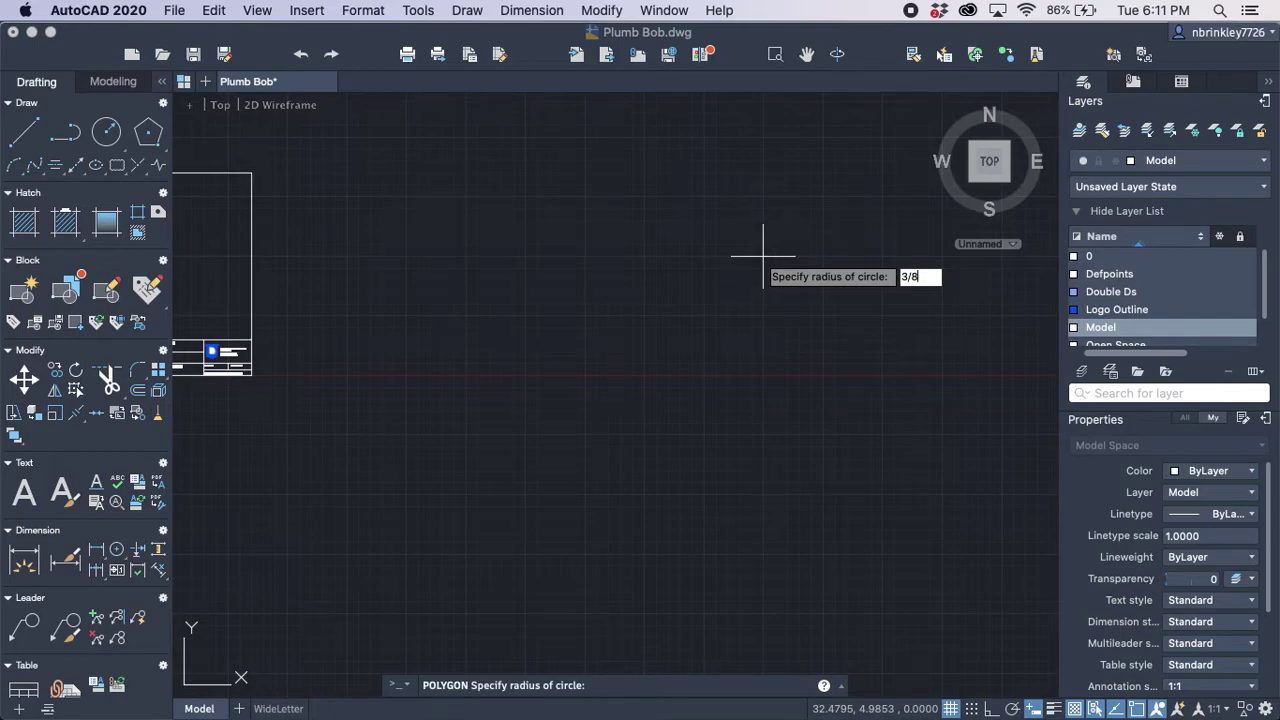
key("Return")
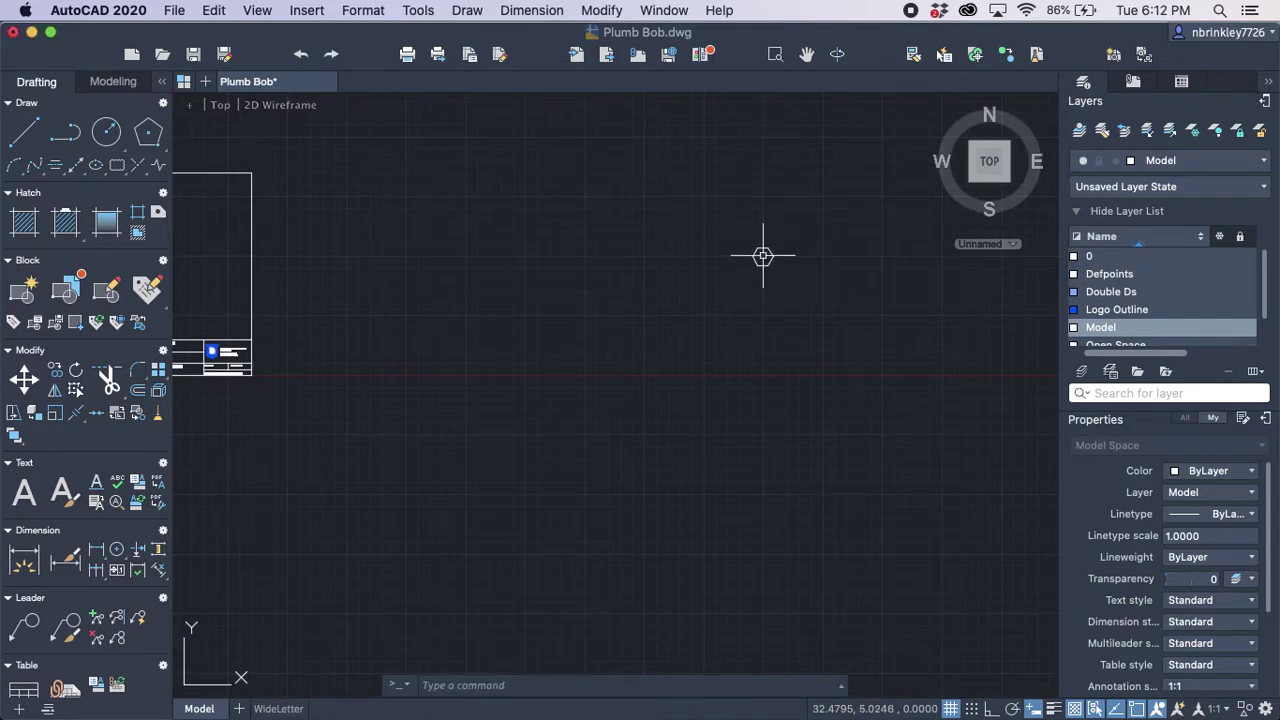
scroll(762, 257, "up", 5)
middle_click_drag(756, 257, 678, 285)
scroll(678, 285, "up", 2)
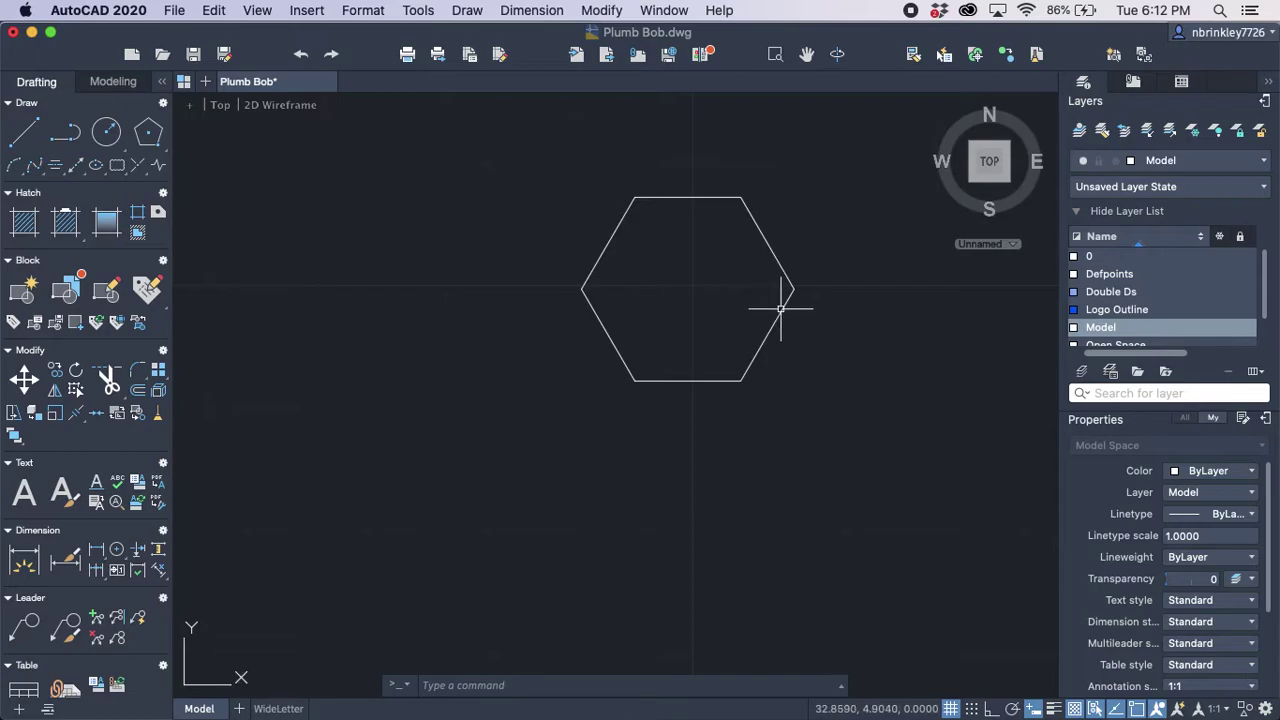
Step: Try window and crossing selections on the hexagon, clearing the selection each time
left_click(845, 420)
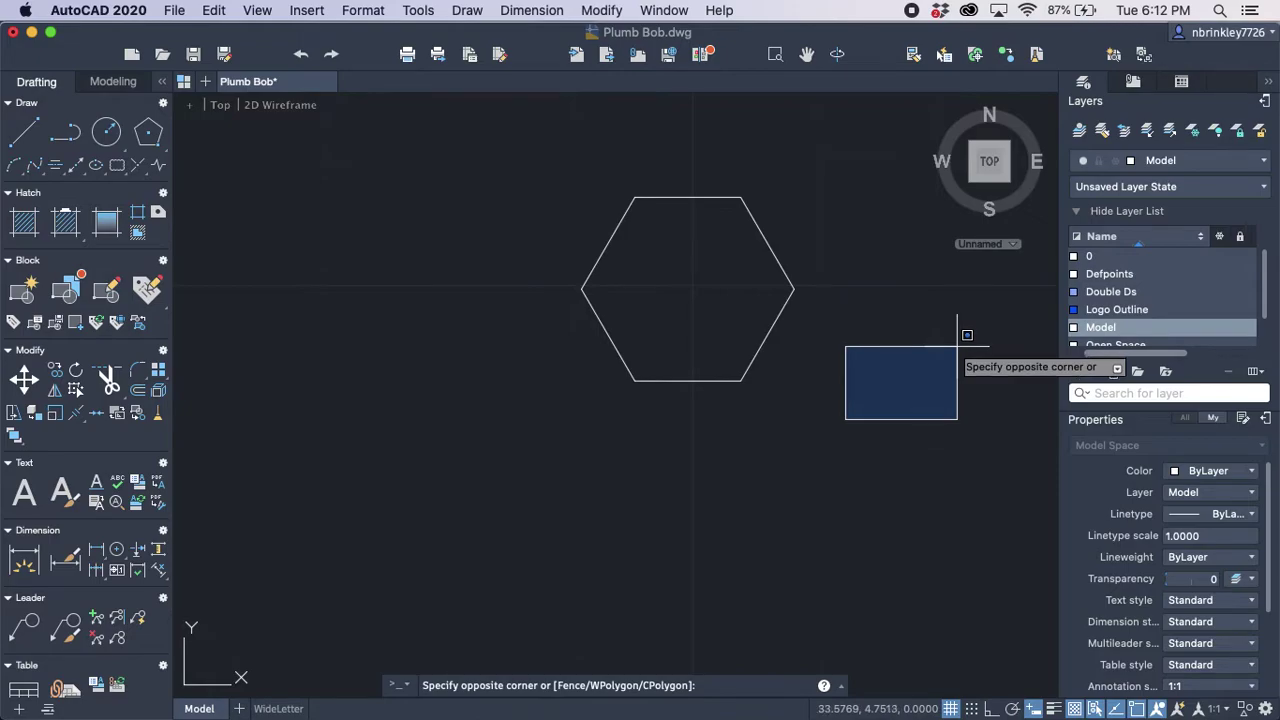
left_click(957, 346)
left_click(506, 147)
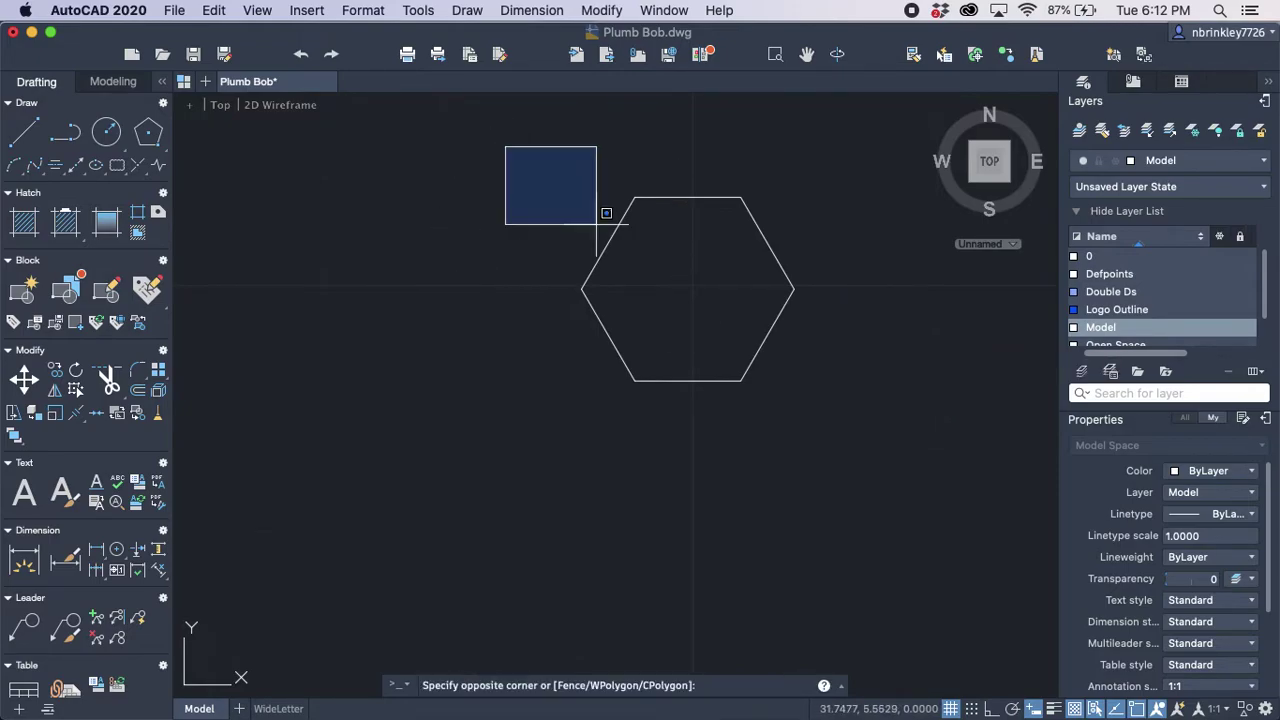
left_click(880, 415)
key("Escape")
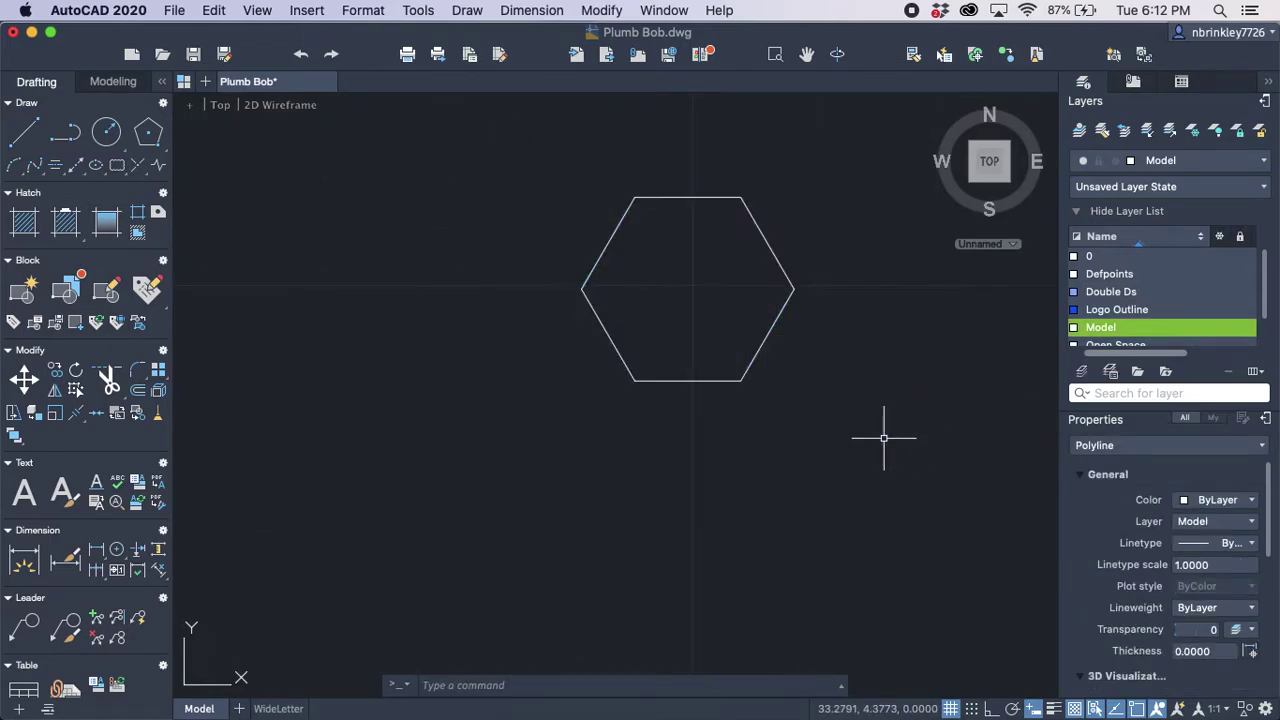
left_click(686, 289)
left_click(885, 456)
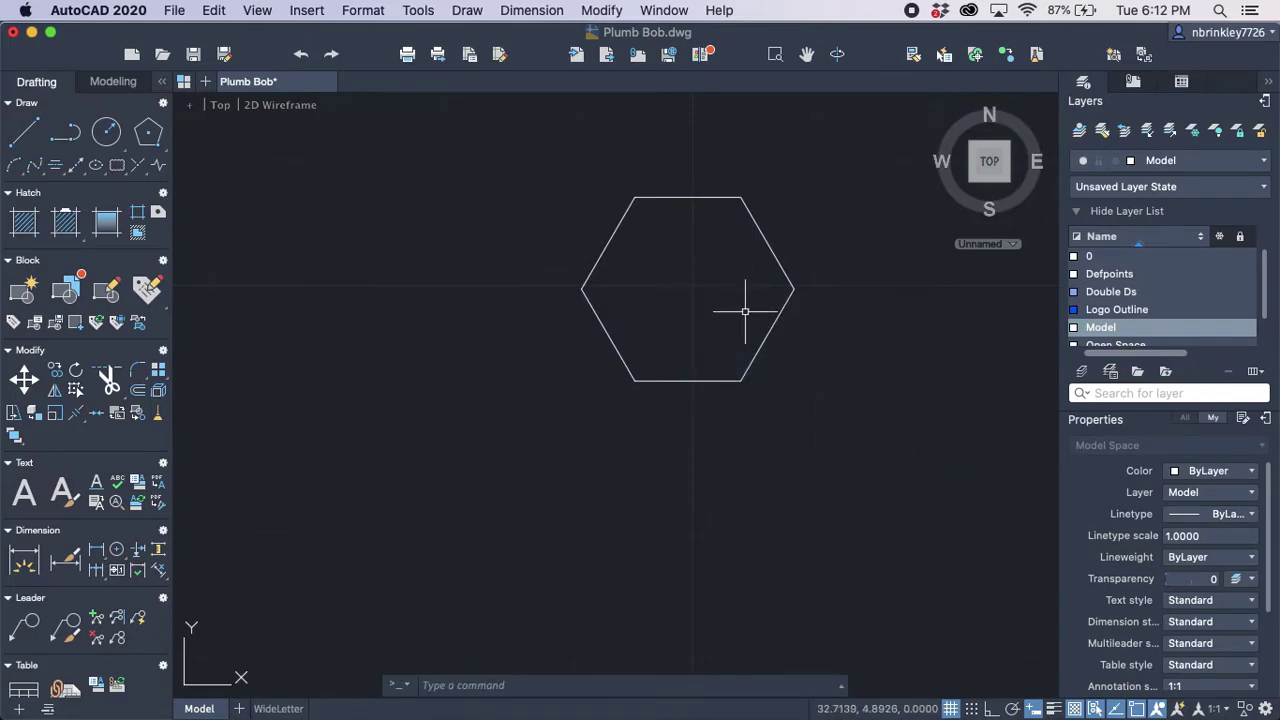
left_click(720, 294)
left_click(834, 437)
left_click(660, 289)
left_click(843, 449)
left_click(646, 284)
left_click(829, 428)
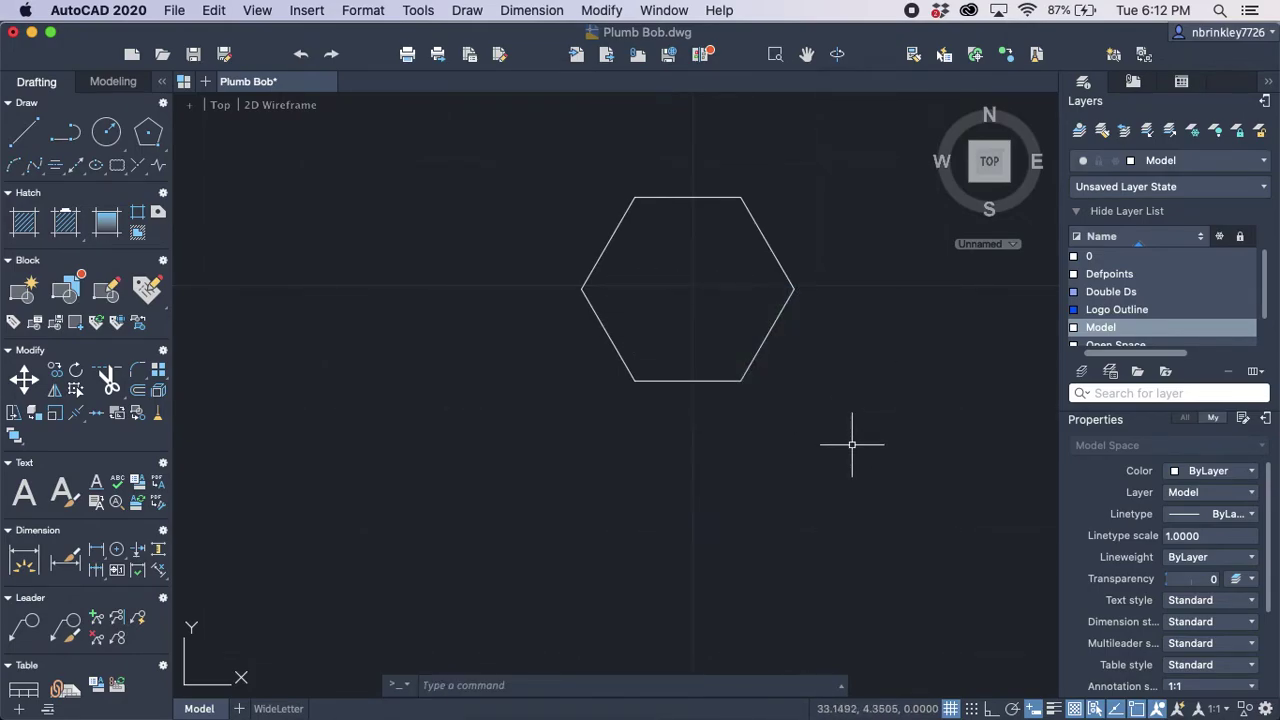
Step: Rotate the hexagon about its geometric center so that its vertices point up and down and two sides stand about vertical
left_click(853, 443)
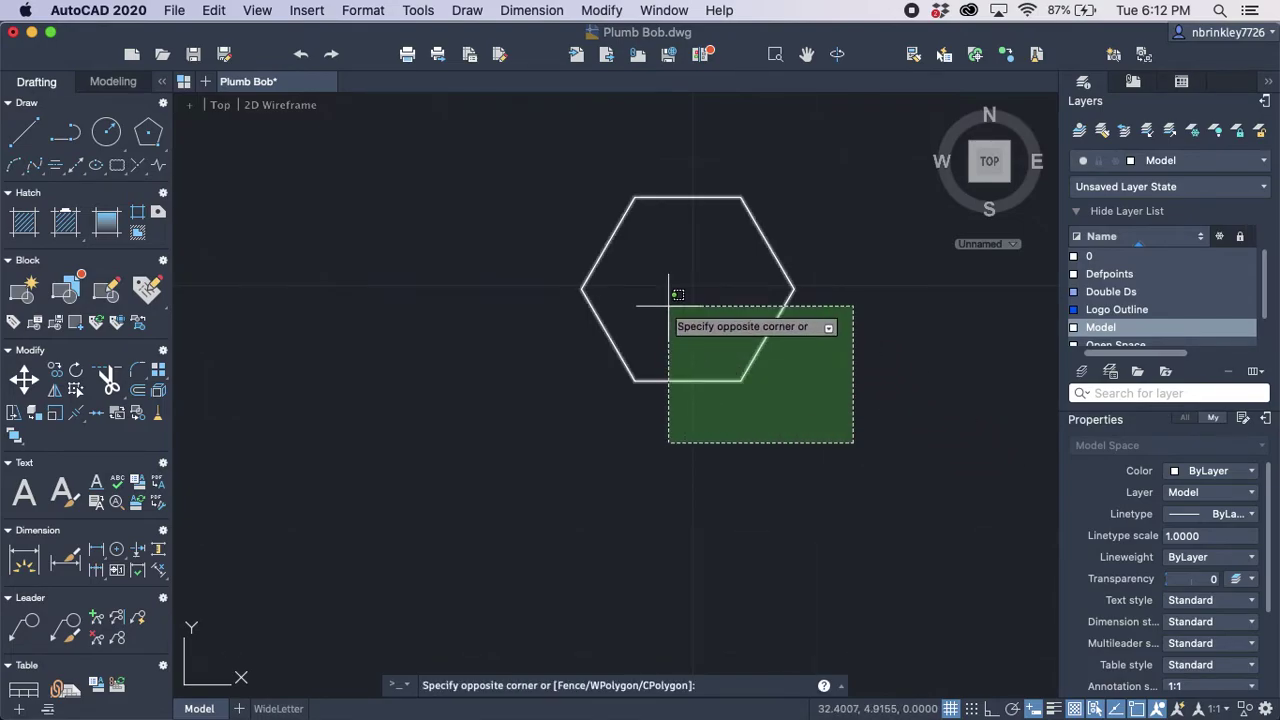
left_click(679, 272)
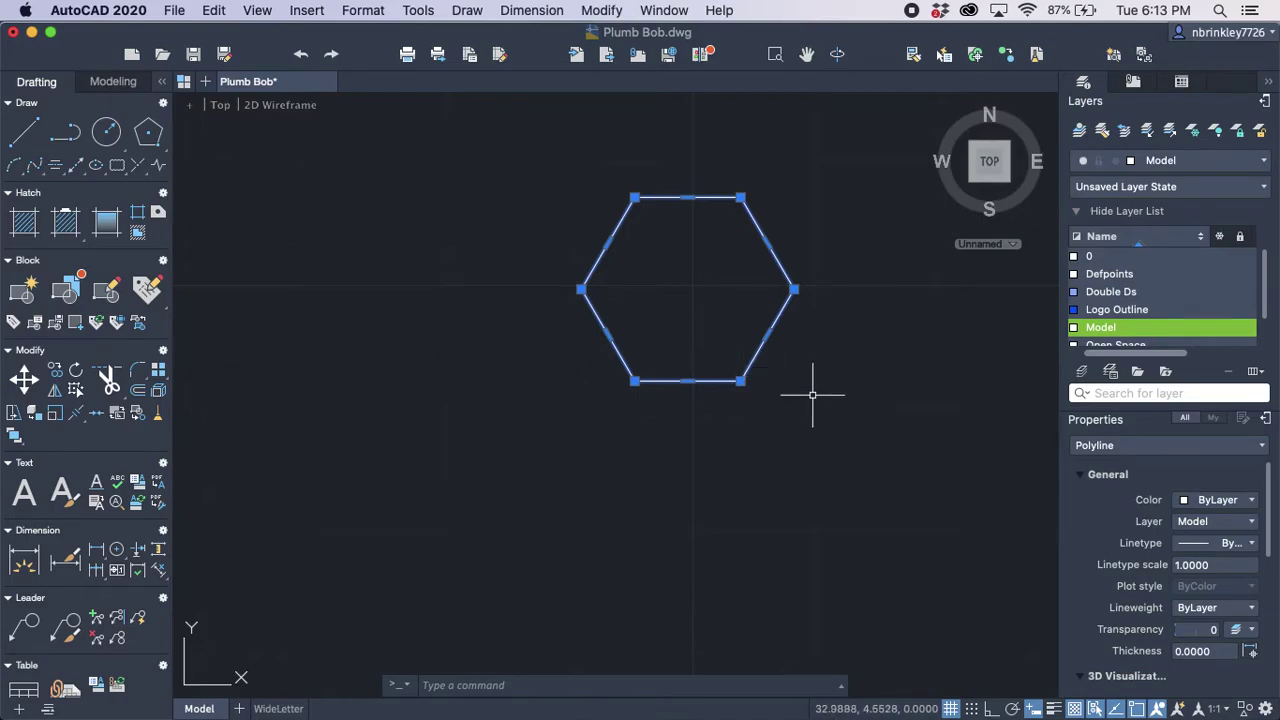
right_click(689, 291)
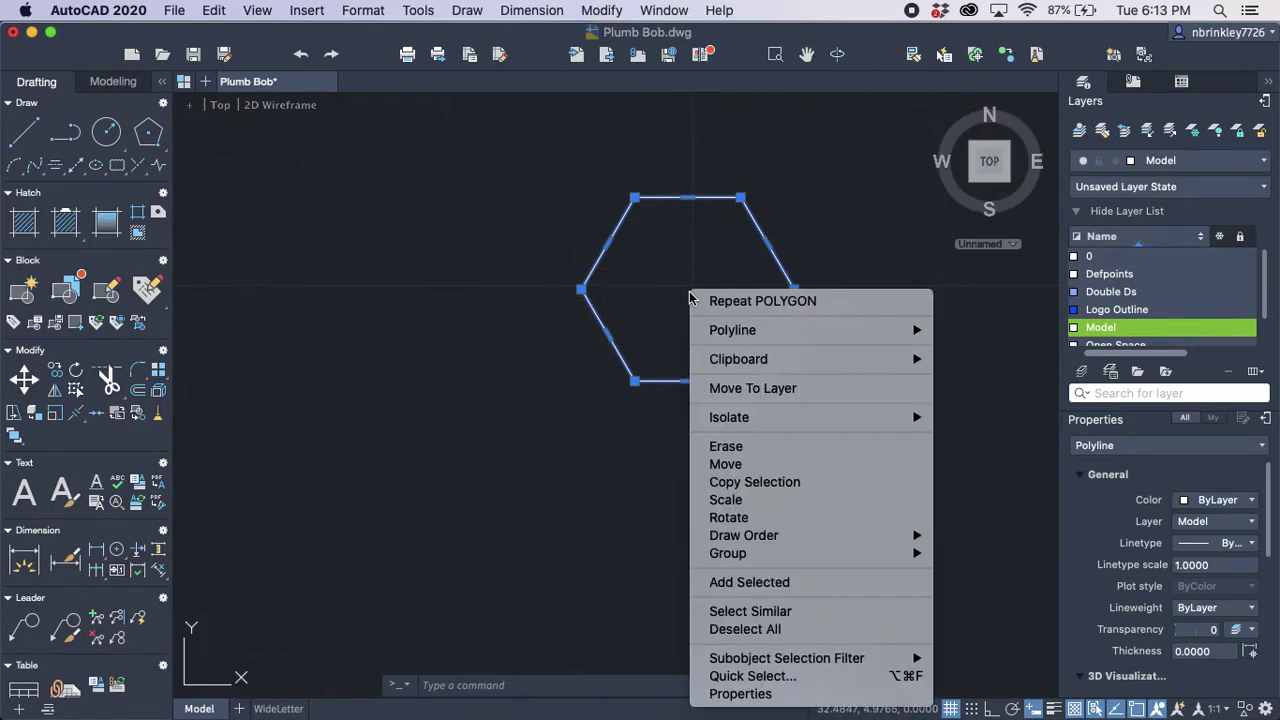
left_click(776, 520)
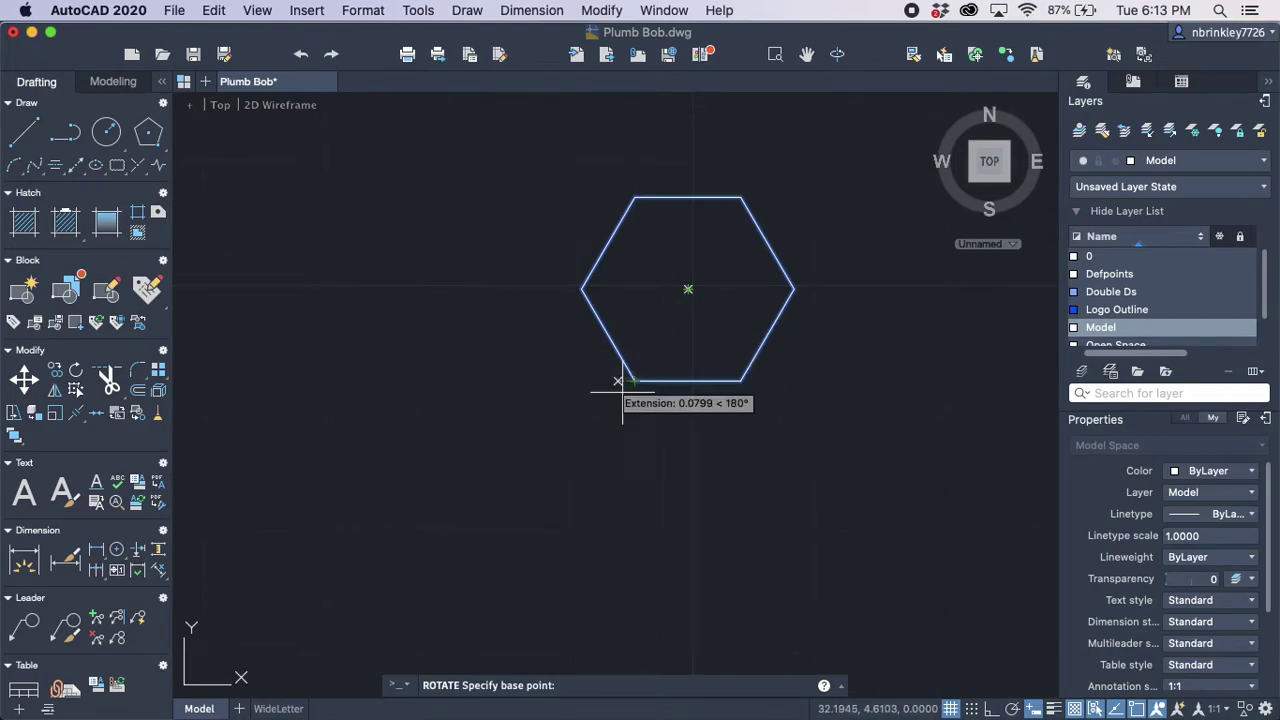
left_click(688, 289)
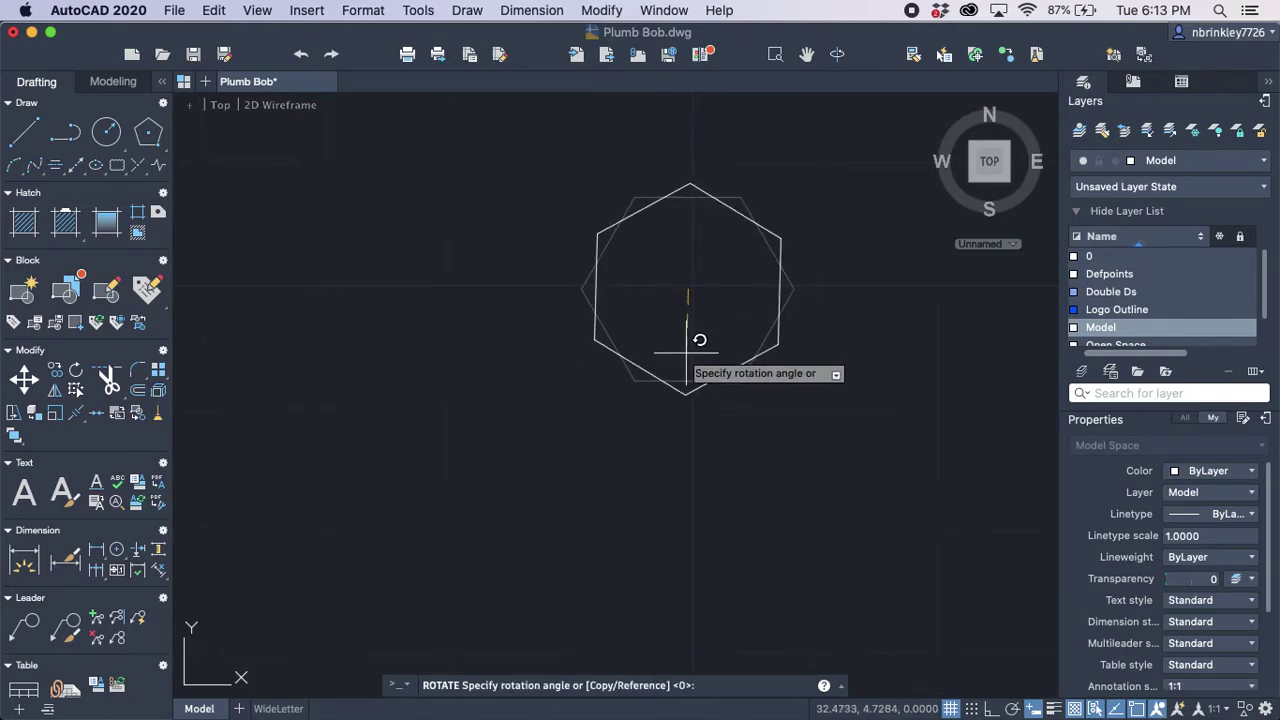
left_click(688, 428)
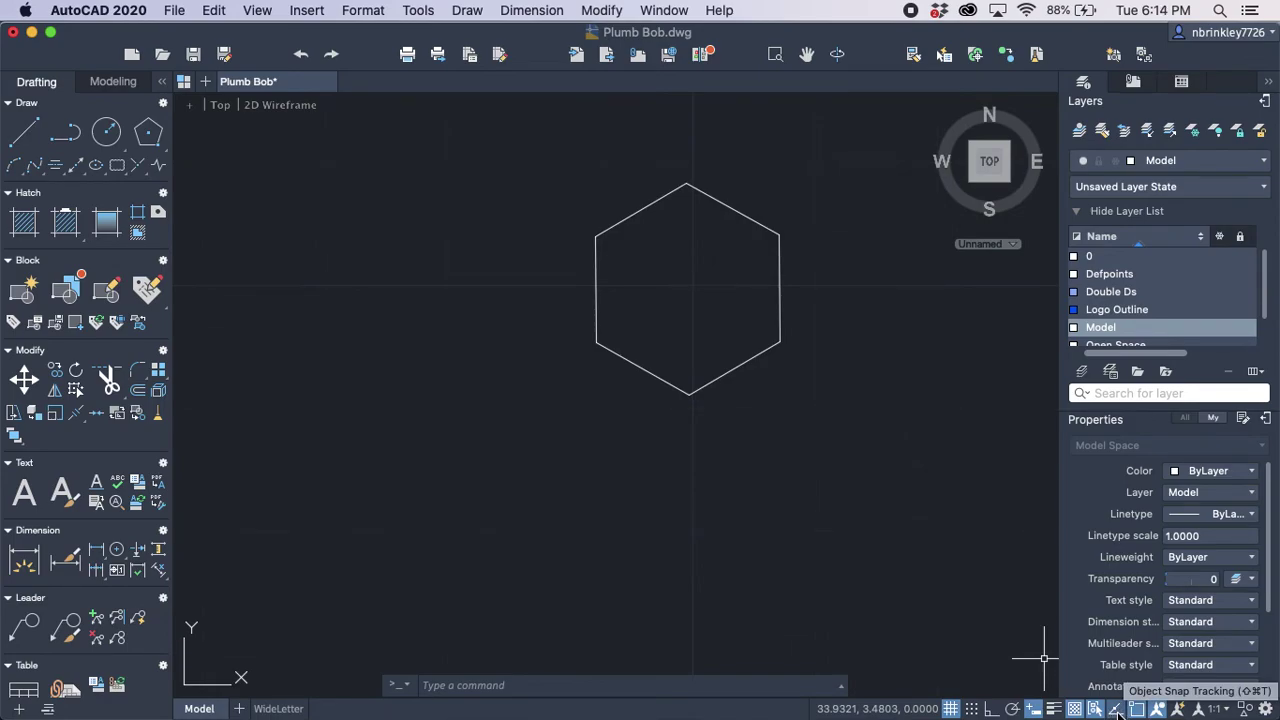
Step: Review the active object snap modes in the drafting settings and accept the dialog
left_click(1117, 708)
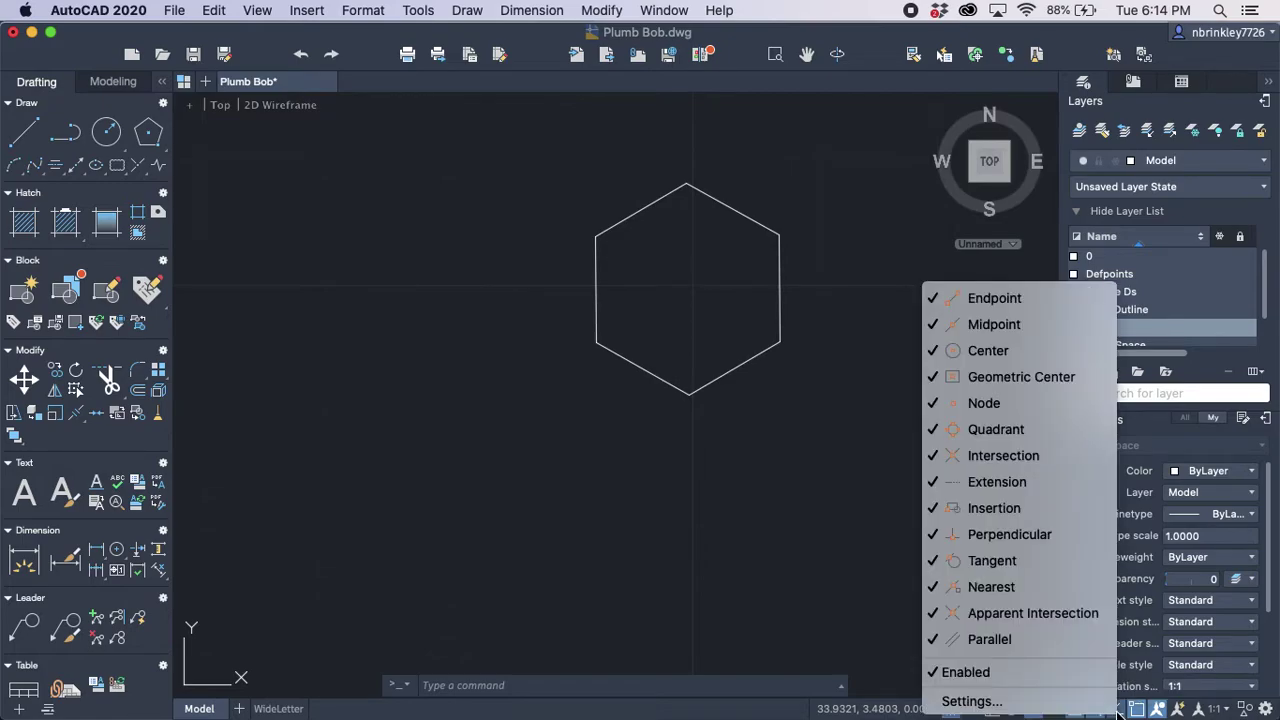
left_click(1059, 701)
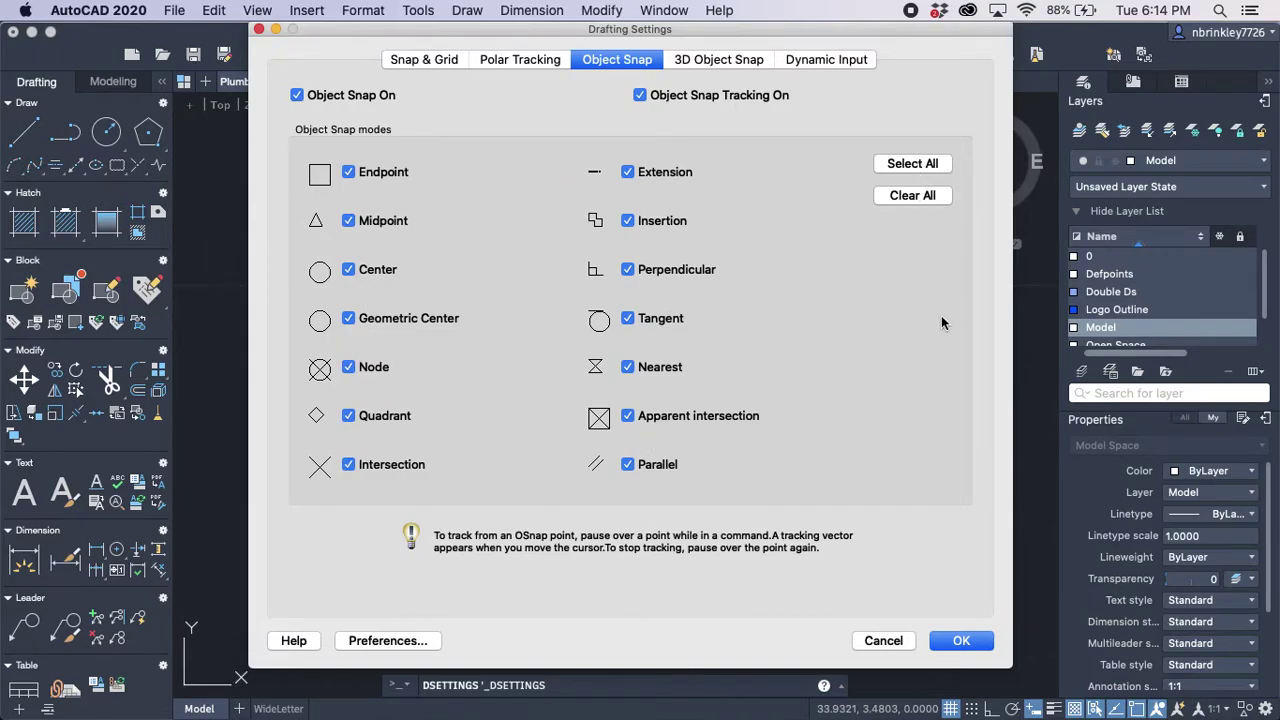
left_click(960, 640)
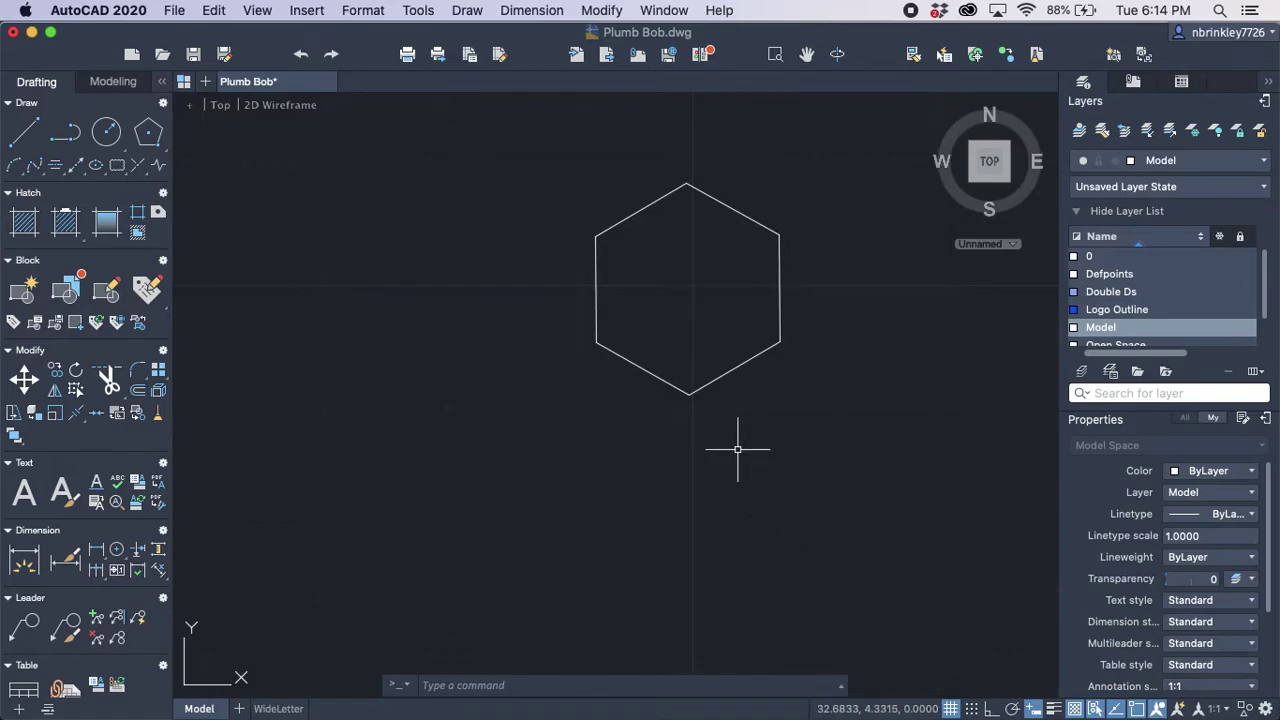
Step: Move the hexagon by its geometric center onto the nearby grid intersection at 32.5, 5.0
left_click(818, 446)
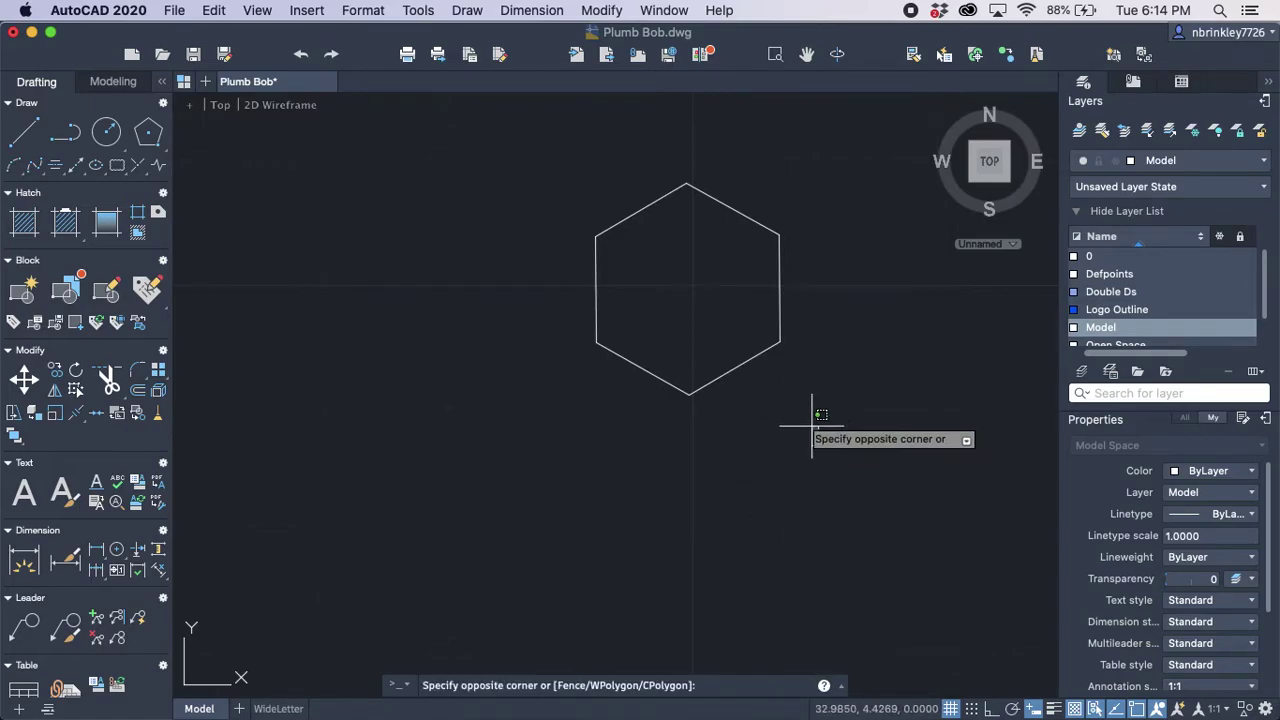
left_click(702, 325)
right_click(702, 325)
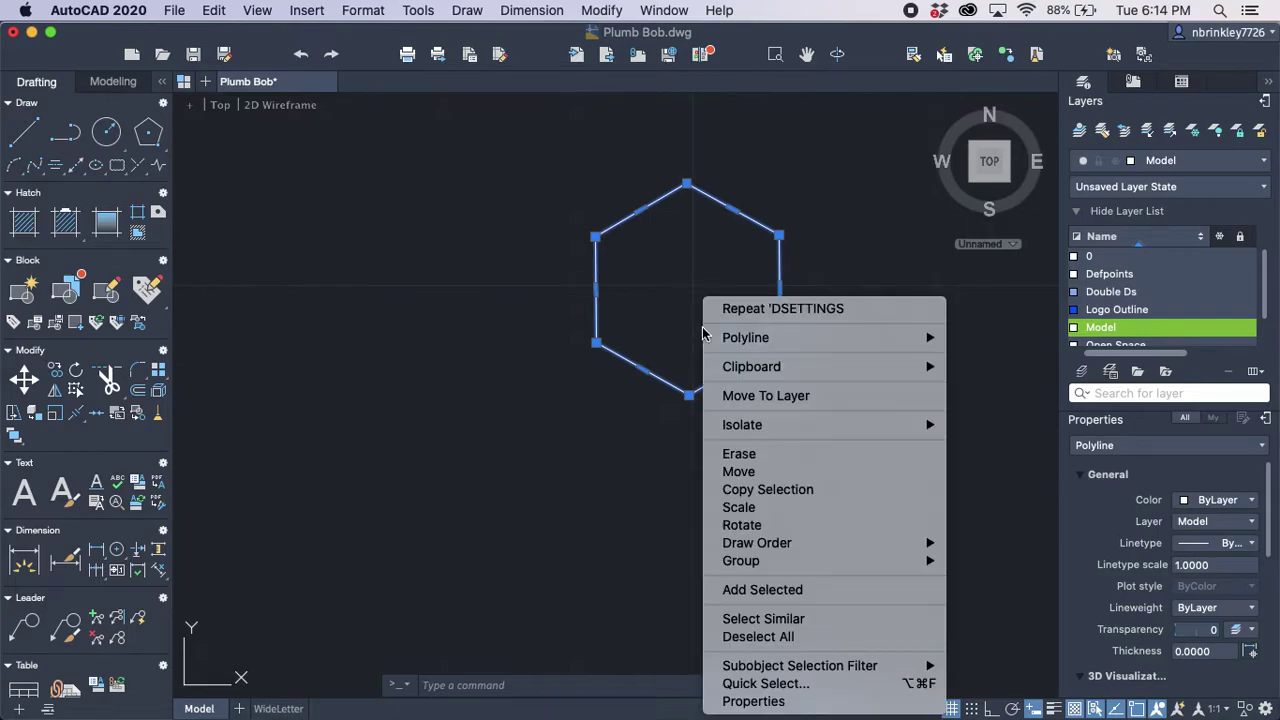
left_click(748, 472)
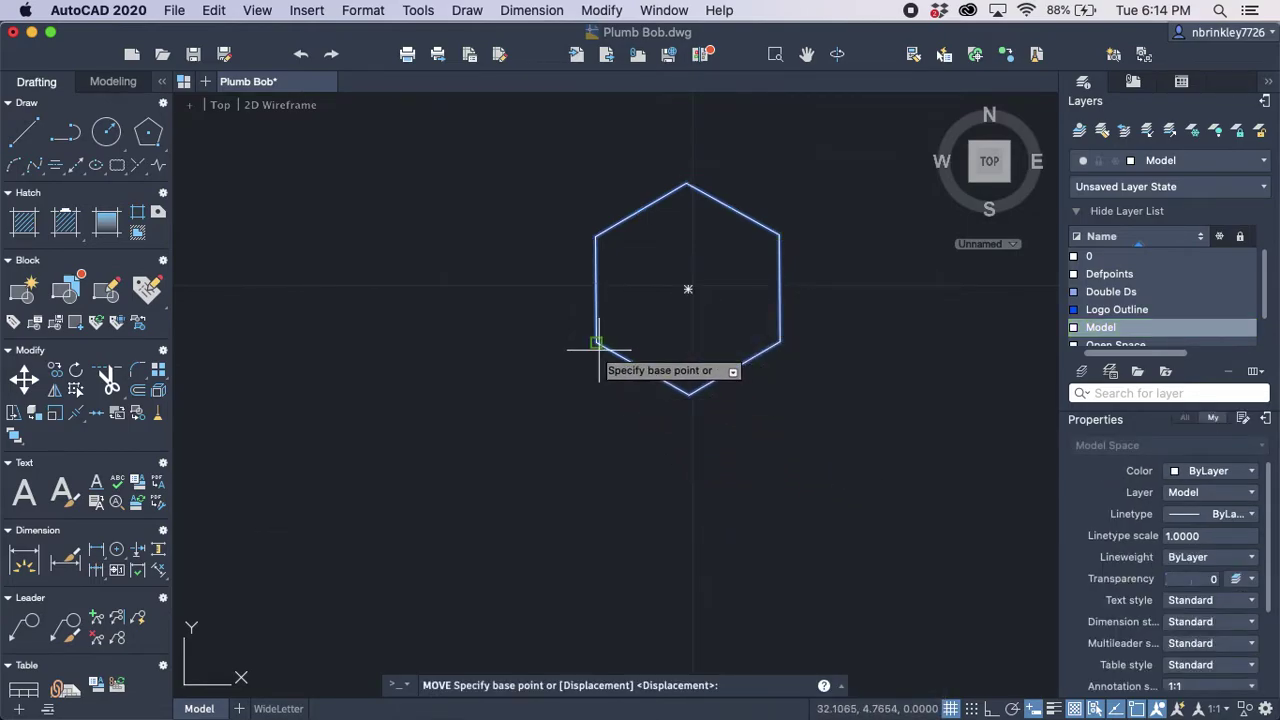
left_click(690, 288)
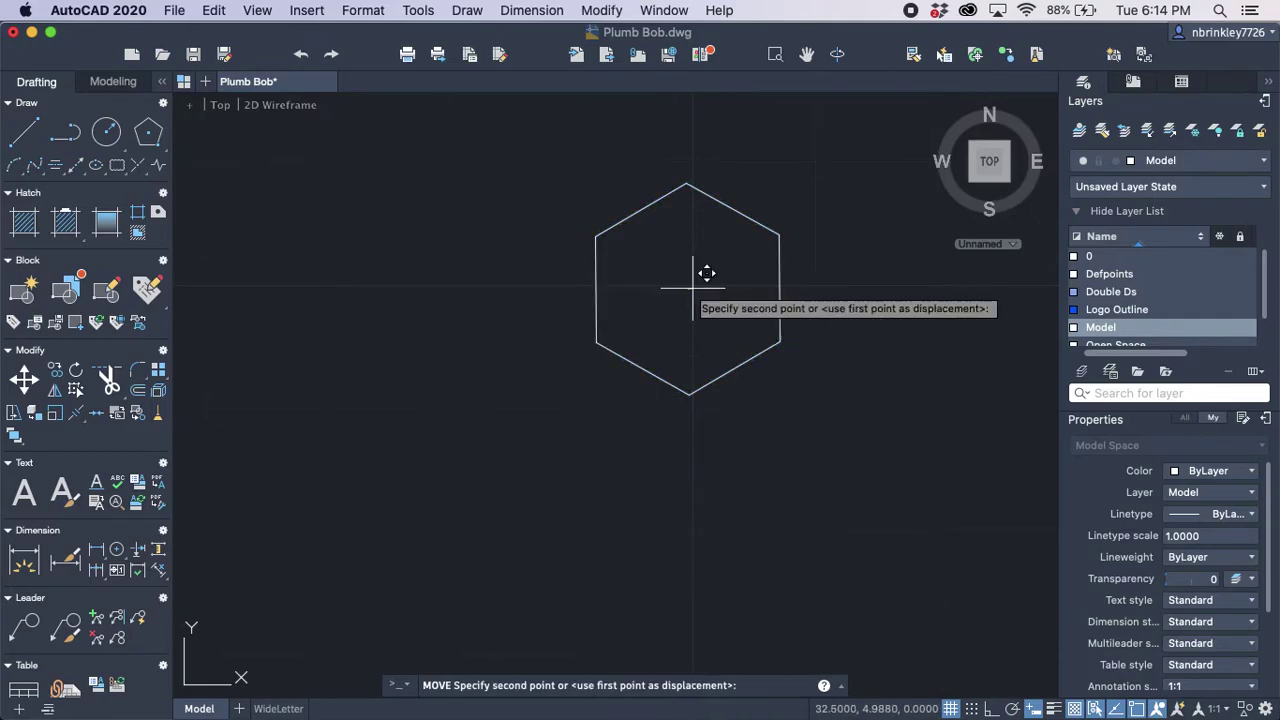
scroll(700, 274, "up", 5)
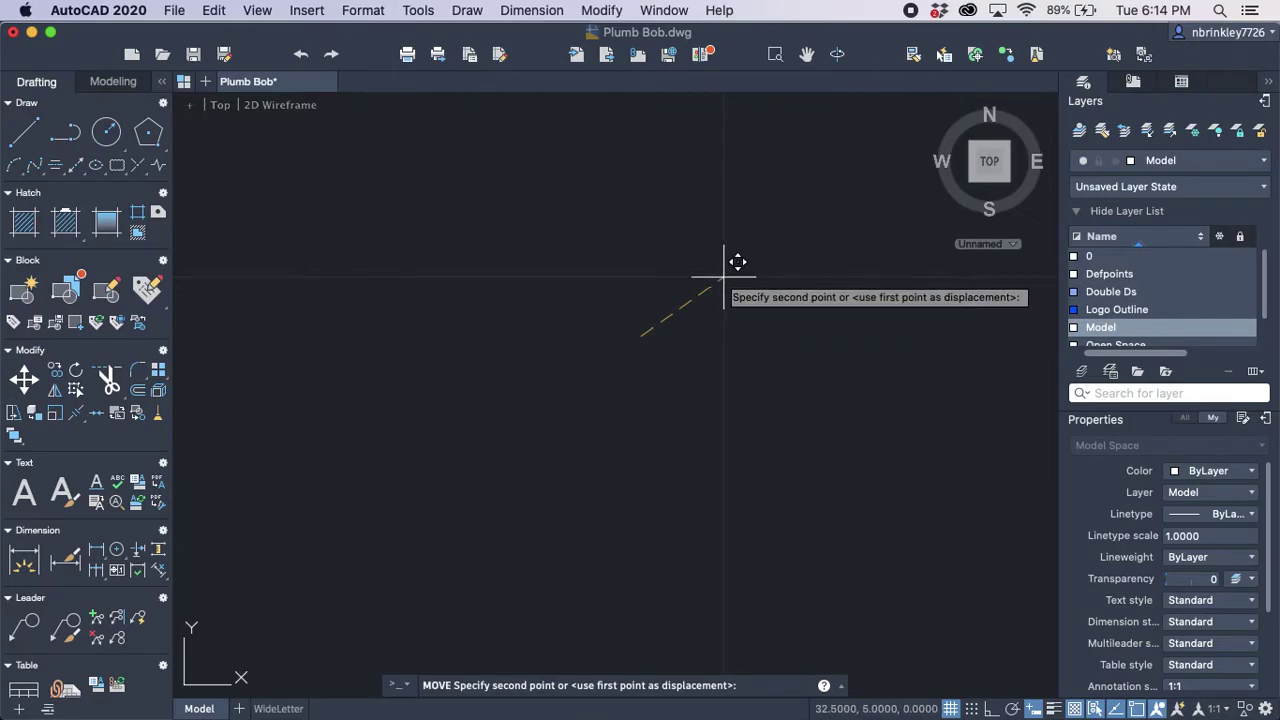
left_click(726, 277)
scroll(726, 389, "down", 5)
scroll(785, 459, "up", 2)
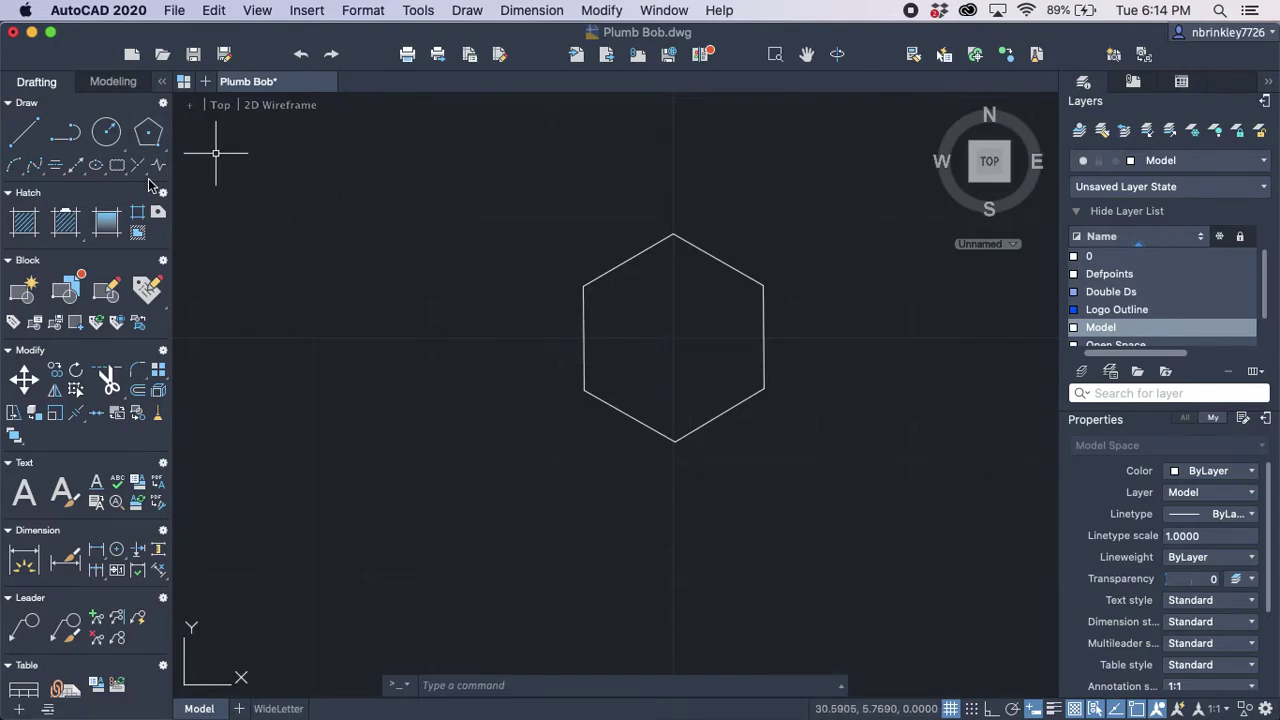
Step: Draw a circle with a diameter of 5/8 centered on the hexagon's geometric center
left_click(110, 140)
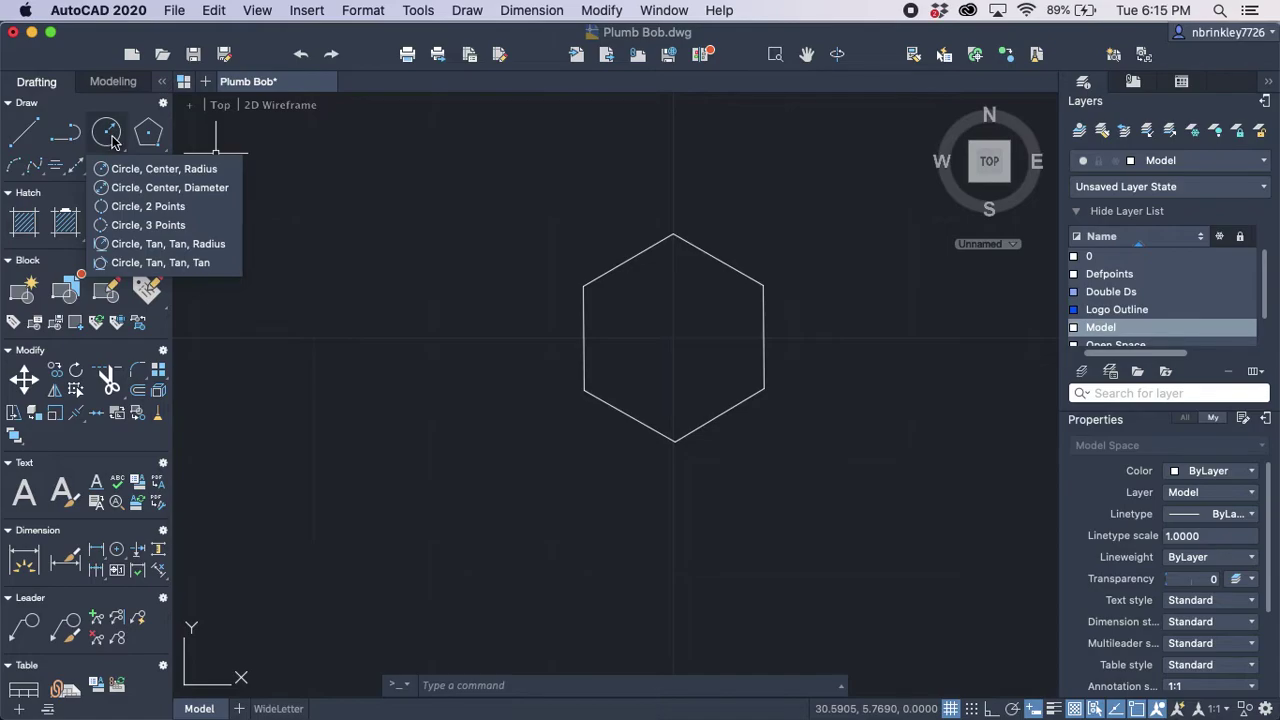
left_click(118, 190)
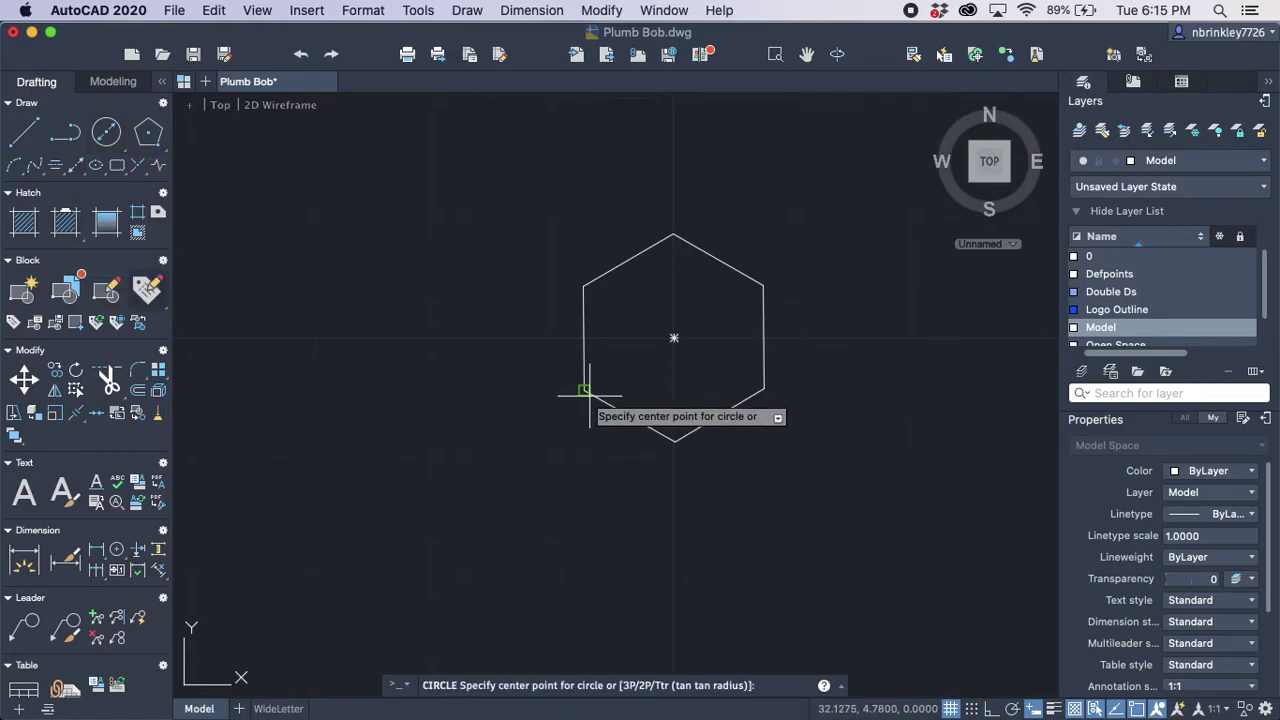
left_click(674, 338)
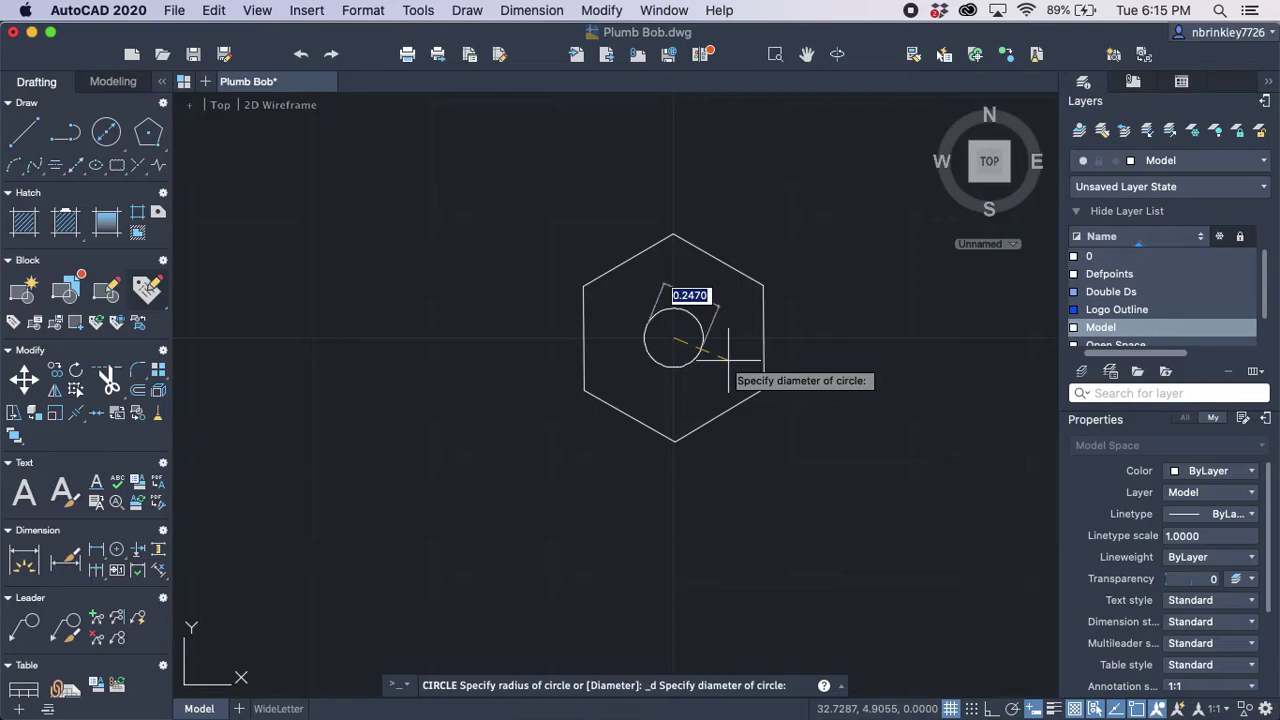
type(".6")
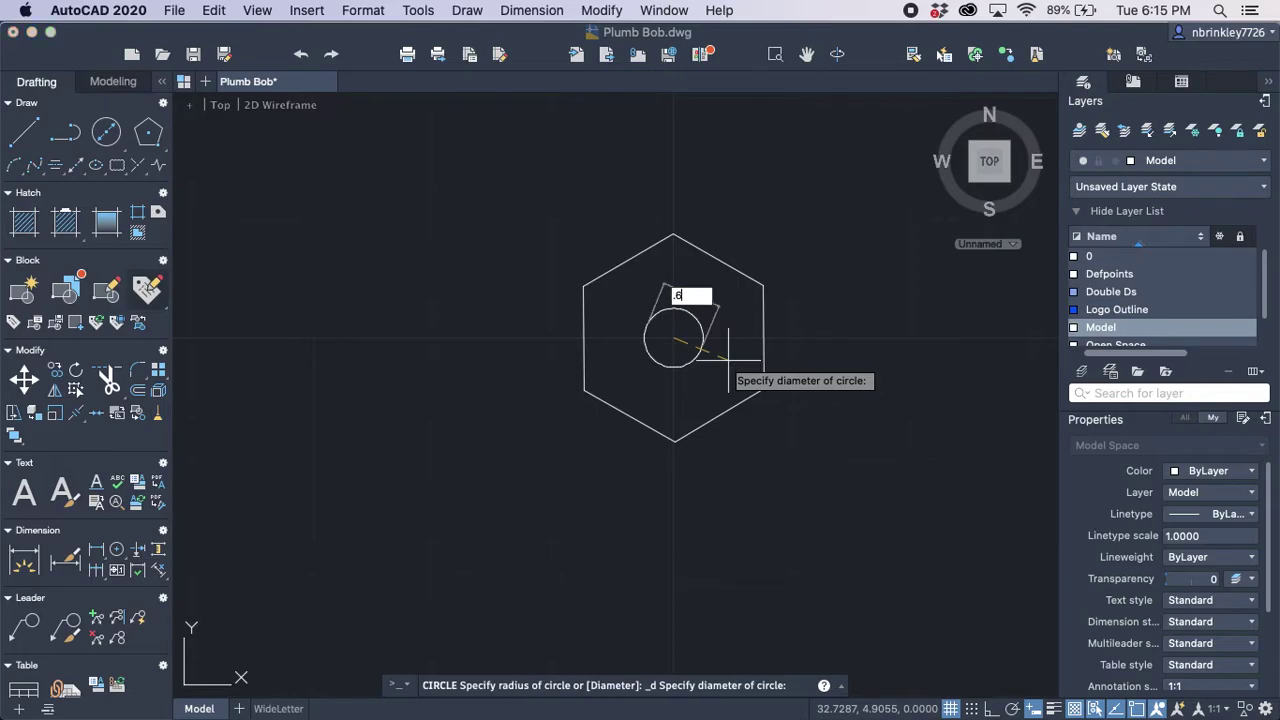
type("25")
key("BackSpace")
key("BackSpace")
key("BackSpace")
key("BackSpace")
type("5/8")
key("Return")
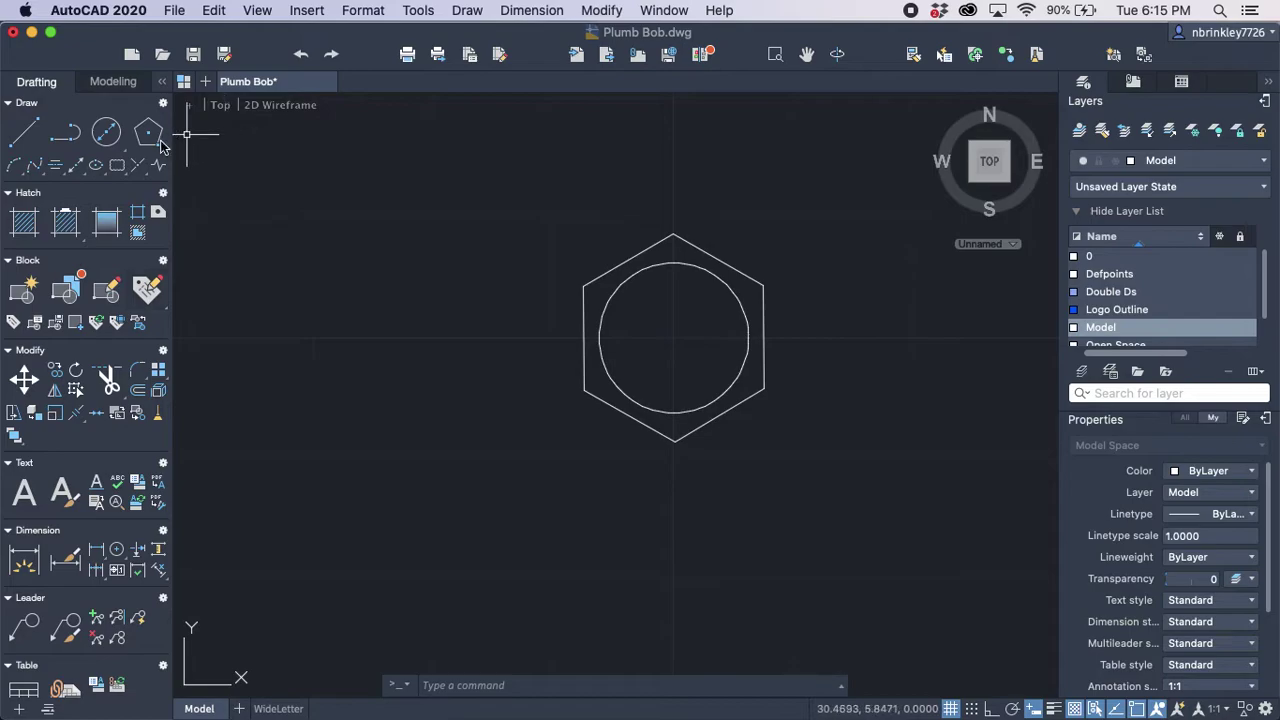
Step: Draw a circle with a diameter of .25 centered on the hexagon's geometric center
left_click(106, 131)
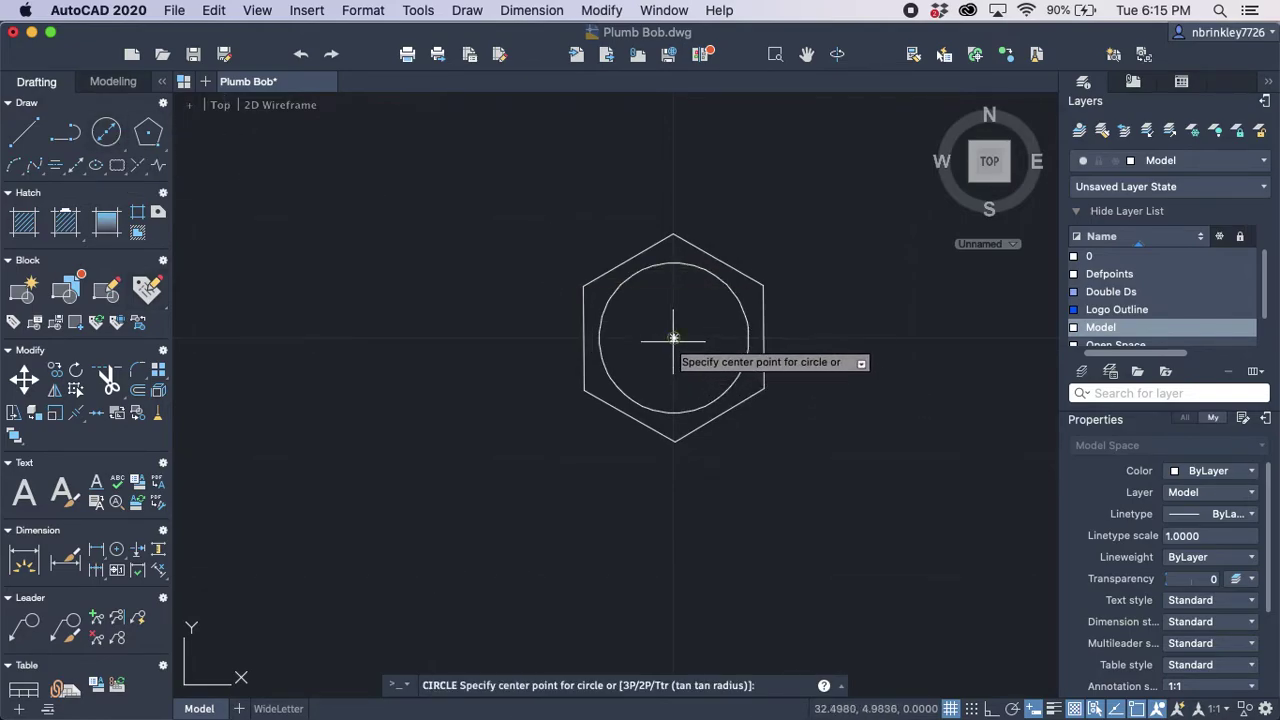
left_click(676, 338)
type("d")
key("Return")
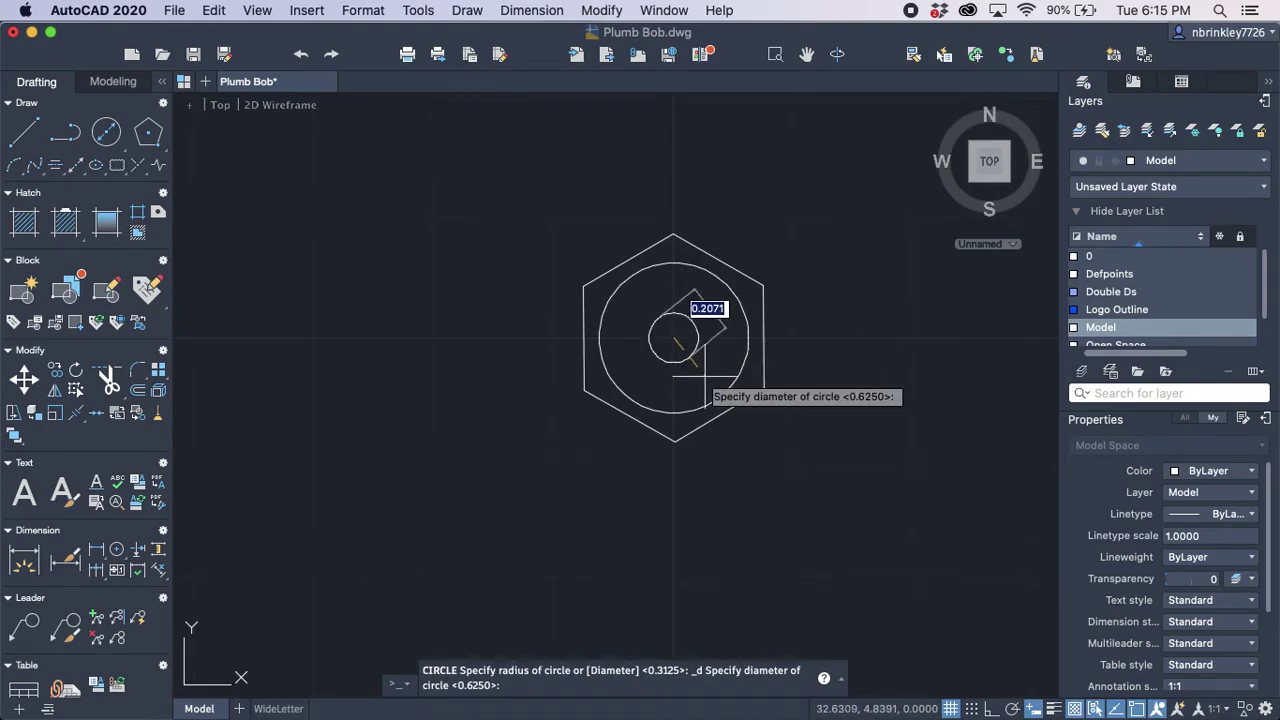
type(".25")
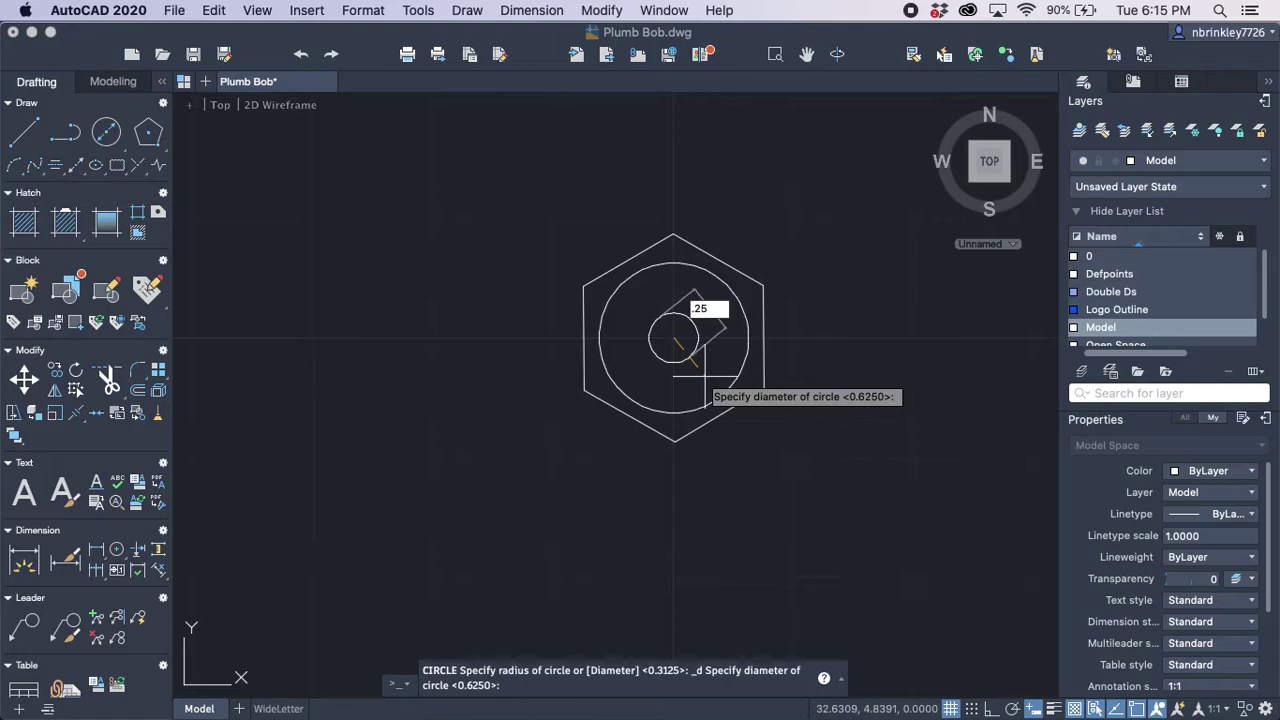
key("Return")
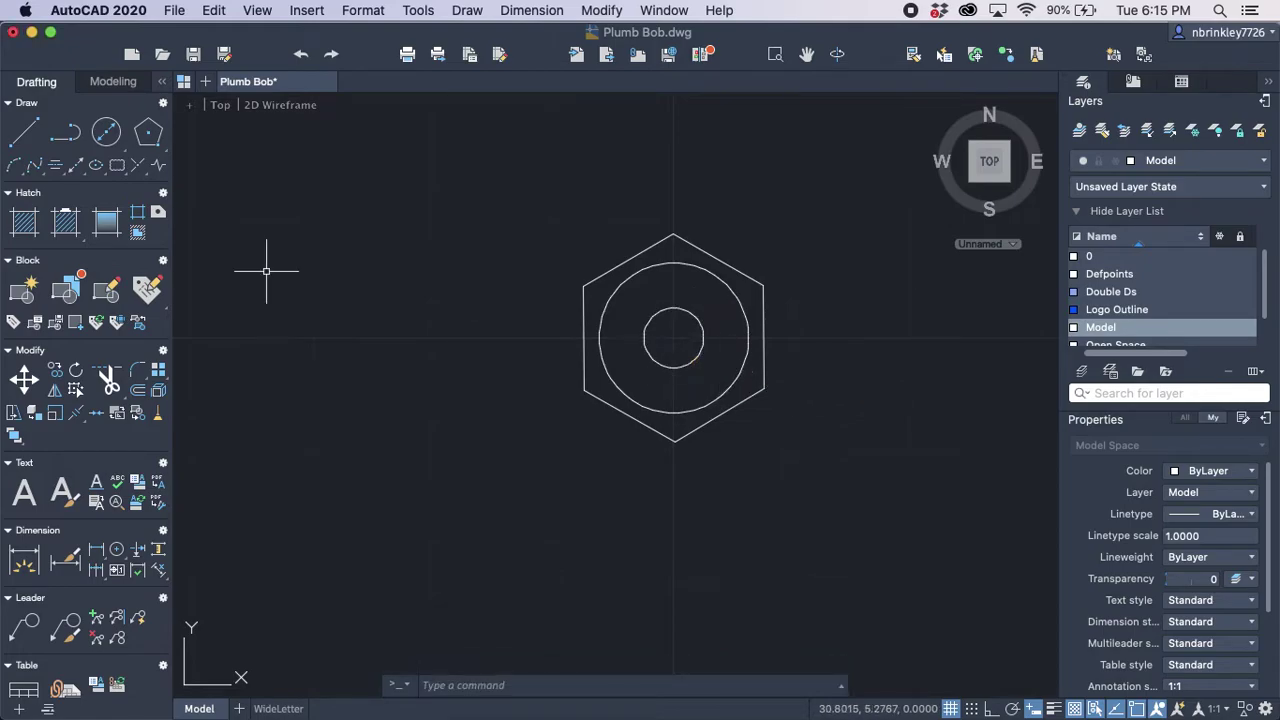
Step: Draw the innermost concentric circle at the hexagon's center with a diameter of 3/32
left_click(107, 135)
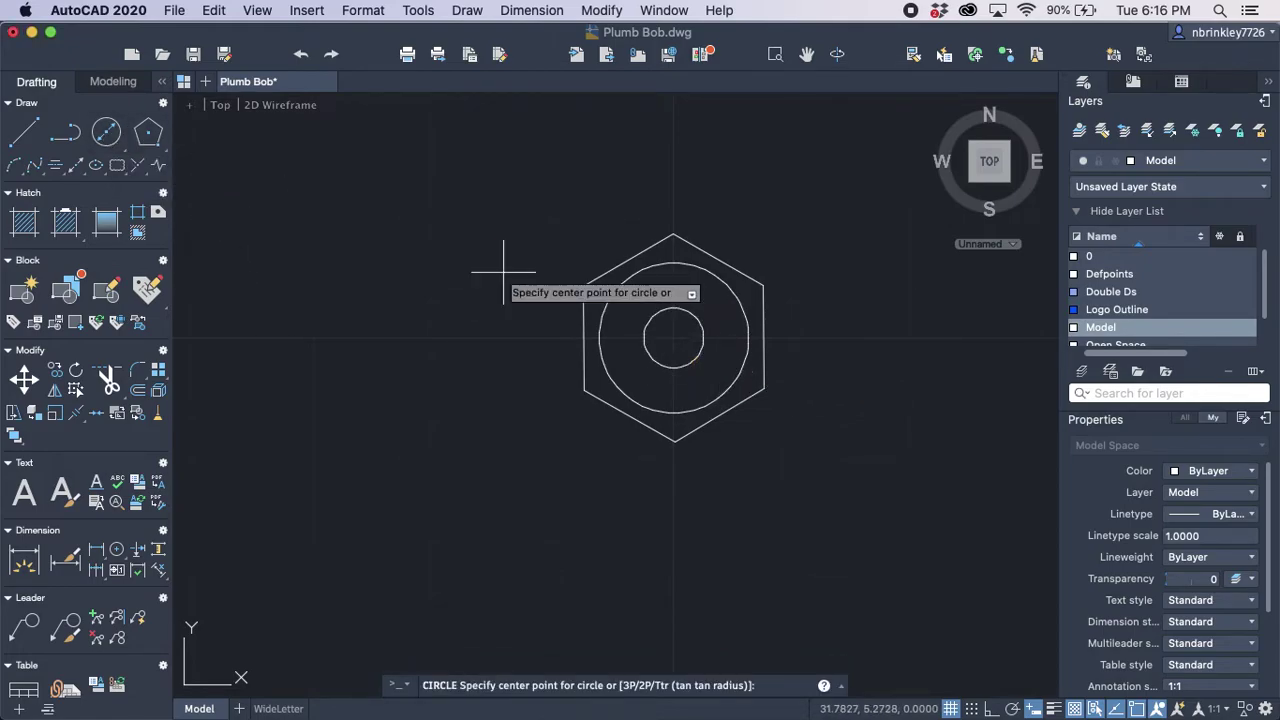
left_click(678, 352)
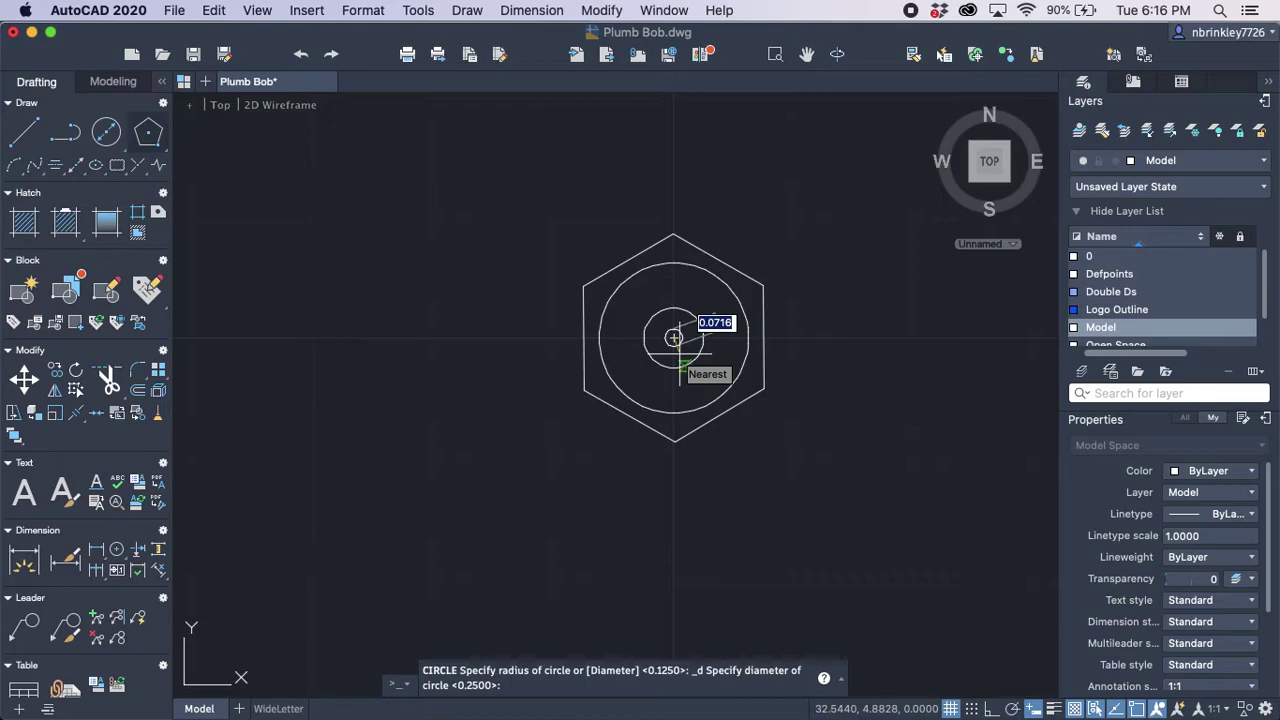
type("3/")
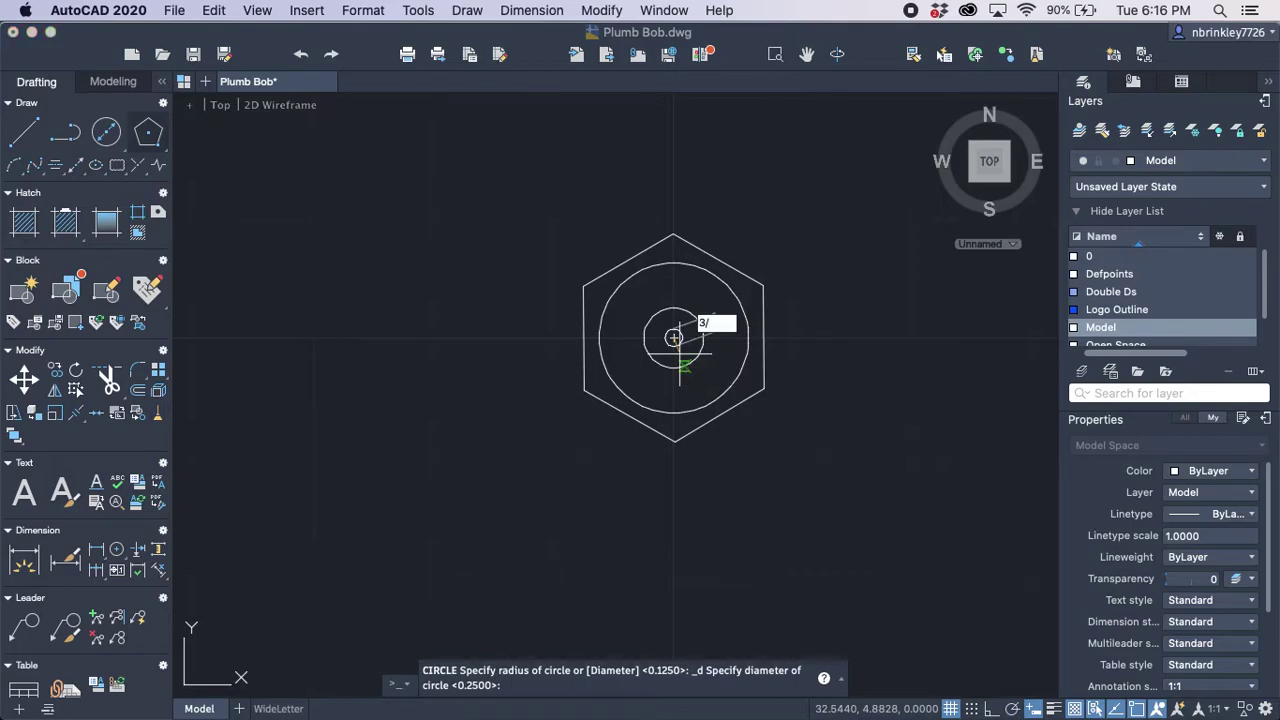
type("32")
key("Return")
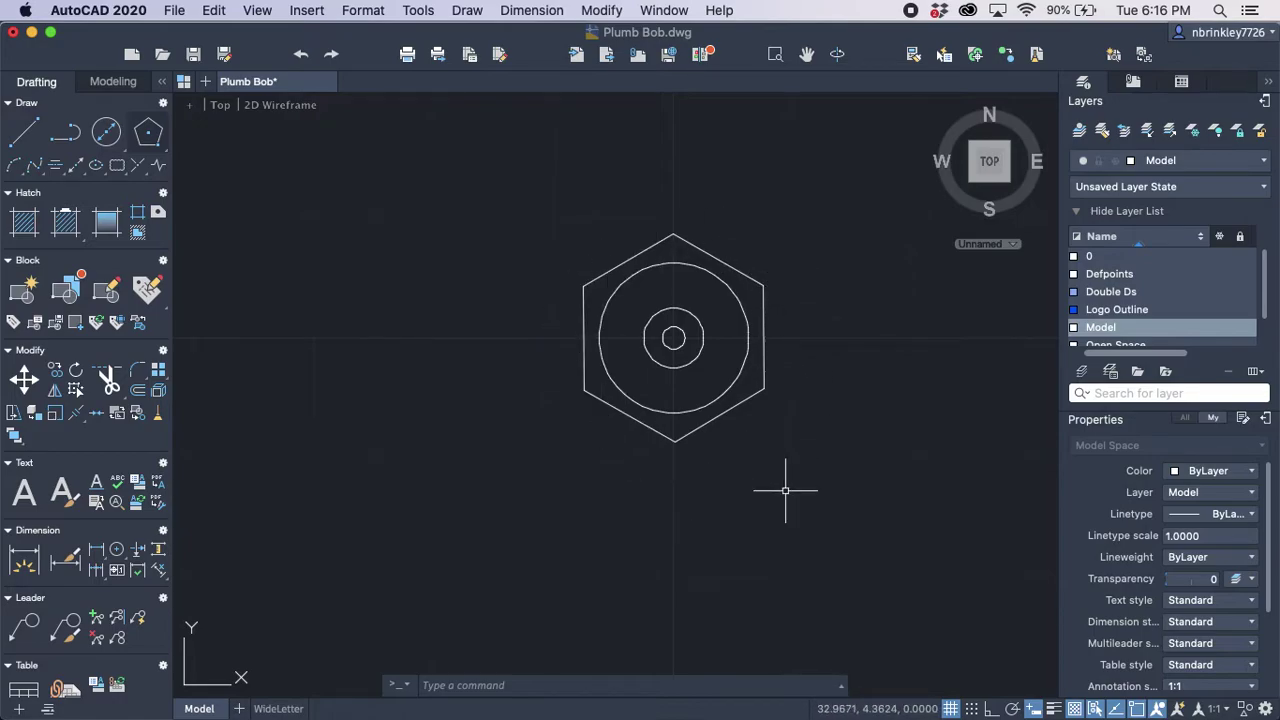
scroll(850, 487, "down", 3)
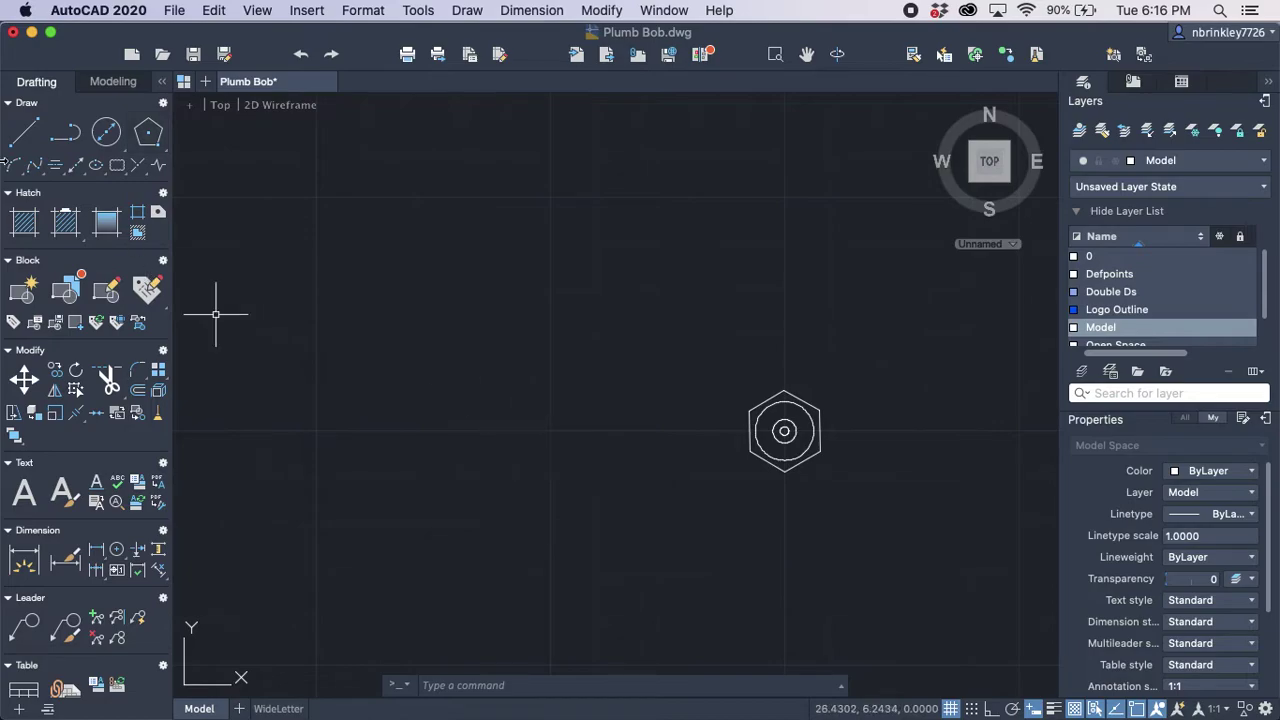
left_click(18, 137)
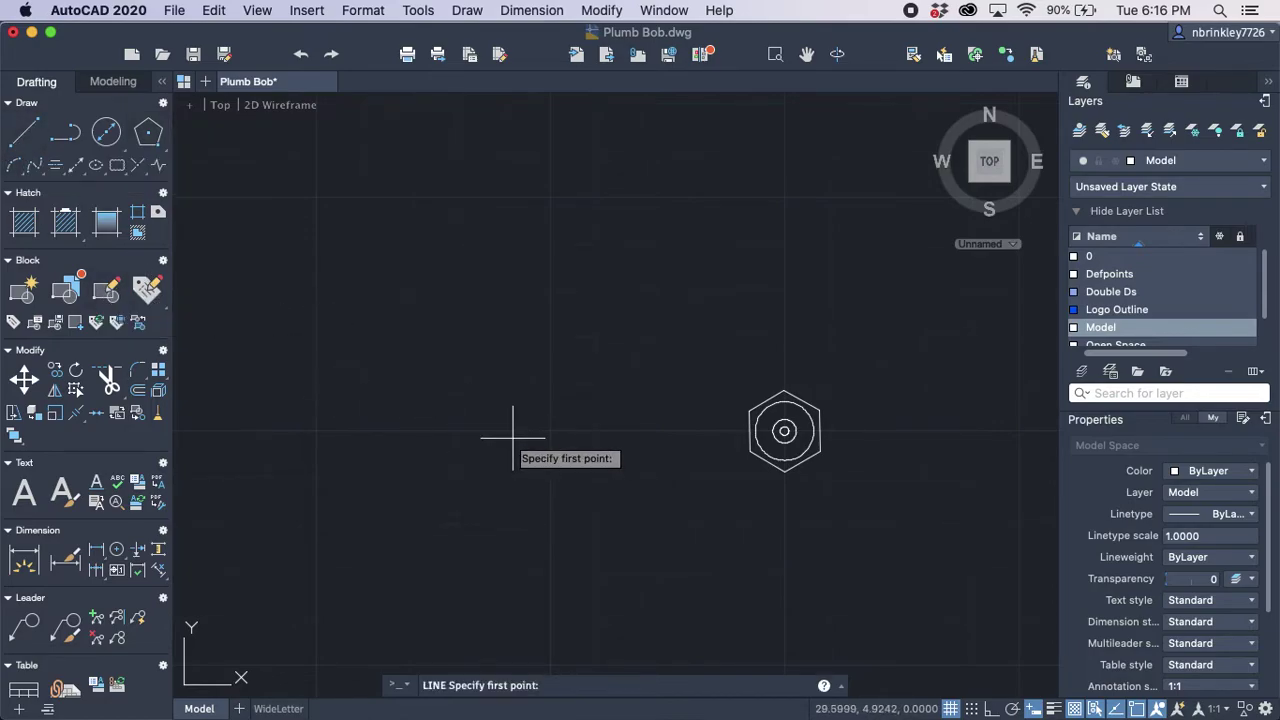
mouse_move(520, 443)
middle_mouse_down()
mouse_move(660, 369)
mouse_move(661, 347)
mouse_move(686, 361)
middle_mouse_up()
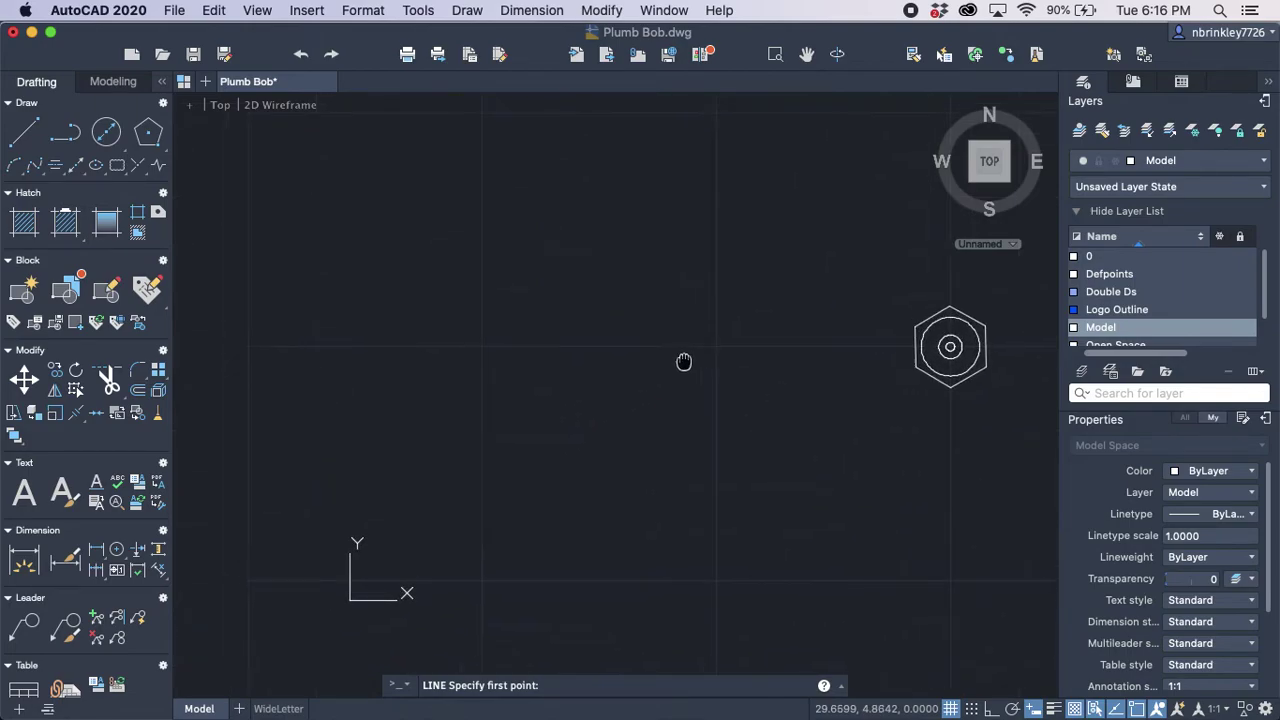
scroll(943, 355, "up", 5)
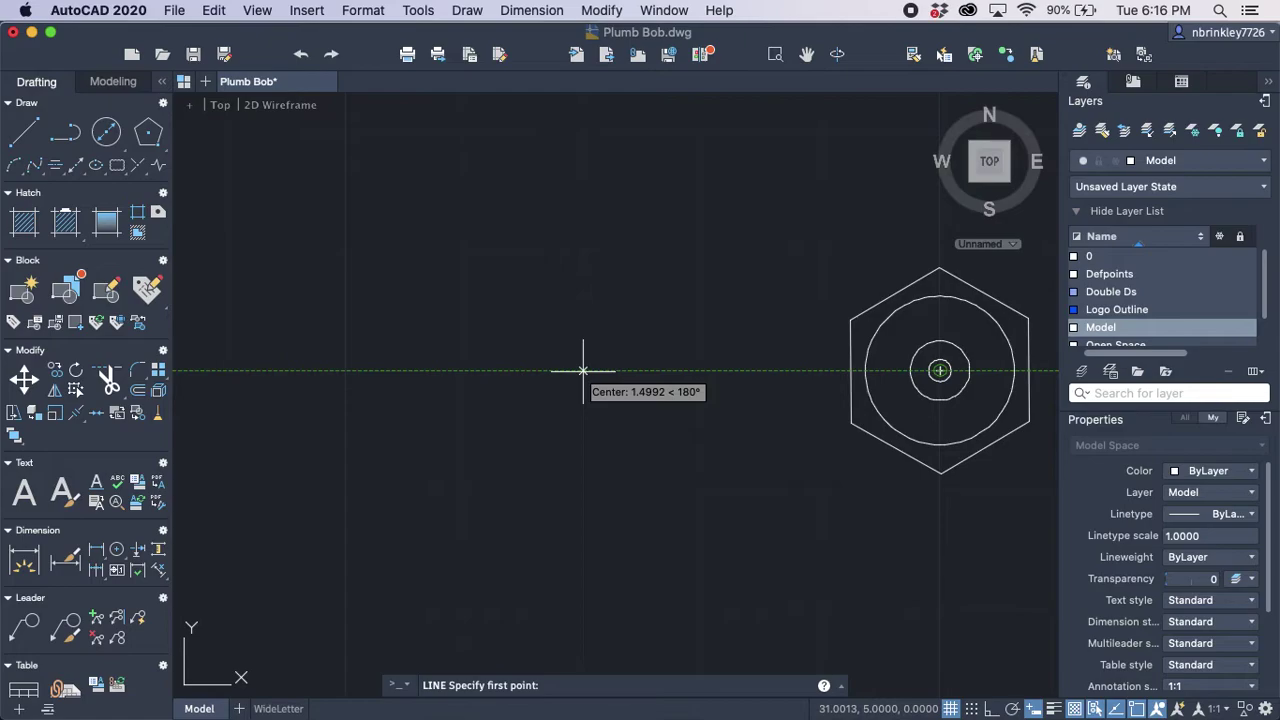
left_click(583, 371)
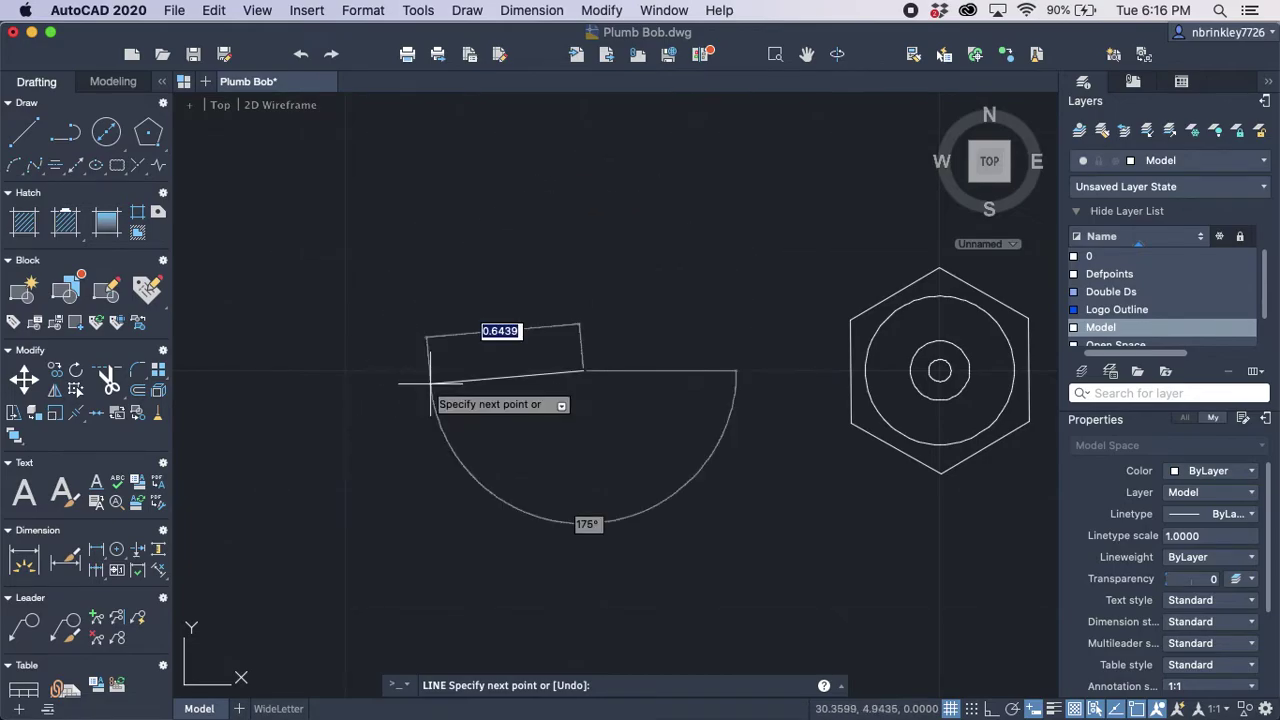
key("Tab")
type("180")
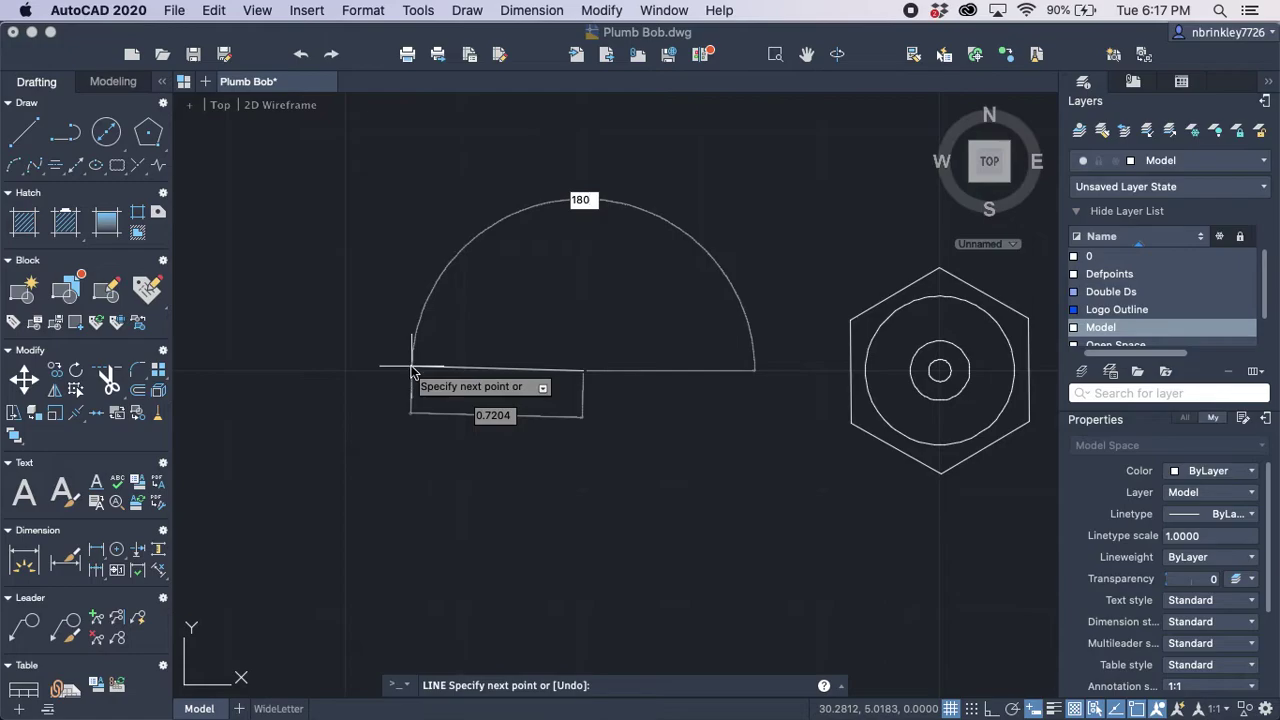
key("BackSpace")
key("BackSpace")
key("BackSpace")
type("180")
key("Tab")
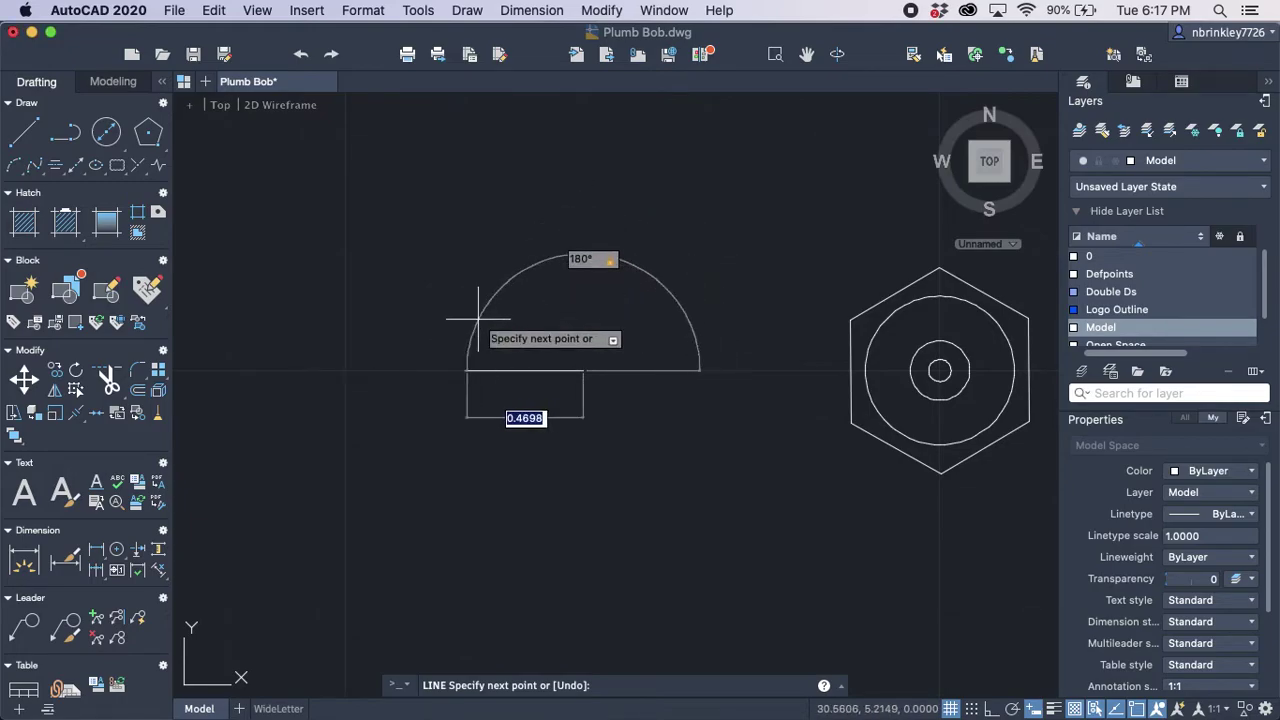
key("Escape")
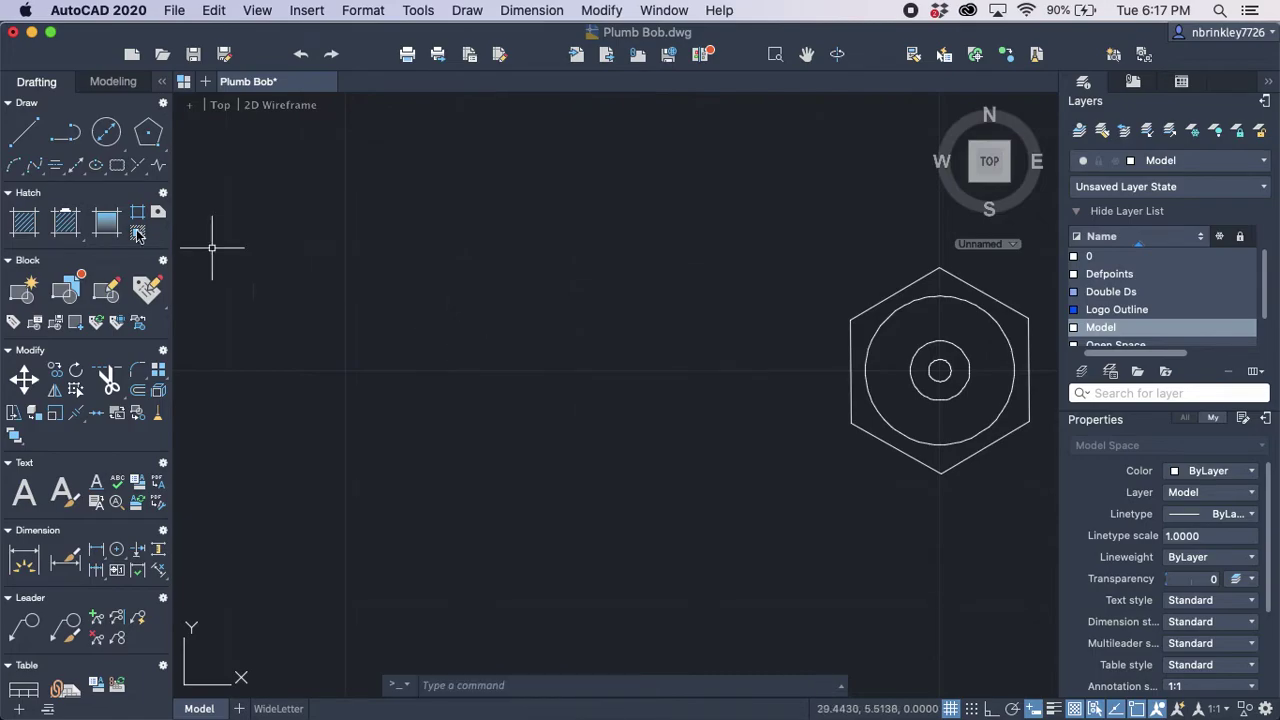
Step: Draw a horizontal line 4 units long running left, starting level with the circles' center and about 1.5 units left of it
key("space")
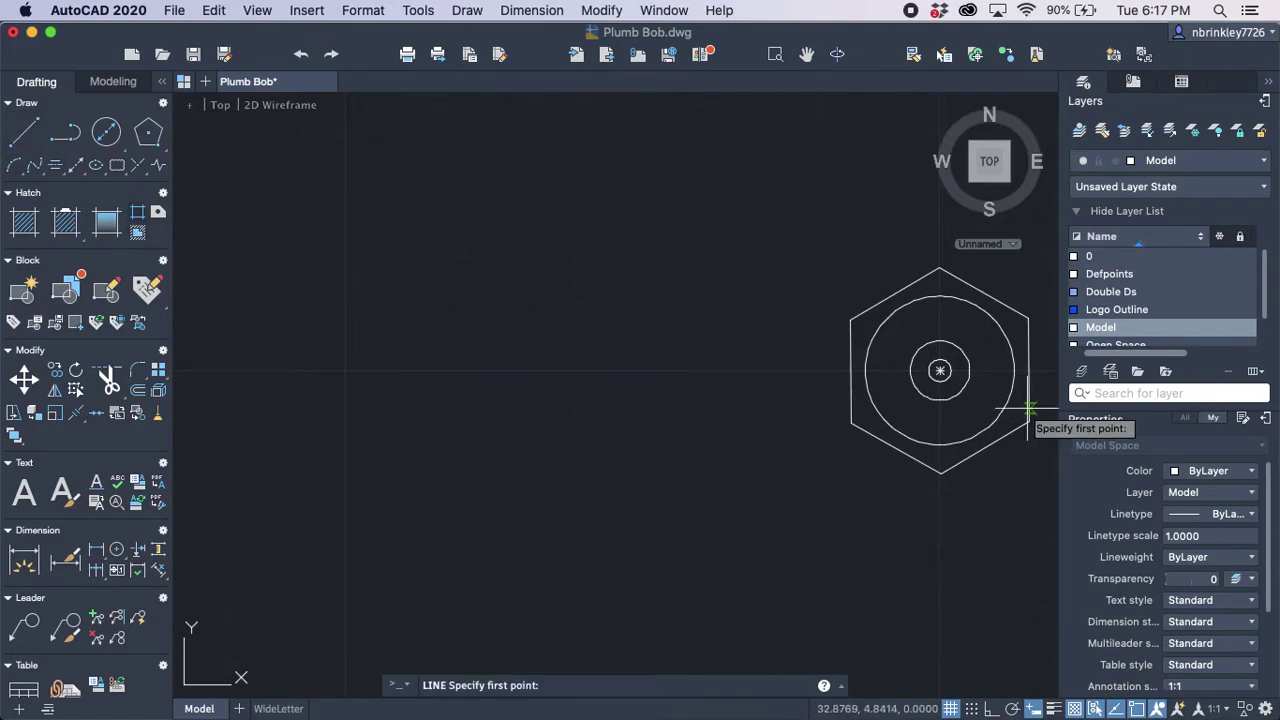
mouse_move(940, 370)
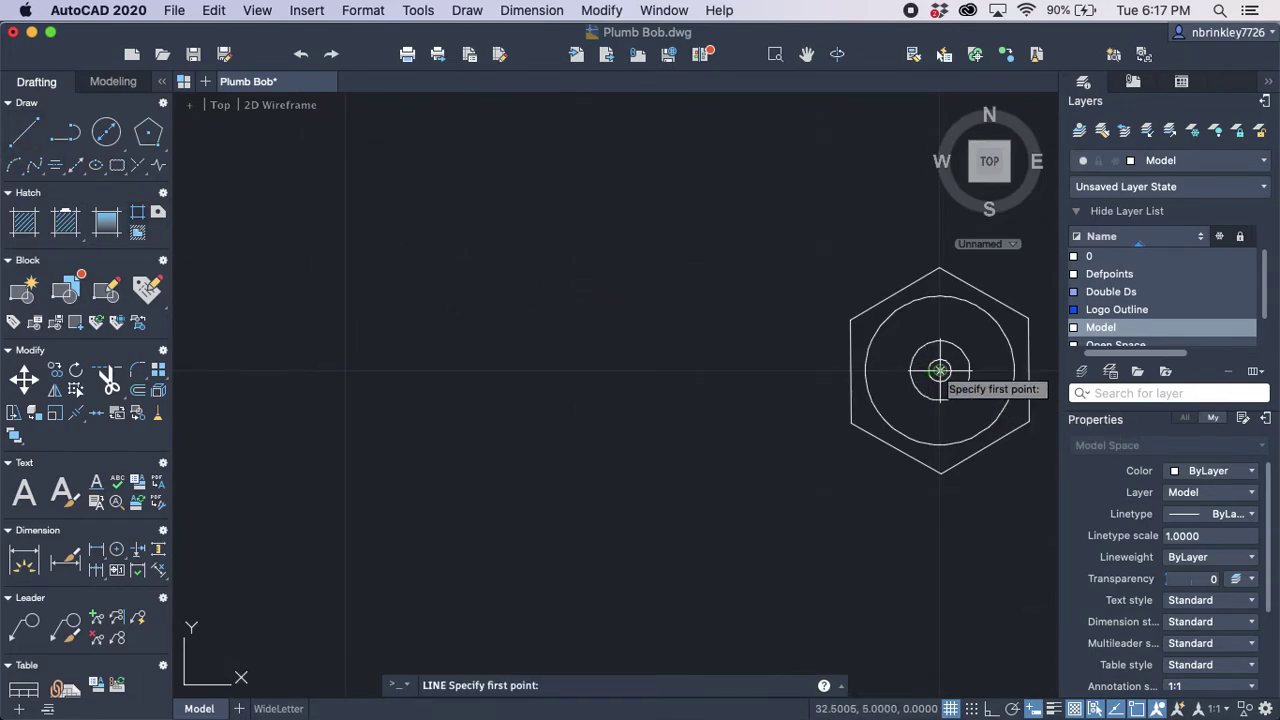
left_click(585, 370)
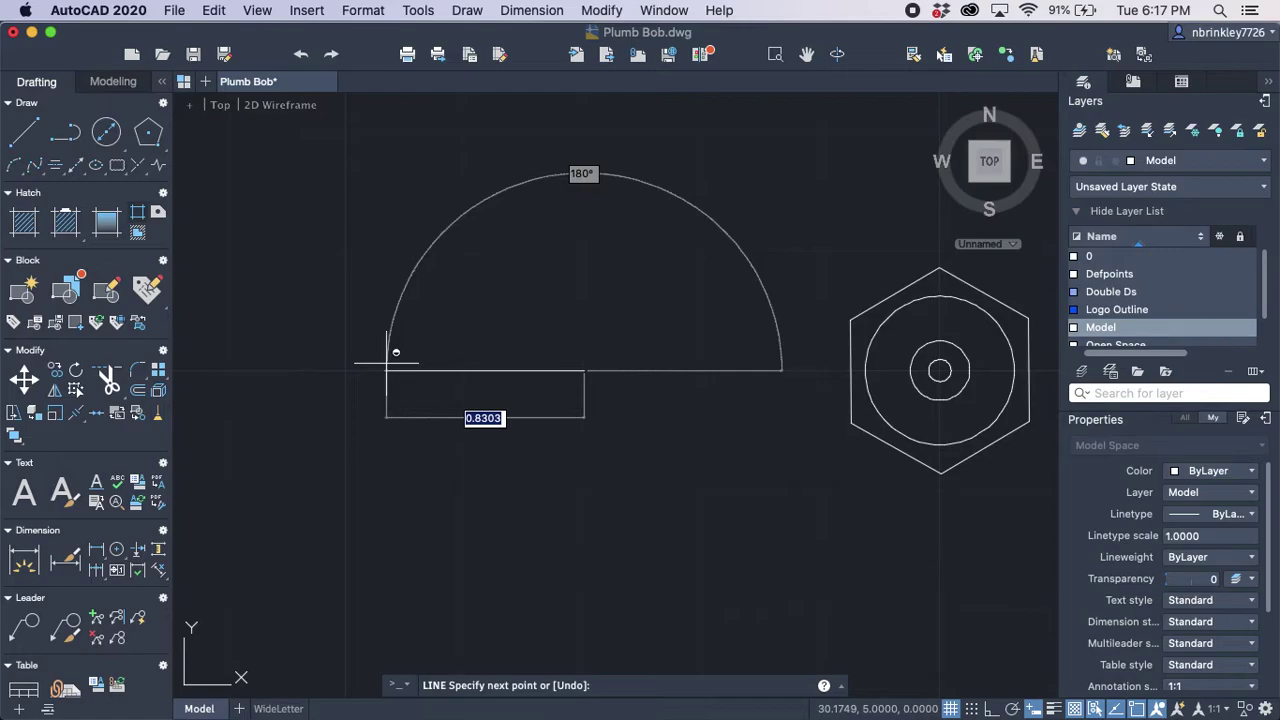
type("4.")
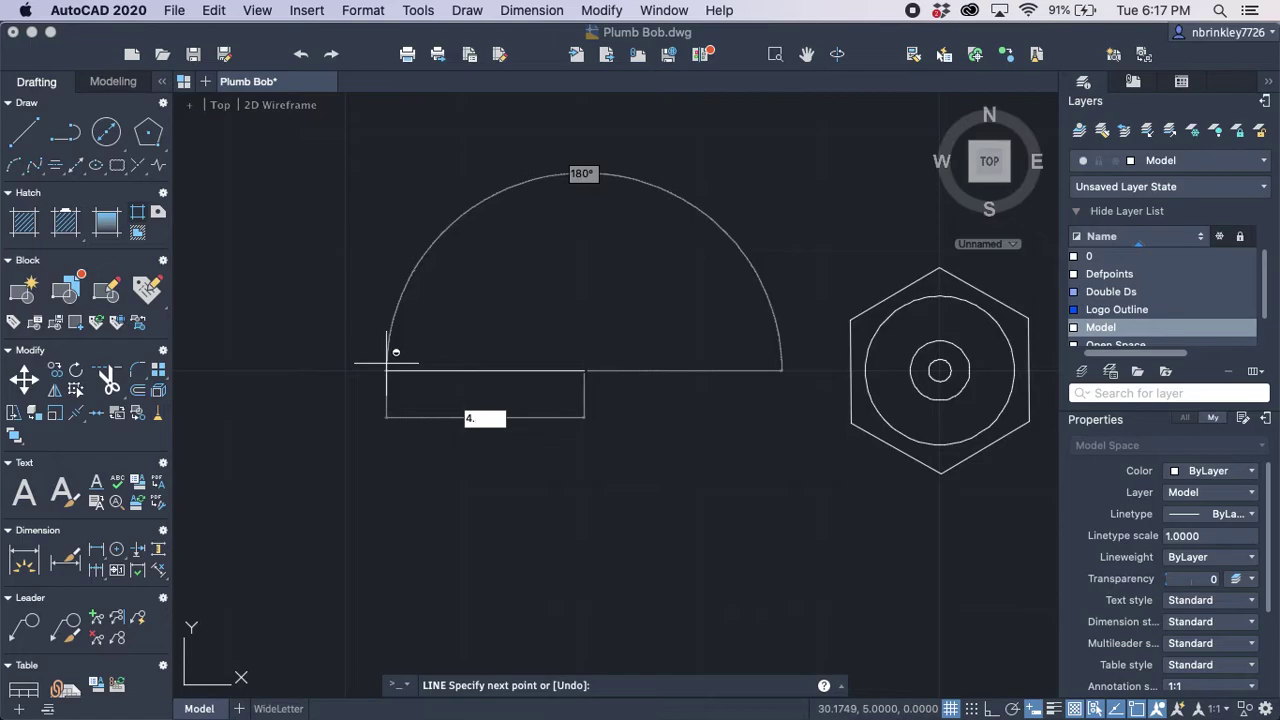
key("Return")
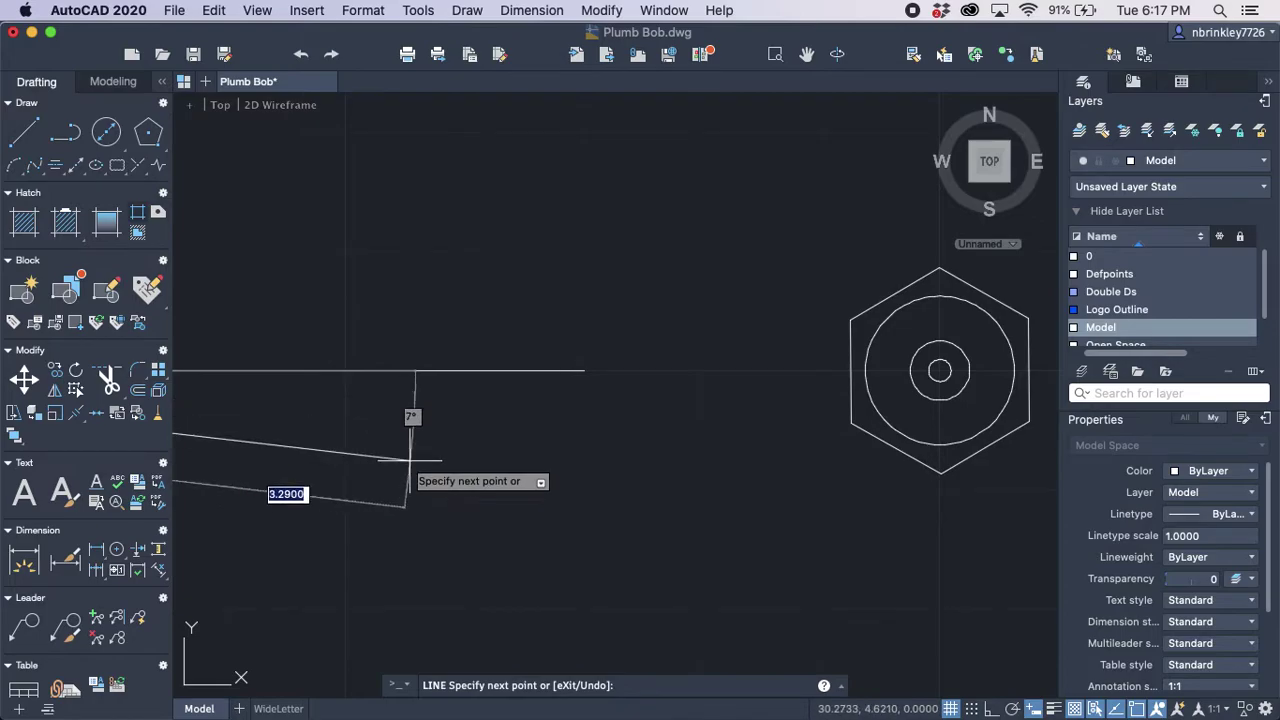
Step: Draw a line about 1.8 units long from the horizontal line's left end, rising to the right at 18 degrees
scroll(495, 477, "down", 5)
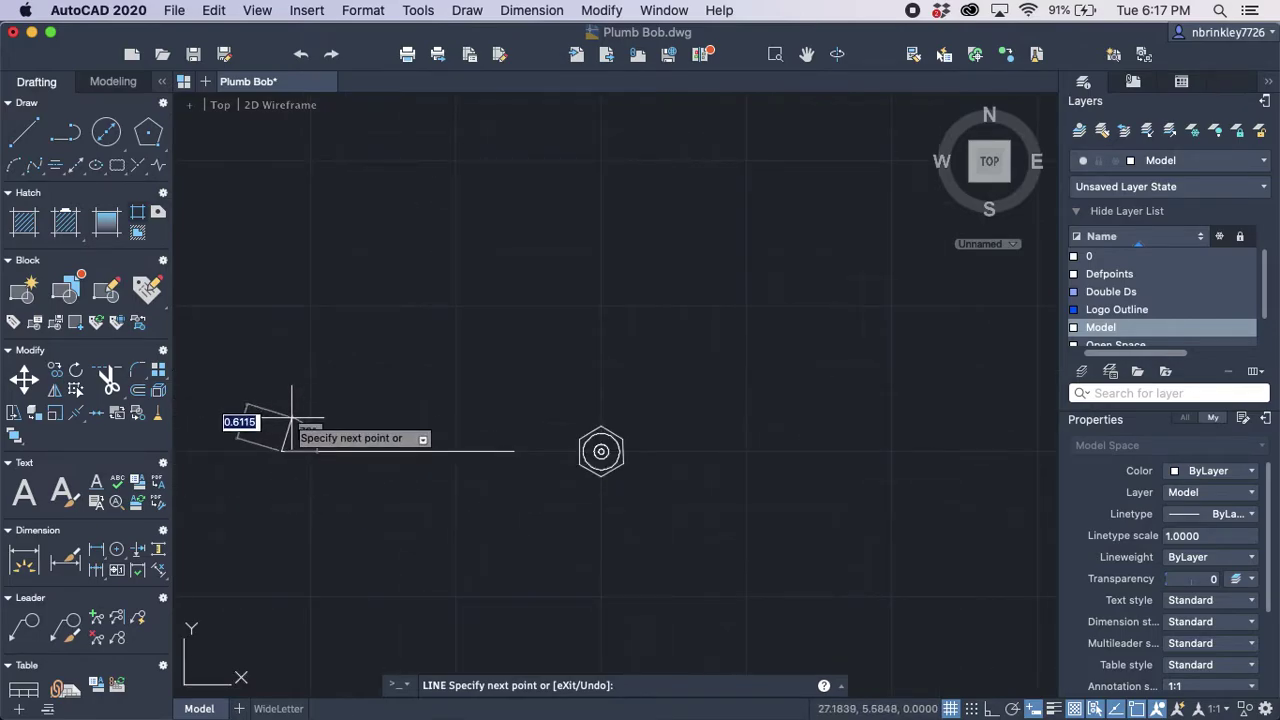
mouse_move(262, 417)
middle_mouse_down()
mouse_move(330, 422)
mouse_move(486, 382)
middle_mouse_up()
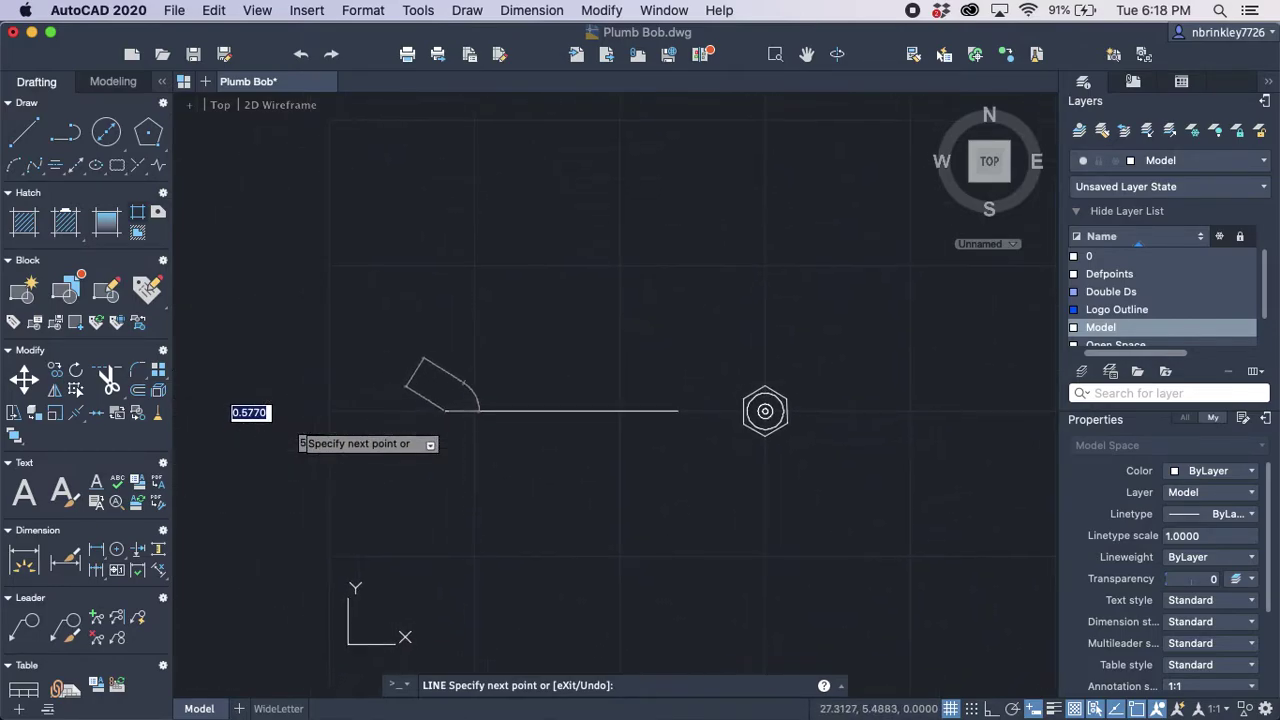
scroll(460, 390, "up", 3)
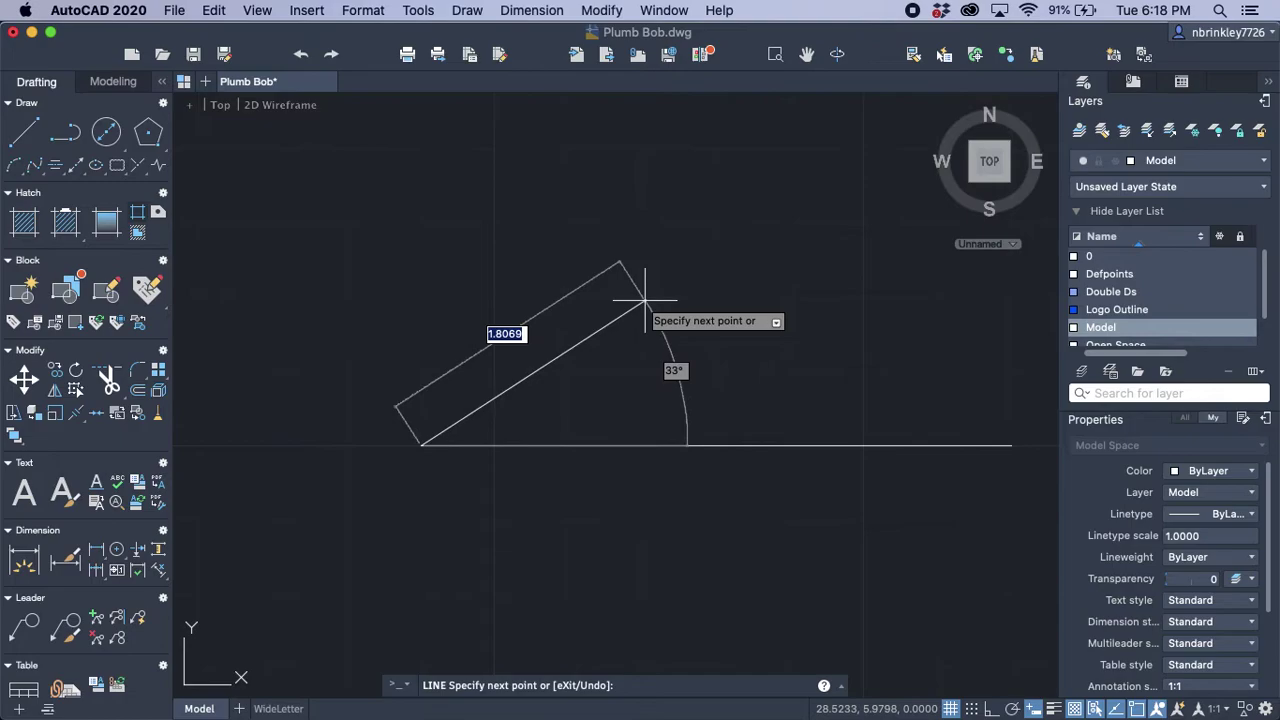
key("Tab")
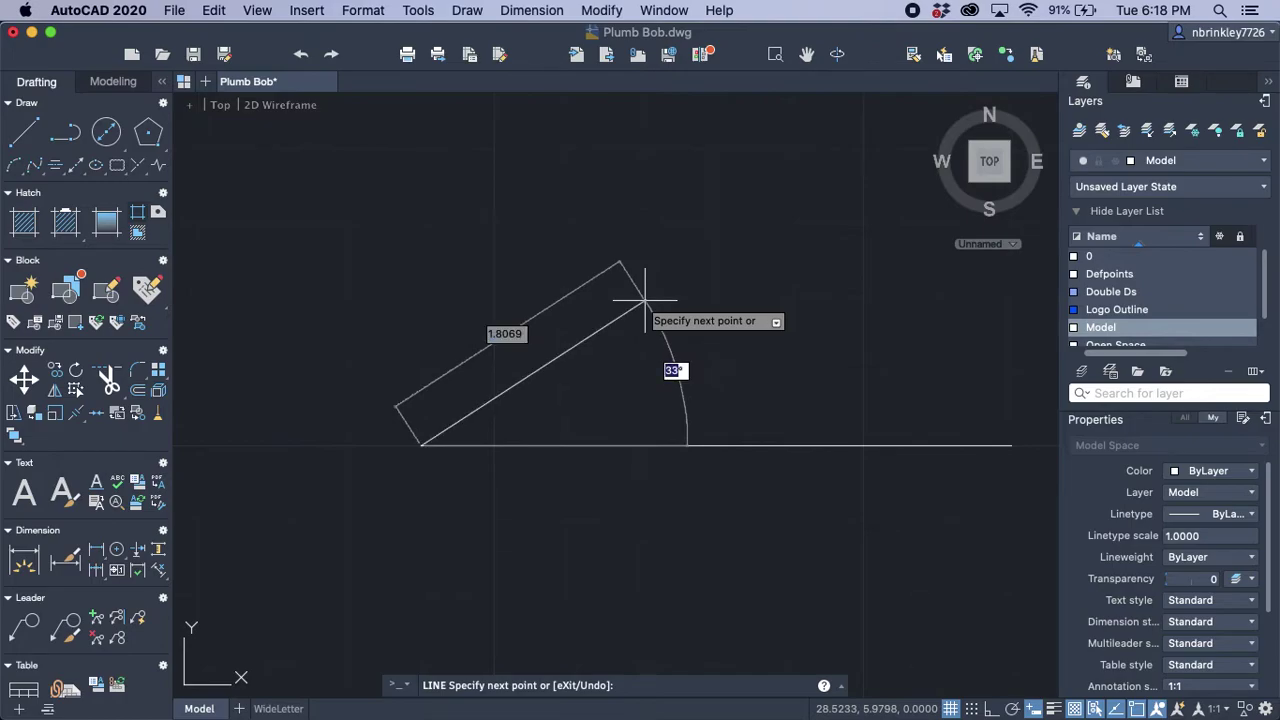
type("18")
key("Tab")
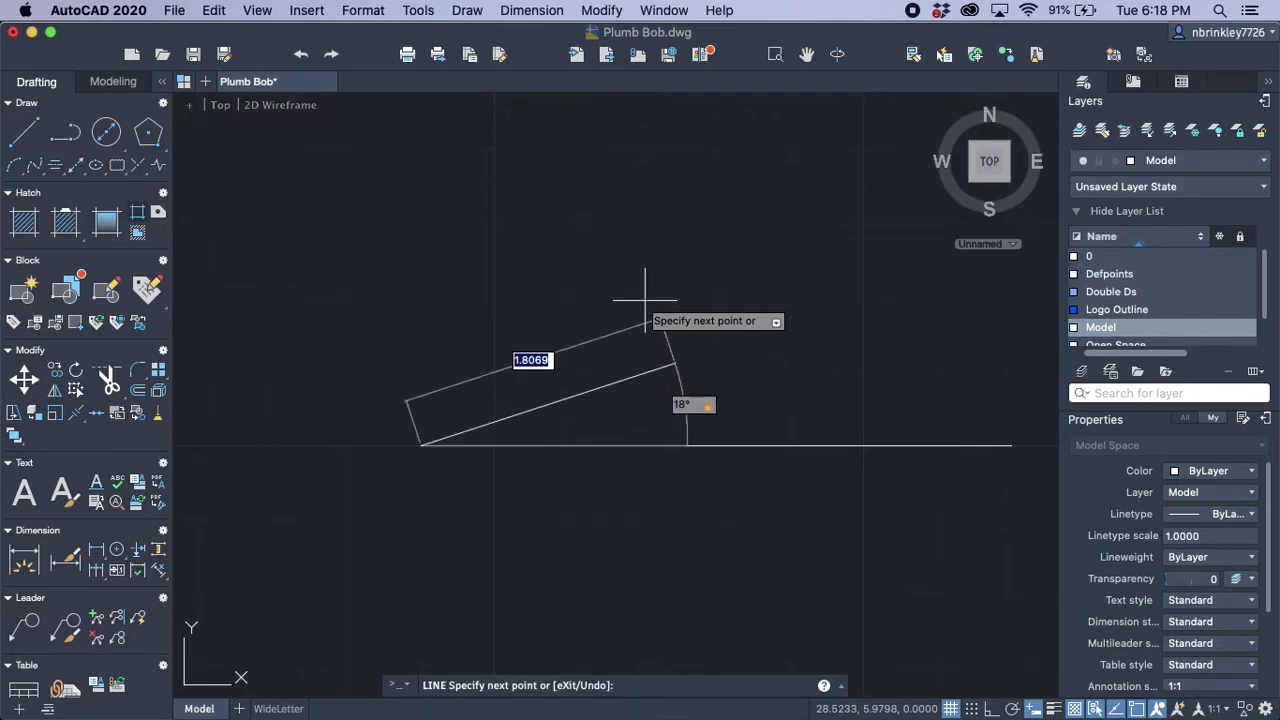
key("Tab")
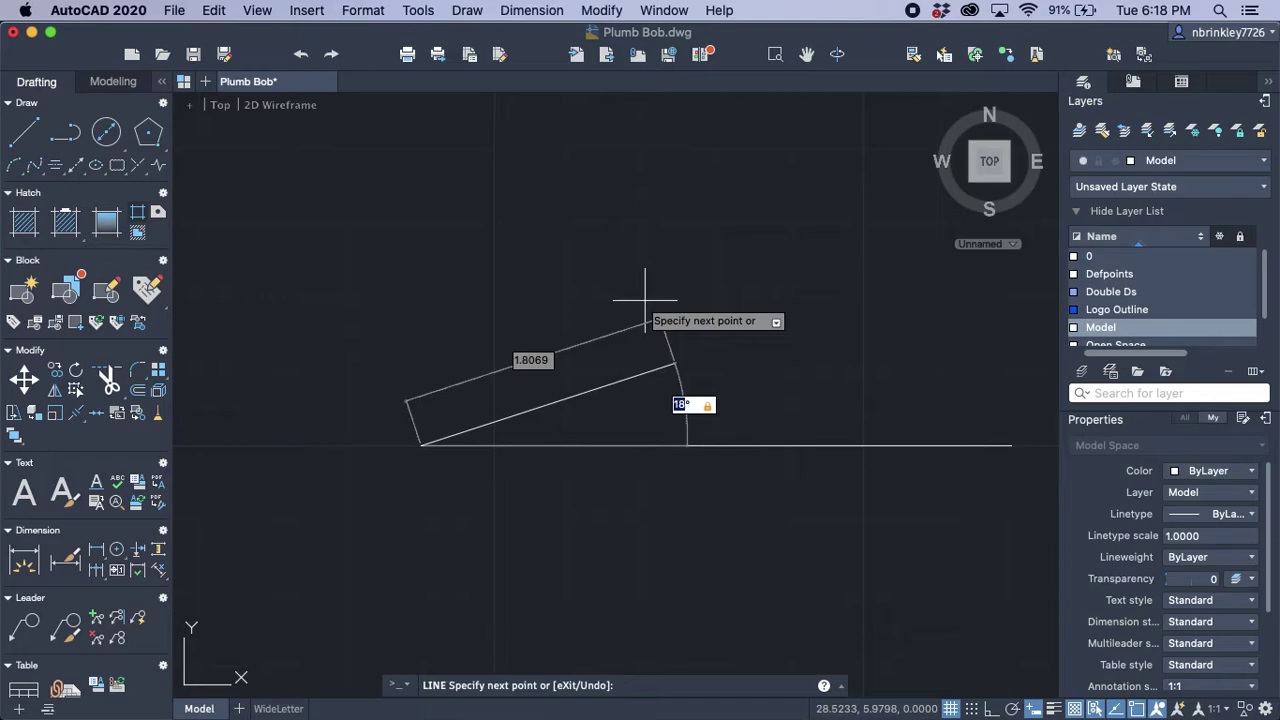
key("Tab")
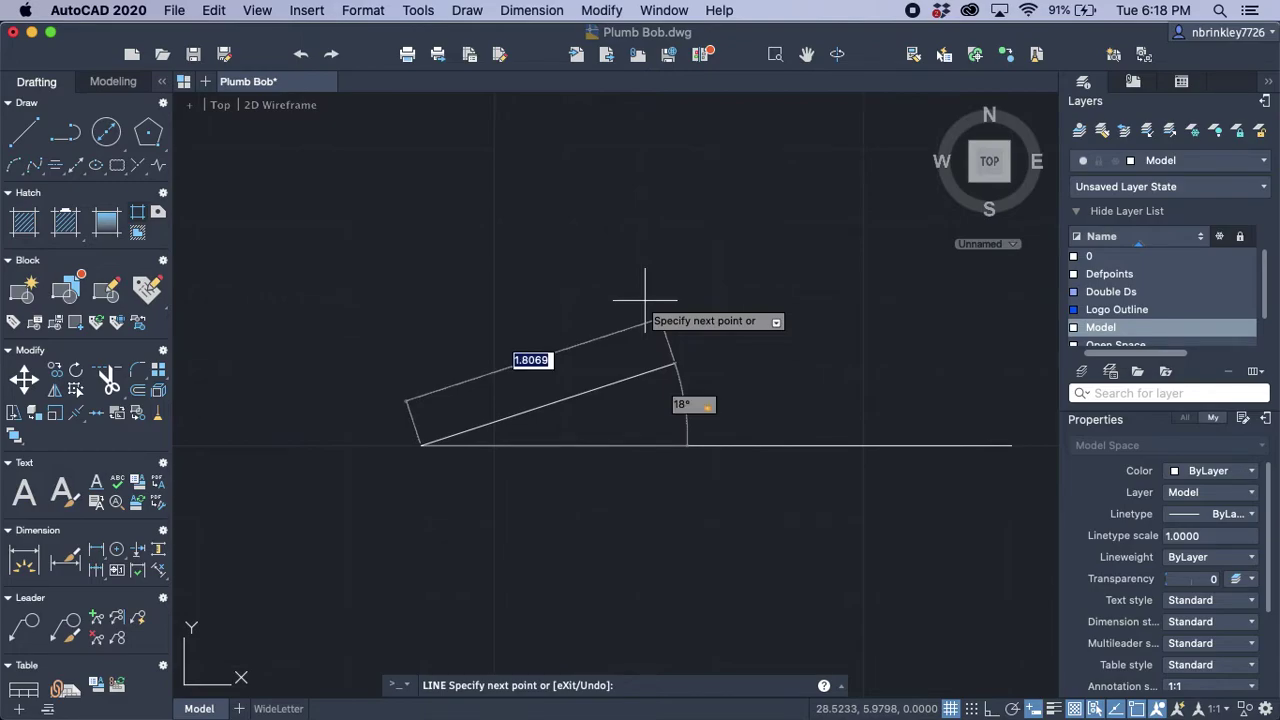
key("Tab")
key("Tab")
key("Tab")
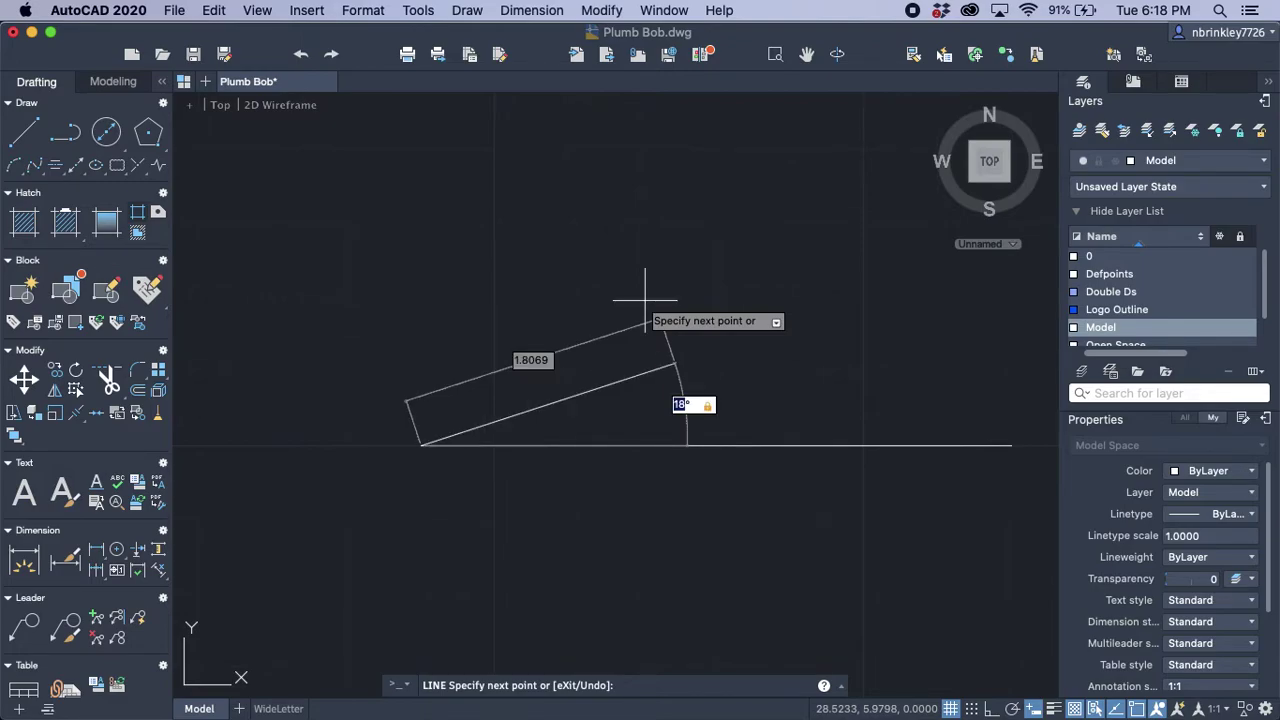
key("Tab")
key("Tab")
key("Tab")
key("Tab")
key("Tab")
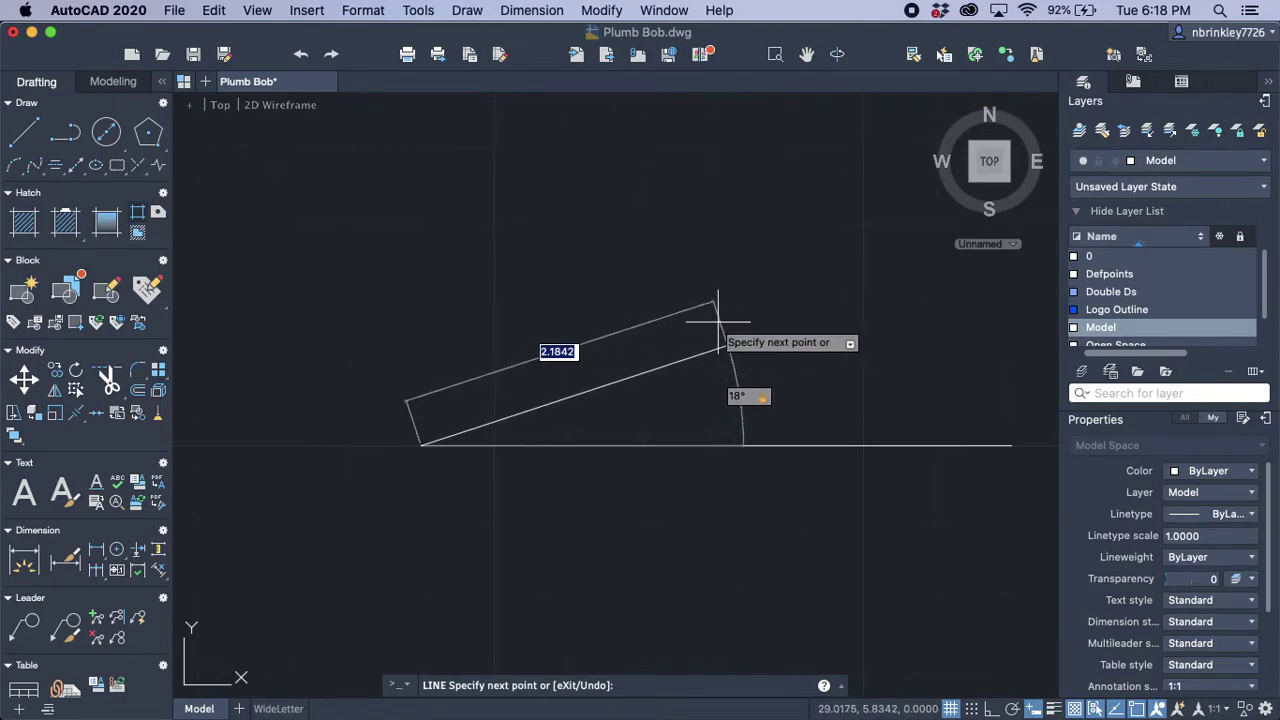
left_click(668, 342)
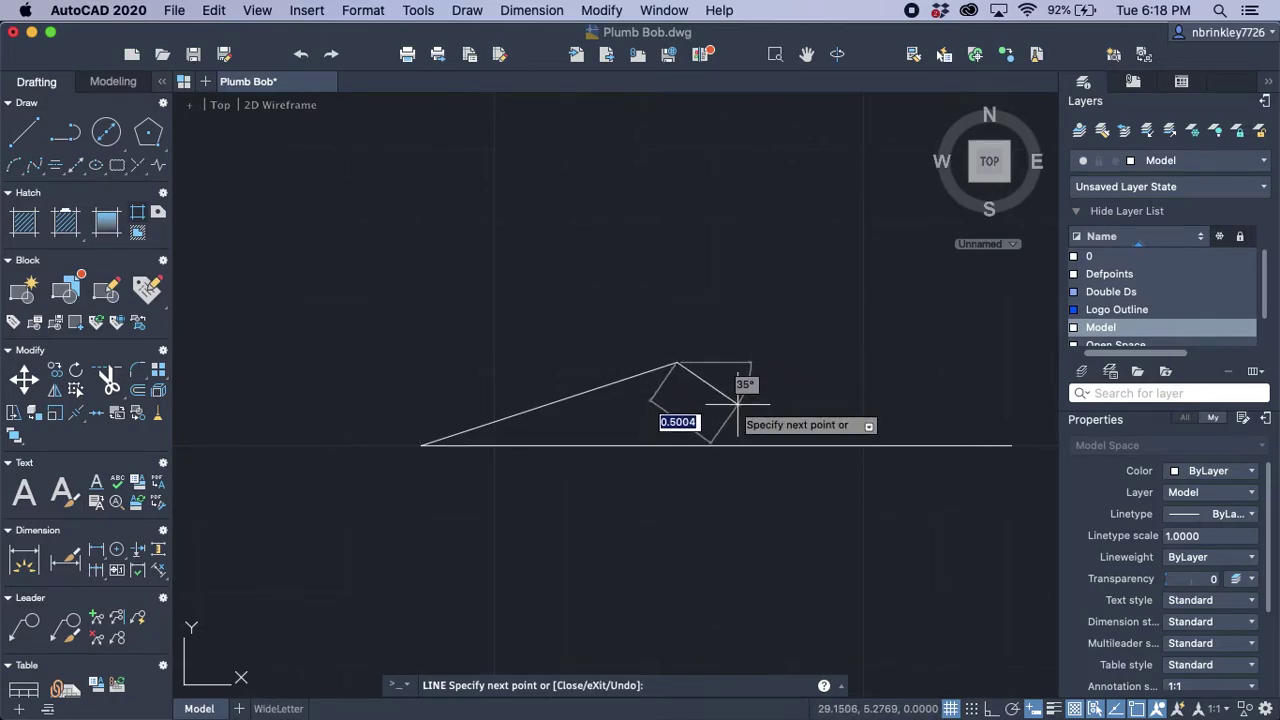
key("Escape")
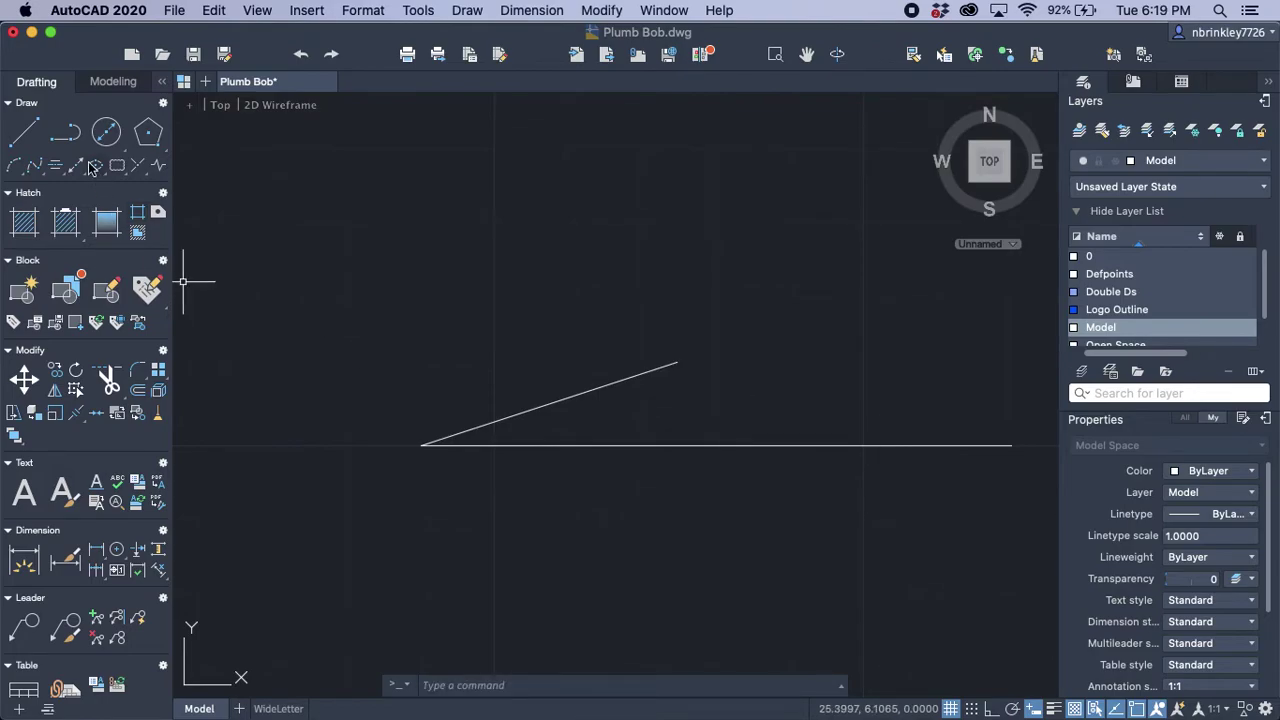
Step: Draw a line about 1.75 units long from the horizontal line's left end, descending to the right at 18 degrees
left_click(28, 143)
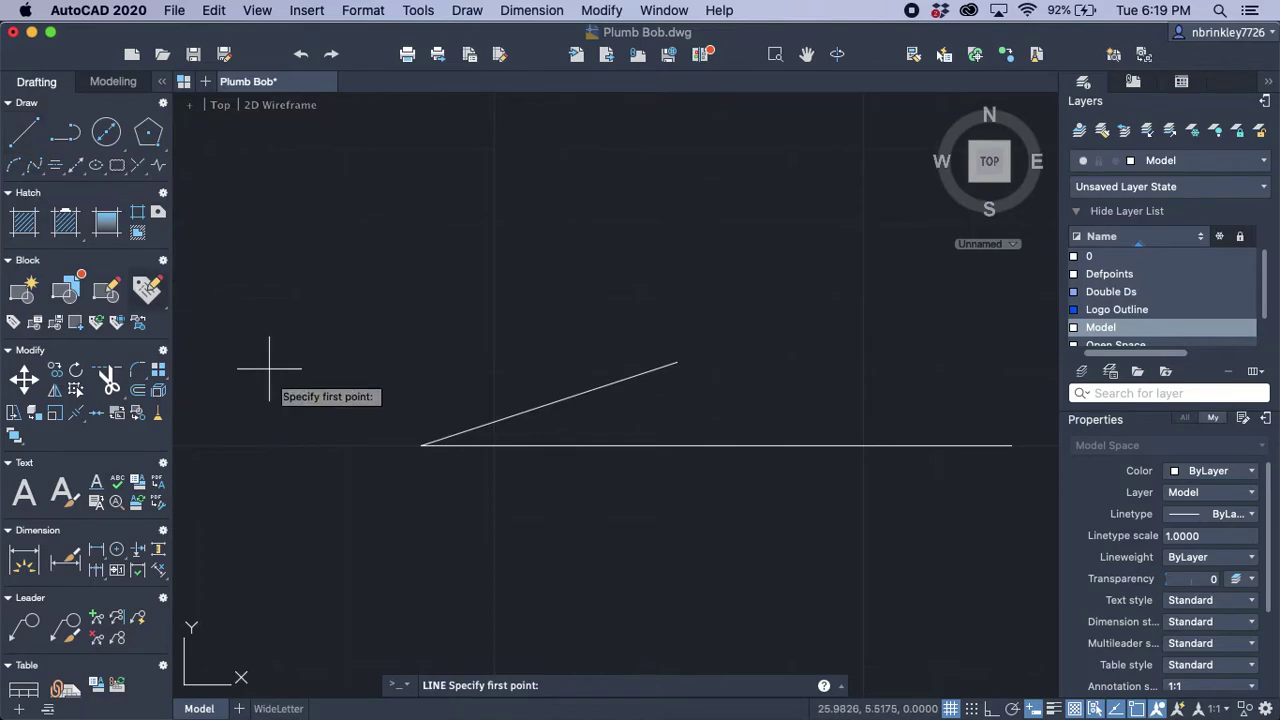
left_click(420, 445)
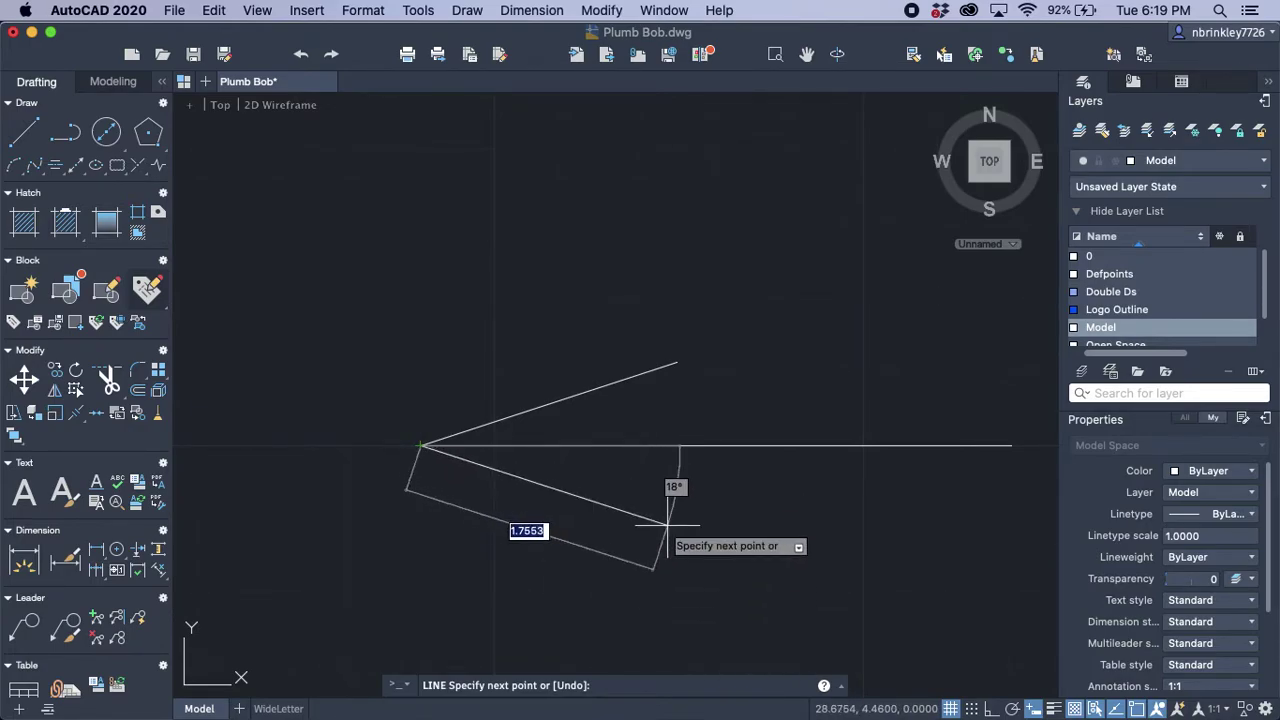
key("Tab")
type("18")
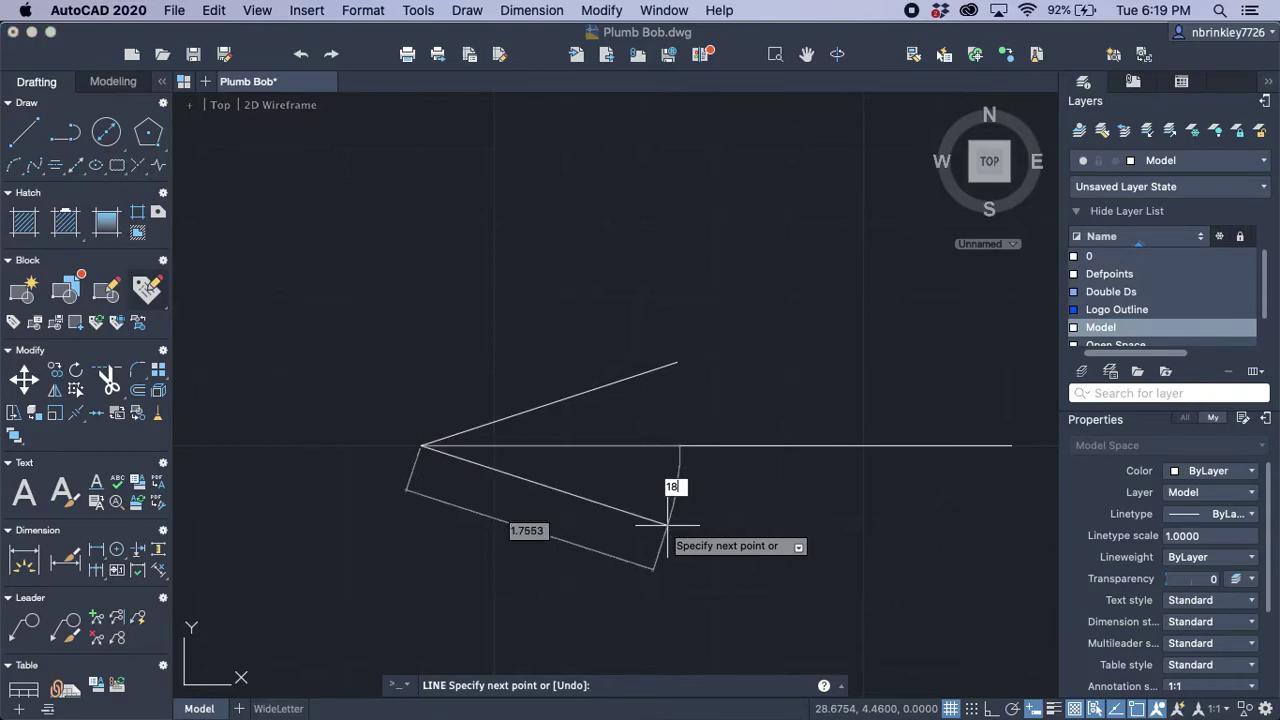
key("Tab")
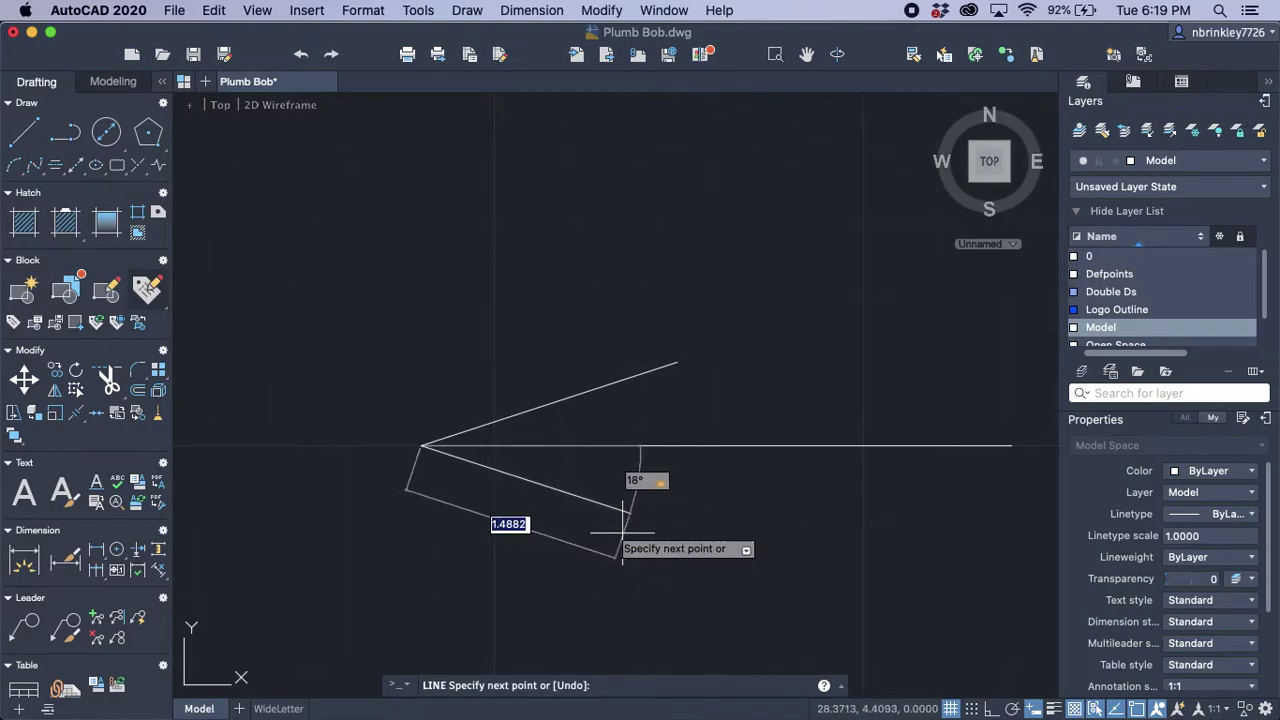
left_click(666, 524)
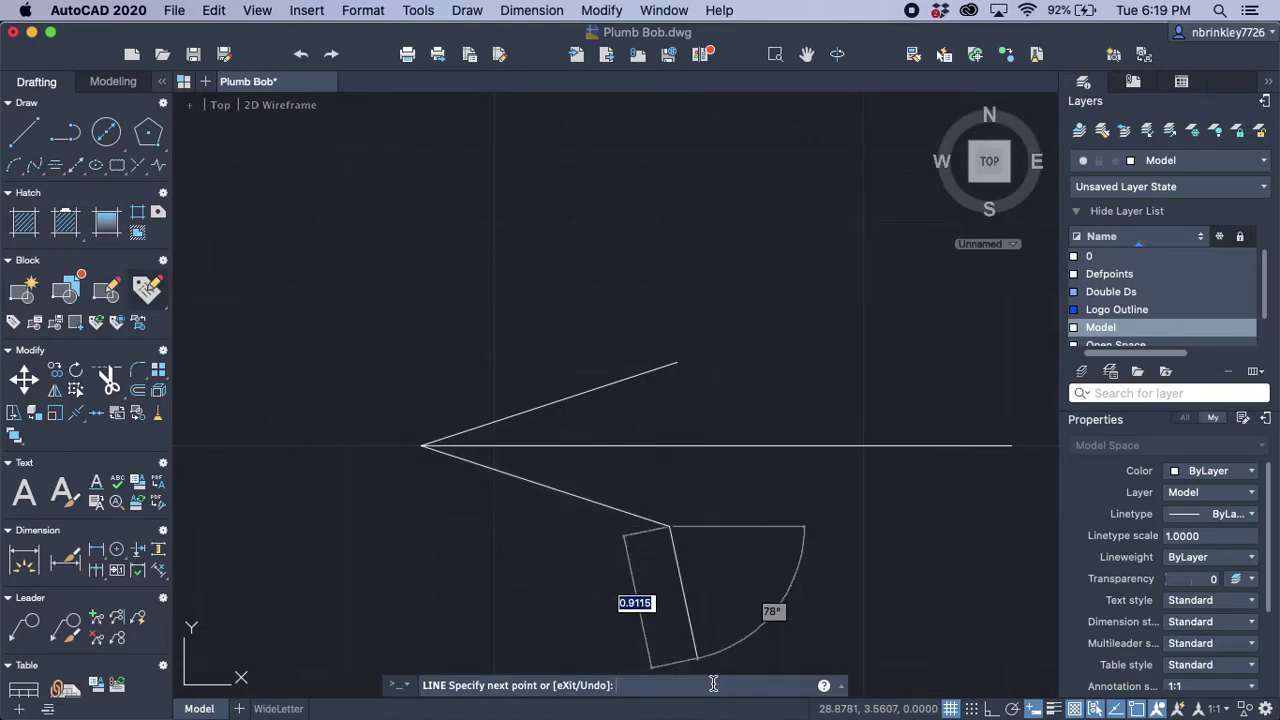
key("Escape")
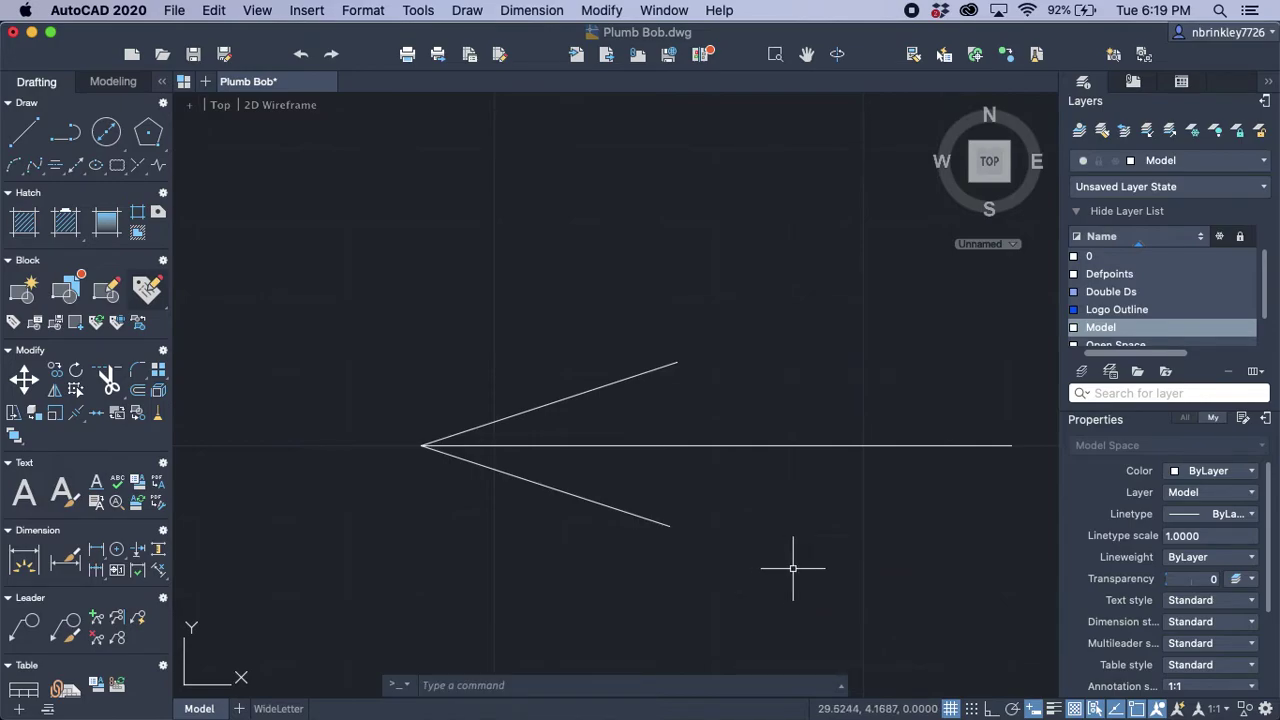
Step: Draw a .375 line leftward at 180 degrees, starting above the centerline's right end and level with the .25 circle's top quadrant
mouse_move(811, 523)
middle_mouse_down()
mouse_move(647, 414)
mouse_move(589, 429)
mouse_move(649, 454)
middle_mouse_up()
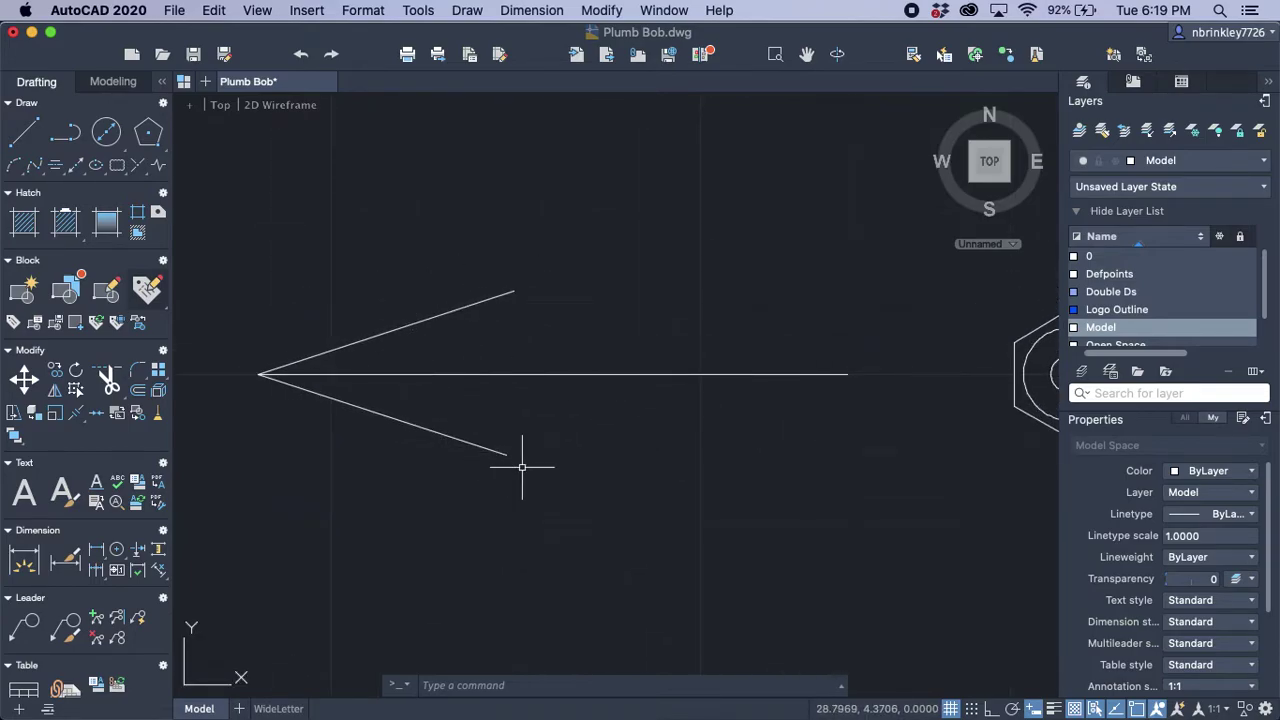
mouse_move(806, 466)
middle_mouse_down()
mouse_move(757, 434)
mouse_move(661, 435)
mouse_move(680, 457)
mouse_move(714, 463)
mouse_move(666, 466)
middle_mouse_up()
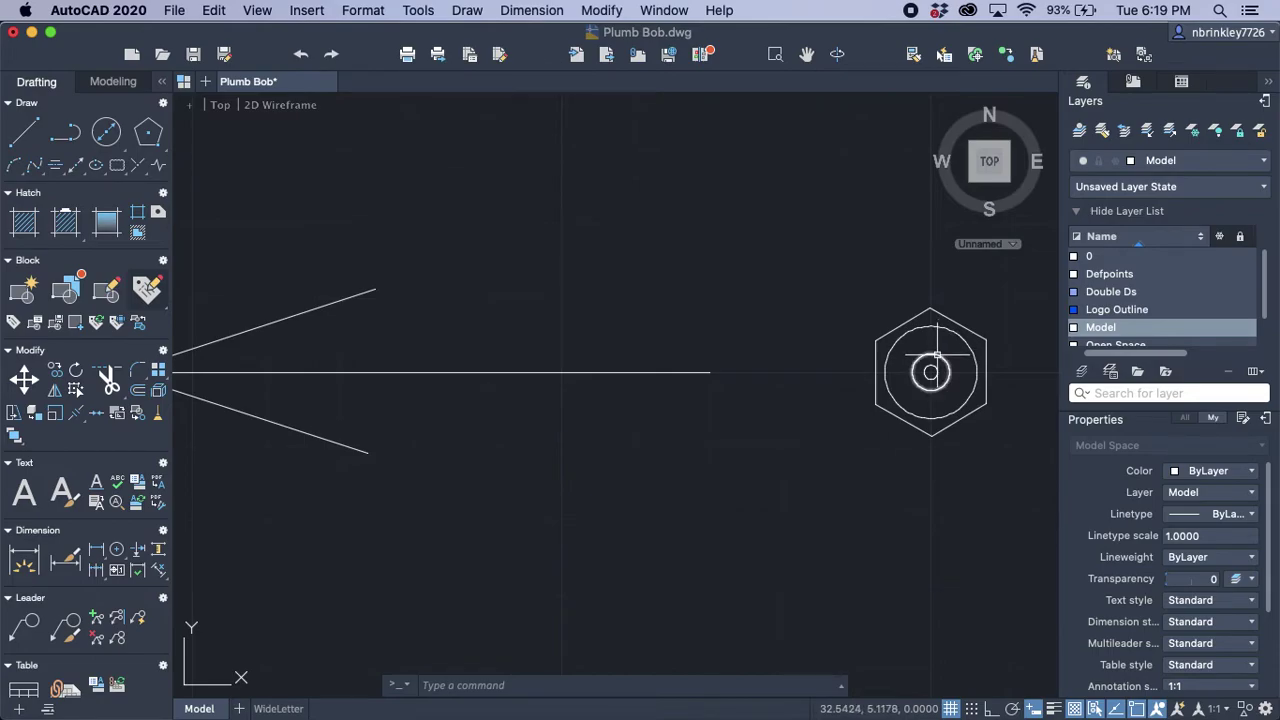
left_click(28, 136)
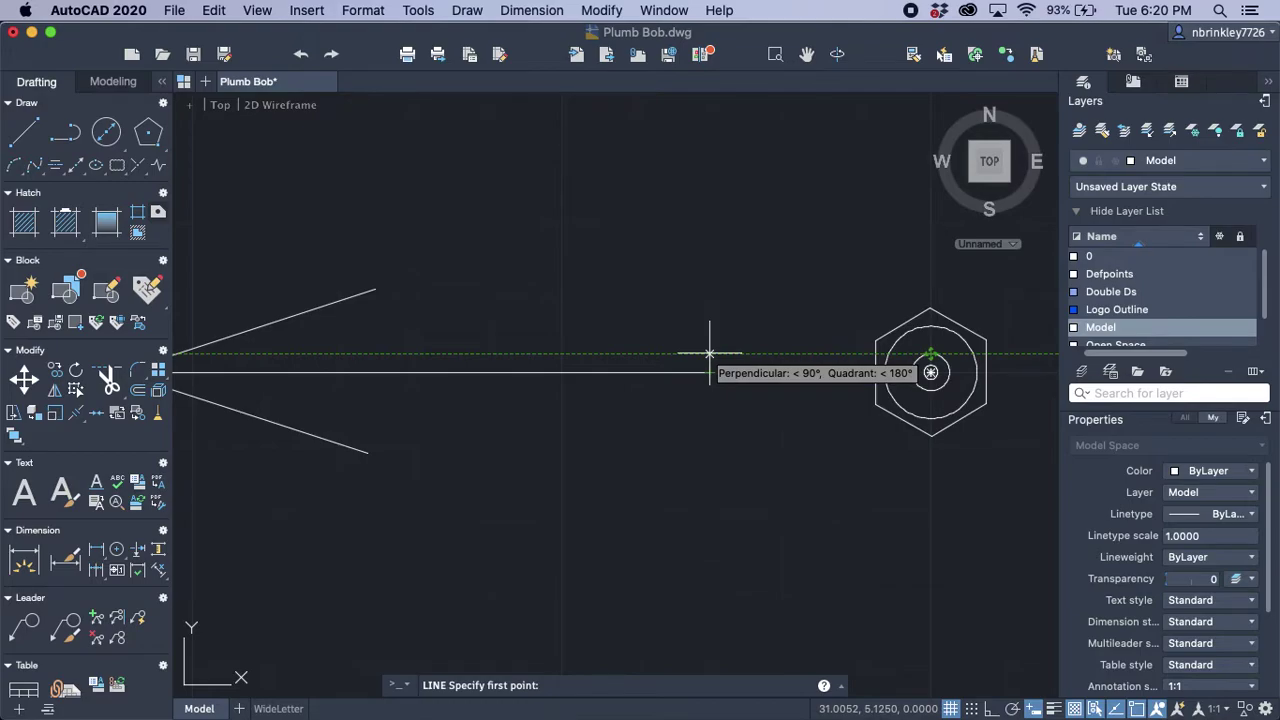
left_click(709, 353)
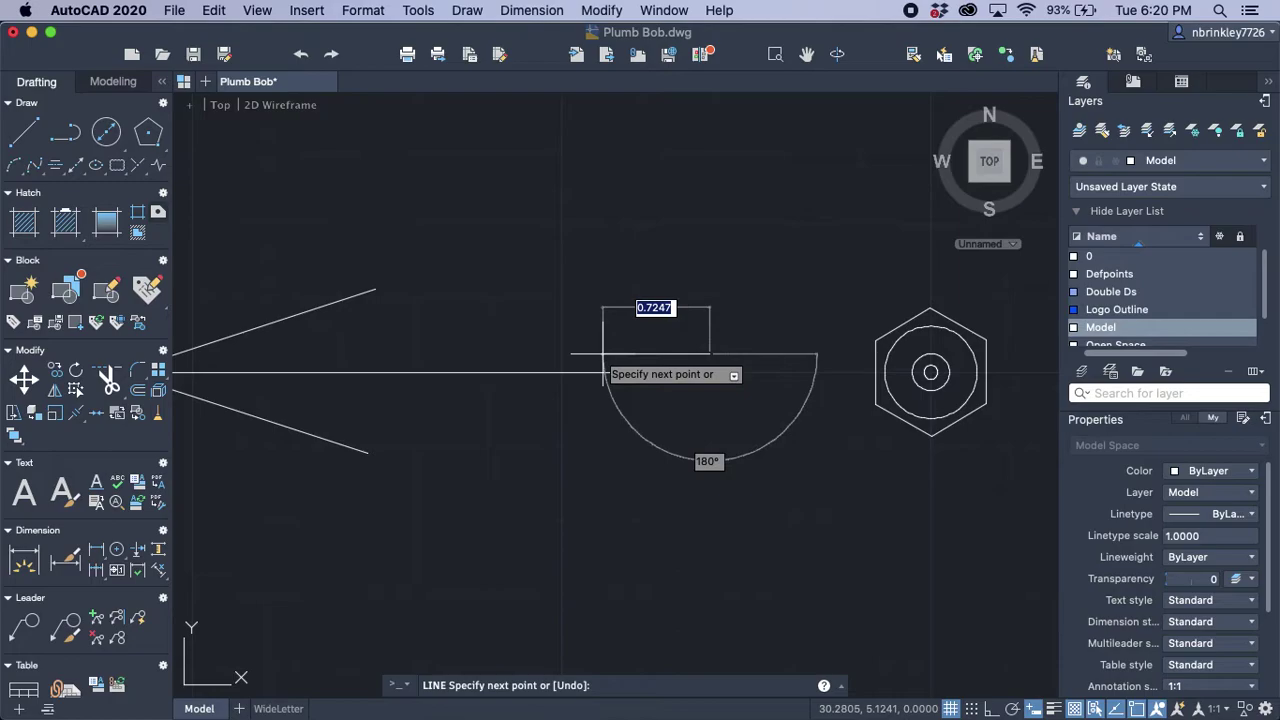
key("Tab")
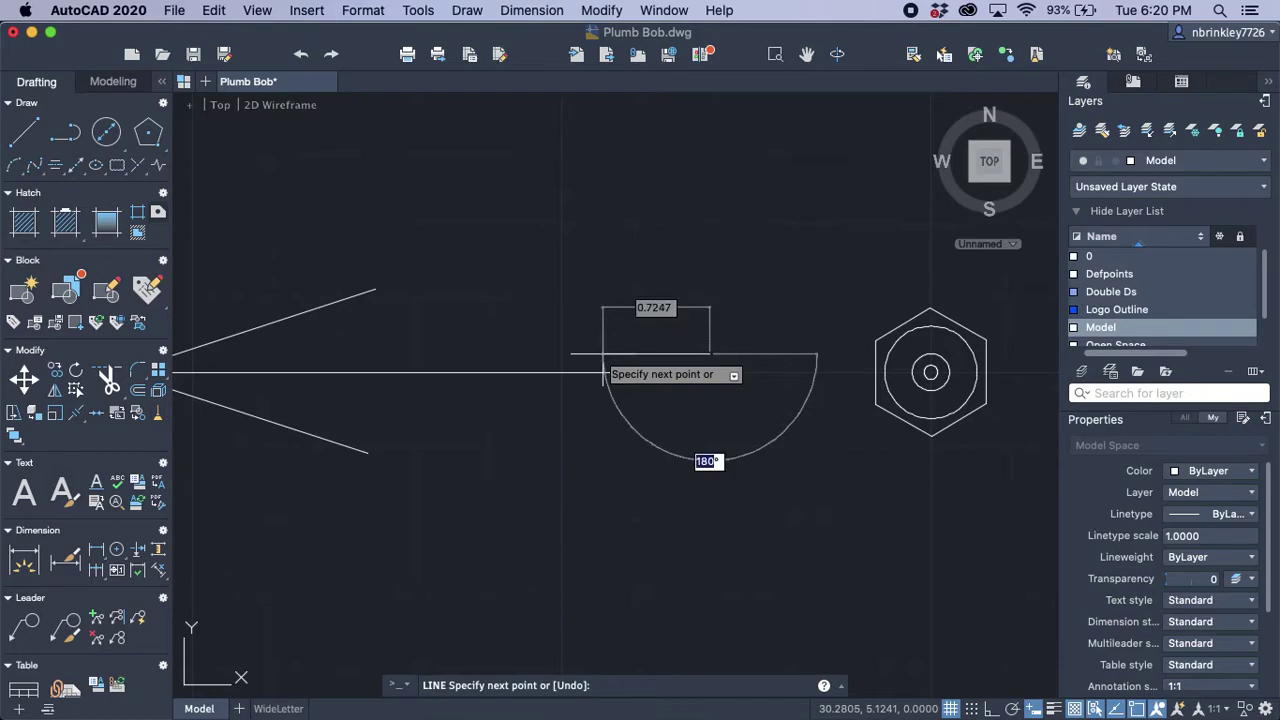
type("180")
key("Tab")
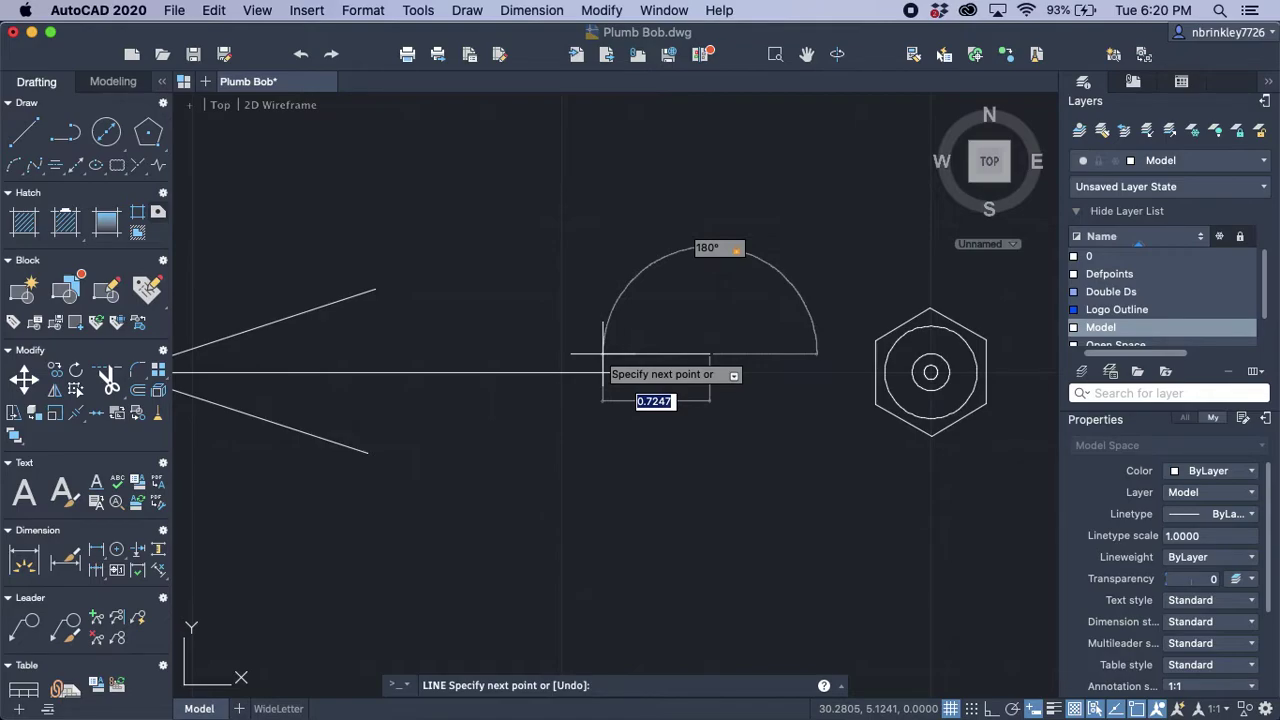
type(".375")
key("Return")
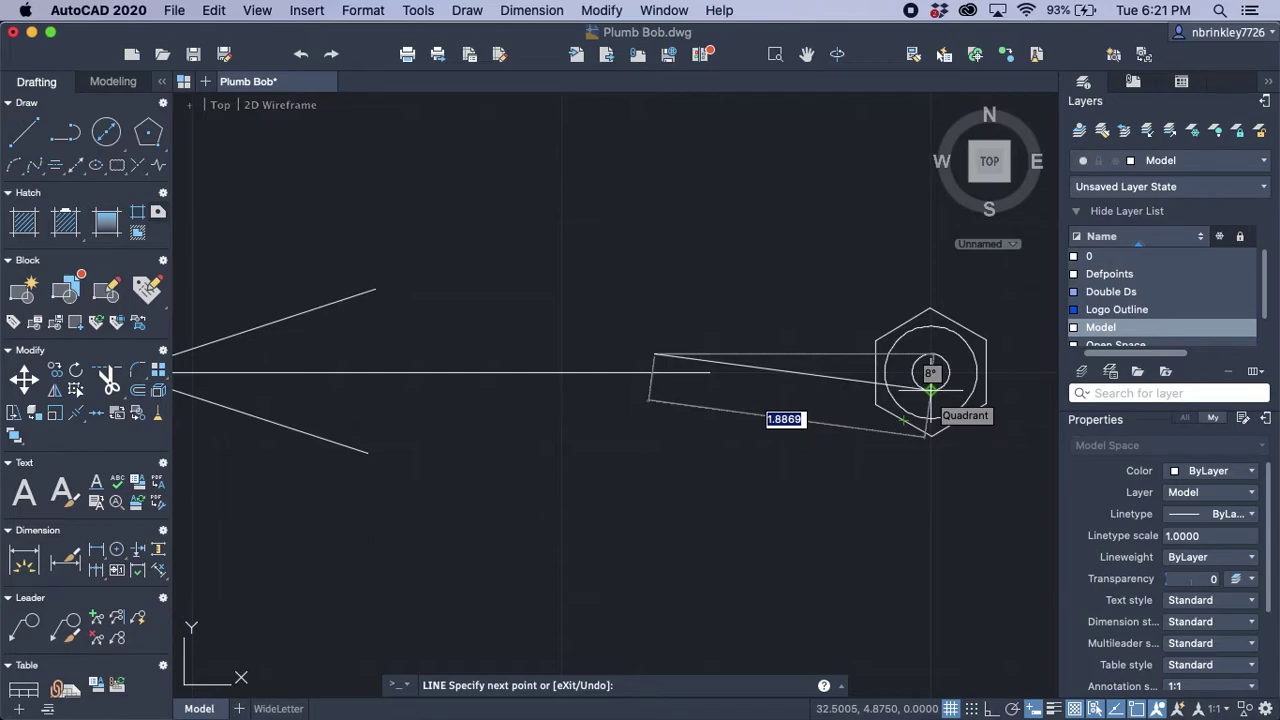
Step: Complete the .375 by .25 rectangle with ortho on, aligning its lower edge with the .25 circle's bottom quadrant
scroll(931, 390, "down", 2)
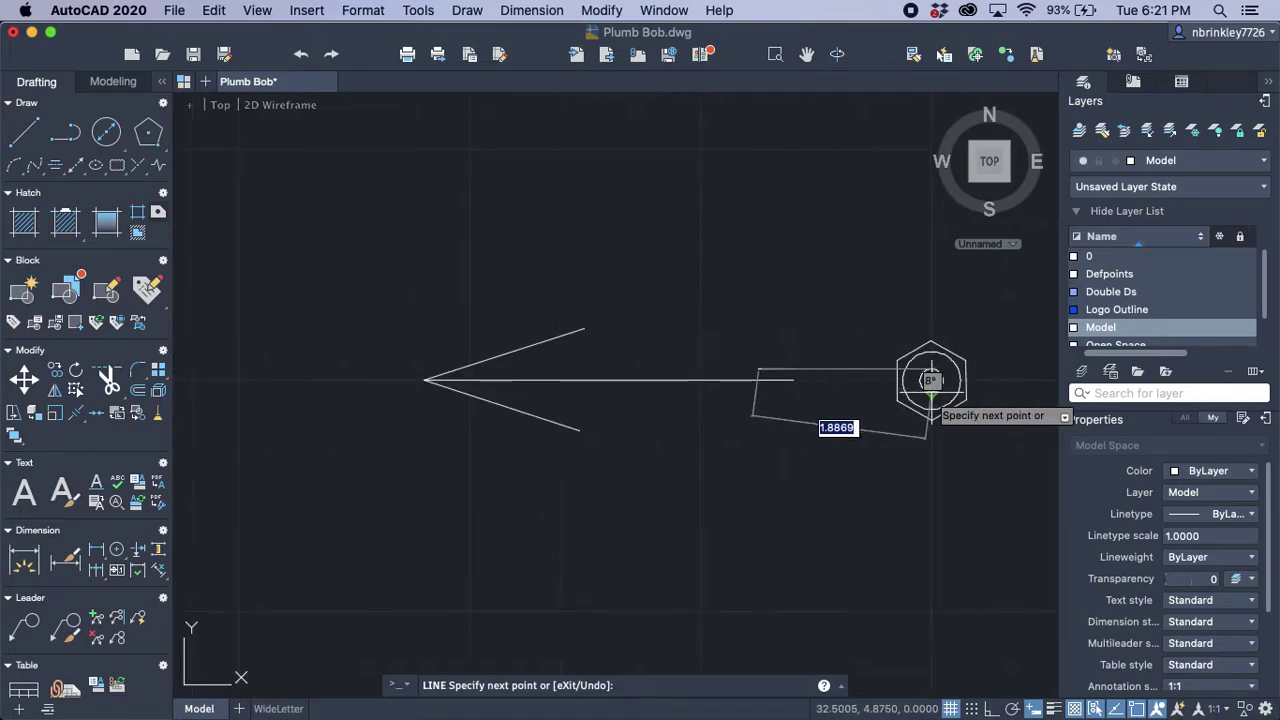
scroll(872, 418, "up", 2)
scroll(880, 423, "down", 2)
scroll(872, 420, "up", 2)
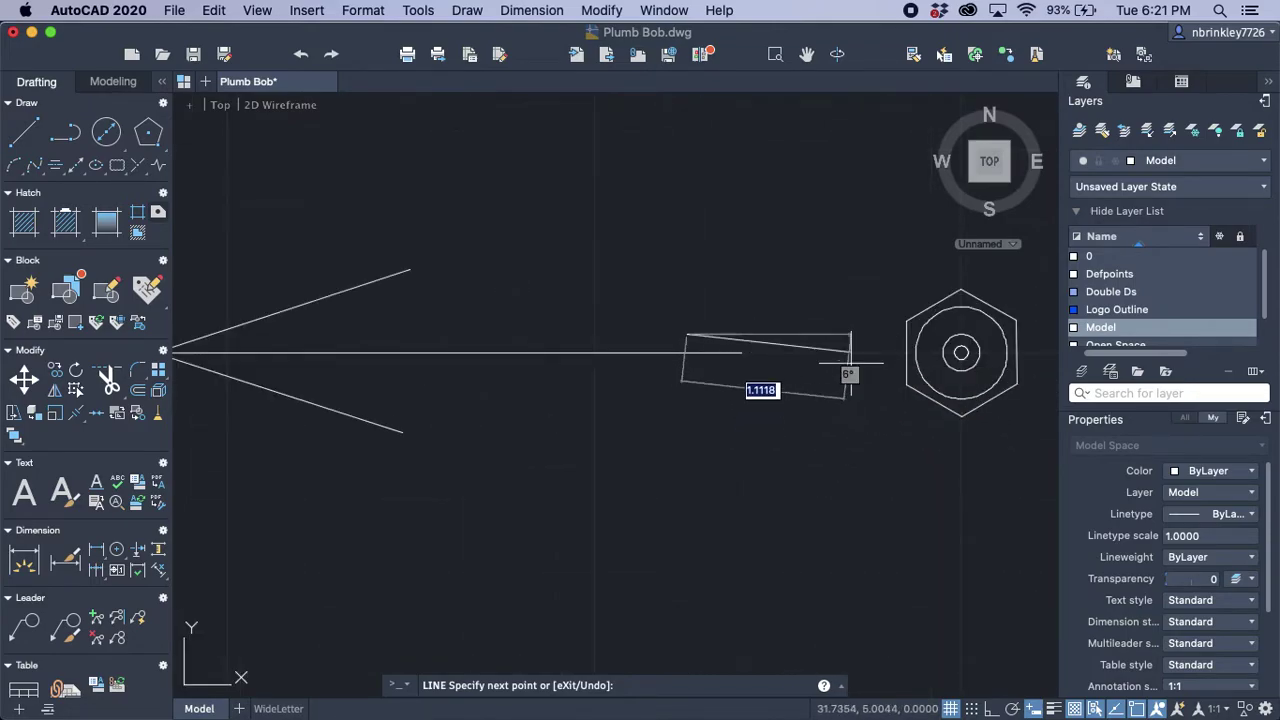
mouse_move(826, 383)
middle_mouse_down()
mouse_move(762, 383)
mouse_move(743, 420)
middle_mouse_up()
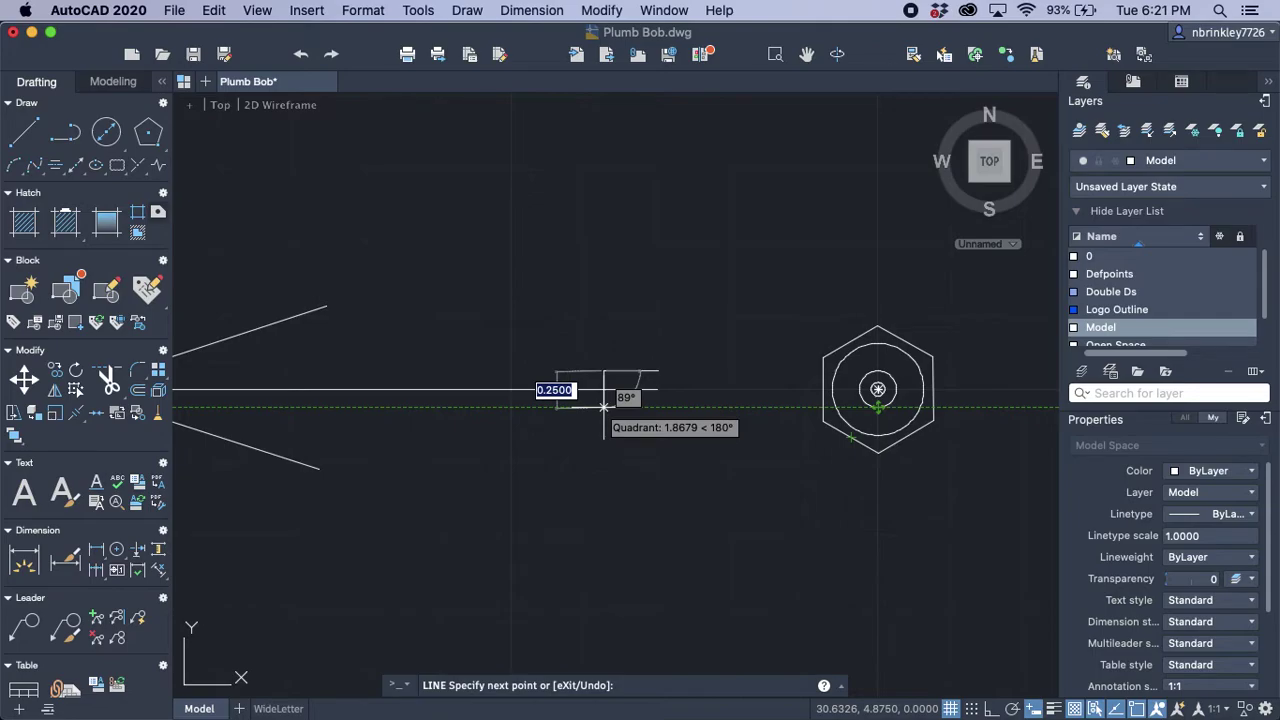
key("F8")
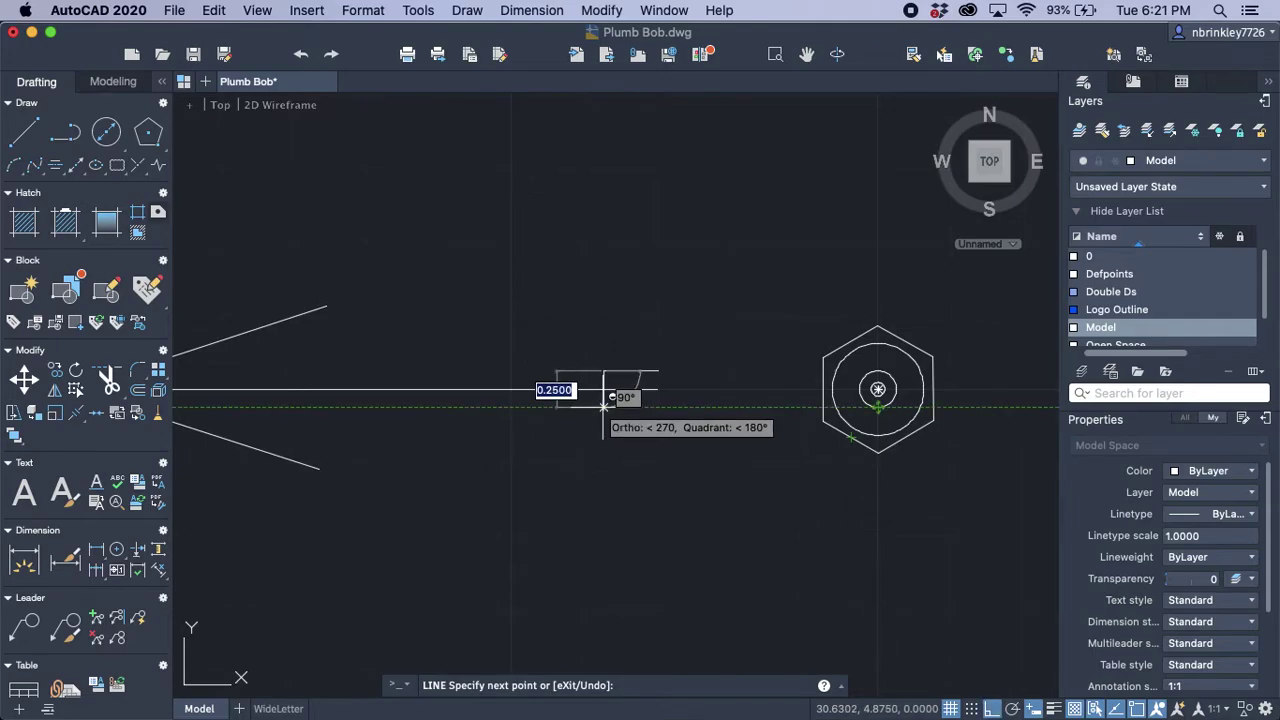
left_click(604, 407)
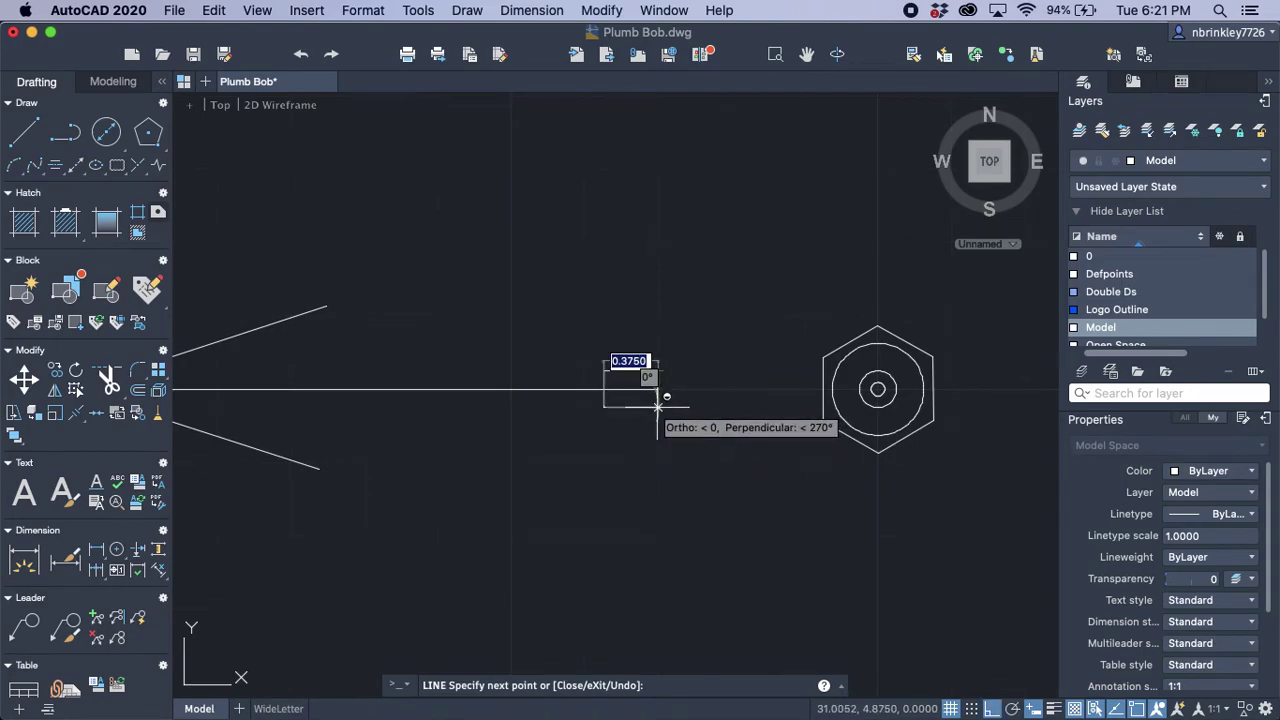
left_click(657, 408)
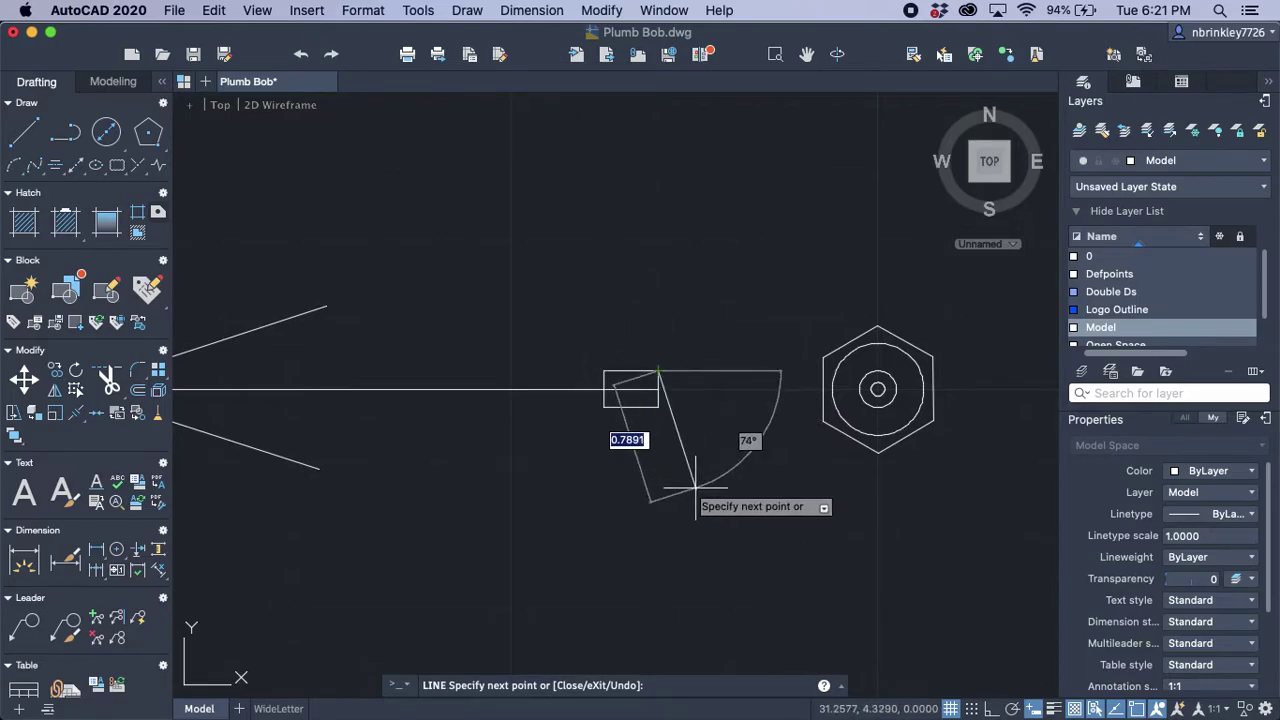
key("Escape")
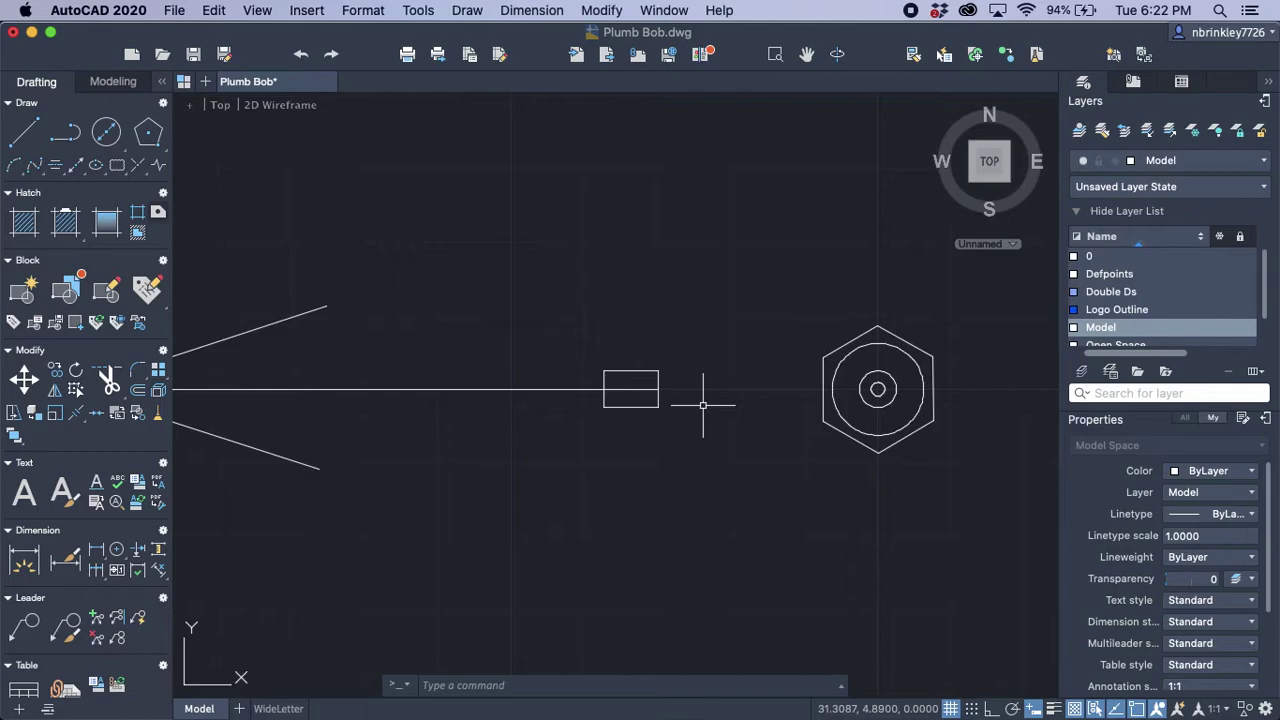
Step: Draw a 9/16 line leftward at 180 degrees, starting above the small rectangle's left edge and level with the largest circle's top quadrant
right_click(618, 464)
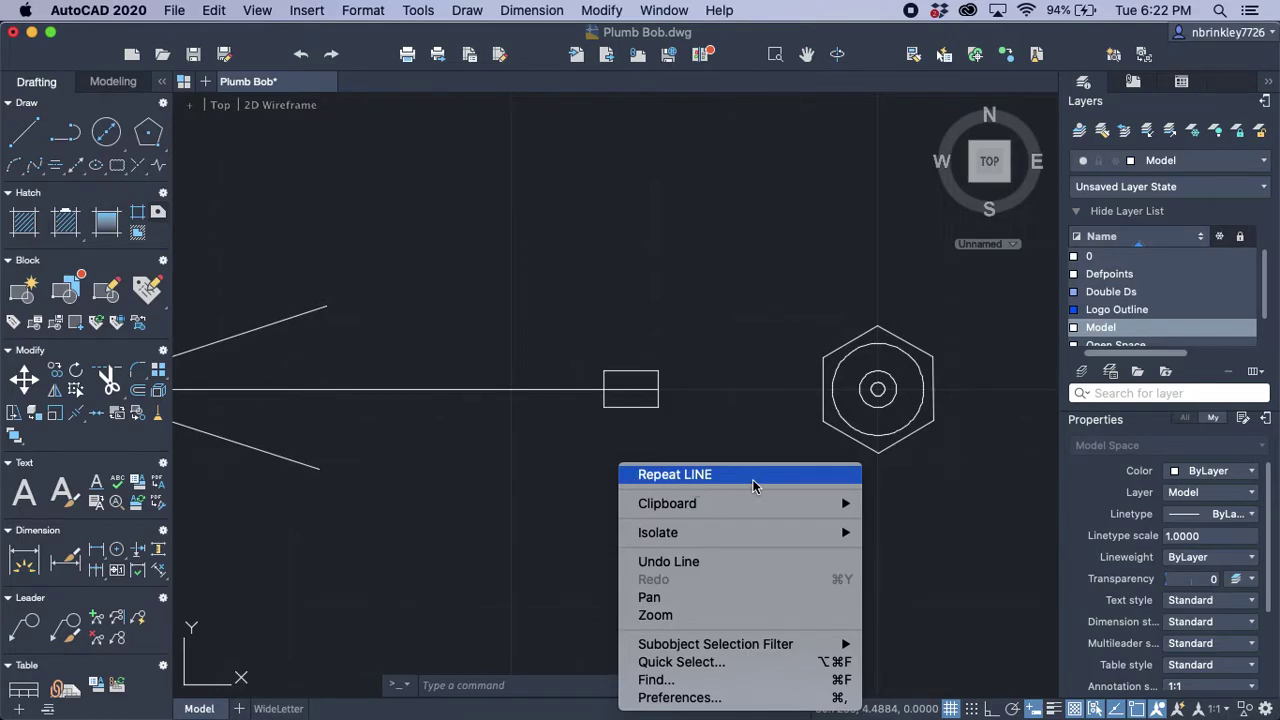
left_click(647, 476)
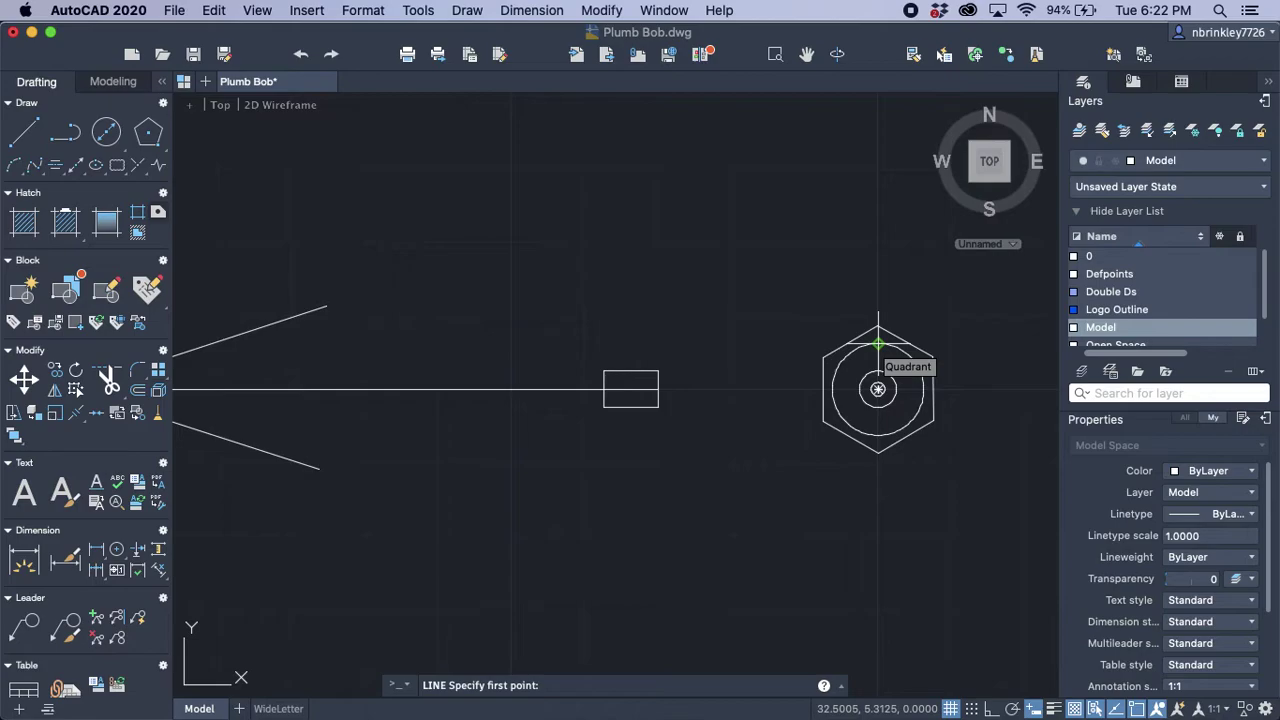
left_click(604, 343)
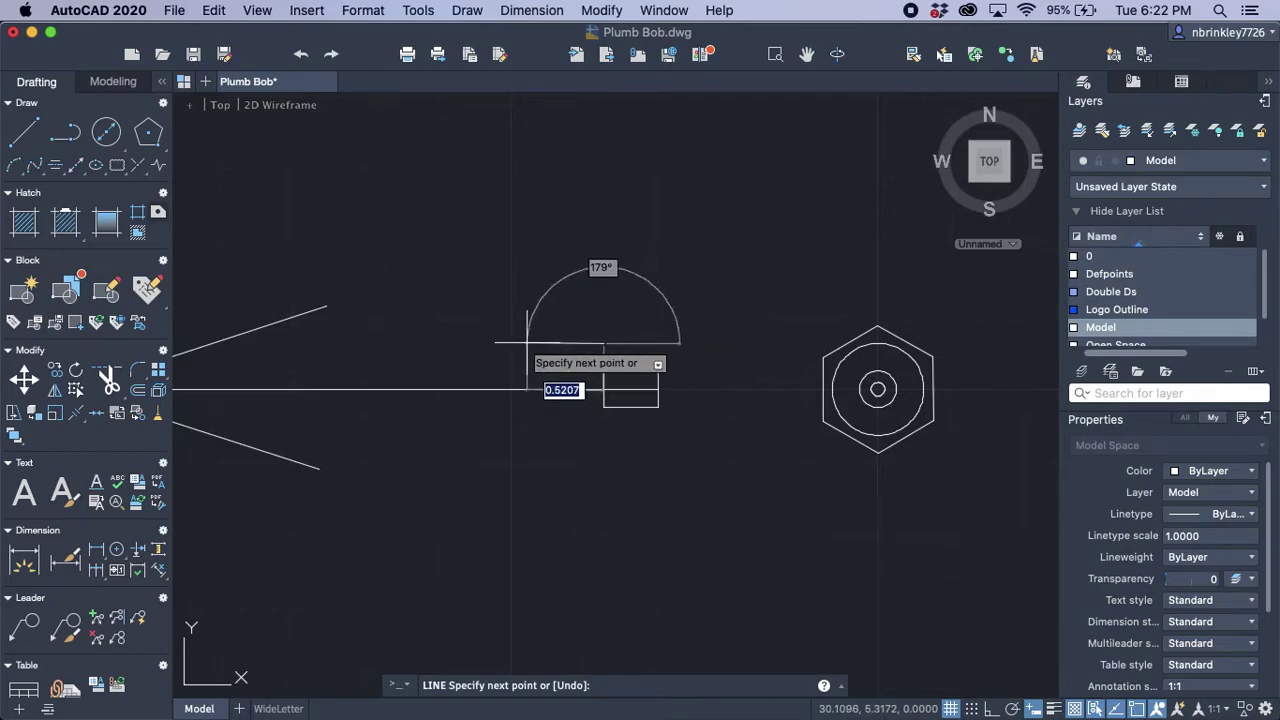
key("Tab")
type("180")
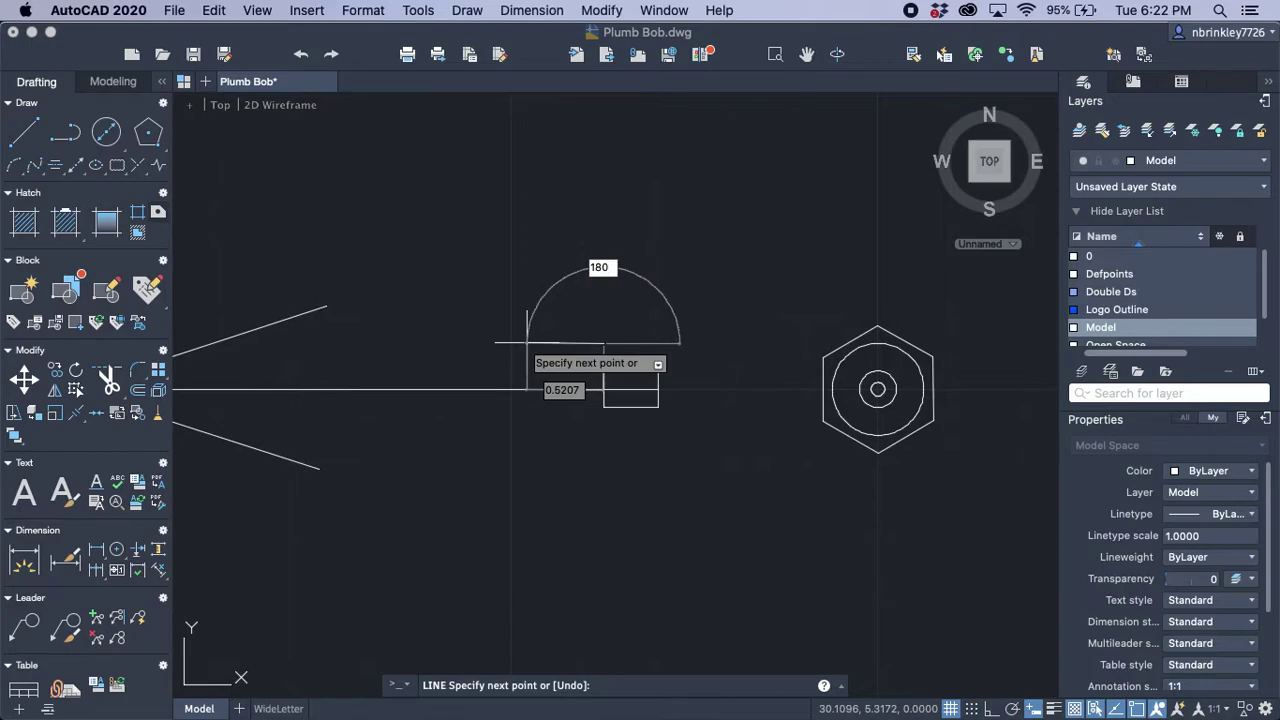
key("Tab")
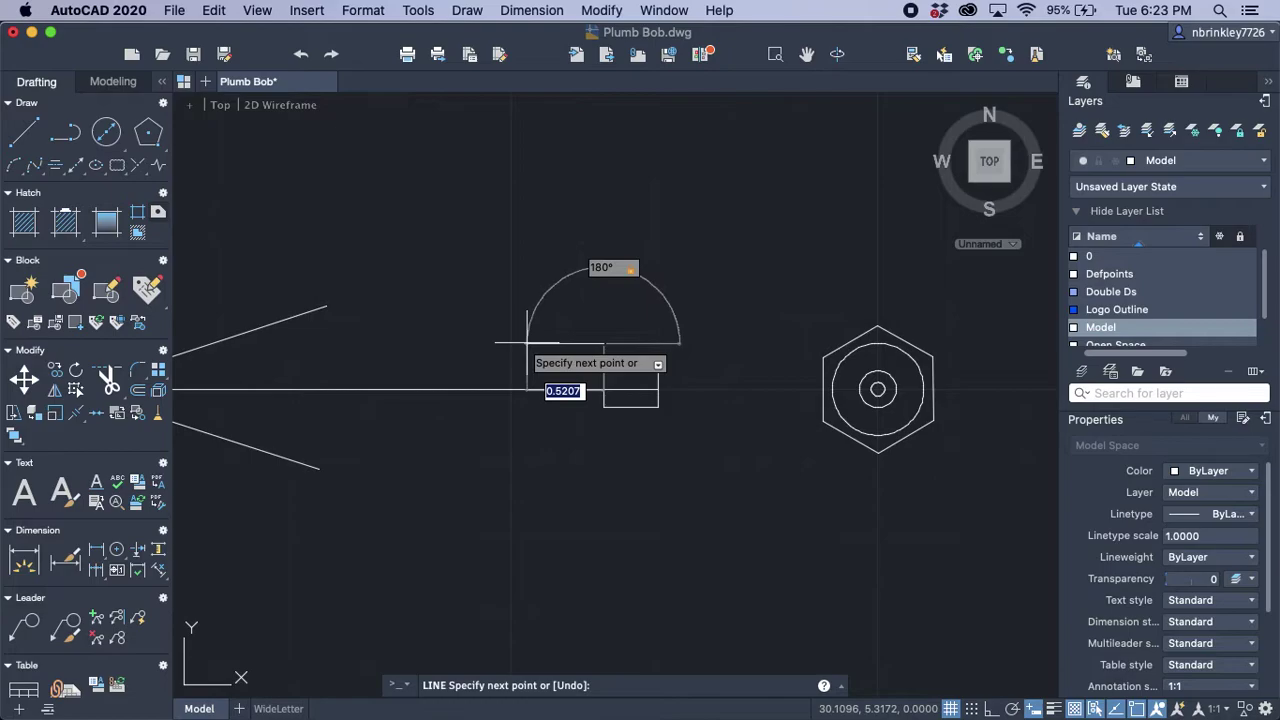
type("9/16")
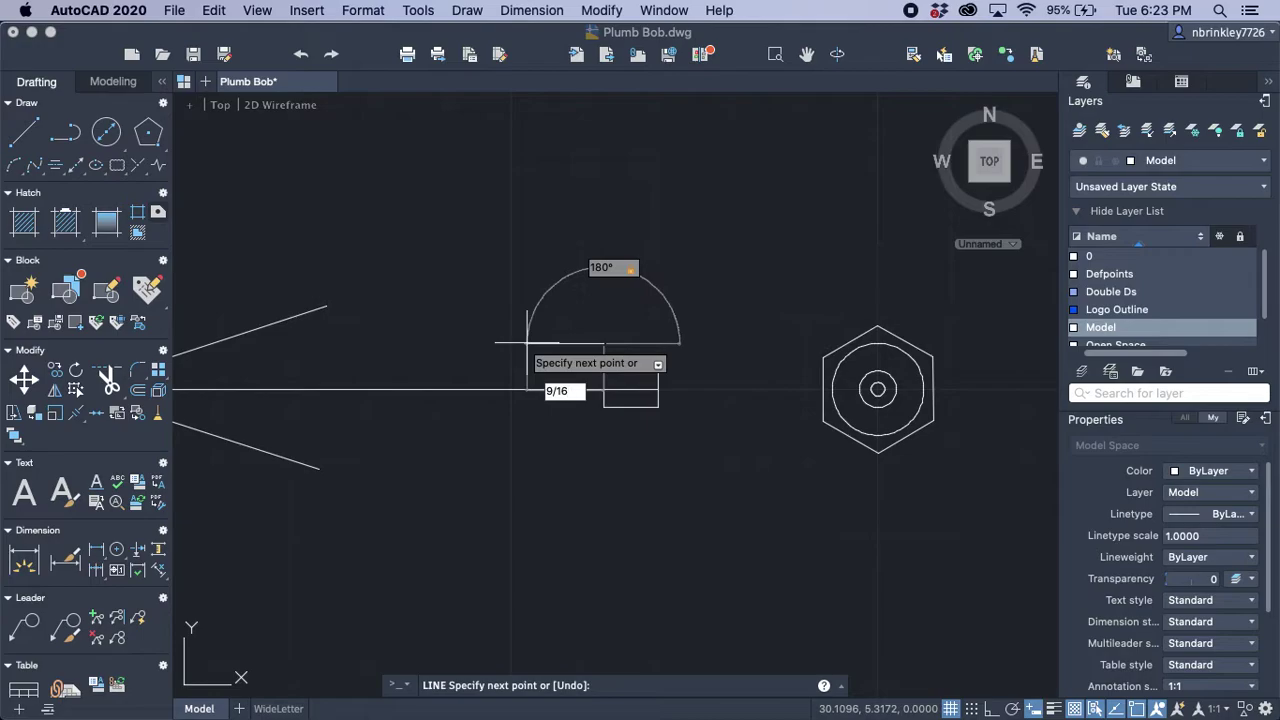
key("Return")
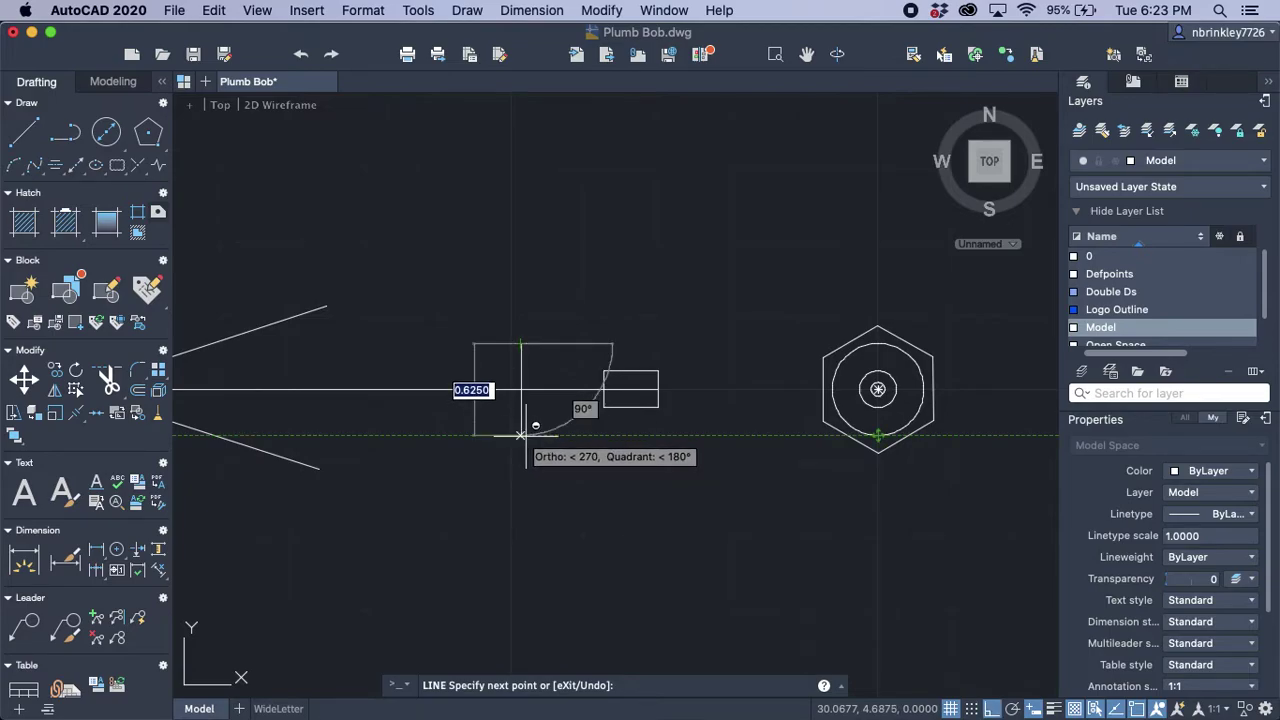
Step: Complete the 9/16-long rectangle, aligning its lower edge with the largest circle's bottom quadrant and closing it along the small rectangle's left edge
left_click(520, 435)
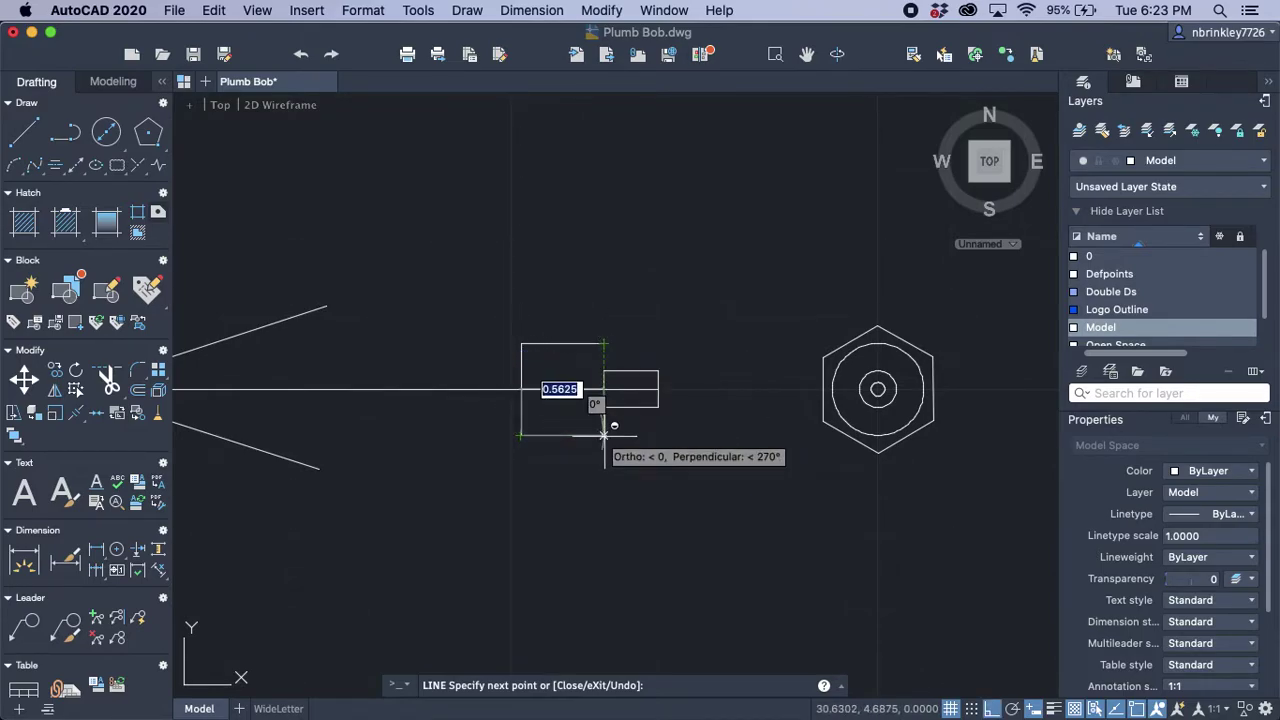
left_click(604, 436)
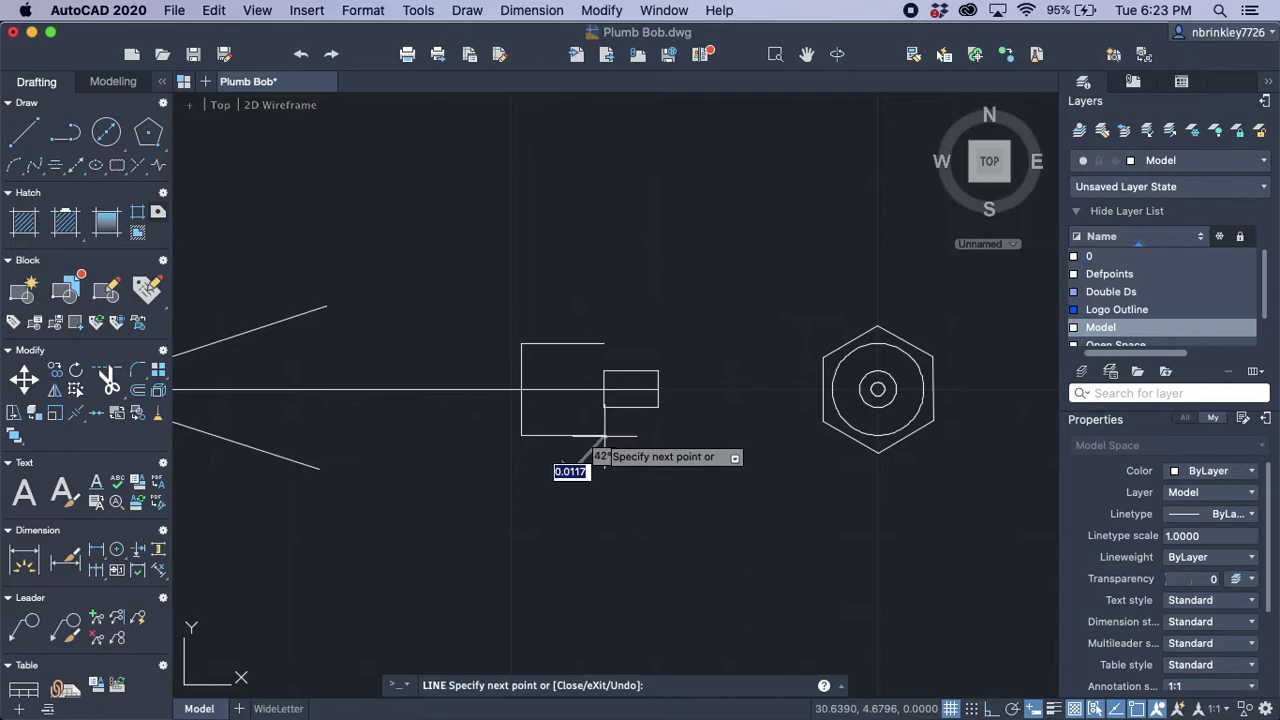
left_click(604, 344)
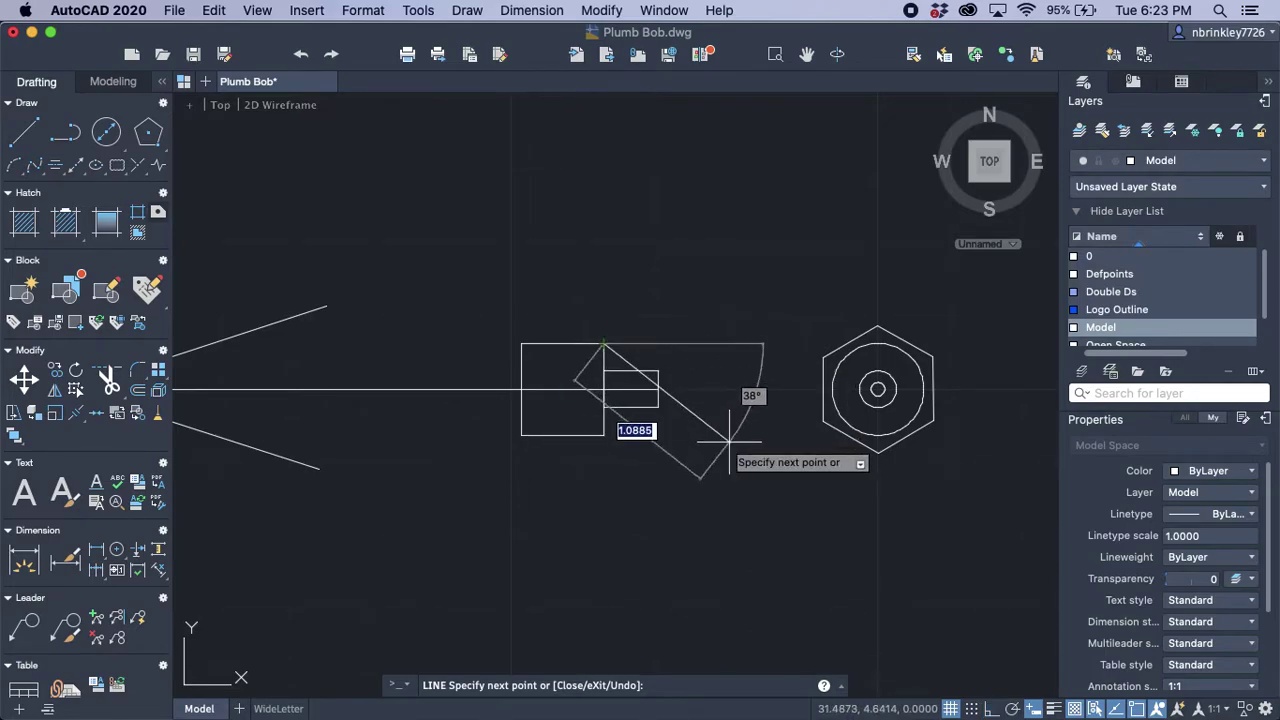
key("Escape")
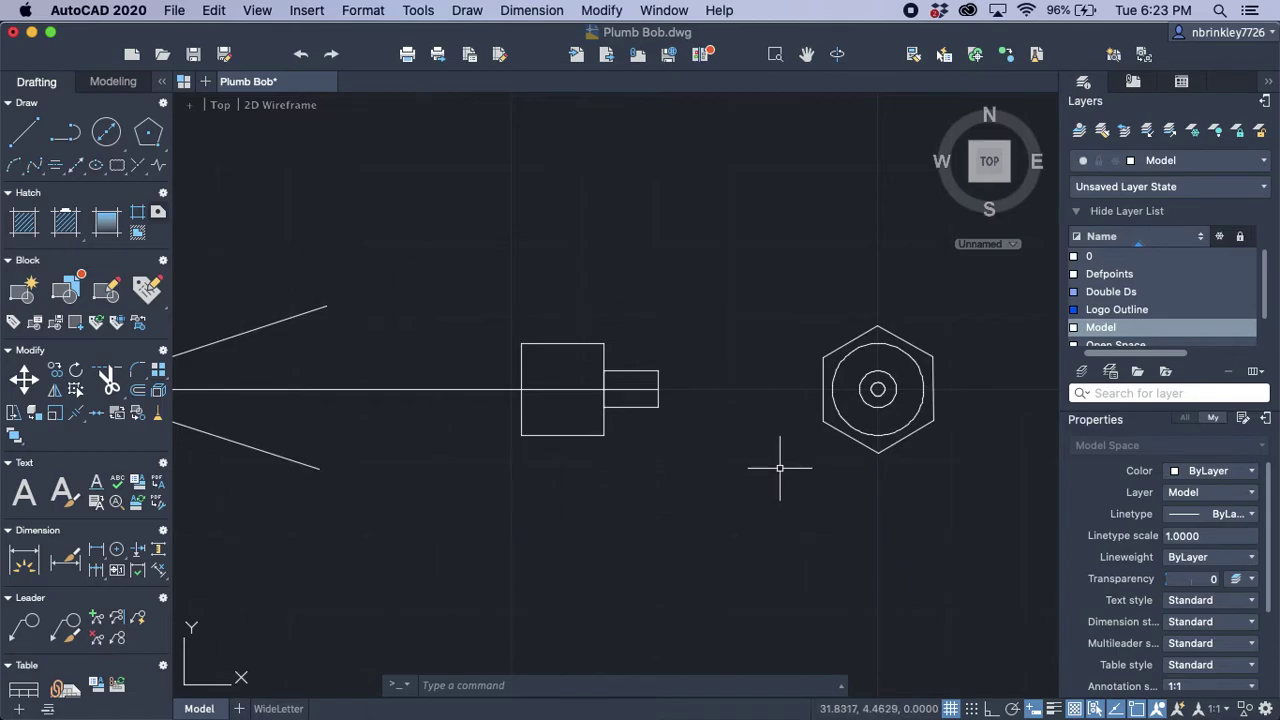
Step: Draw the body's top edge leftward with ortho on, from above the 9/16 rectangle's left edge at the hexagon's top-vertex level to past the upper angled line
right_click(617, 283)
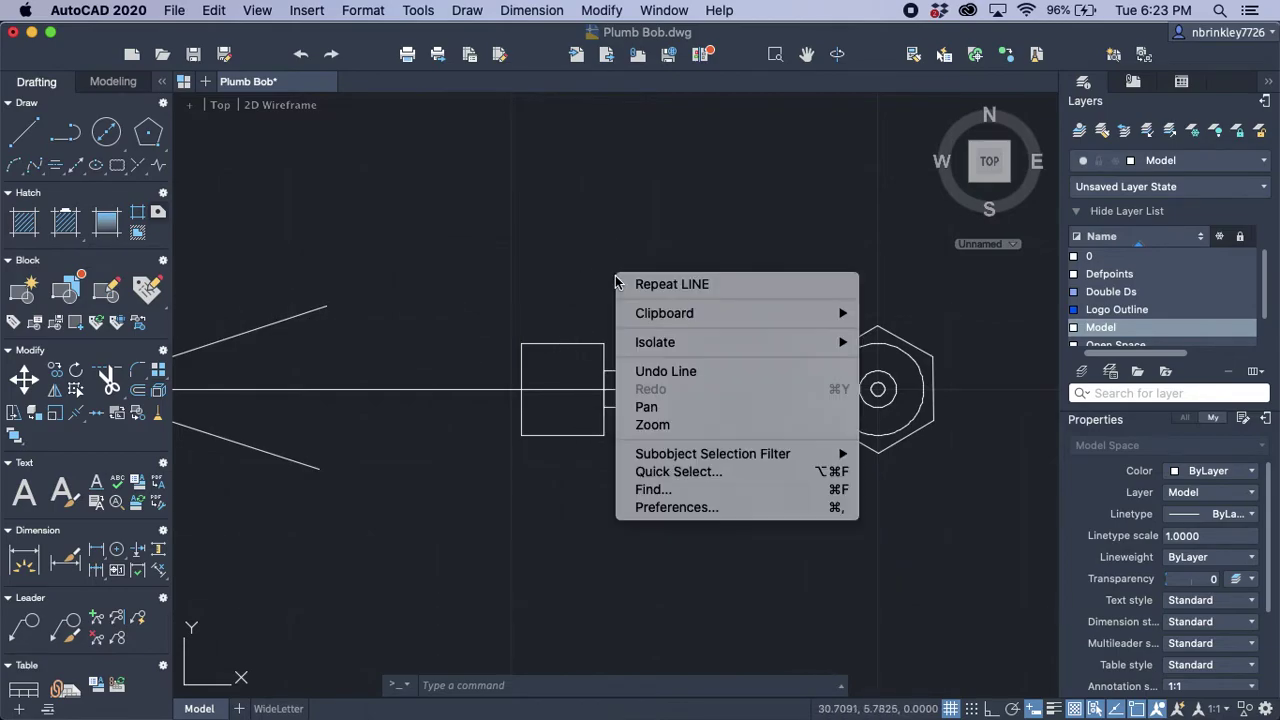
left_click(630, 284)
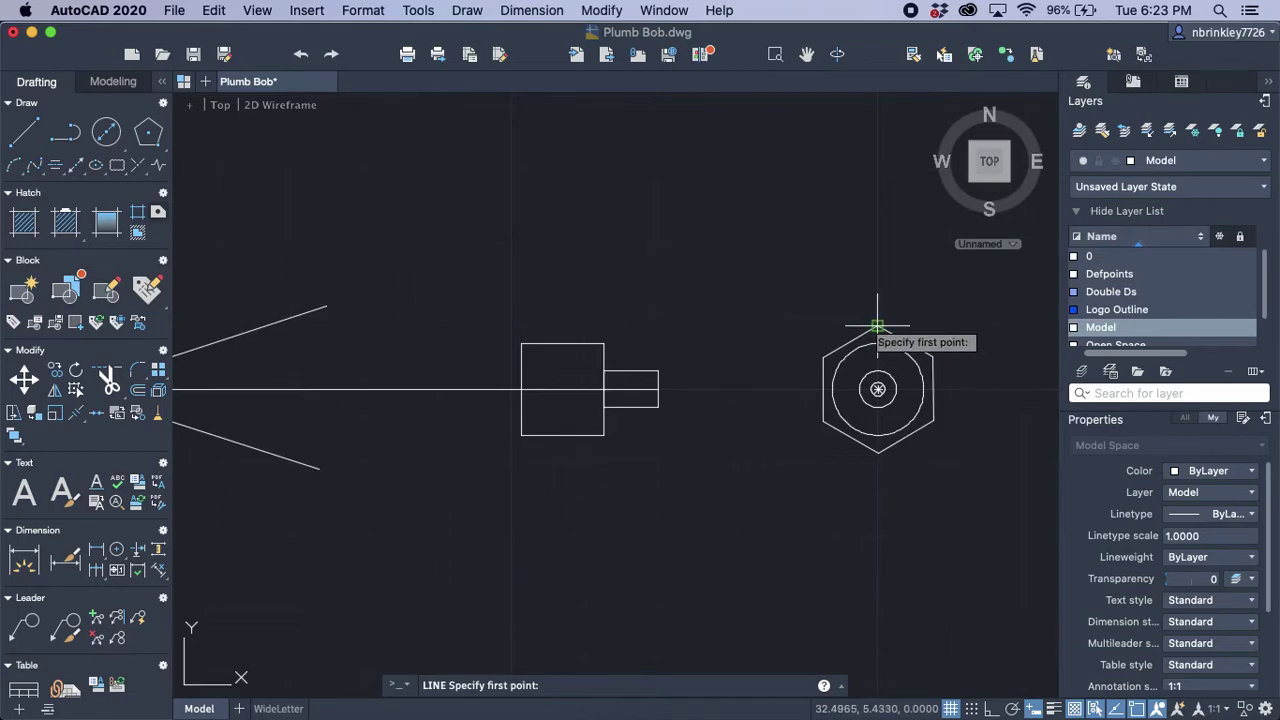
left_click(520, 325)
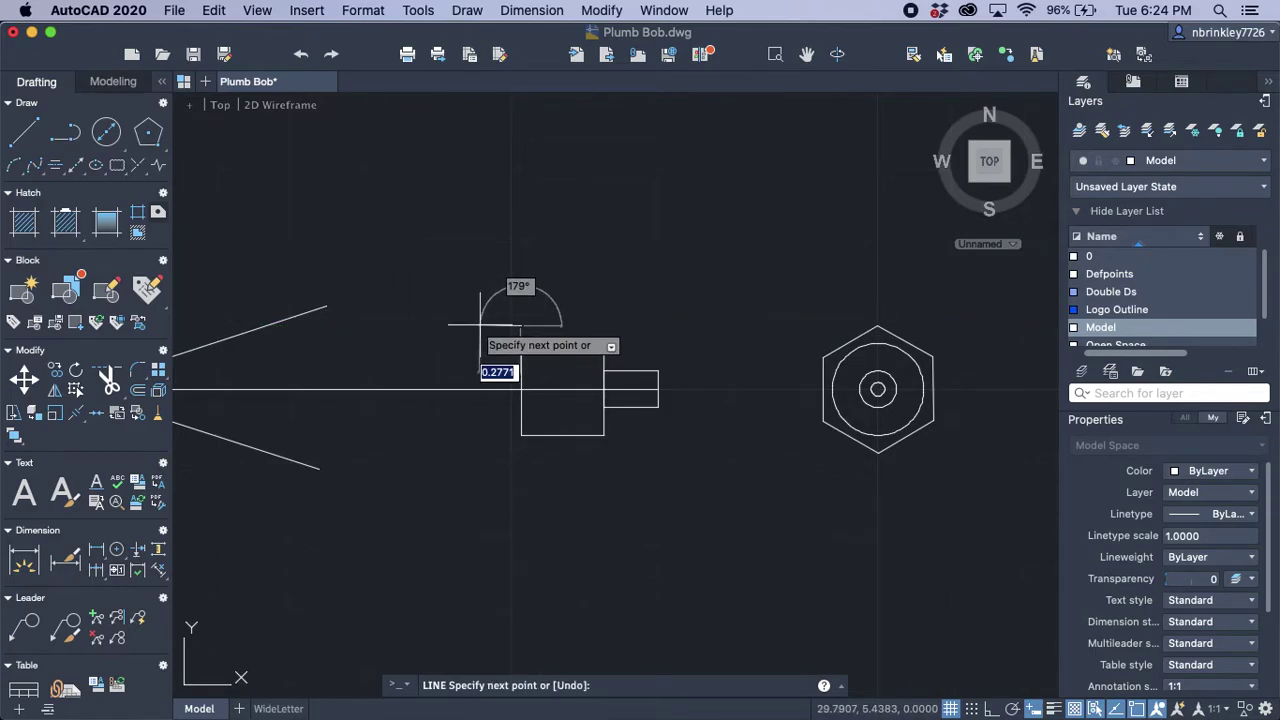
scroll(450, 340, "down", 4)
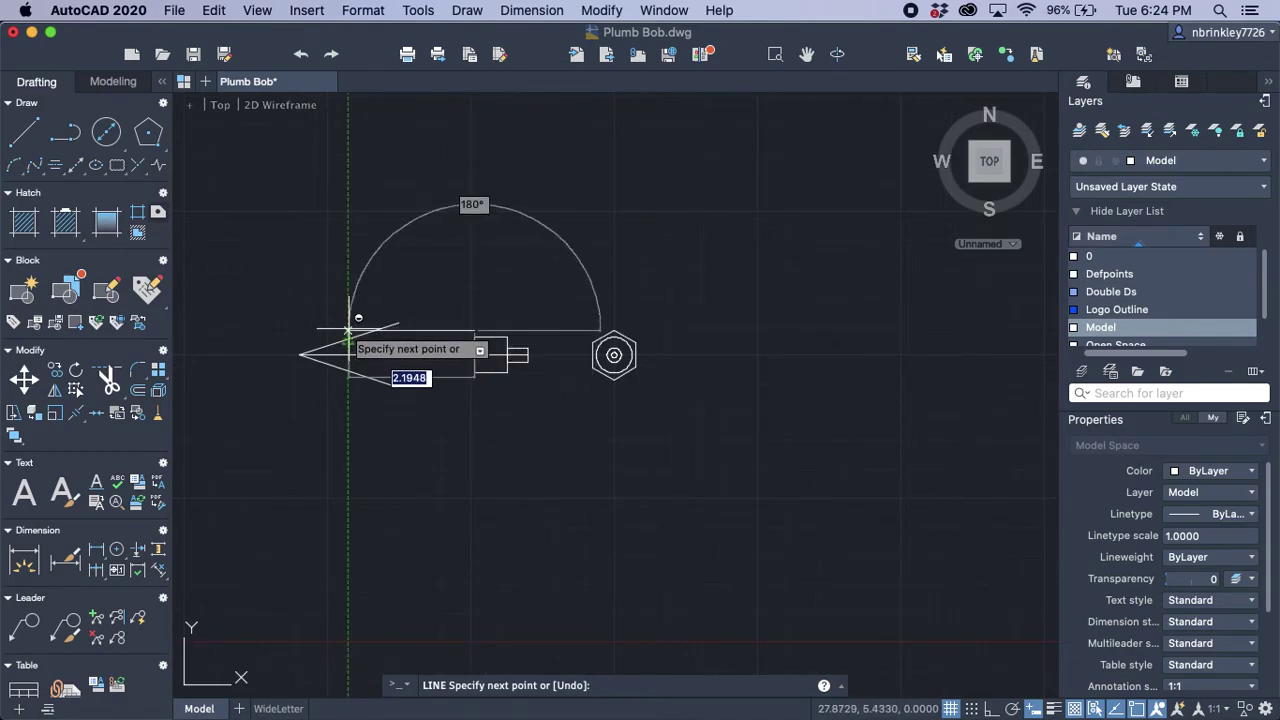
key("F8")
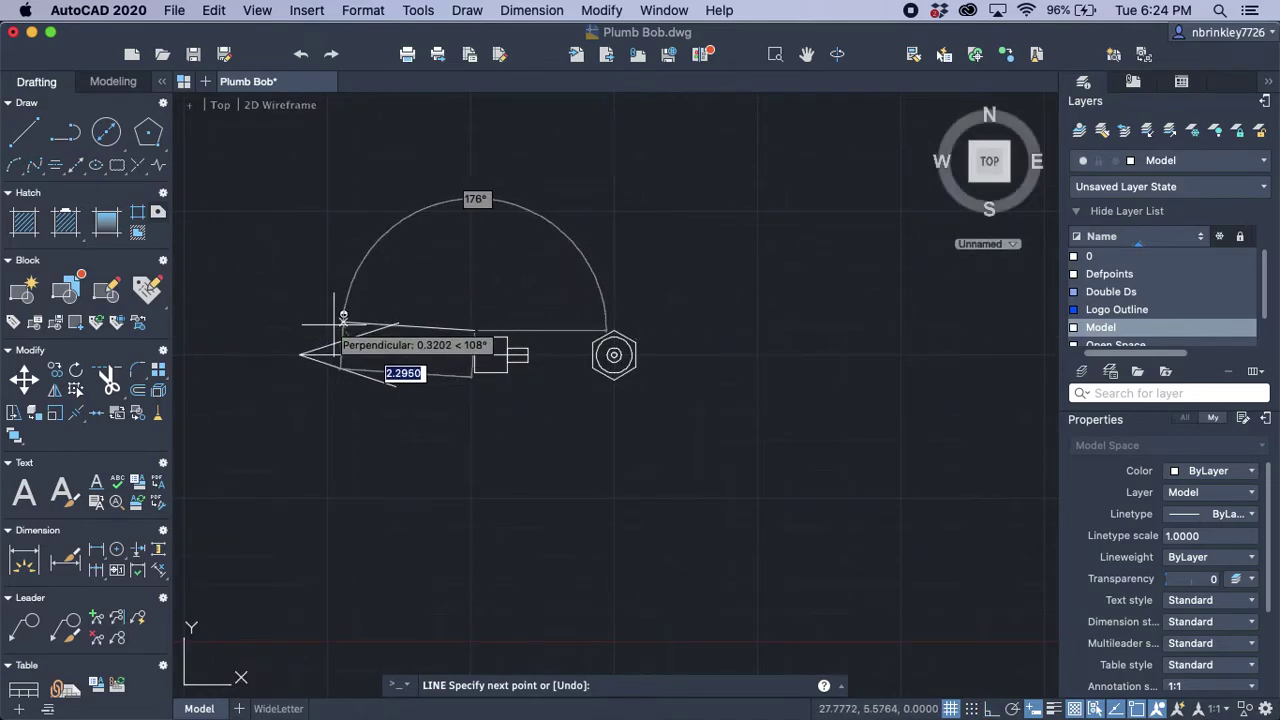
middle_click_drag(373, 340, 455, 349)
scroll(445, 342, "up", 10)
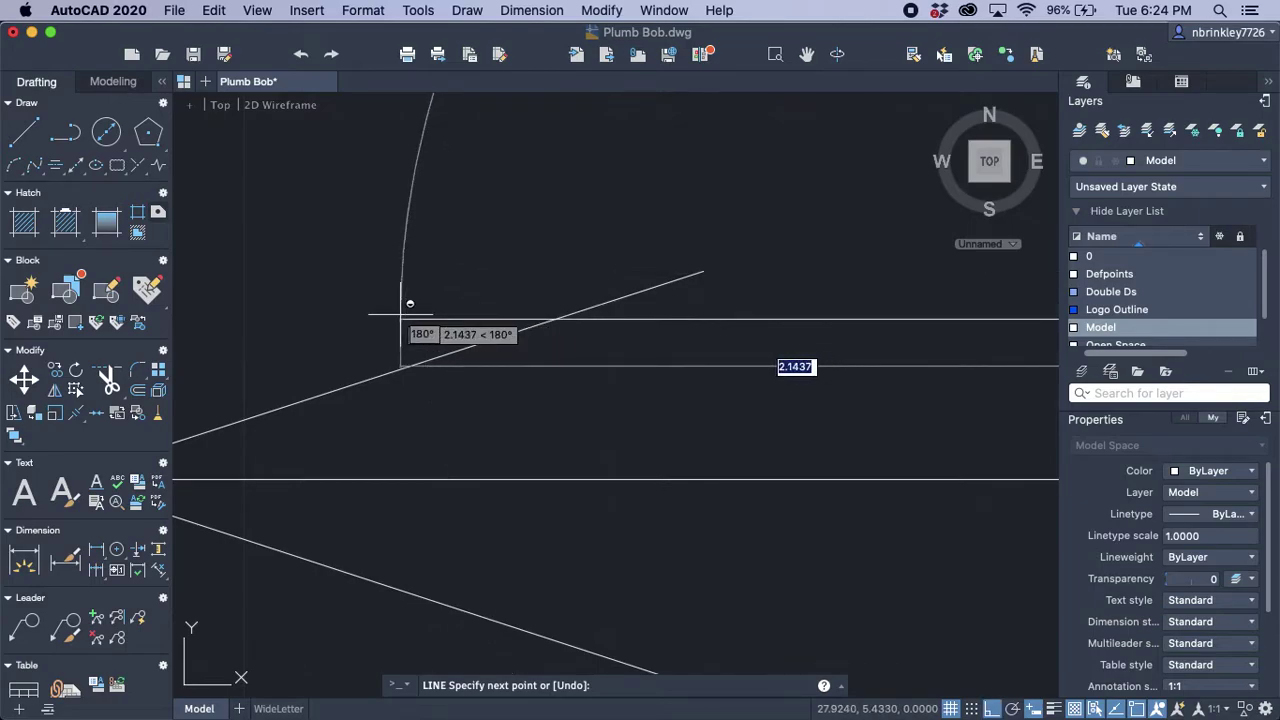
left_click(418, 318)
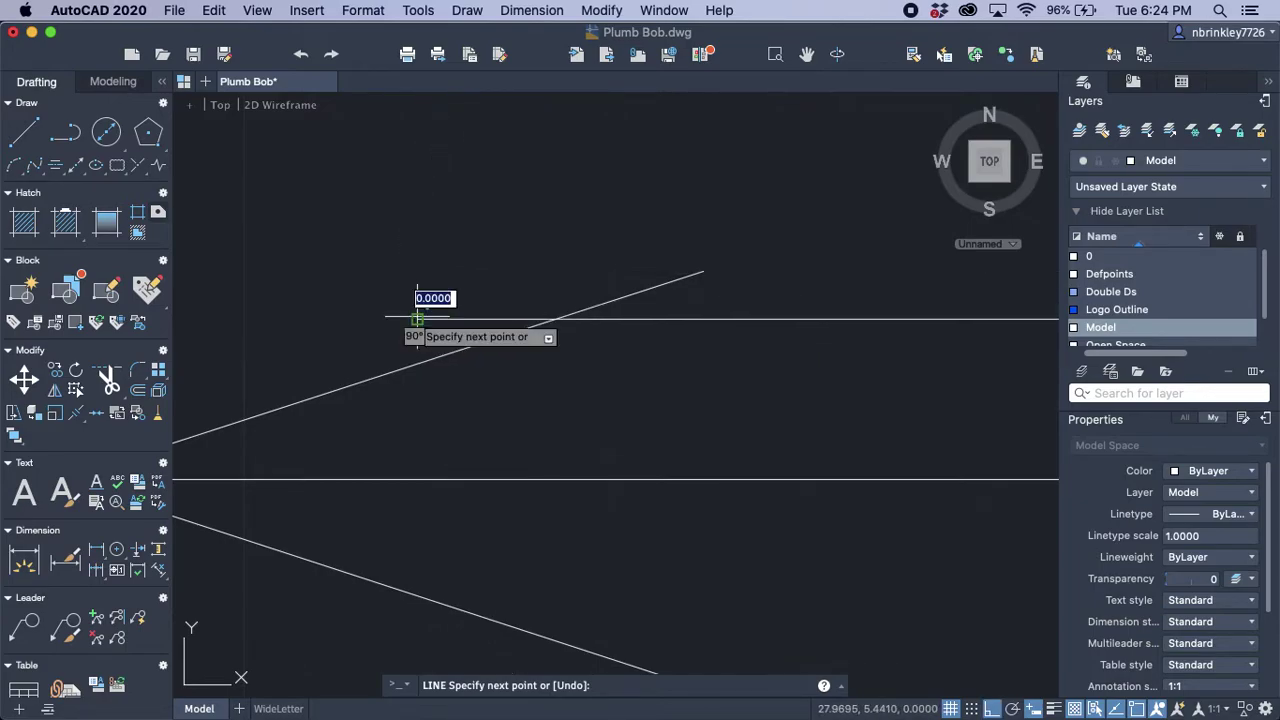
Step: Complete the body rectangle with ortho on, aligning its lower edge with the hexagon's bottom vertex and closing it along the 9/16 rectangle's left edge
scroll(418, 330, "down", 3)
scroll(418, 332, "down", 3)
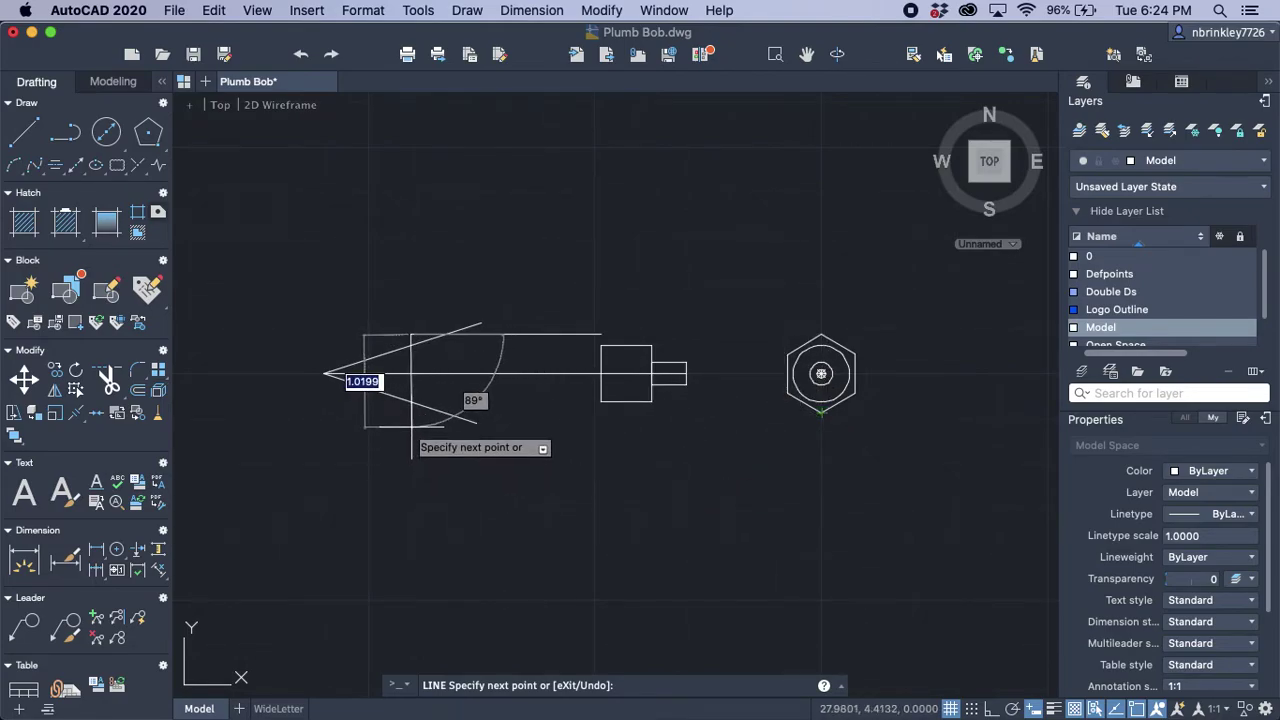
key("F8")
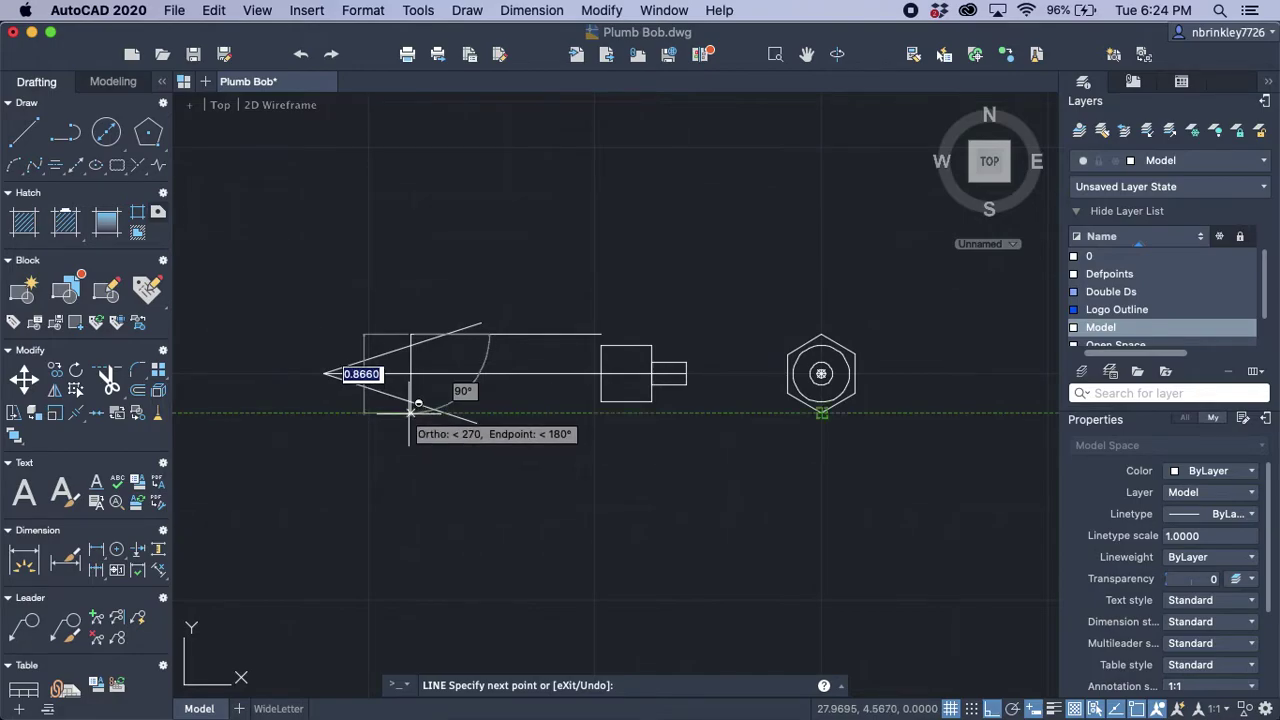
left_click(410, 412)
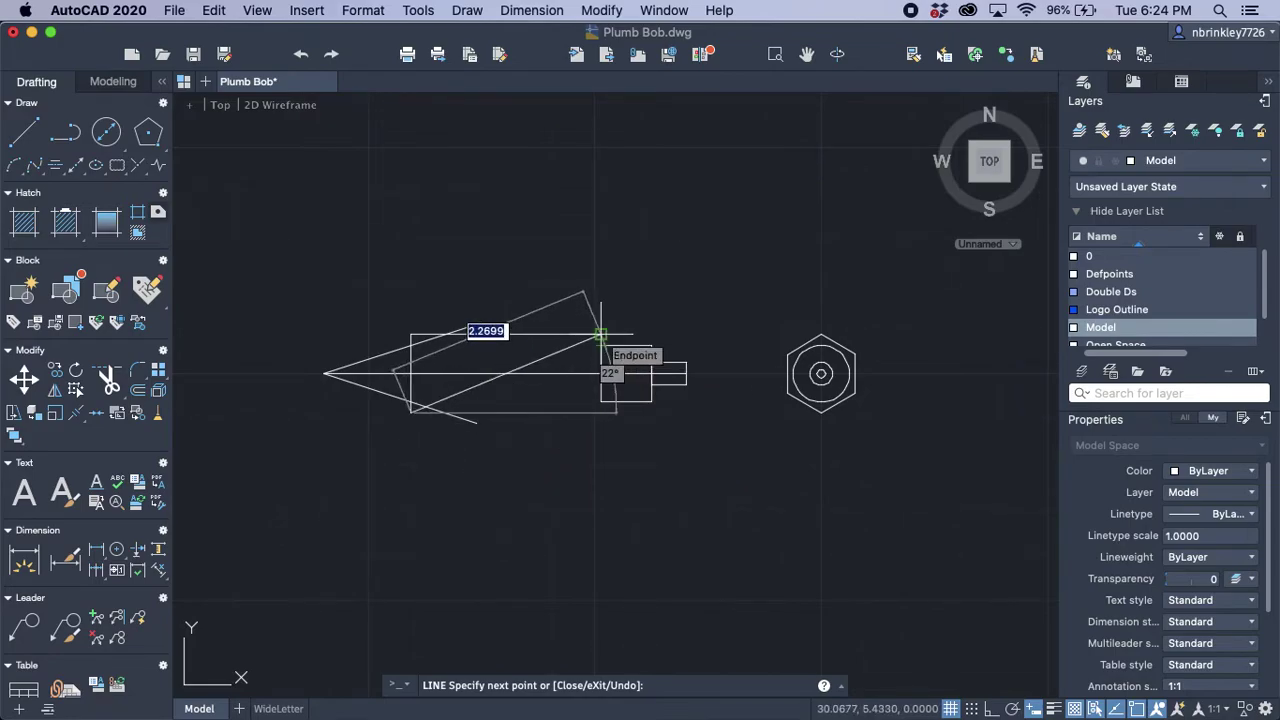
left_click(600, 412)
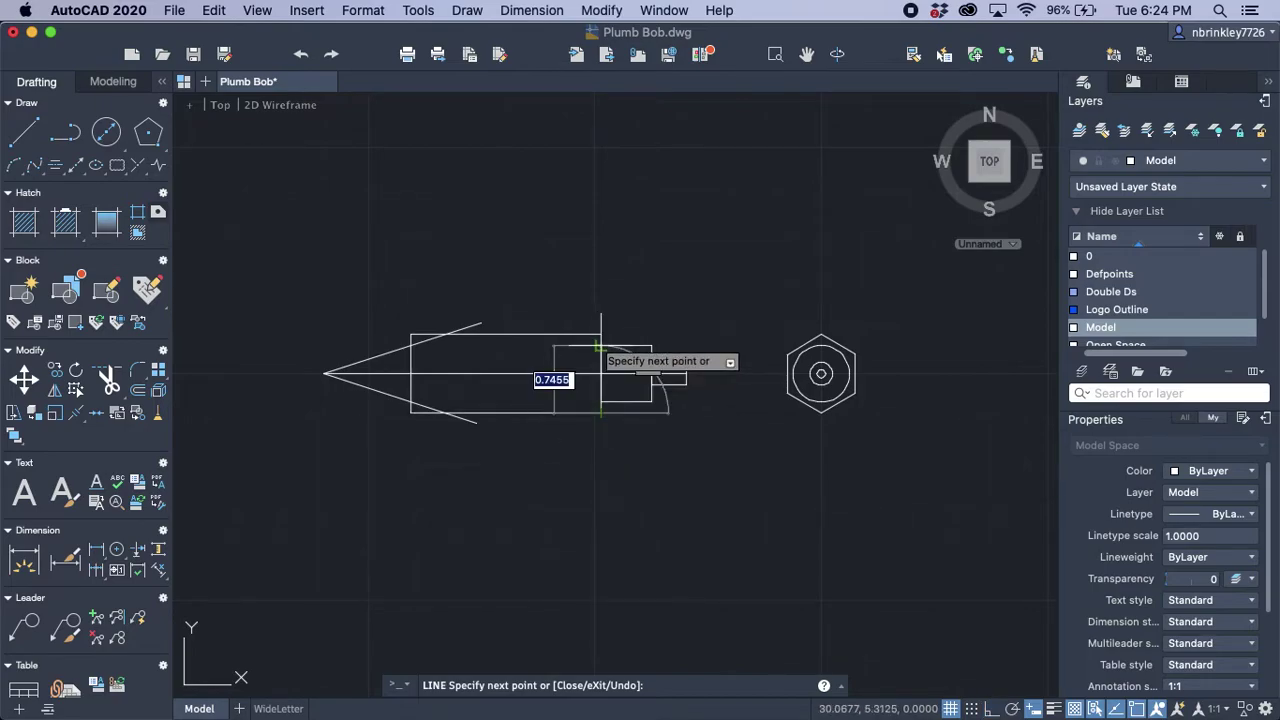
left_click(600, 334)
key("Escape")
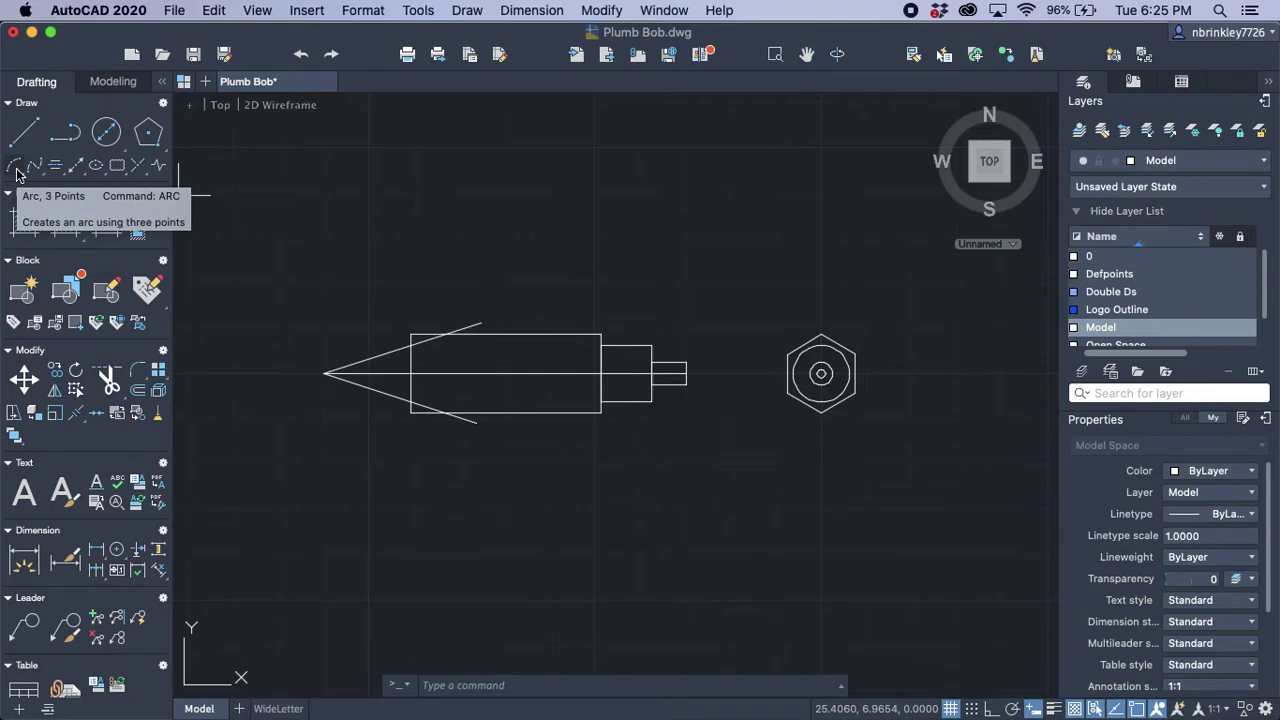
Step: Draw a two-point circle of .75 diameter straight up at 90 degrees from the top edge of the small end rectangle
left_click(110, 138)
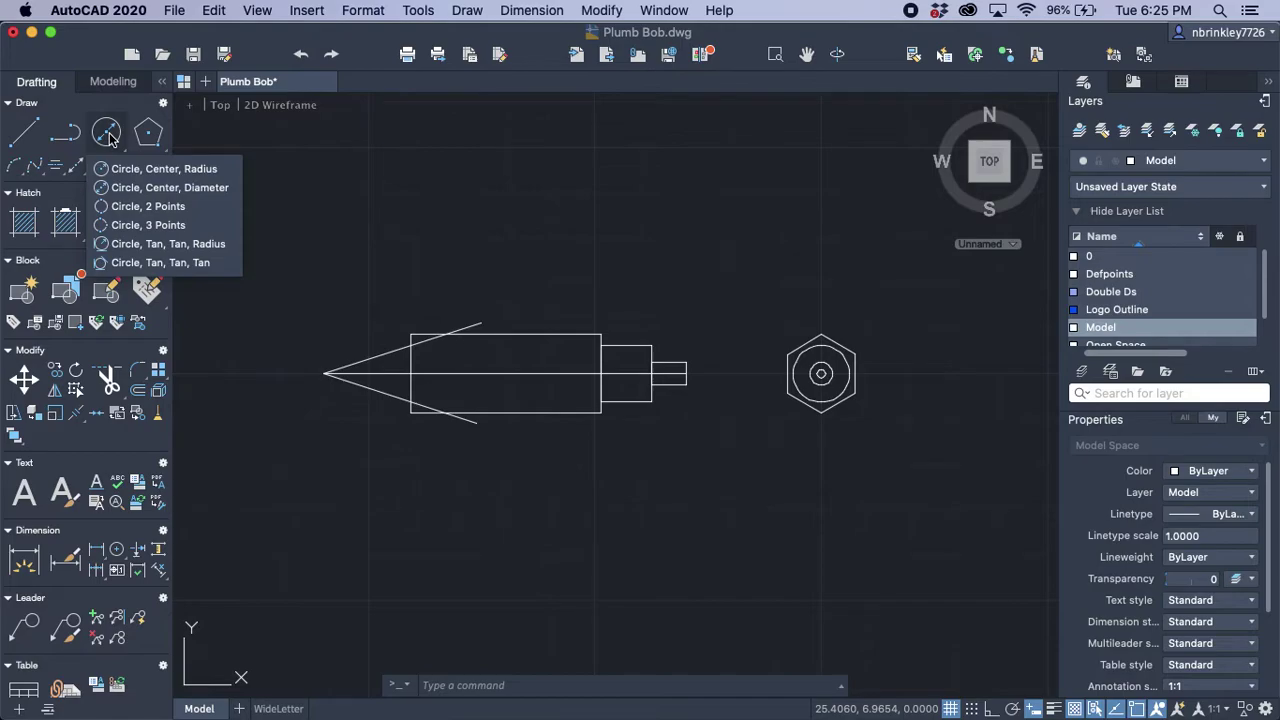
left_click(140, 206)
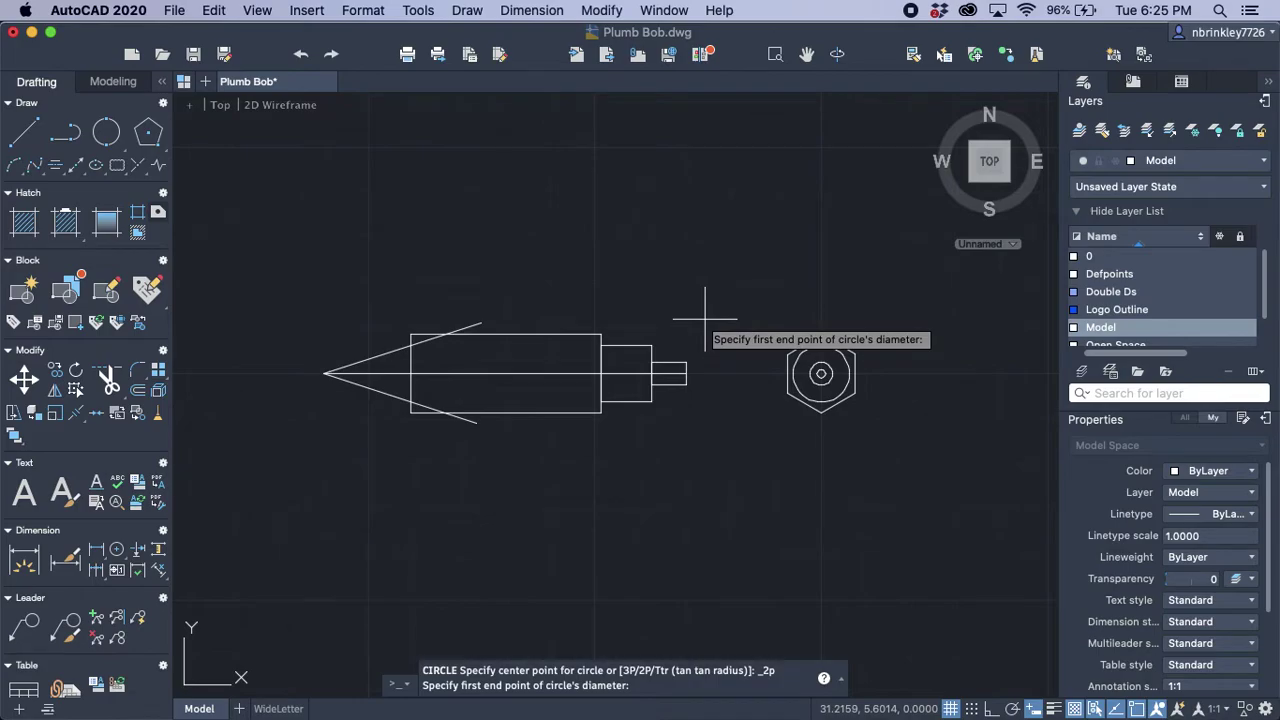
scroll(704, 315, "up", 5)
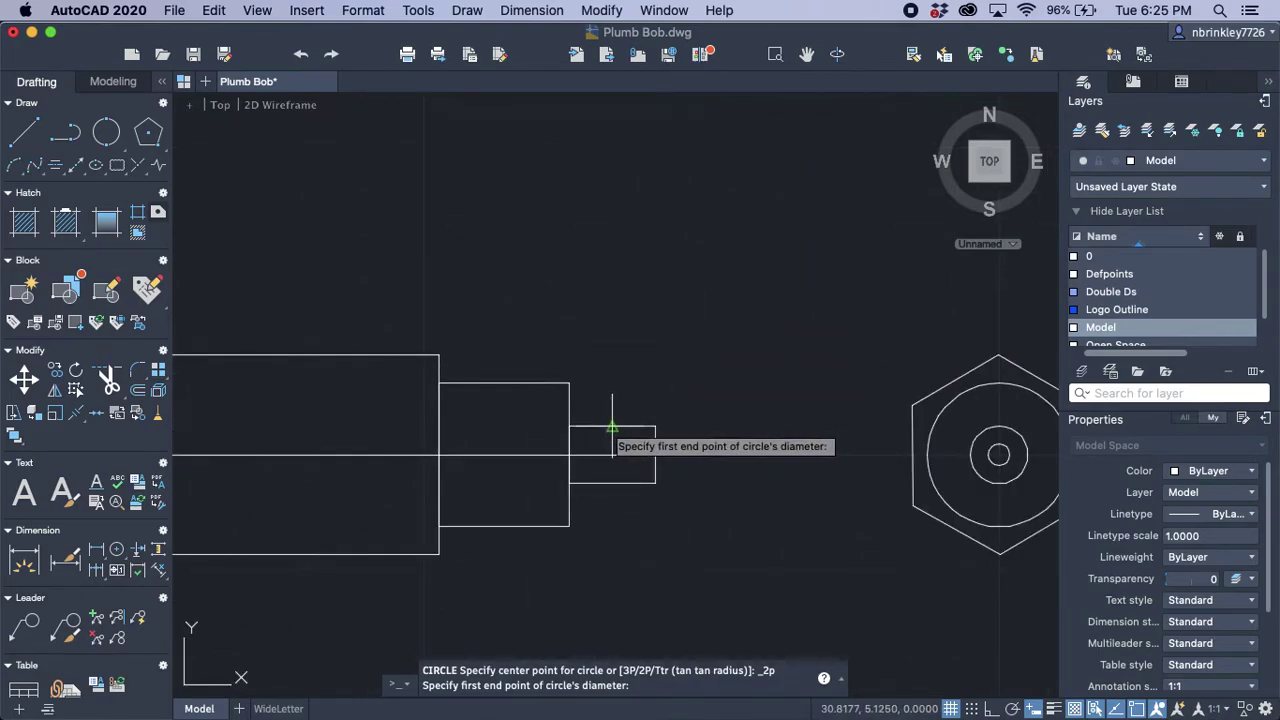
scroll(590, 428, "up", 5)
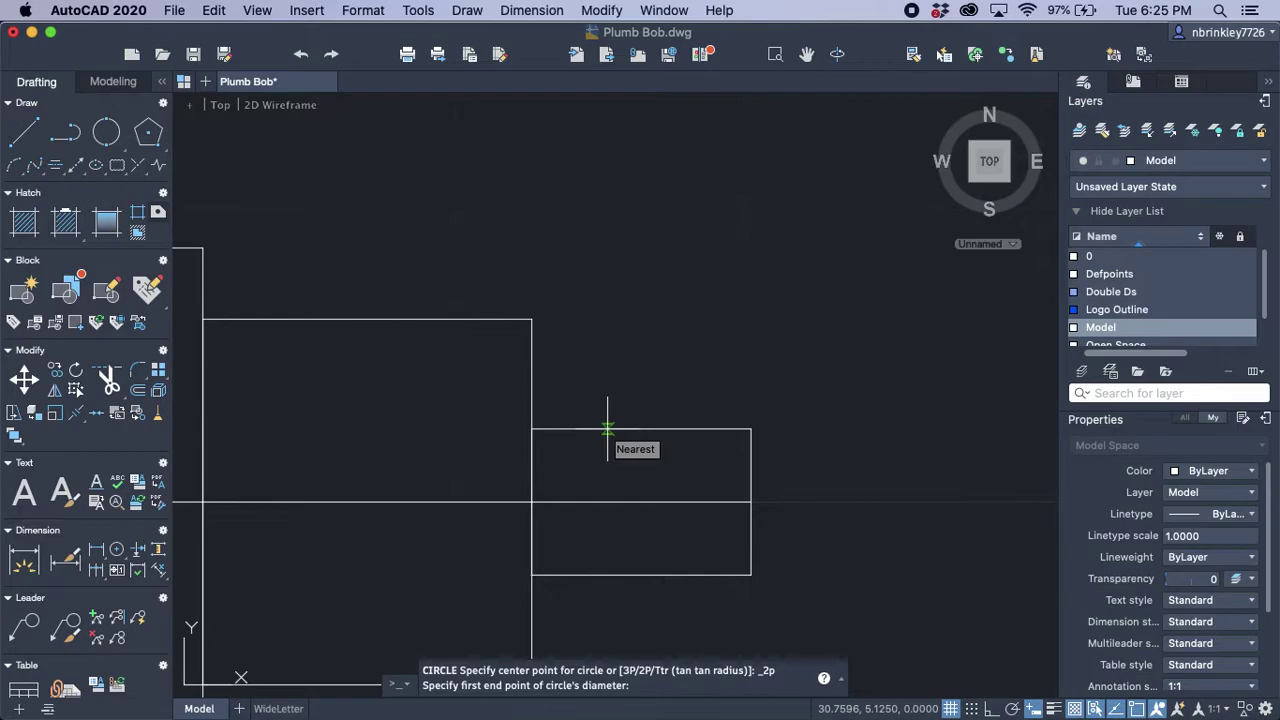
left_click(607, 429)
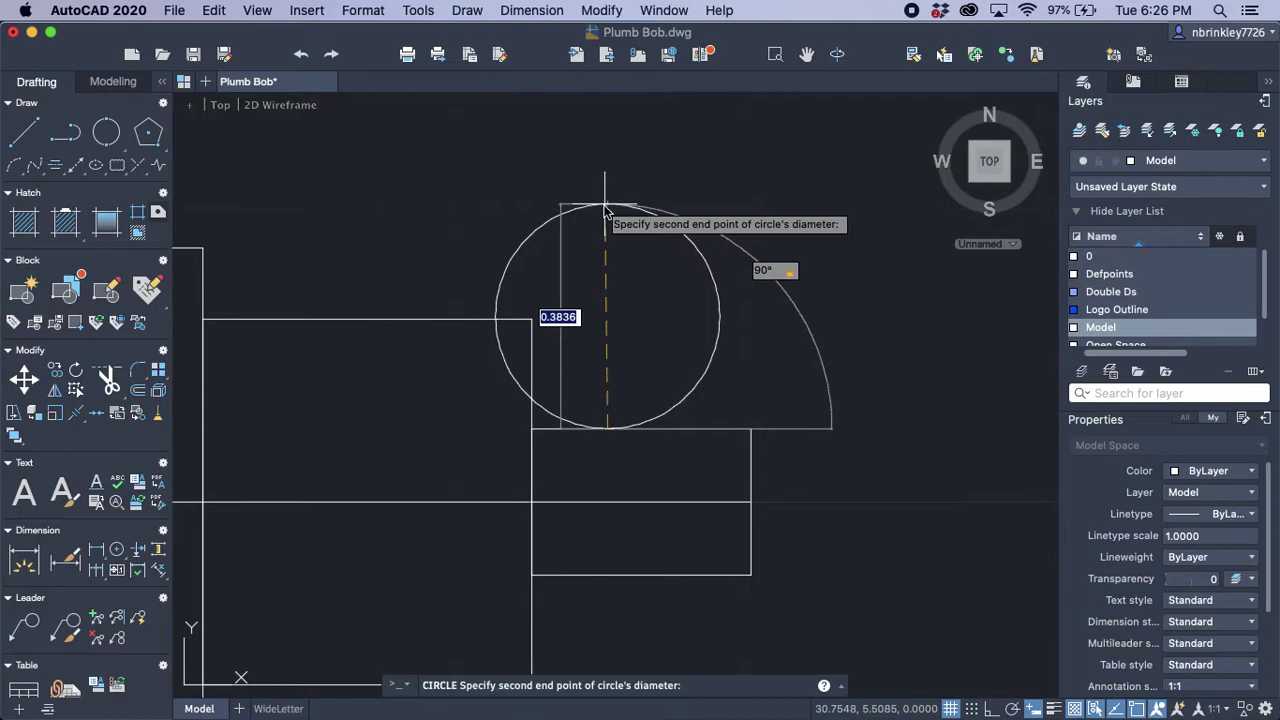
type("7")
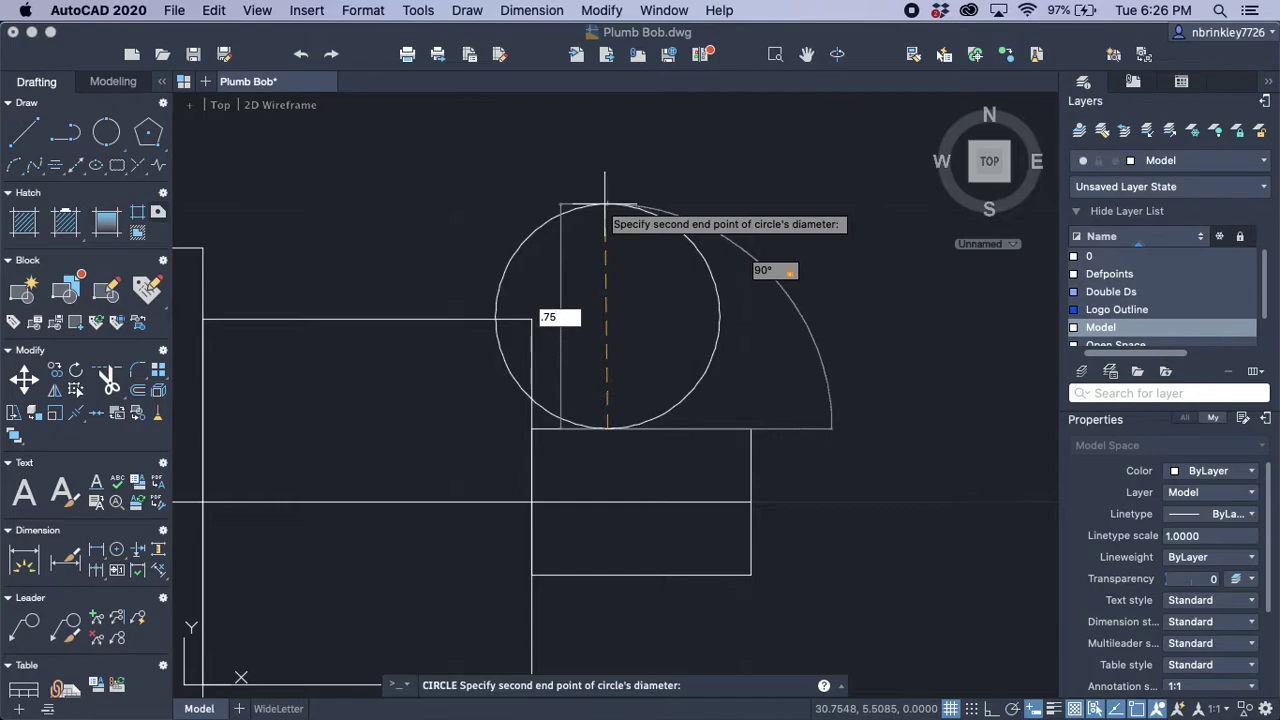
type("5")
key("Return")
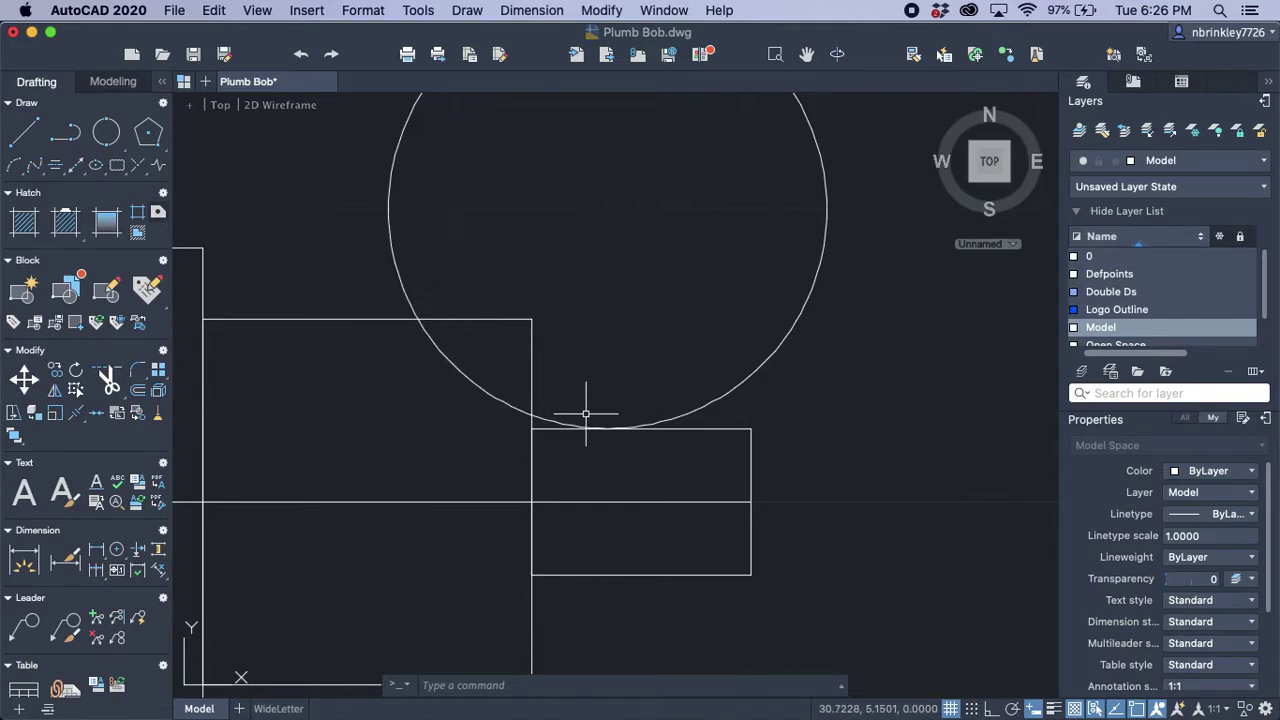
Step: Move the .75 circle from its intersection with the 9/16 rectangle's top edge to that rectangle's upper-right corner
left_click(852, 378)
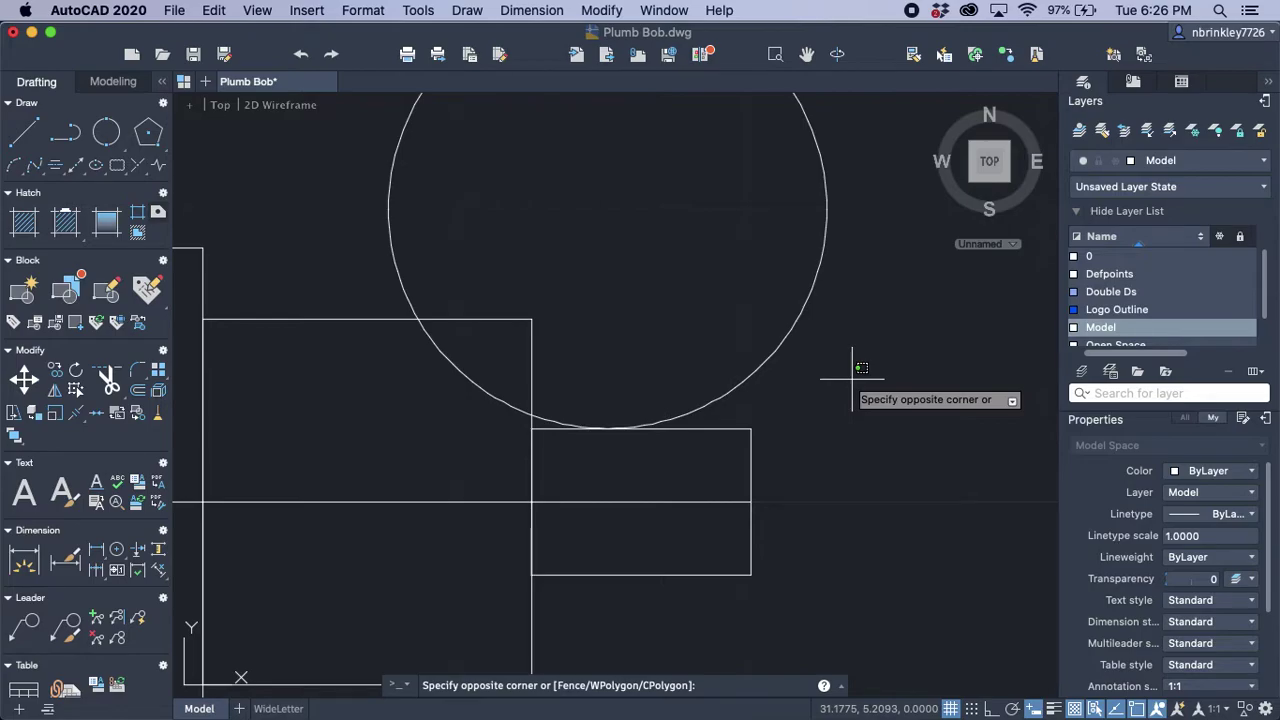
left_click(759, 324)
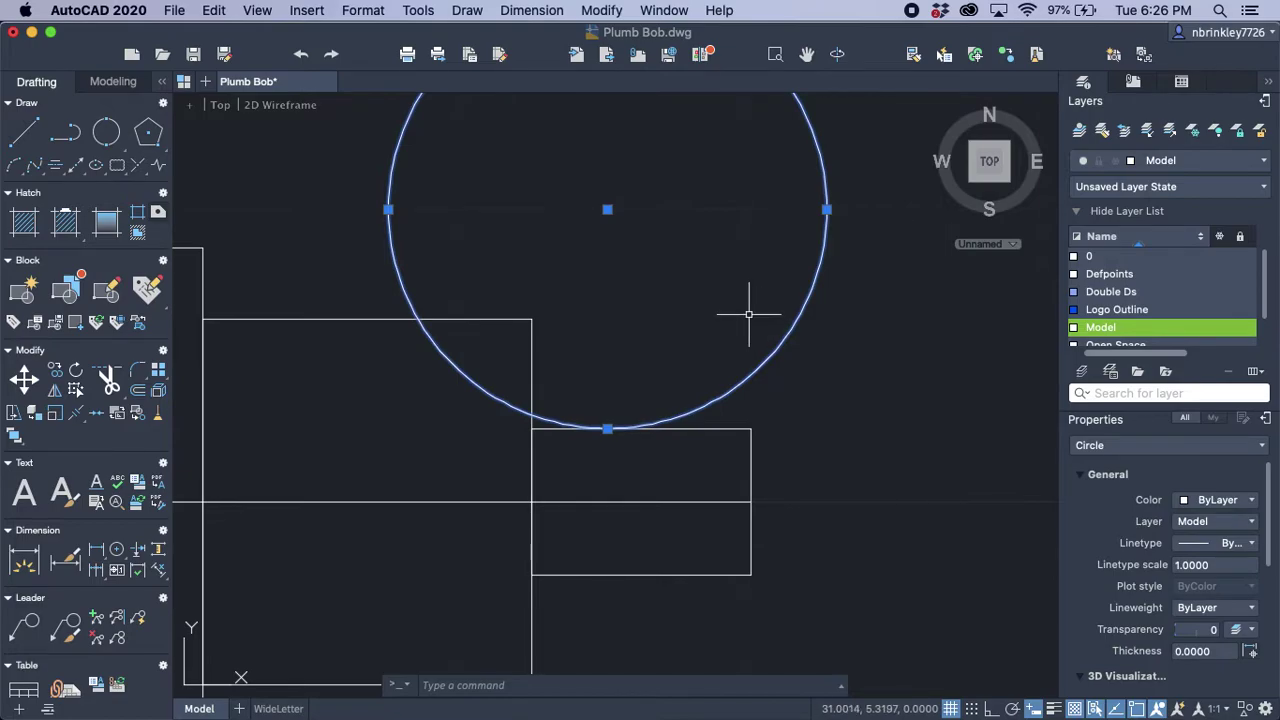
right_click(751, 322)
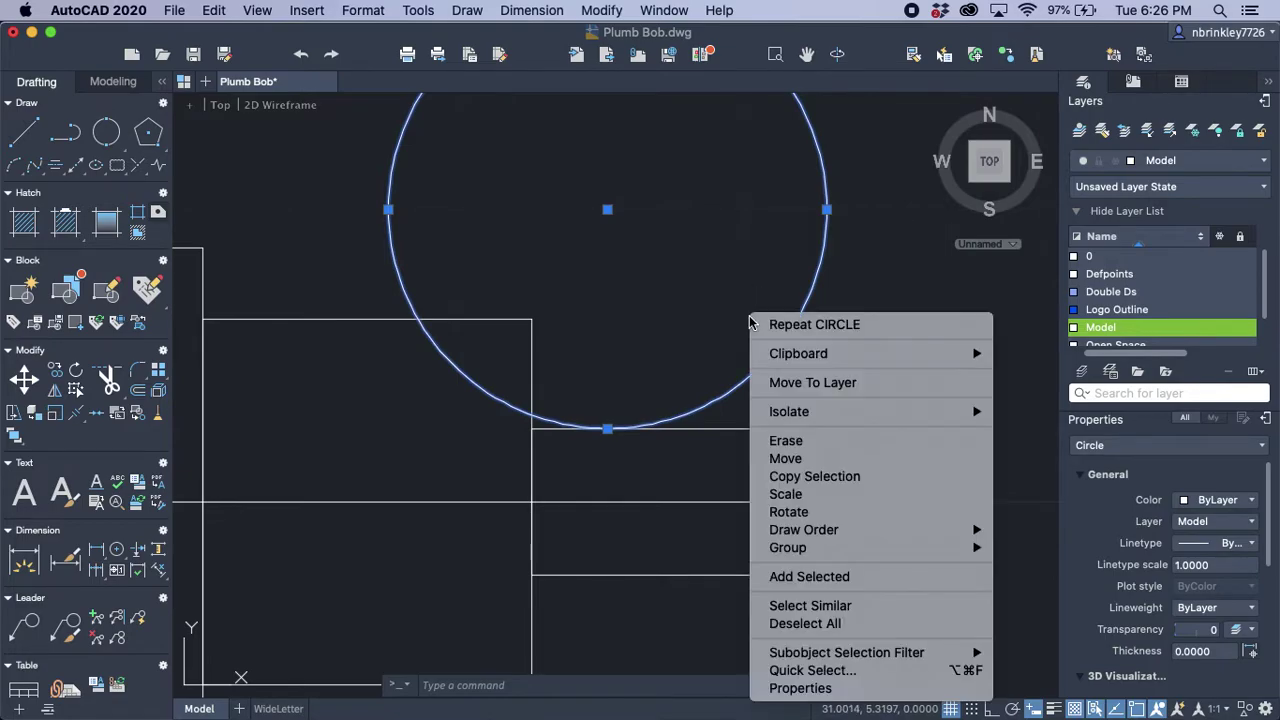
left_click(785, 458)
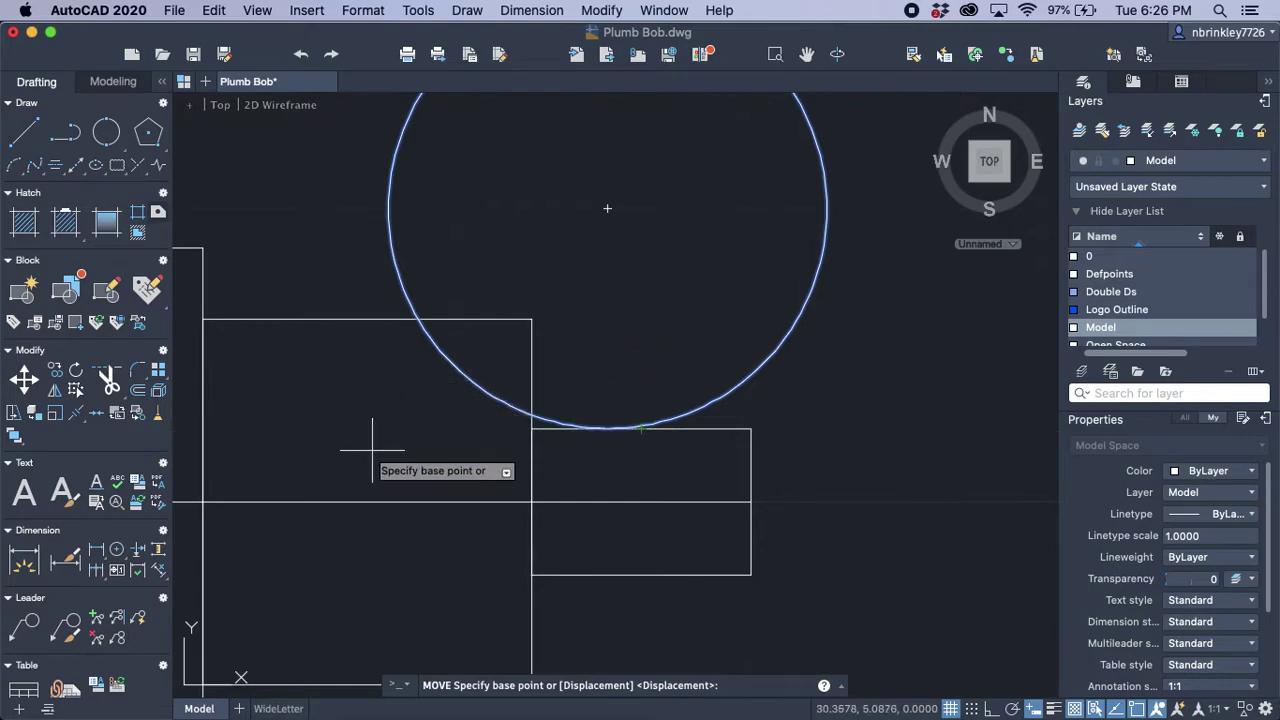
scroll(398, 345, "up", 3)
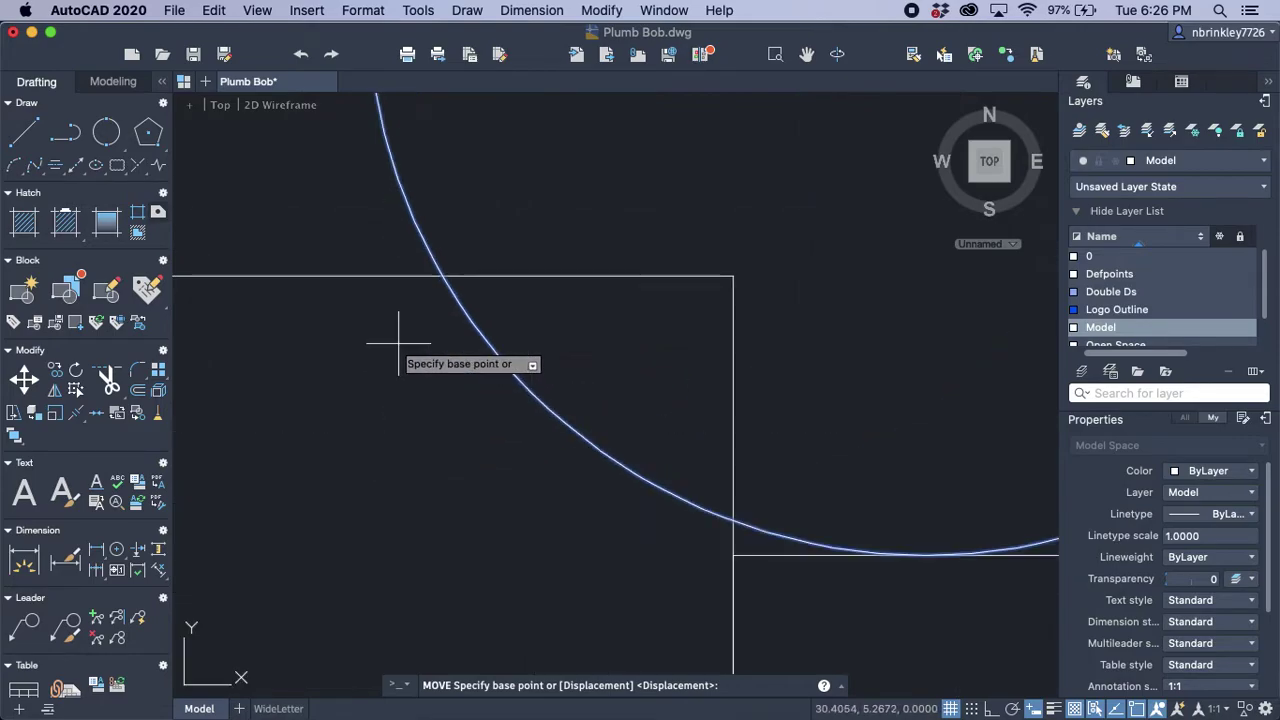
middle_click_drag(398, 338, 428, 503)
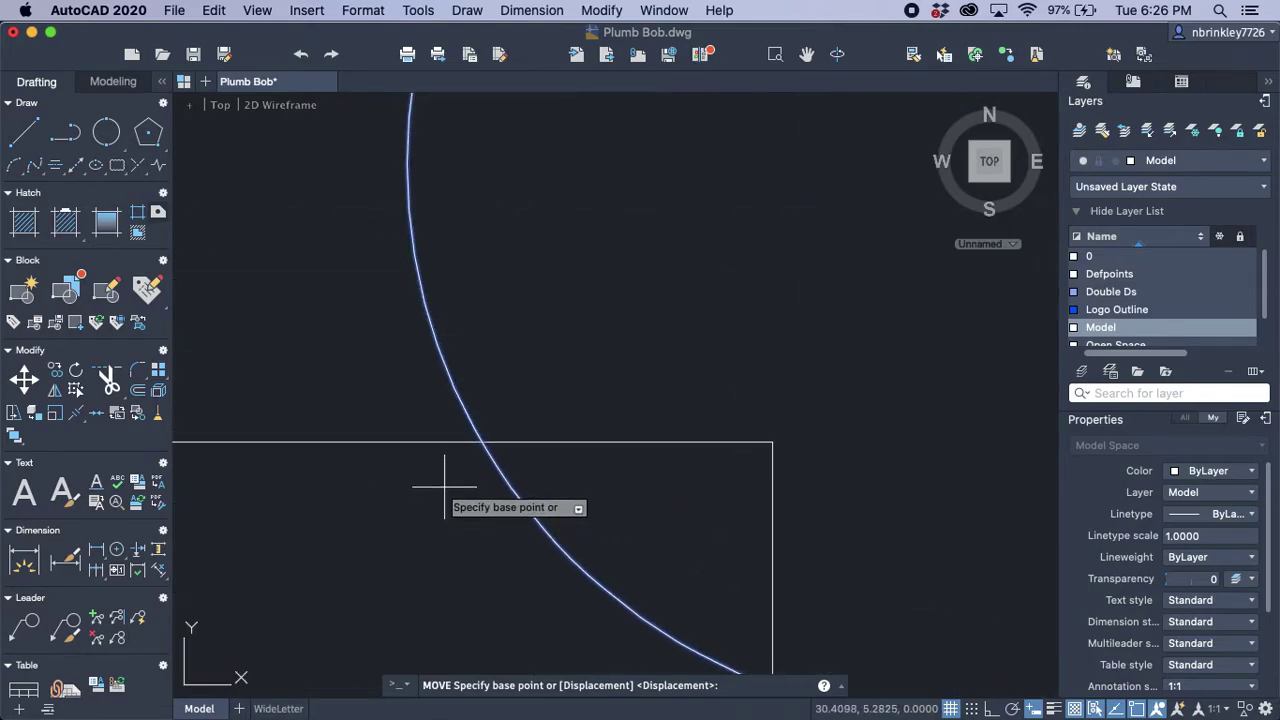
left_click(481, 442)
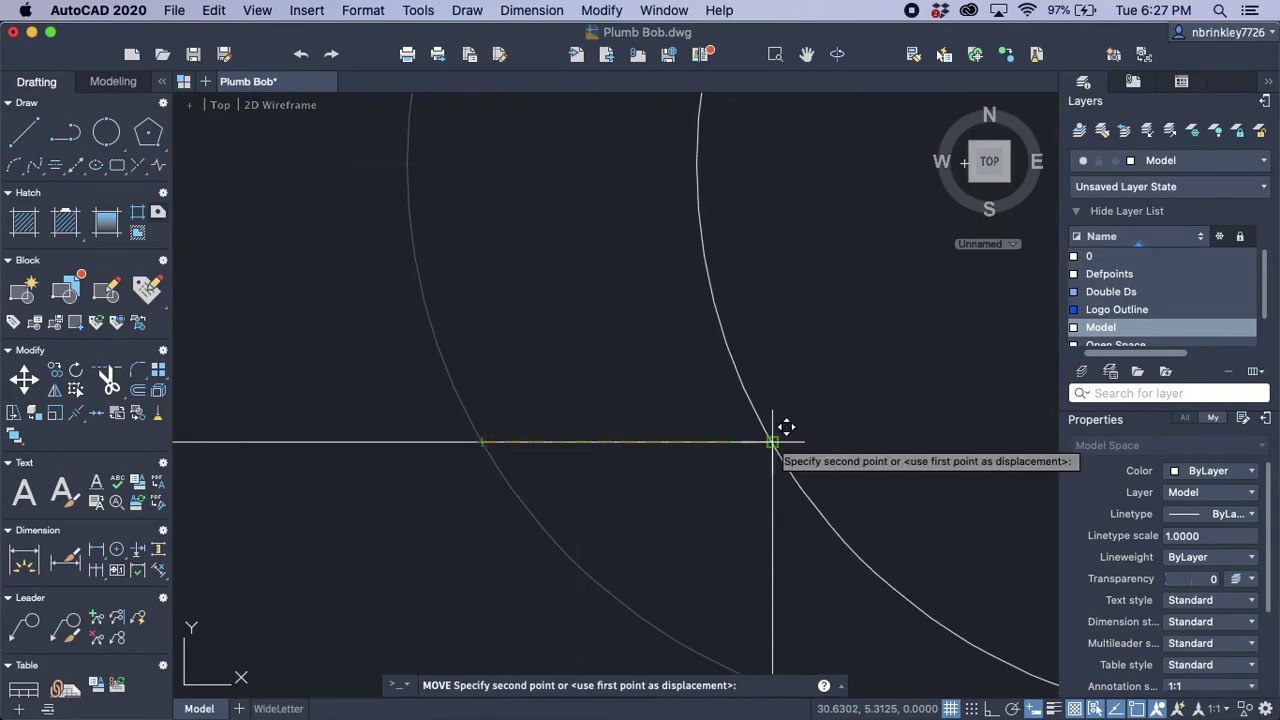
left_click(773, 441)
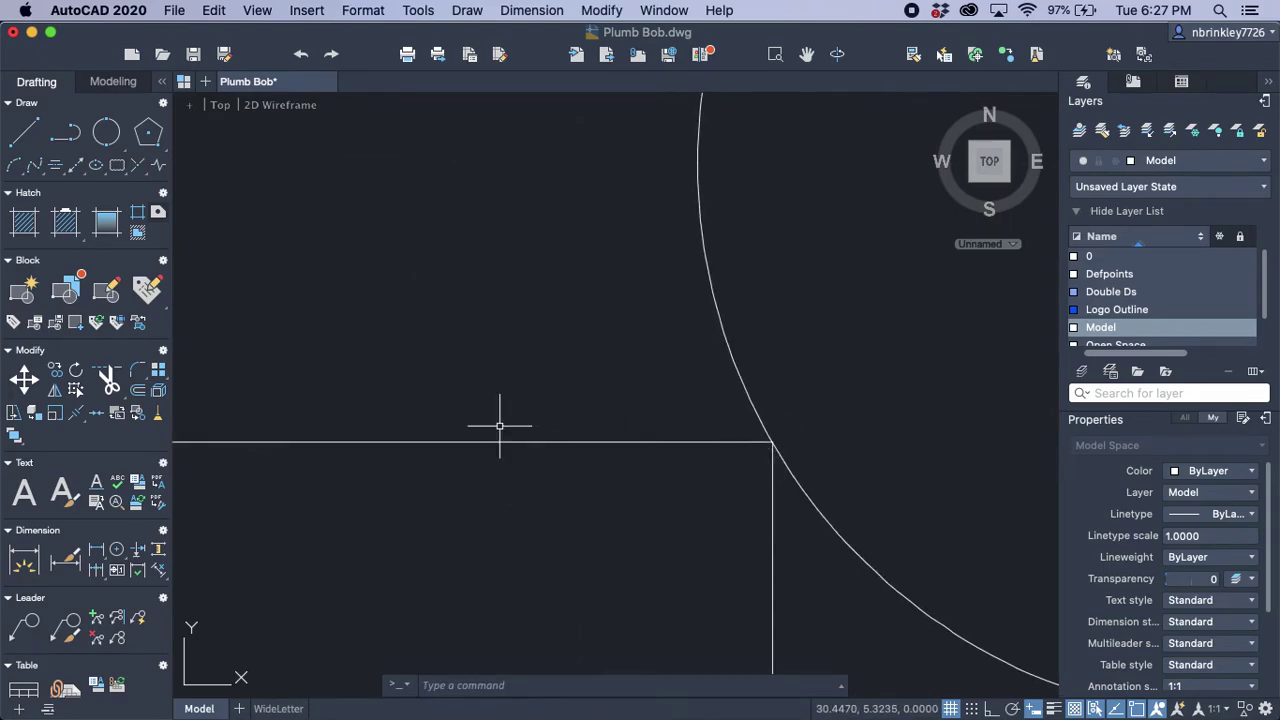
Step: Mirror the .75 circle about the horizontal centerline with ortho on, keeping the source circle
scroll(449, 310, "down", 4)
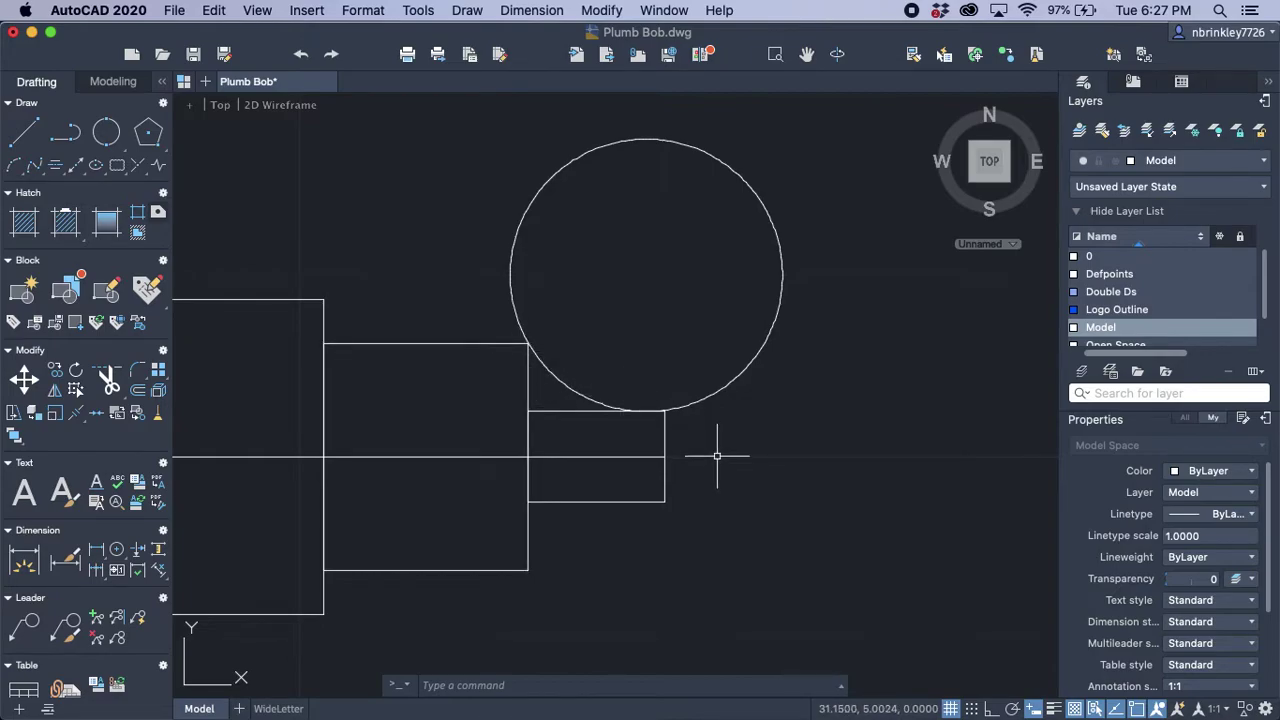
left_click(771, 409)
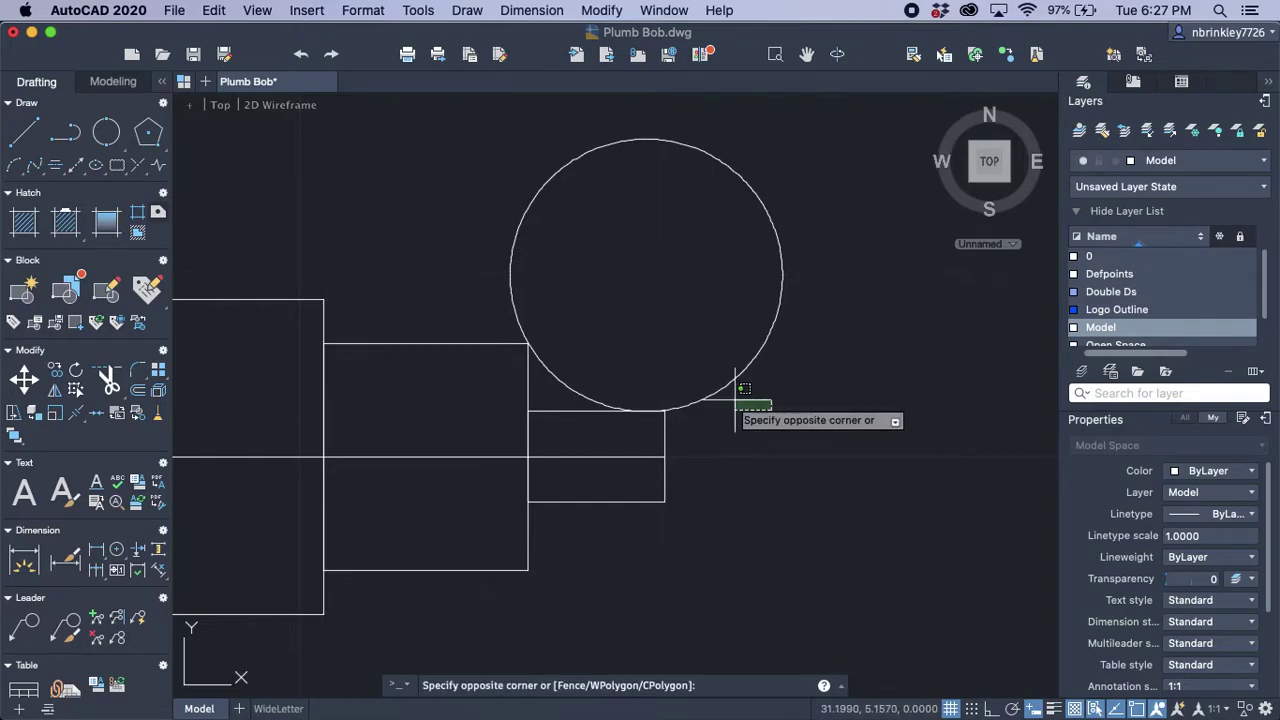
left_click(710, 368)
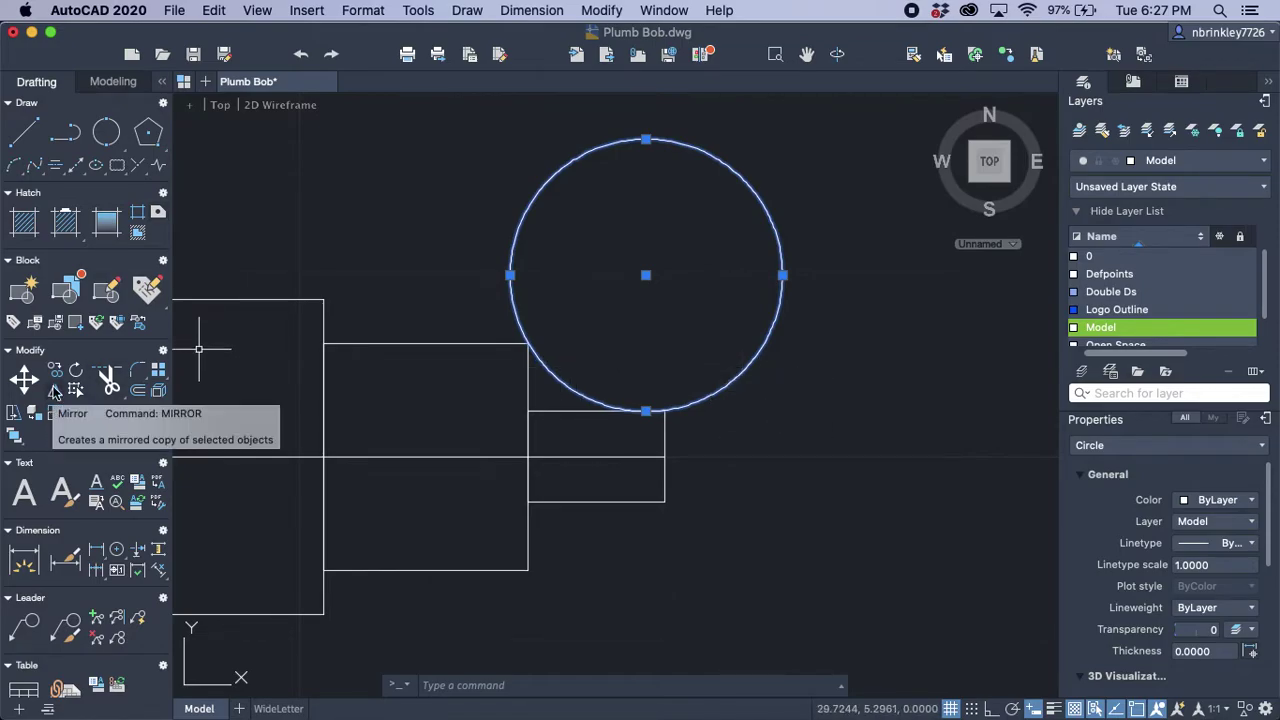
left_click(55, 392)
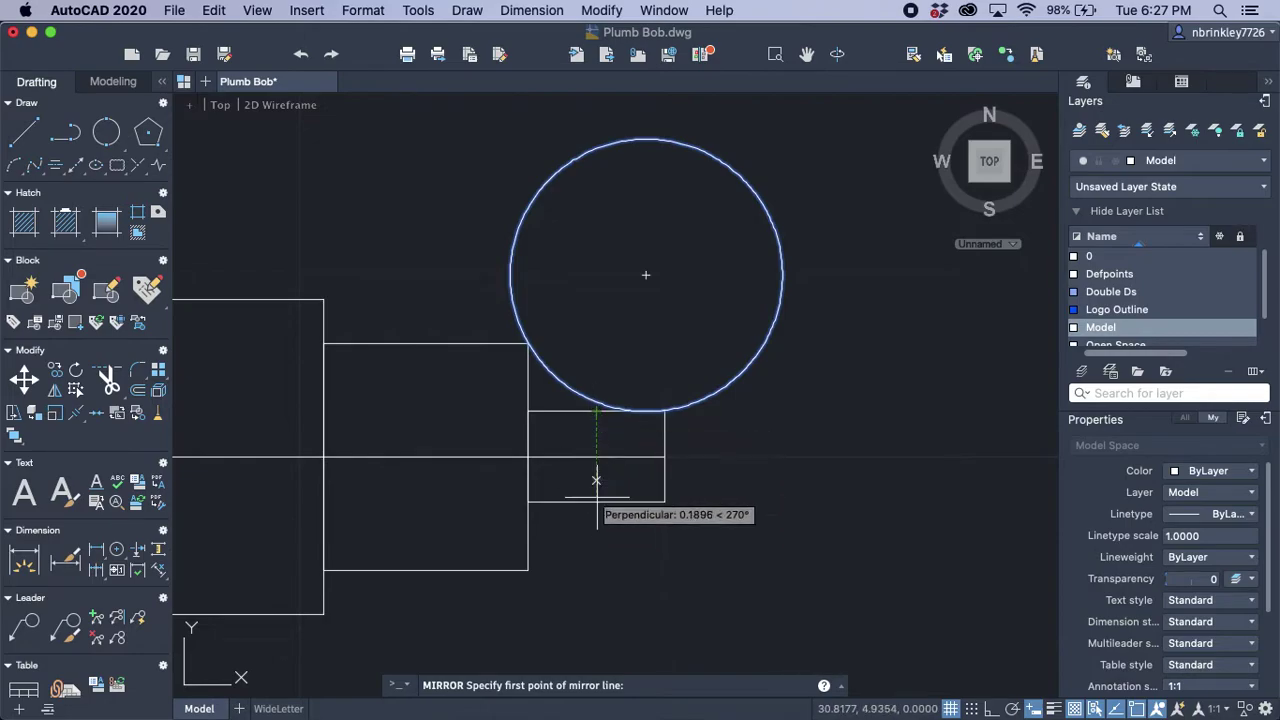
left_click(664, 457)
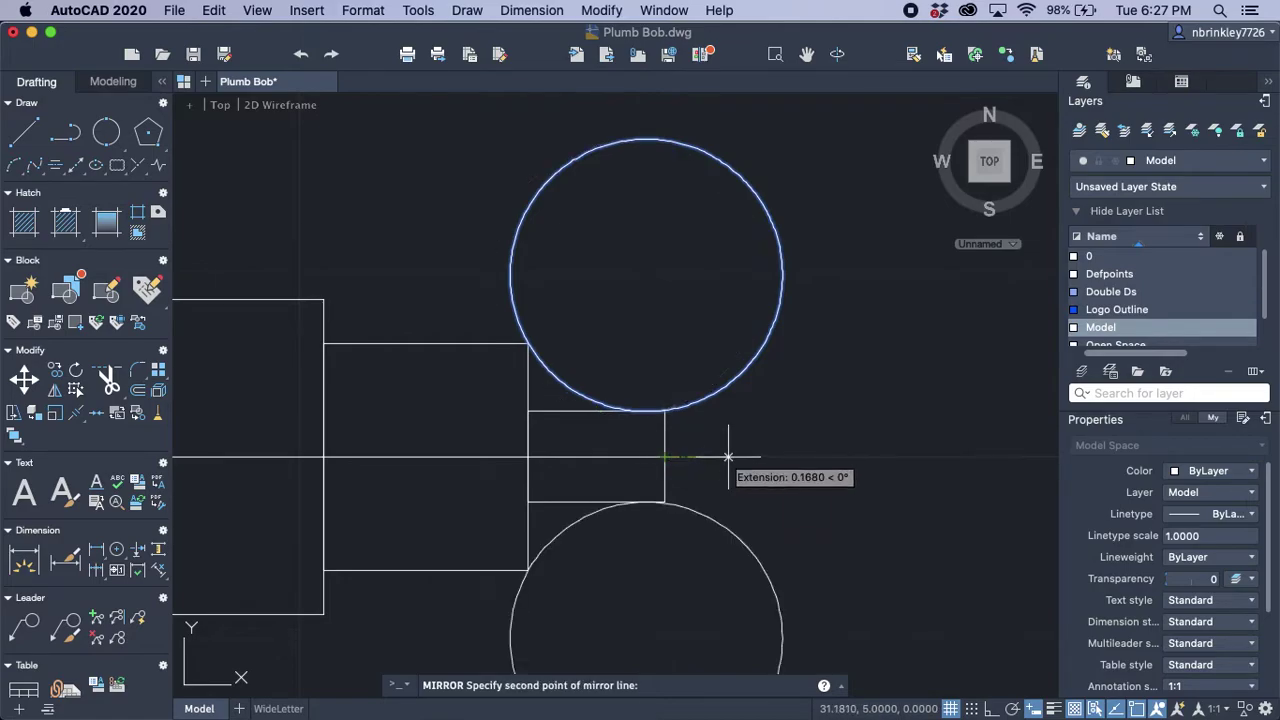
key("F8")
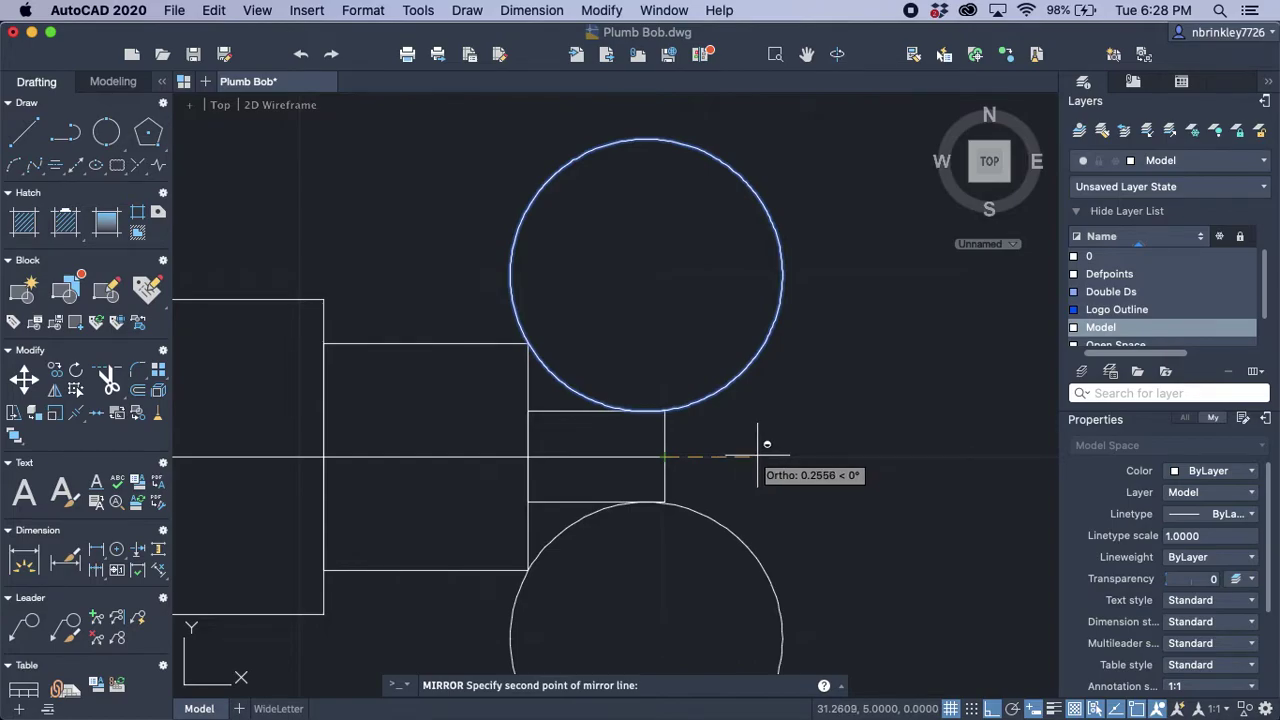
left_click(758, 456)
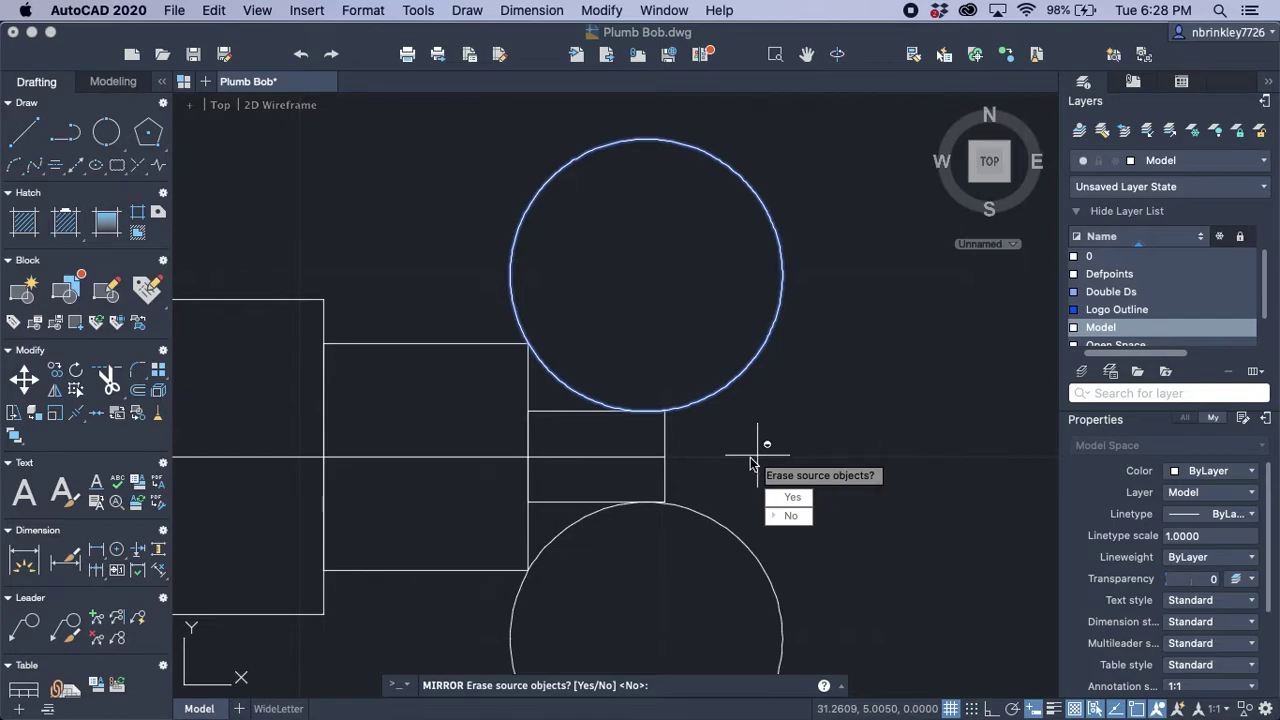
left_click(790, 516)
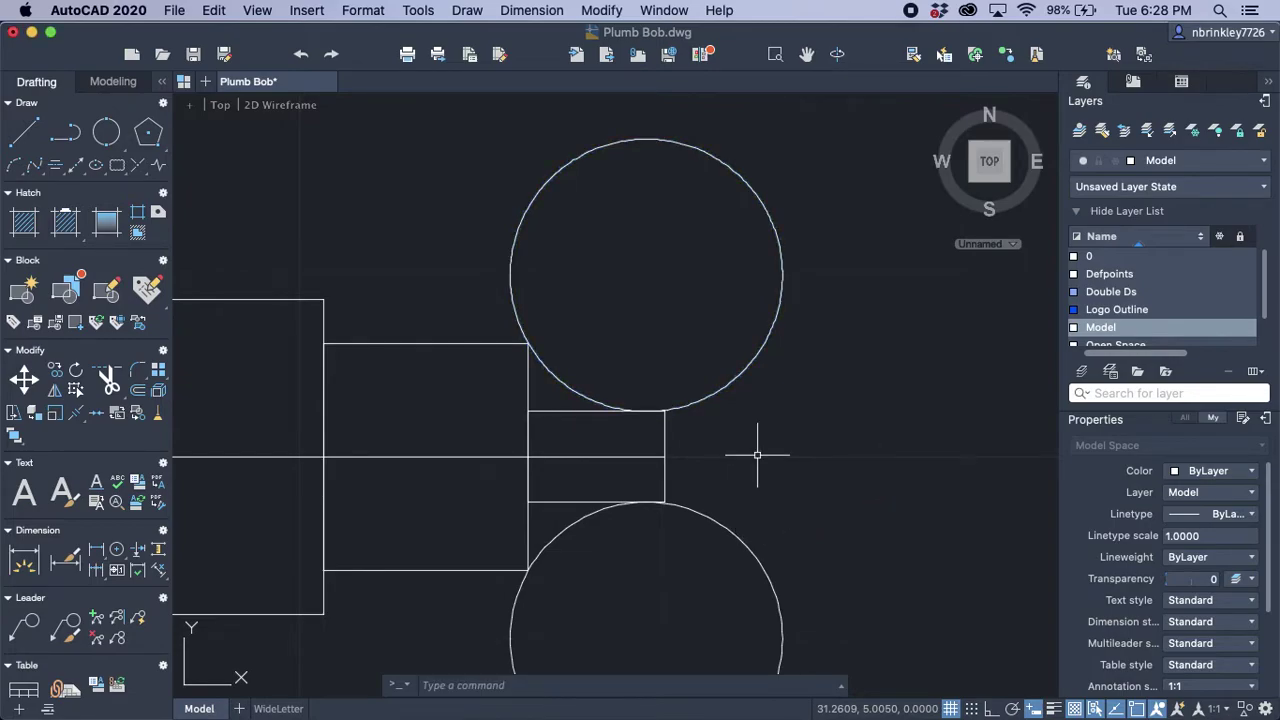
Step: Draw a two-point circle of .75 diameter straight up at 90 degrees from the top edge of the 9/16 rectangle
scroll(860, 423, "down", 3)
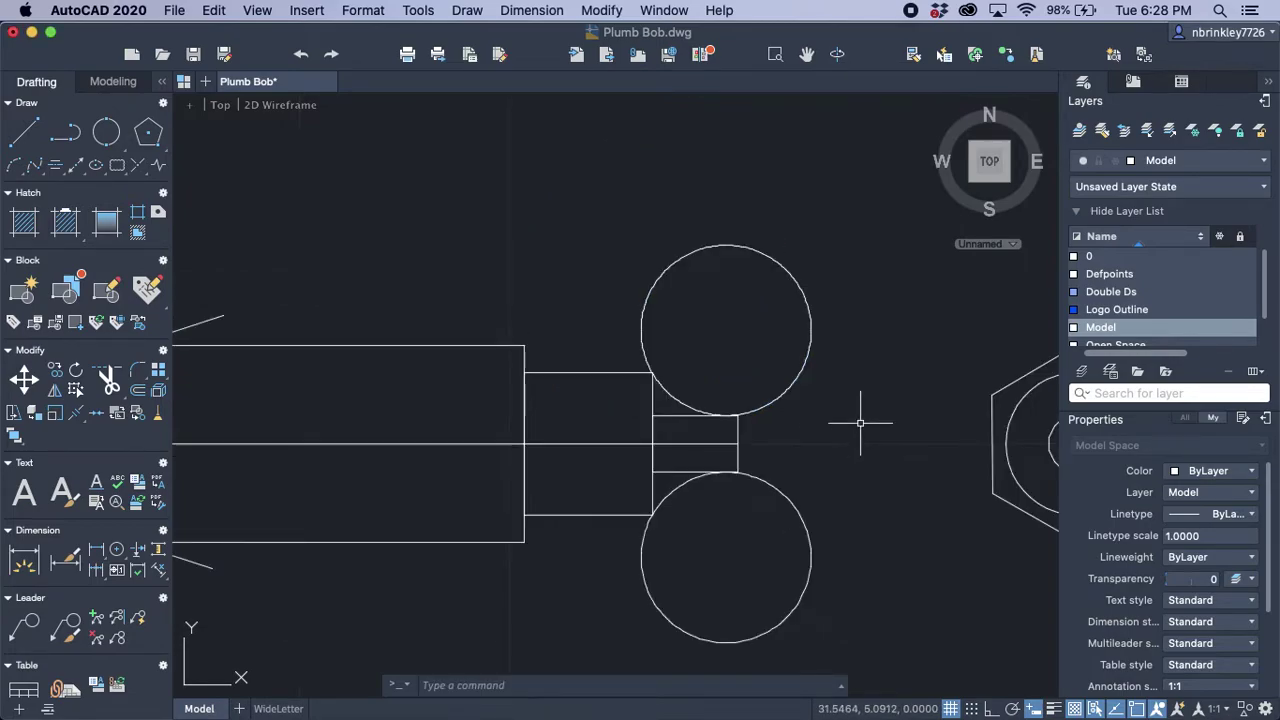
scroll(622, 340, "up", 2)
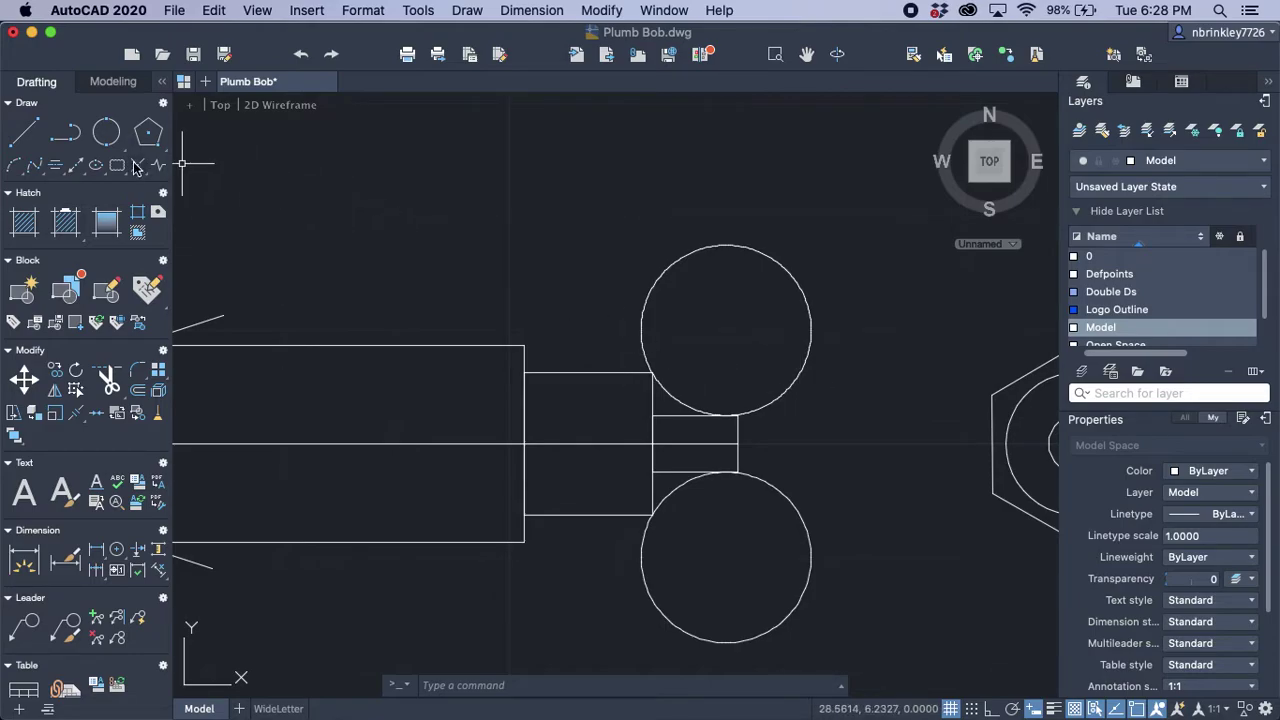
left_click_drag(106, 132, 150, 170)
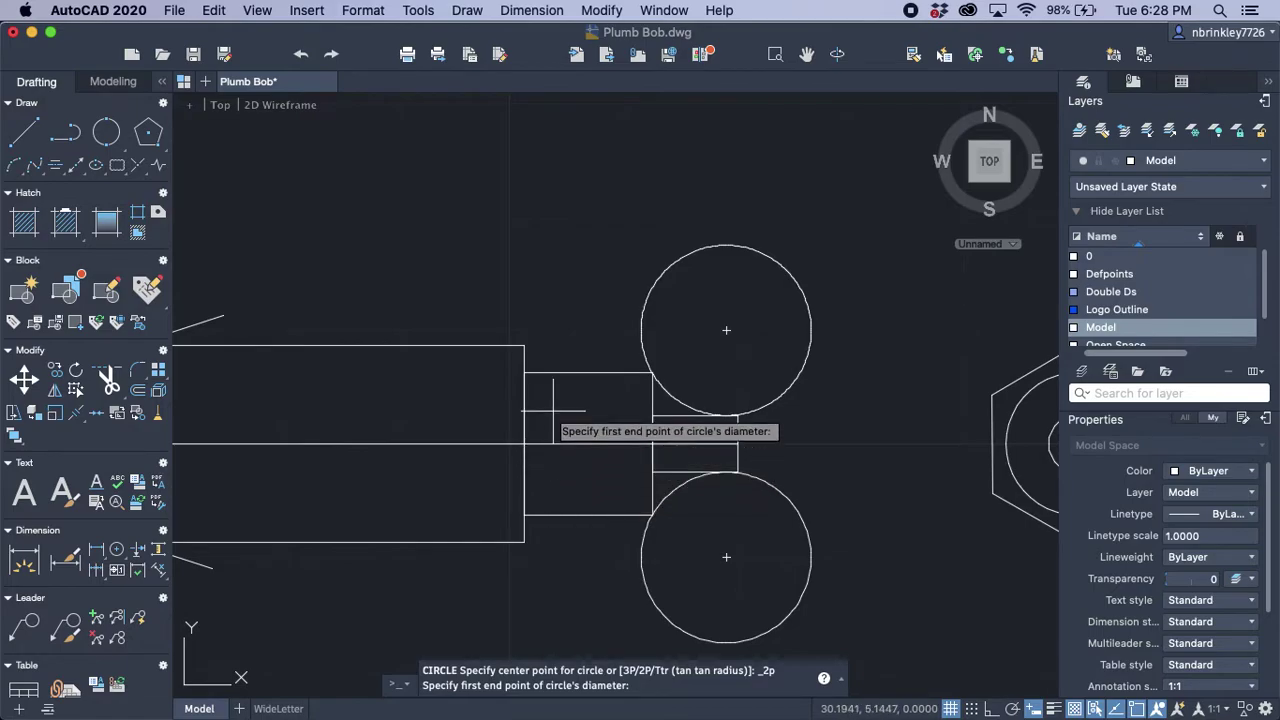
scroll(552, 404, "up", 4)
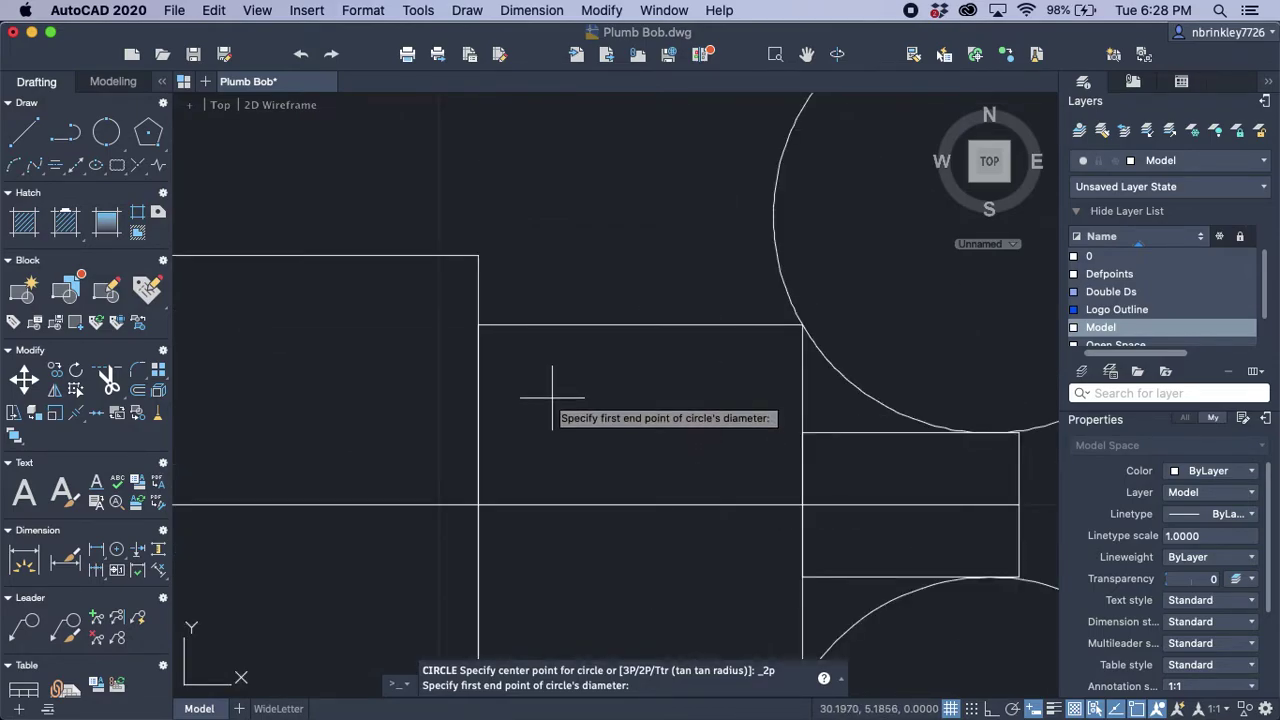
left_click(568, 325)
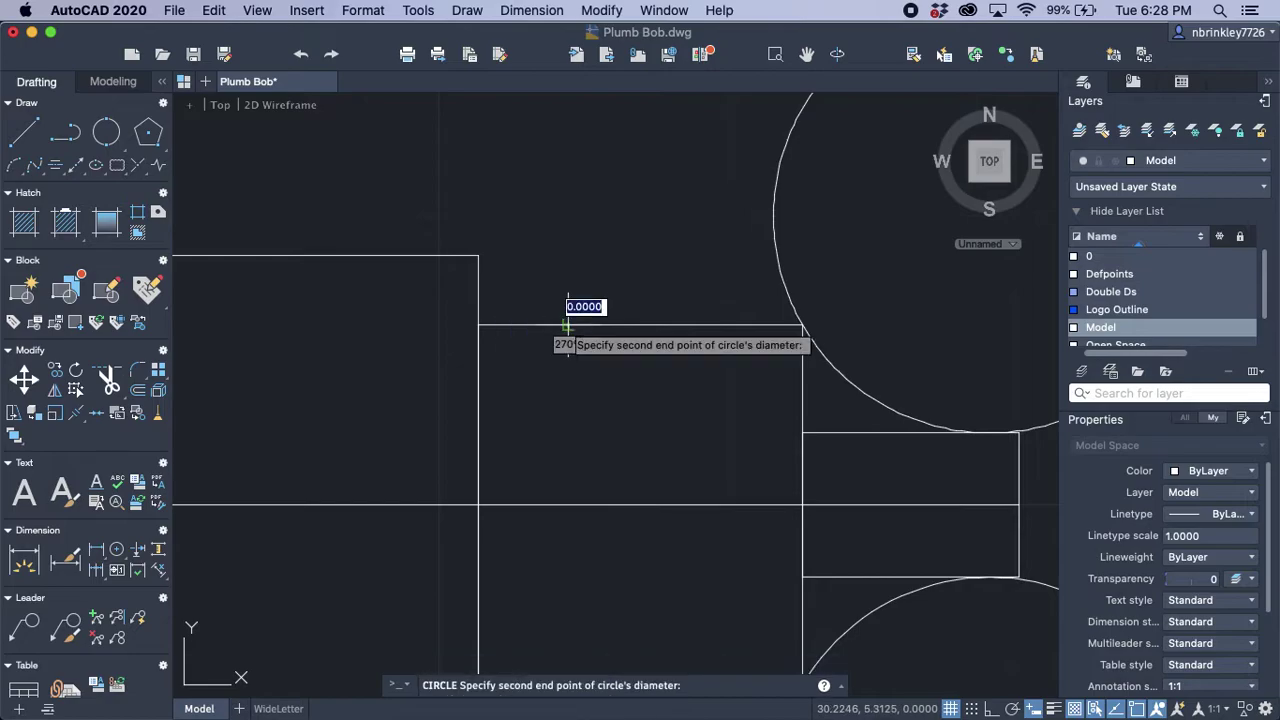
key("Tab")
type("90")
key("Tab")
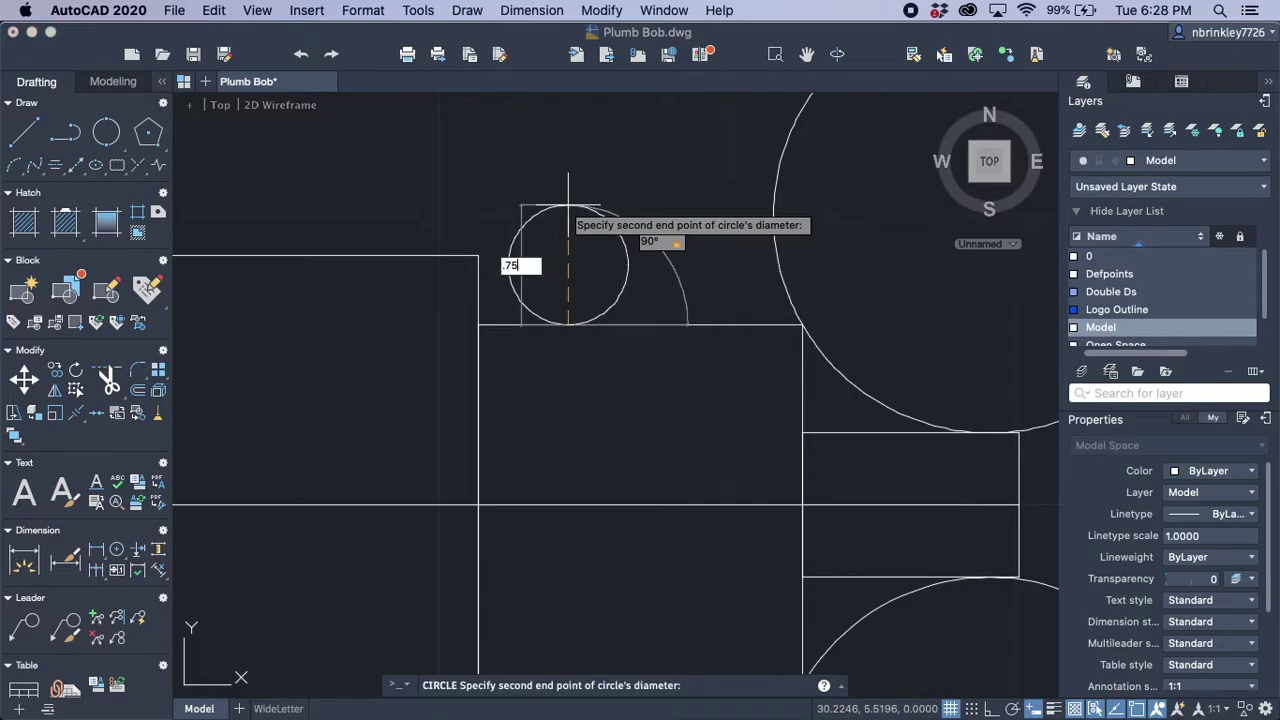
key("Return")
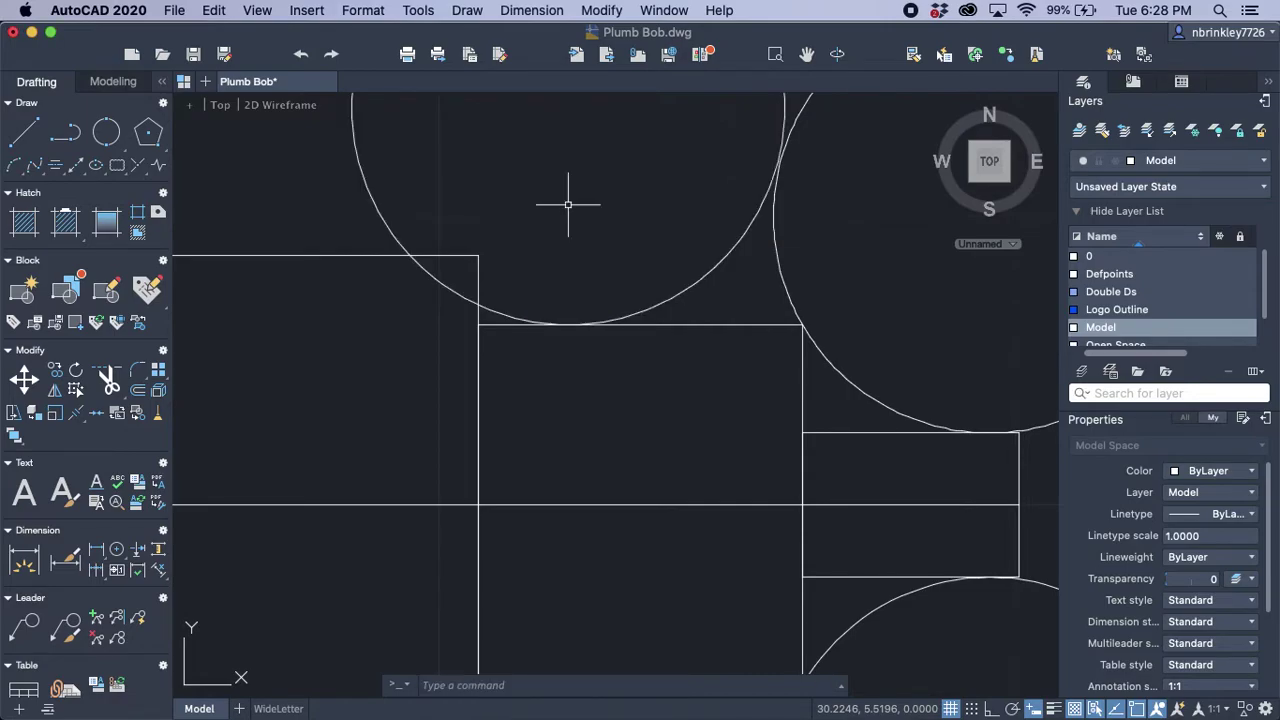
Step: Move the new .75 circle from its intersection with the body rectangle's top edge to the body's upper-right corner
left_click(727, 280)
left_click(666, 249)
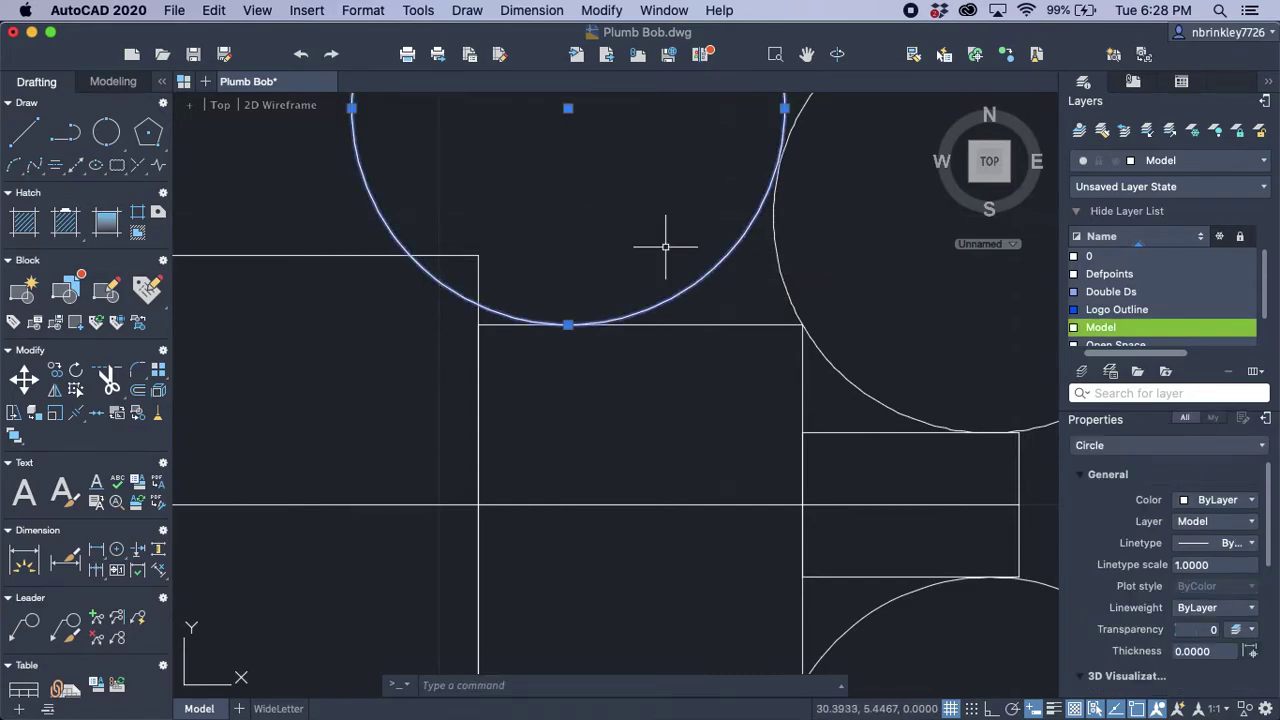
right_click(665, 246)
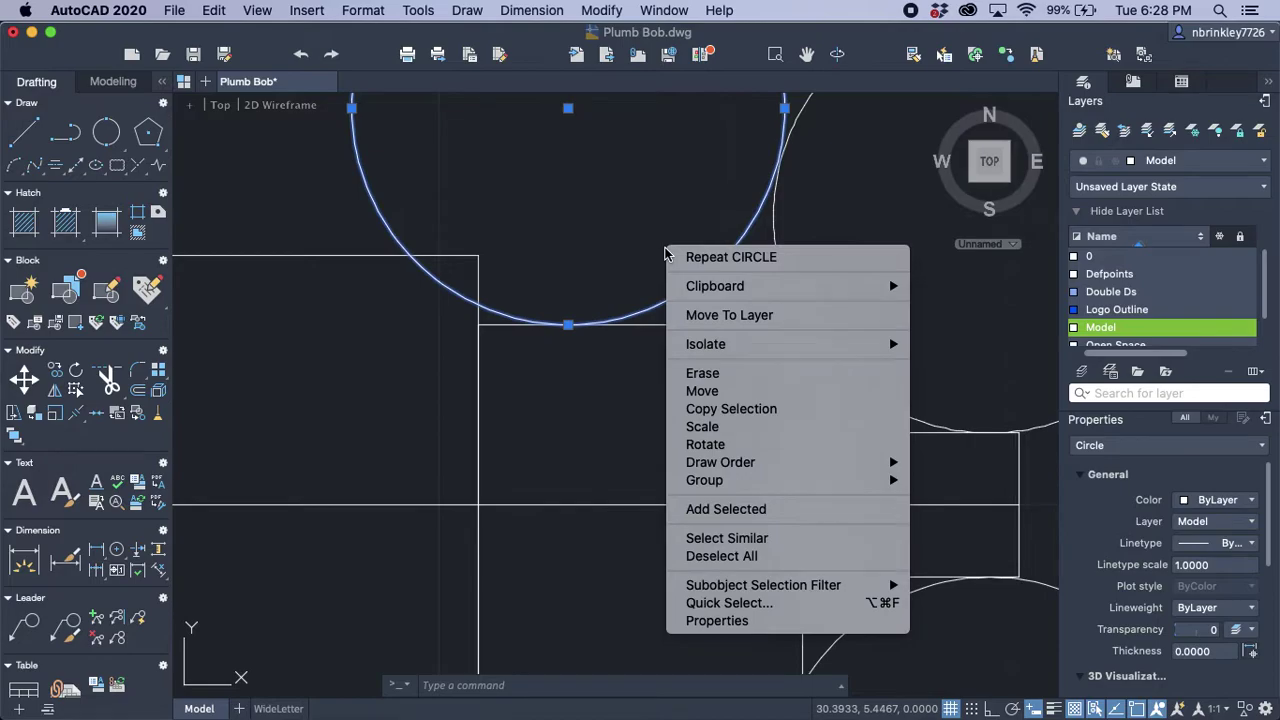
left_click(723, 390)
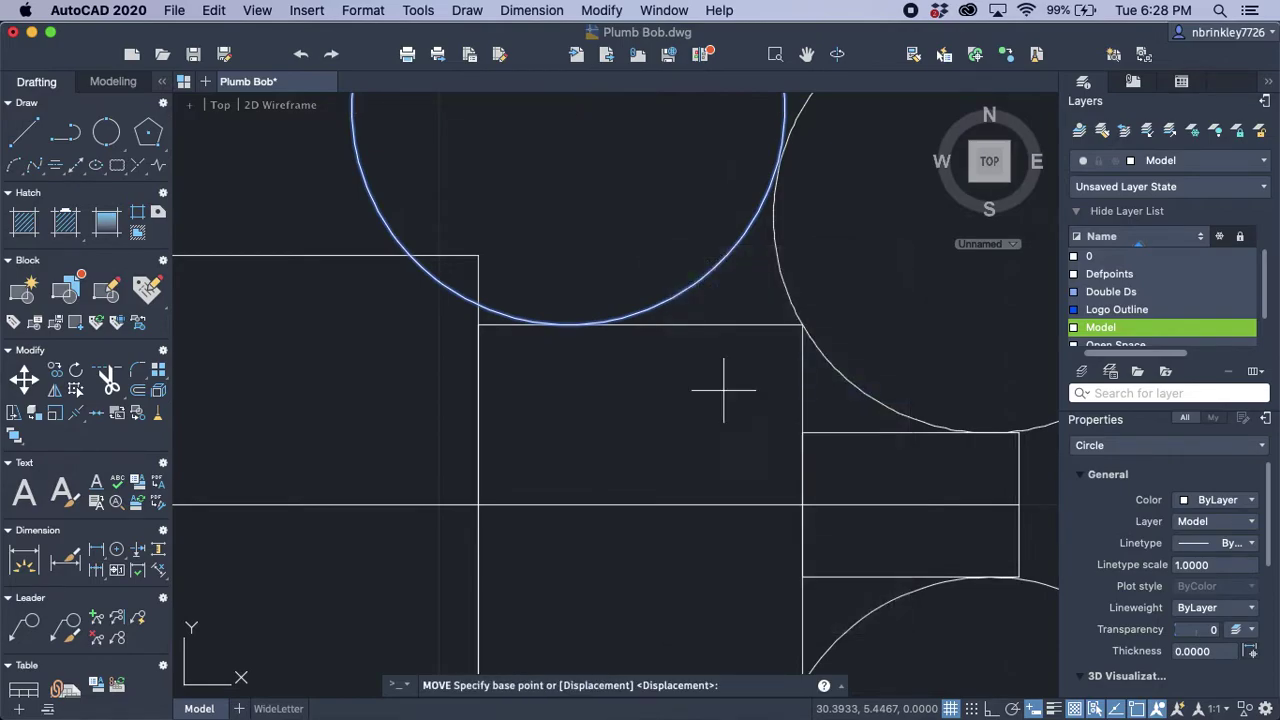
left_click(409, 255)
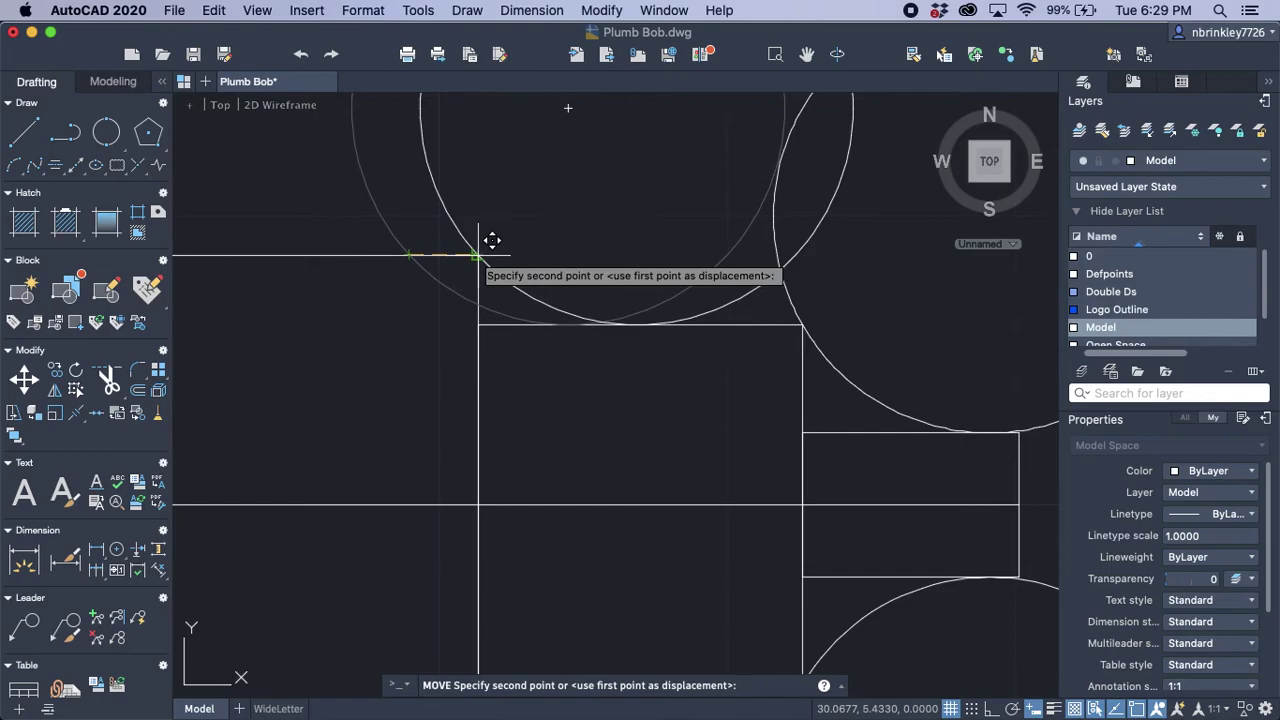
left_click(476, 257)
Step: Mirror the .75 circle at the body's upper-right corner about the horizontal centerline, keeping the source circle
scroll(443, 280, "down", 4)
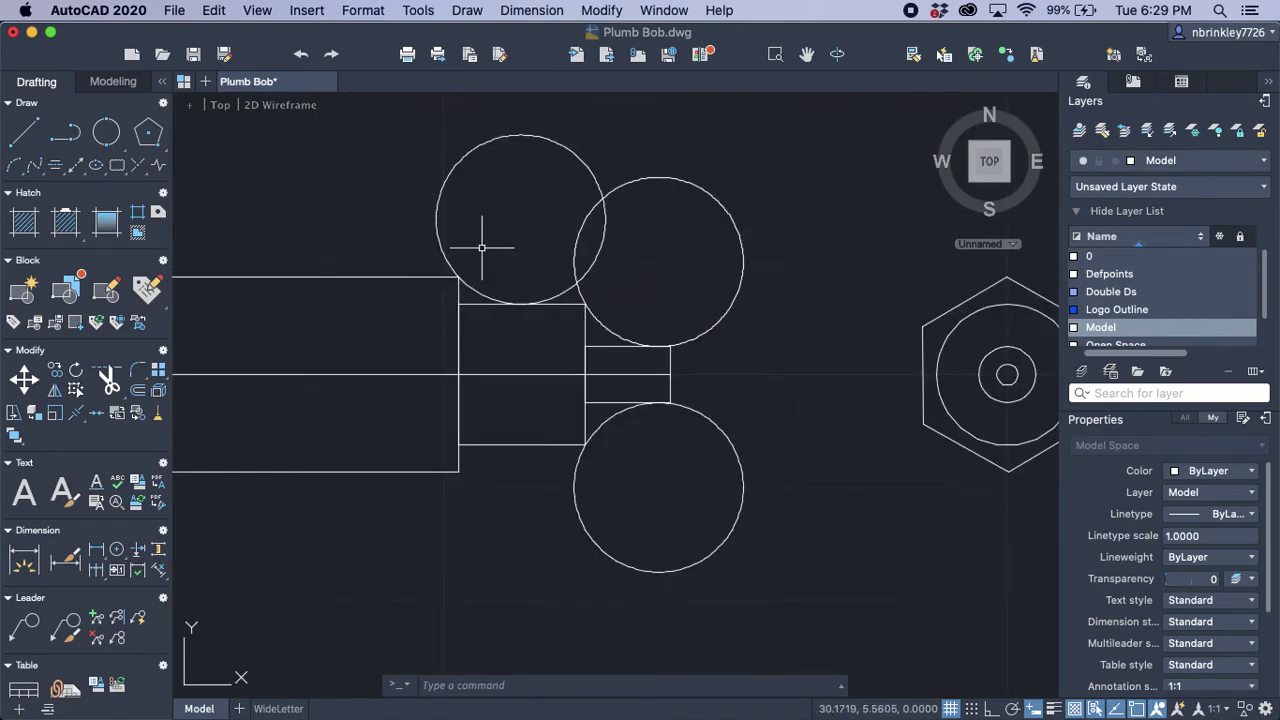
left_click(451, 214)
left_click(390, 182)
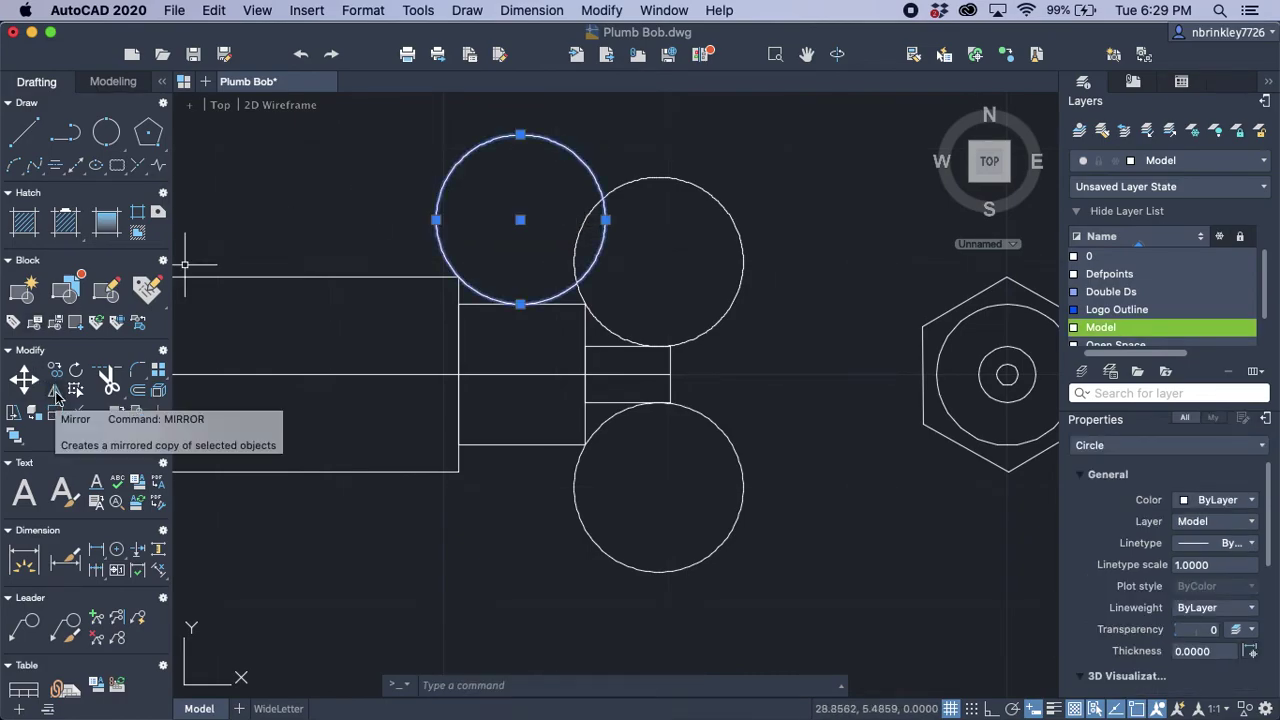
left_click(55, 391)
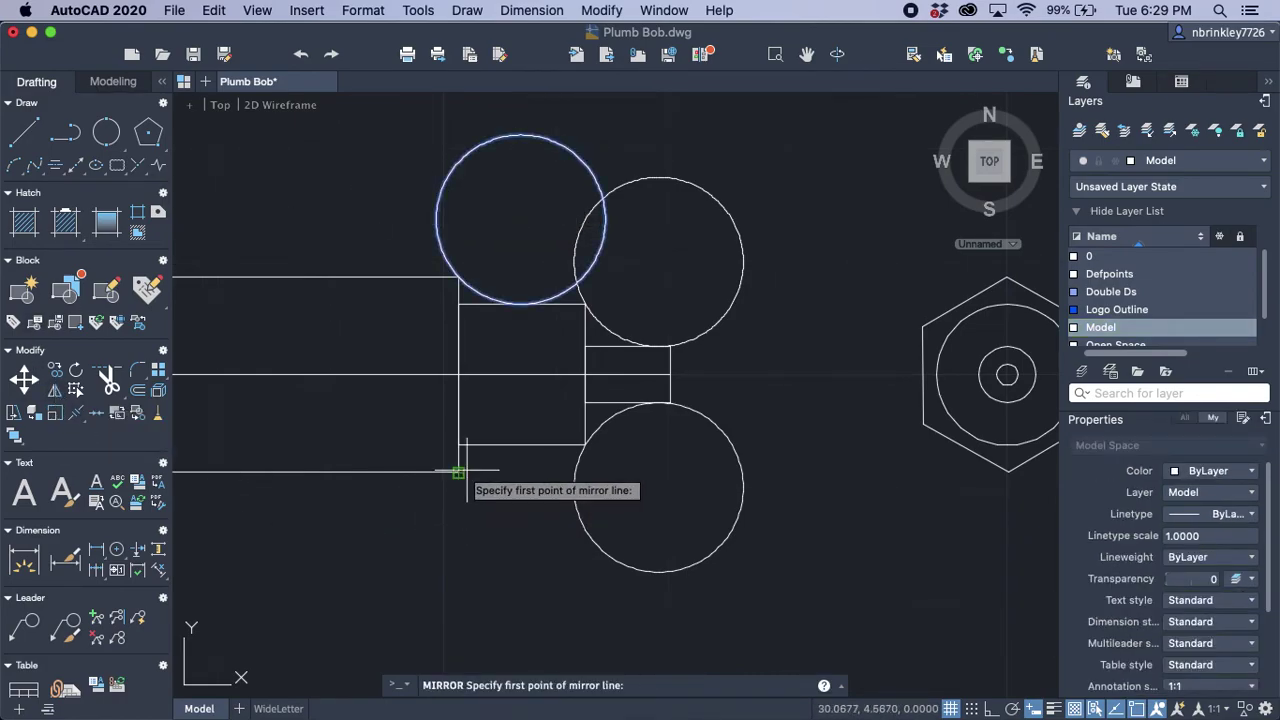
left_click(585, 372)
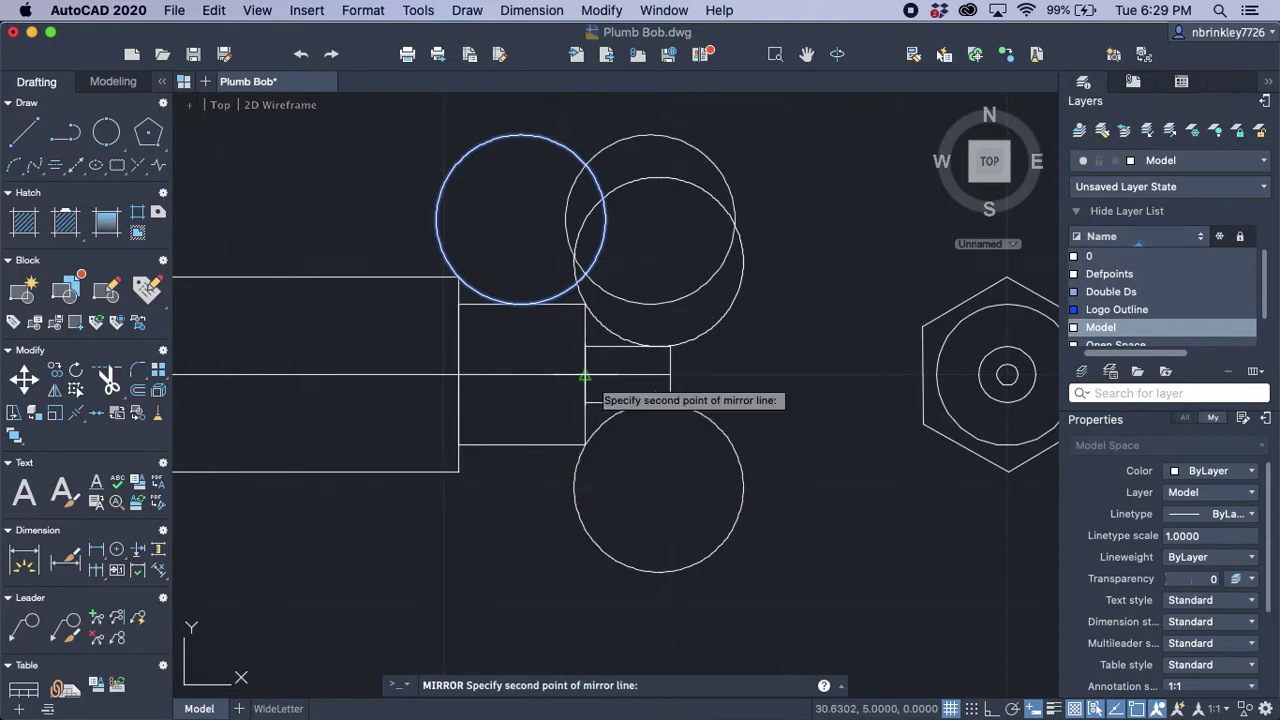
left_click(782, 381)
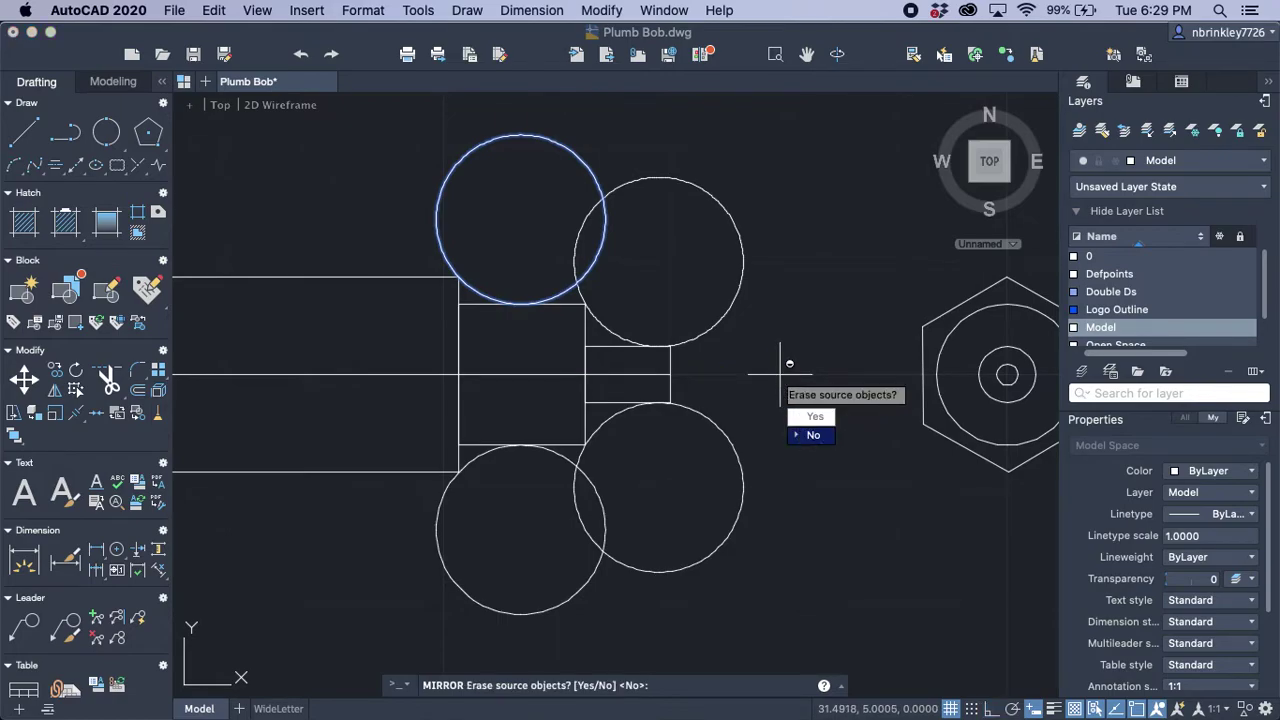
left_click(806, 435)
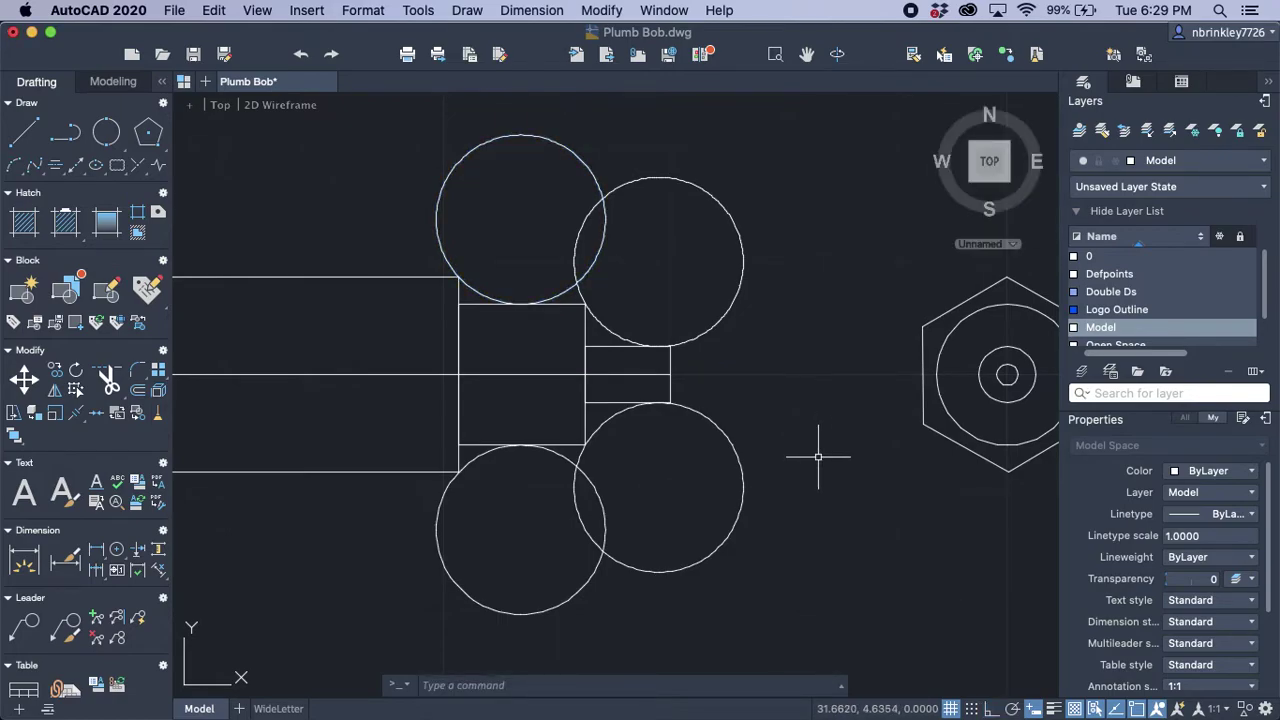
Step: Using the whole side view as cutting edges, trim the ends of the angled point lines that extend beyond the body rectangle
scroll(797, 413, "down", 2)
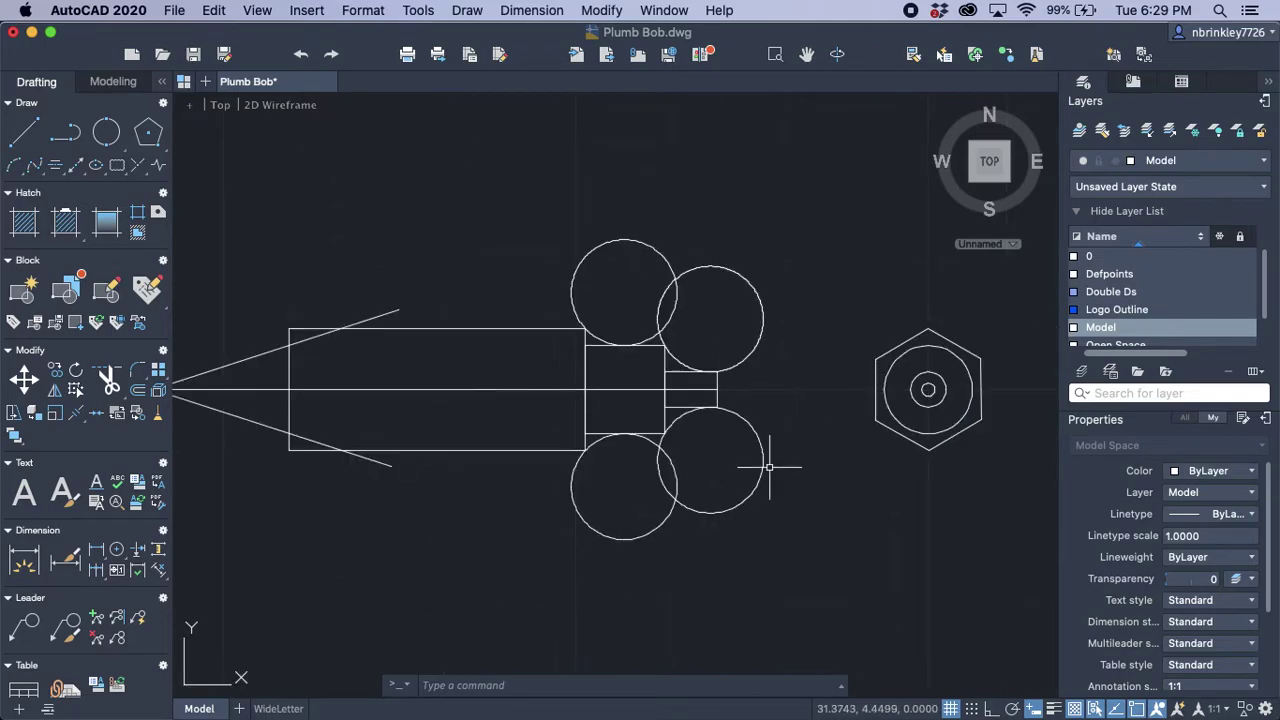
scroll(769, 466, "down", 2)
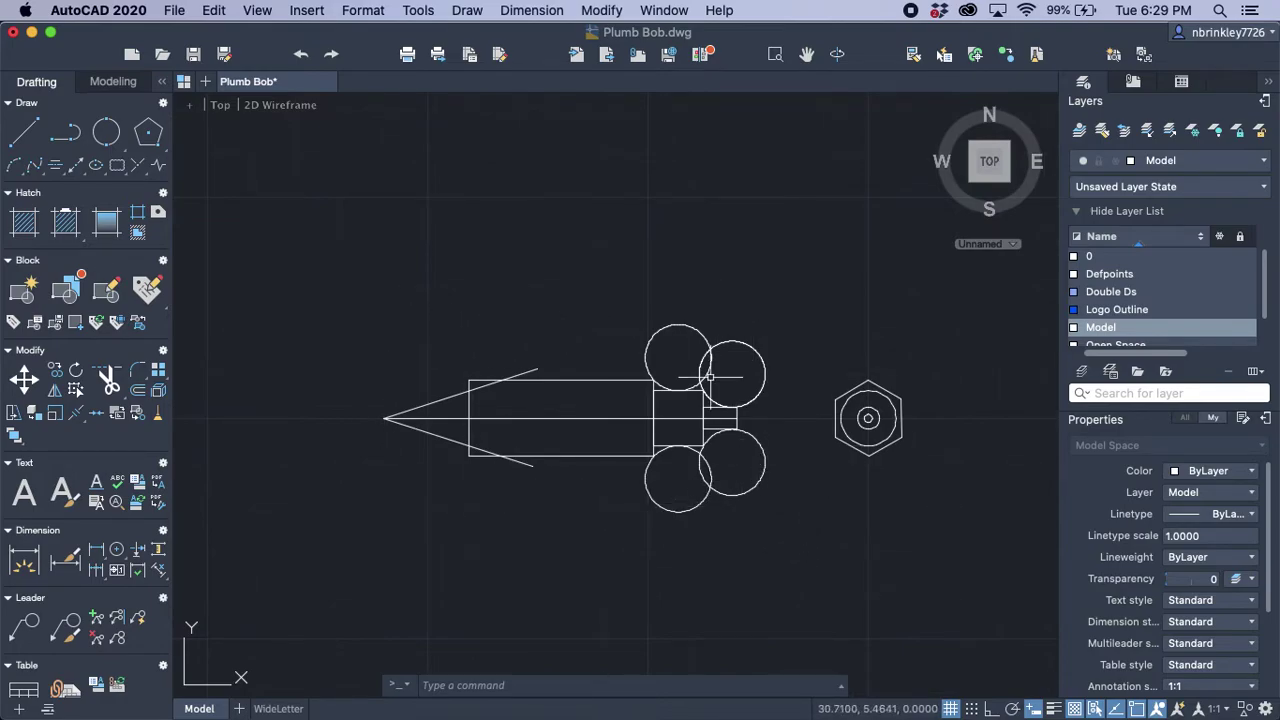
left_click(788, 538)
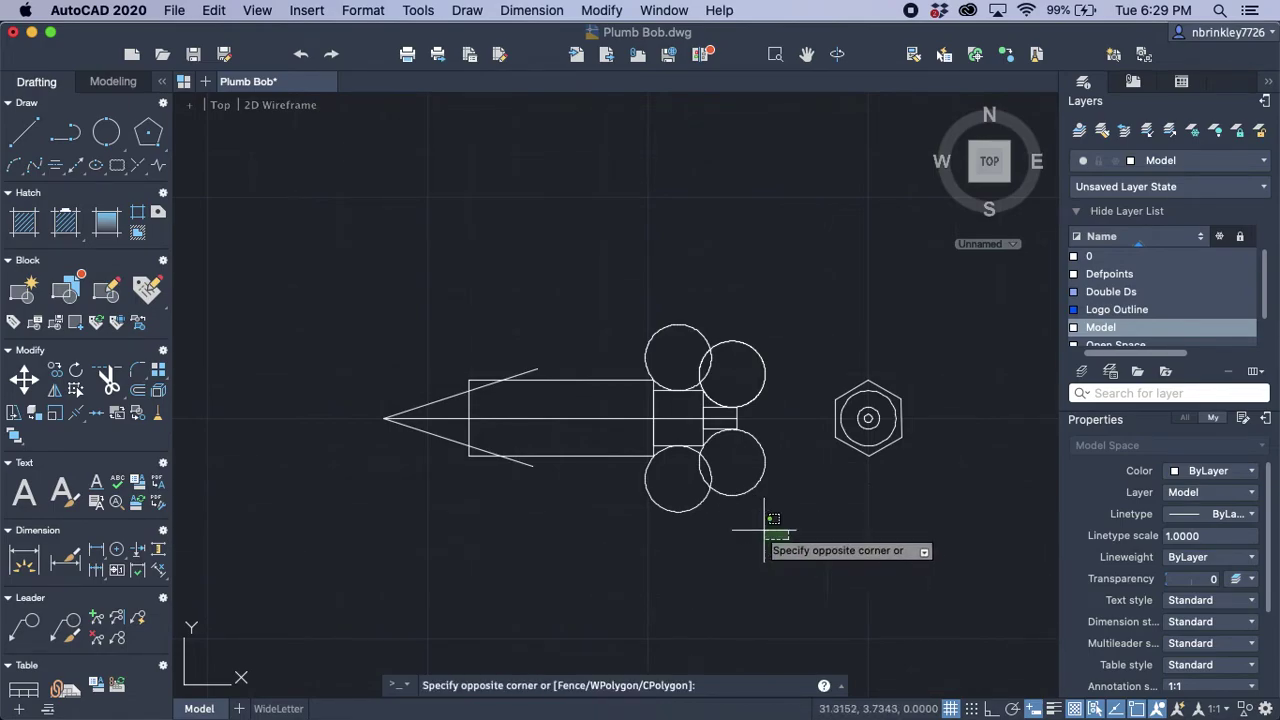
left_click(305, 284)
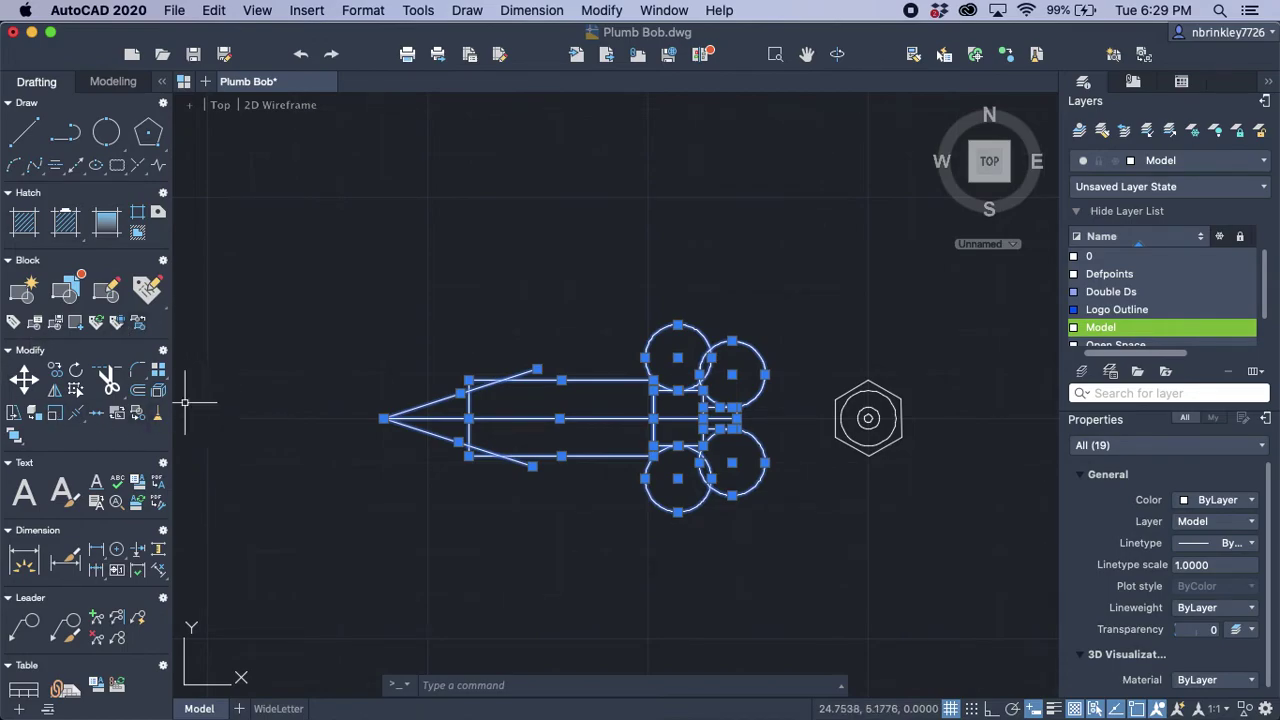
left_click(110, 379)
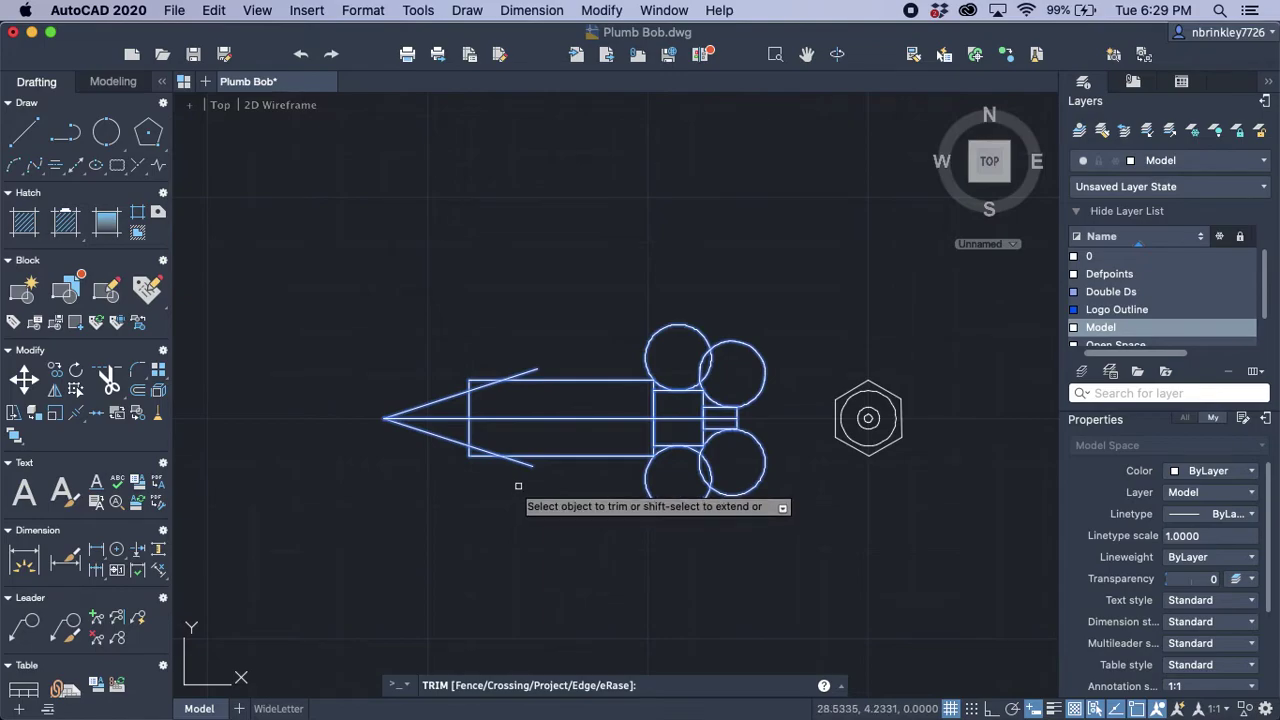
scroll(518, 488, "up", 5)
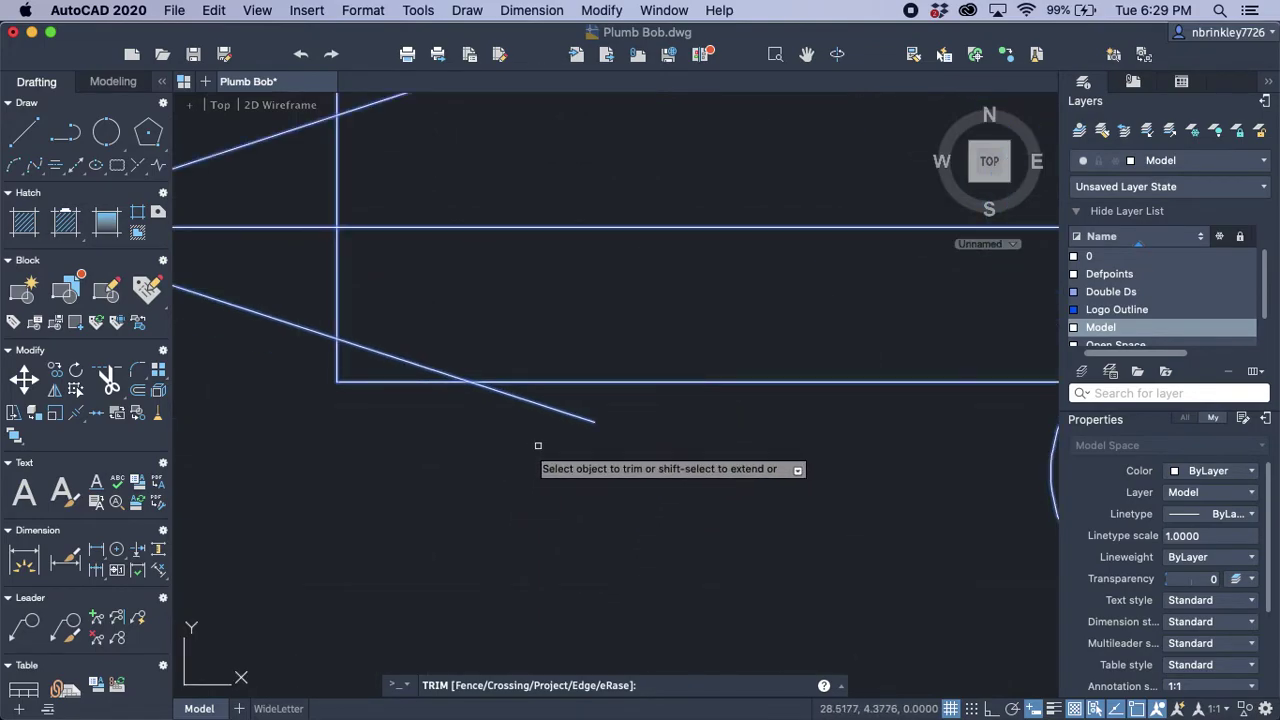
left_click(576, 425)
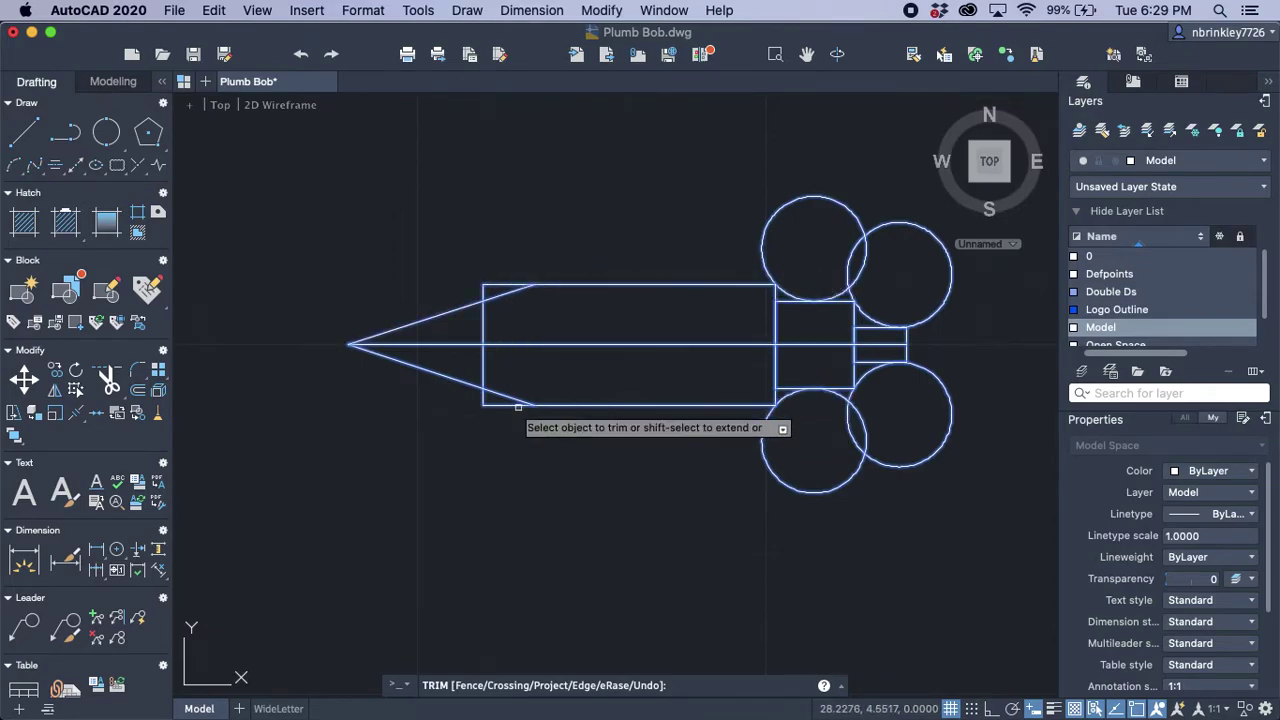
Step: Trim off the body rectangle's lower-left and upper-left corners outside the angled point lines
scroll(494, 413, "up", 5)
scroll(494, 413, "up", 2)
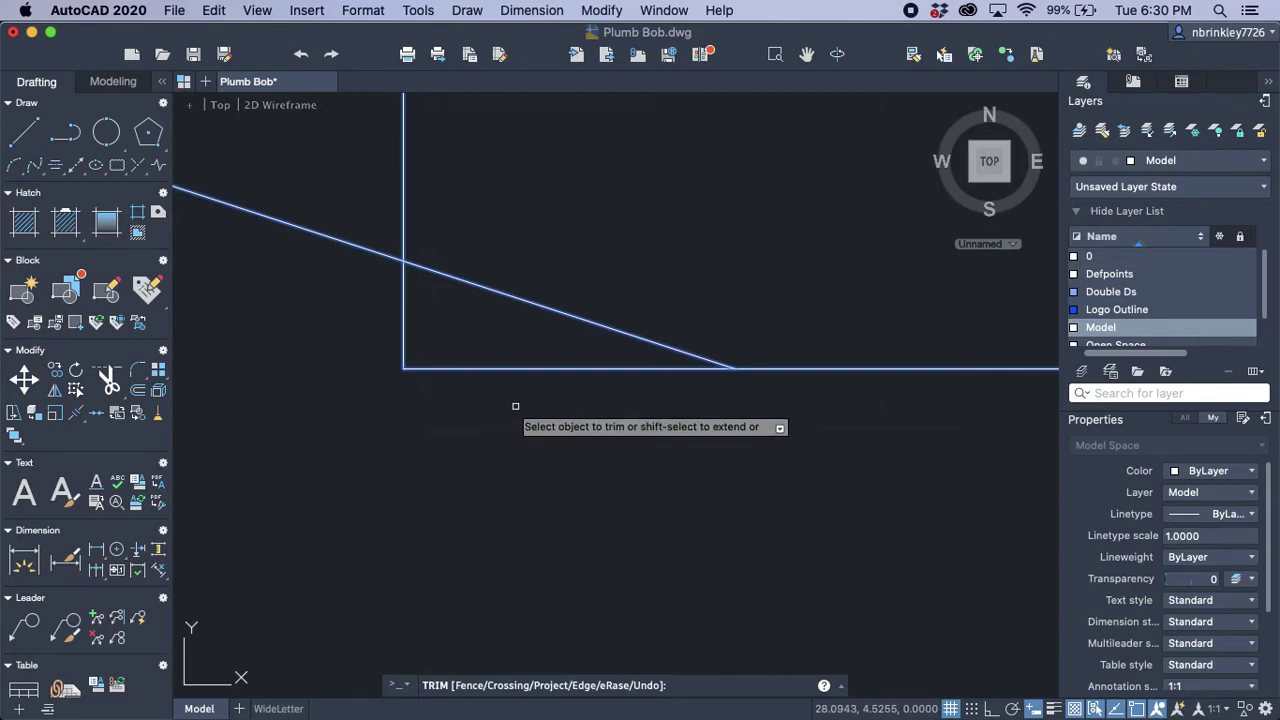
left_click(515, 406)
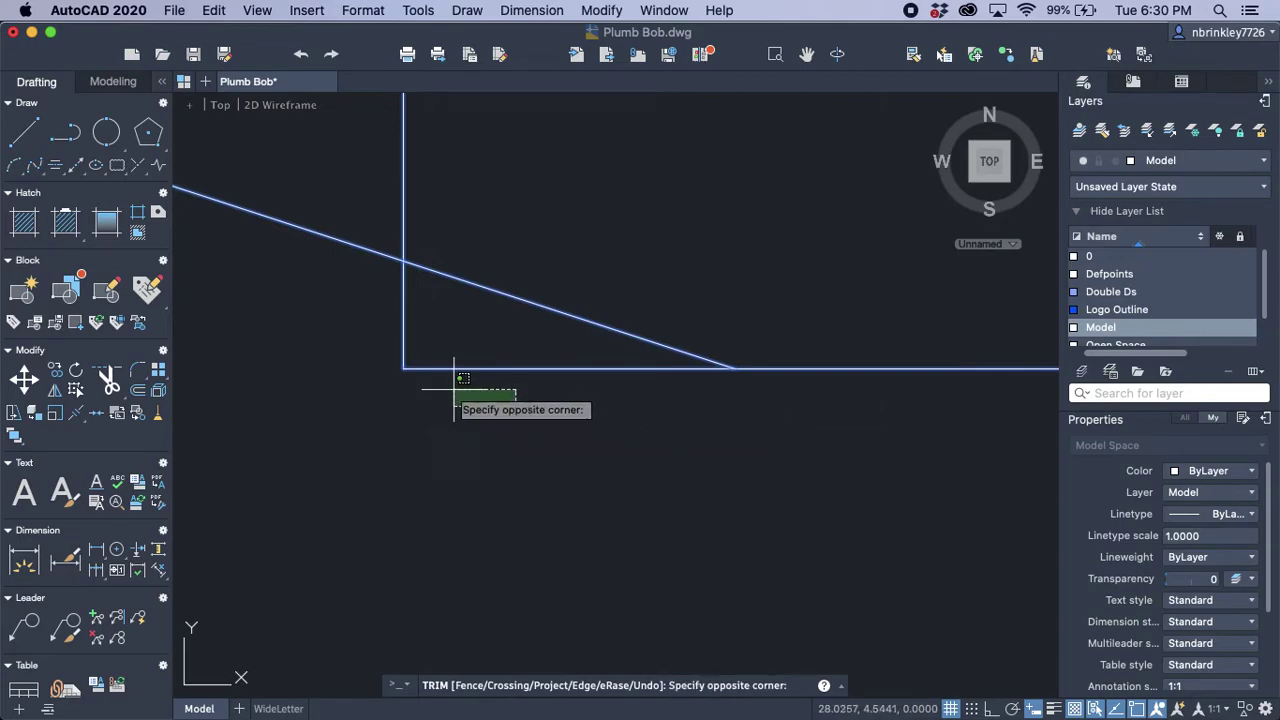
left_click(336, 326)
scroll(341, 348, "down", 7)
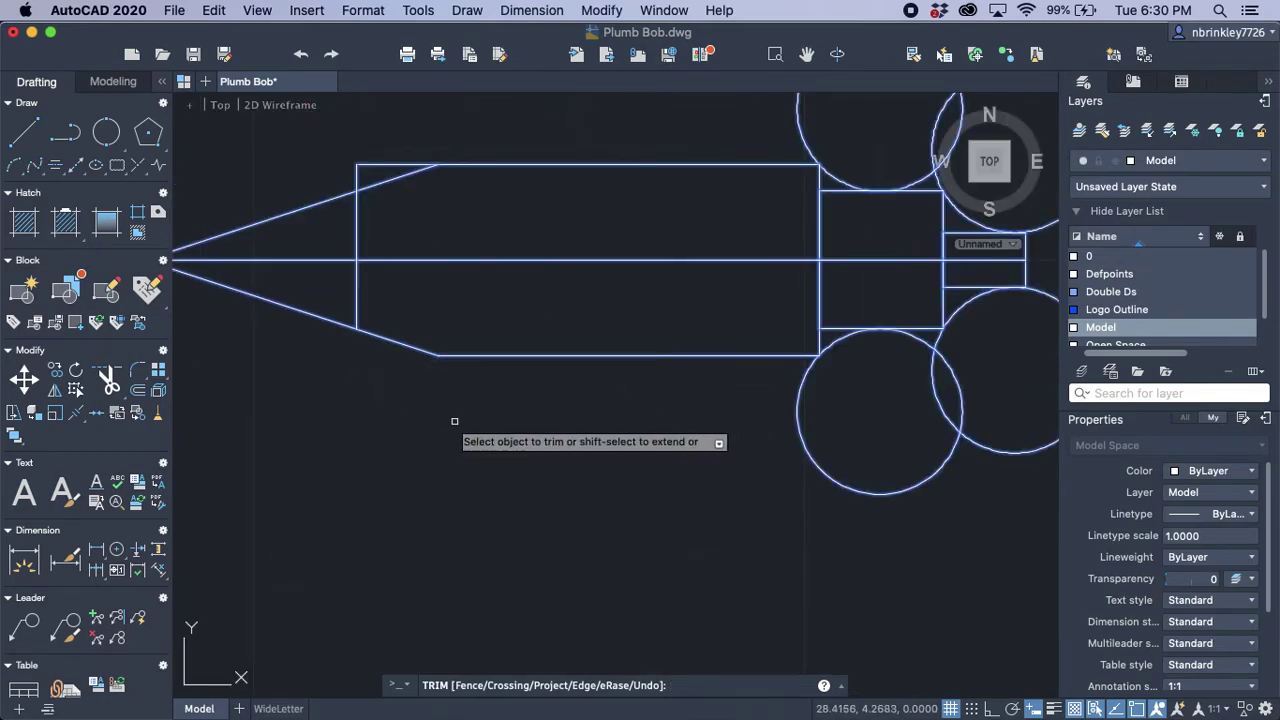
scroll(362, 150, "up", 7)
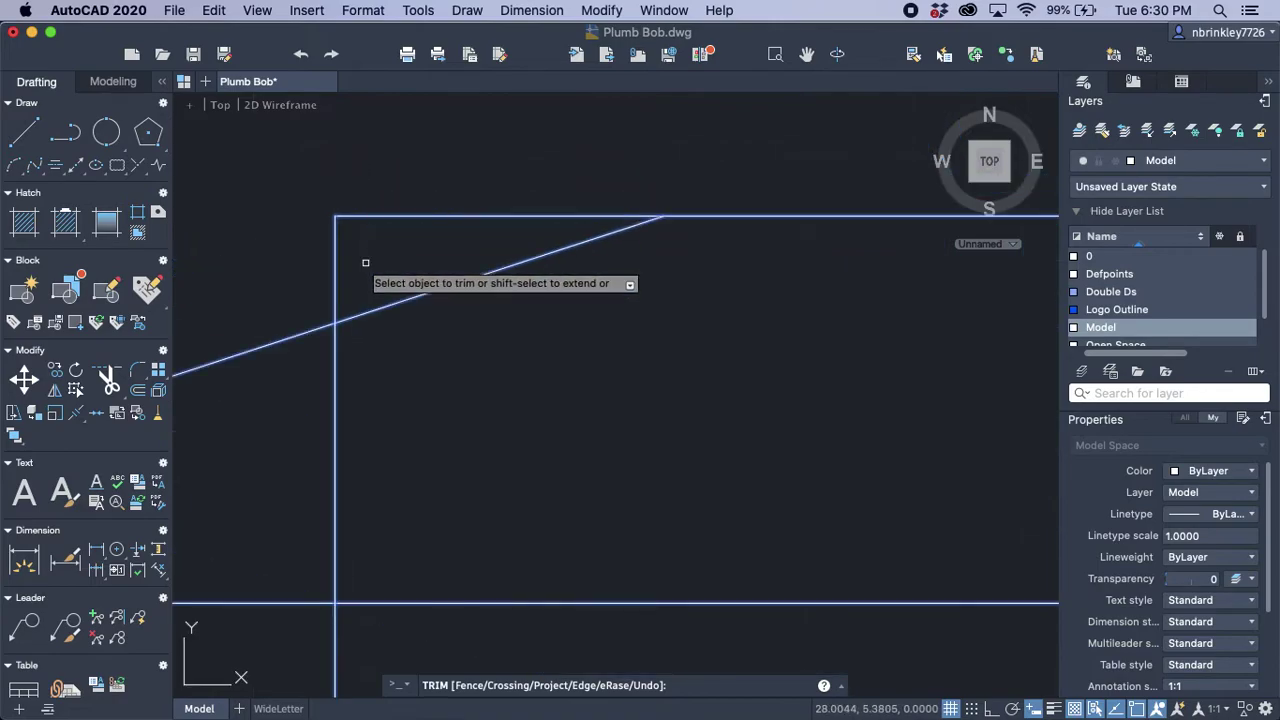
left_click(365, 262)
left_click(272, 185)
Step: Trim away the outer portions of the four .75 circles above and below the neck, leaving the curves against the stepped end
scroll(263, 165, "down", 8)
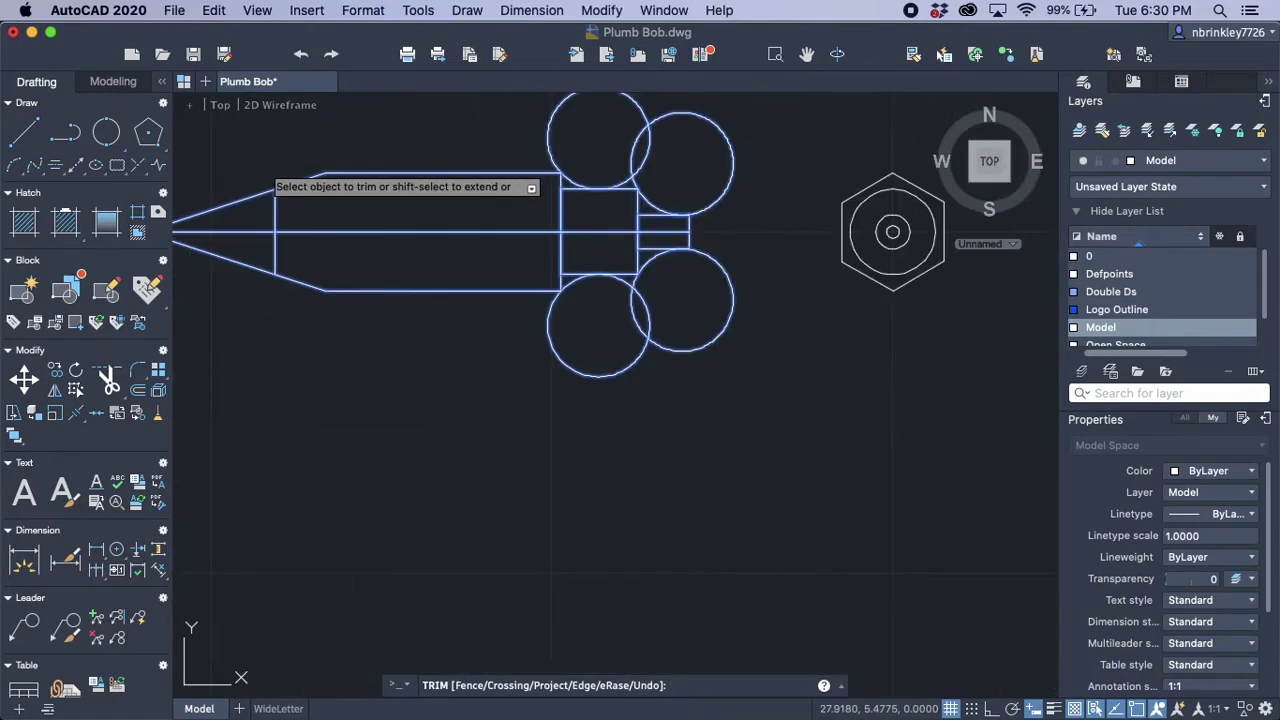
left_click(758, 153)
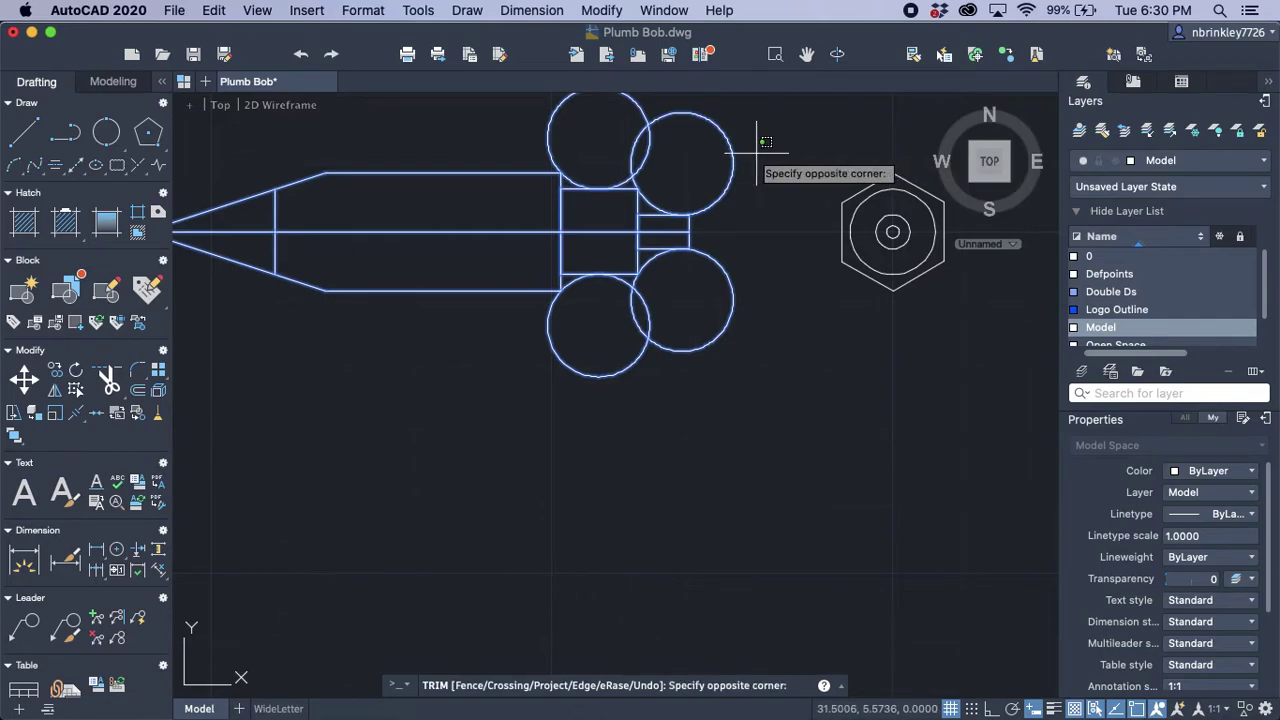
left_click(620, 102)
left_click(728, 372)
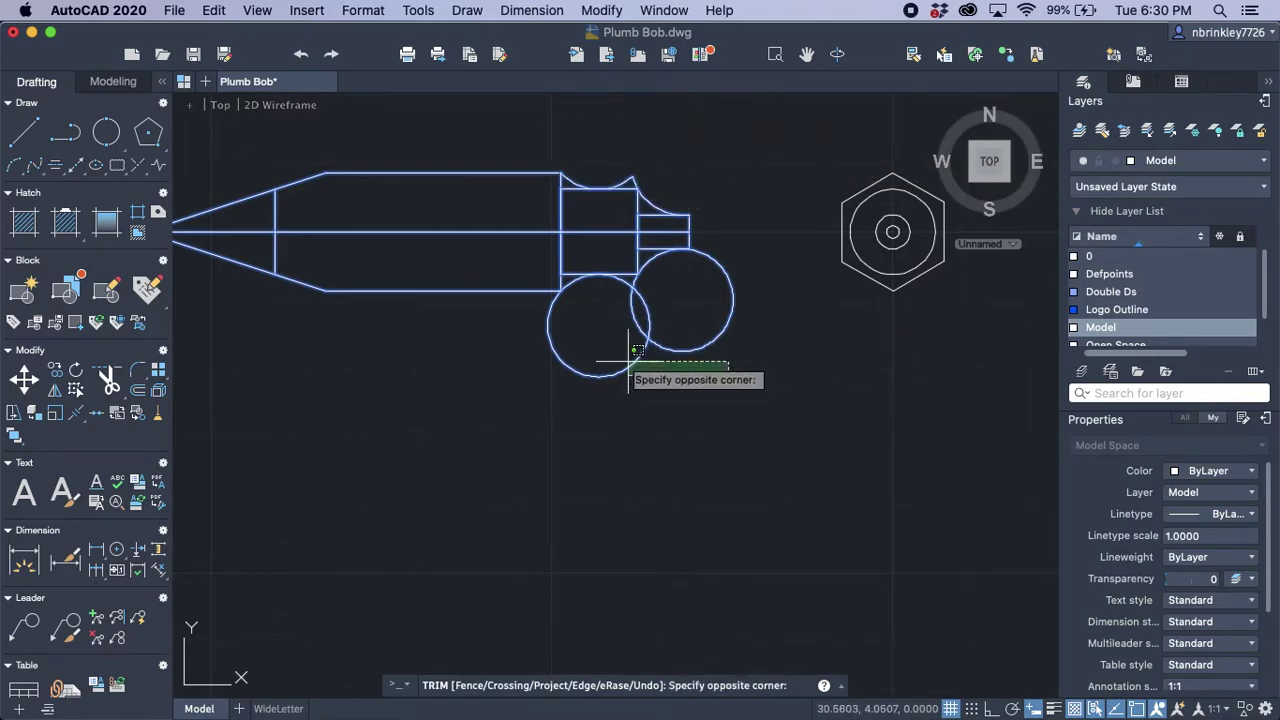
left_click(598, 338)
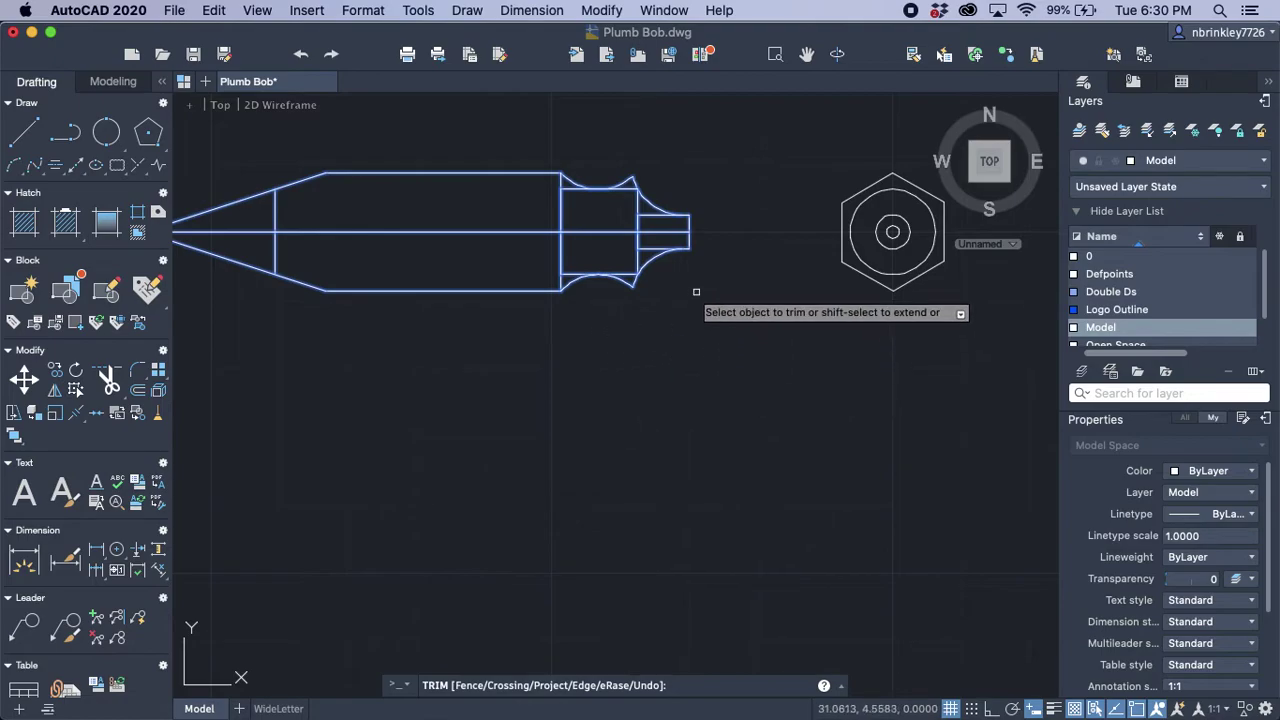
Step: Trim off the pointed arc remnants beyond the lower and upper corners of the neck's stepped end
scroll(642, 286, "up", 5)
left_click(615, 268)
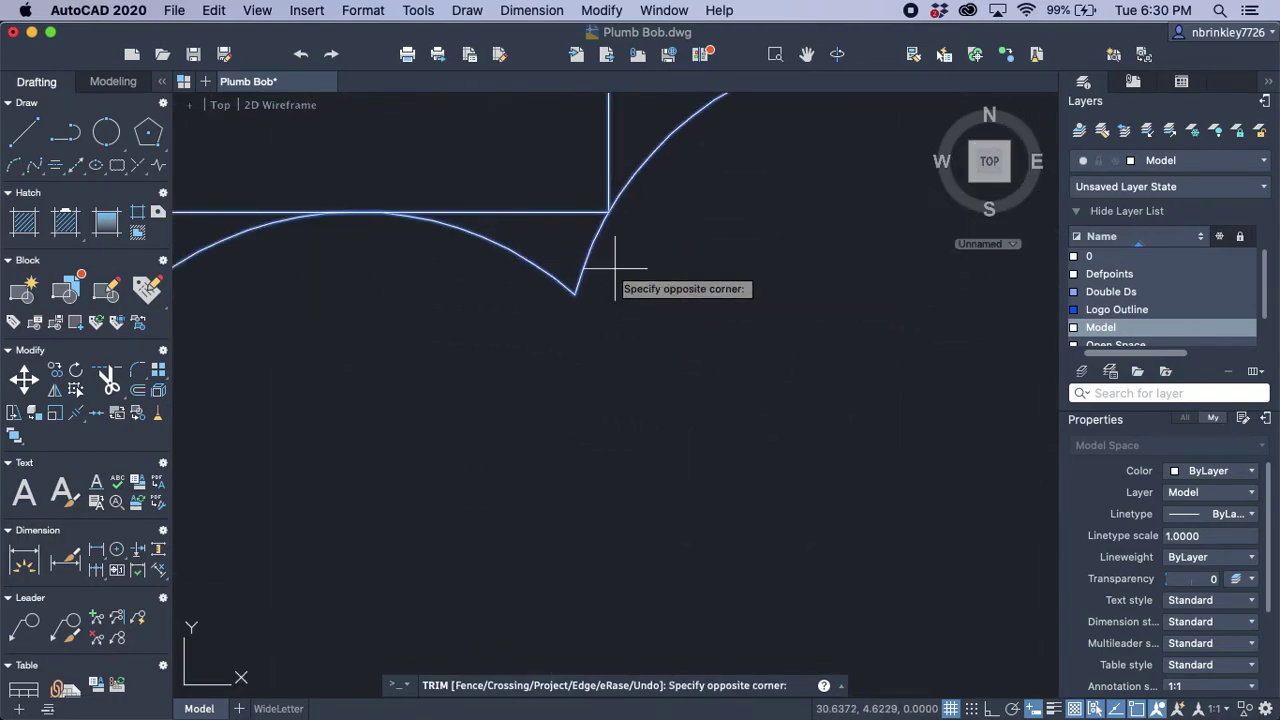
left_click(498, 263)
scroll(560, 286, "down", 5)
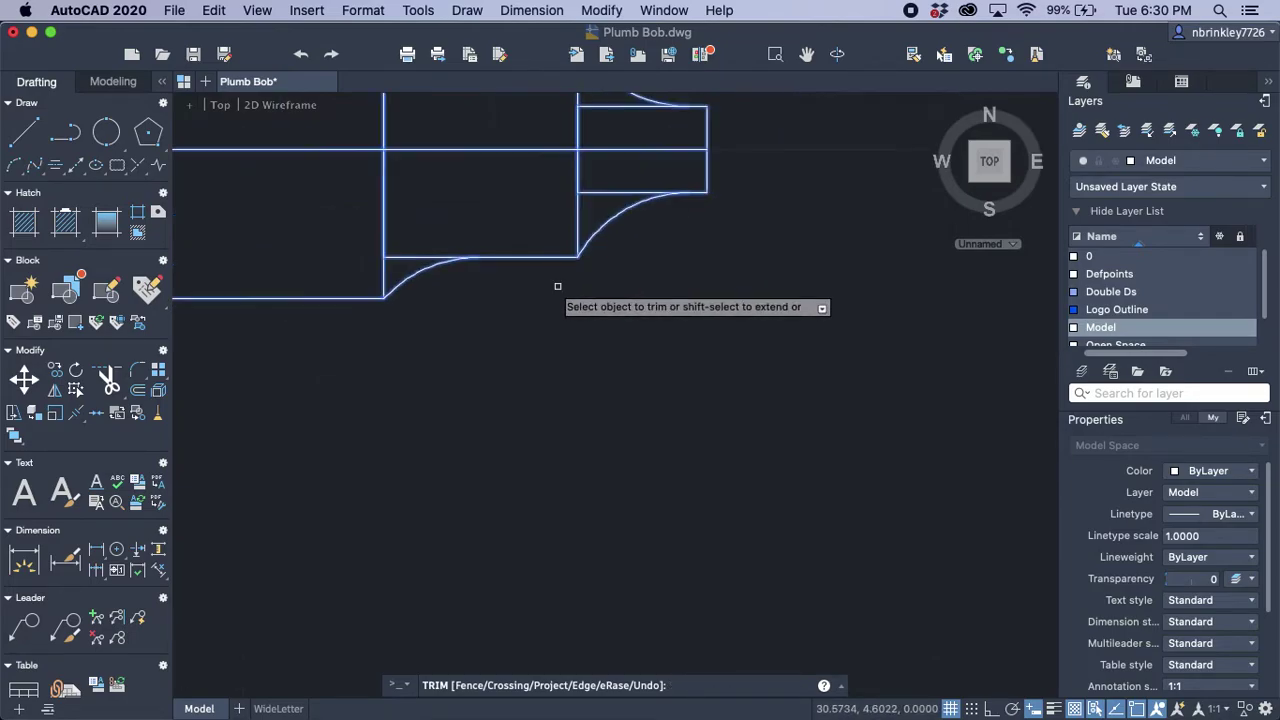
scroll(562, 101, "up", 5)
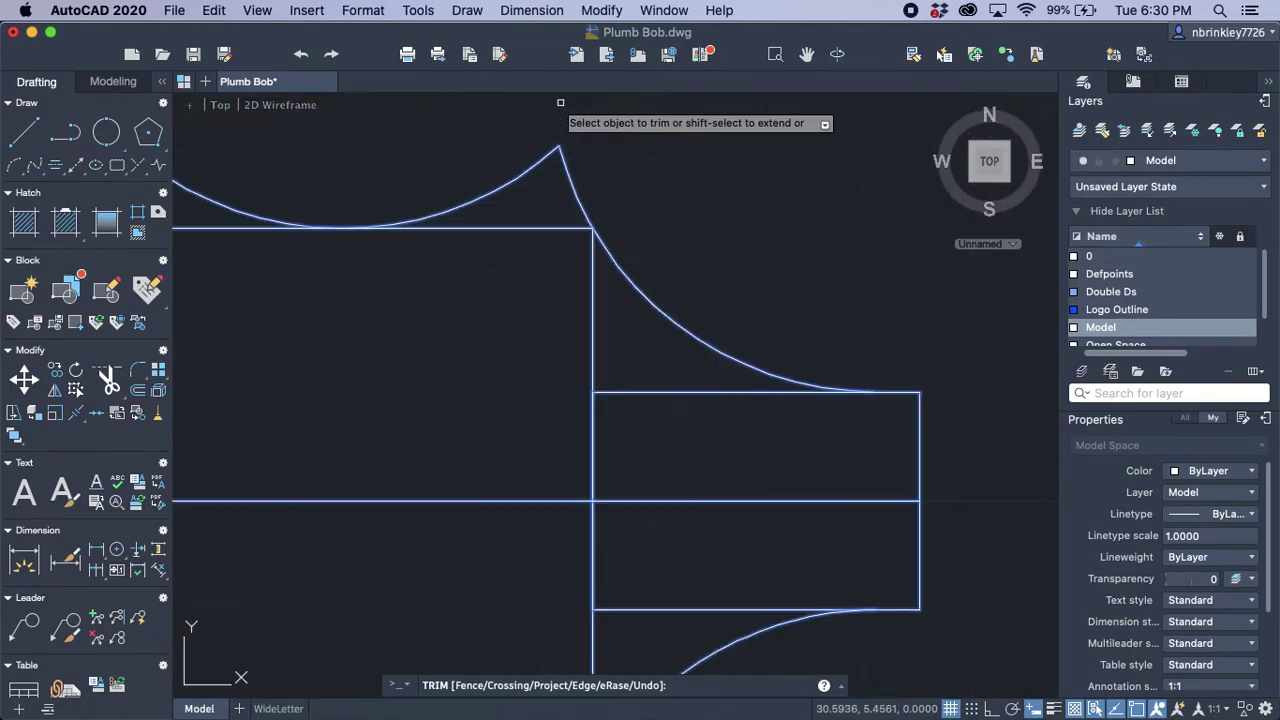
left_click(600, 175)
left_click(505, 122)
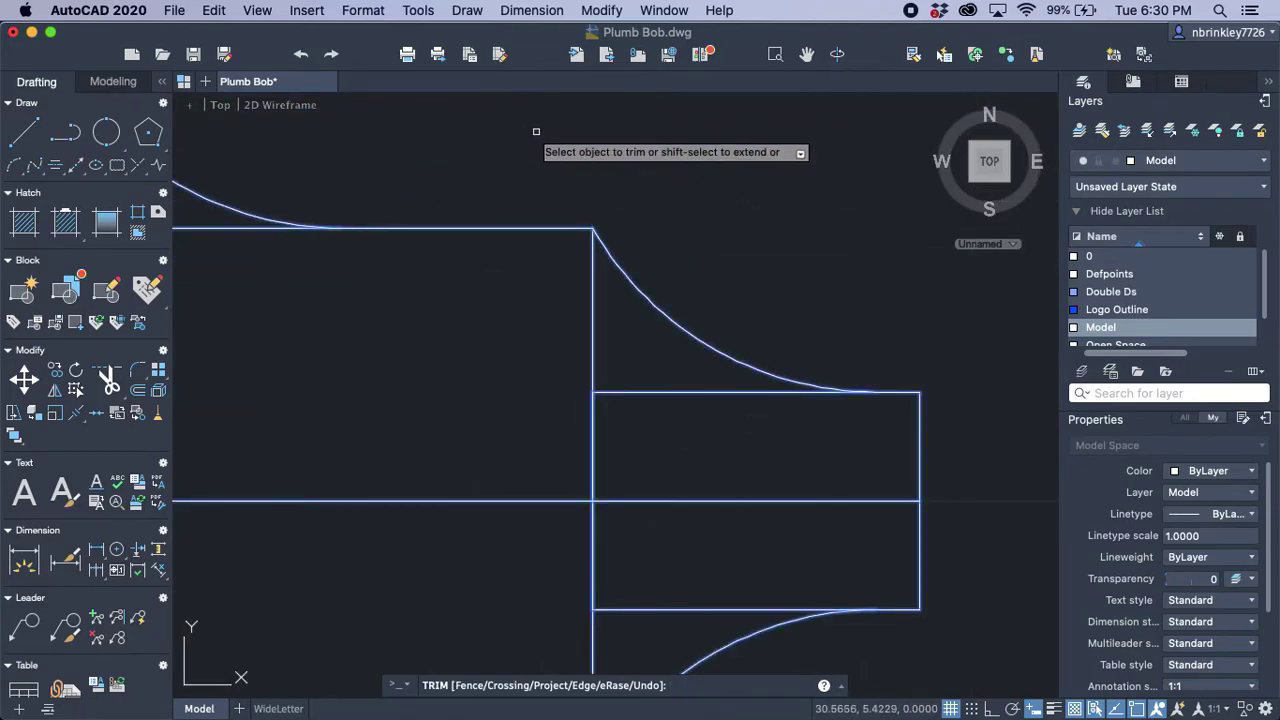
scroll(633, 175, "down", 2)
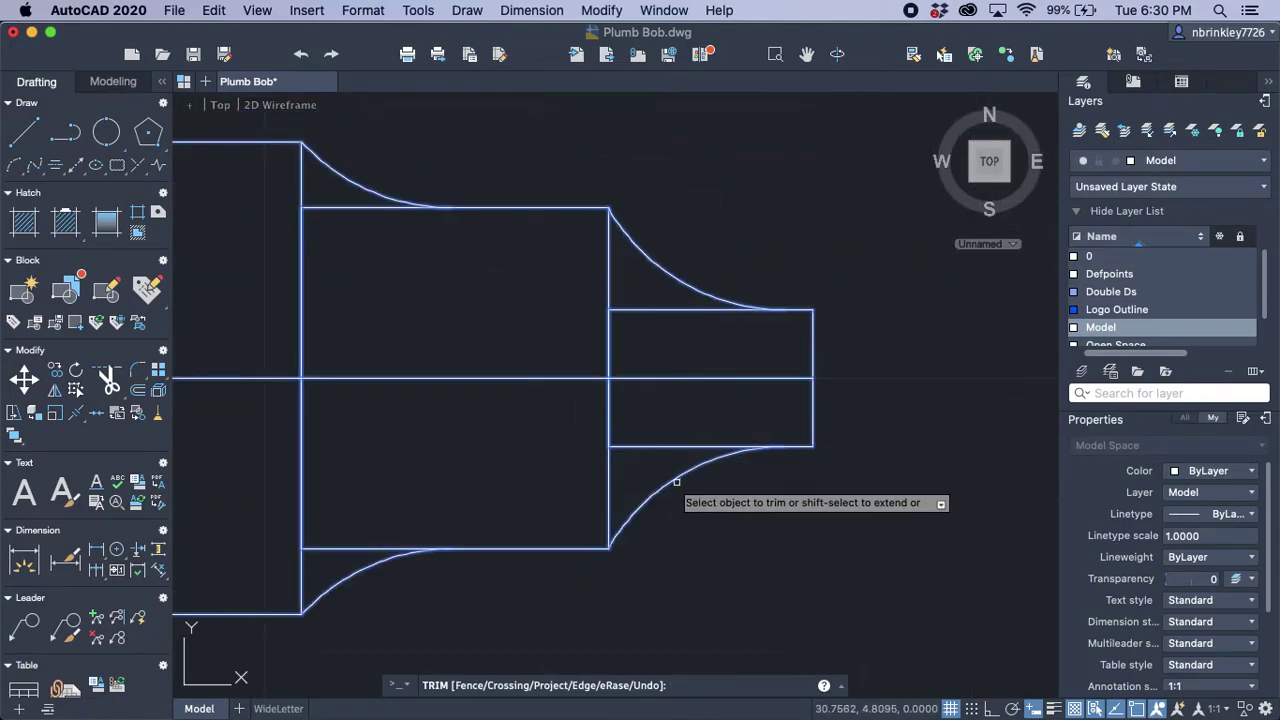
Step: Trim the interior line segments where the neck meets the narrow stepped end
left_click(627, 483)
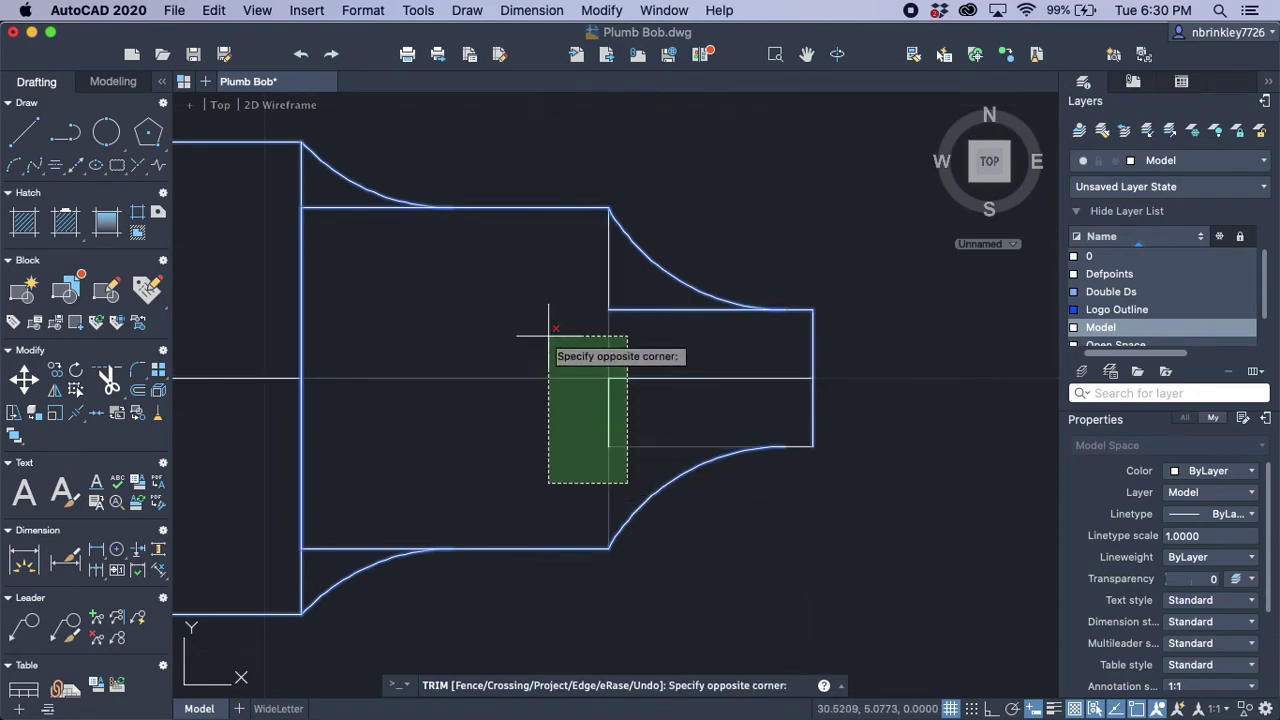
left_click(518, 259)
scroll(520, 288, "down", 2)
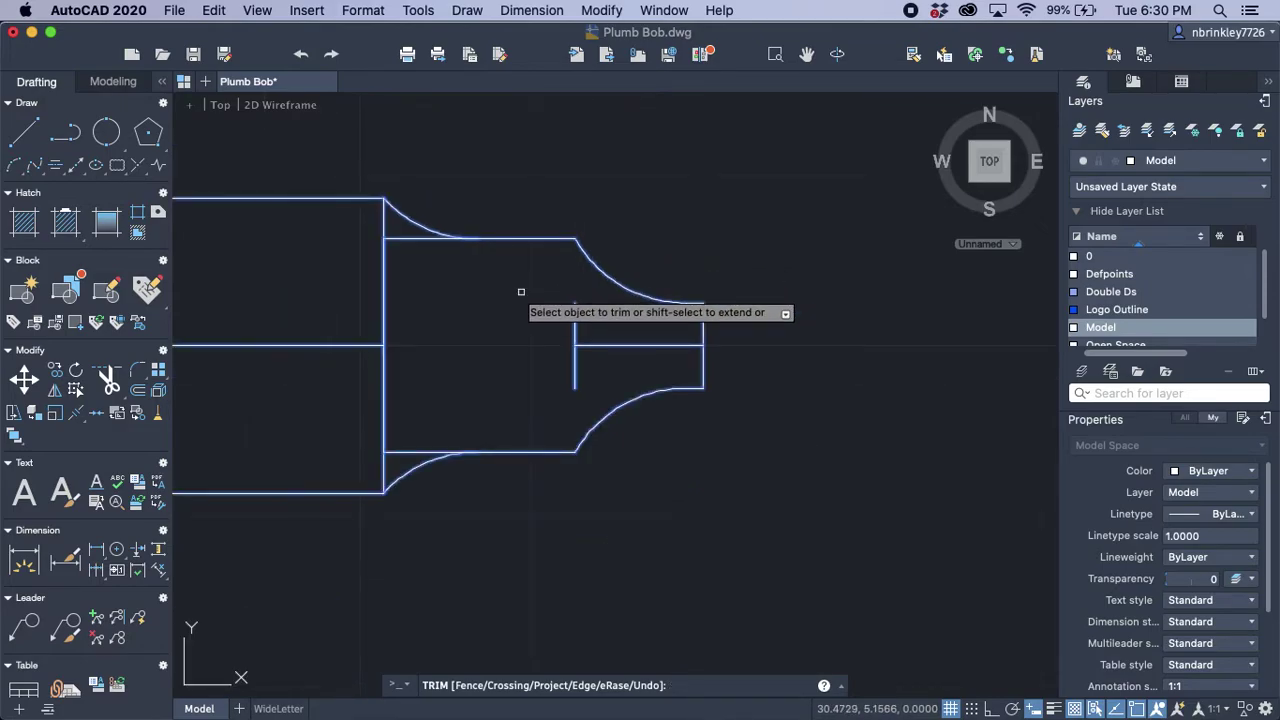
Step: Trim the interior lines where the body meets the neck, including the centerline through the body, and end the trimming
middle_click_drag(379, 442, 709, 444)
scroll(712, 446, "up", 2)
scroll(712, 446, "down", 1)
left_click(785, 440)
scroll(782, 437, "down", 2)
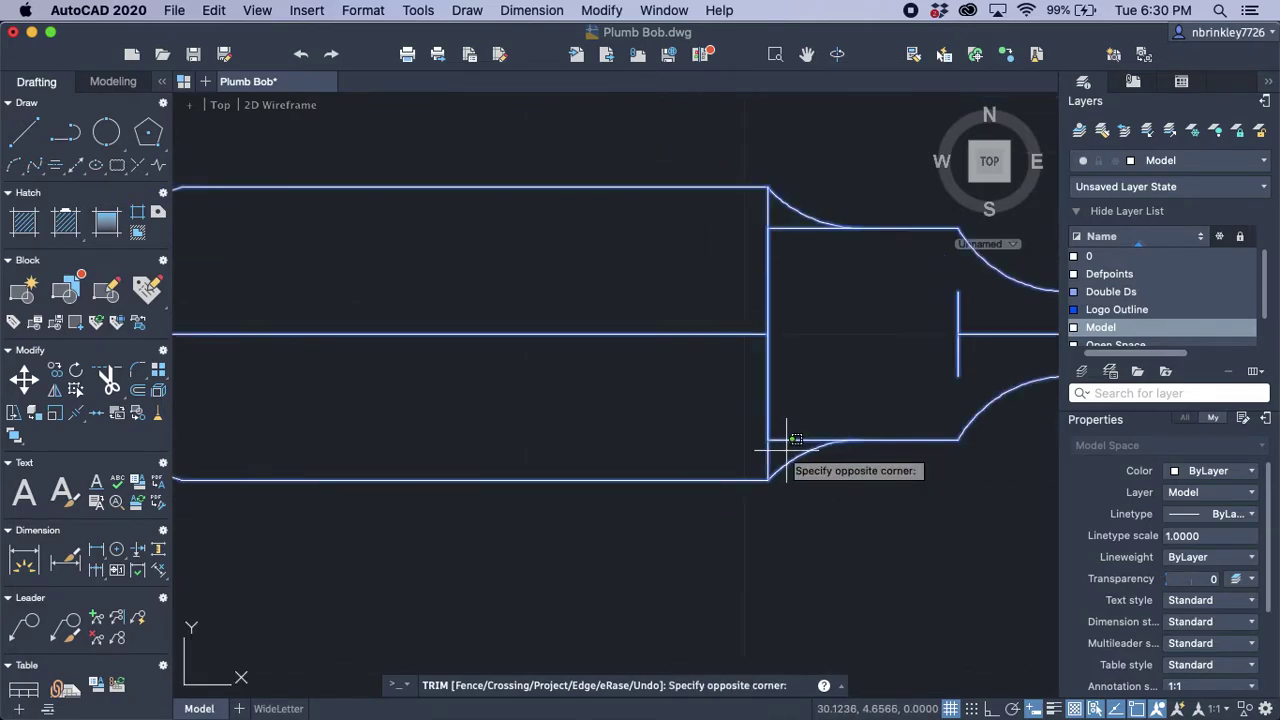
left_click(704, 219)
scroll(539, 285, "down", 3)
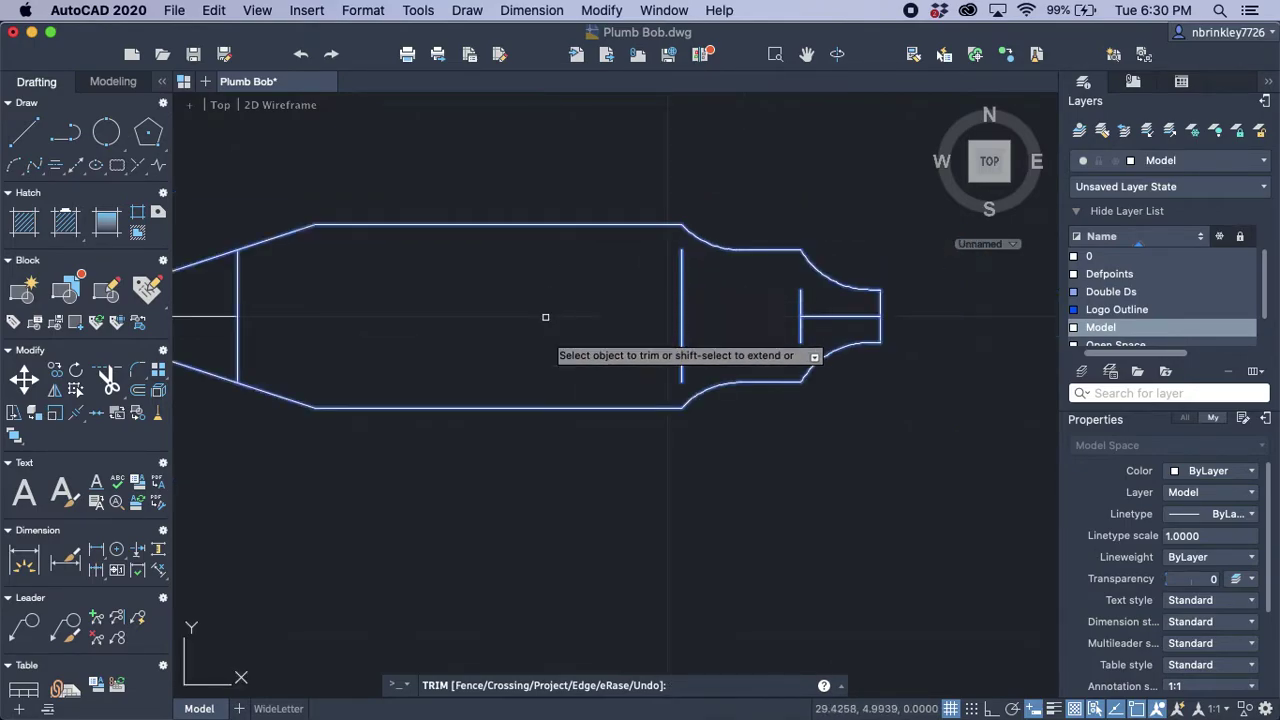
scroll(807, 496, "down", 3)
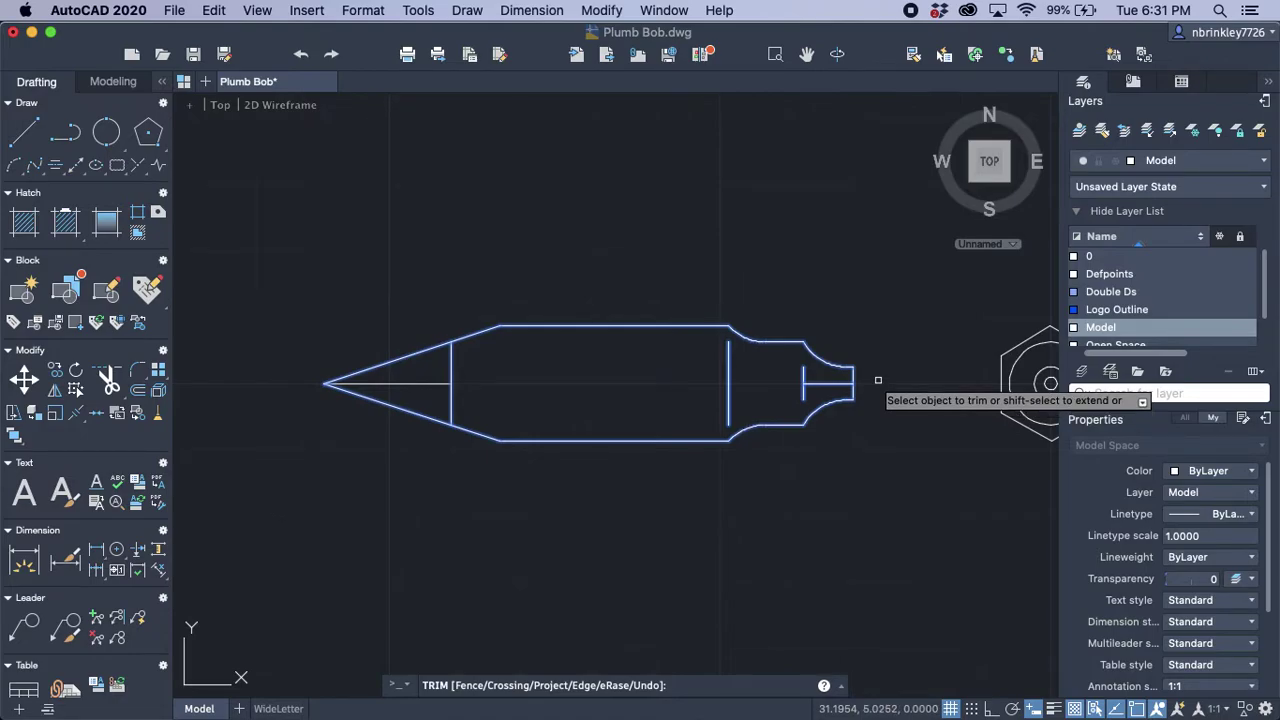
key("Escape")
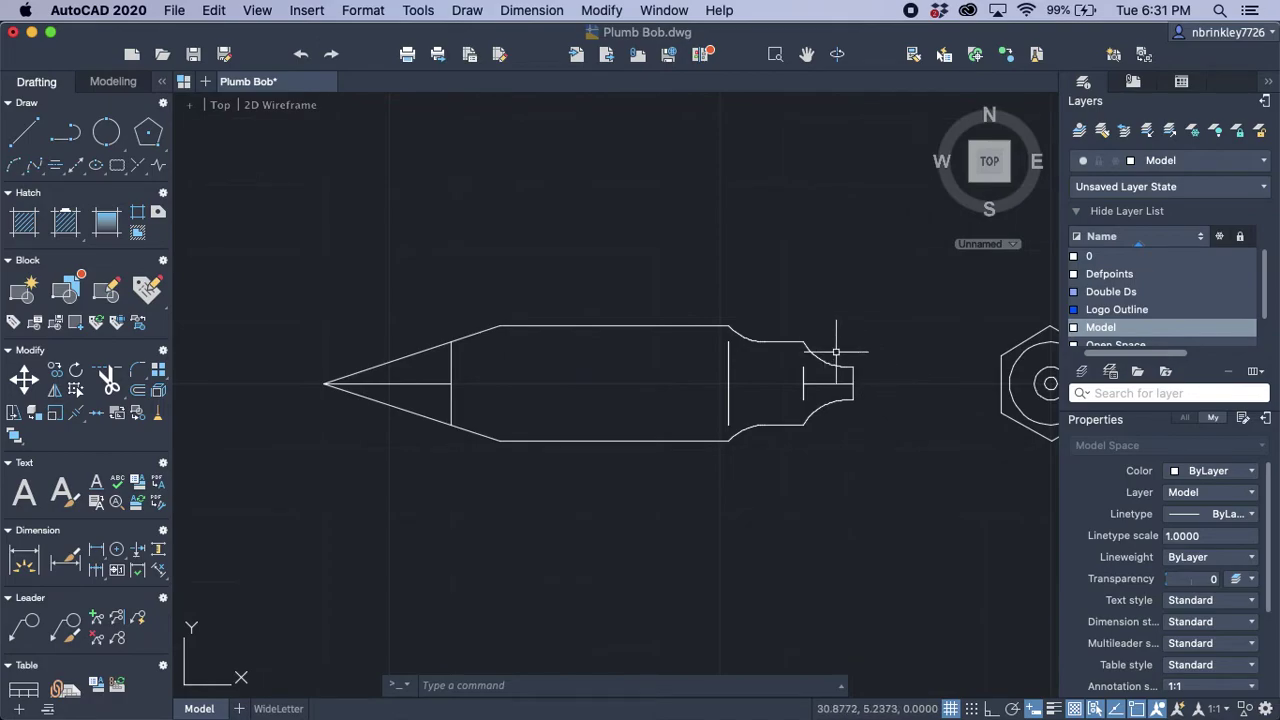
Step: Erase the leftover vertical line pieces and short centerline piece inside the neck and stepped end
scroll(843, 377, "up", 2)
scroll(843, 377, "up", 2)
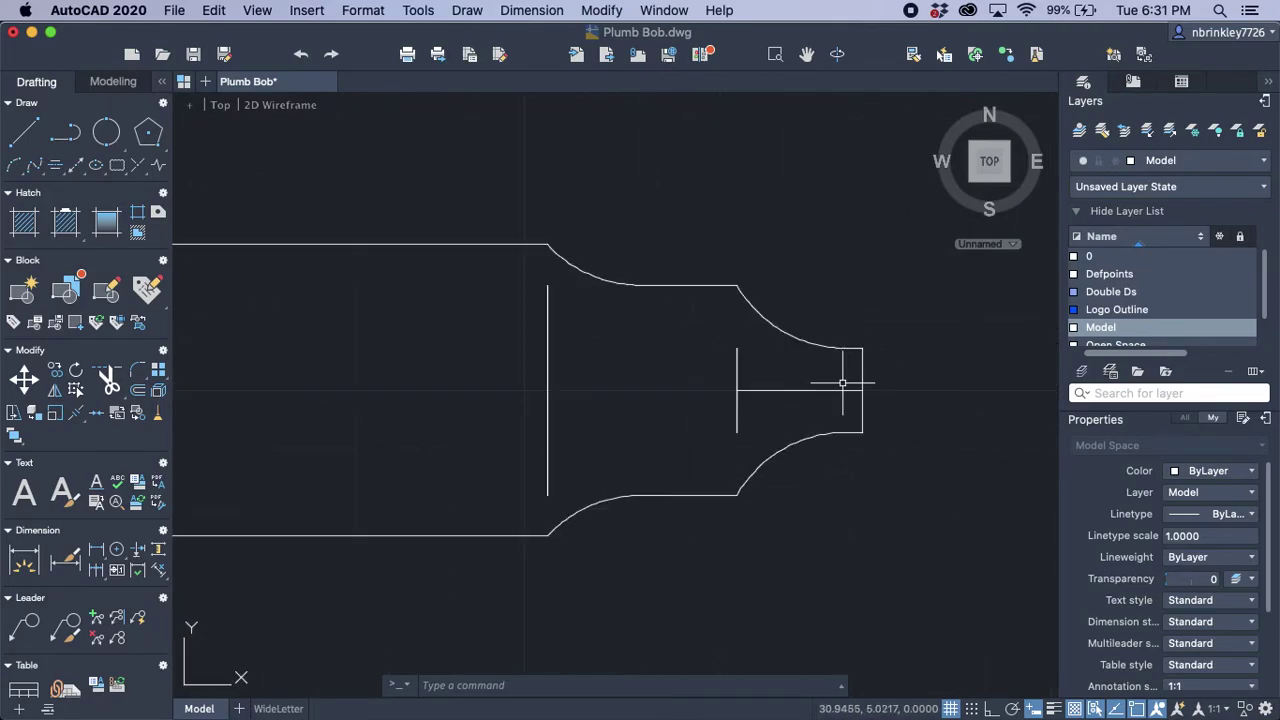
left_click(833, 407)
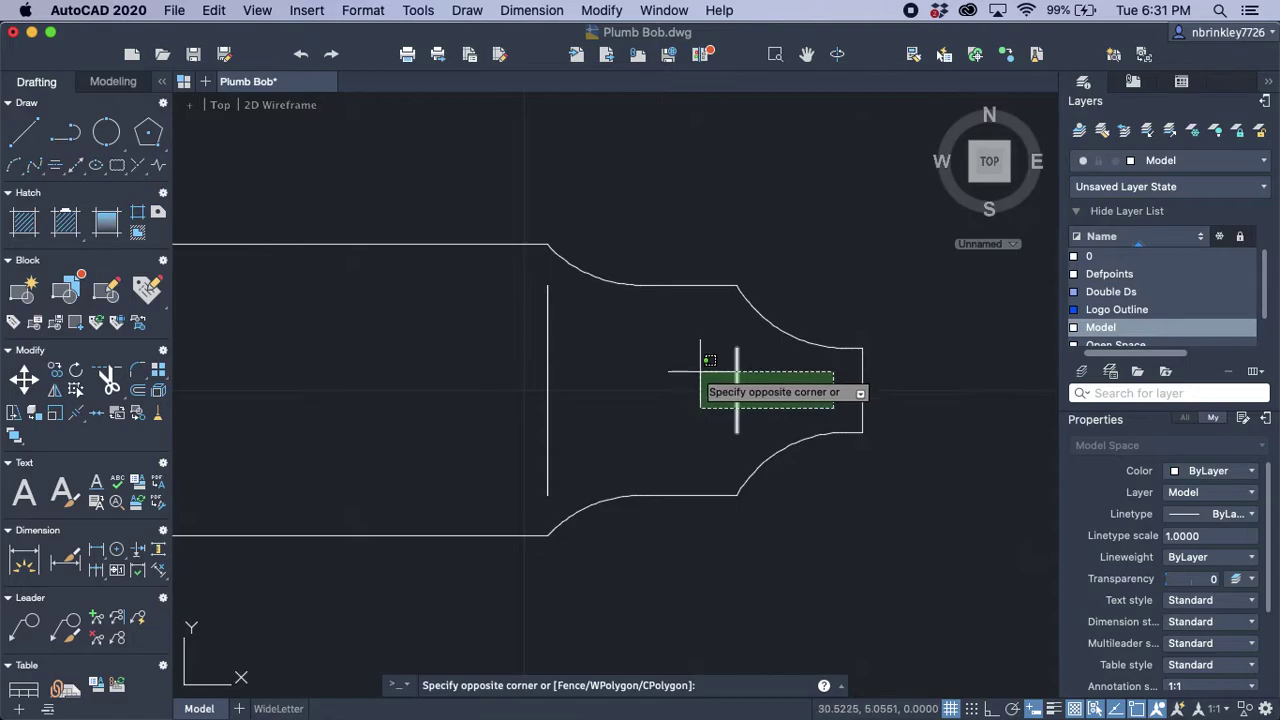
left_click(459, 361)
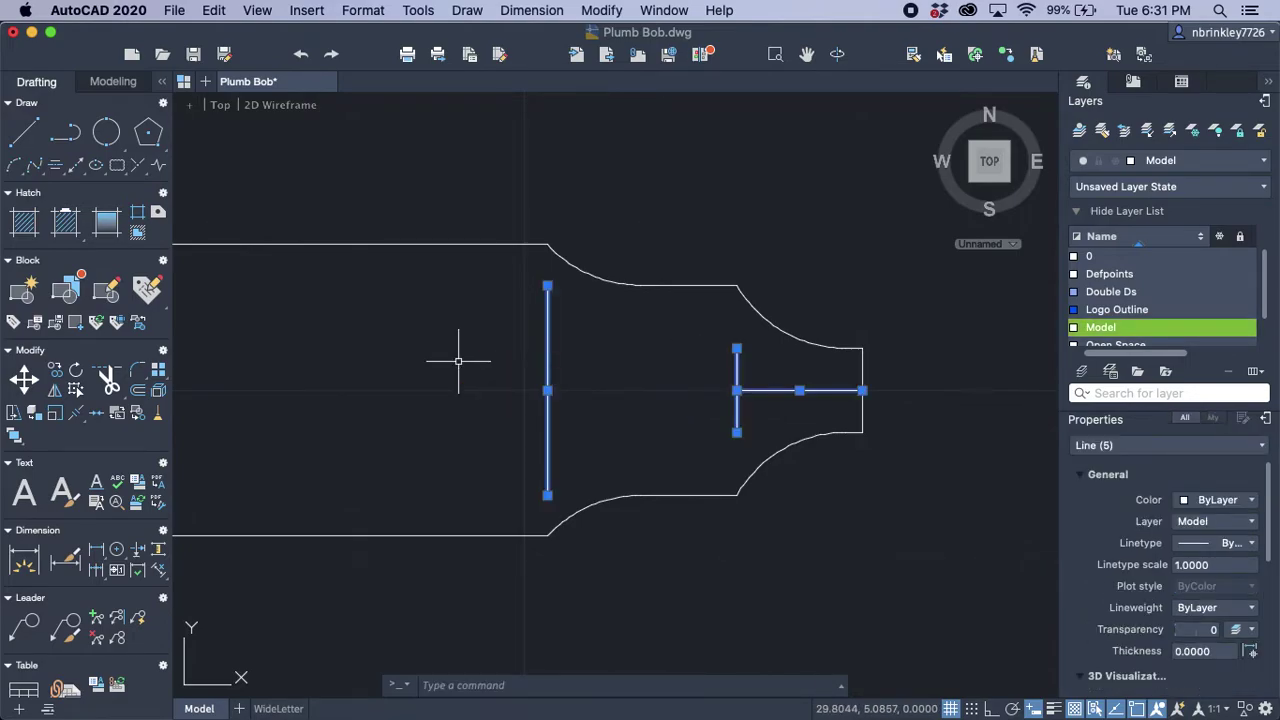
key("Delete")
scroll(491, 371, "down", 4)
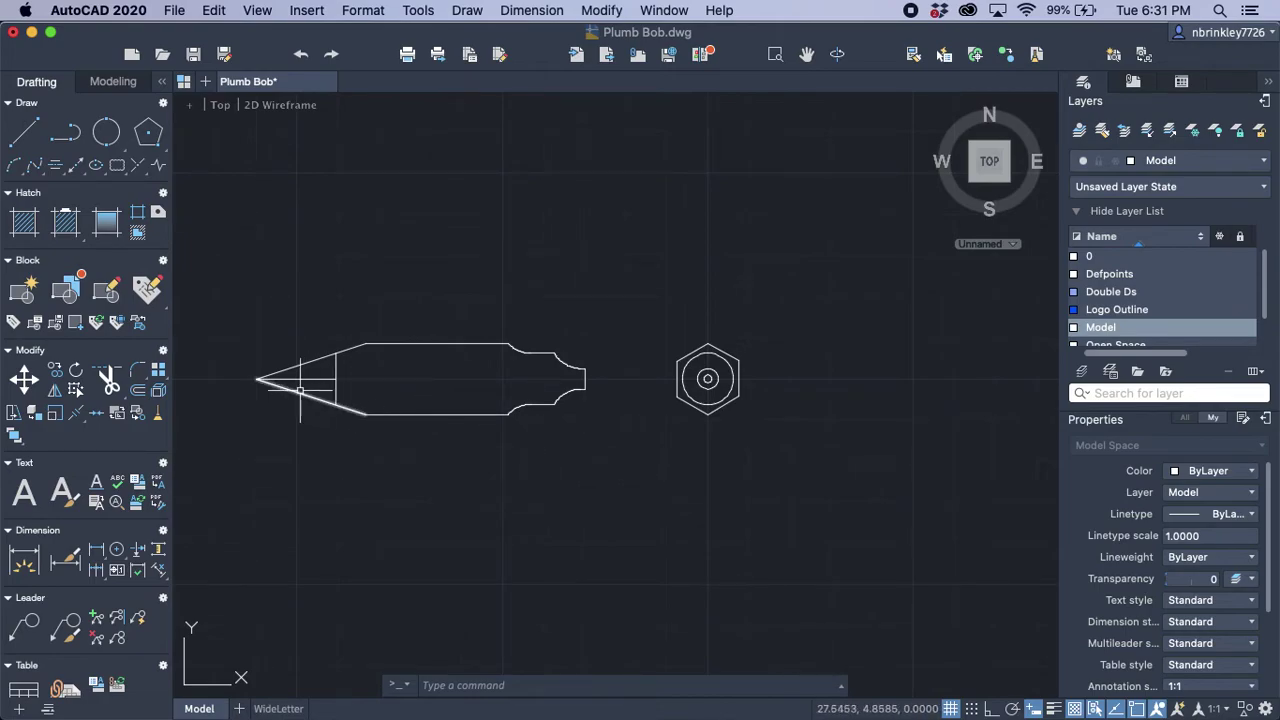
Step: Erase the leftover vertical line and centerline piece inside the plumb bob's point
scroll(297, 386, "up", 4)
left_click(478, 416)
left_click(410, 338)
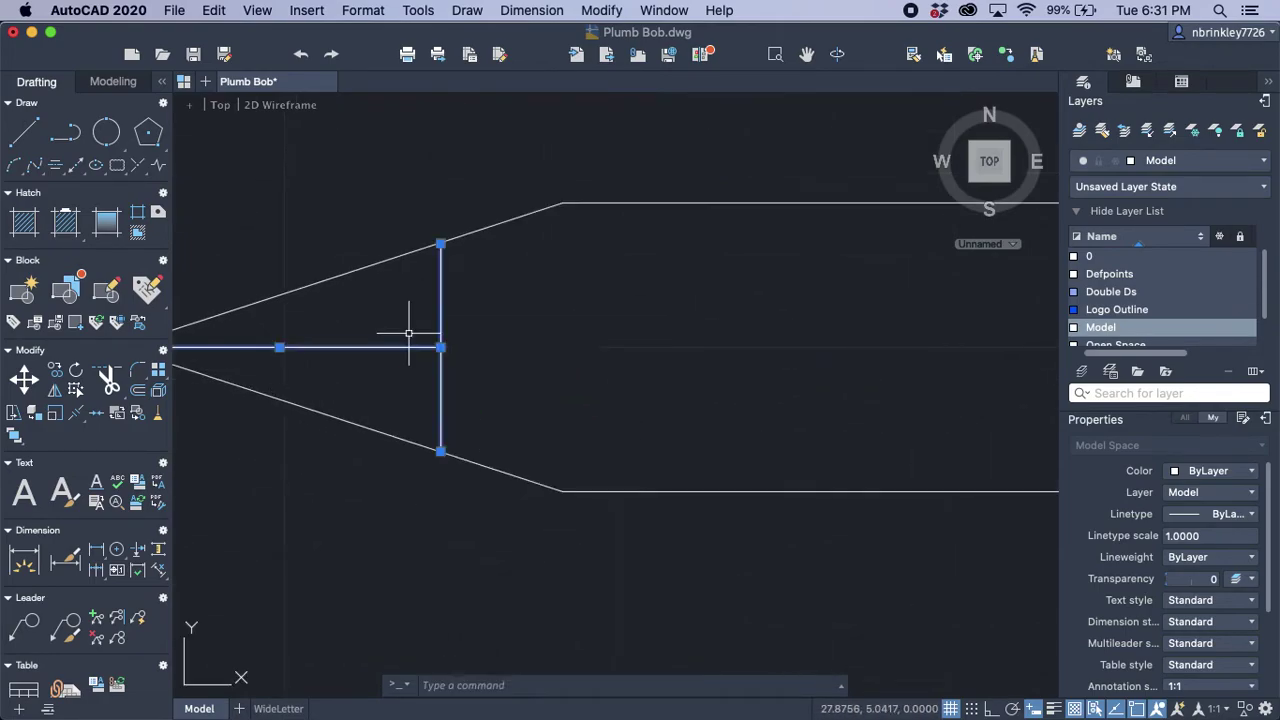
key("Delete")
scroll(408, 333, "down", 5)
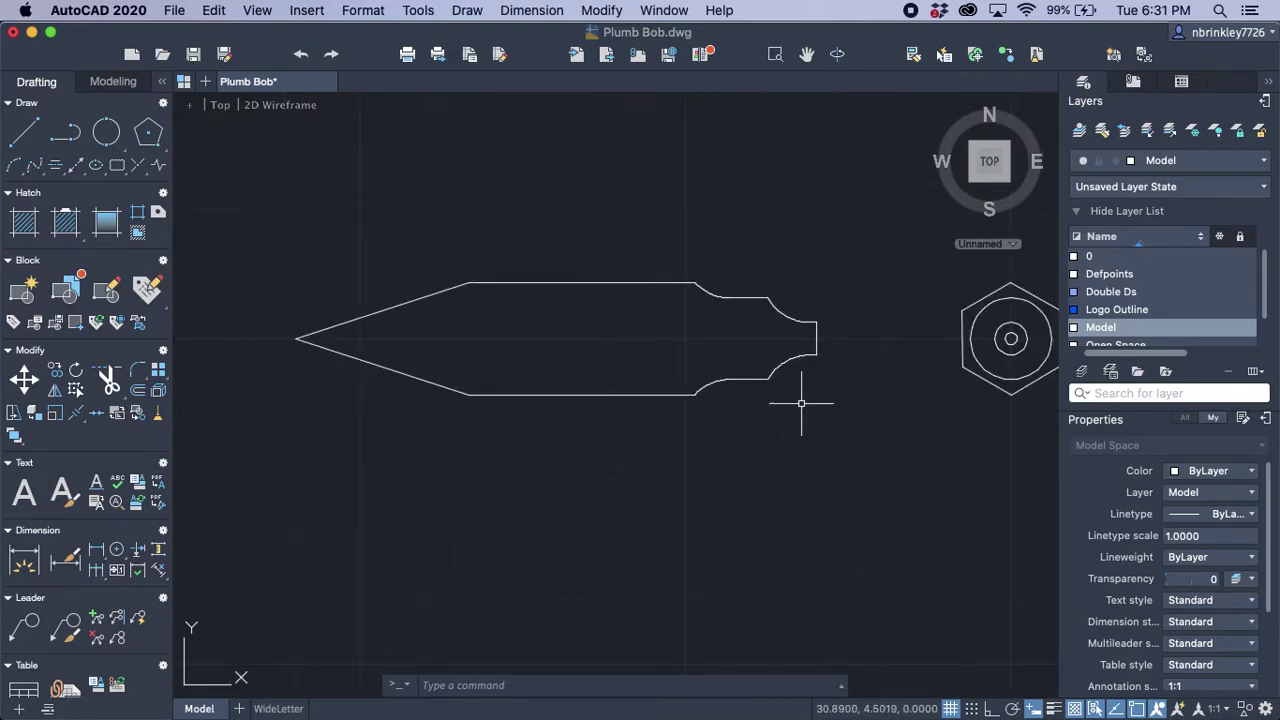
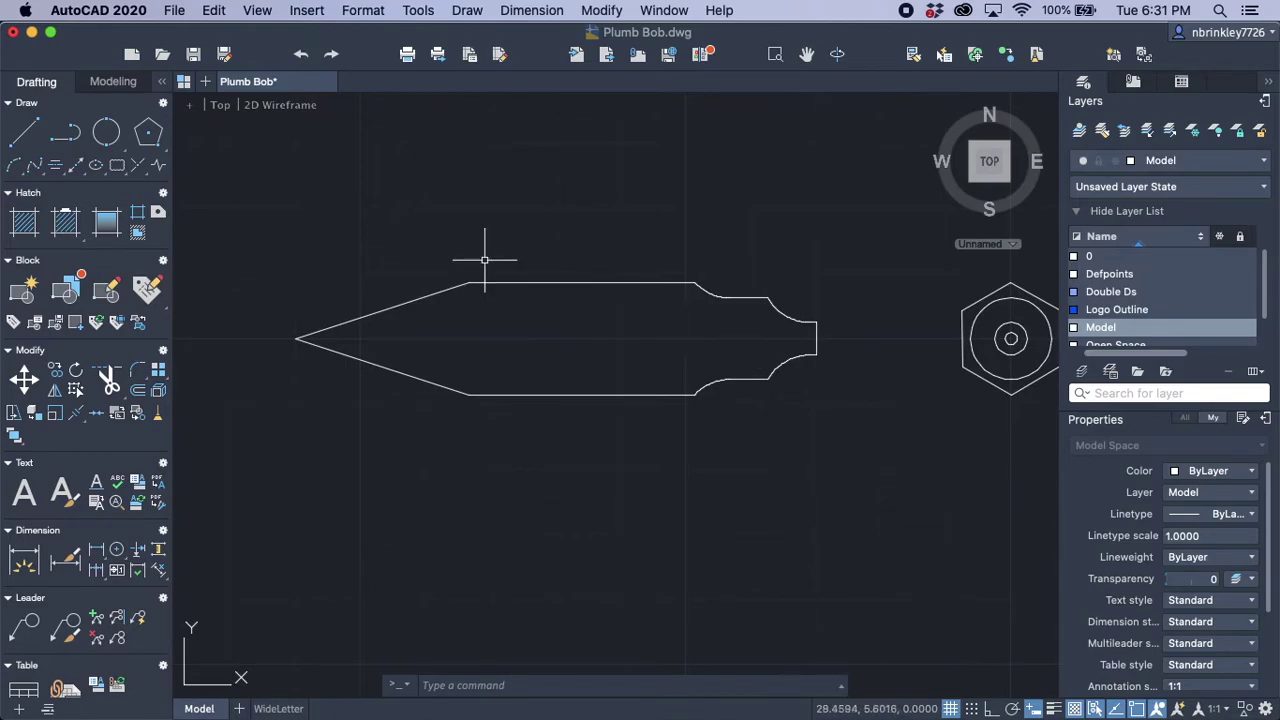
Step: Draw a .625 construction line at 180° from the midpoint of the narrow end's vertical edge into the neck
left_click(22, 140)
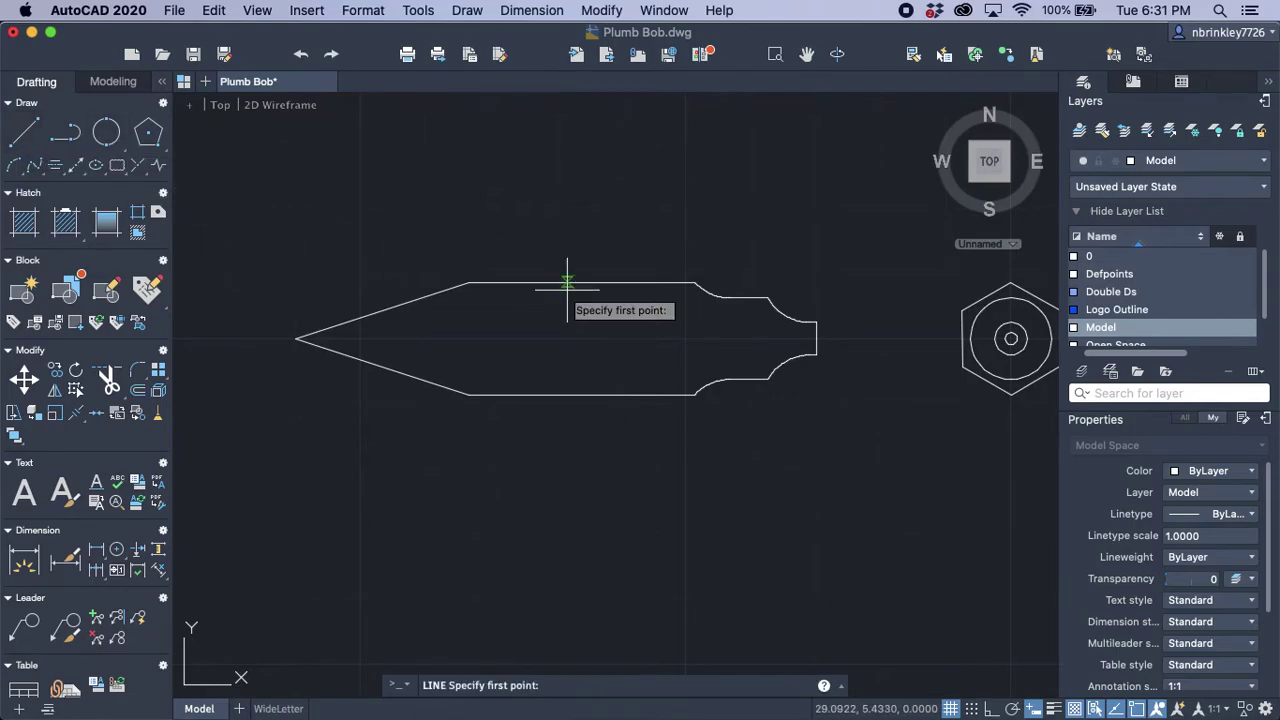
scroll(857, 373, "up", 3)
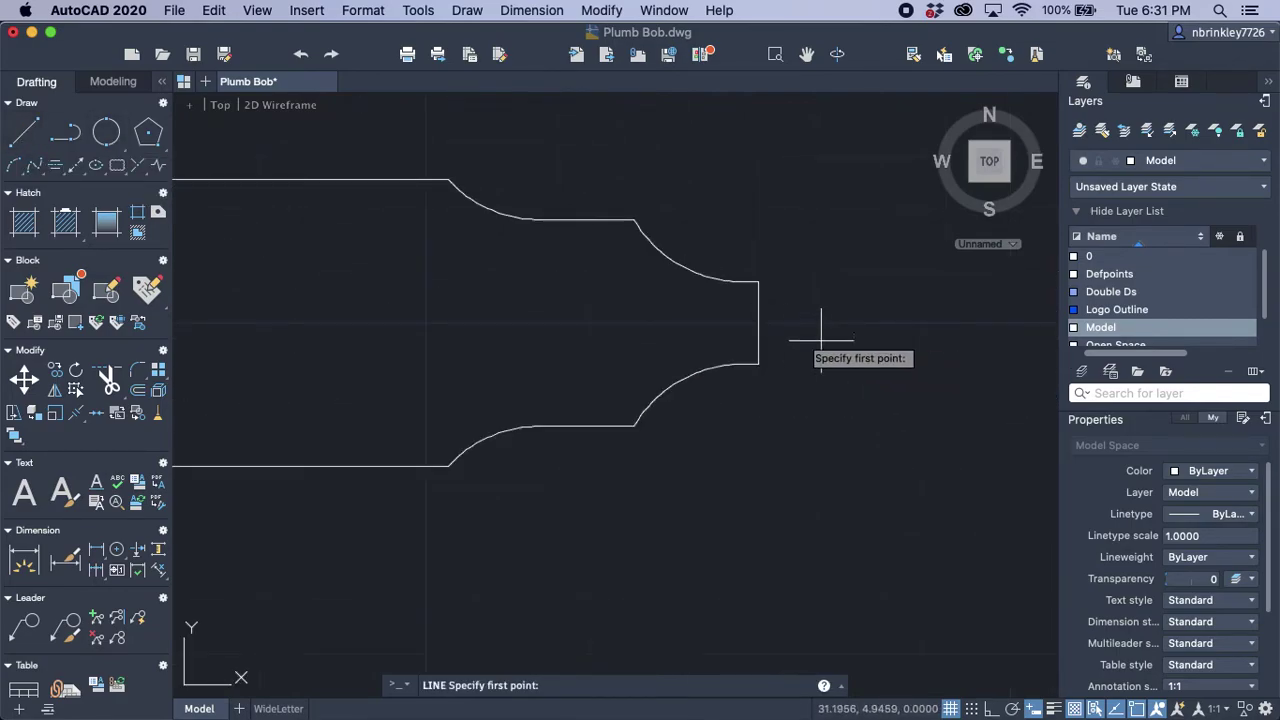
left_click(758, 323)
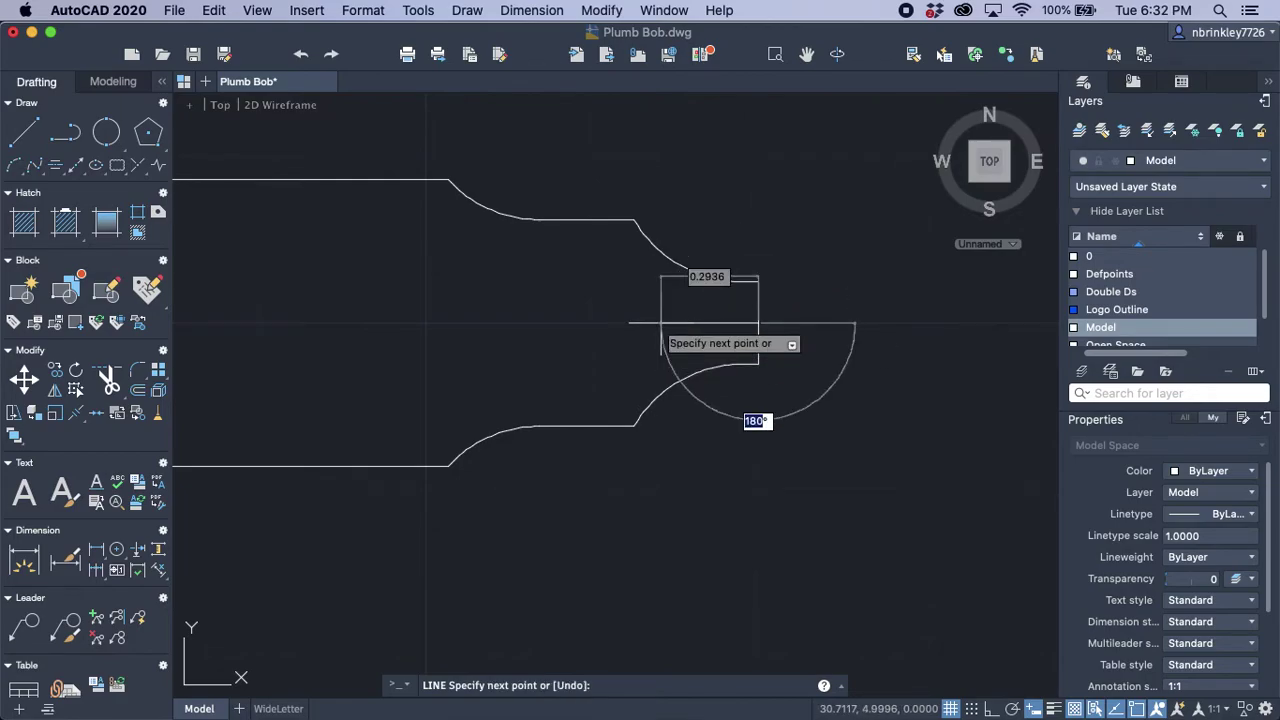
type("180")
key("Tab")
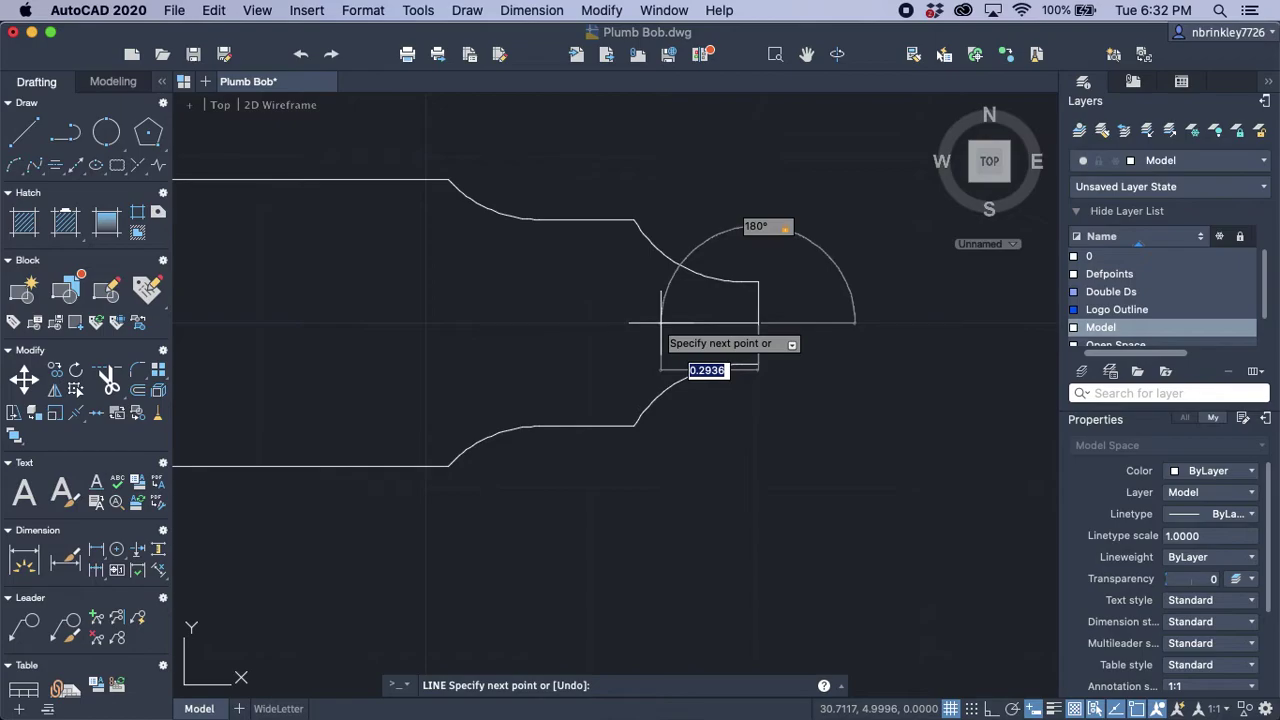
type(".625")
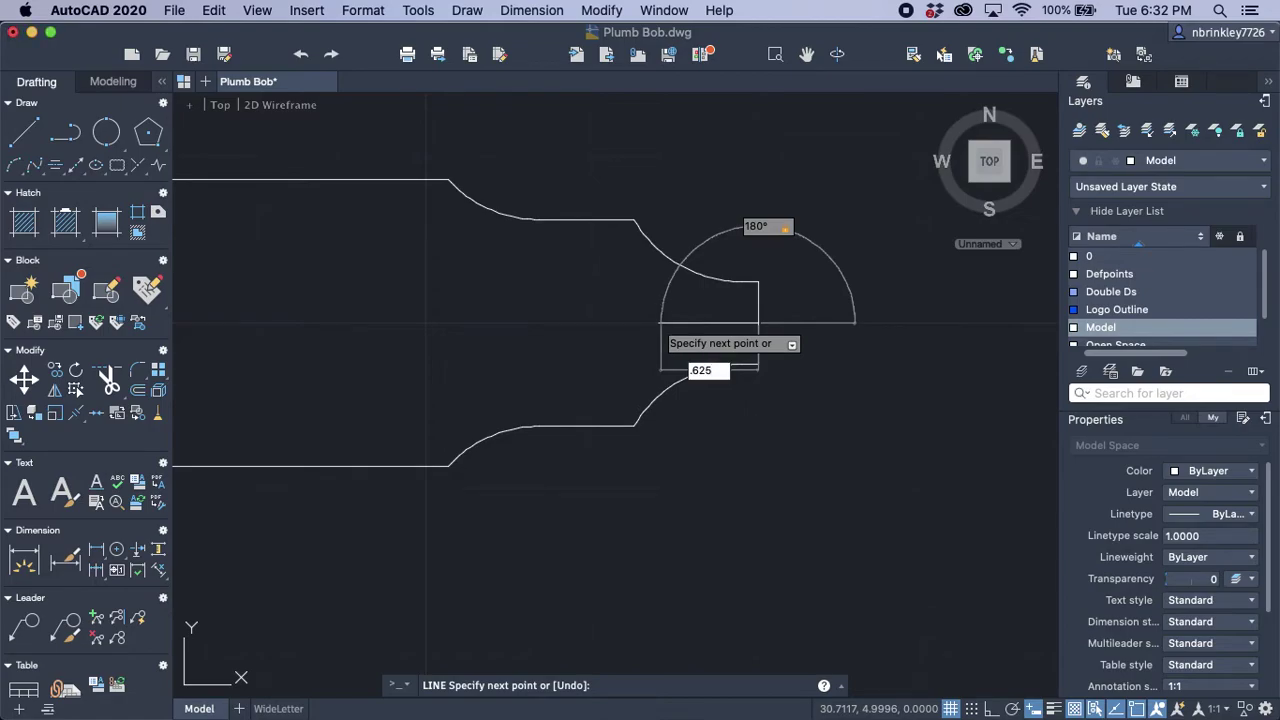
key("Return")
key("Return")
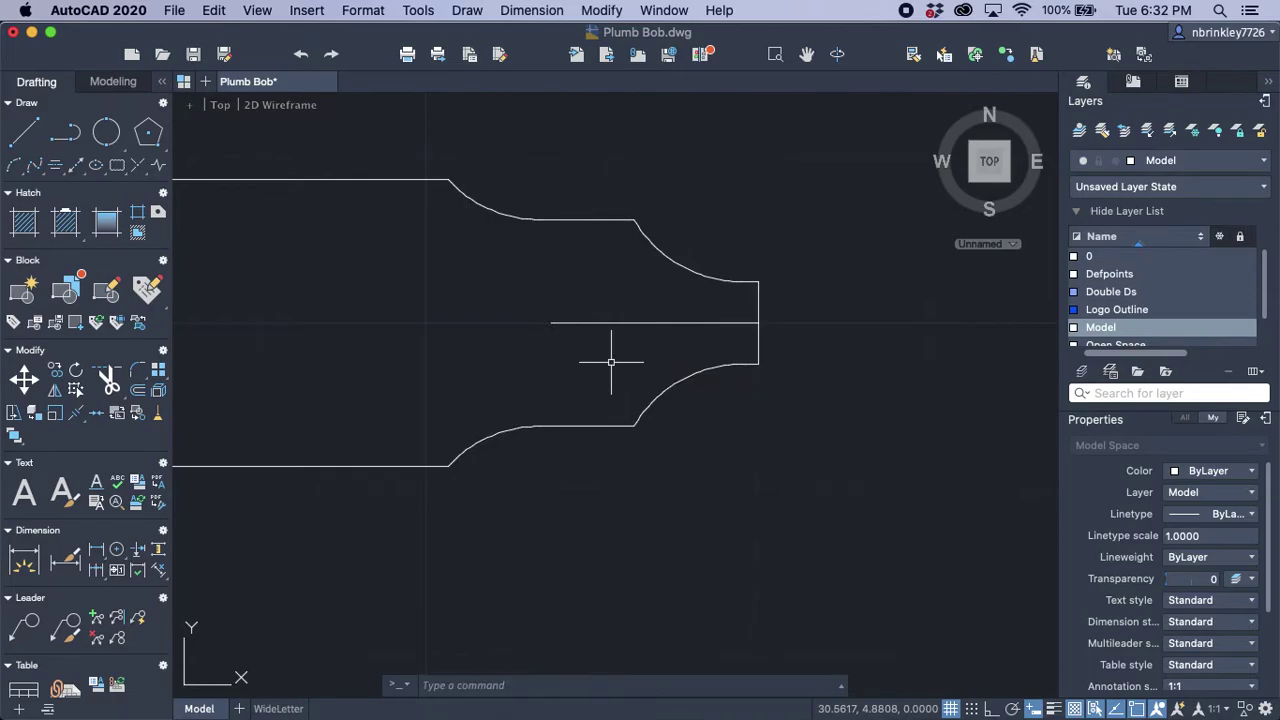
Step: Draw a 3/16 diameter circle centered on the inner endpoint of the construction line
left_click(121, 143)
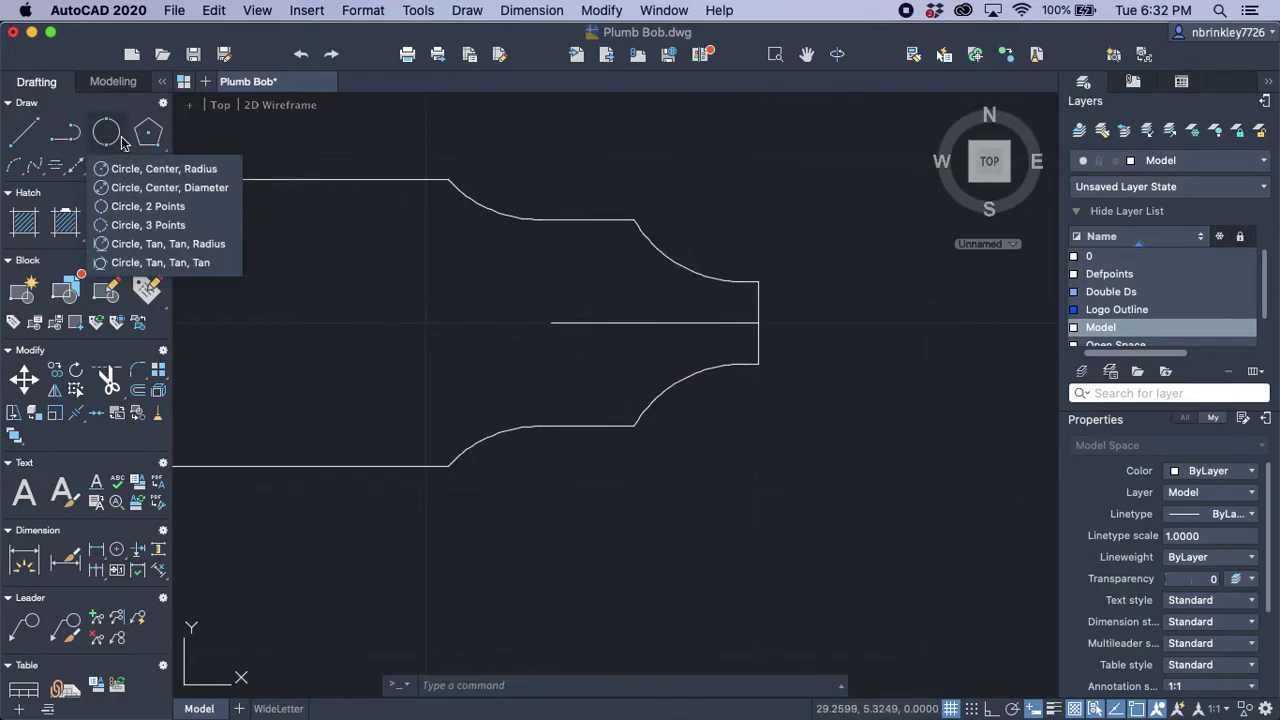
left_click(128, 188)
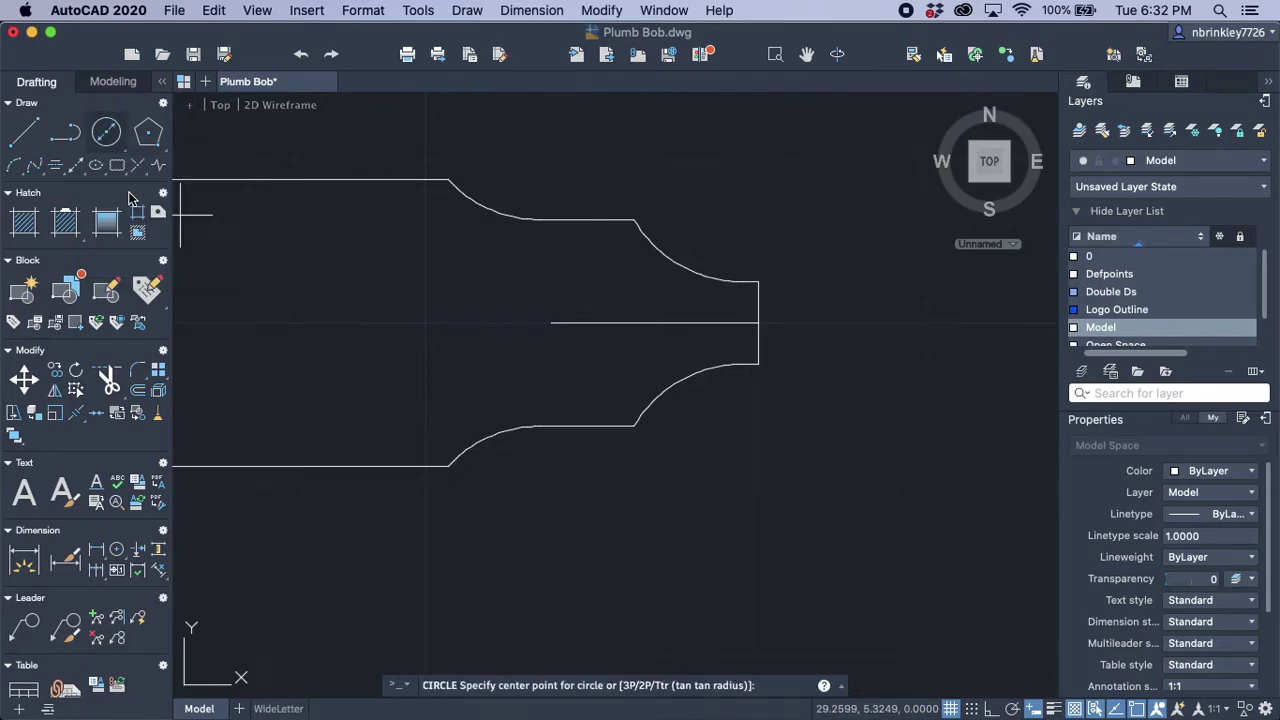
left_click(551, 323)
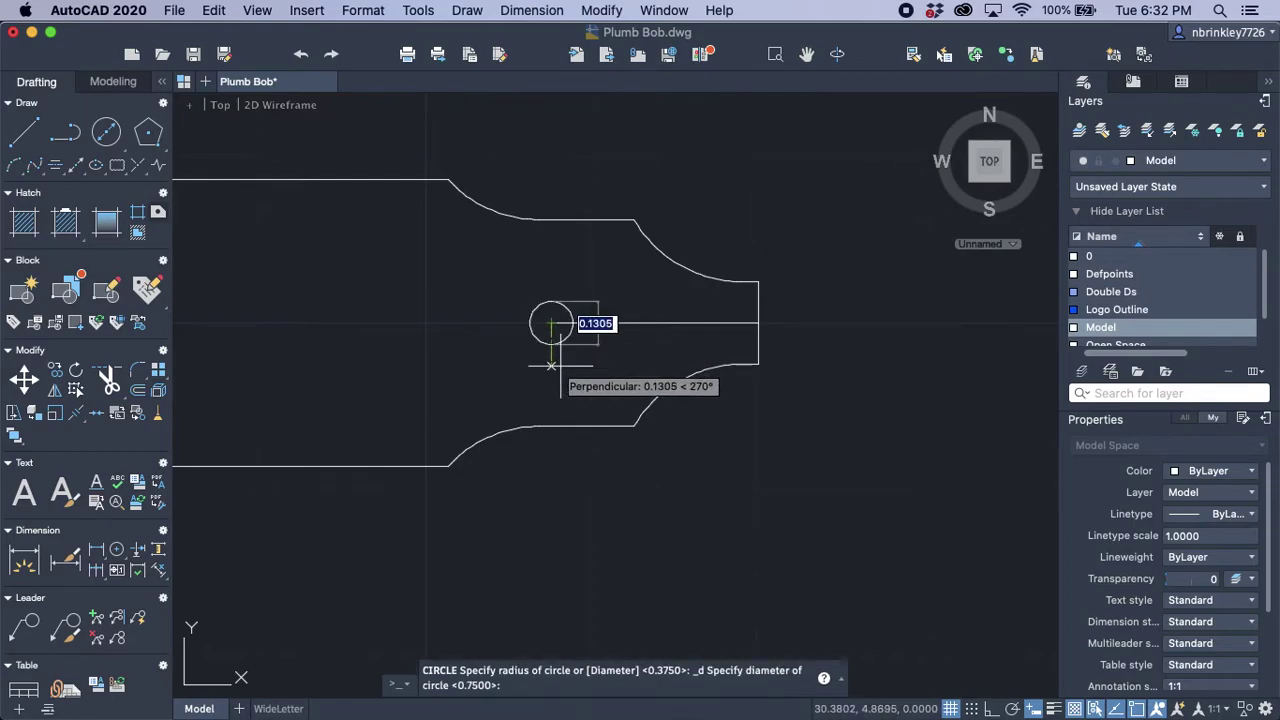
type("3")
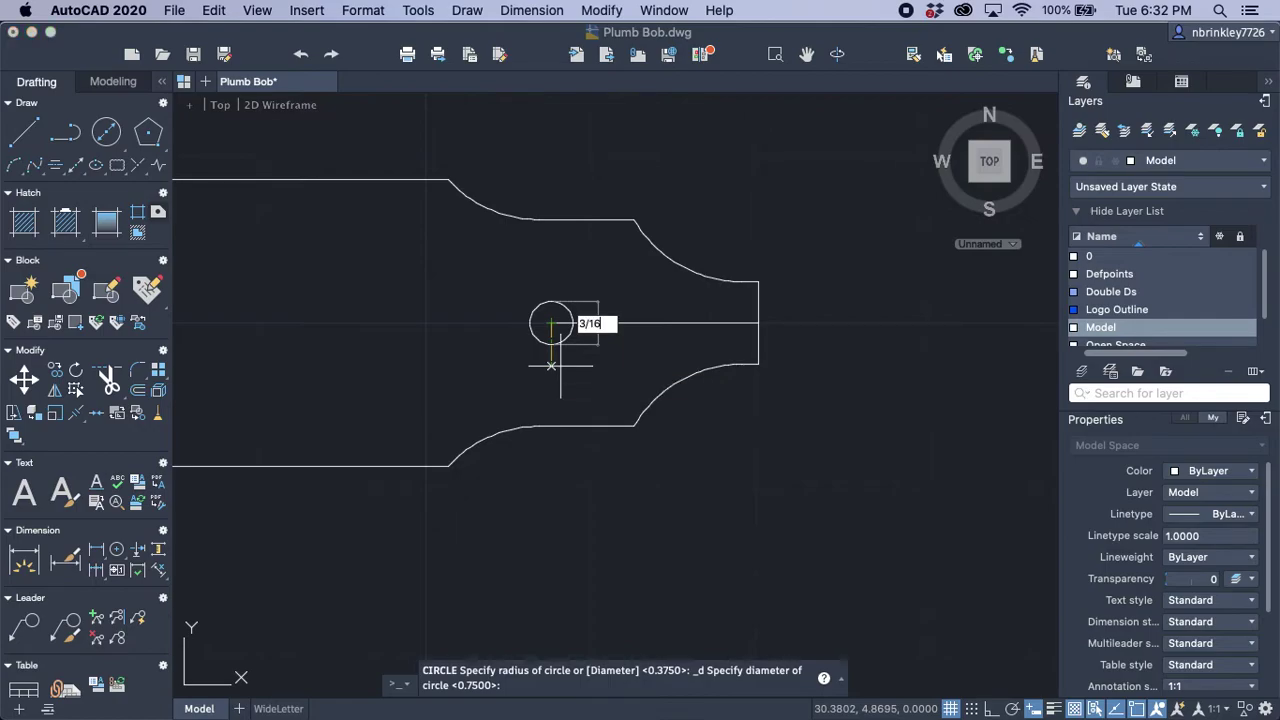
type("/16")
key("Return")
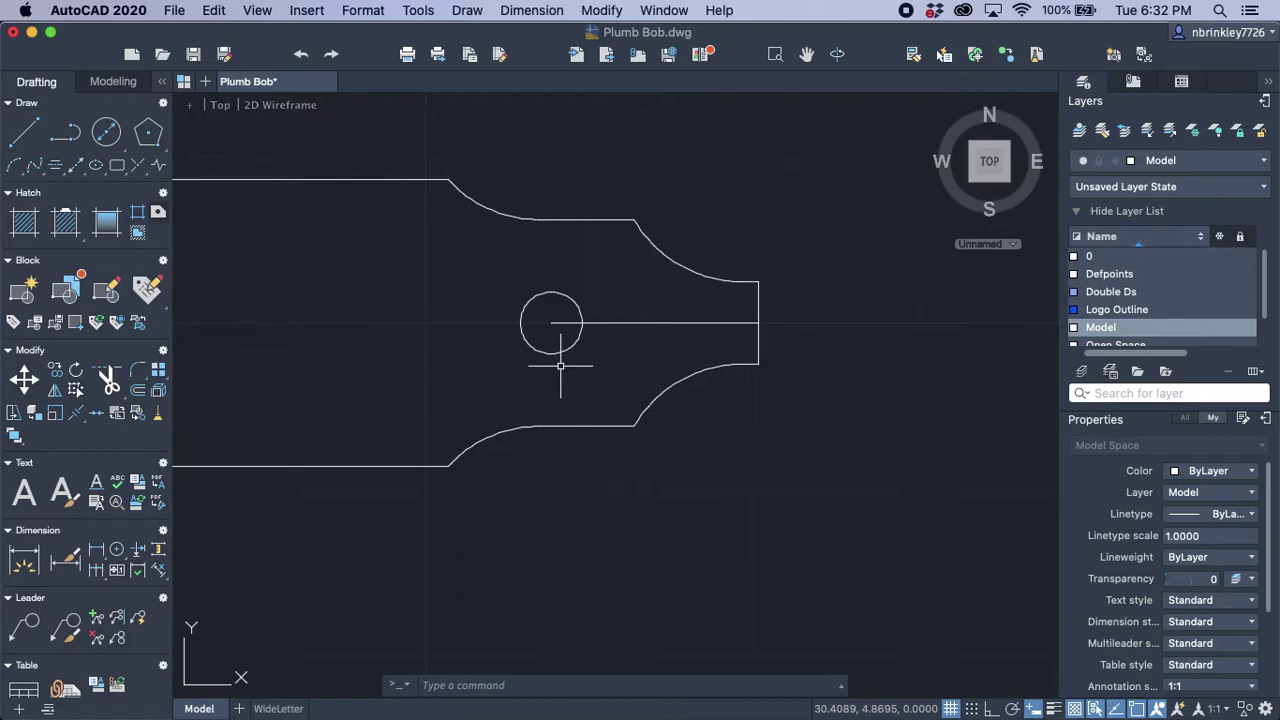
Step: Erase the construction line between the small circle and the narrow end's edge
left_click(662, 355)
left_click(626, 300)
key("Delete")
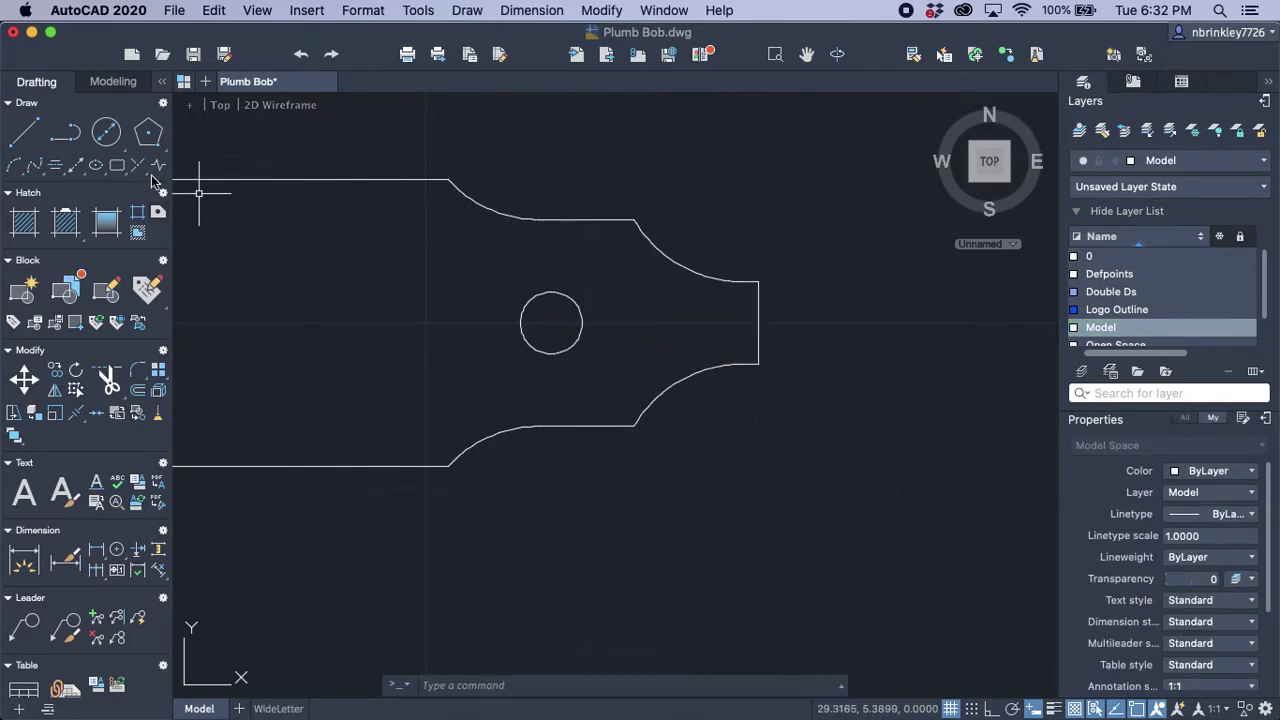
Step: Draw a vertical line joining the neck's upper and lower corners where the curves to the narrow end begin
left_click(25, 131)
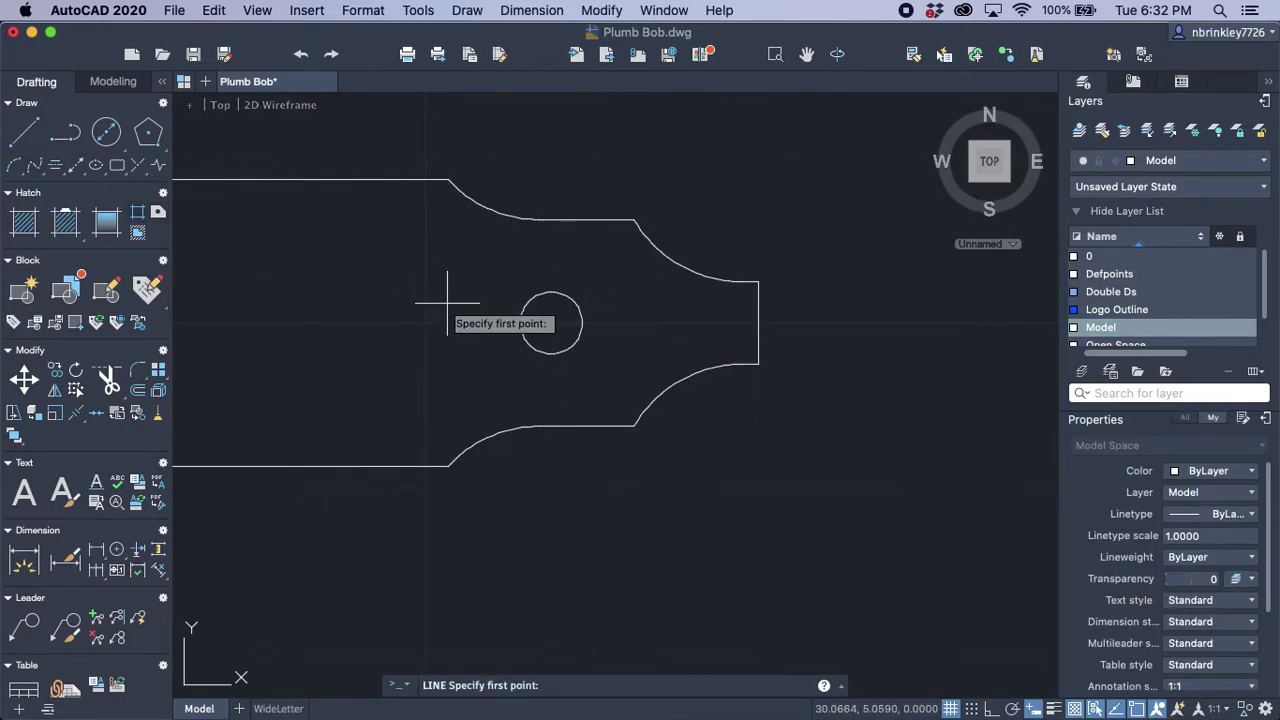
left_click(634, 218)
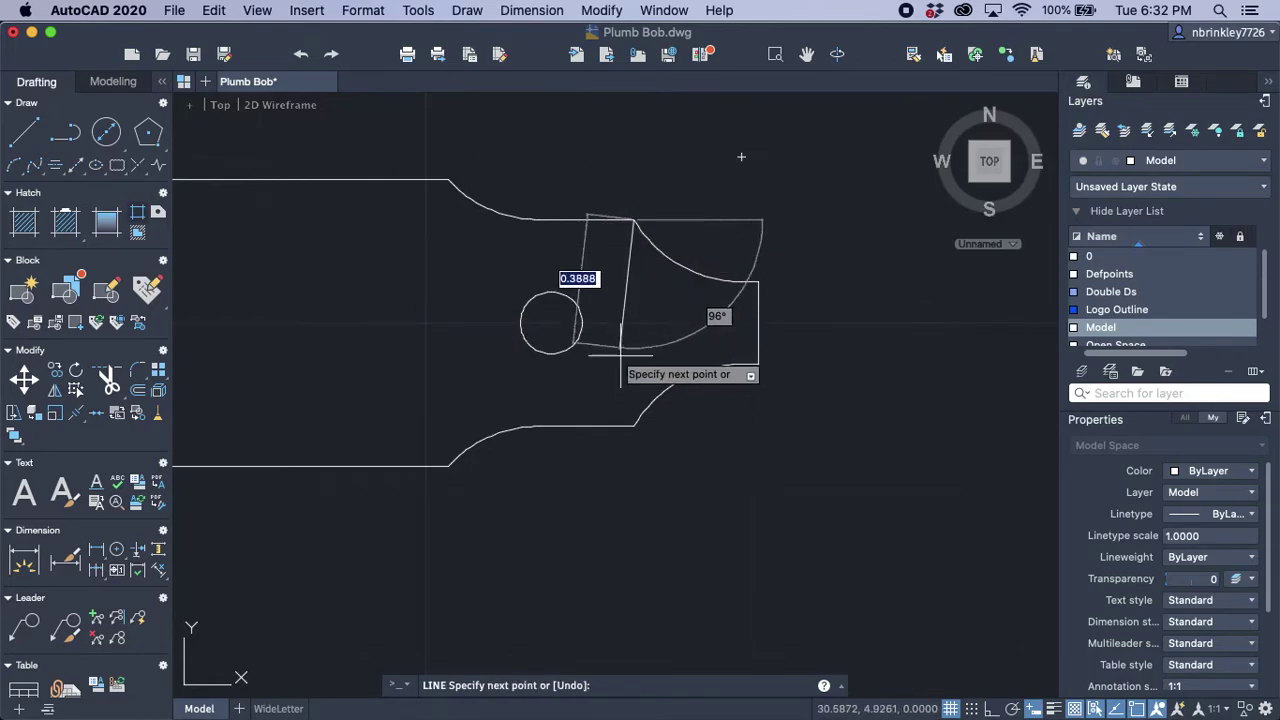
left_click(634, 426)
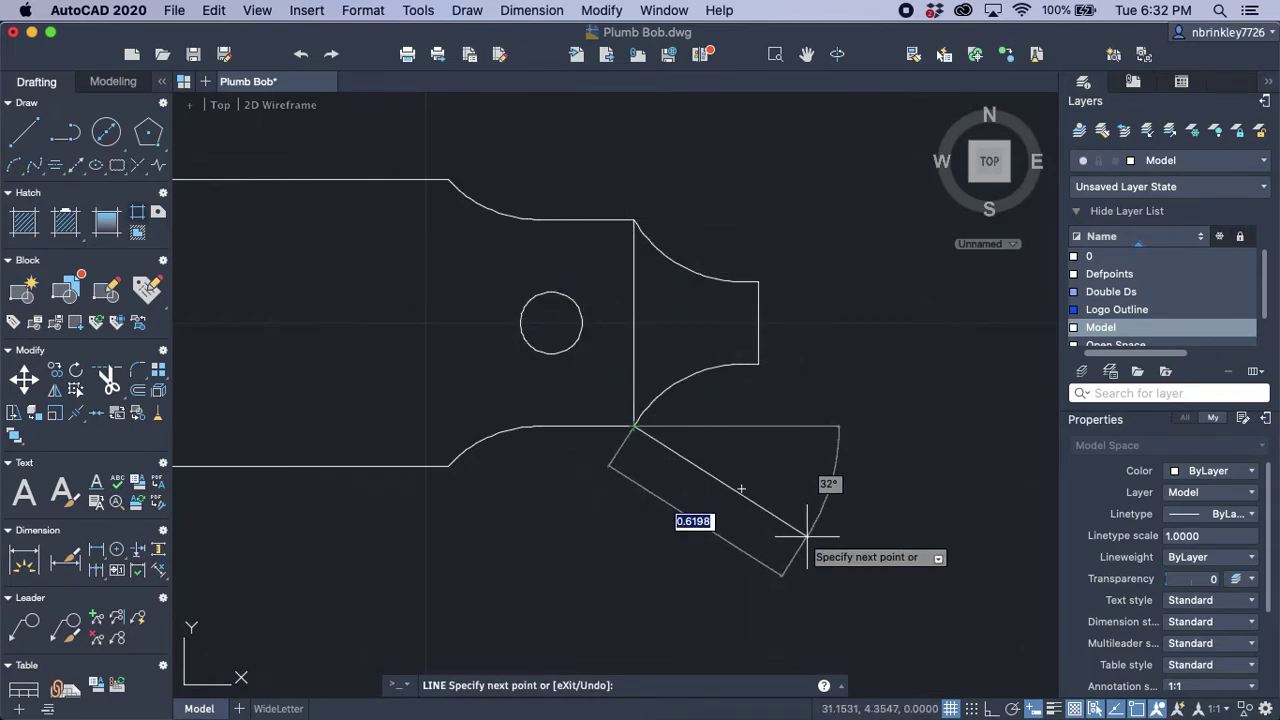
key("Escape")
scroll(868, 519, "down", 2)
middle_click_drag(894, 497, 758, 476)
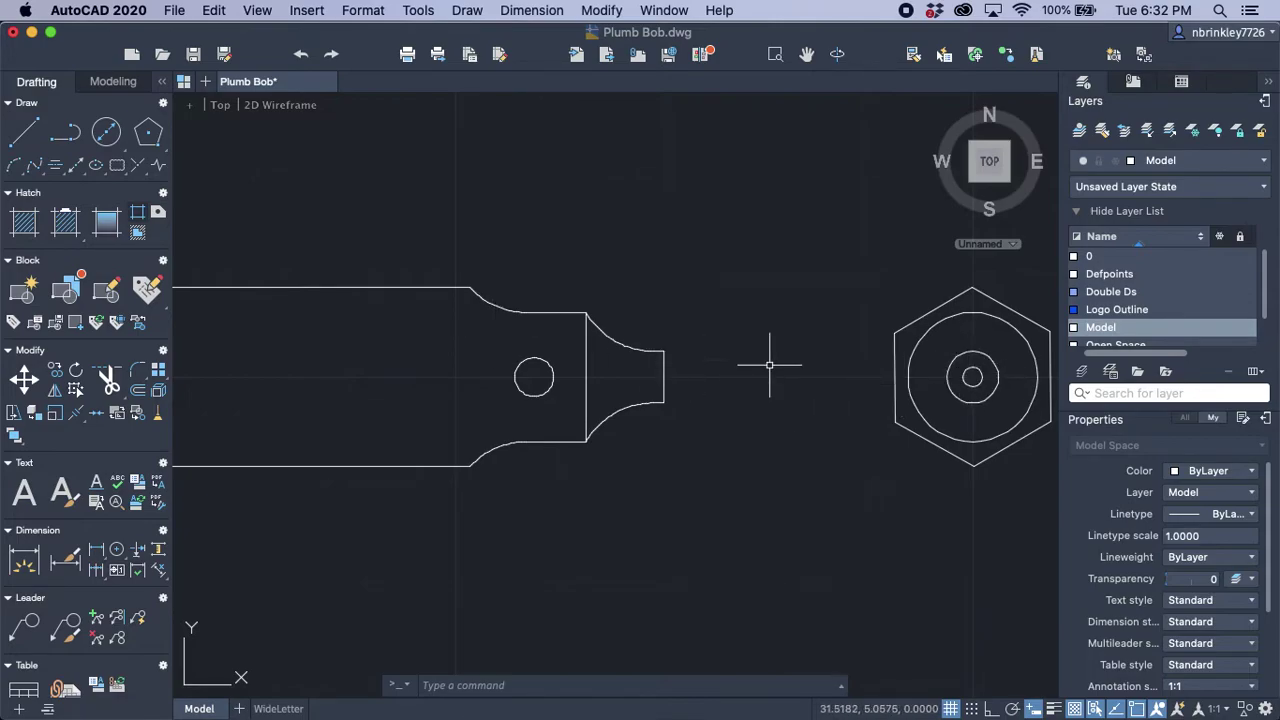
scroll(766, 363, "down", 2)
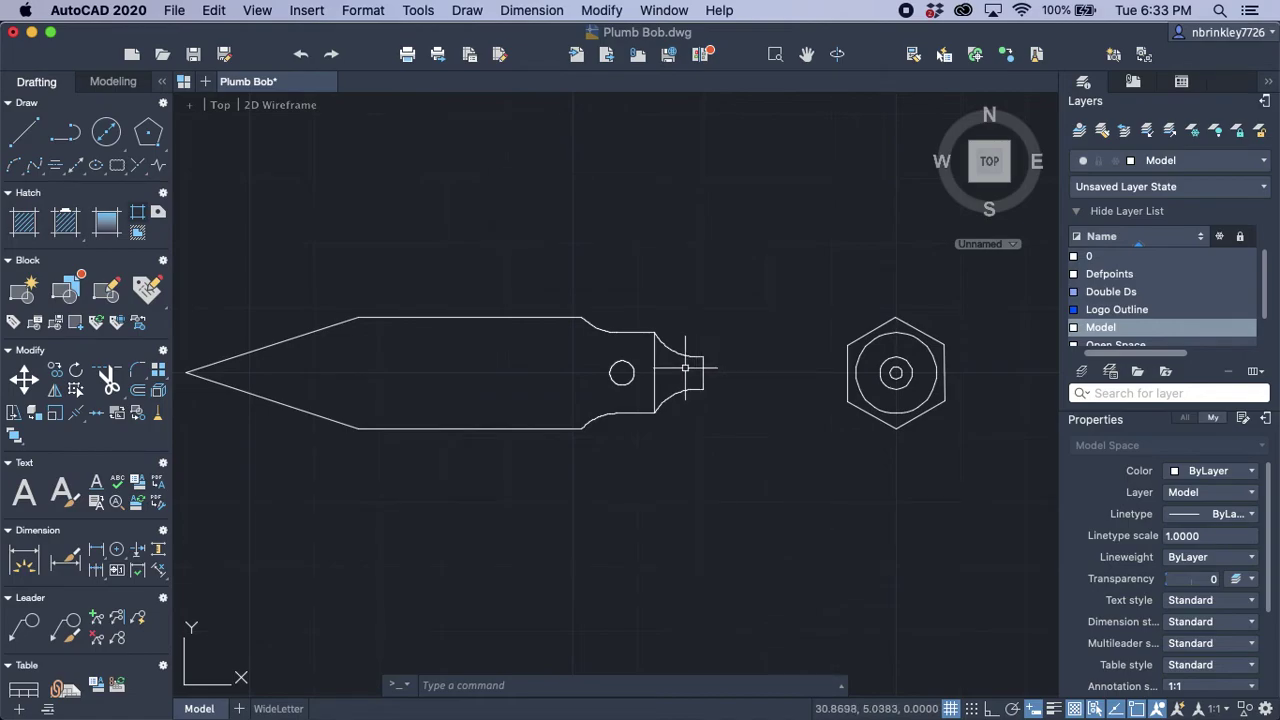
Step: Draw a horizontal line level with the hexagonal view's innermost circle's upper quadrant, from outside the narrow end to above the neck hole's center
left_click(25, 133)
scroll(730, 348, "up", 3)
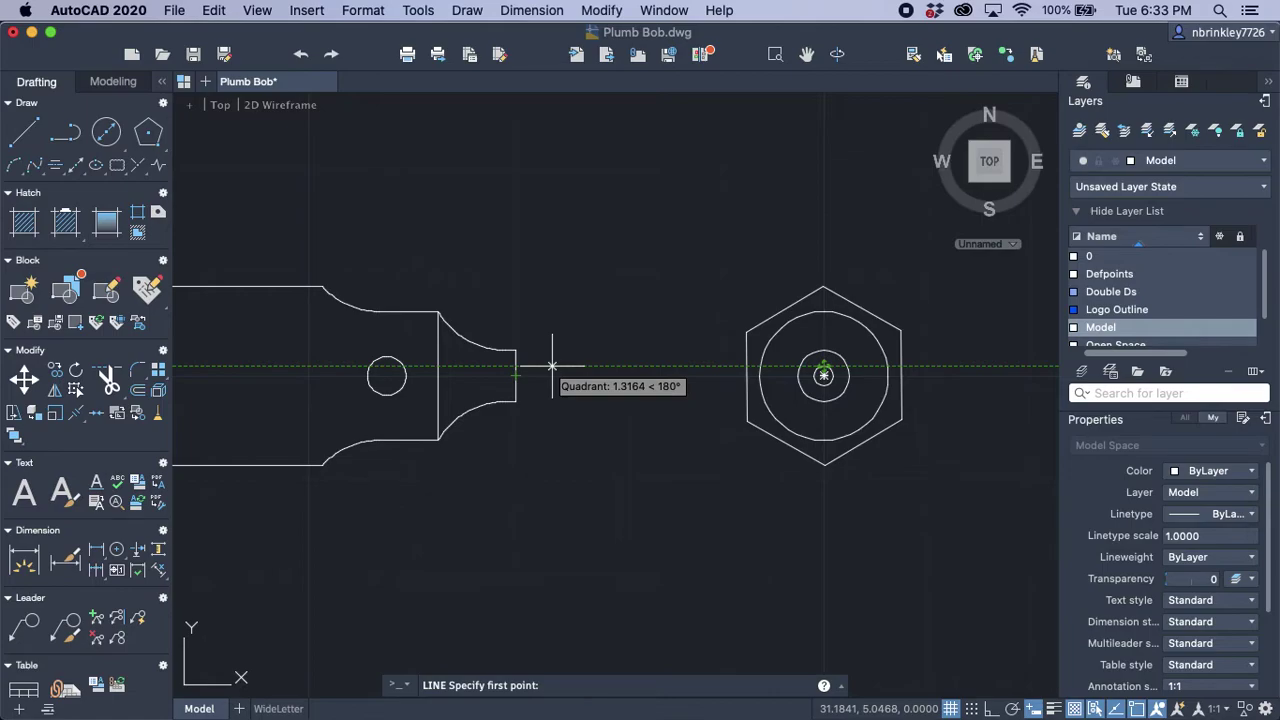
left_click(551, 366)
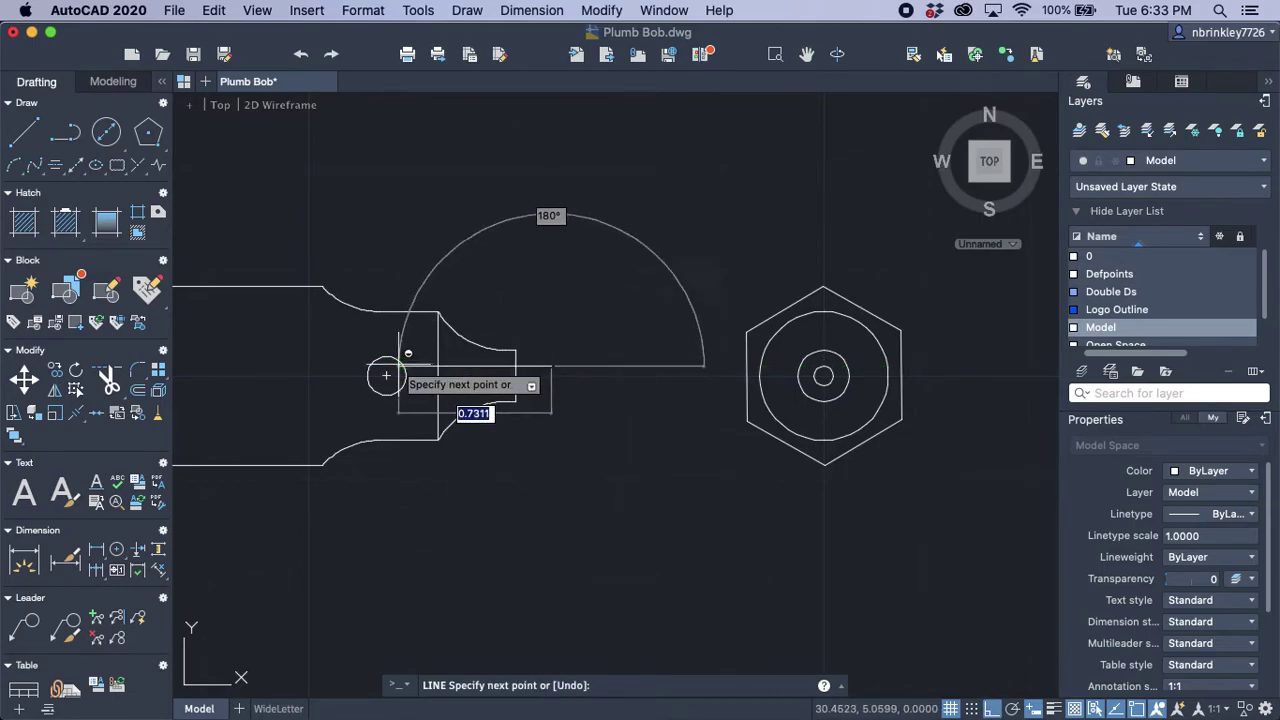
mouse_move(389, 366)
middle_mouse_down("shift")
mouse_move(543, 374)
mouse_move(388, 357)
middle_mouse_up("shift")
scroll(389, 359, "up", 5)
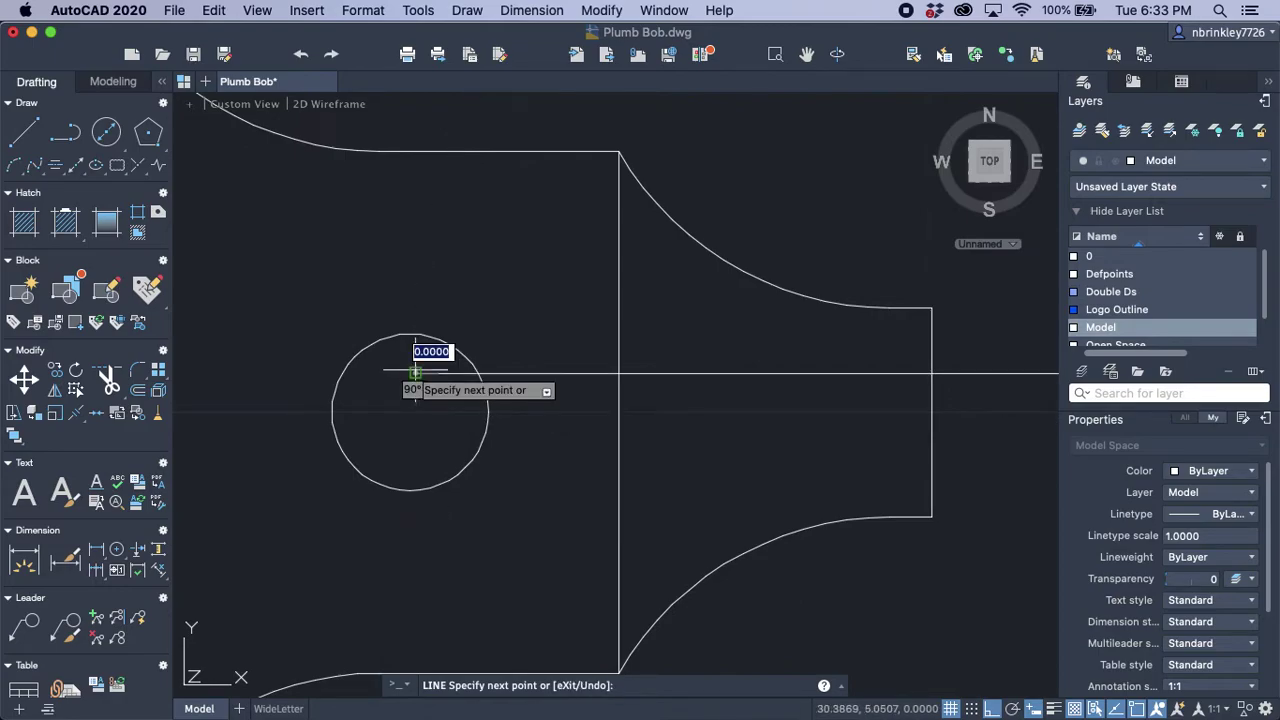
key("Escape")
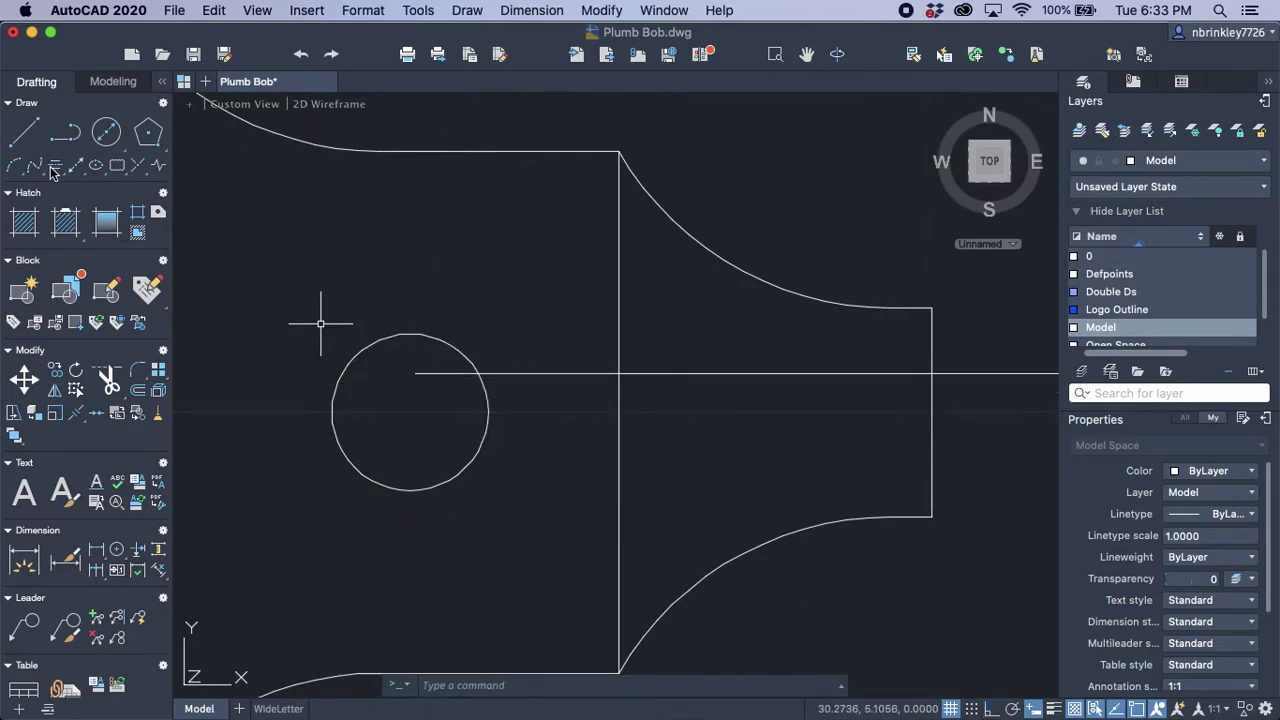
Step: Draw a matching horizontal line about 0.79 long, level with the innermost circle's lower quadrant, ending below the neck hole's center
right_click(361, 262)
left_click(392, 272)
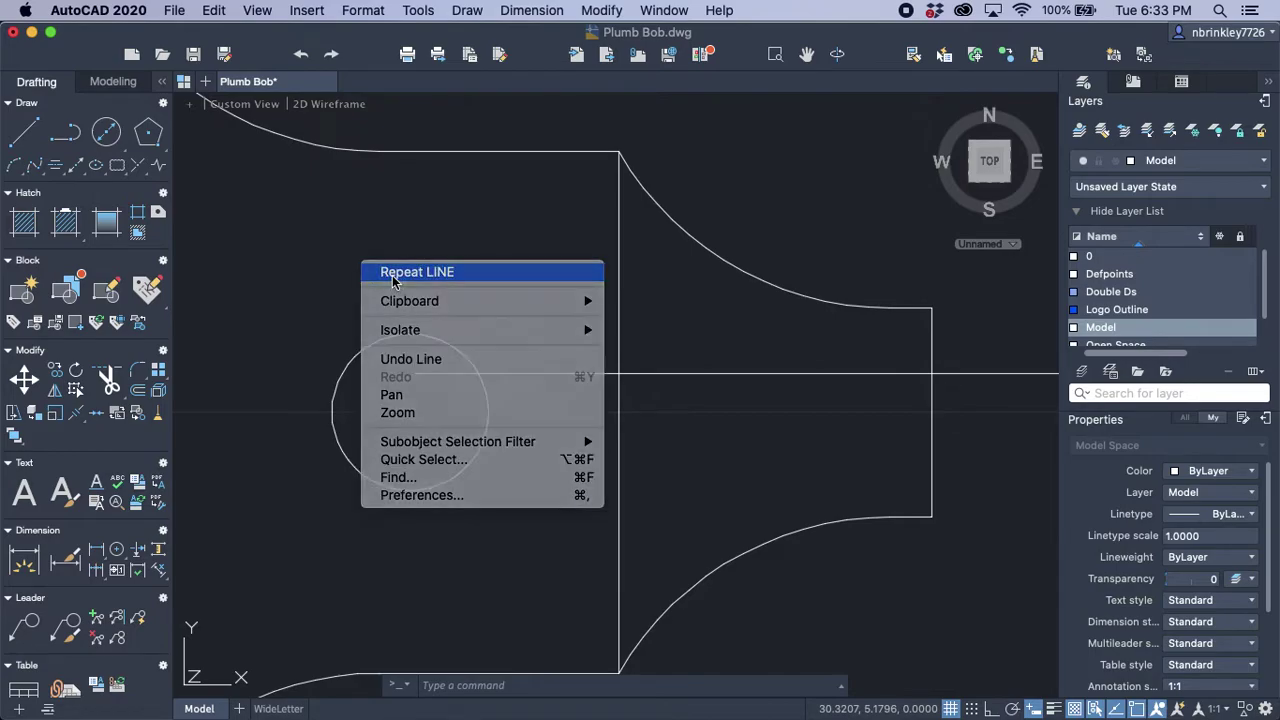
scroll(391, 286, "down", 5)
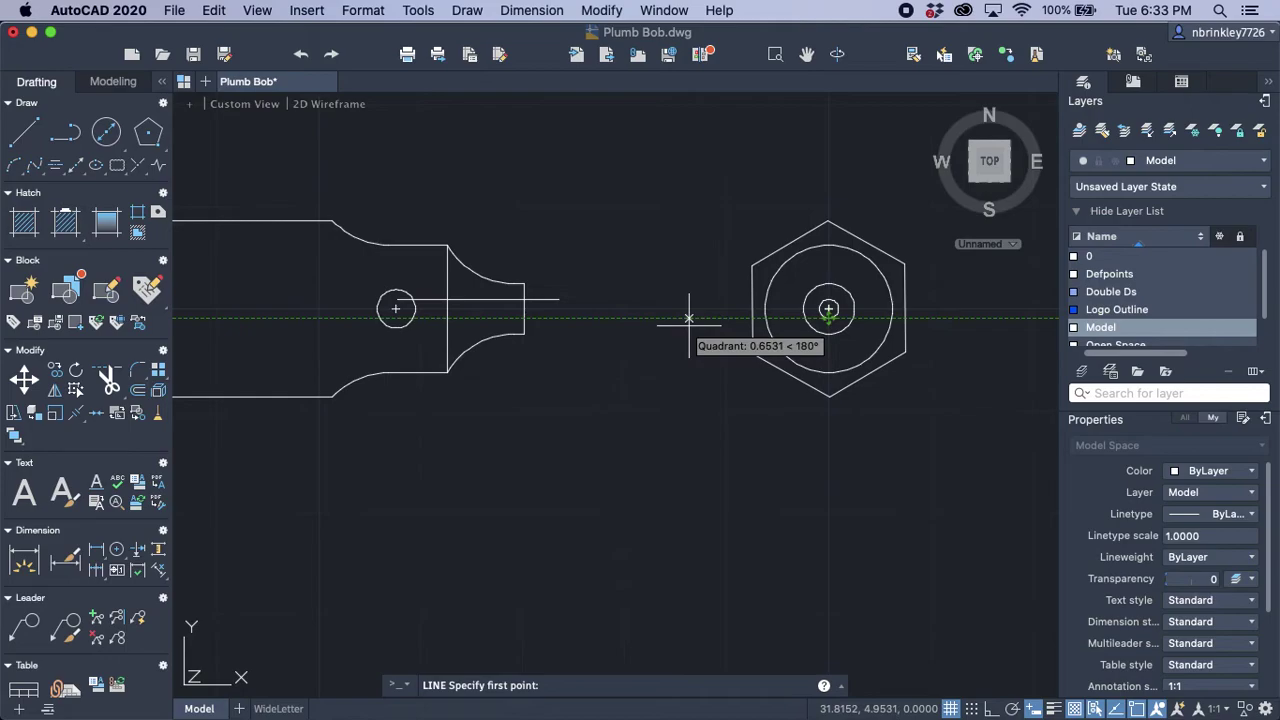
left_click(556, 318)
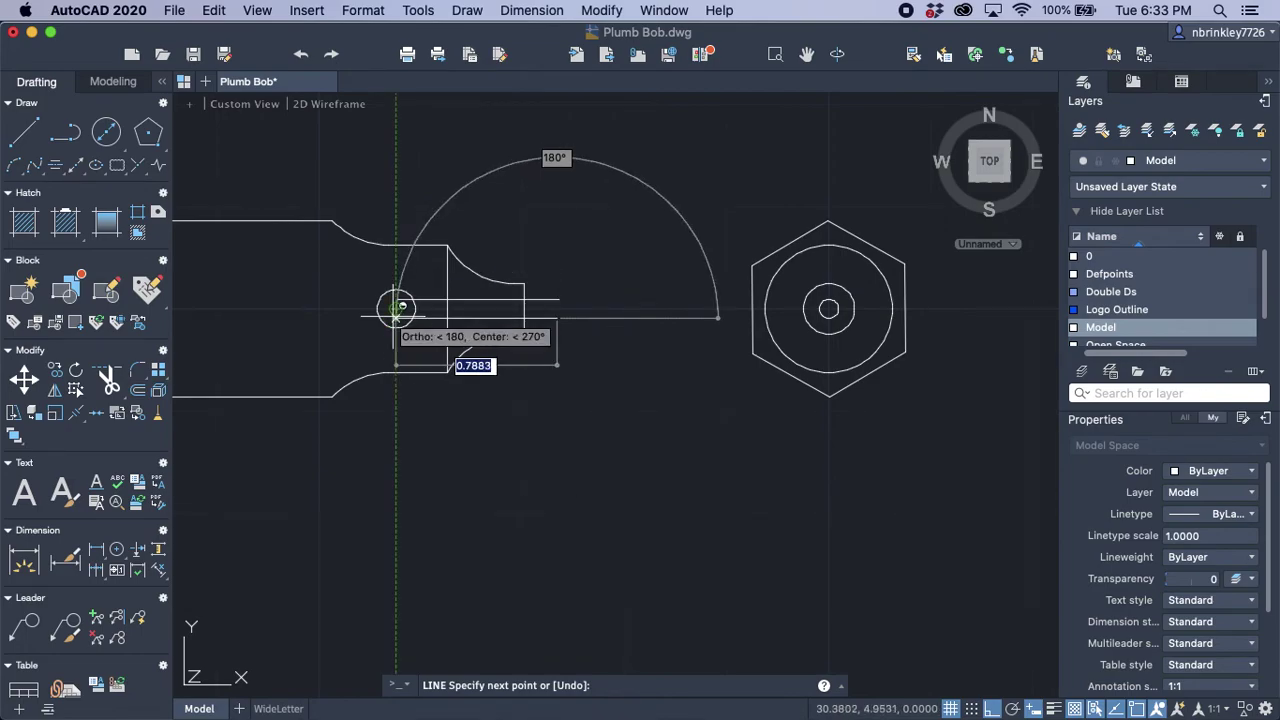
left_click(397, 318)
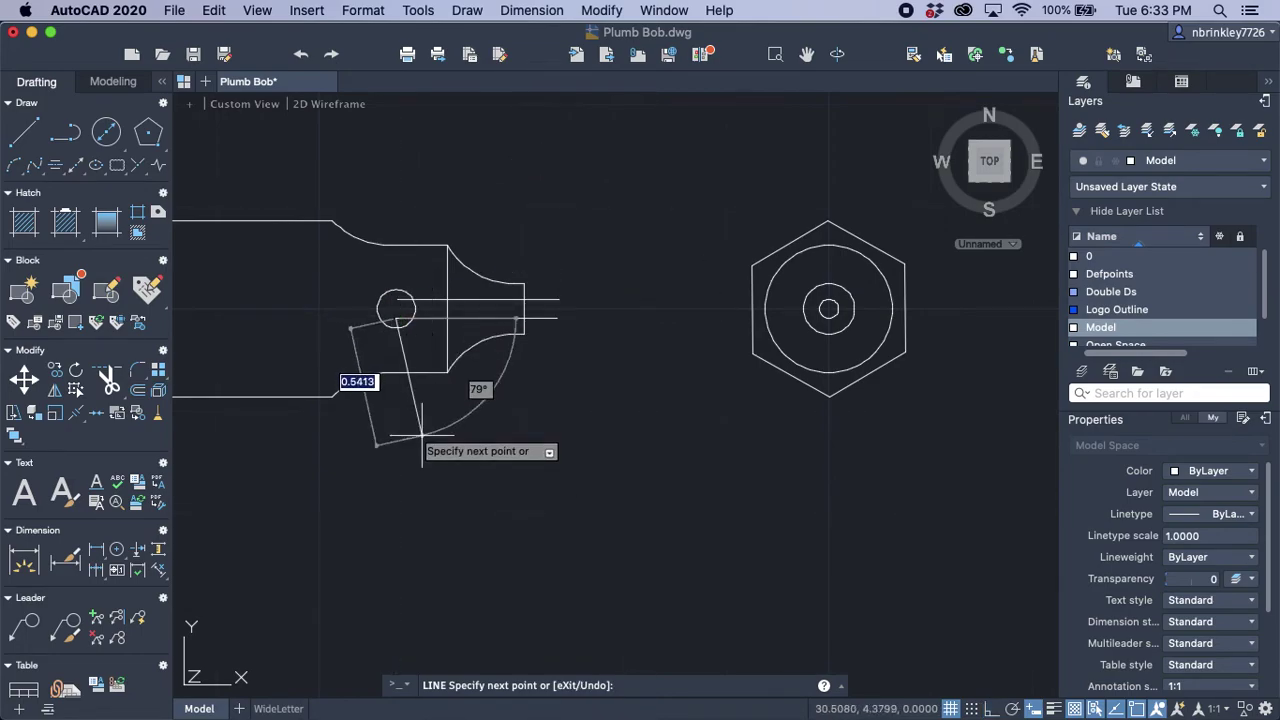
key("Escape")
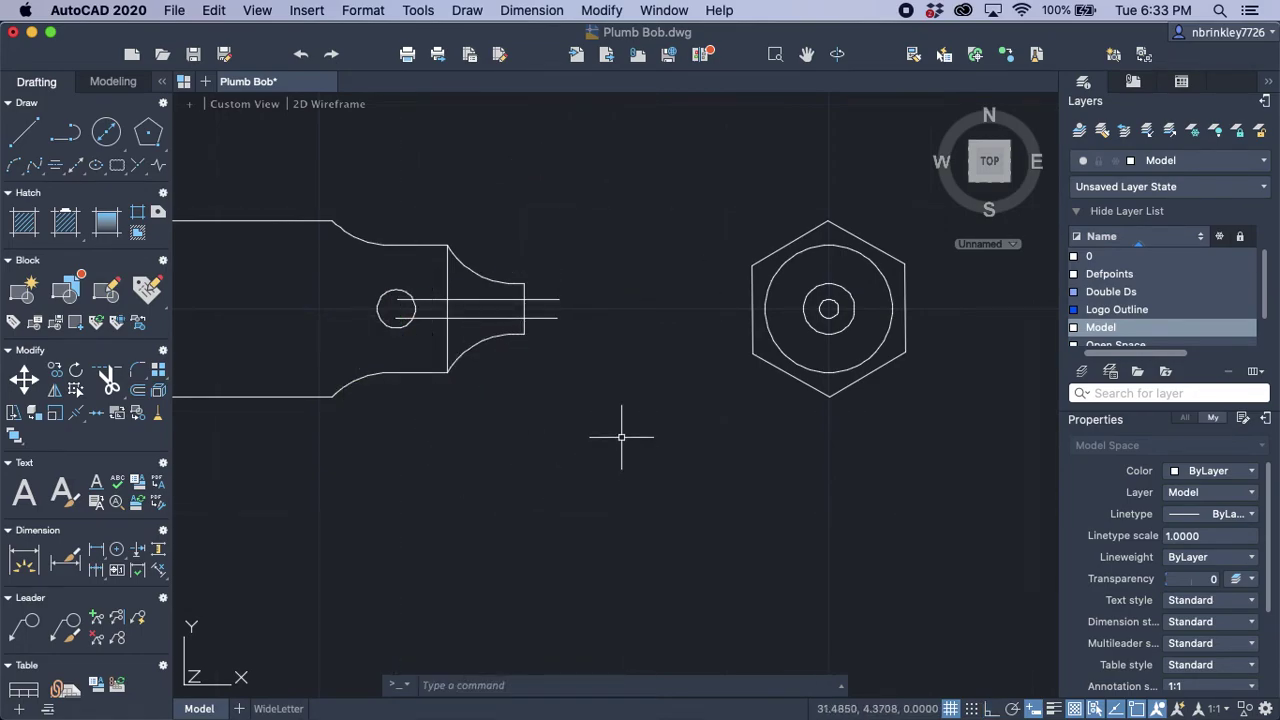
Step: Trim both horizontal lines so they run only from the neck hole's circle to the narrow end's vertical edge
middle_click_drag(586, 429, 684, 482)
scroll(684, 482, "up", 4)
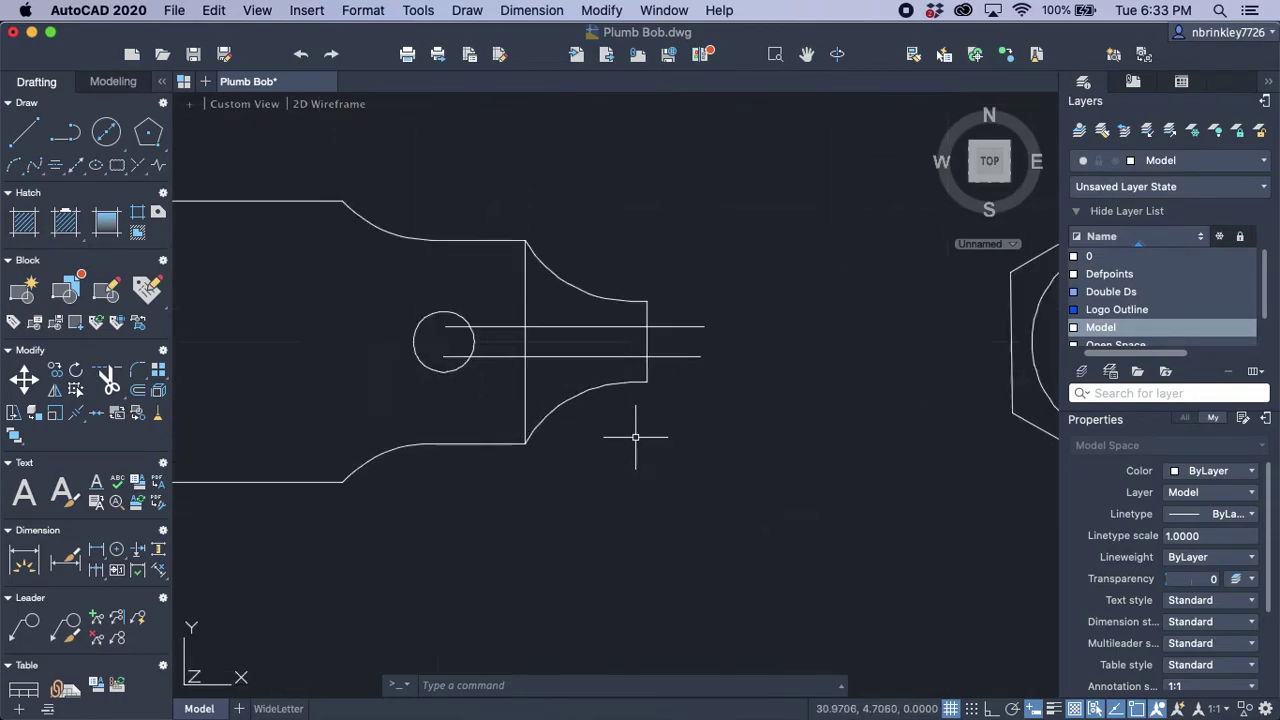
left_click(764, 454)
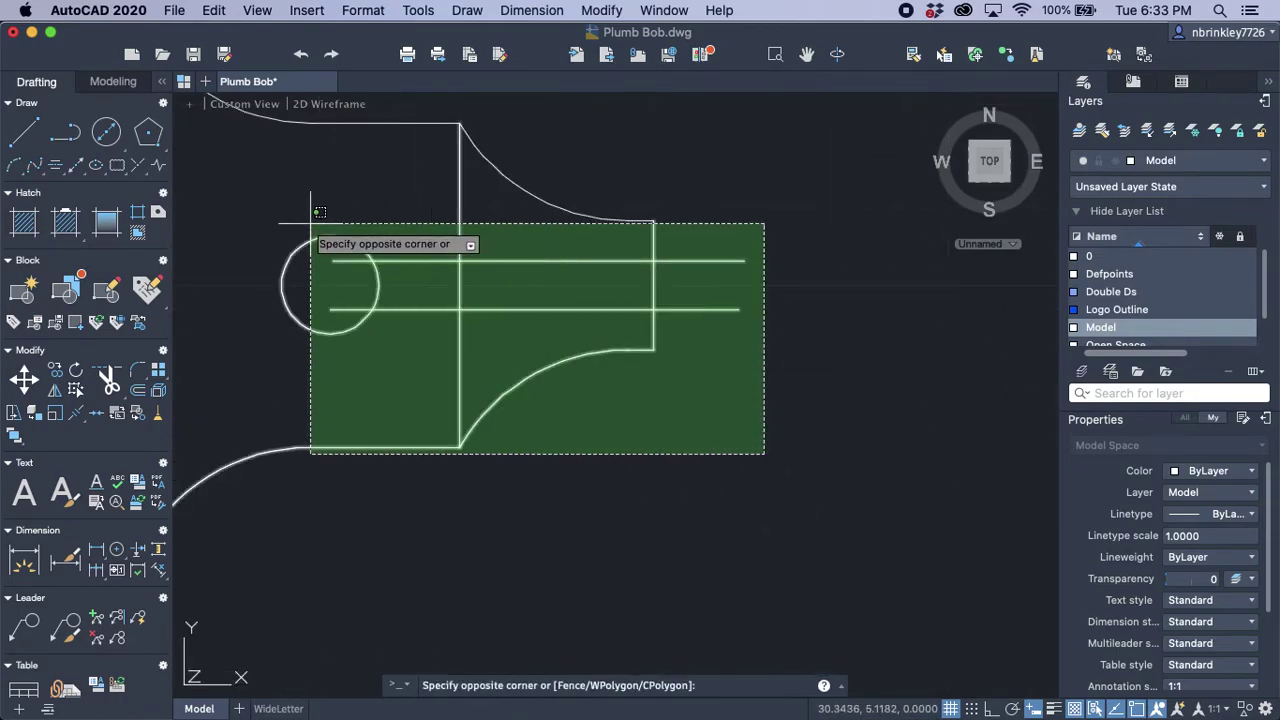
left_click(282, 198)
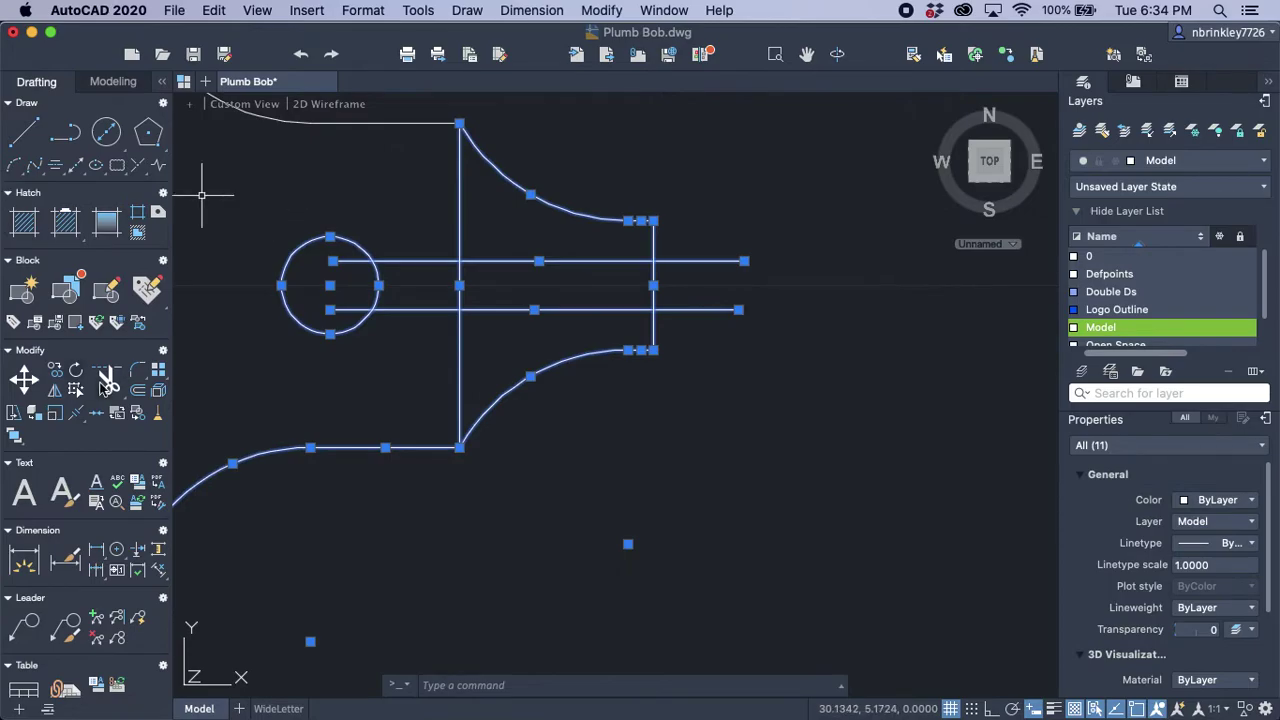
left_click(108, 382)
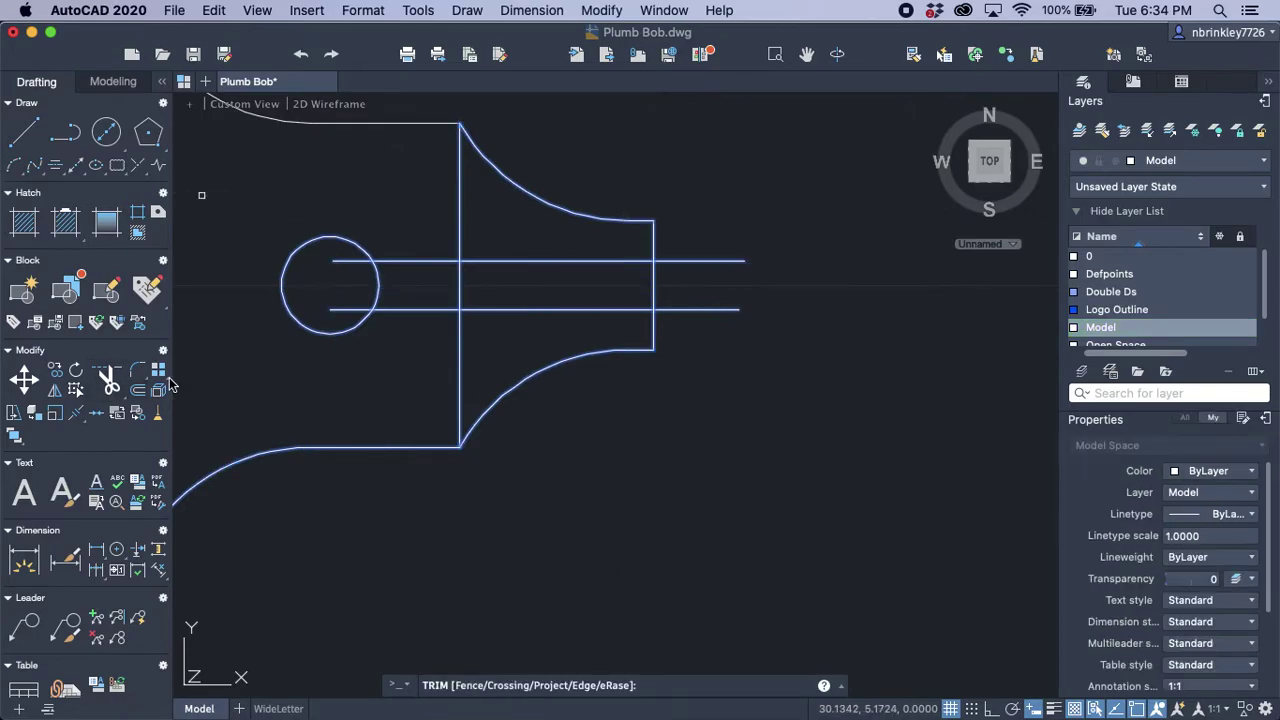
left_click(344, 308)
left_click(342, 262)
left_click(729, 335)
left_click(696, 239)
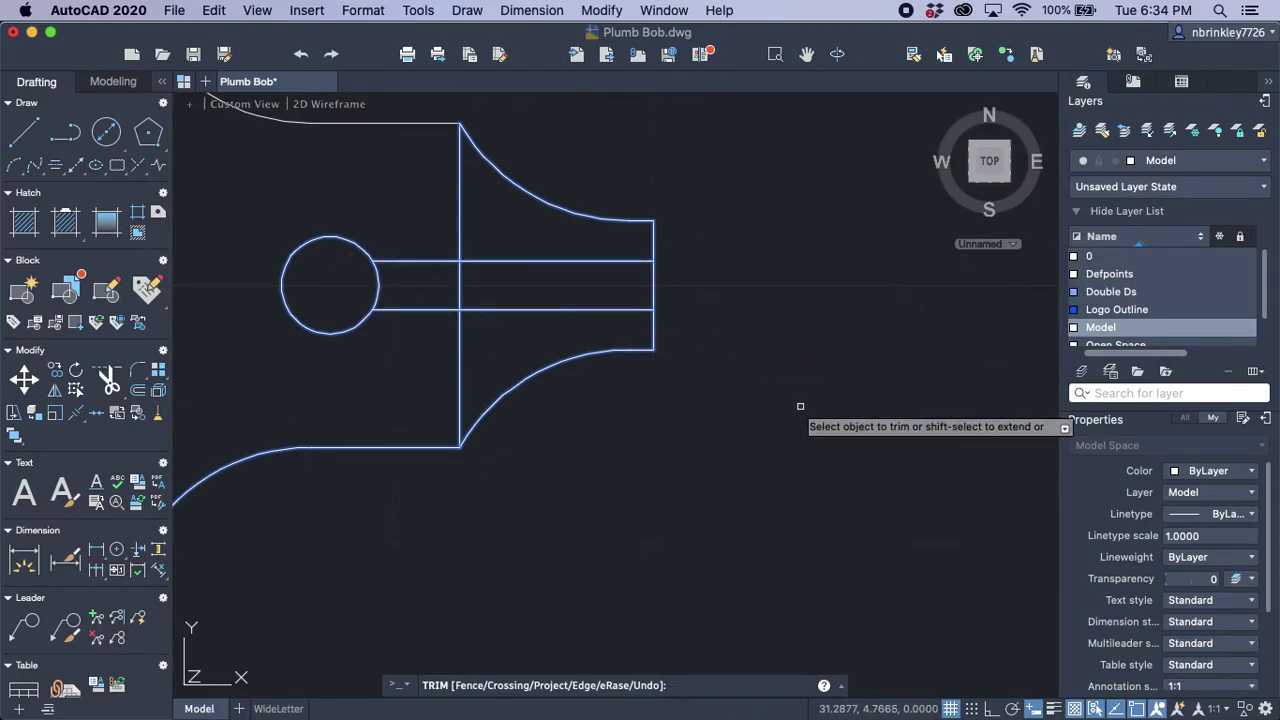
key("Return")
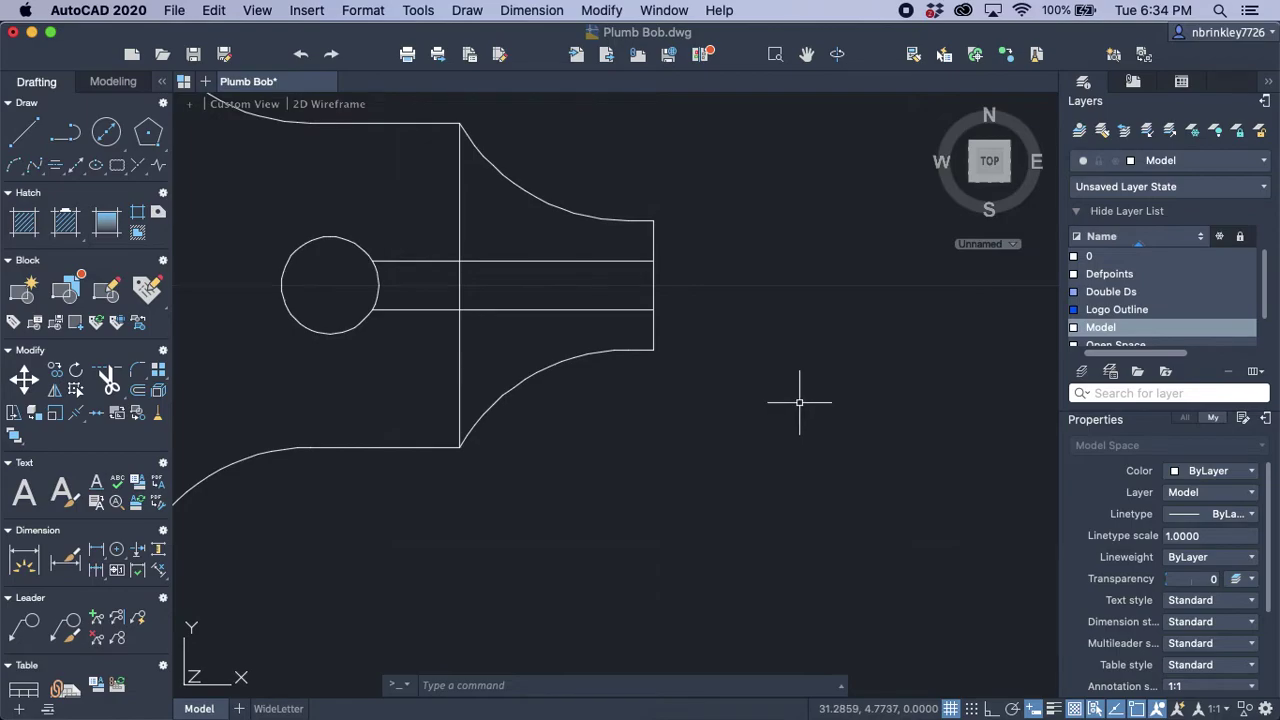
Step: Select the two horizontal bore lines in the neck and open their properties with the PROPERTIES command
scroll(831, 406, "down", 4)
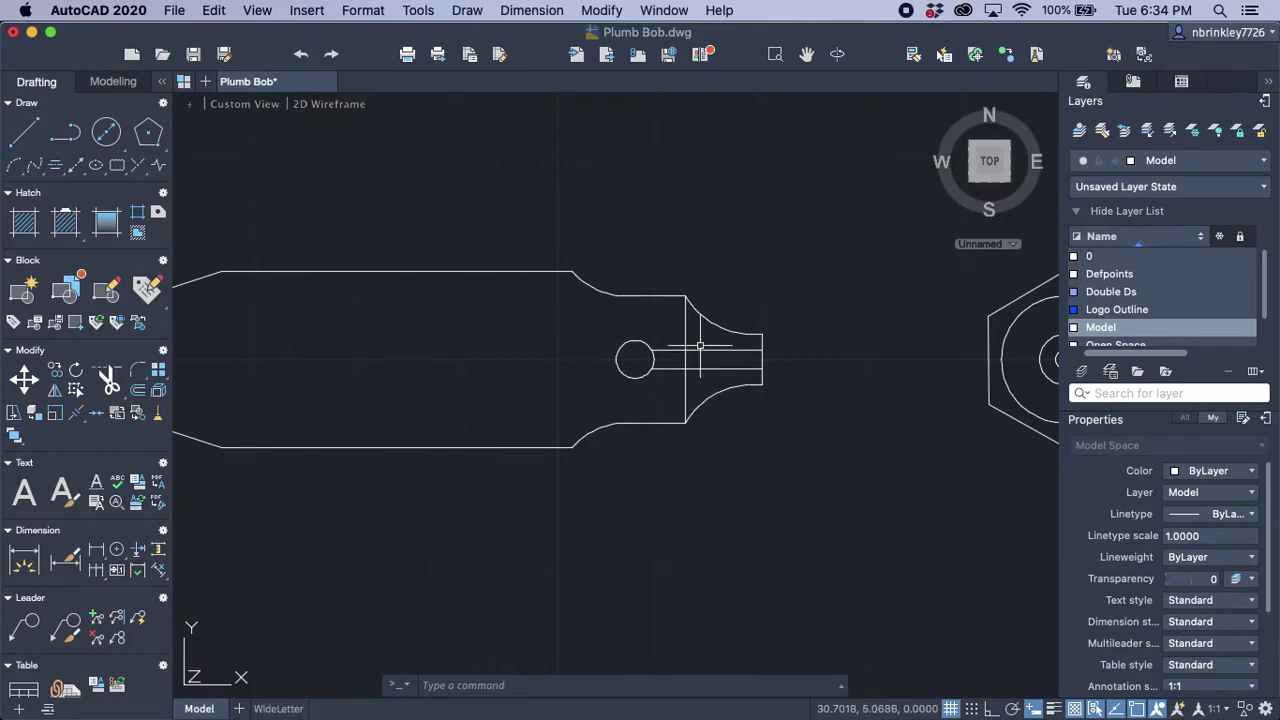
scroll(713, 378, "up", 6)
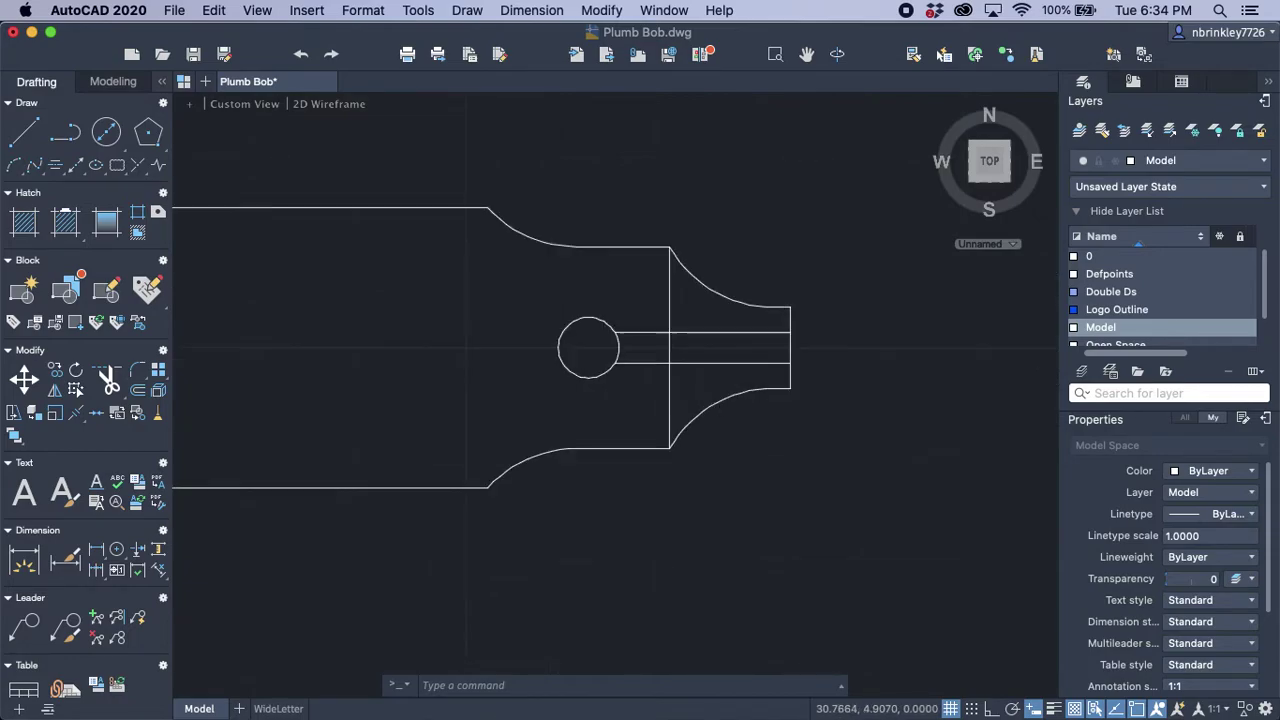
left_click(785, 364)
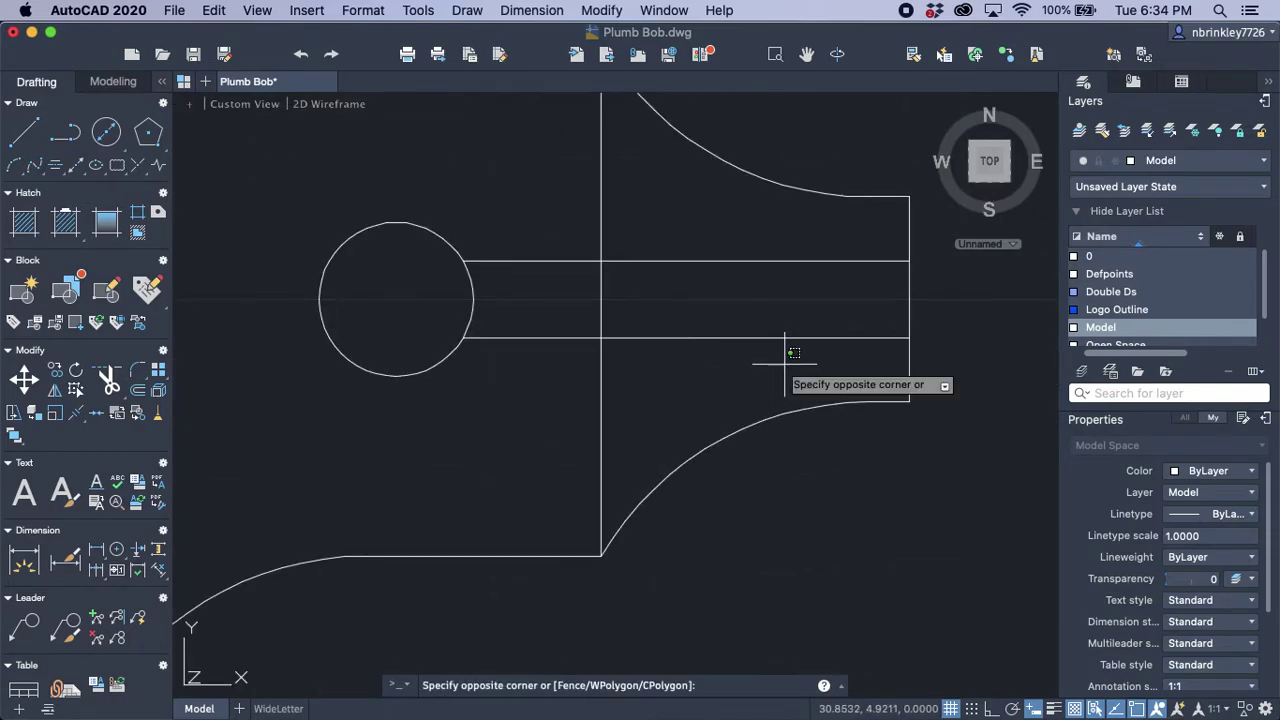
left_click(680, 232)
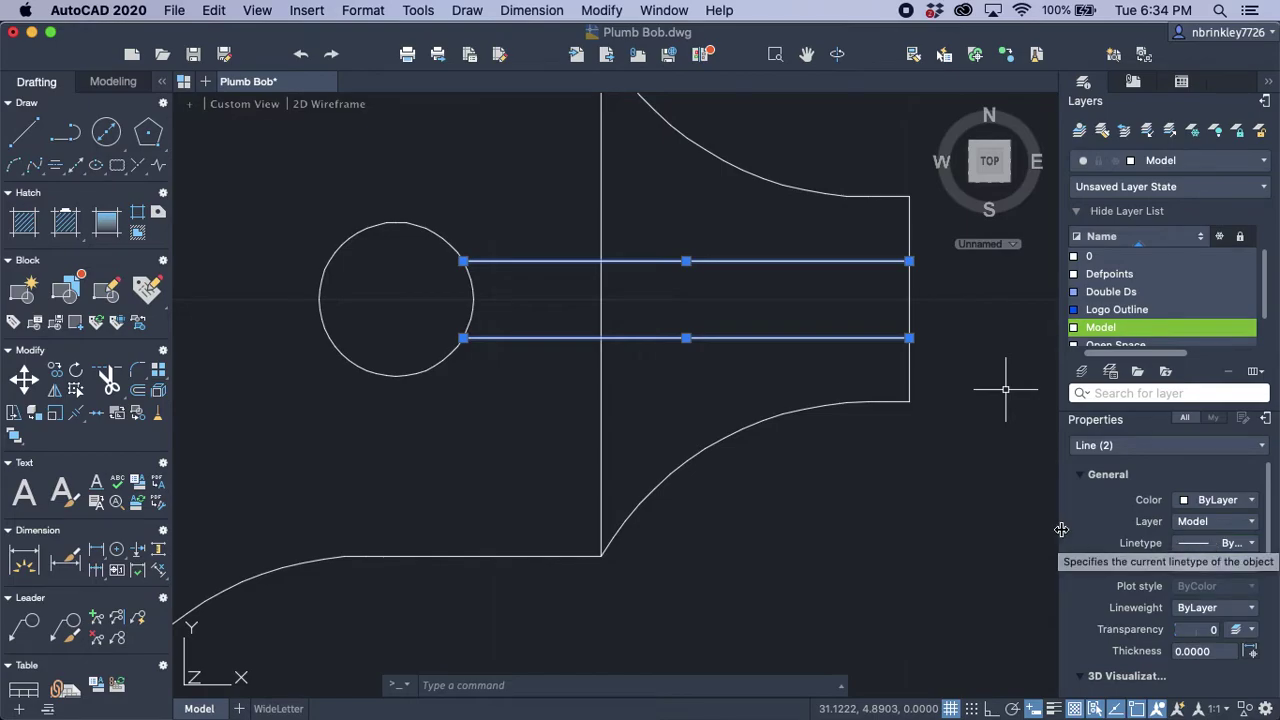
type("proper")
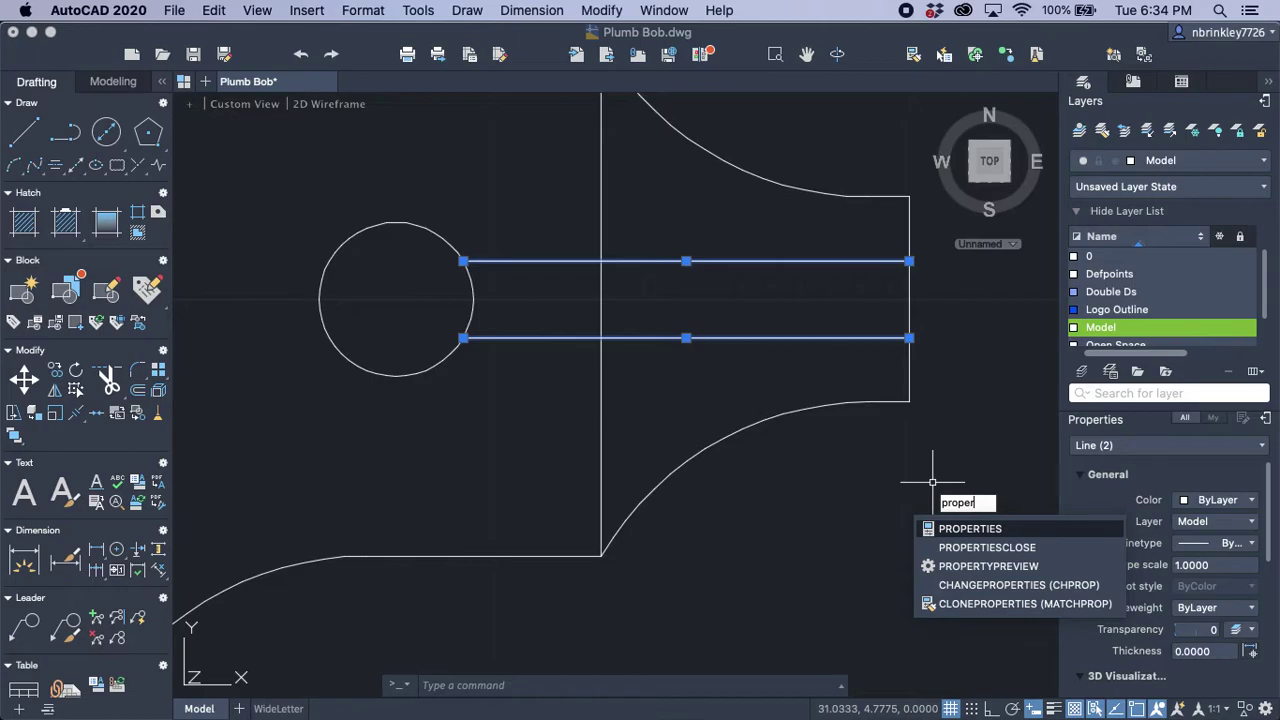
left_click(985, 529)
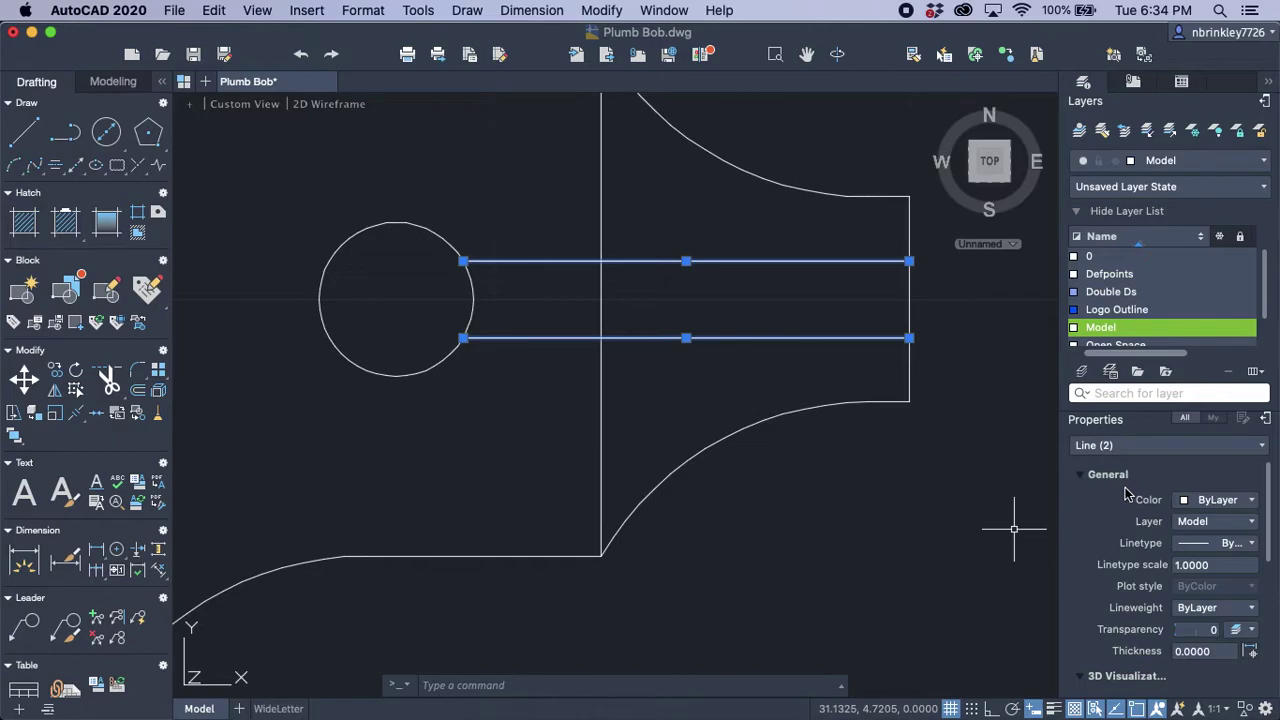
Step: Load the HIDDEN linetype from acad.lin into the drawing
left_click(1226, 553)
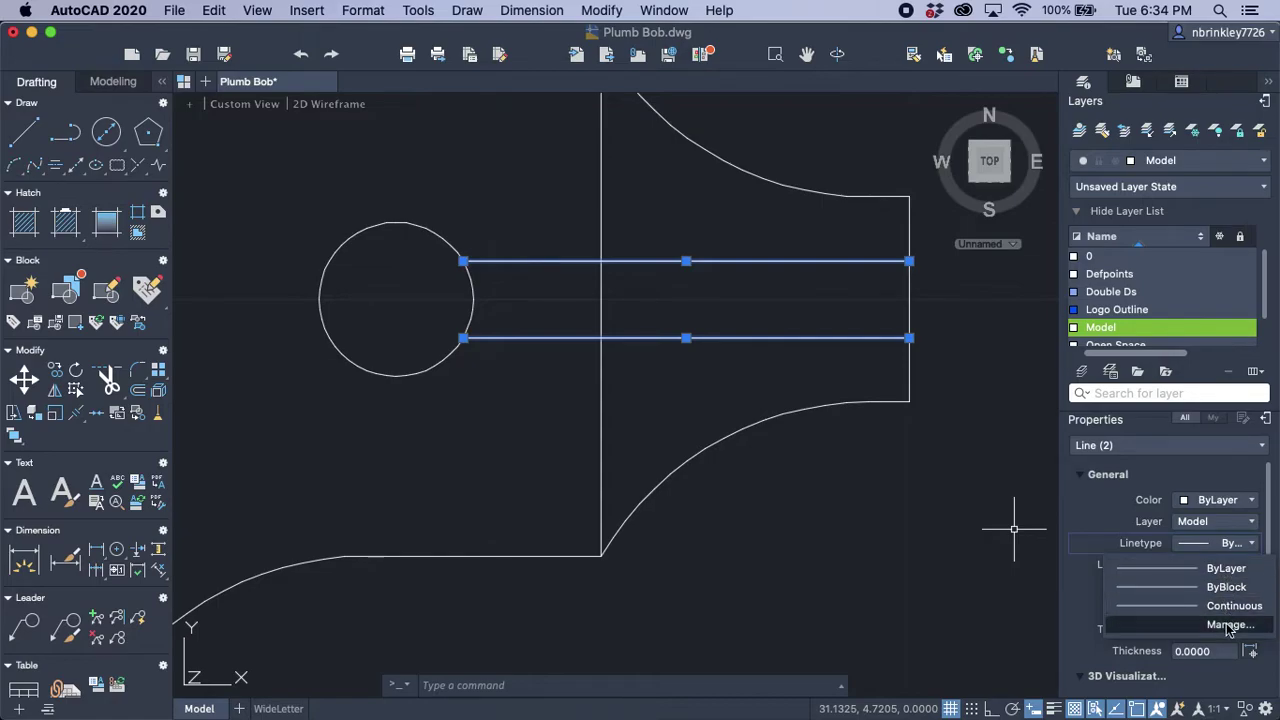
left_click(1229, 625)
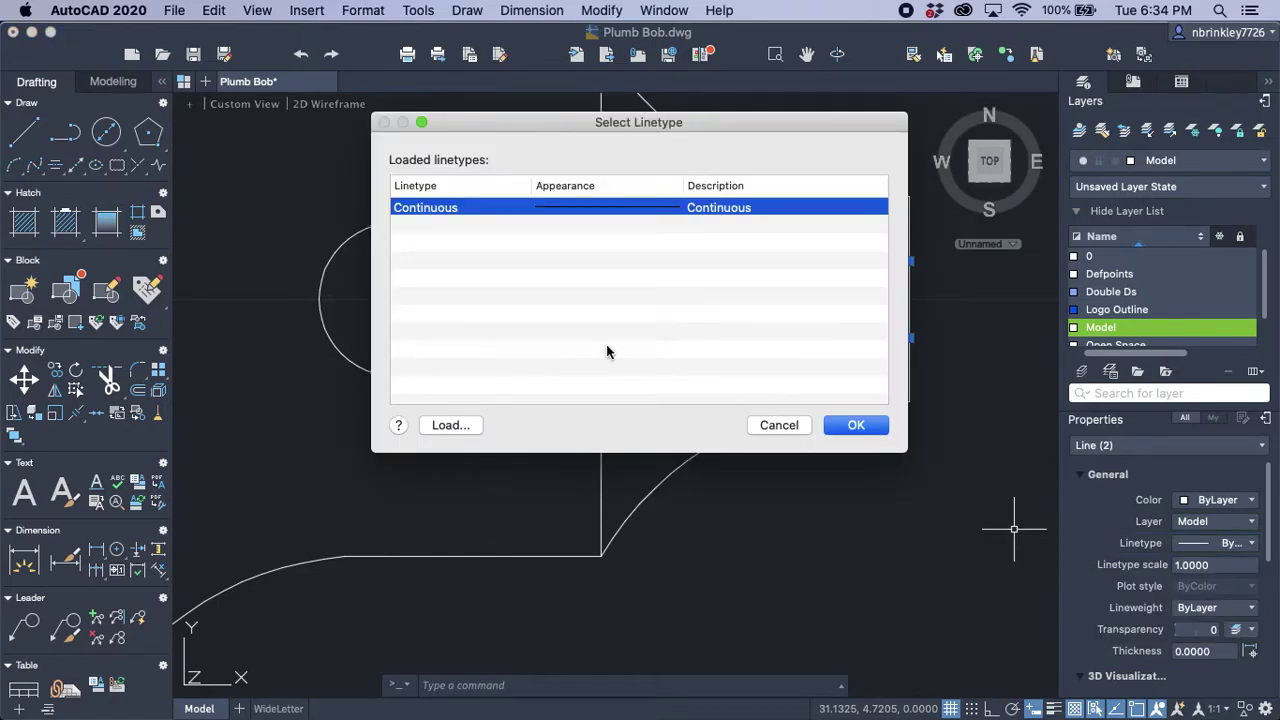
left_click(451, 425)
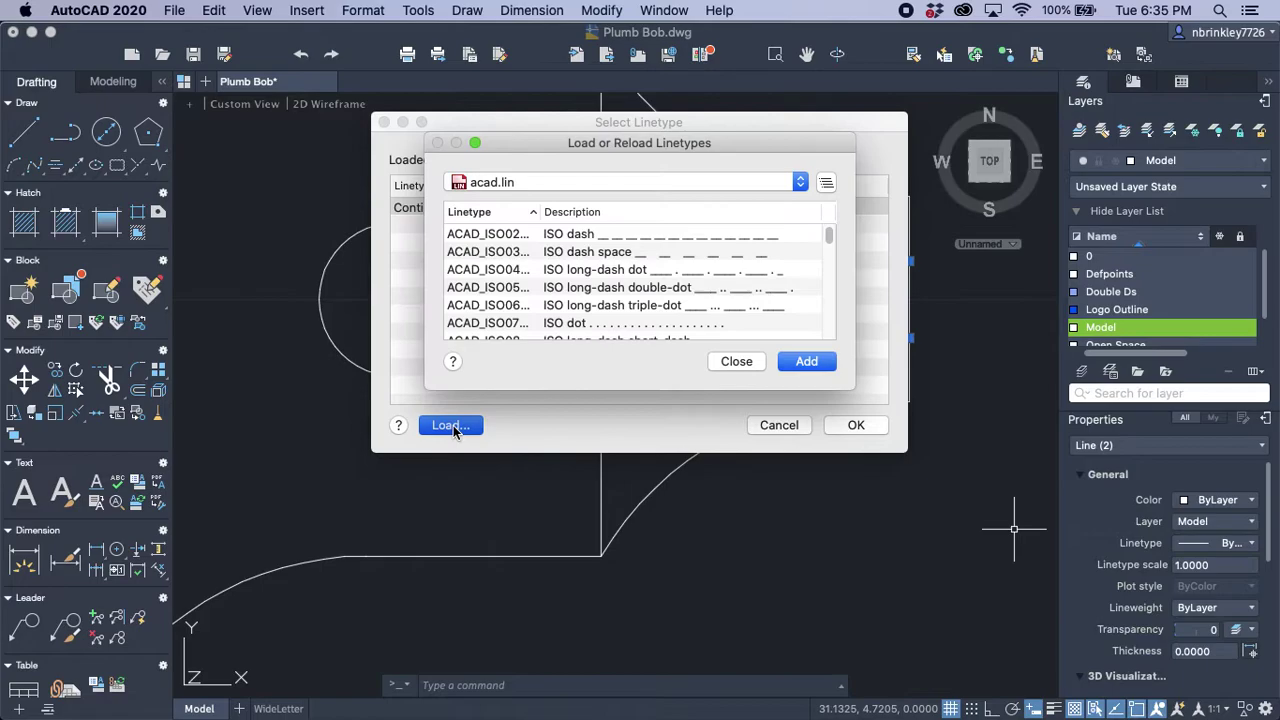
scroll(563, 290, "down", 15)
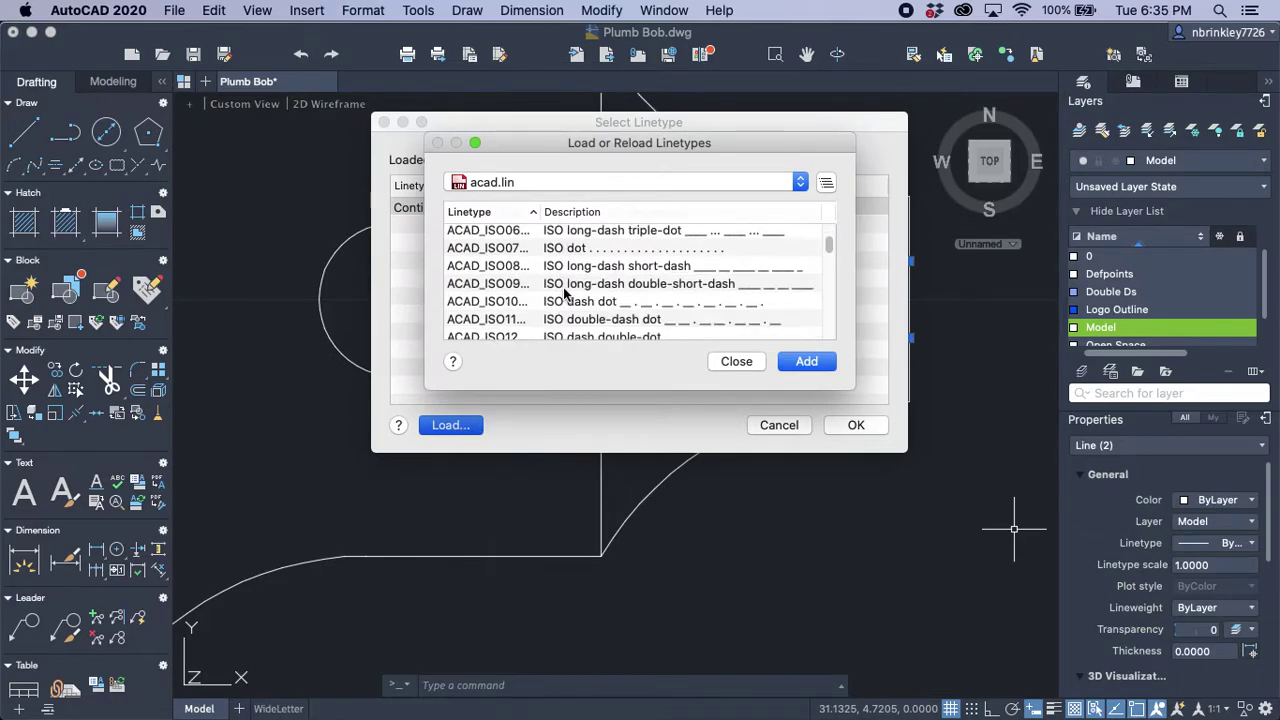
scroll(565, 293, "down", 5)
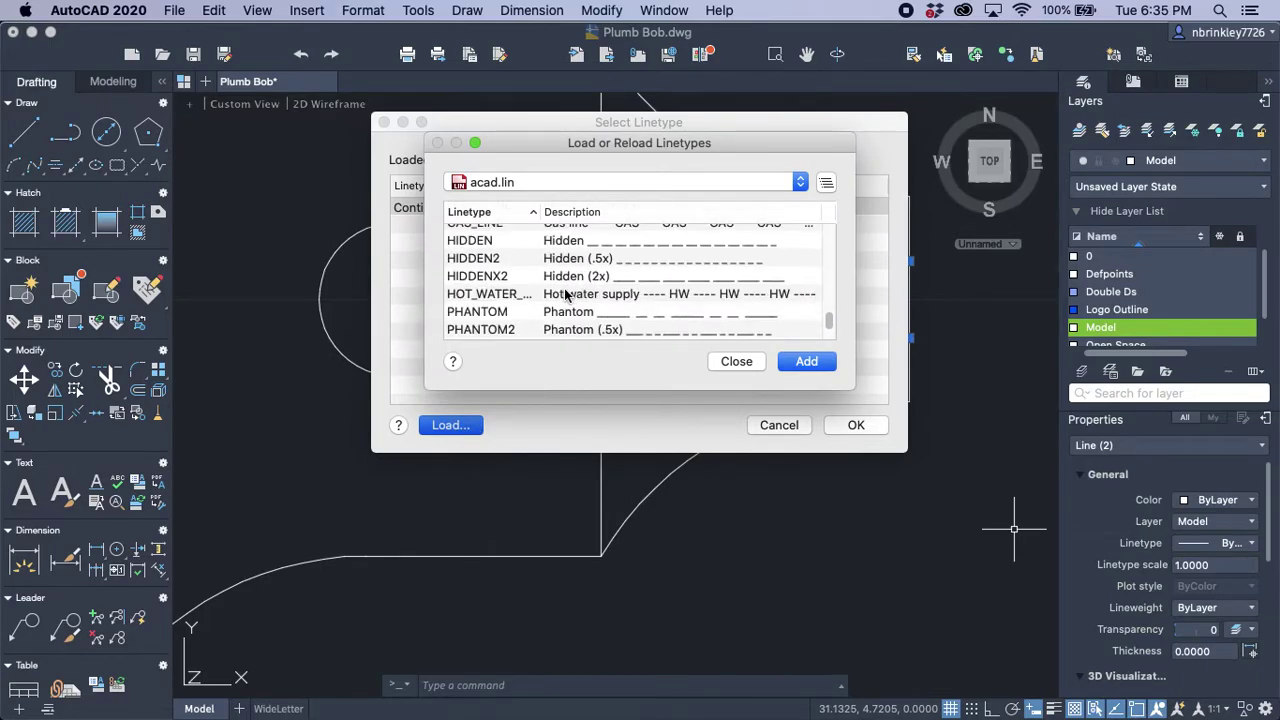
scroll(567, 287, "up", 1)
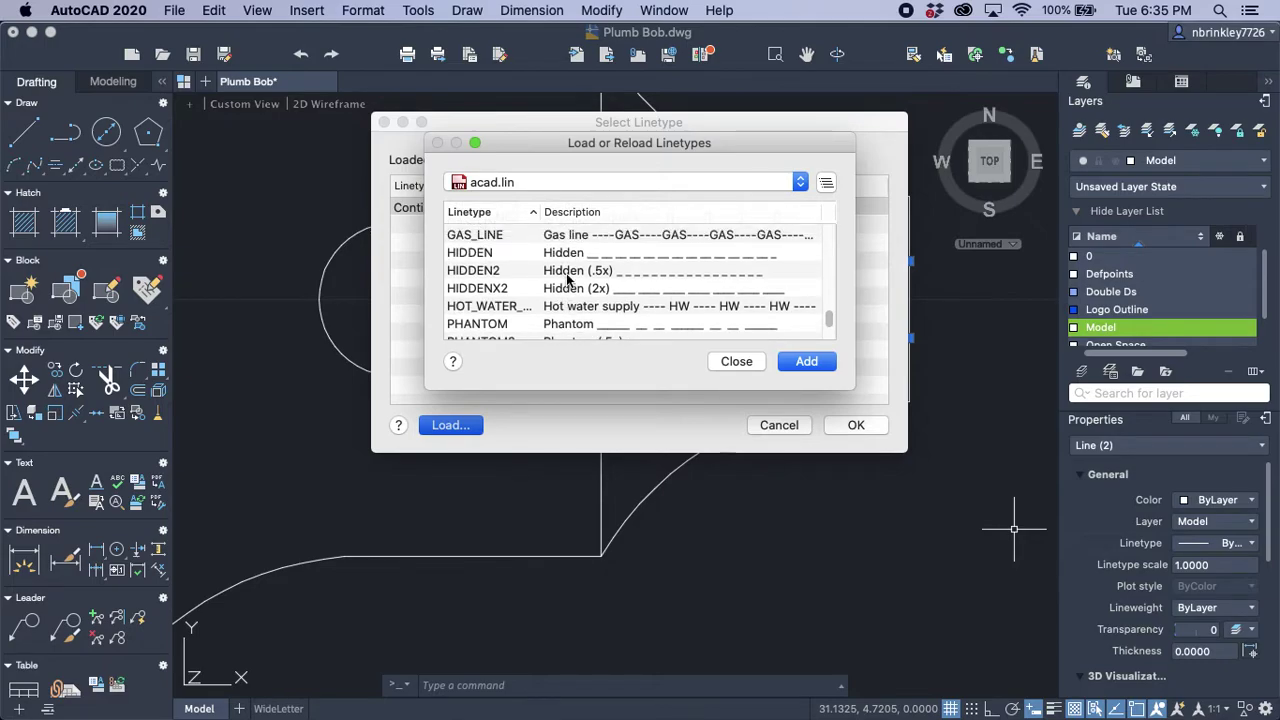
left_click(566, 256)
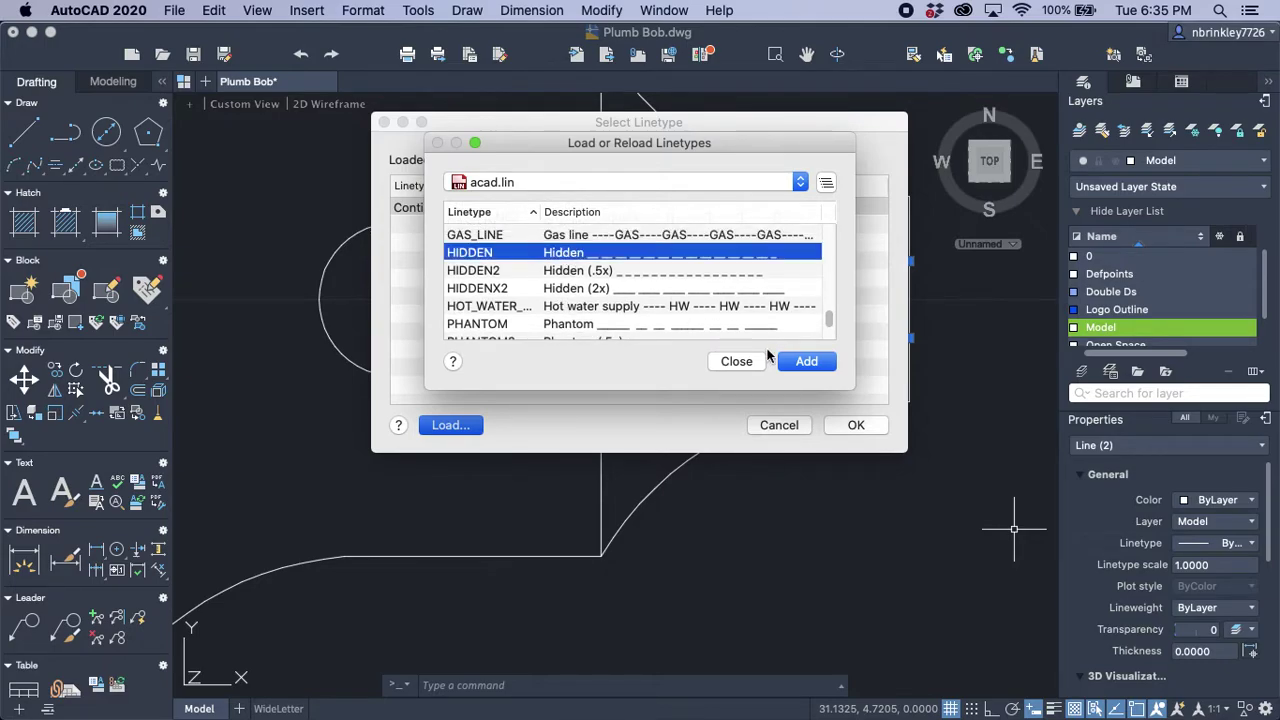
left_click(819, 362)
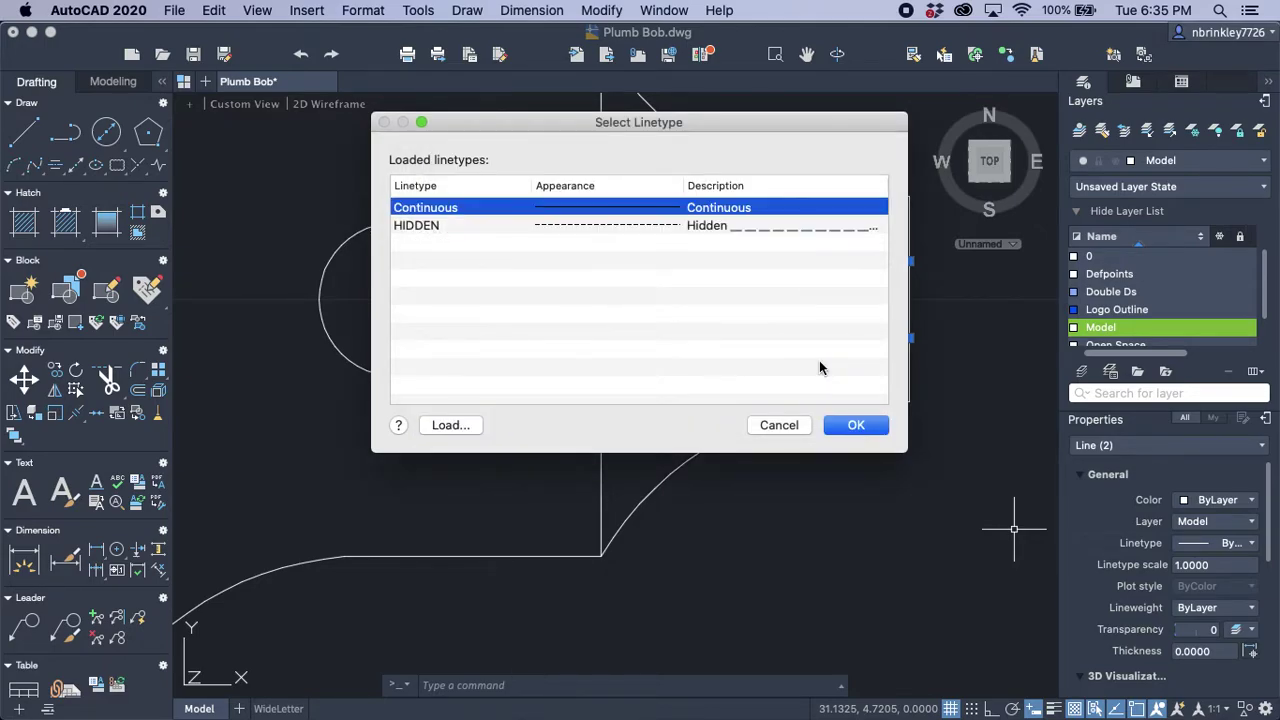
left_click(857, 425)
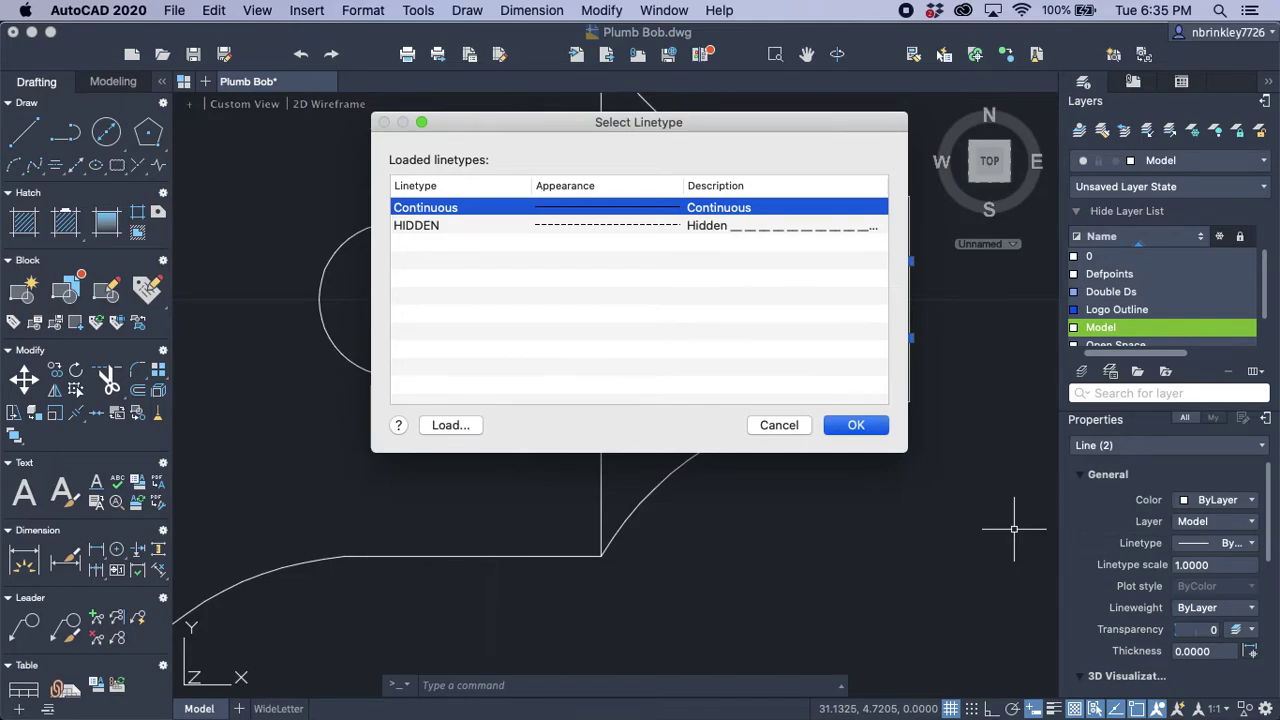
Step: Set the two bore lines' linetype to HIDDEN with a linetype scale of 0.4, and deselect them
left_click(1228, 545)
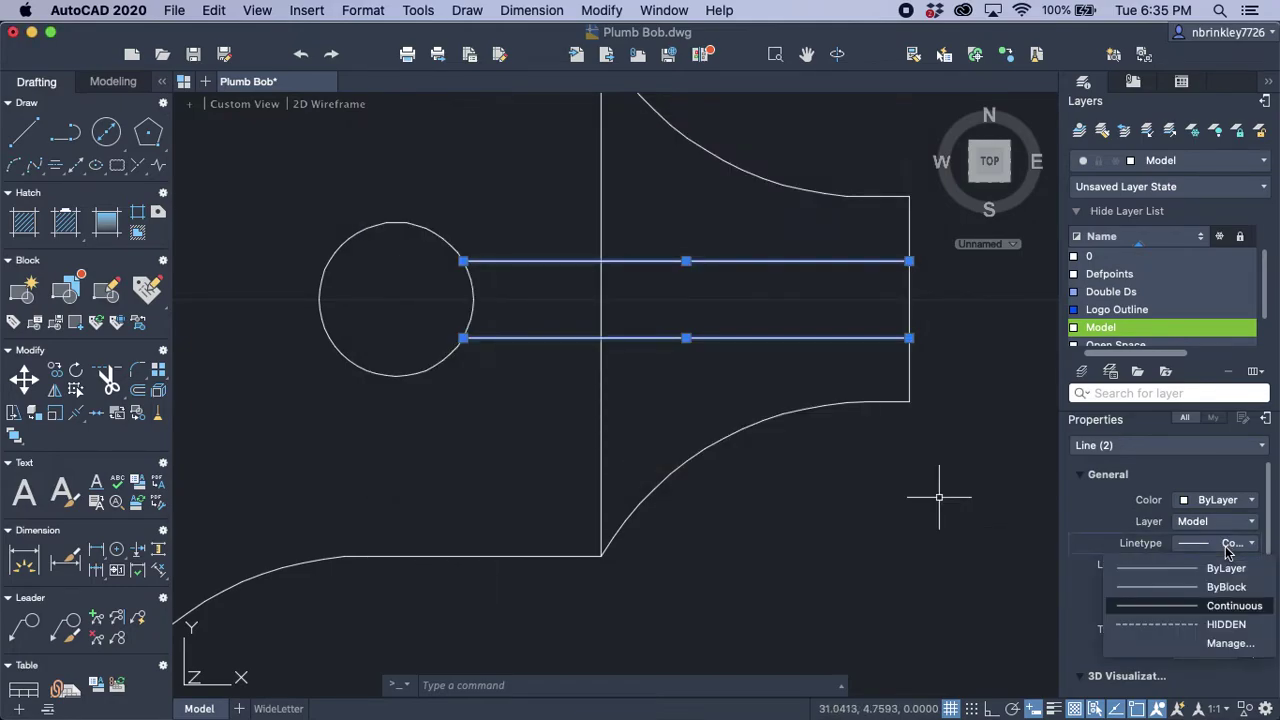
left_click(1225, 624)
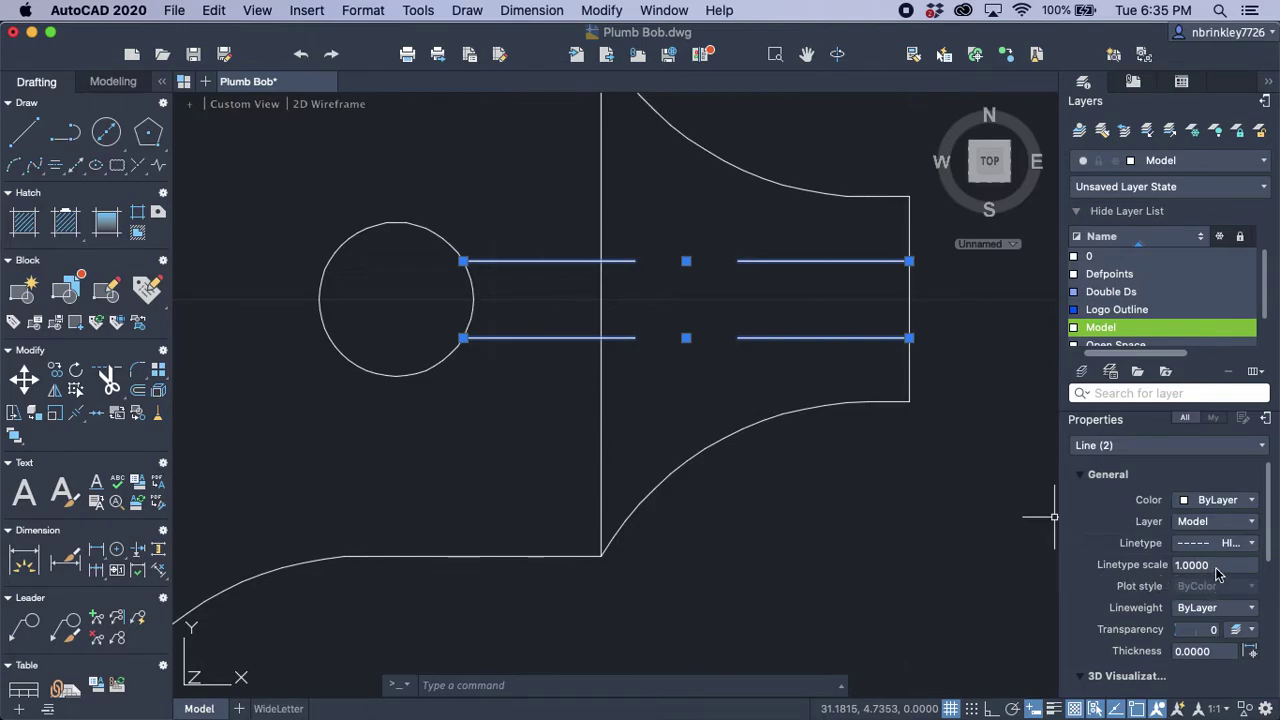
left_click(1215, 565)
key("Return")
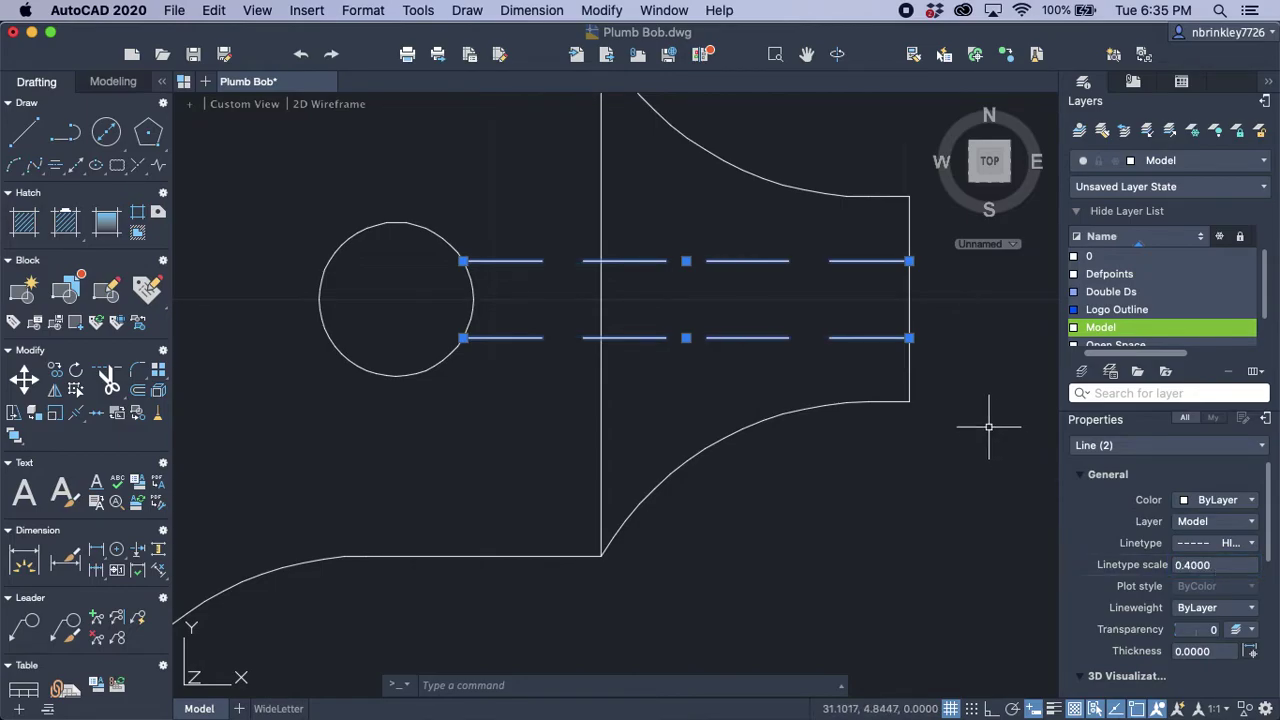
key("Escape")
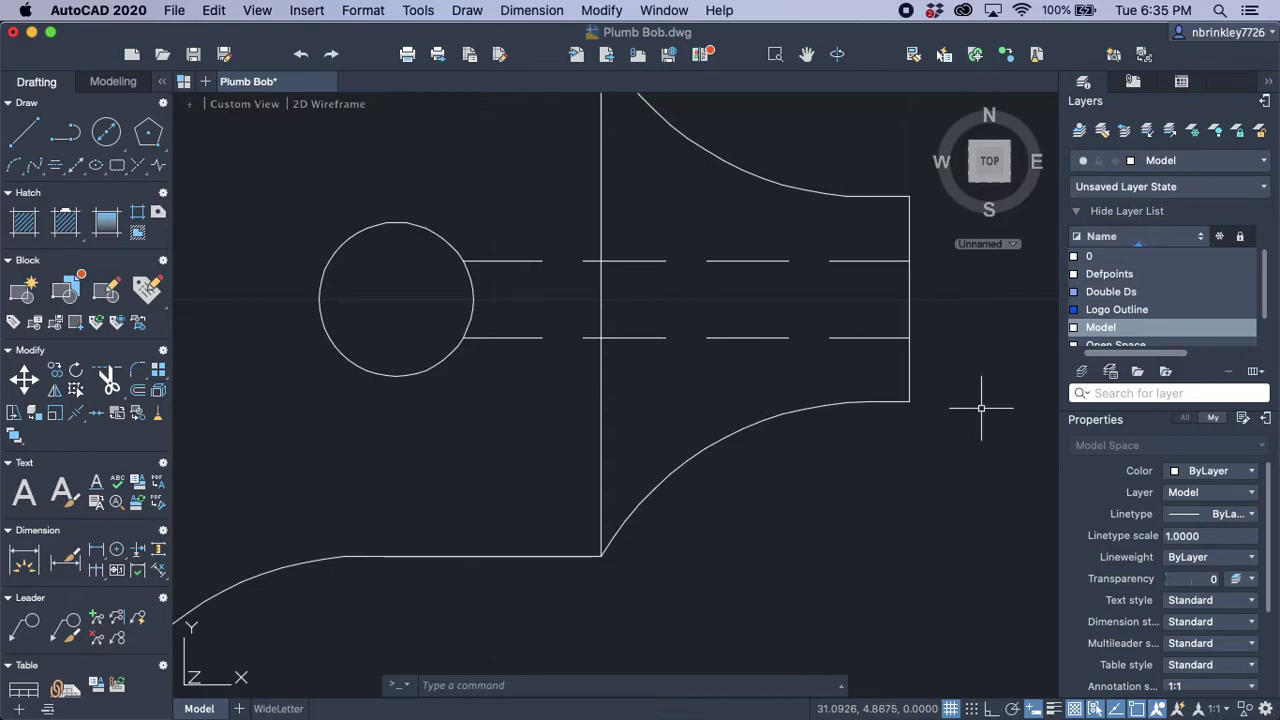
scroll(981, 408, "down", 2)
scroll(976, 407, "down", 2)
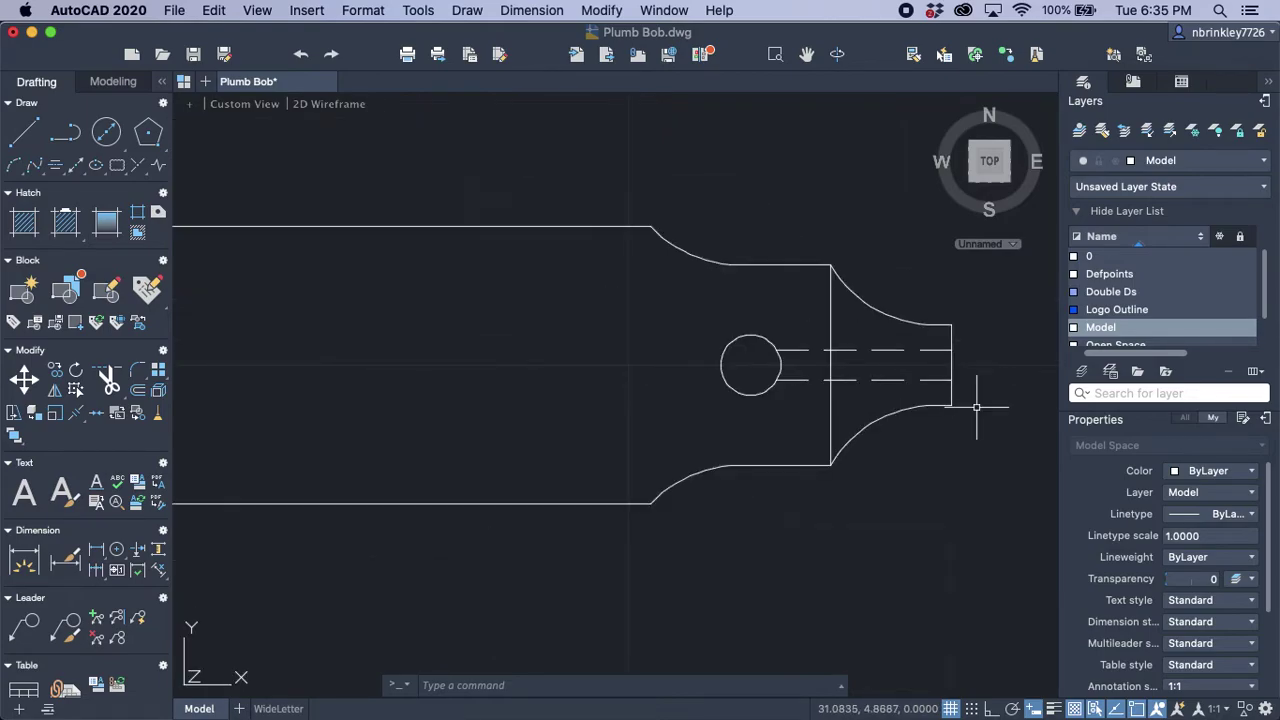
Step: Draw a horizontal line about 1.73 long across the body, level with the hexagon's upper-left vertex, from the neck shoulder to the start of the point
middle_click_drag(975, 400, 726, 363)
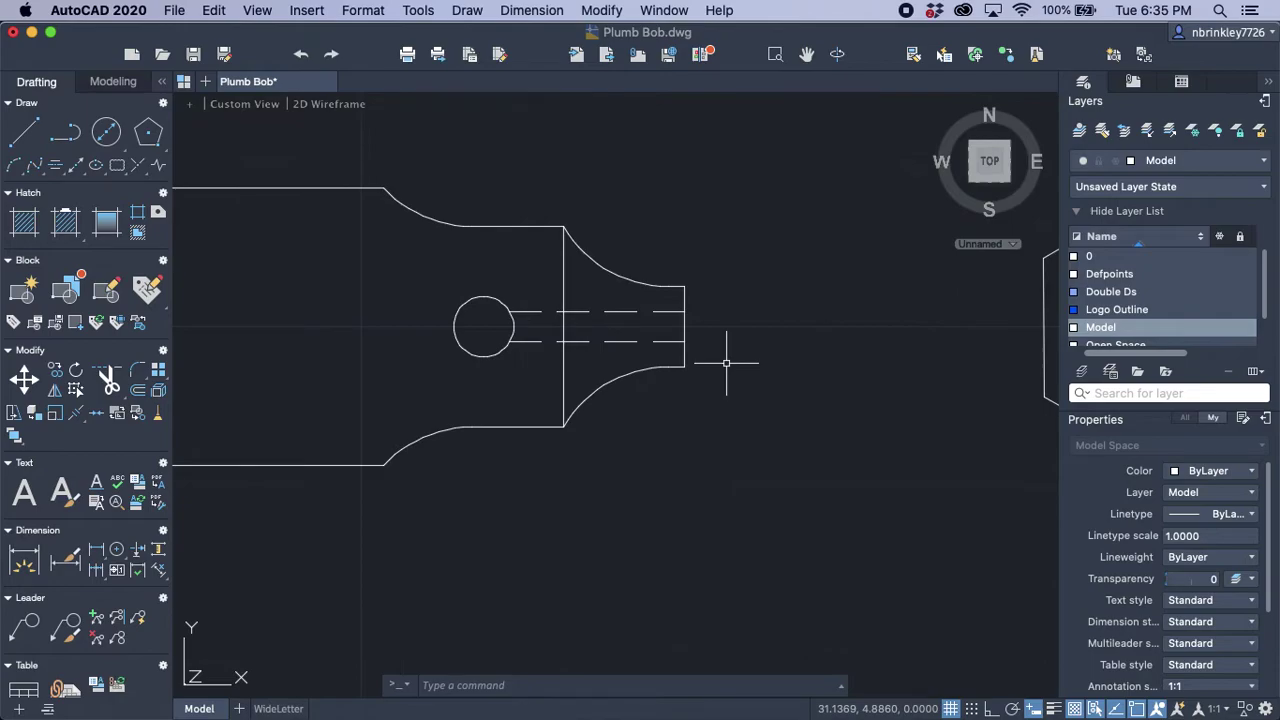
scroll(726, 363, "down", 2)
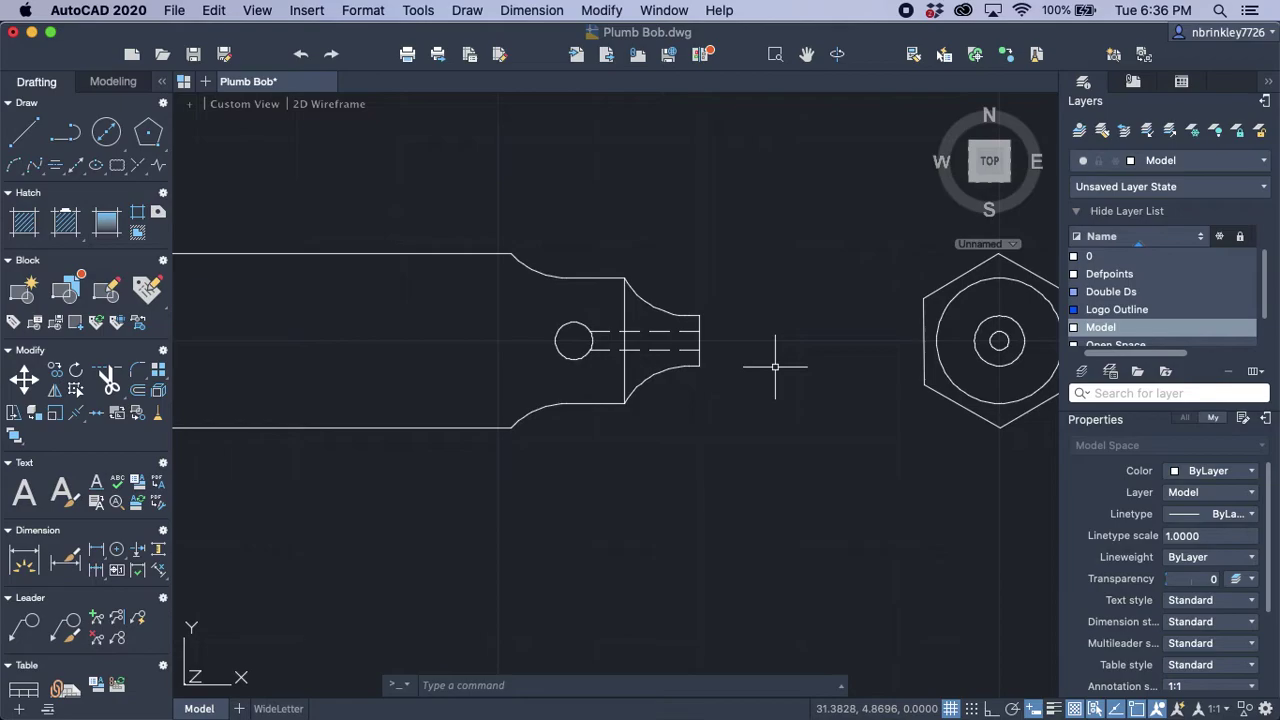
scroll(775, 367, "down", 2)
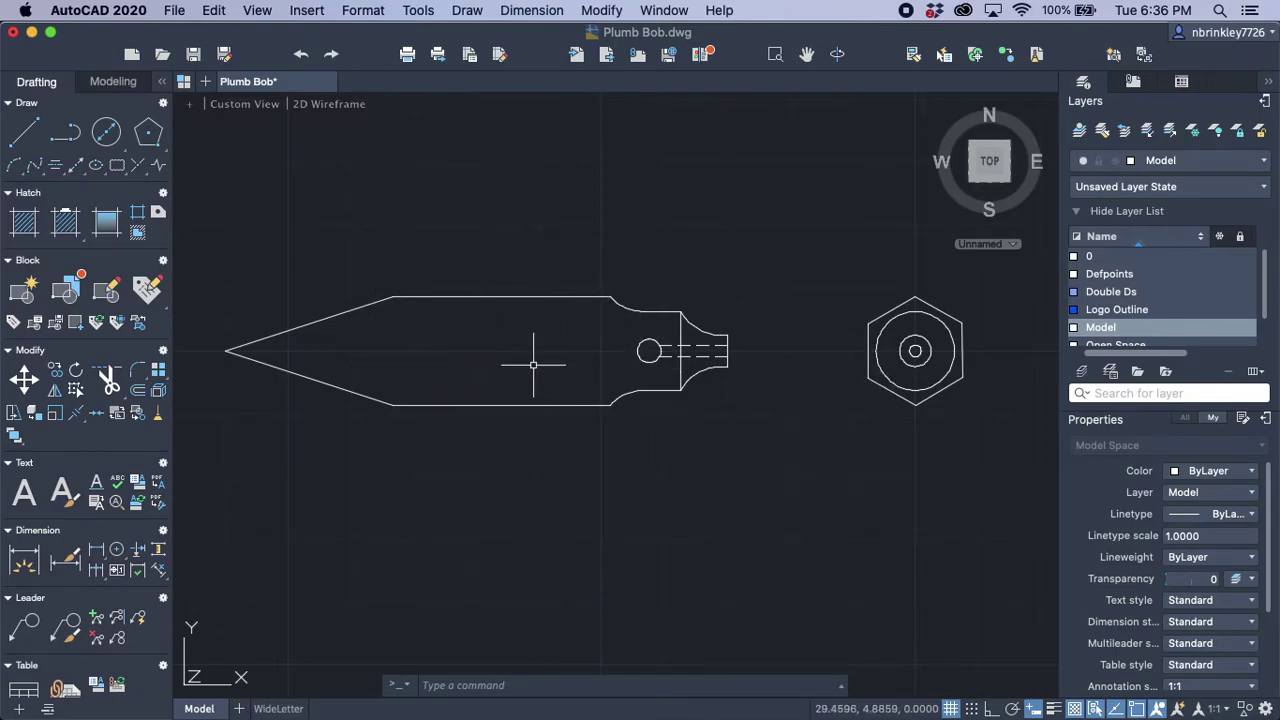
left_click(26, 138)
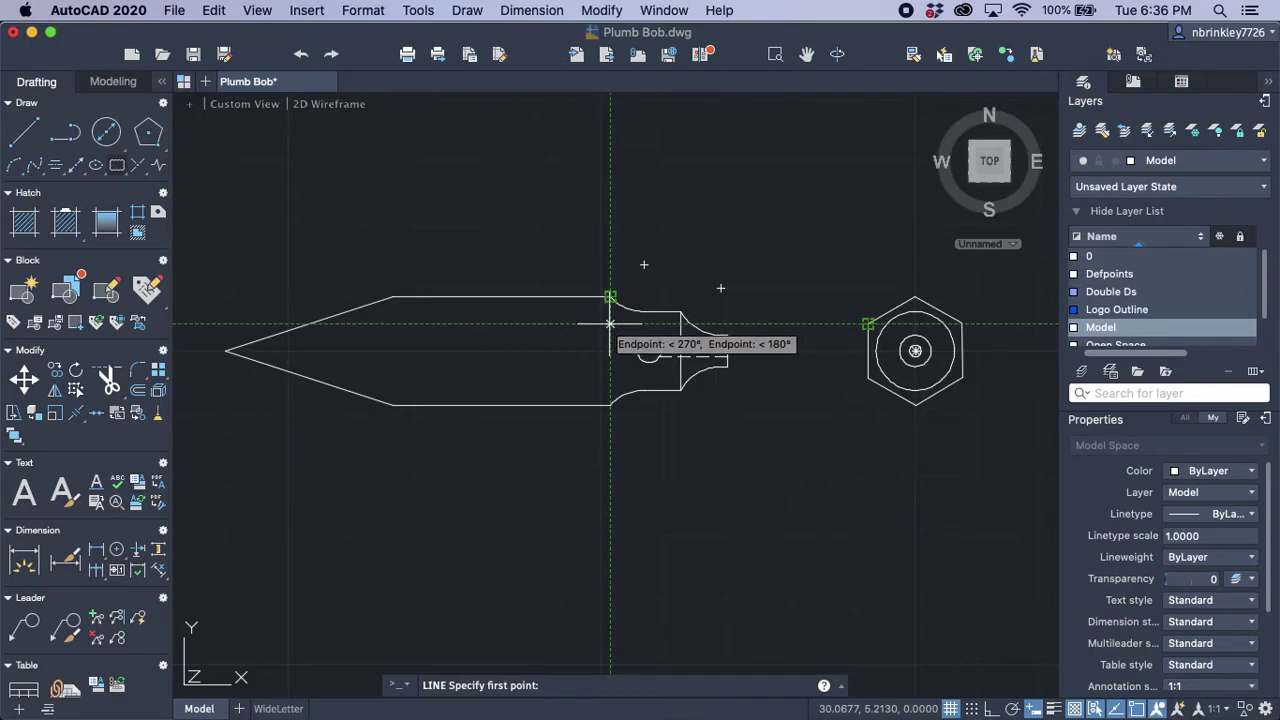
left_click(610, 324)
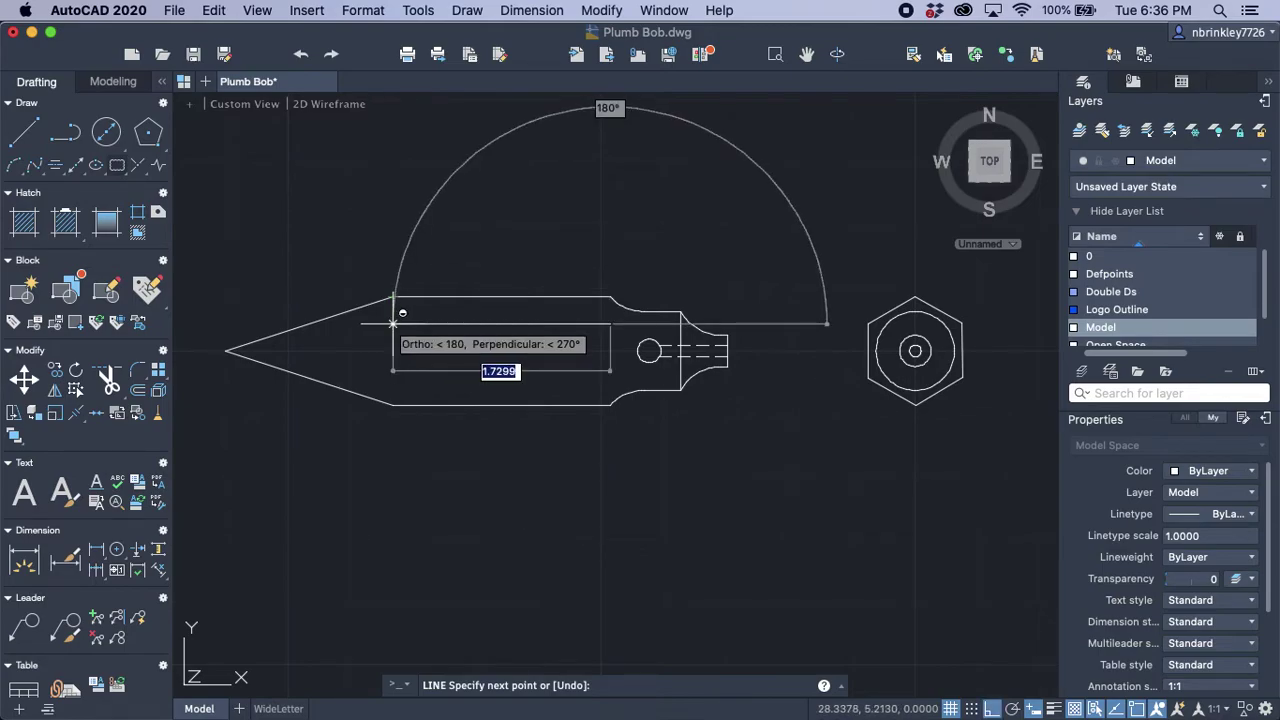
left_click(395, 300)
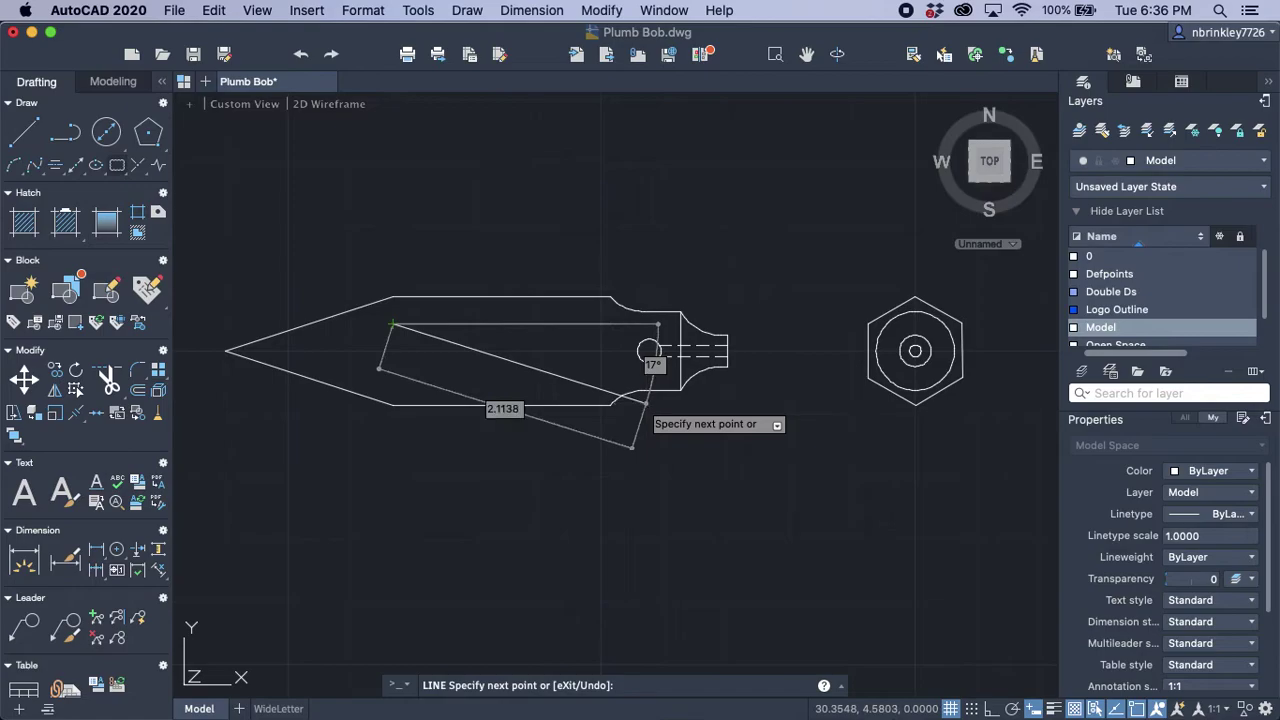
key("Escape")
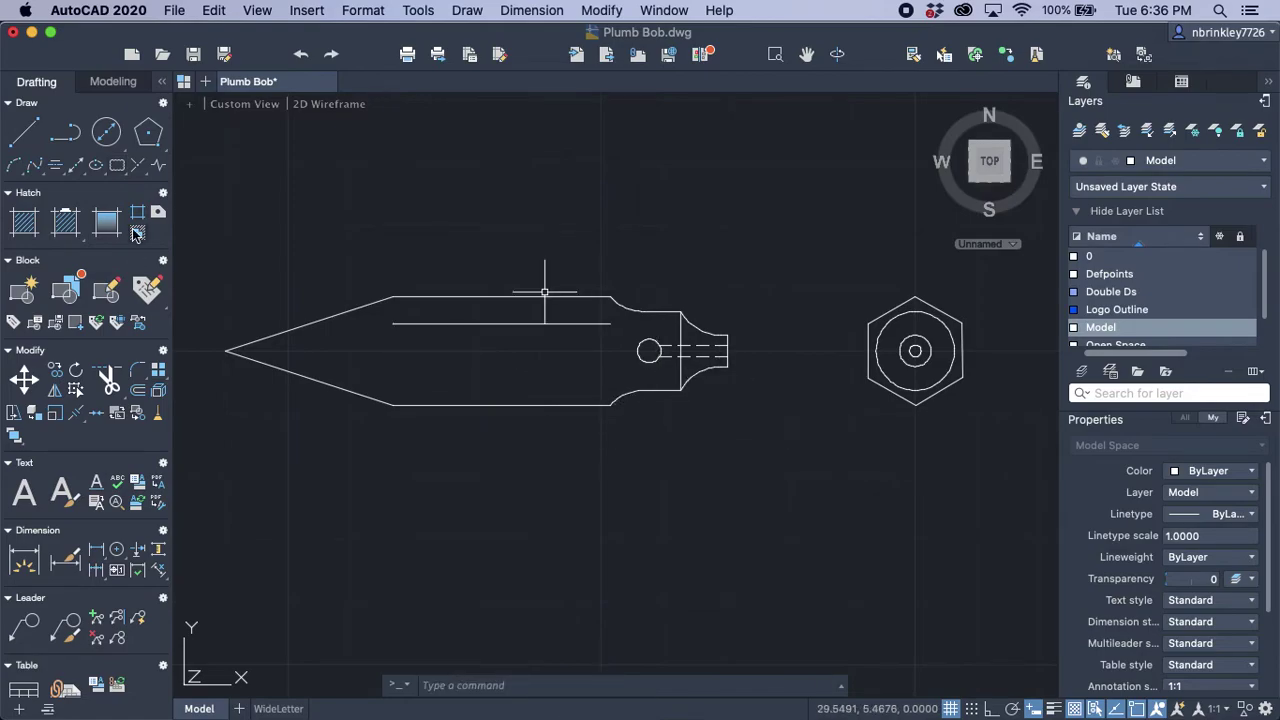
right_click(424, 226)
left_click(479, 226)
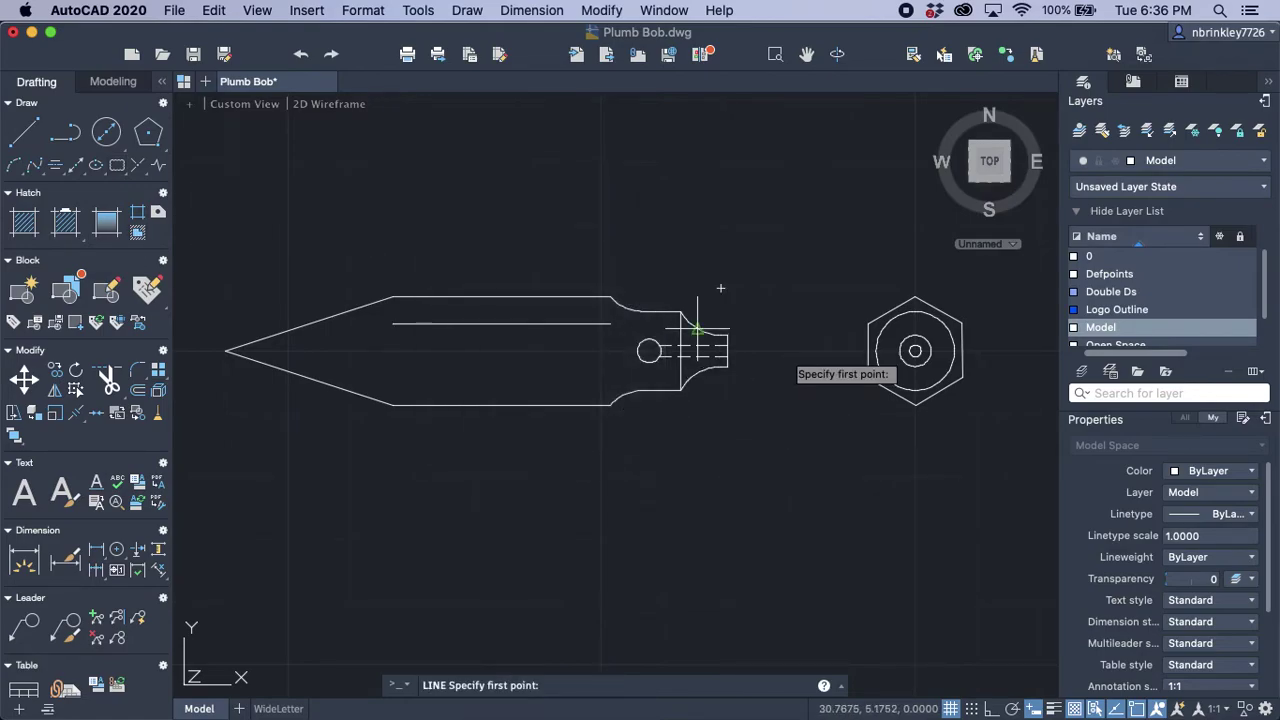
left_click(868, 378)
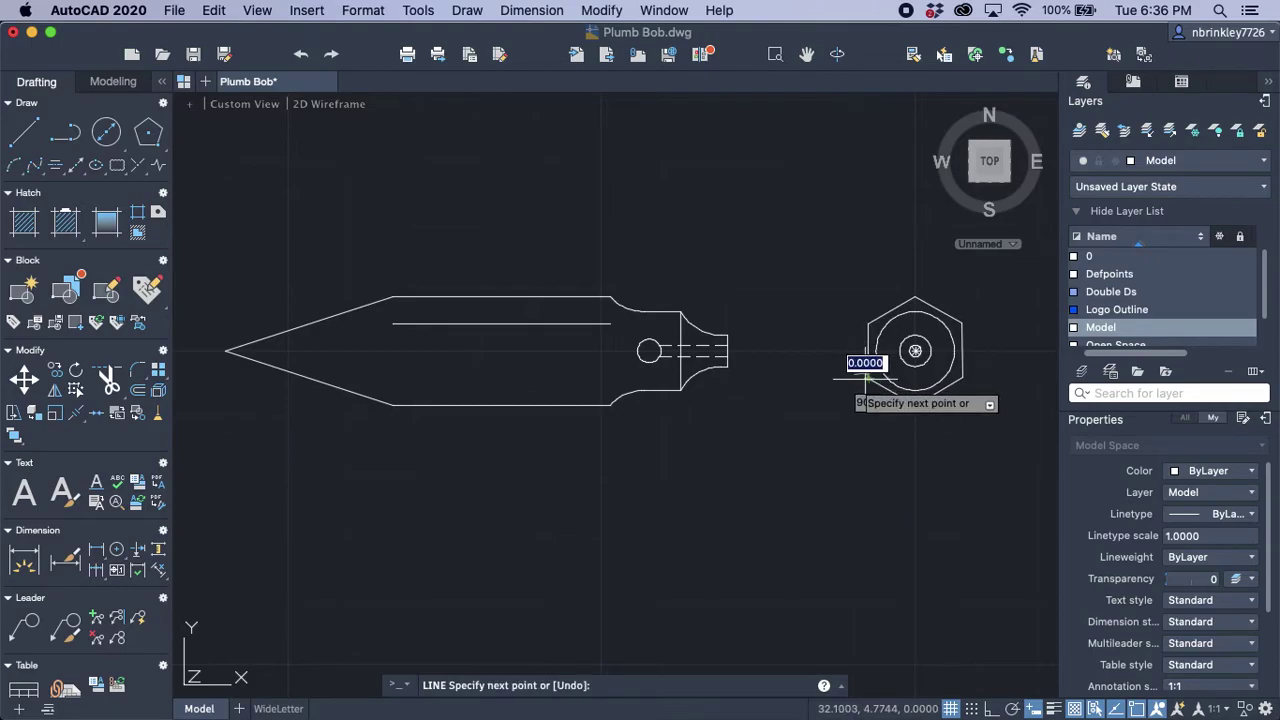
key("Escape")
Step: Draw a second horizontal line about 1.73 long across the body, level with the hexagon's lower-left vertex, ending directly below the upper line's end
right_click(730, 436)
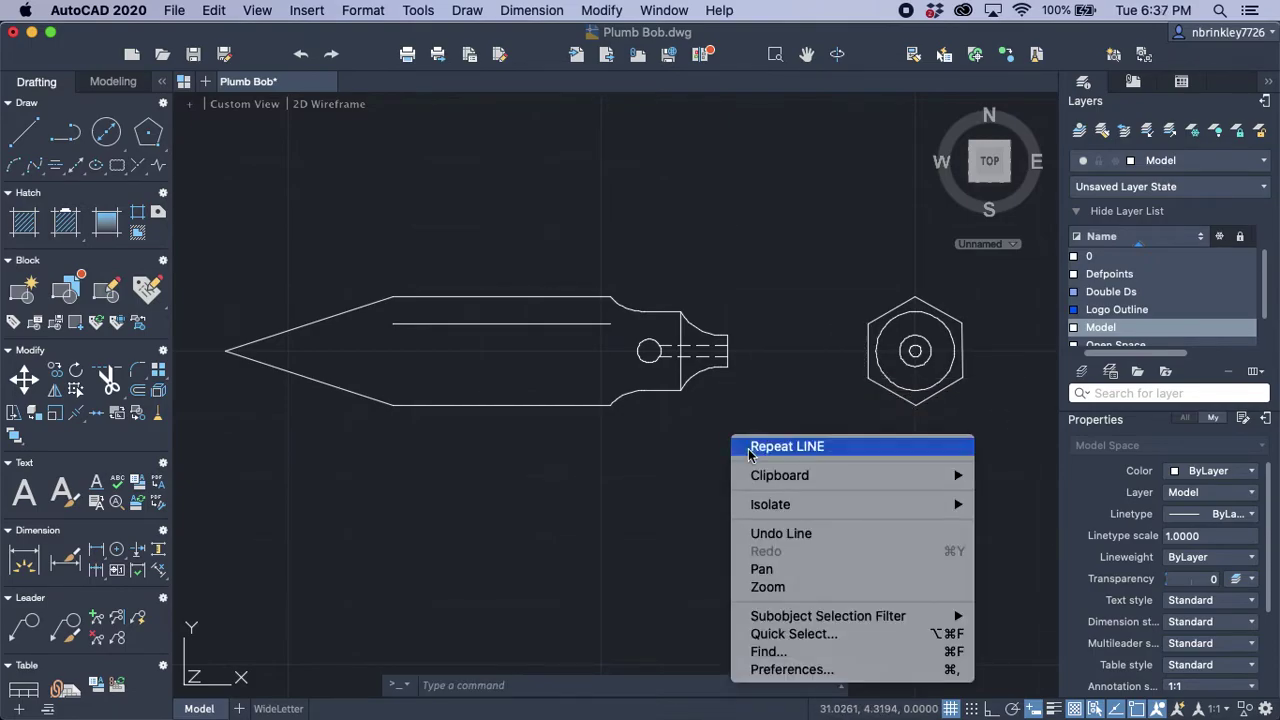
left_click(748, 446)
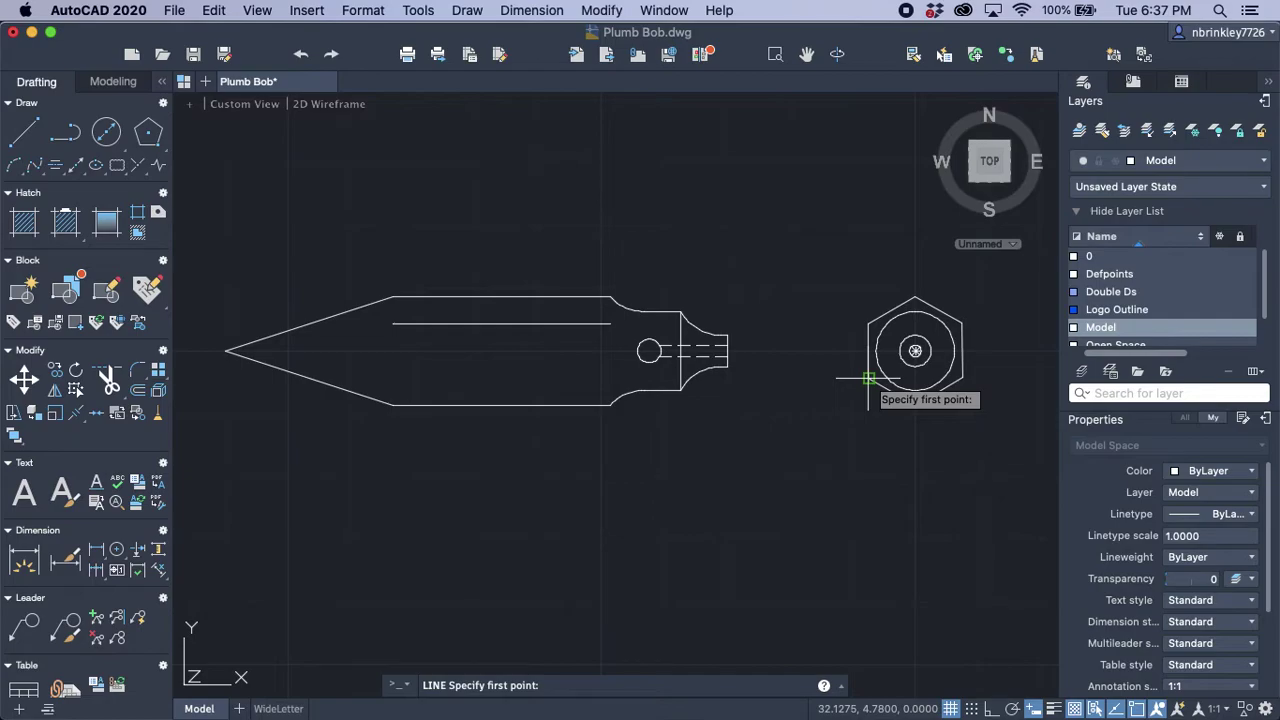
left_click(609, 381)
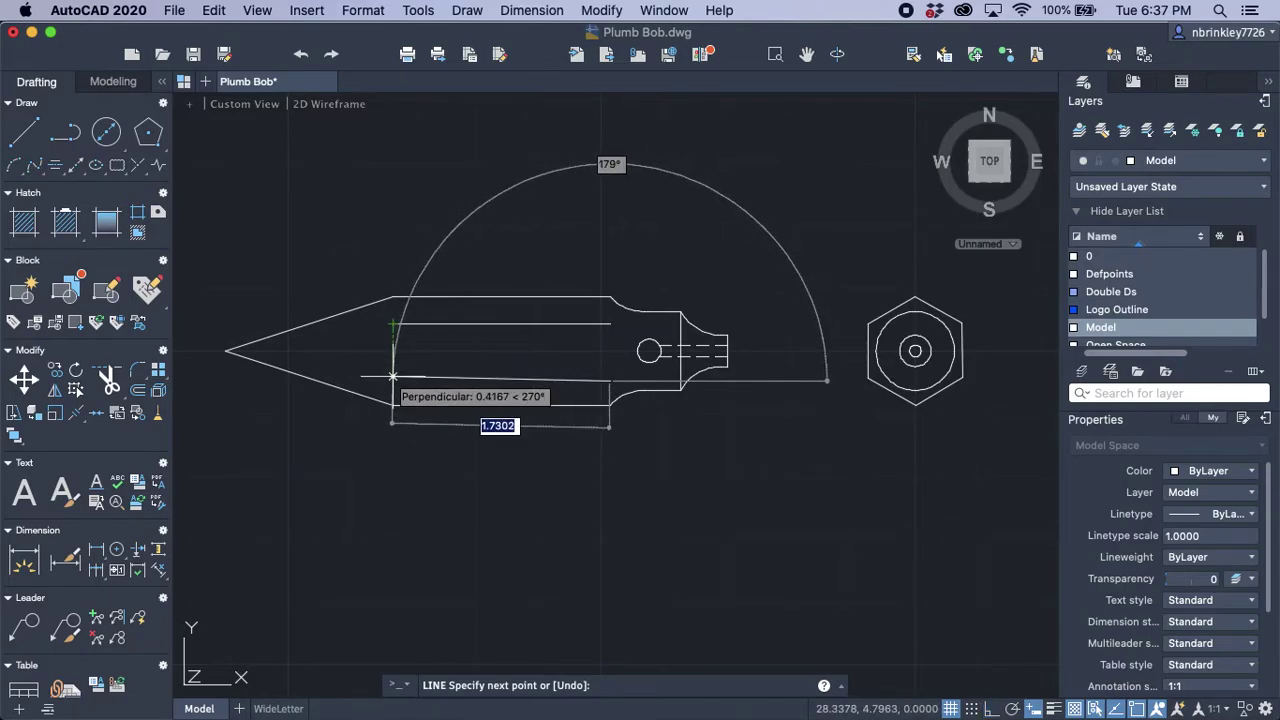
key("shift")
left_click(393, 380)
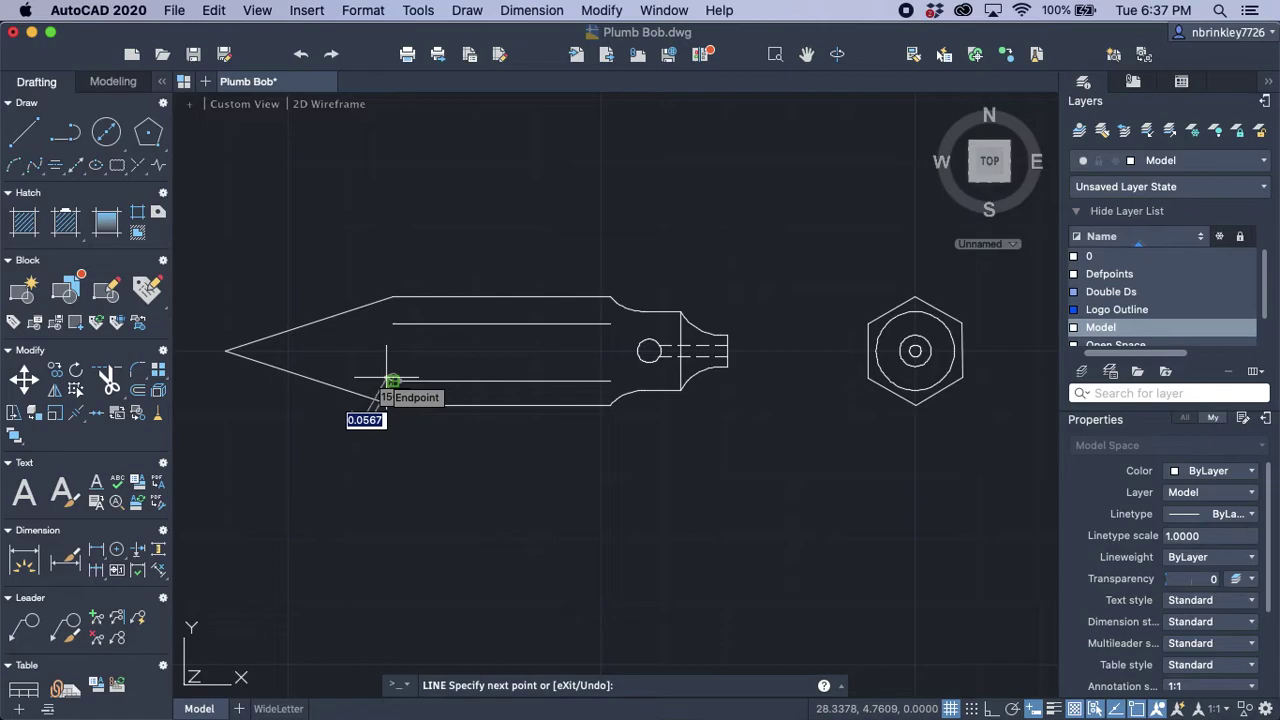
key("Return")
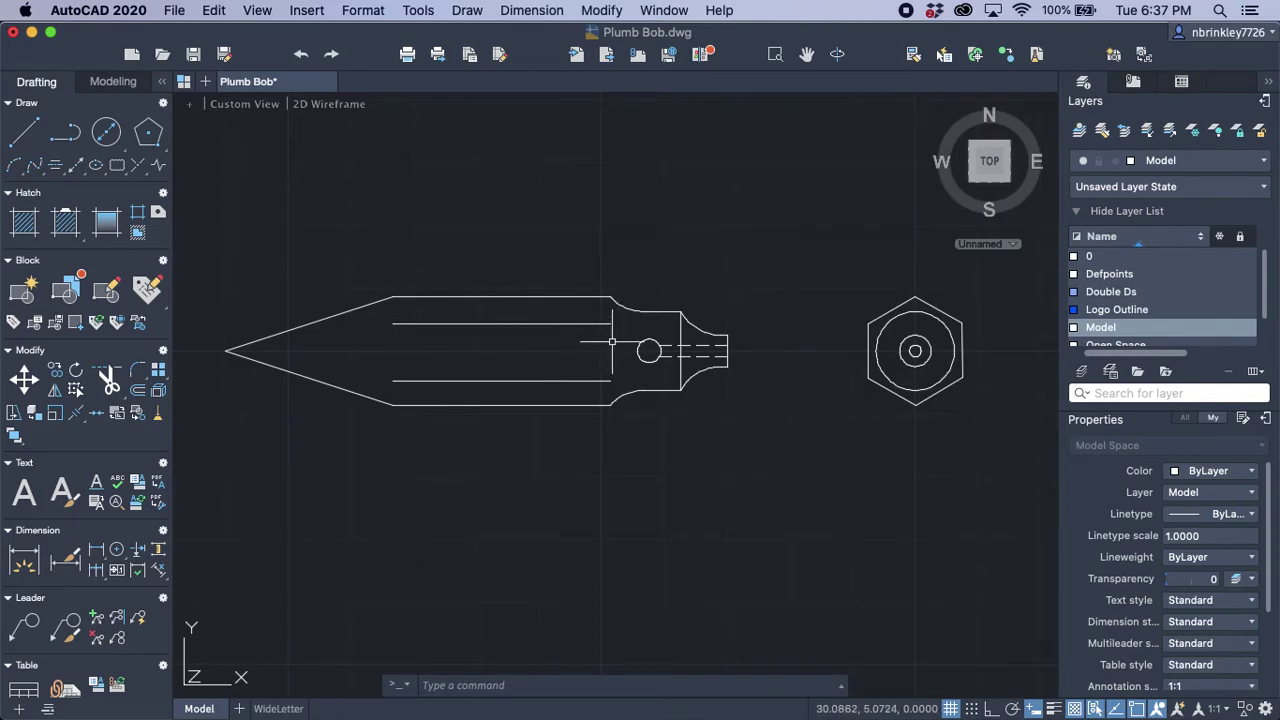
Step: Try a start-center-angle arc from the body's upper corner at the point, centred on the upper inner line's left end, and delete it
left_click(18, 175)
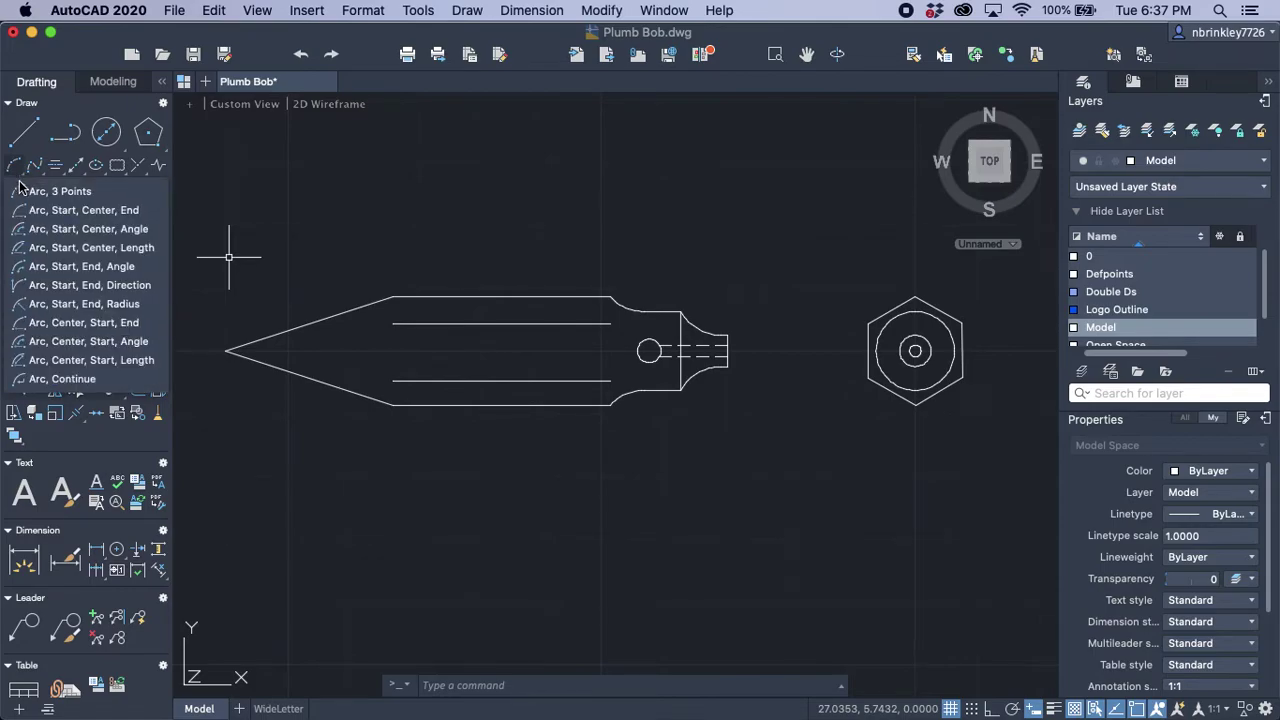
left_click(56, 228)
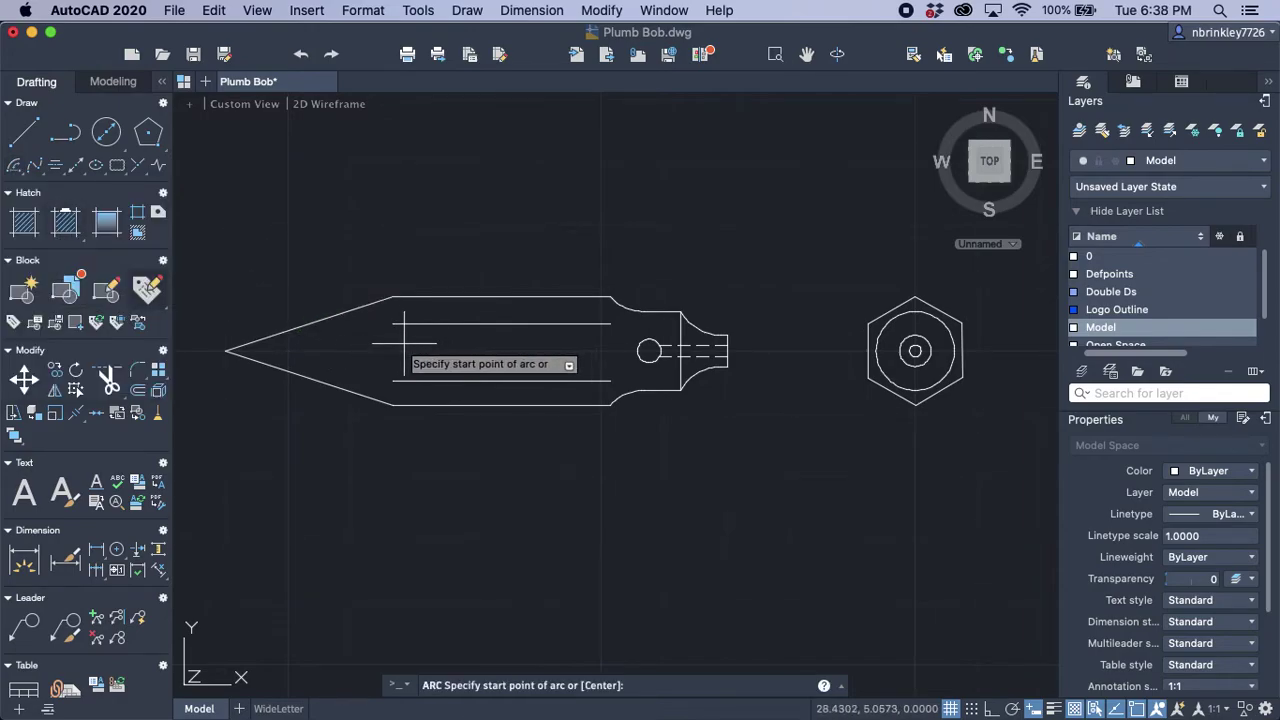
scroll(380, 338, "up", 4)
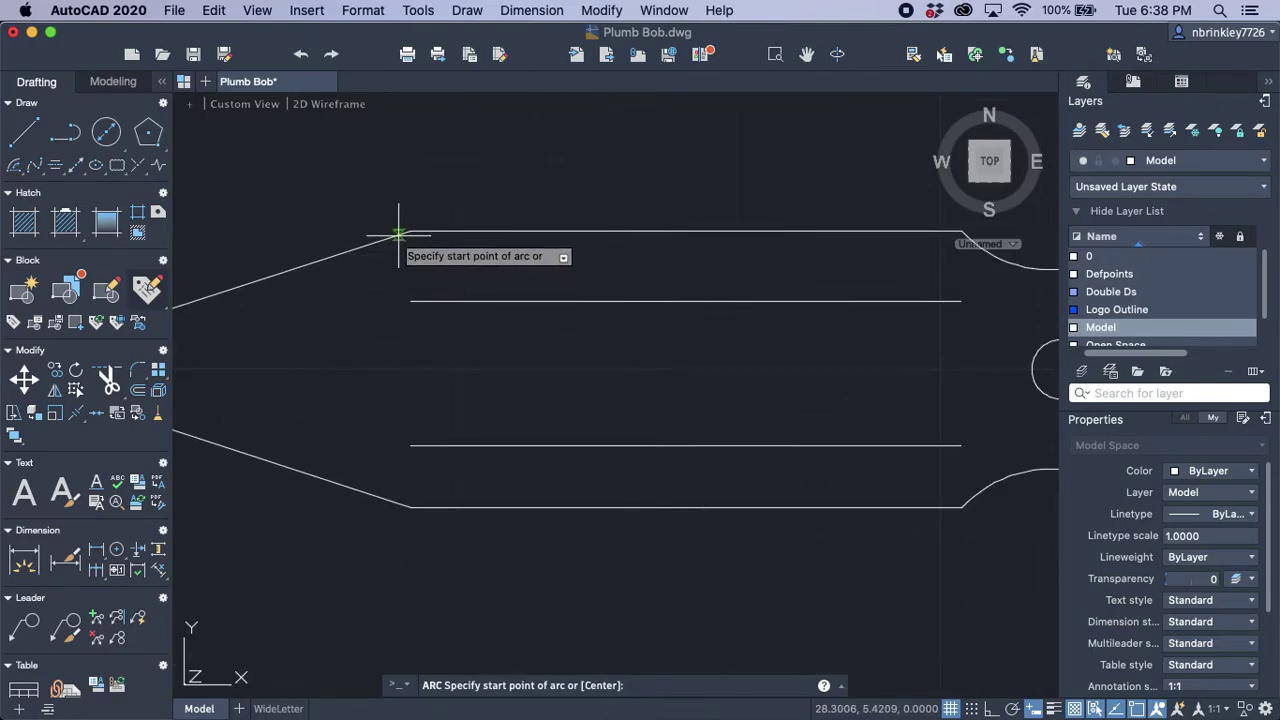
type("c")
key("Return")
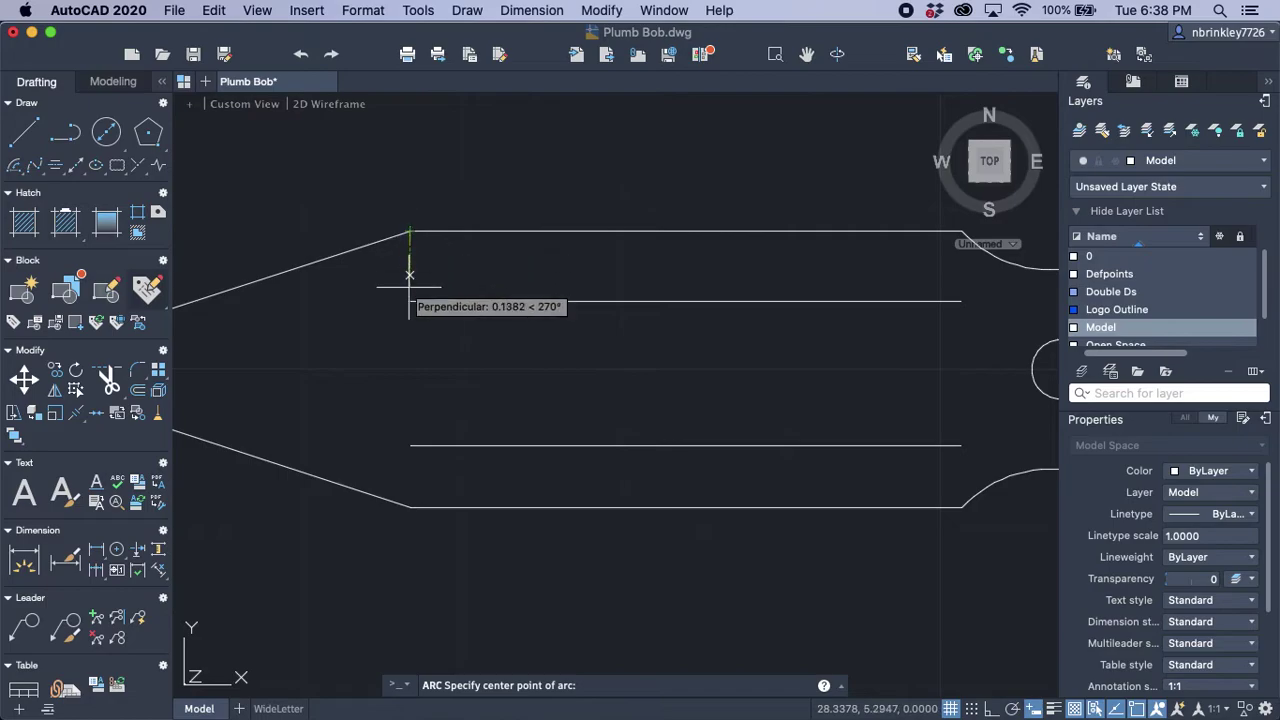
left_click(409, 299)
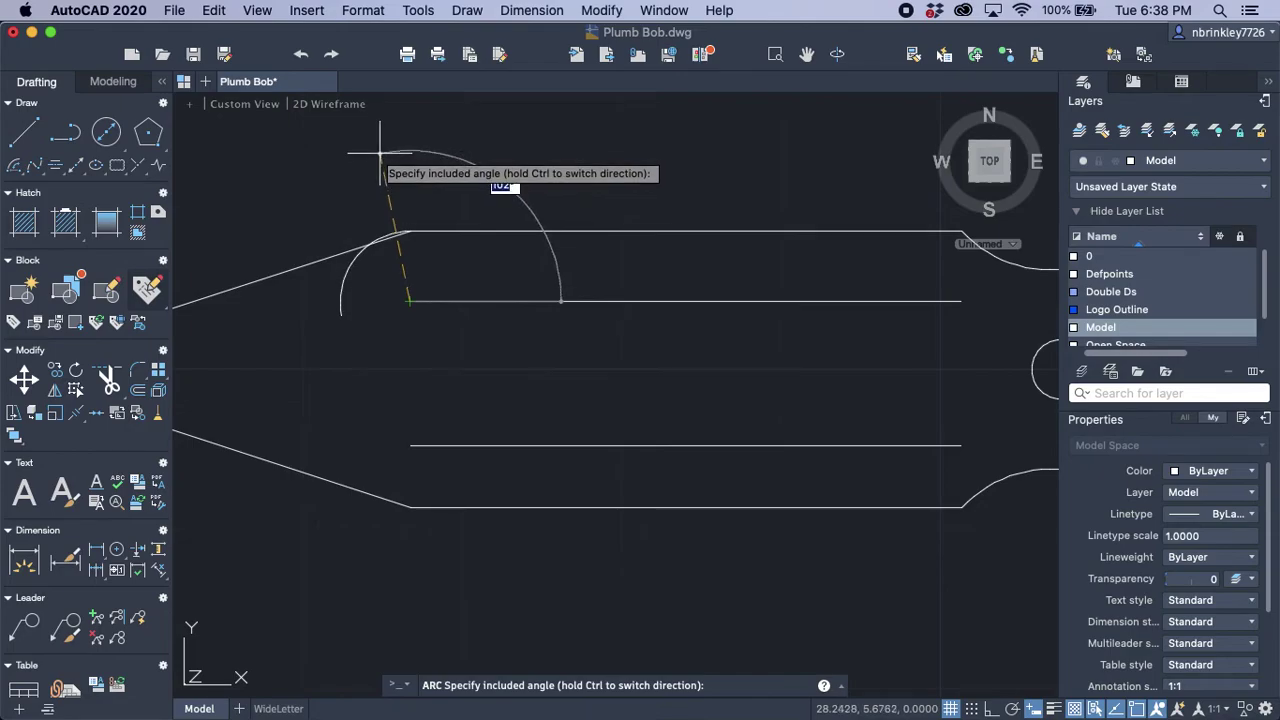
key("Escape")
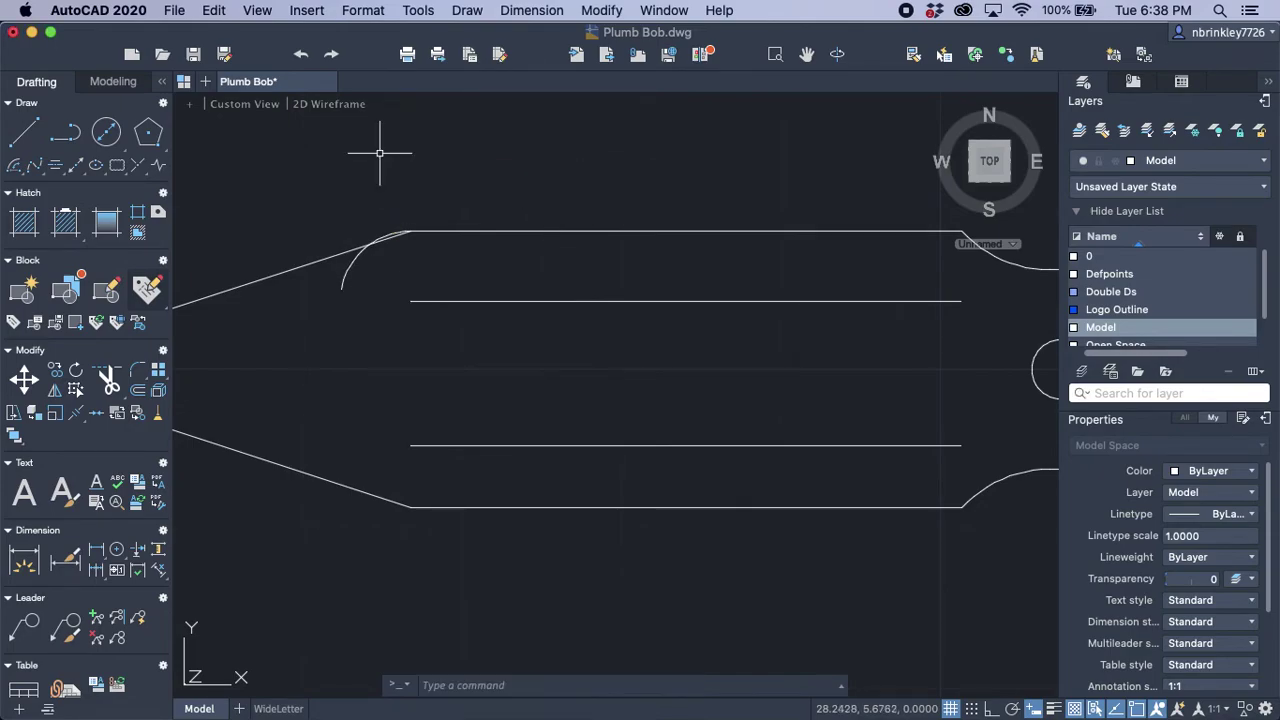
left_click(380, 278)
left_click(347, 254)
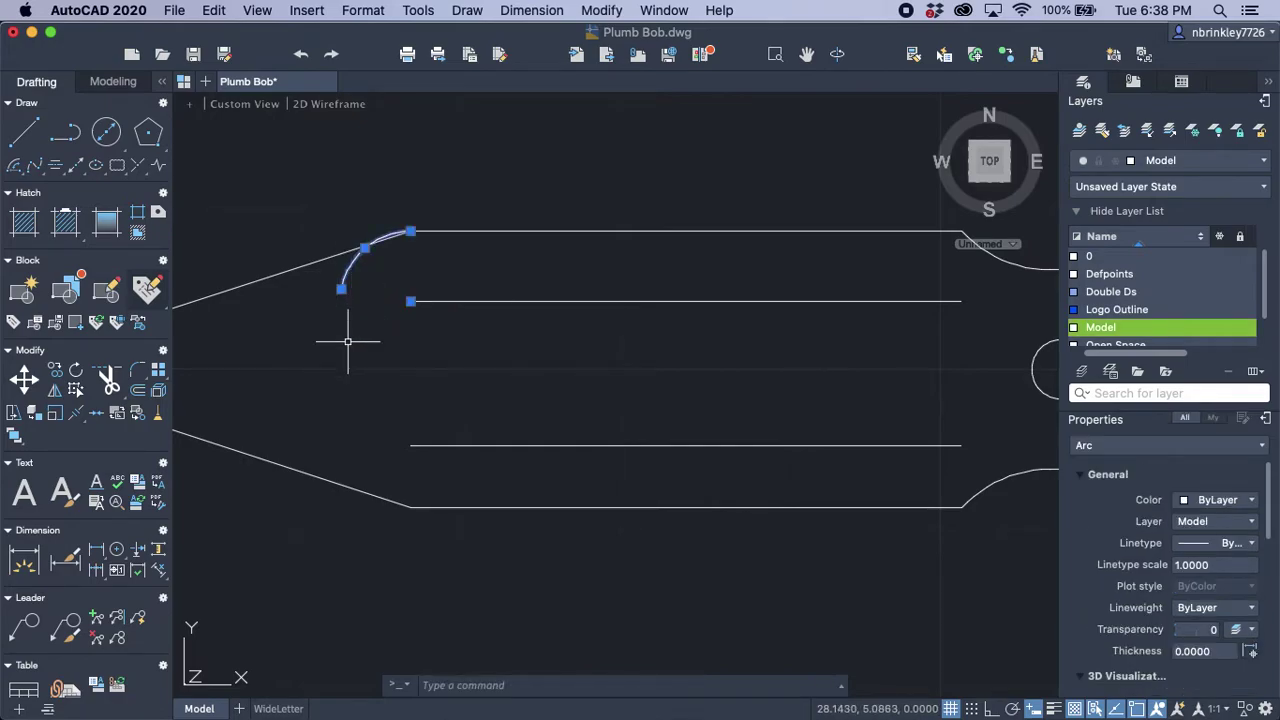
Step: Draw a start-end-angle arc from the body's upper corner at the point to the upper inner line's left end, with a 110° included angle
left_click(13, 167)
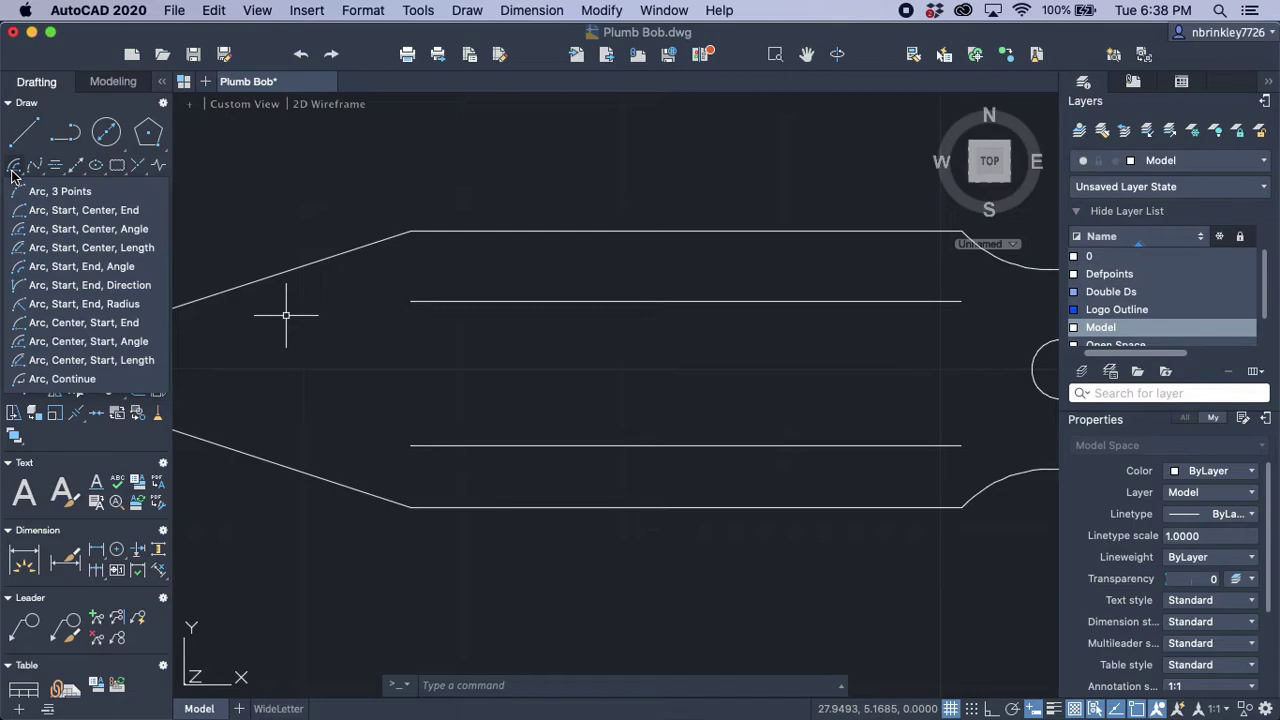
left_click(55, 266)
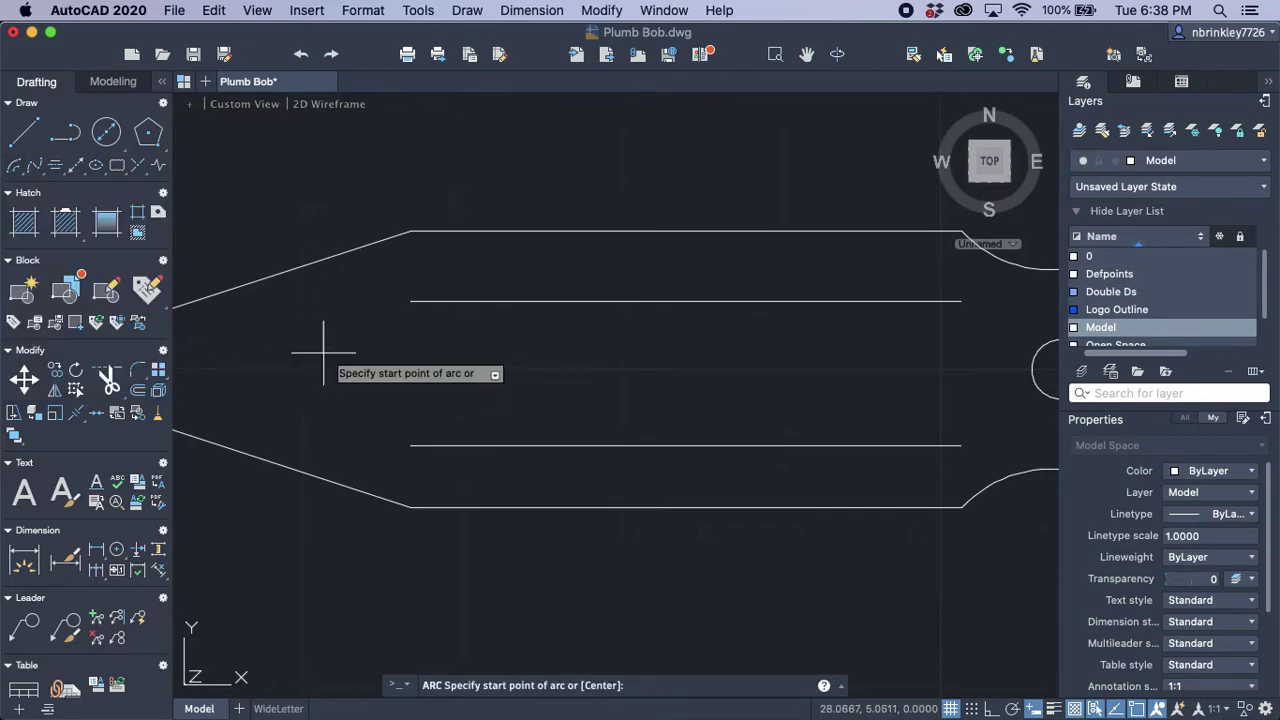
left_click(410, 232)
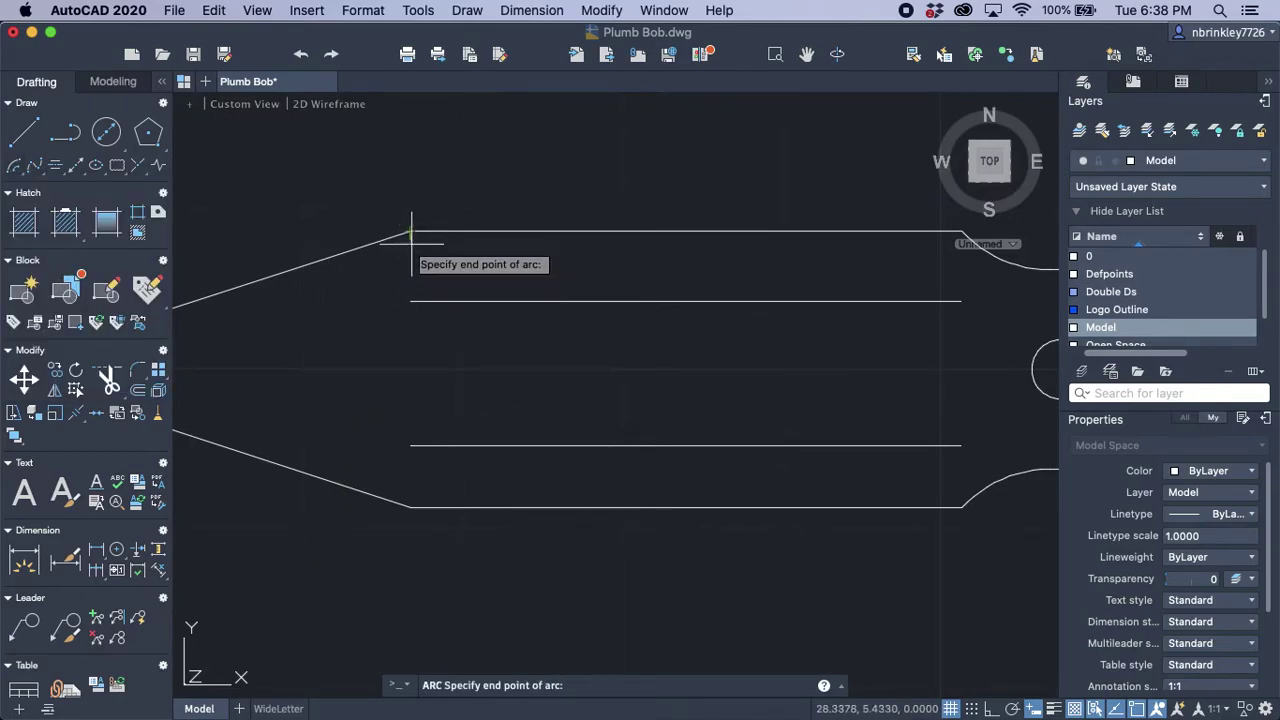
left_click(410, 300)
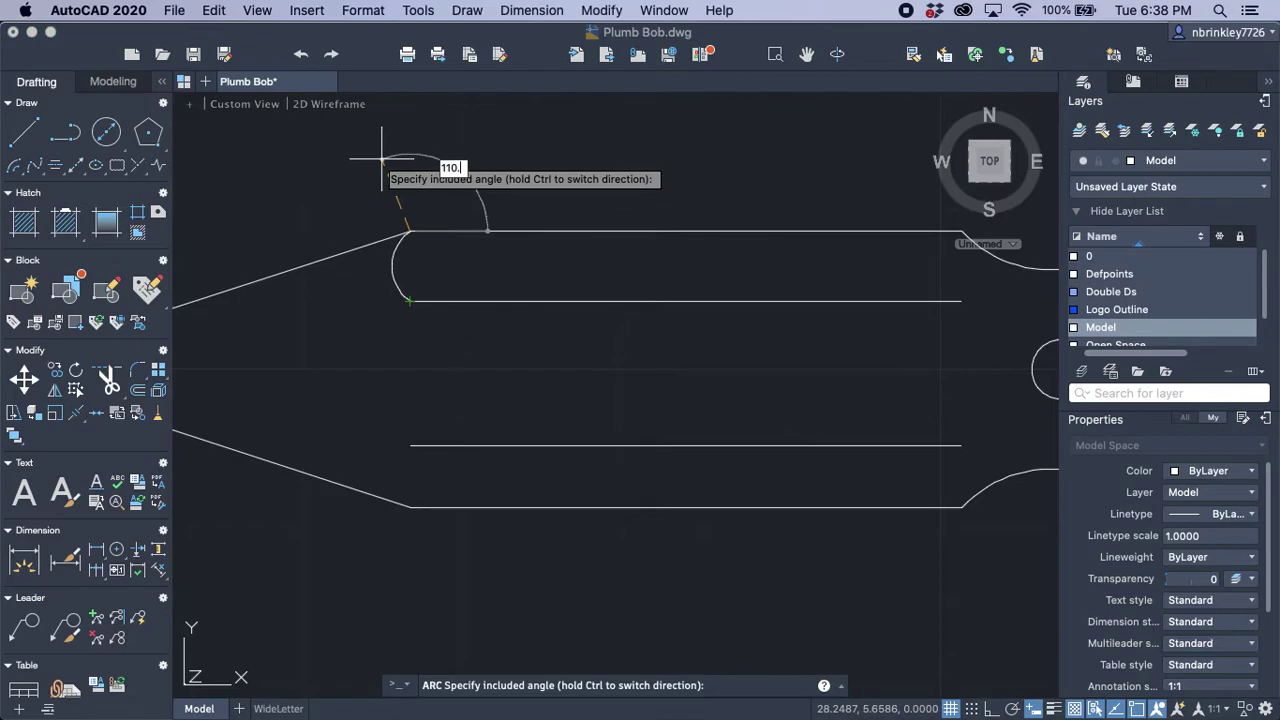
key("Escape")
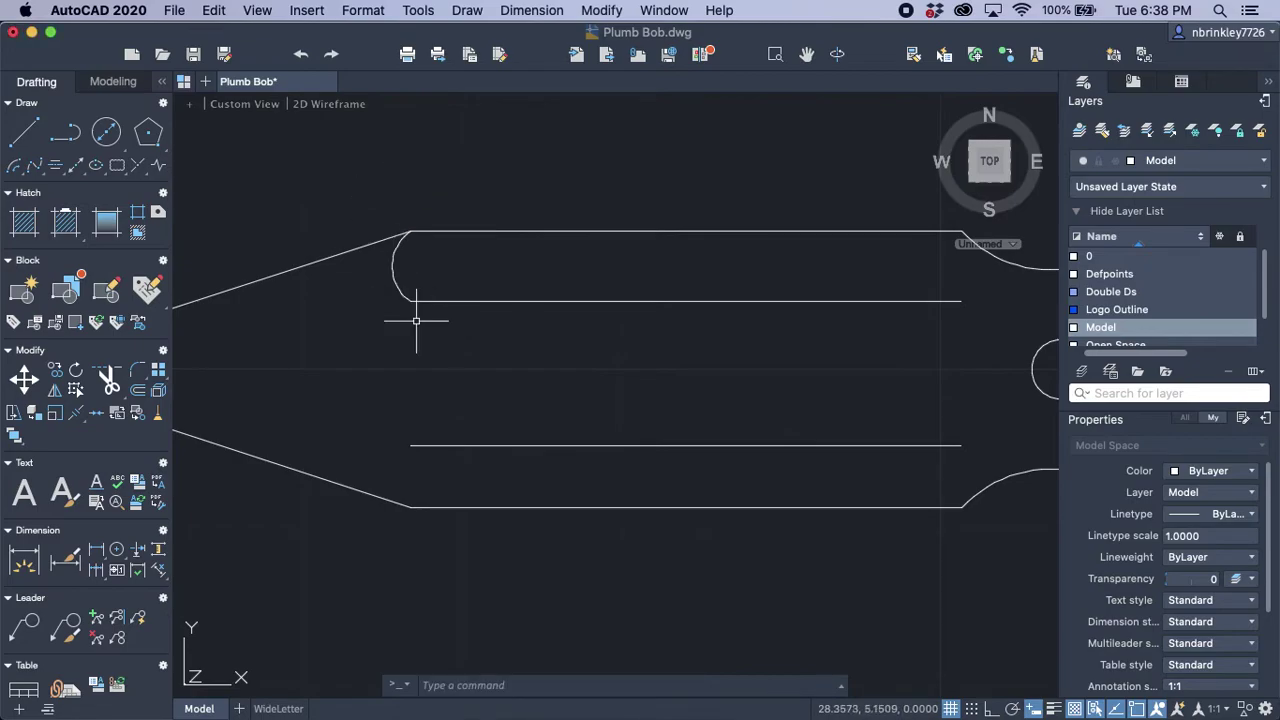
right_click(293, 333)
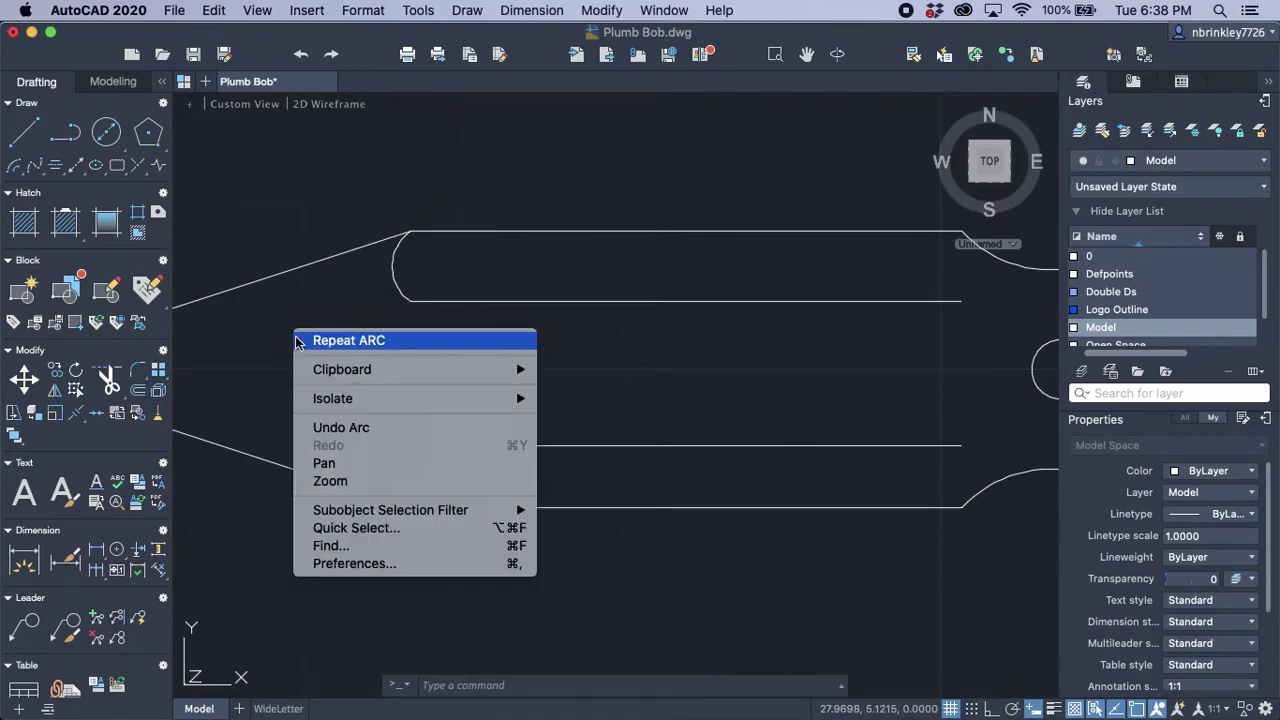
left_click(300, 340)
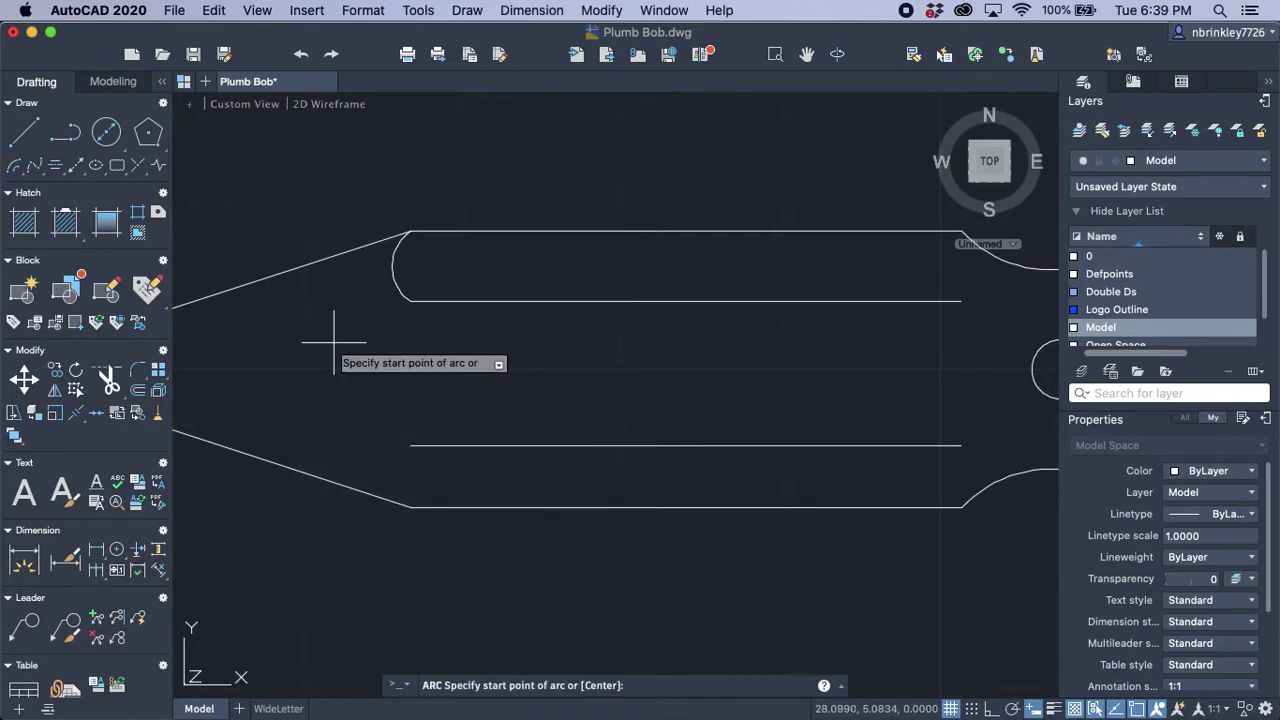
left_click(410, 300)
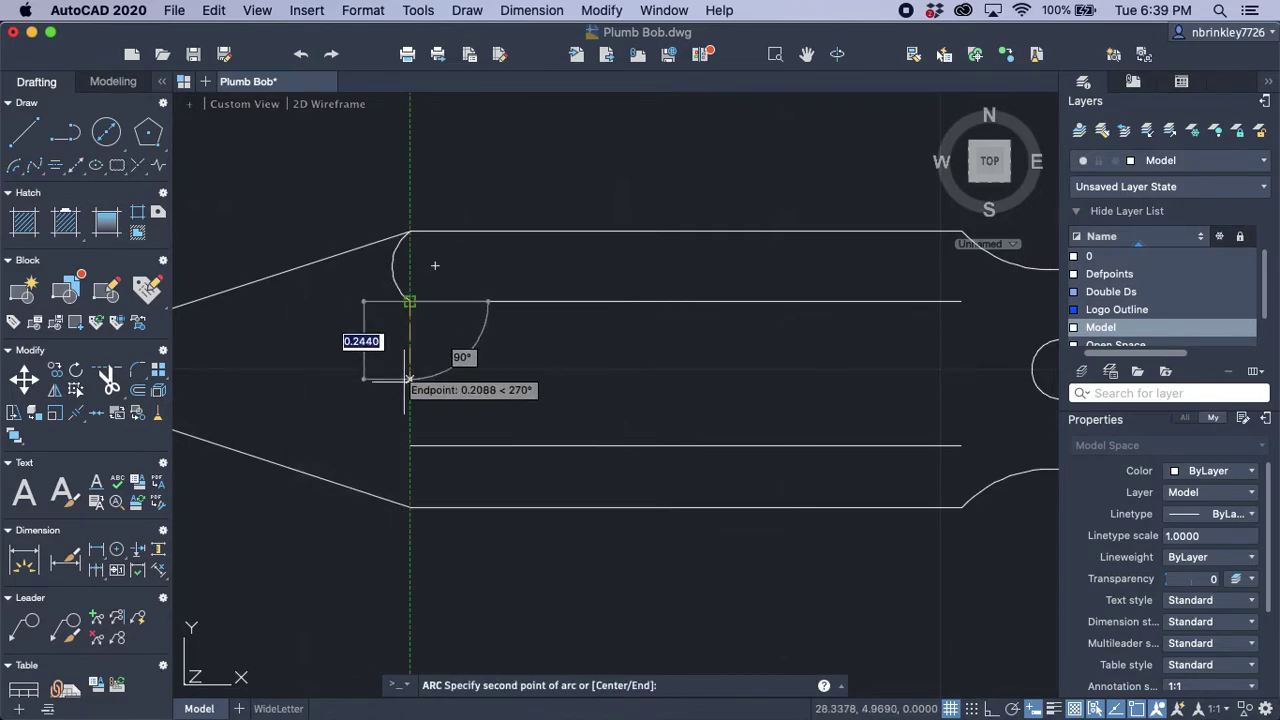
left_click(410, 445)
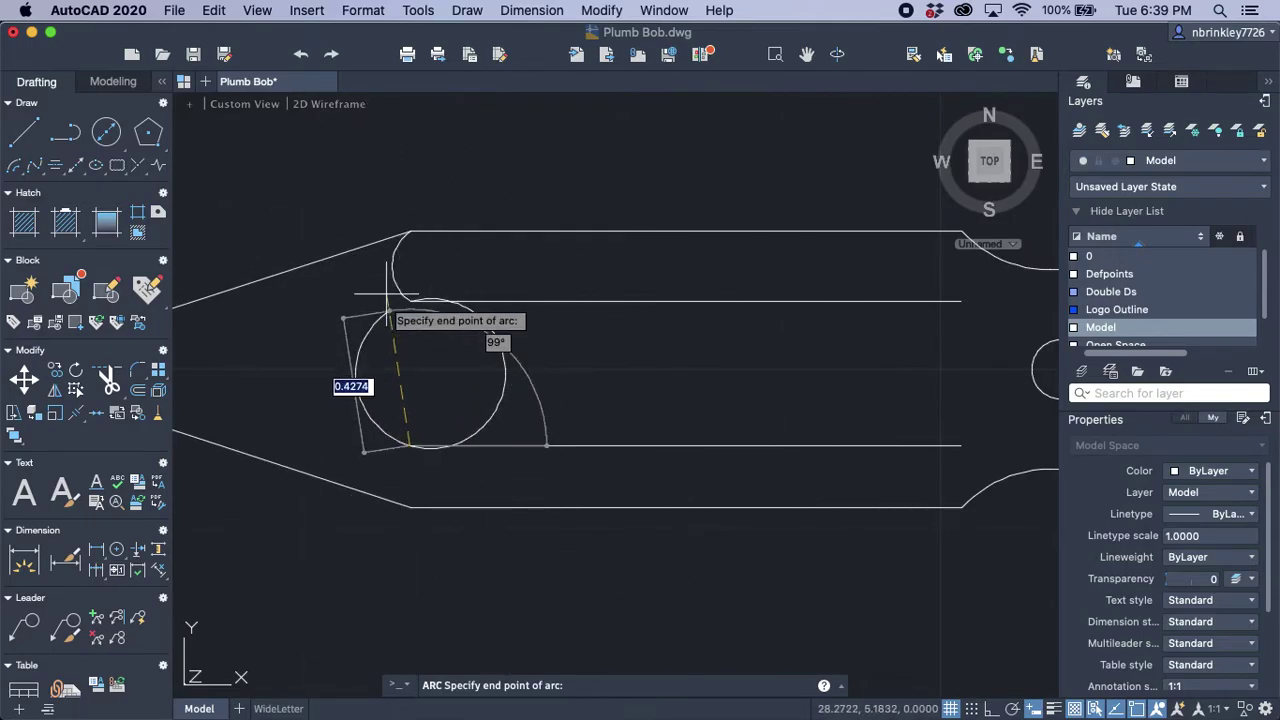
key("Escape")
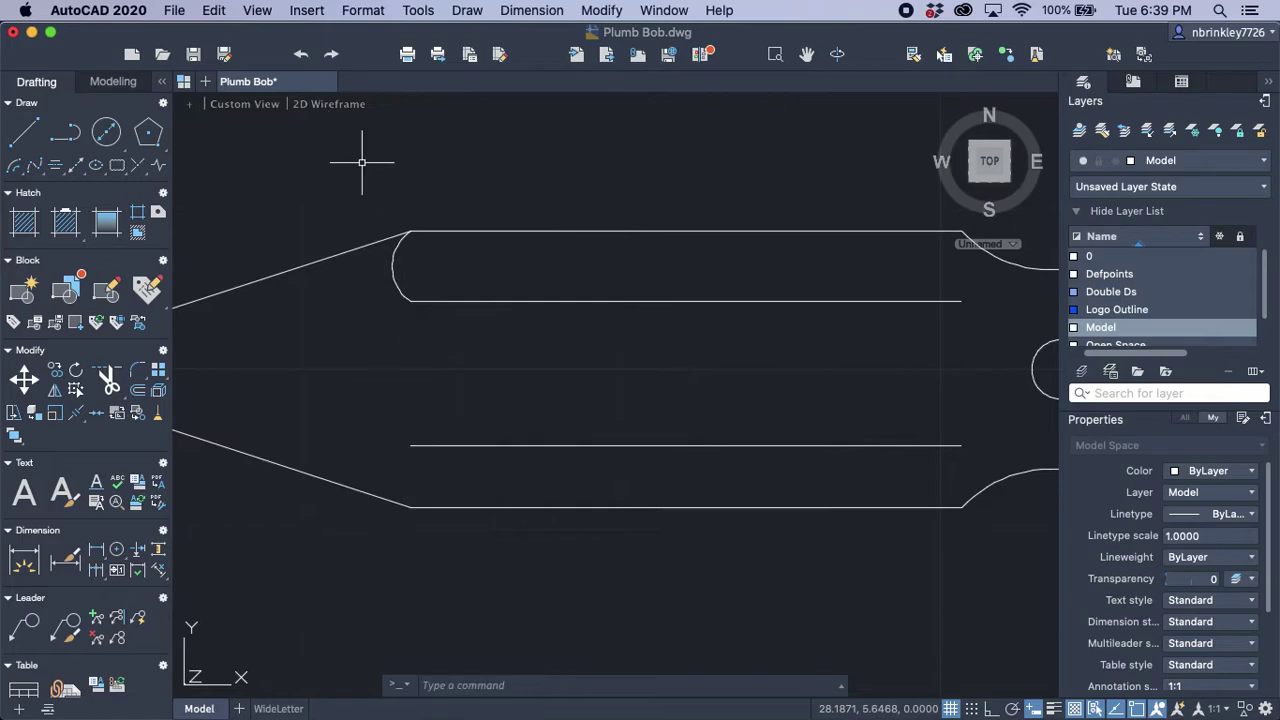
Step: Try an arc through the left ends of the two inner lines with an end distance of 40, and delete it
right_click(369, 405)
left_click(403, 415)
left_click(407, 438)
left_click(410, 300)
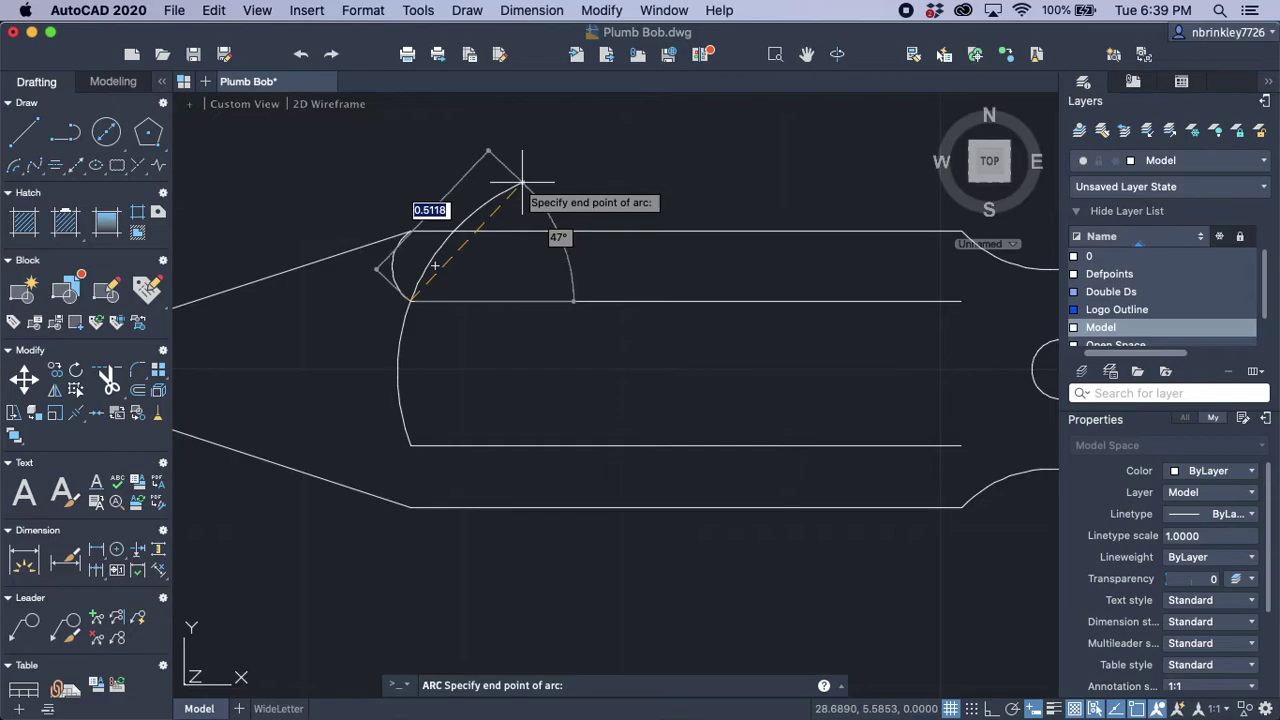
type("40.")
key("Return")
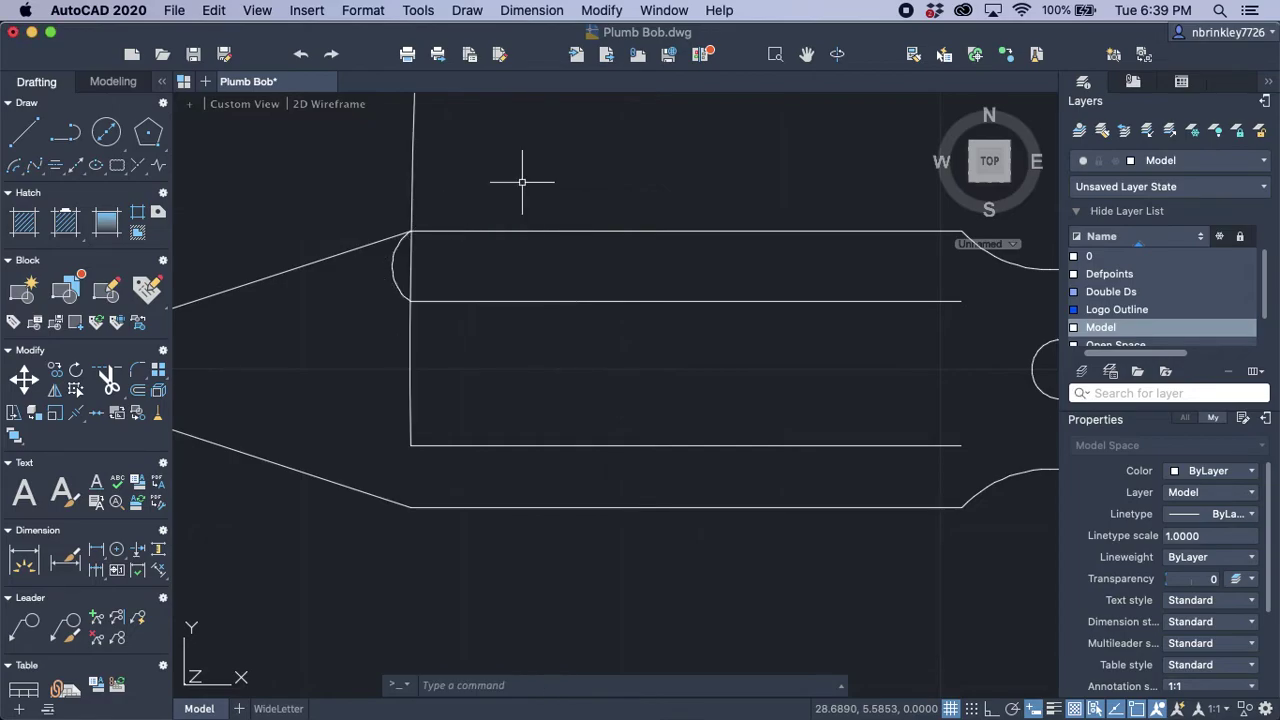
left_click(440, 184)
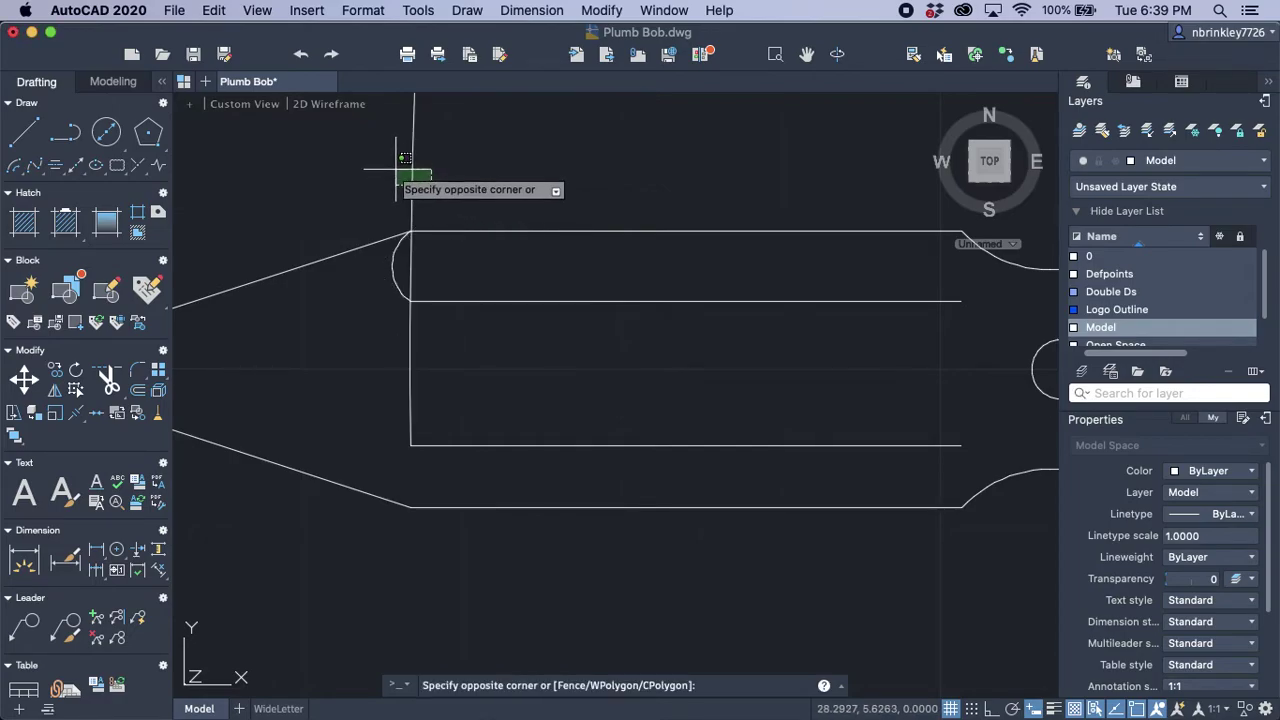
left_click(395, 168)
key("Delete")
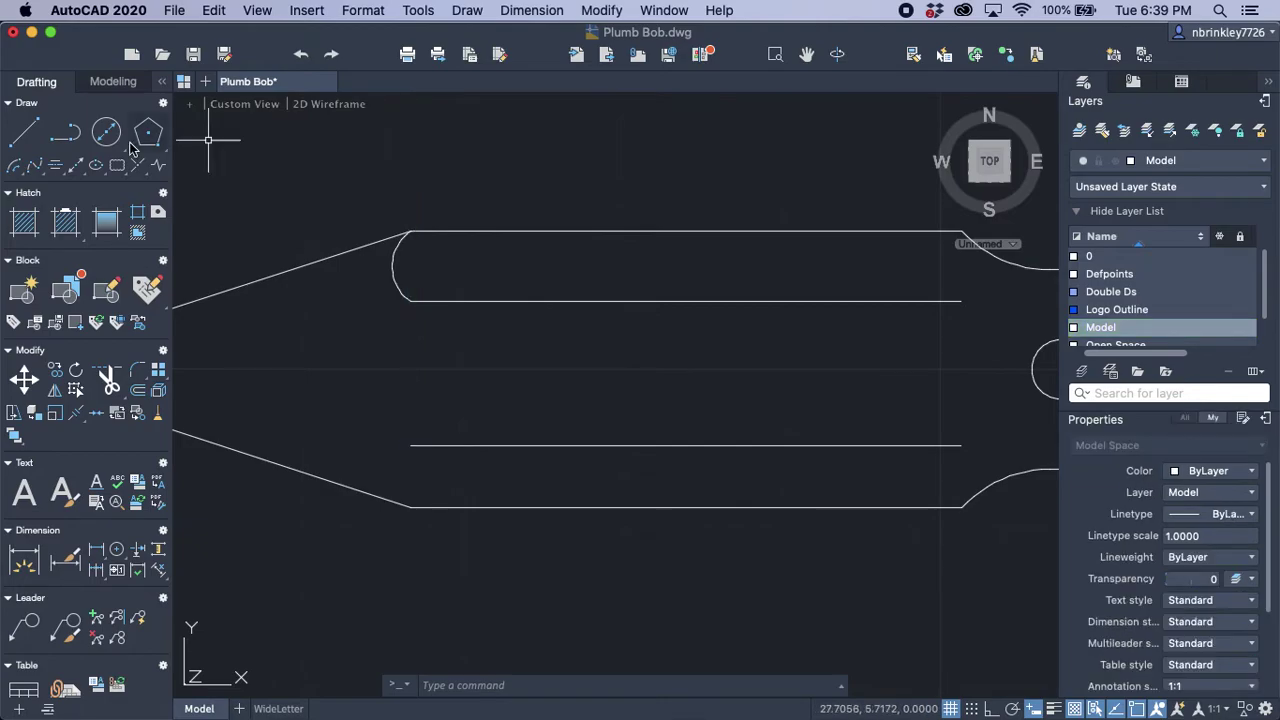
left_click(17, 171)
left_click(410, 446)
left_click(410, 300)
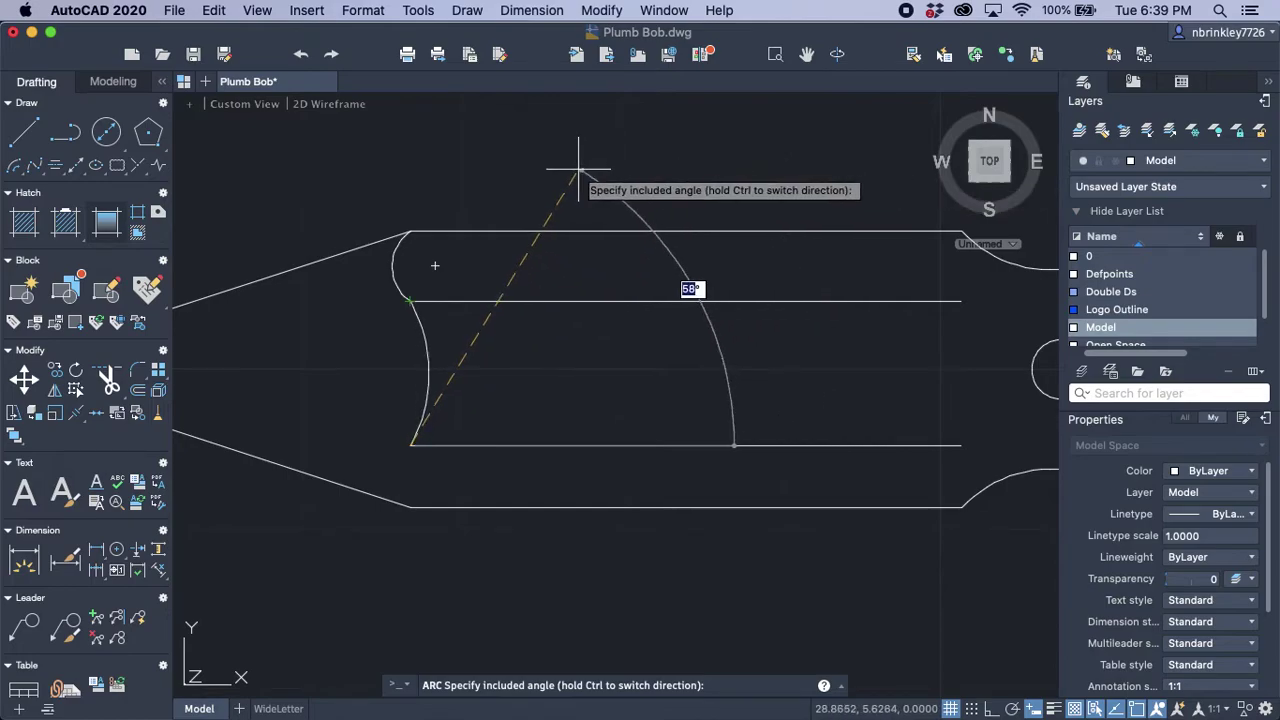
key("Escape")
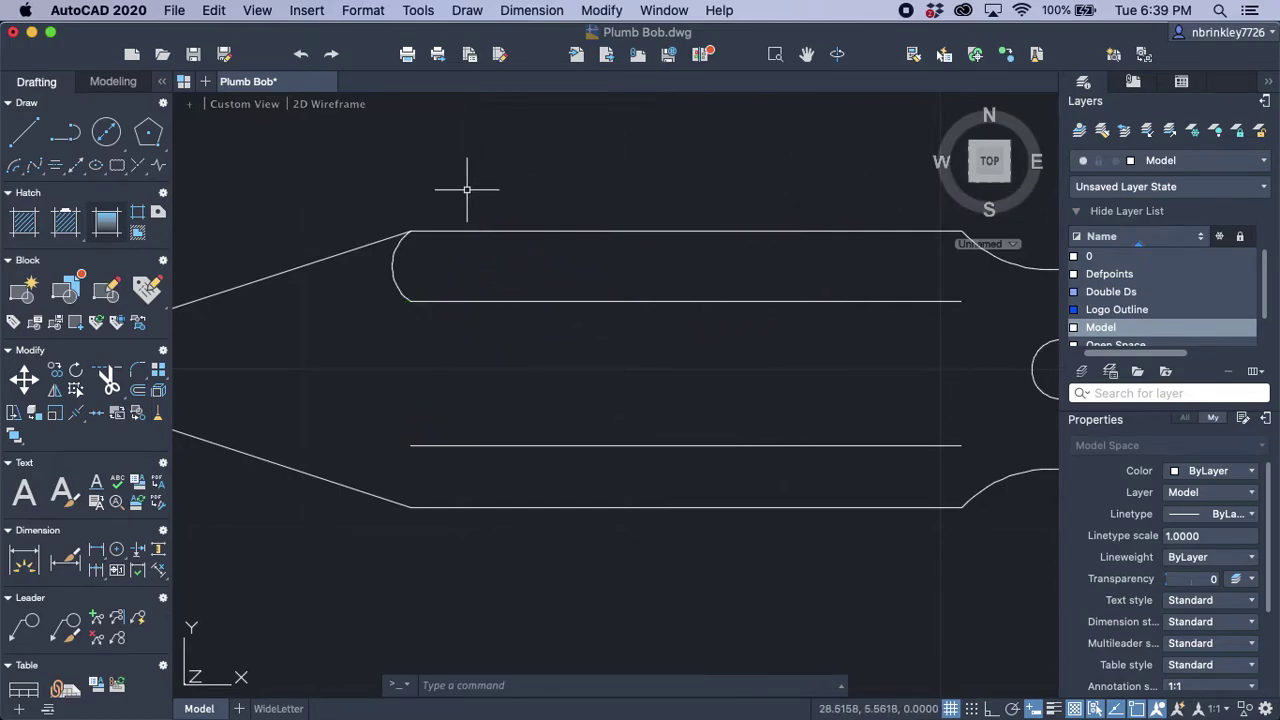
Step: Draw a three-point arc from the upper inner line's left end through the lower inner line's left end, ending about 0.15 past it
right_click(330, 360)
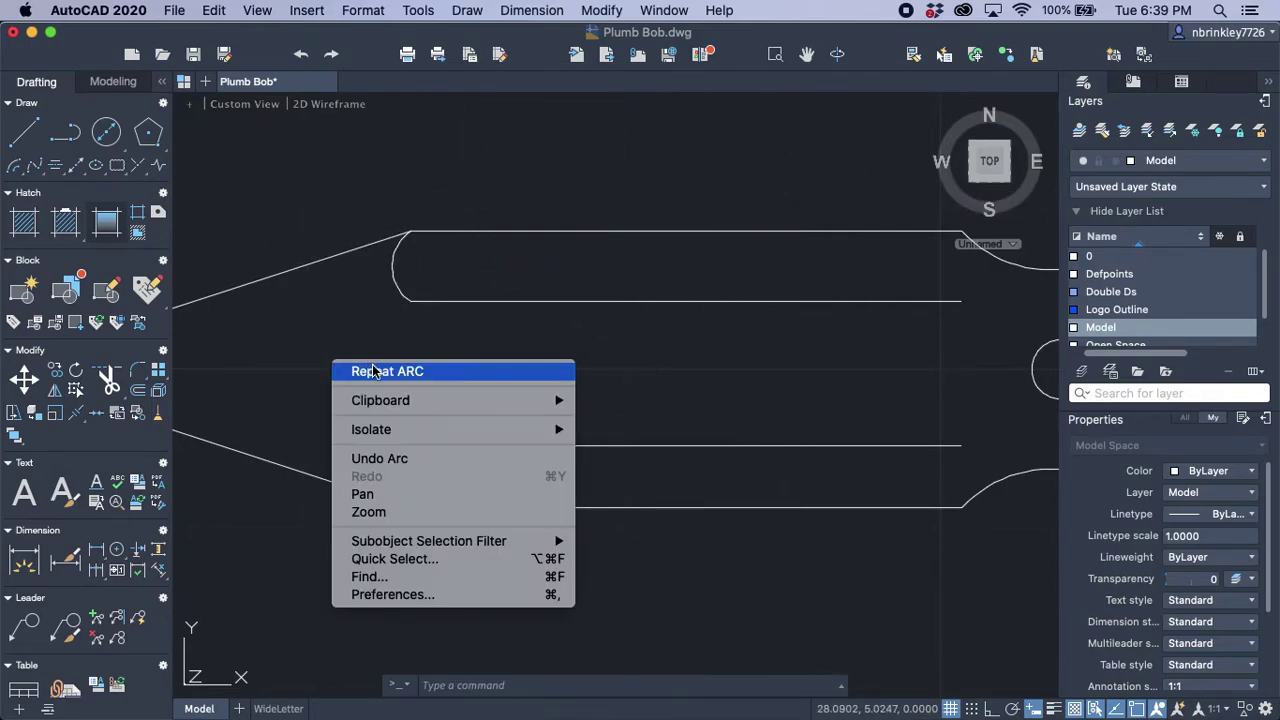
left_click(390, 365)
left_click(435, 265)
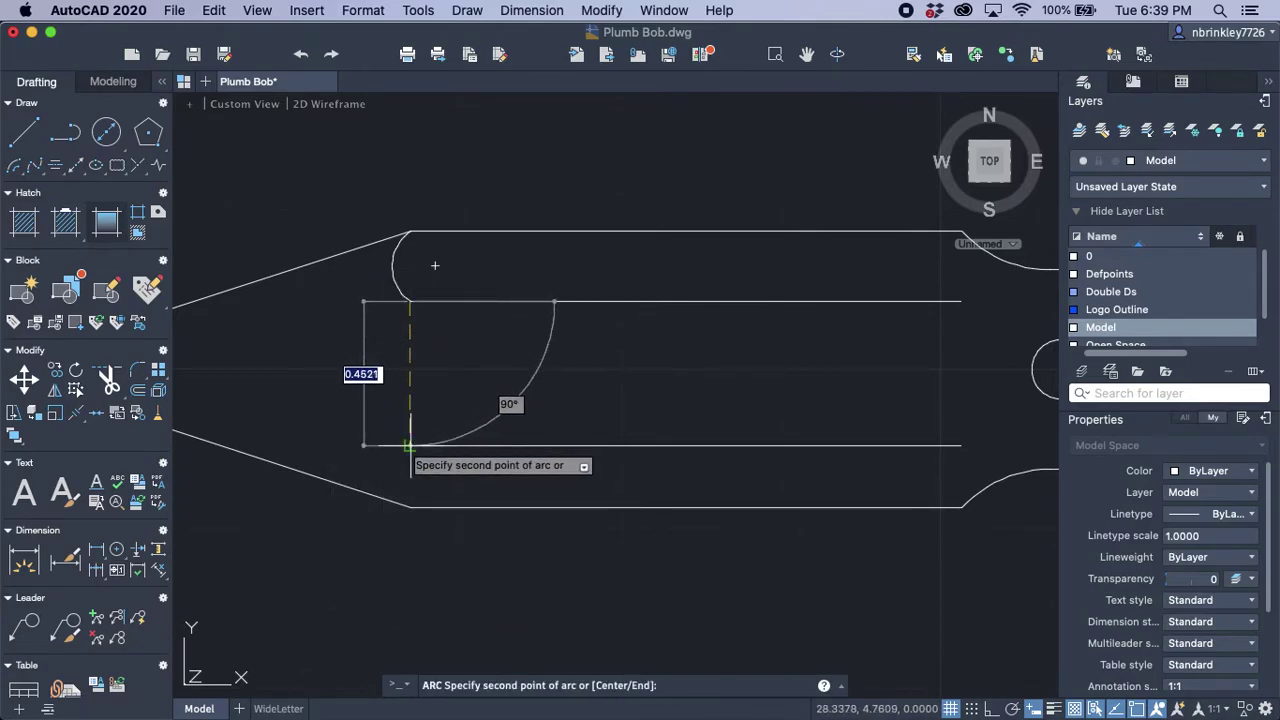
left_click(405, 420)
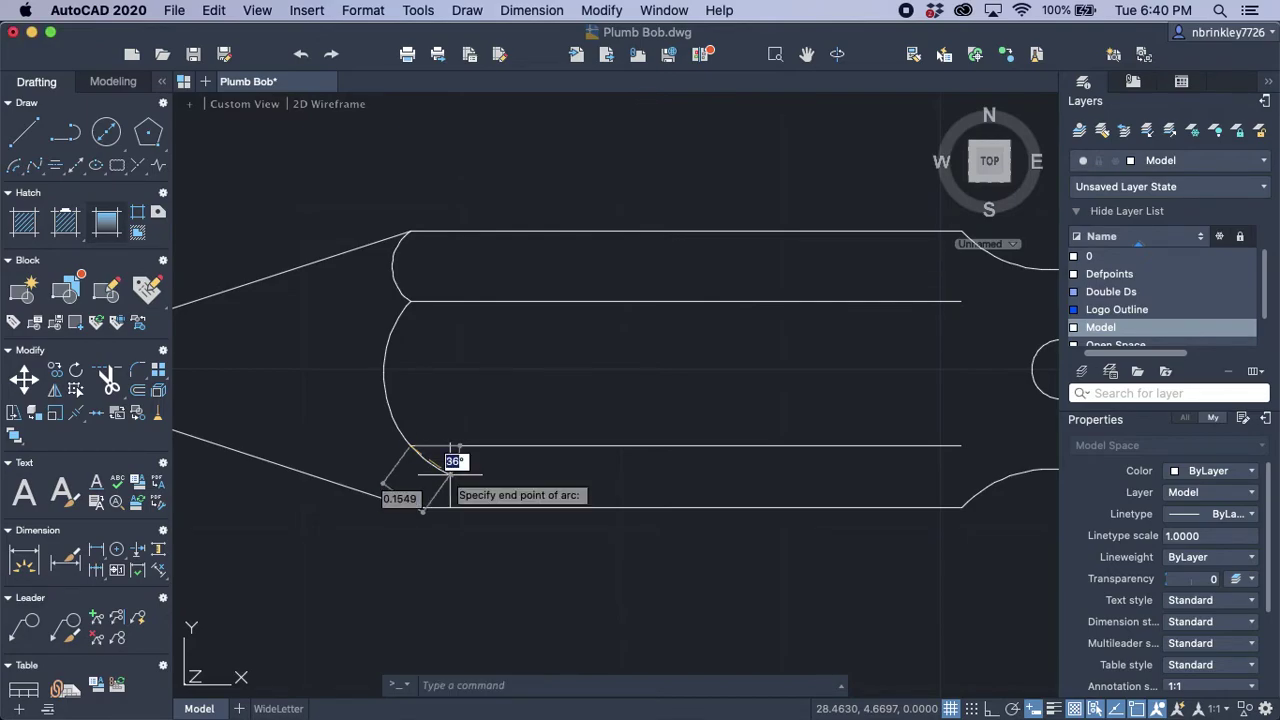
key("Return")
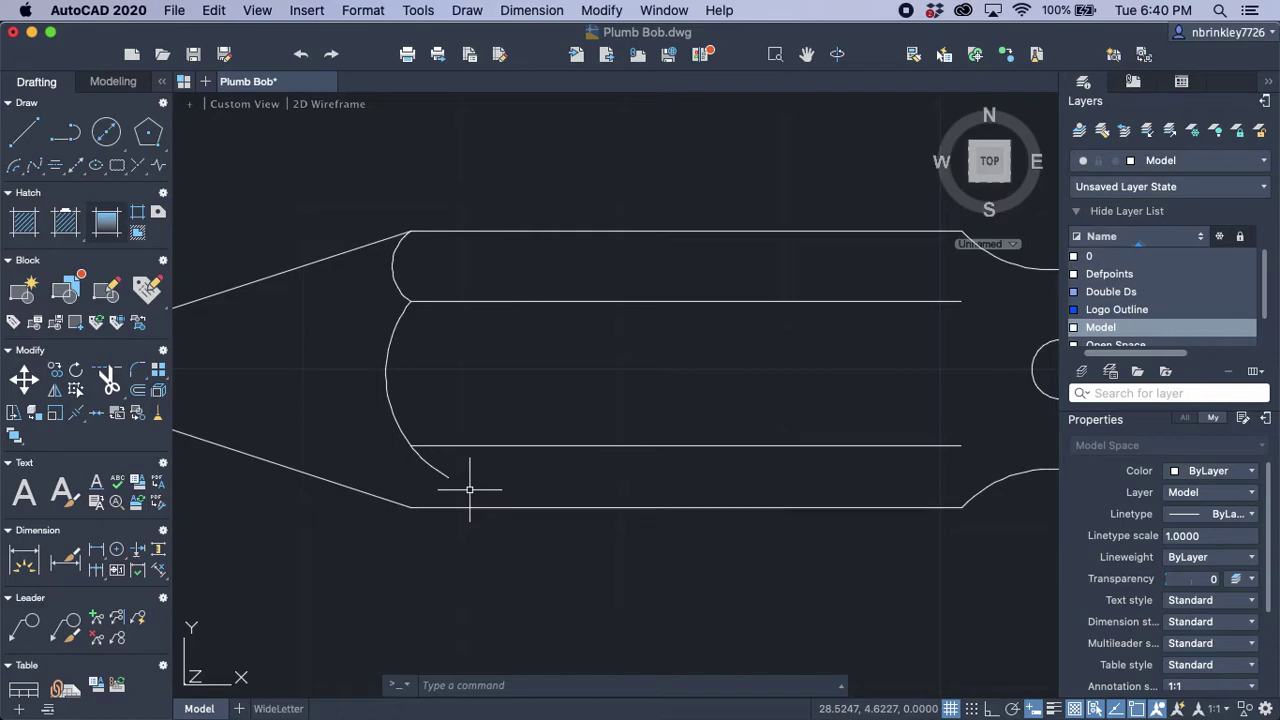
Step: Trim the new arc's overhang below the lower inner line so it ends at that line's left end
left_click(465, 480)
left_click(438, 452)
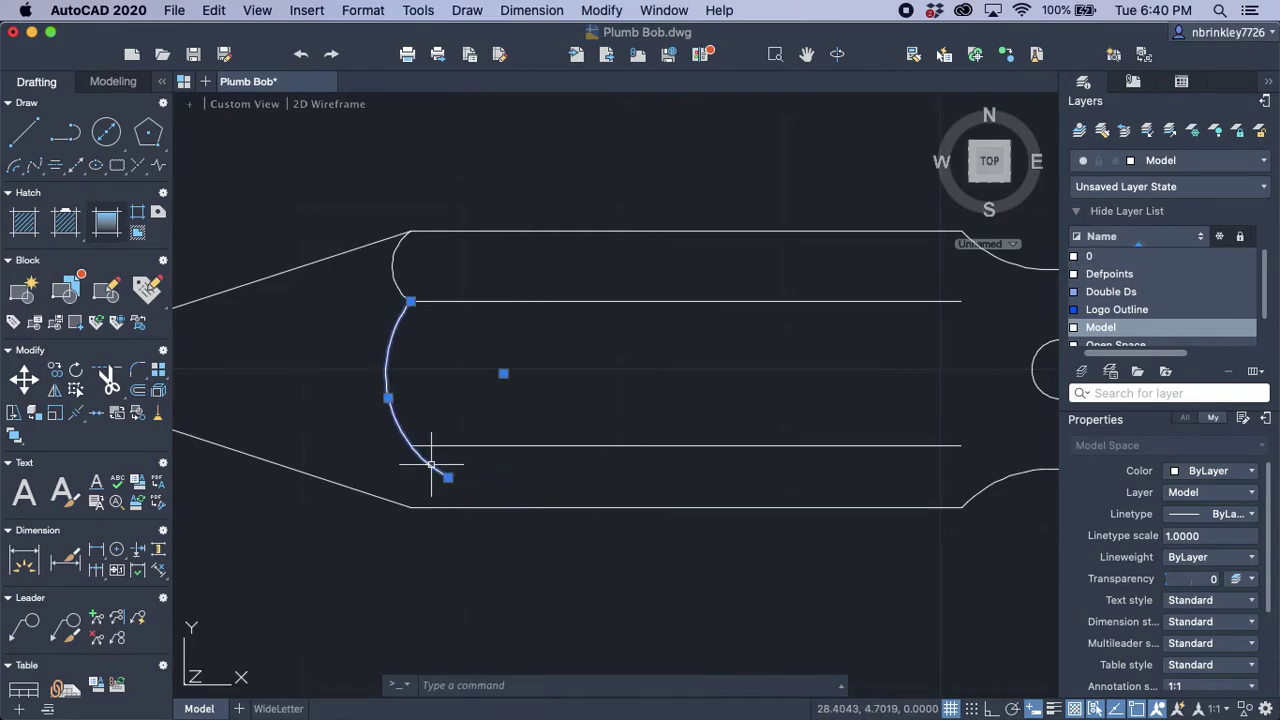
key("Escape")
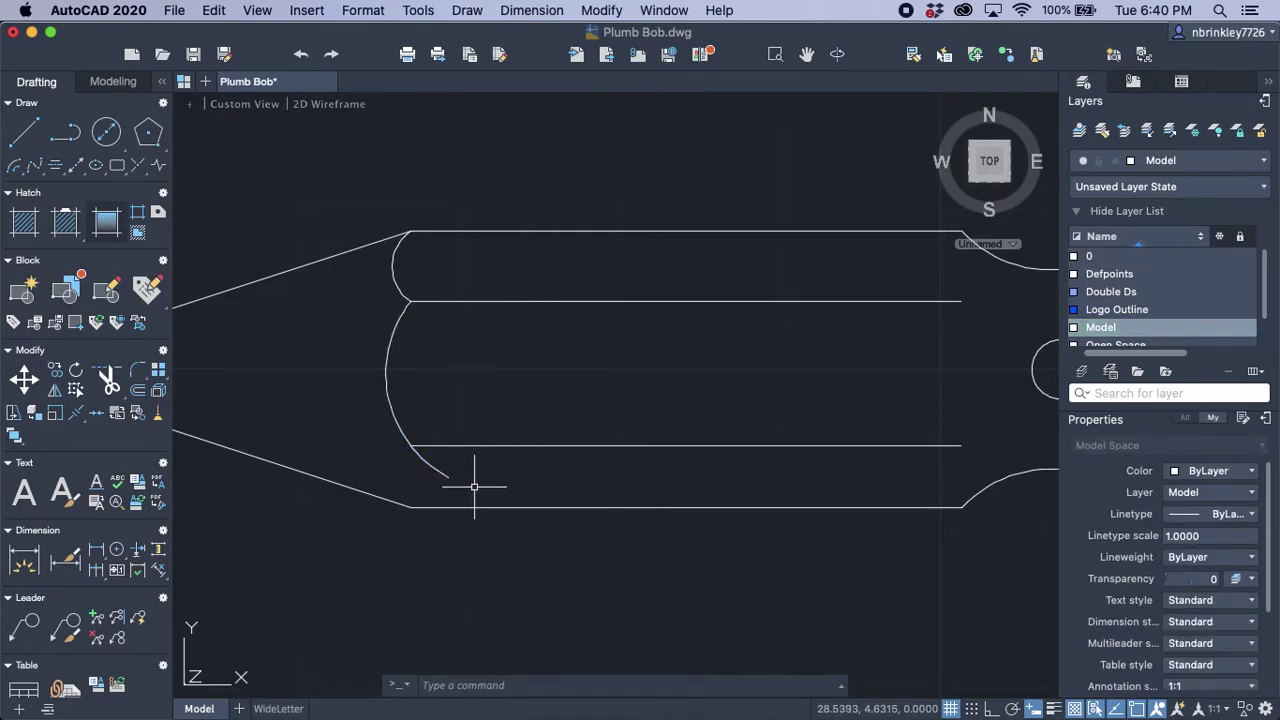
left_click(478, 480)
left_click(374, 423)
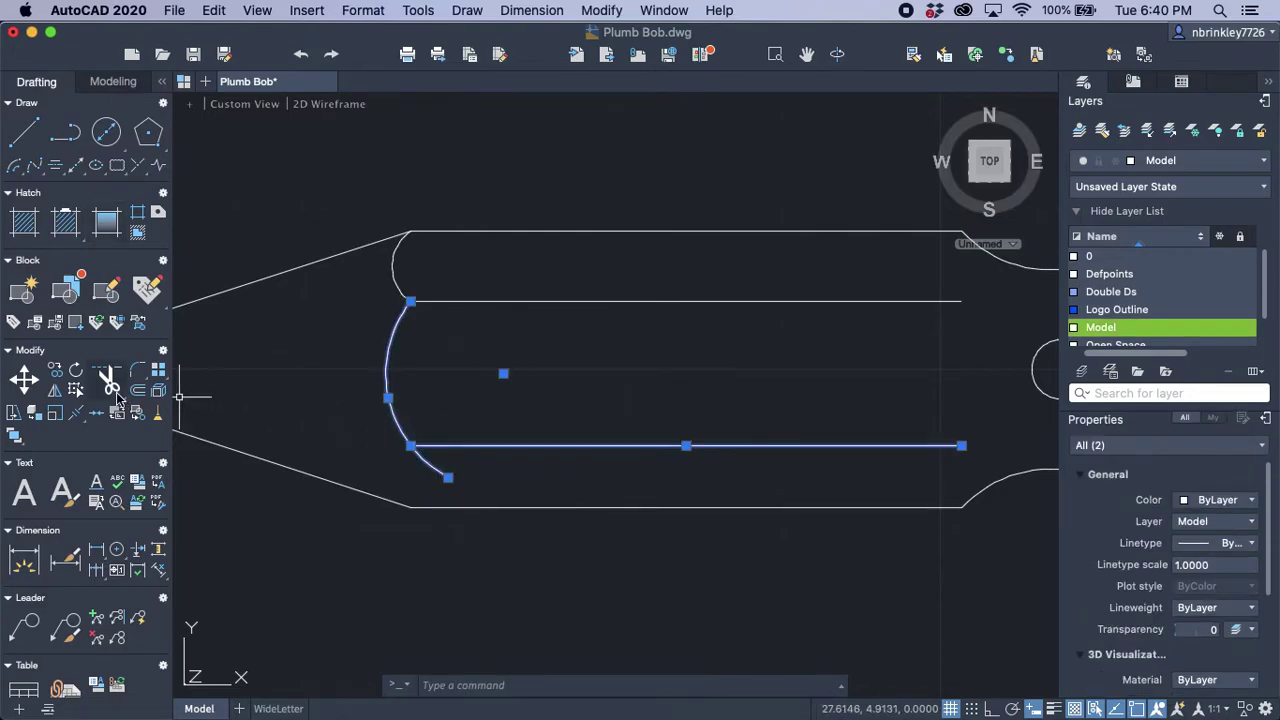
left_click(109, 380)
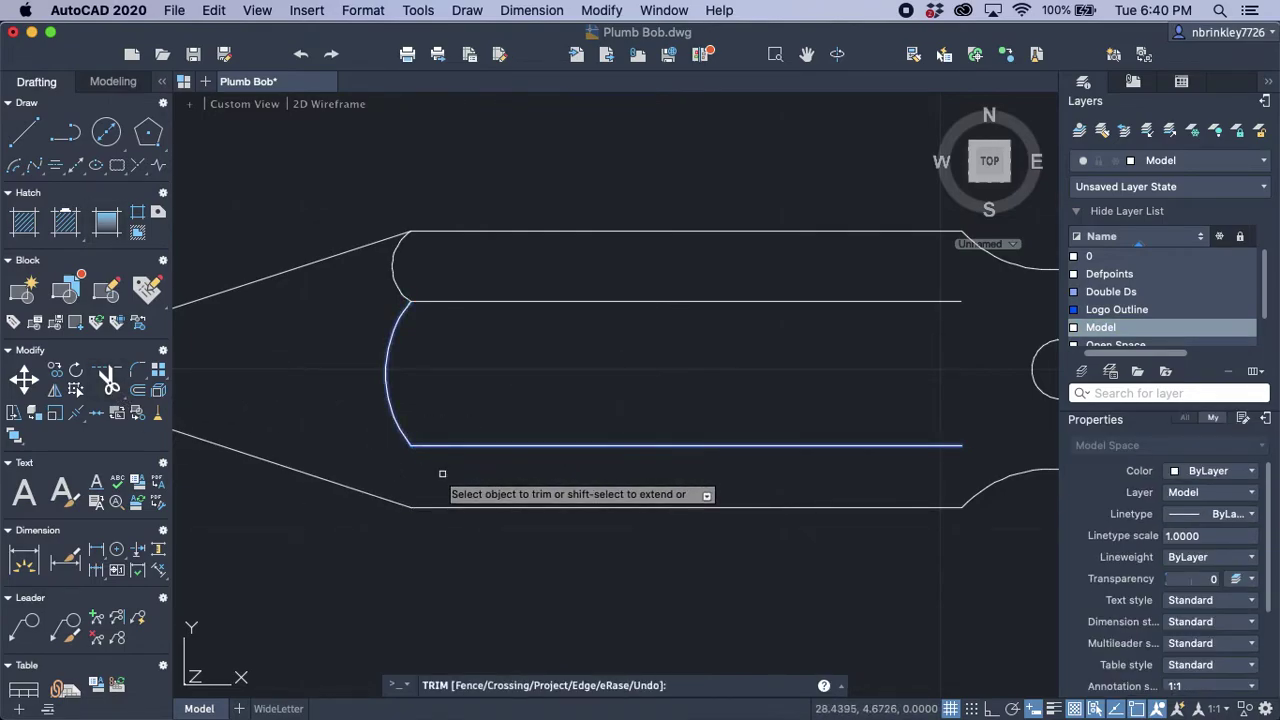
left_click(443, 472)
key("Escape")
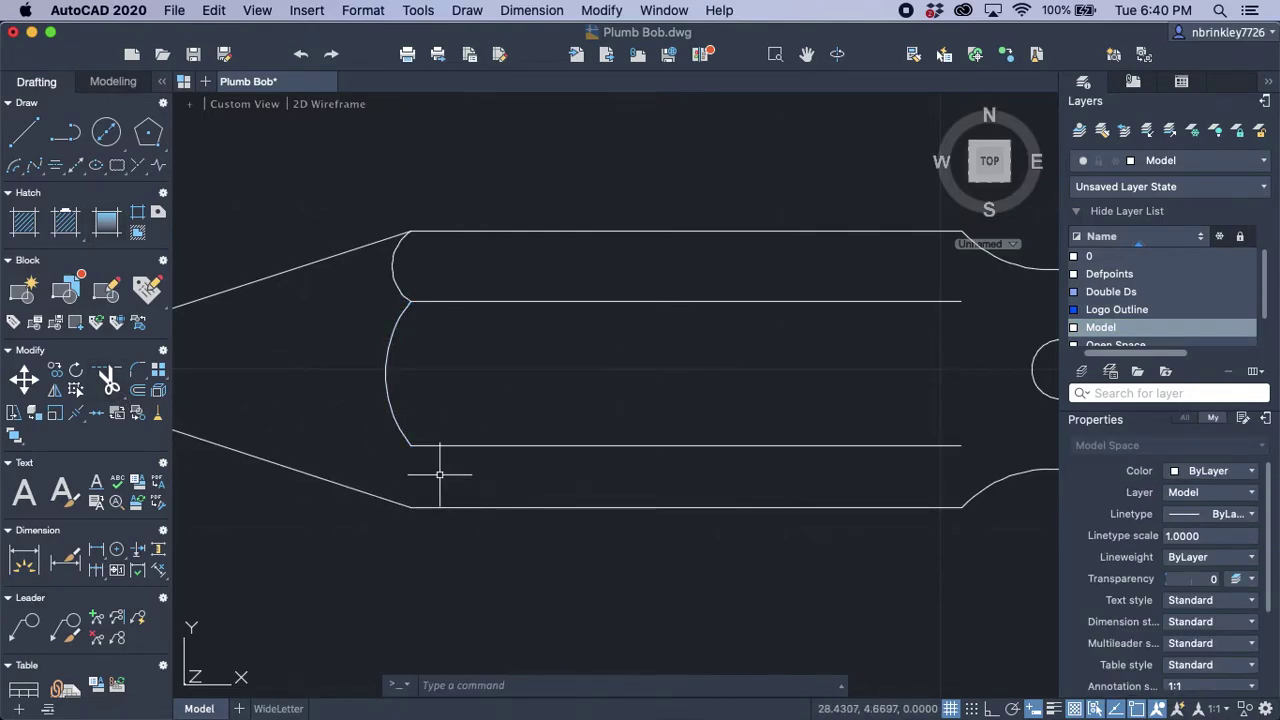
Step: Start another arc for the edge curves at the body's point end
left_click(18, 169)
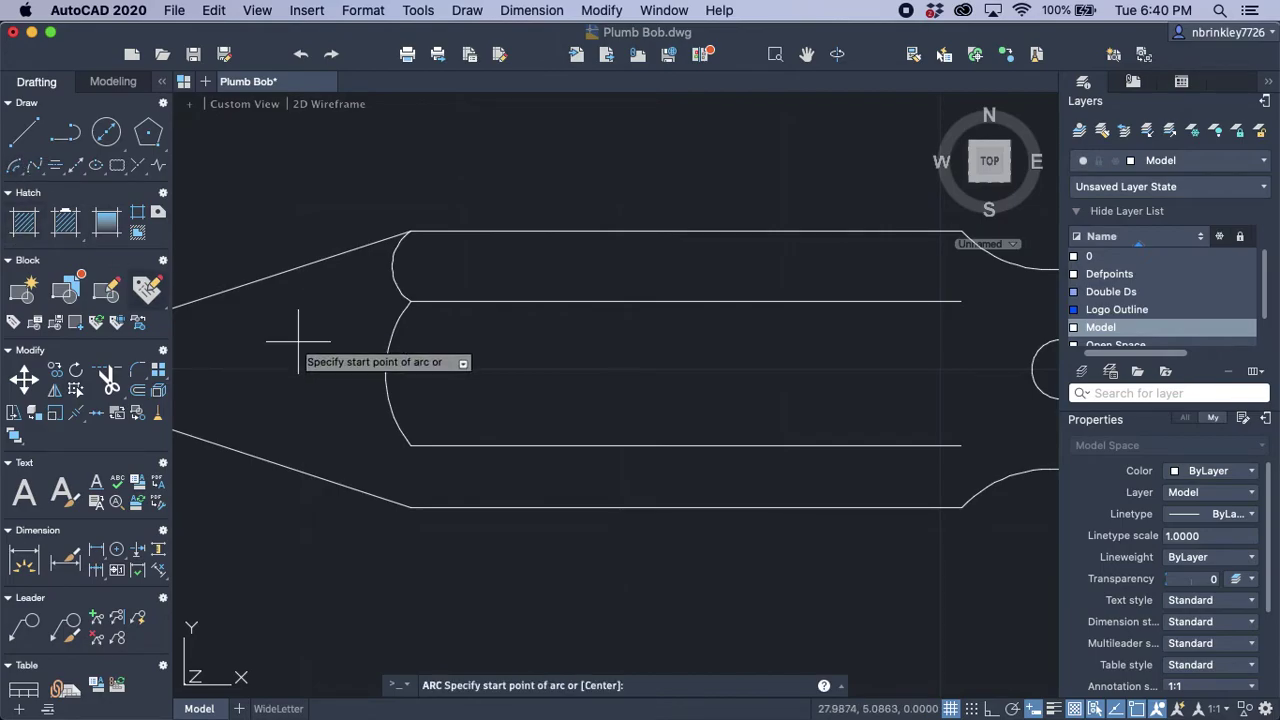
Step: Draw an arc with a 110° included angle closing the lower facet's end beside the plumb bob's pointed tip
left_click(408, 446)
left_click(410, 507)
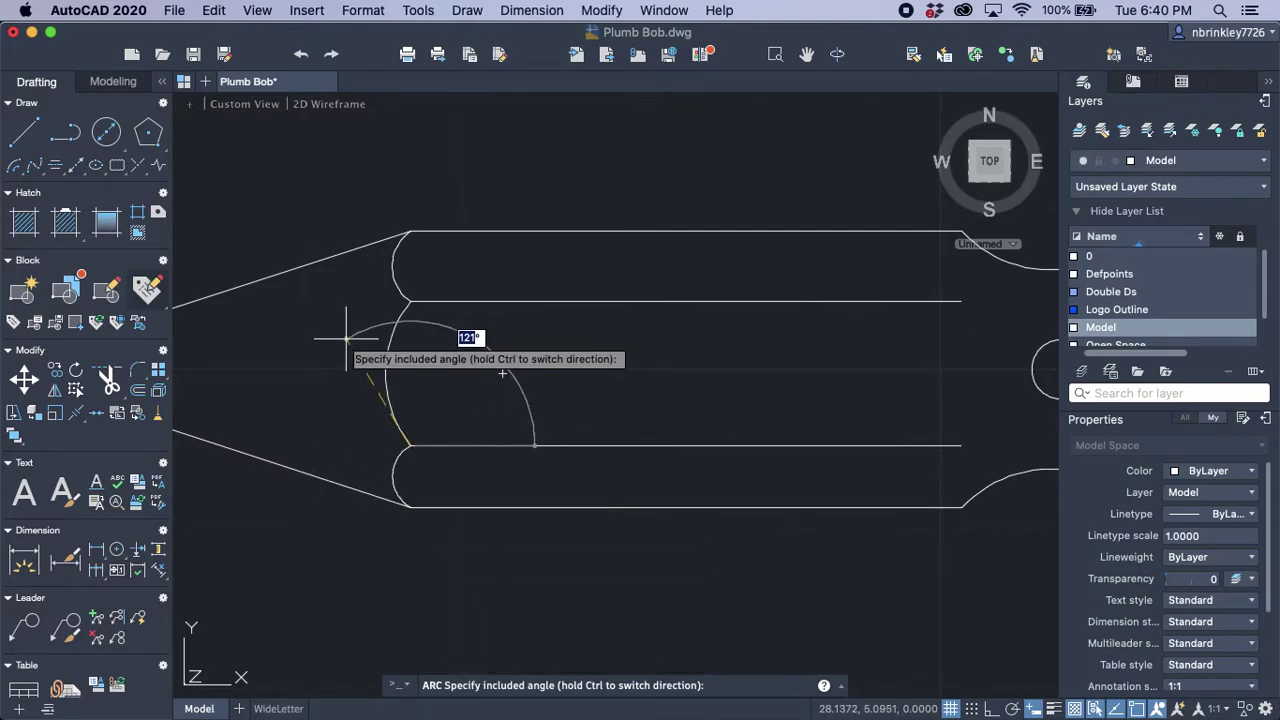
type("110")
key("Return")
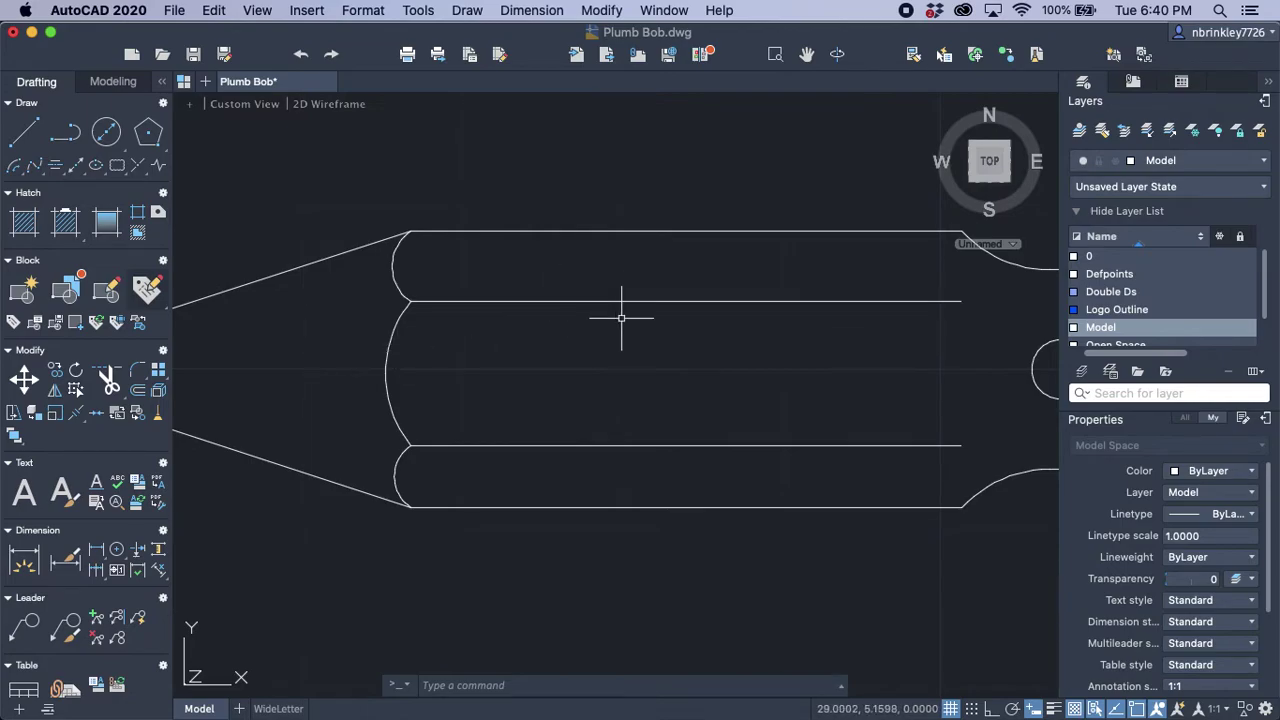
mouse_move(640, 157)
middle_mouse_down()
mouse_move(494, 134)
mouse_move(414, 144)
middle_mouse_up()
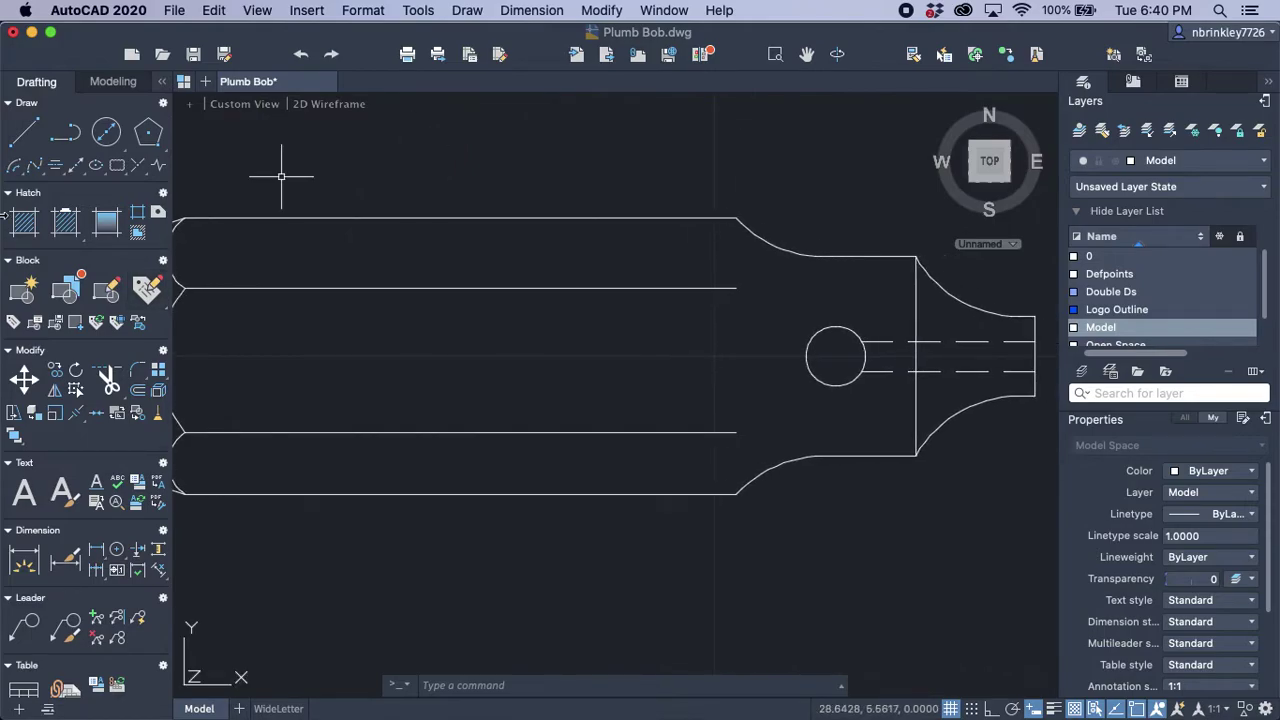
left_click(16, 163)
left_click(737, 218)
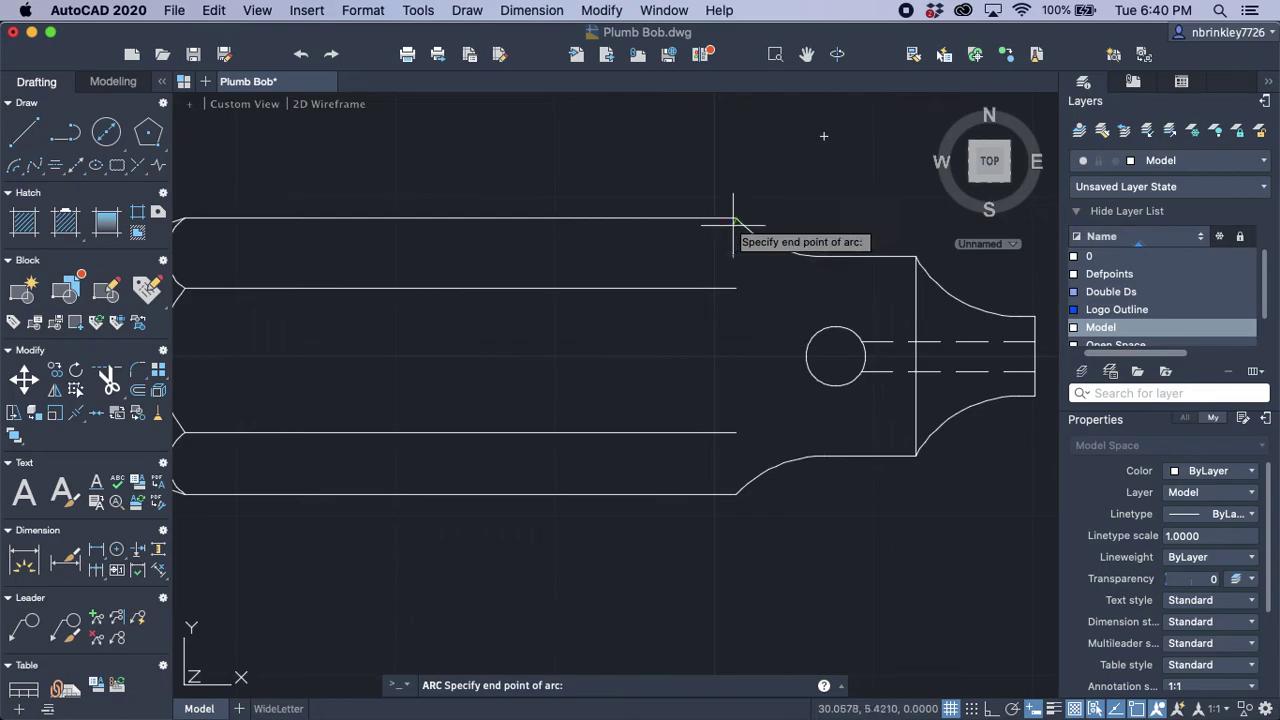
left_click(736, 289)
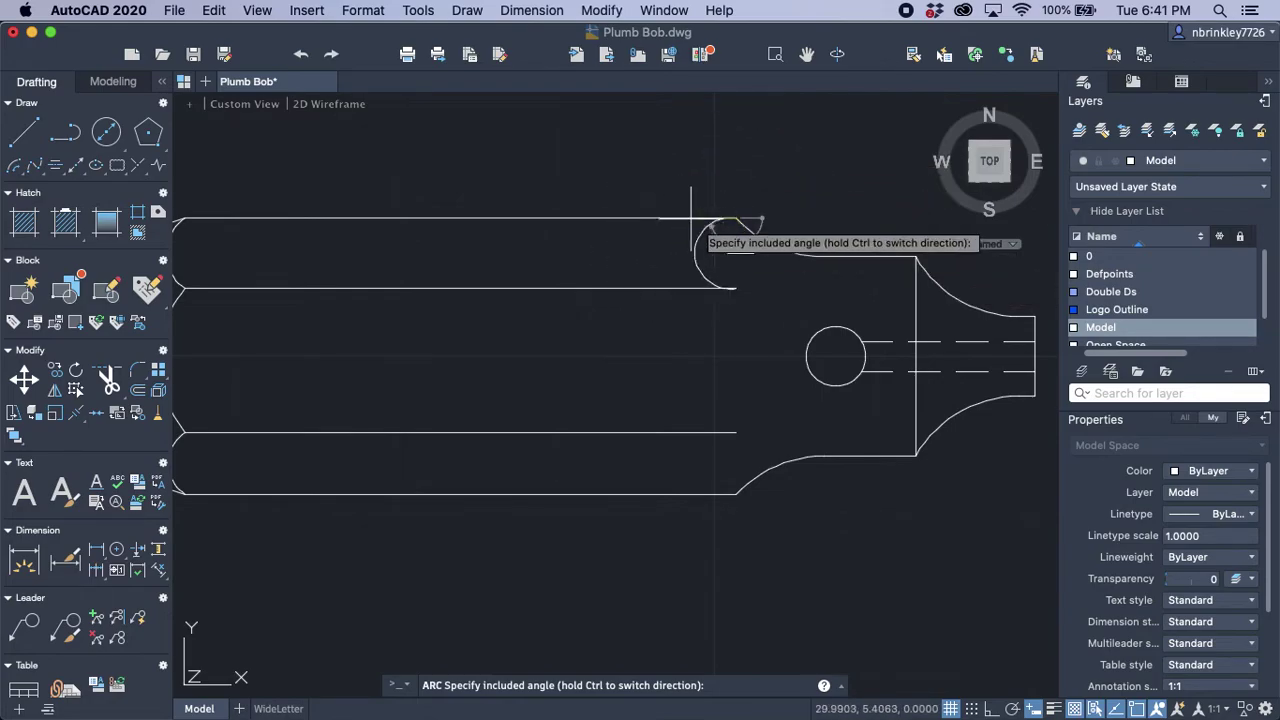
key("Escape")
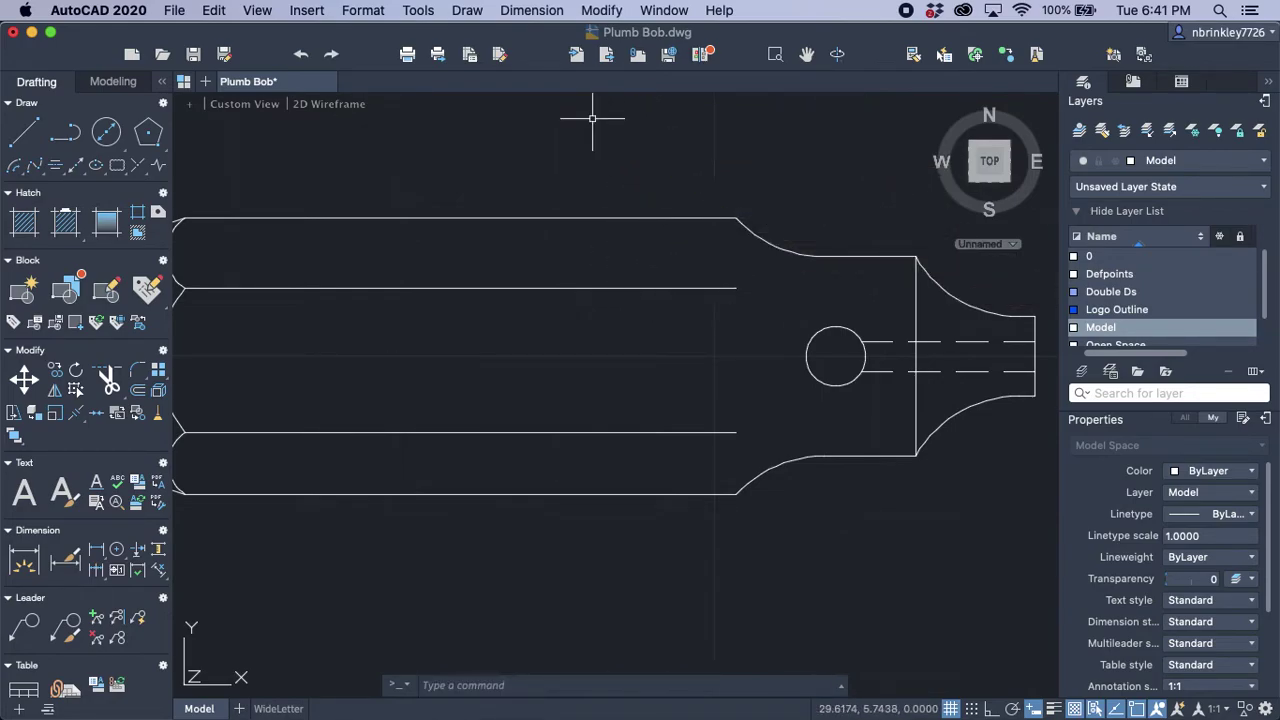
right_click(704, 256)
left_click(725, 263)
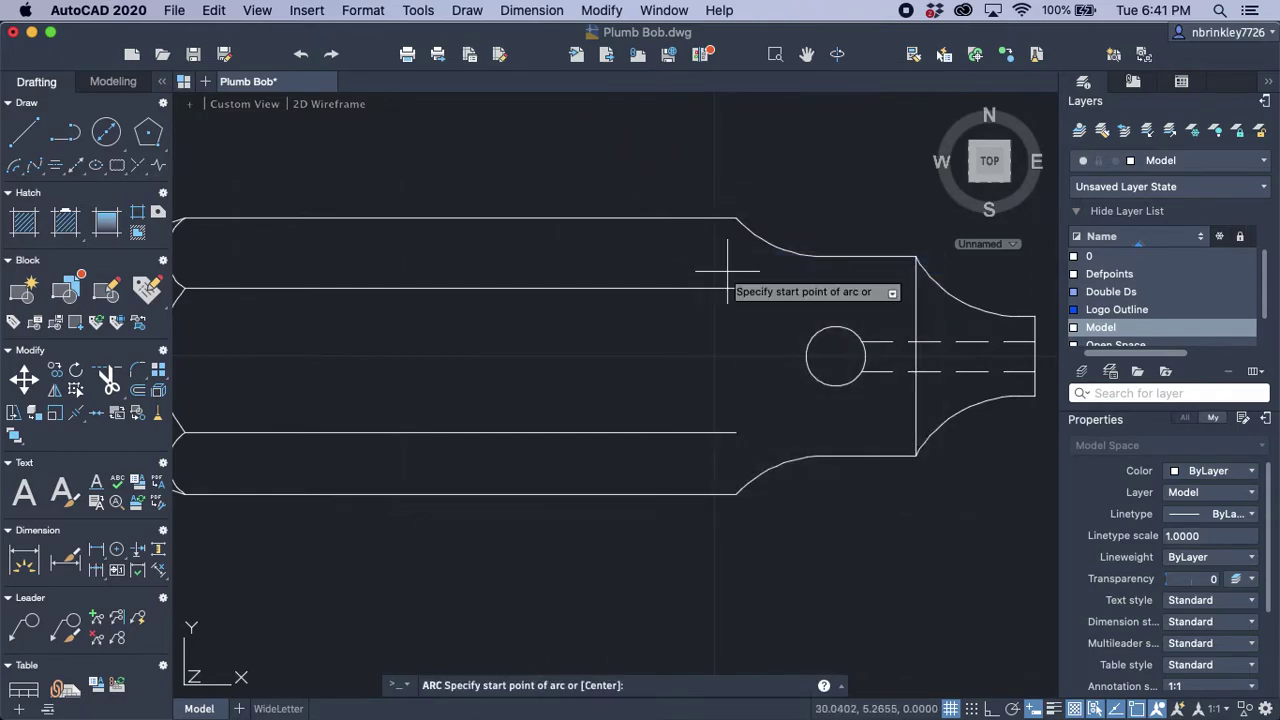
left_click(736, 290)
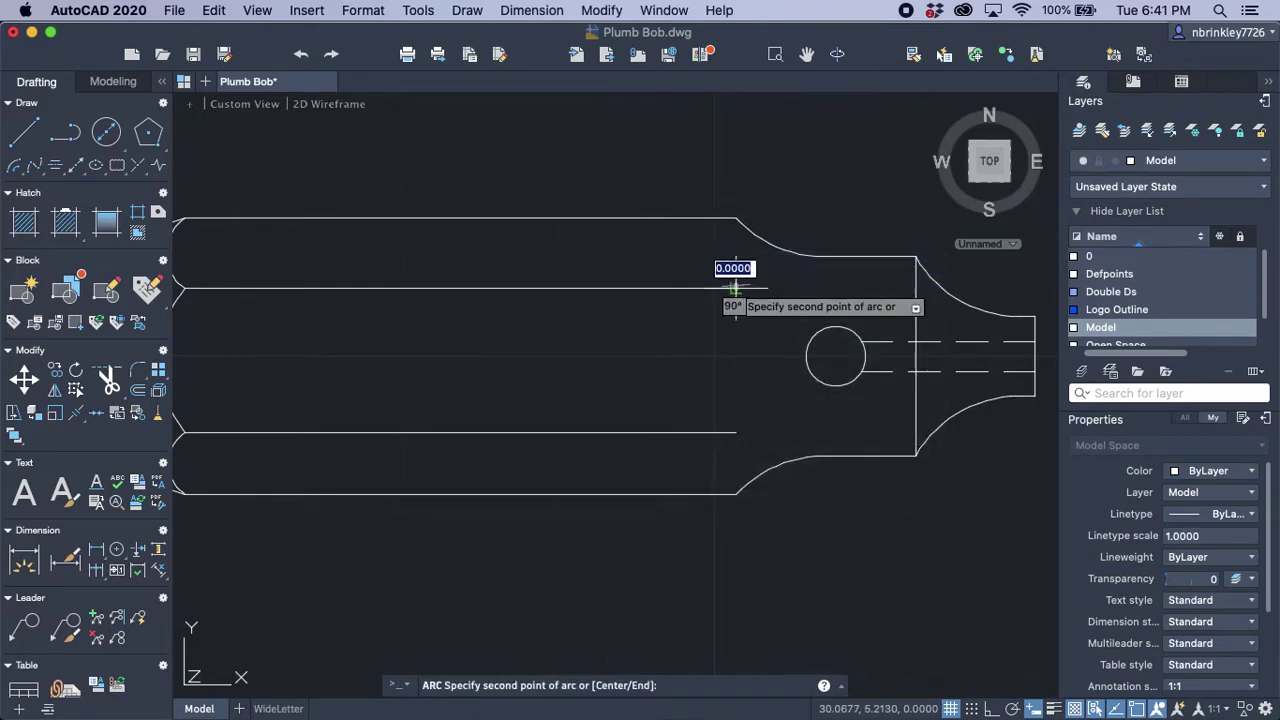
left_click(736, 218)
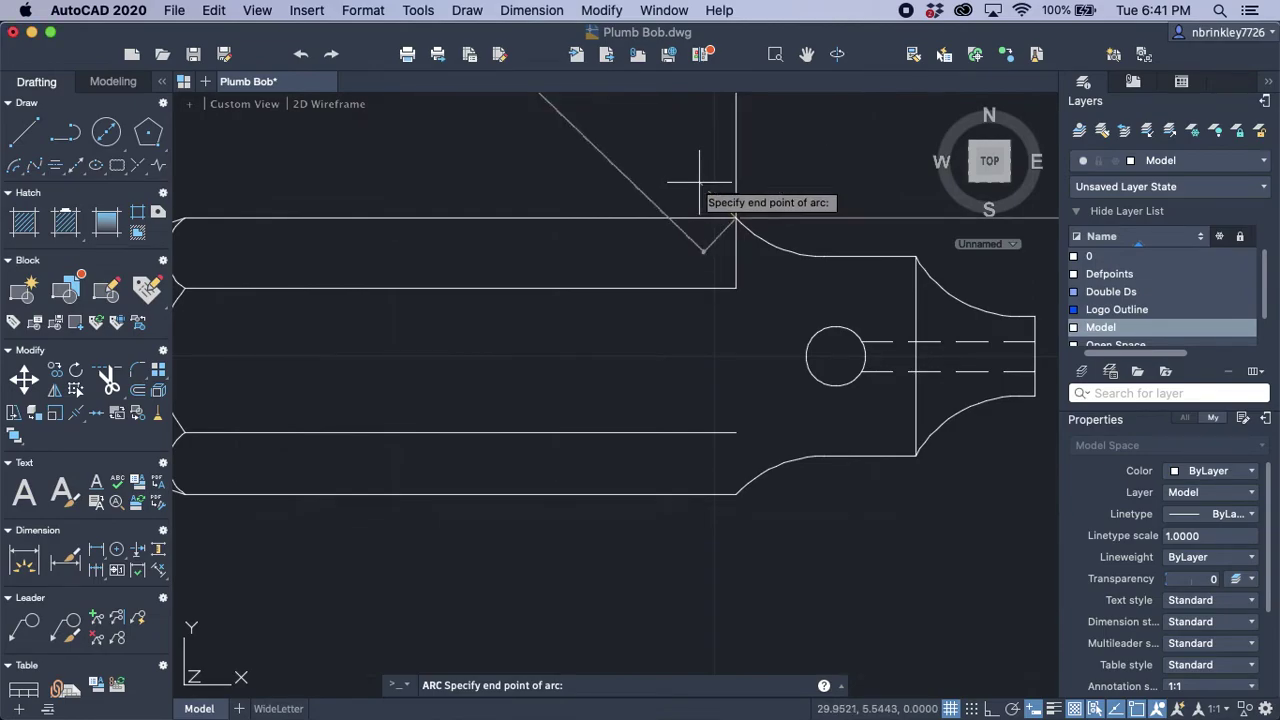
key("Escape")
Step: Draw a three-point arc at the upper facet's neck end, through both facet line endpoints, continuing past the outer edge at 140°
right_click(697, 241)
left_click(724, 253)
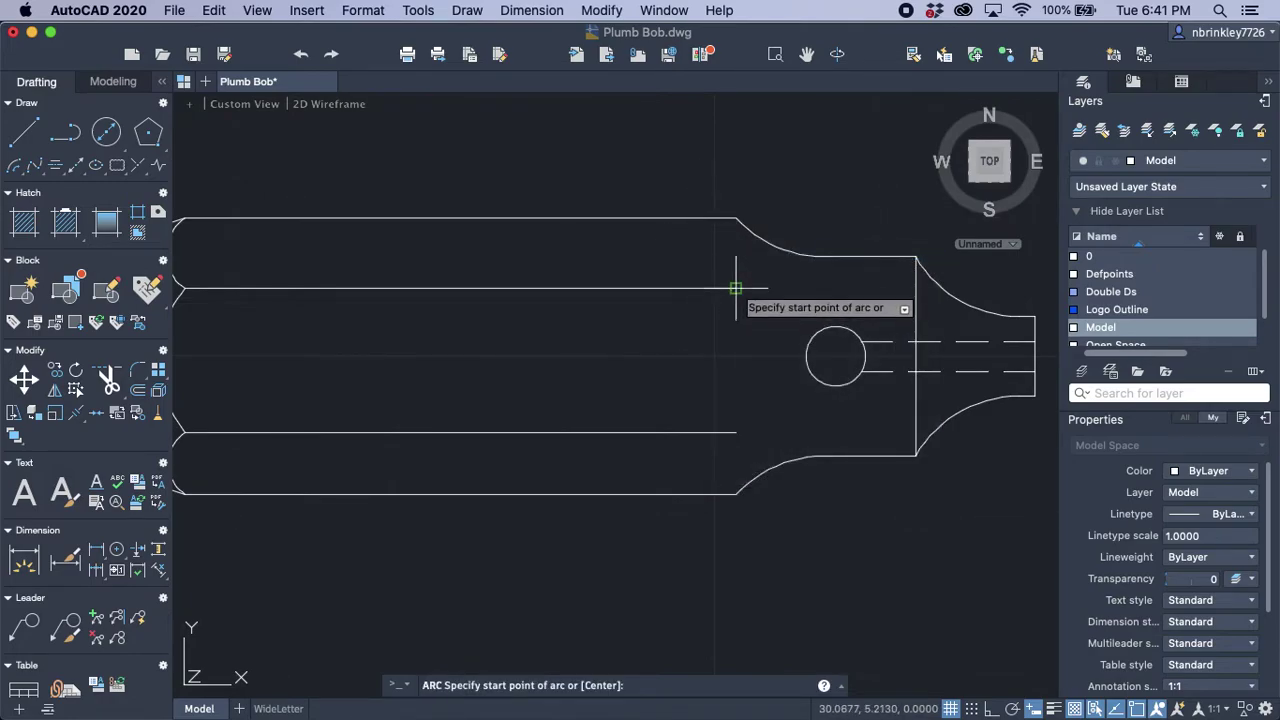
left_click(736, 289)
left_click(736, 218)
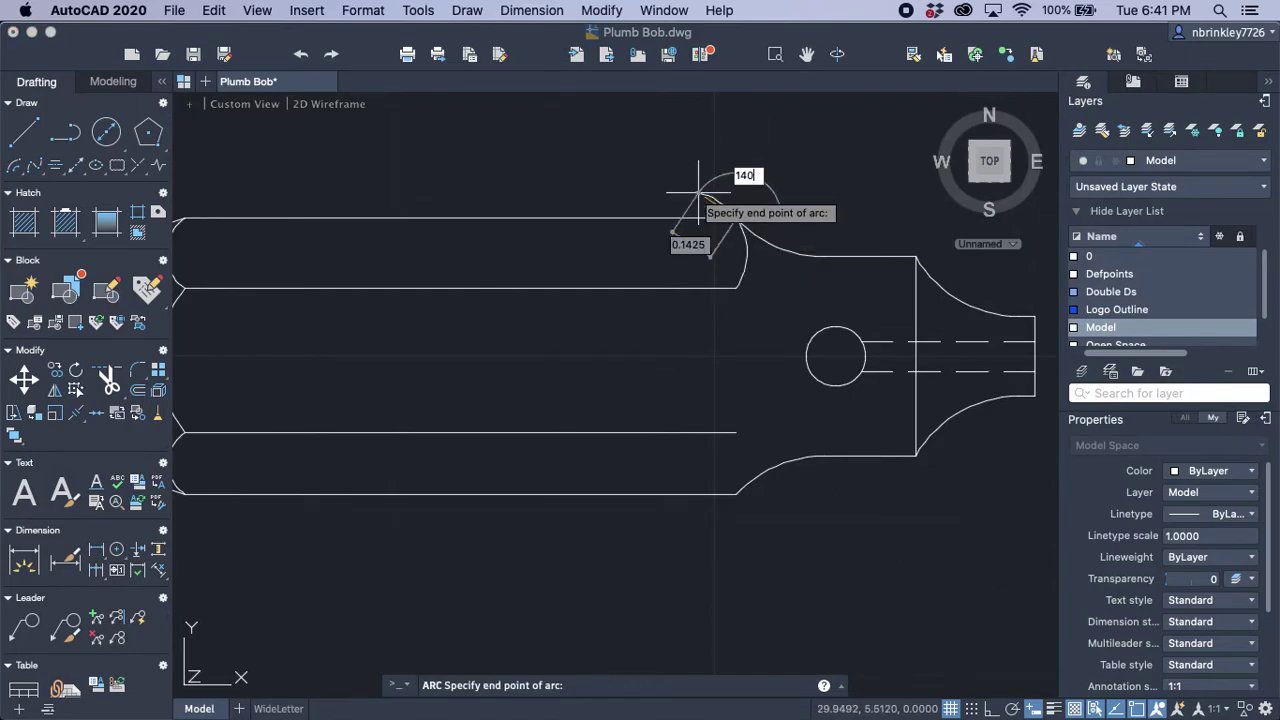
left_click(698, 192)
Step: Trim the part of the upper facet's neck-end arc that extends past the body's outer edge
left_click(741, 196)
left_click(703, 191)
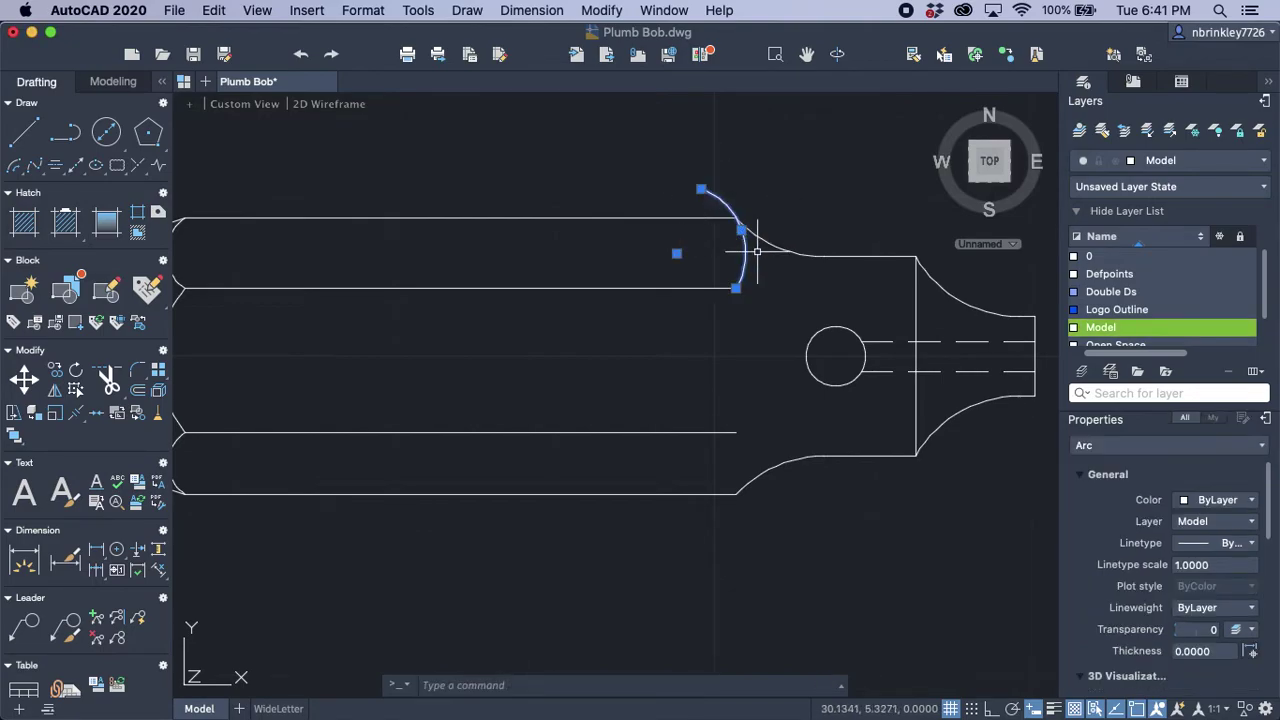
key("Escape")
left_click(757, 300)
left_click(697, 177)
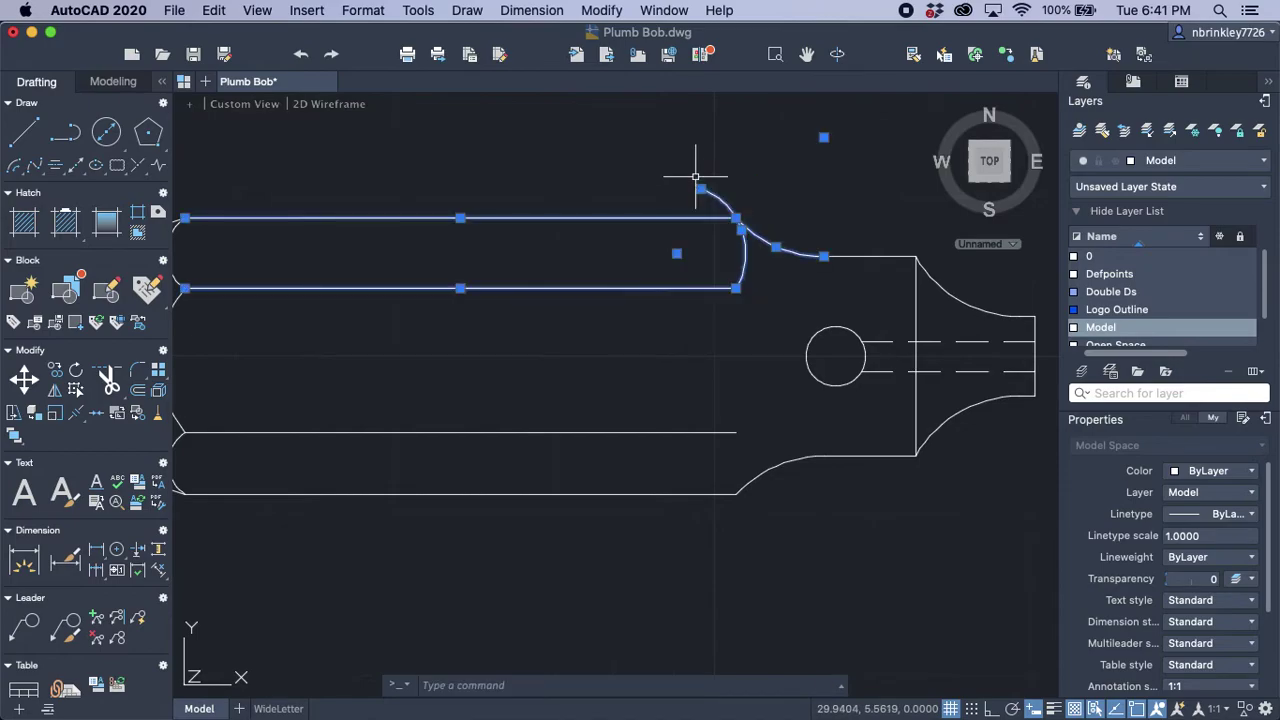
left_click(107, 378)
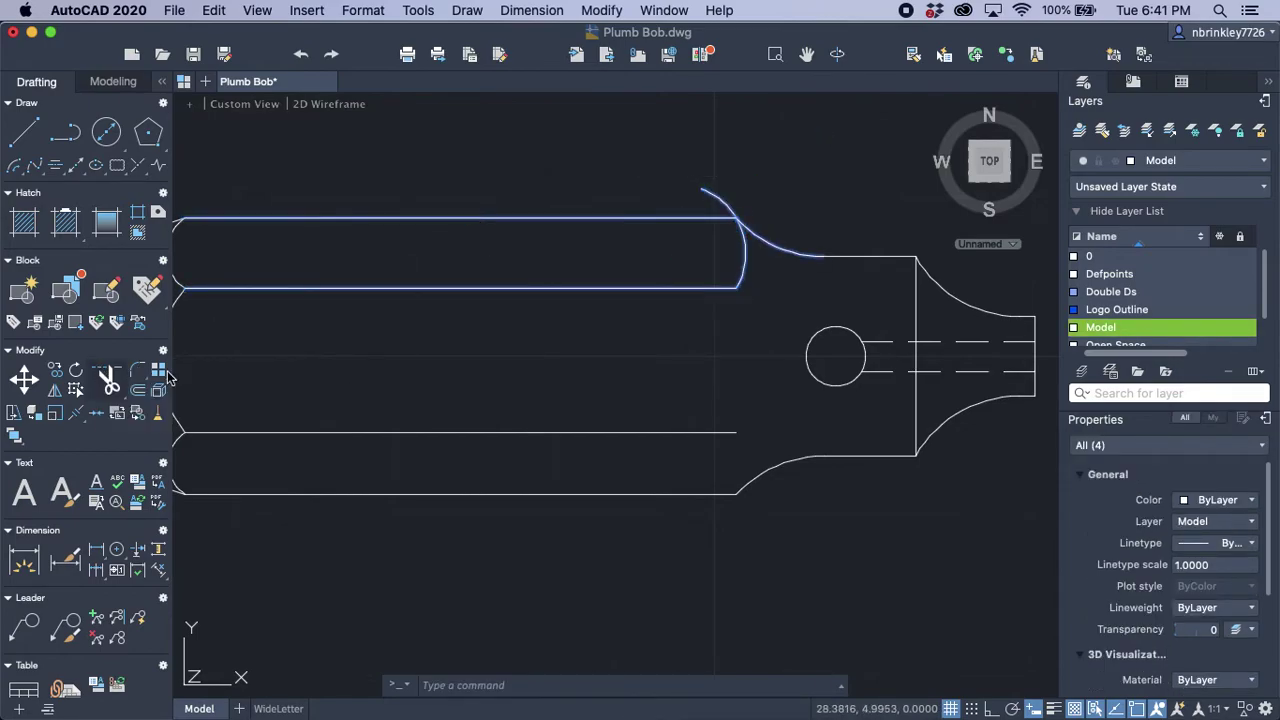
left_click(710, 189)
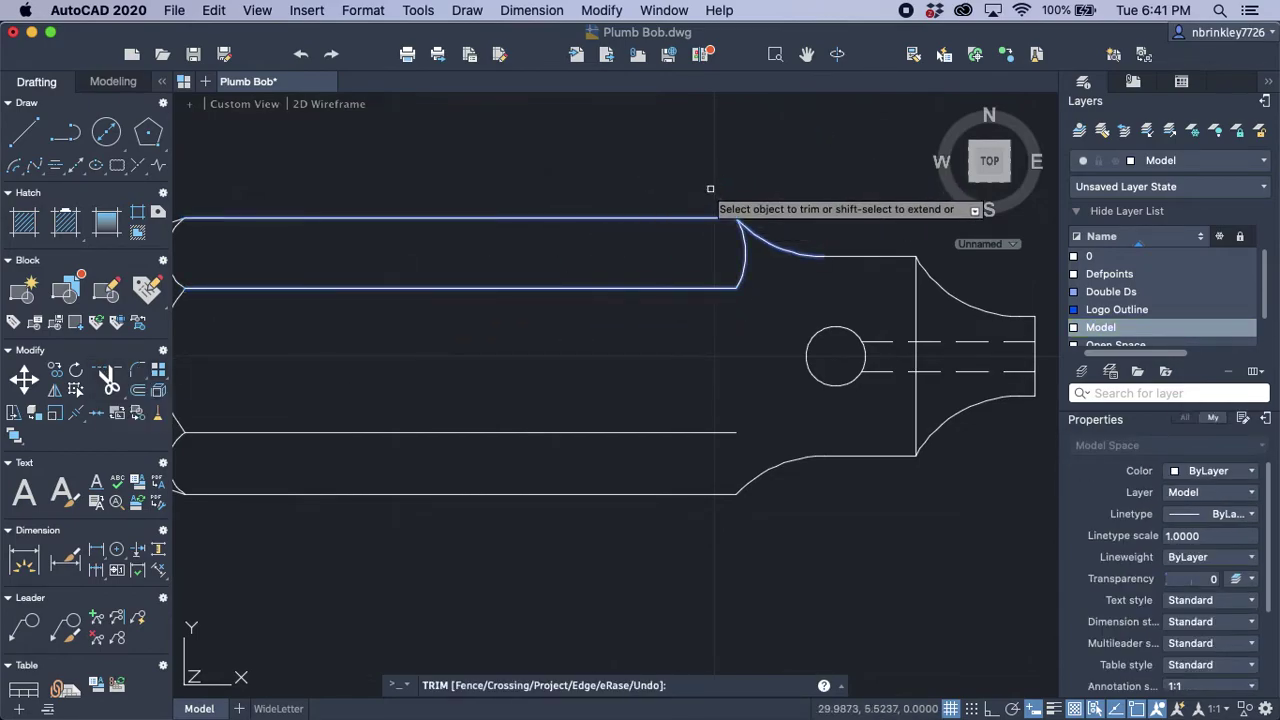
key("Escape")
right_click(670, 366)
key("Escape")
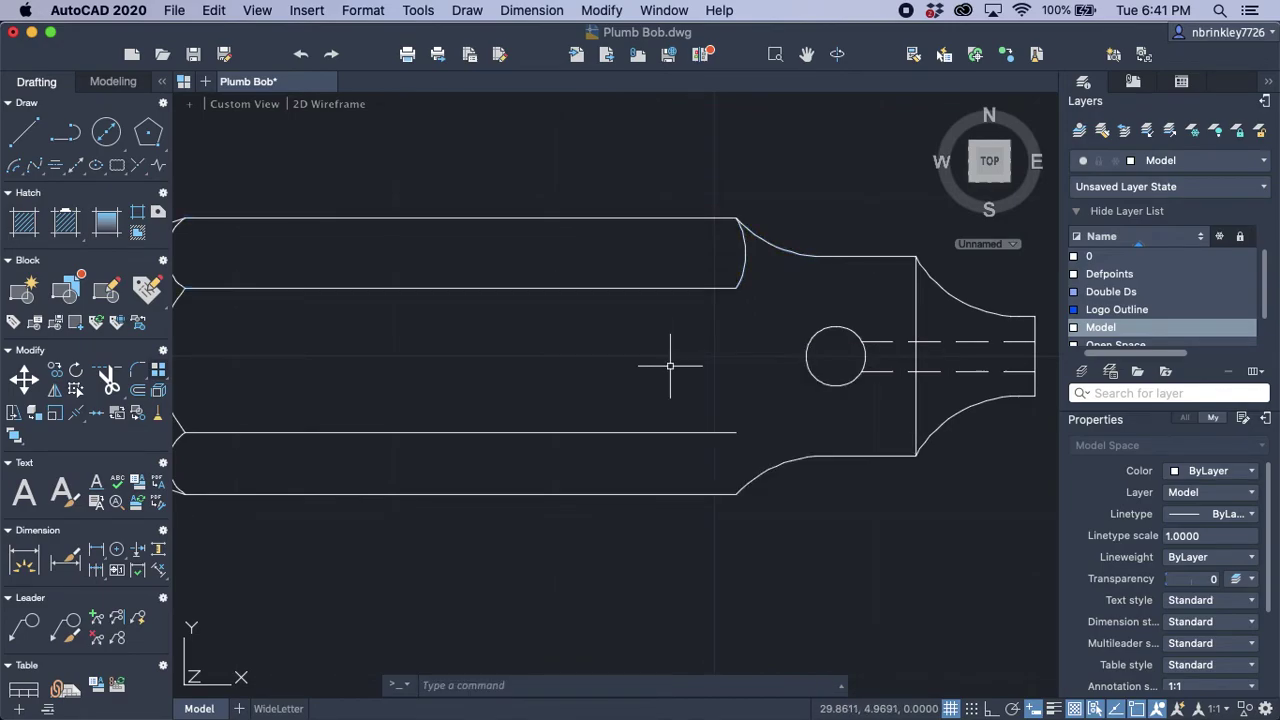
Step: Draw an arc with a 110° included angle between the two inner facet line endpoints at the neck end
left_click(14, 166)
left_click(735, 432)
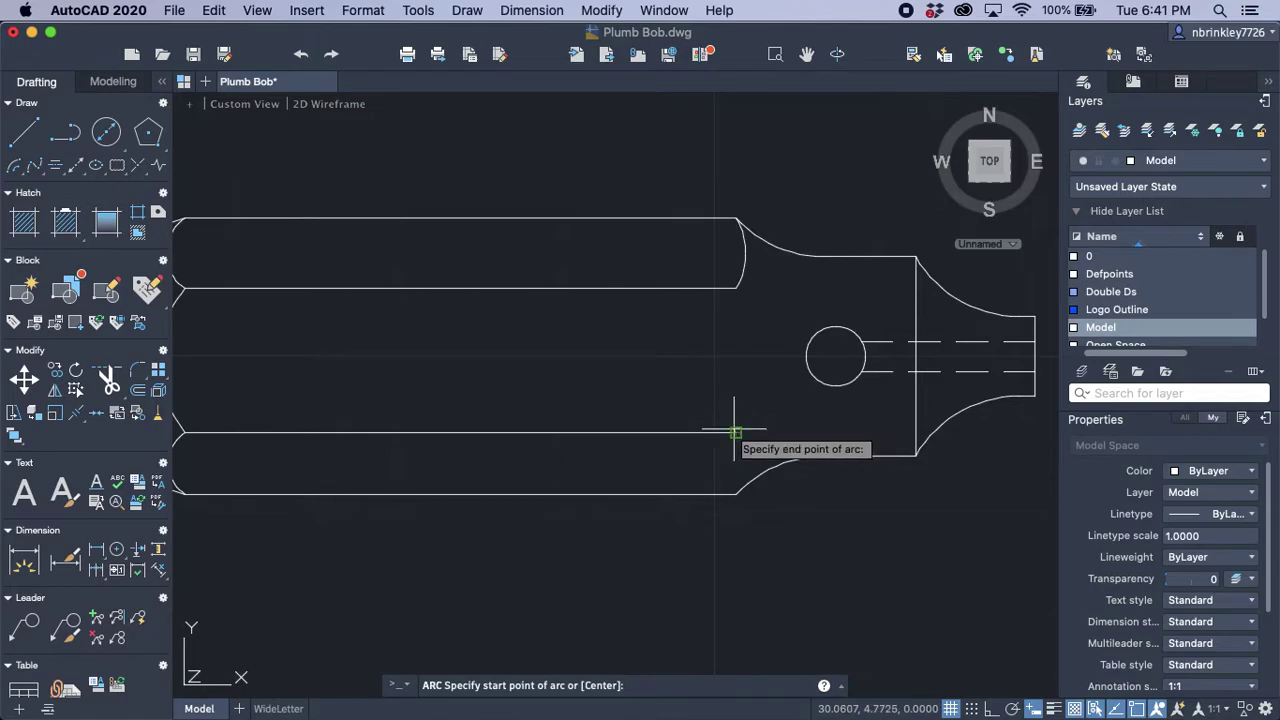
left_click(710, 288)
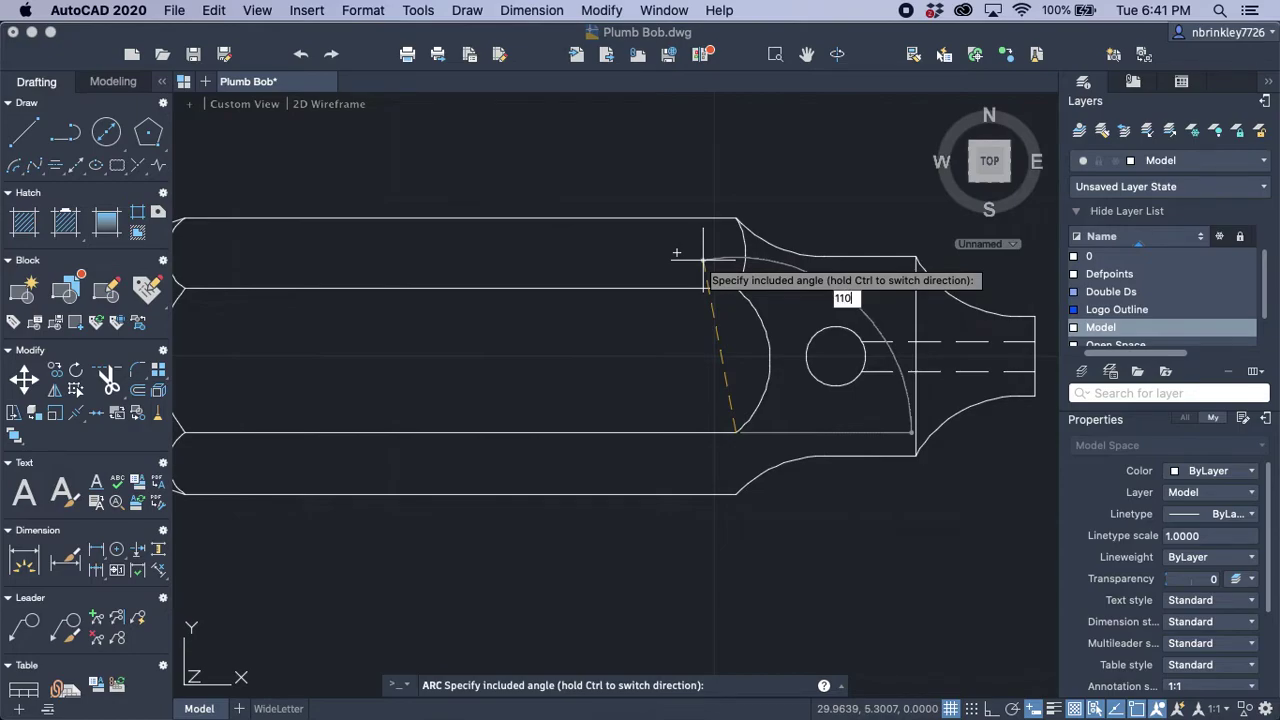
key("Return")
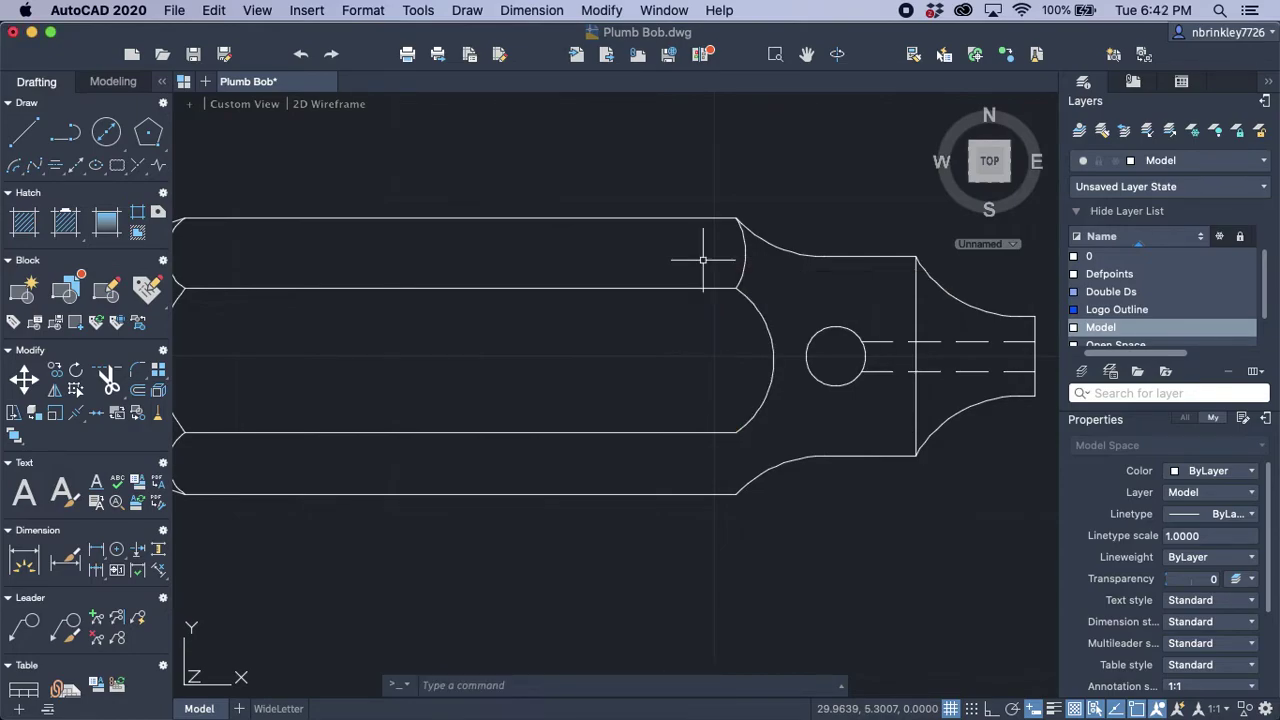
Step: Draw a three-point arc at the lower facet's neck end, through both facet line endpoints and continuing into the middle facet
right_click(682, 389)
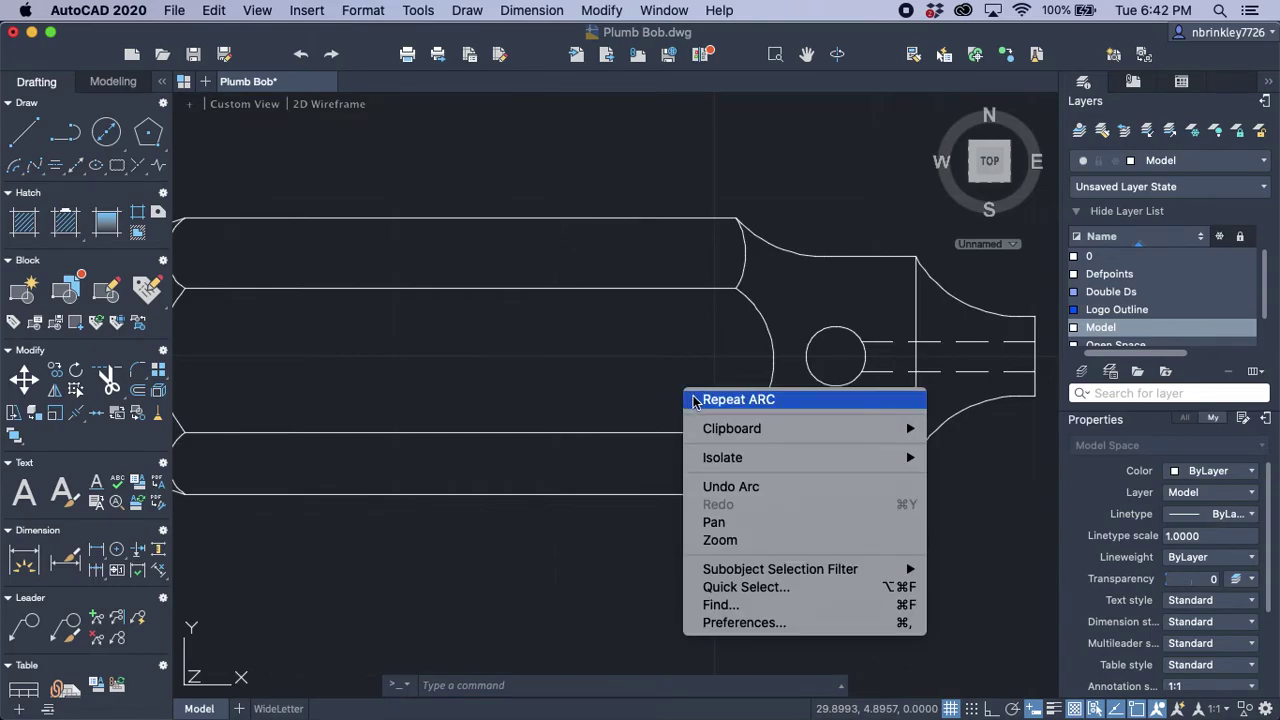
left_click(696, 401)
left_click(736, 492)
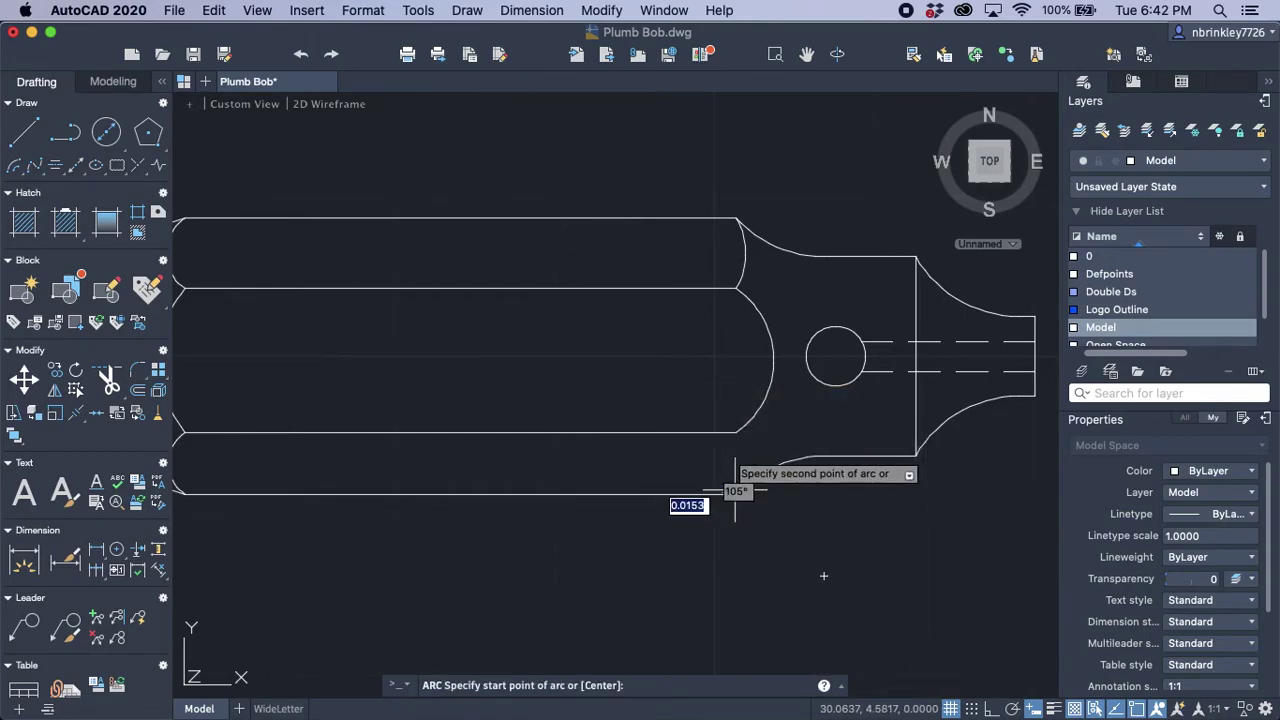
left_click(737, 433)
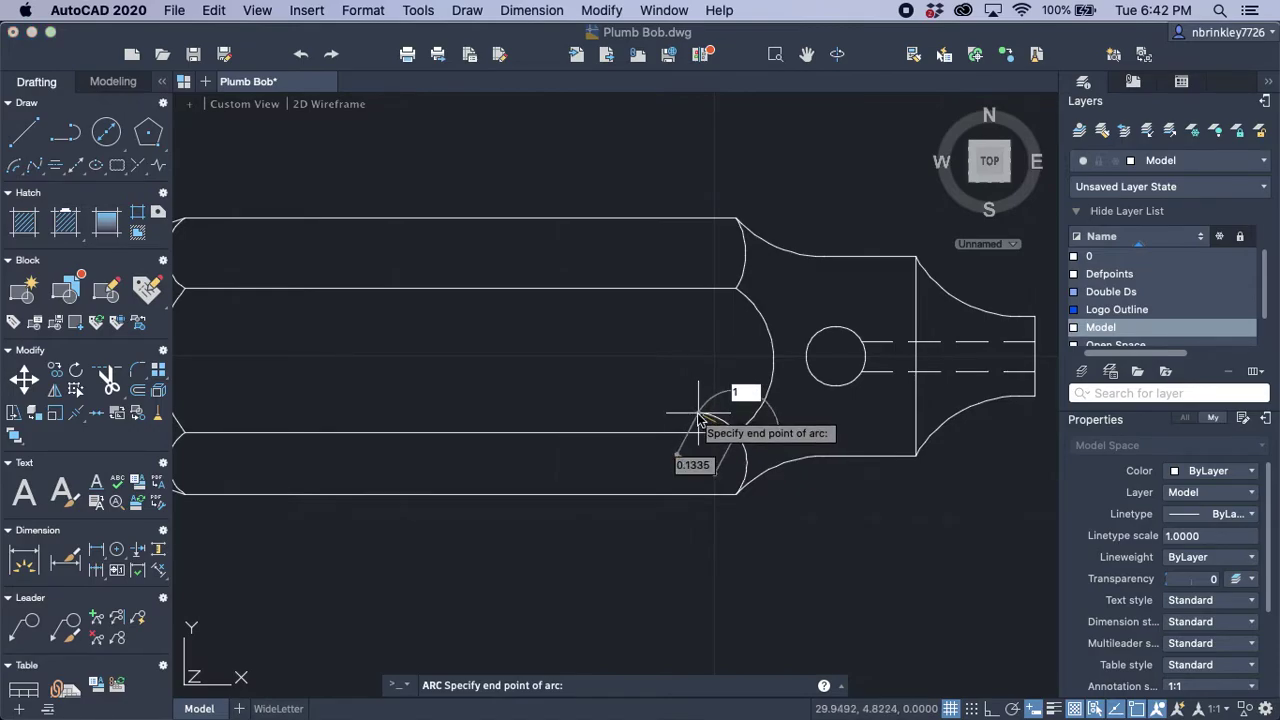
left_click(698, 412)
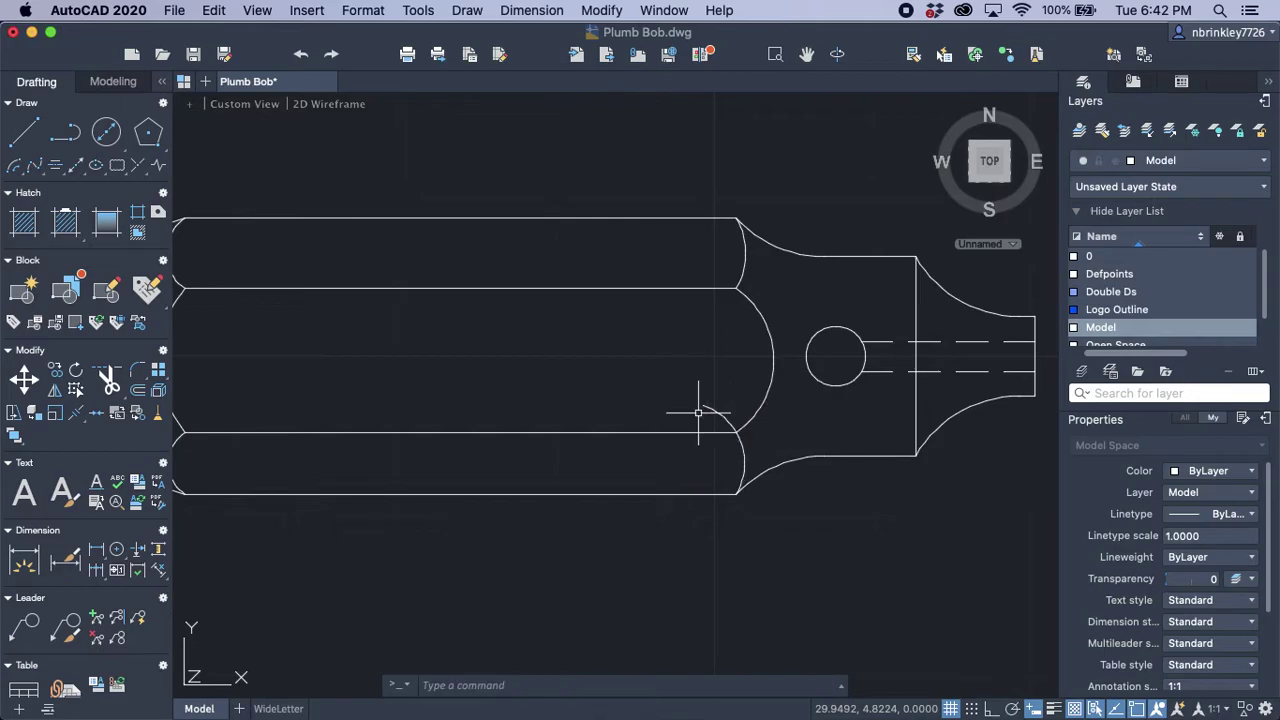
Step: Trim the part of the lower facet's neck-end arc that extends into the middle facet
left_click(758, 521)
left_click(686, 371)
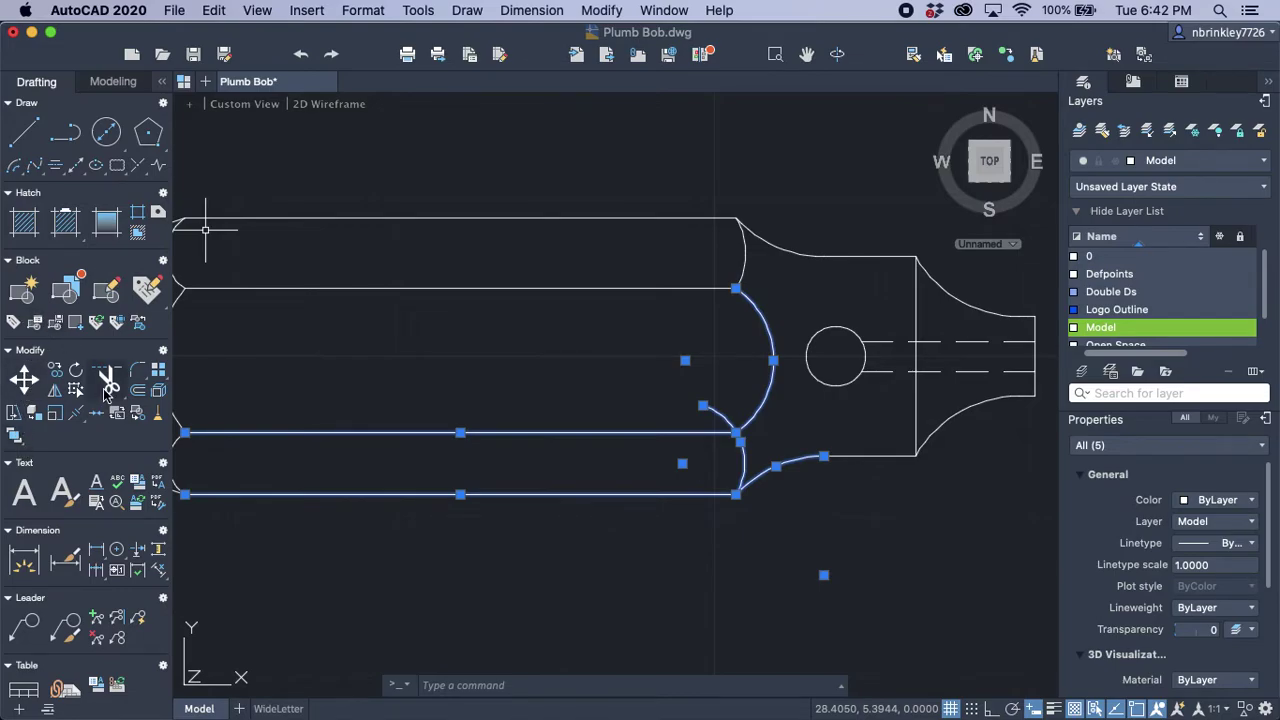
left_click(108, 382)
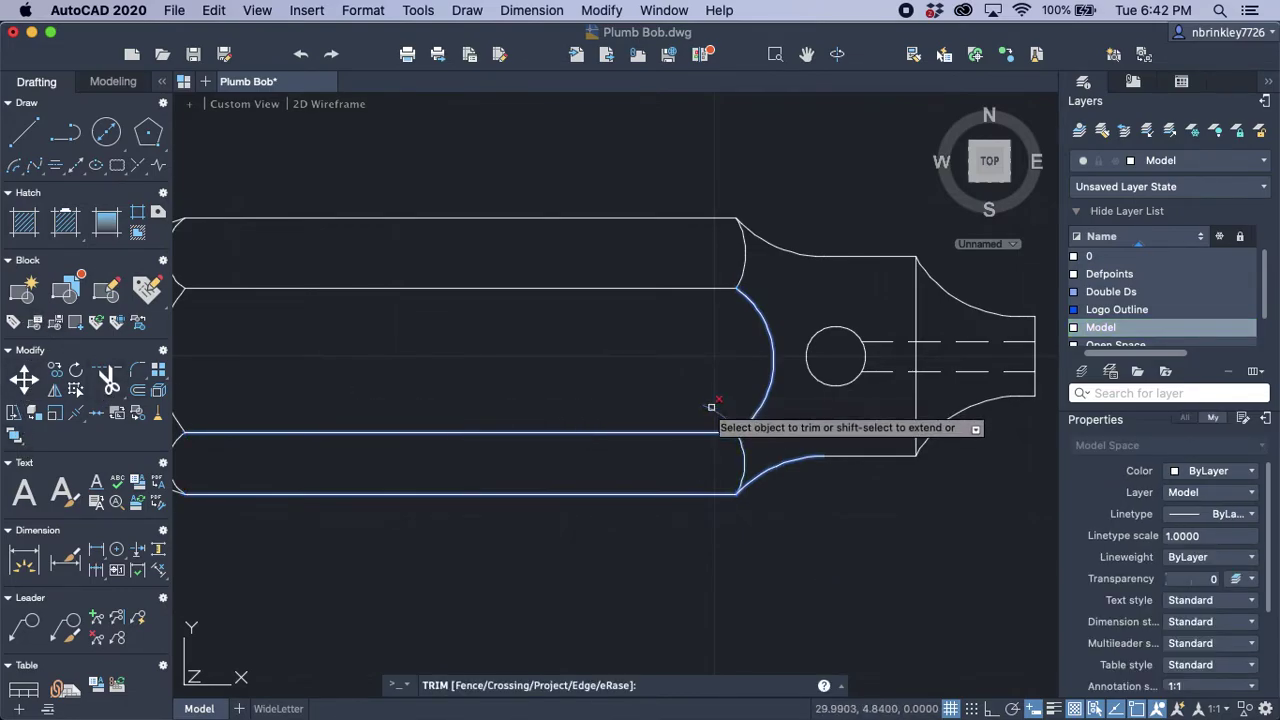
key("Escape")
Step: Create a new layer named Dimensions and make it the current layer
scroll(630, 414, "down", 2)
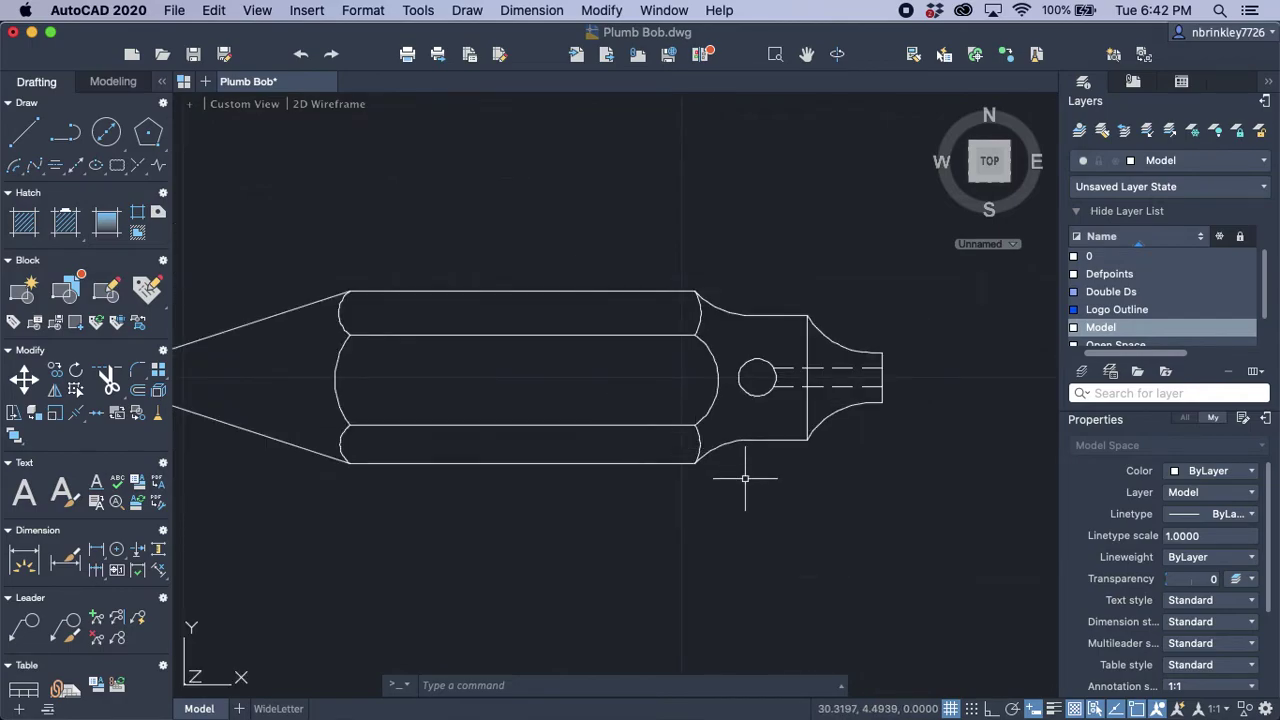
scroll(745, 480, "down", 1)
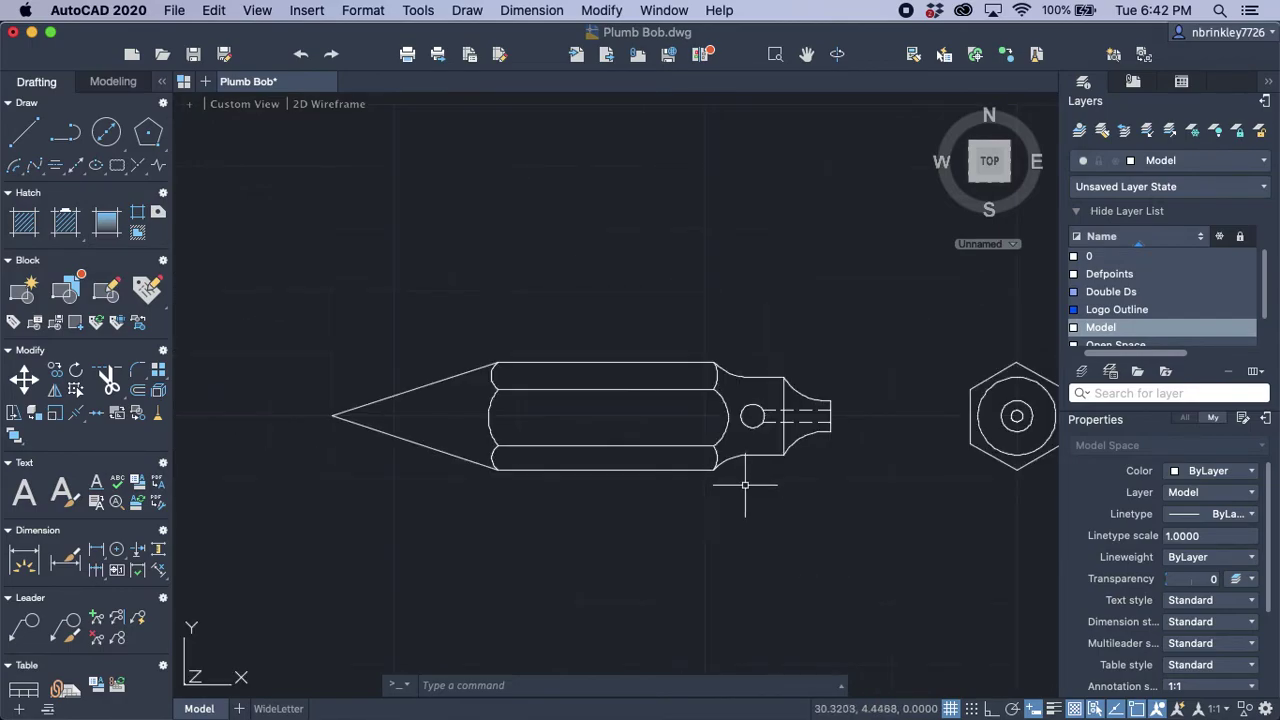
scroll(779, 513, "down", 2)
mouse_move(779, 513)
middle_mouse_down()
mouse_move(773, 479)
mouse_move(674, 386)
middle_mouse_up()
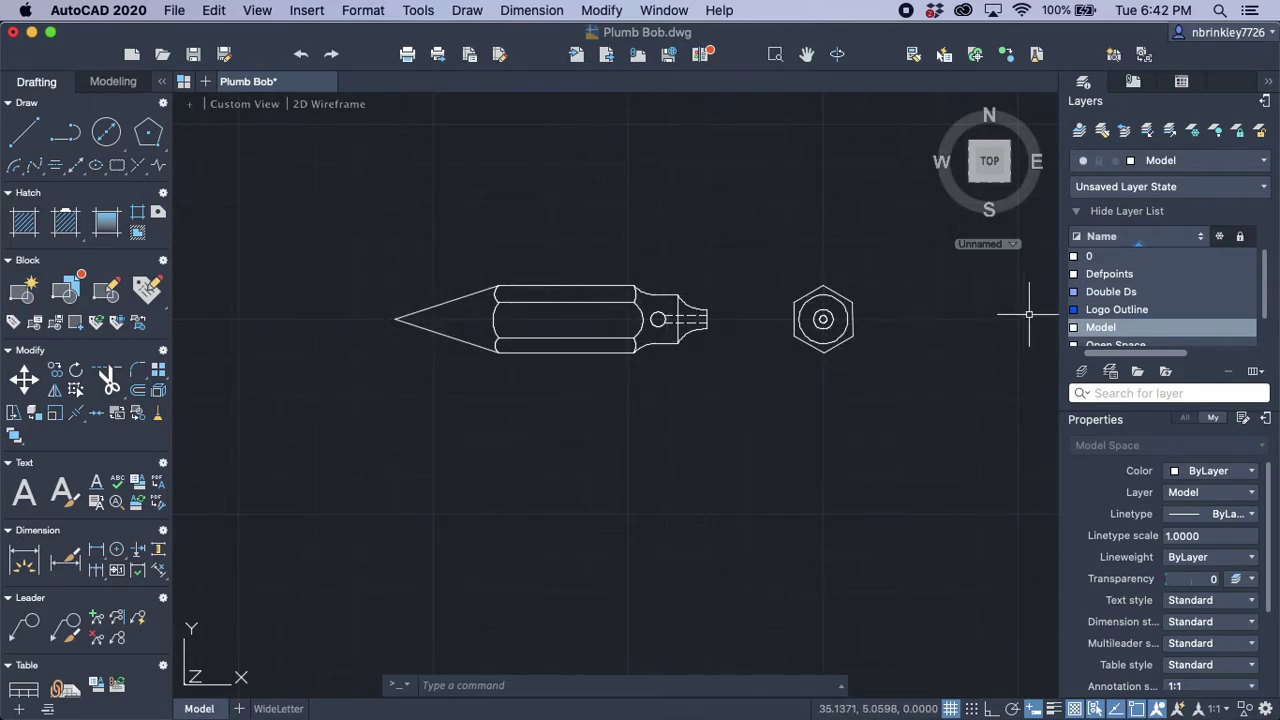
scroll(1155, 300, "down", 2)
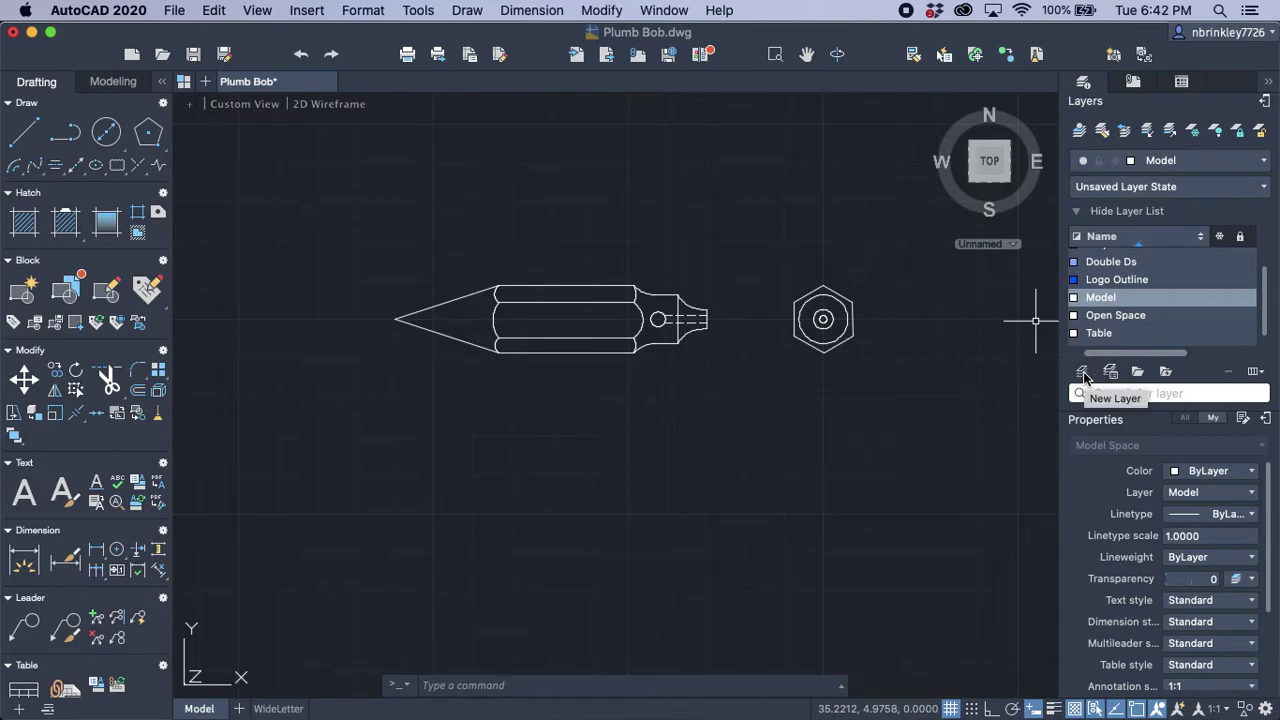
left_click(1083, 373)
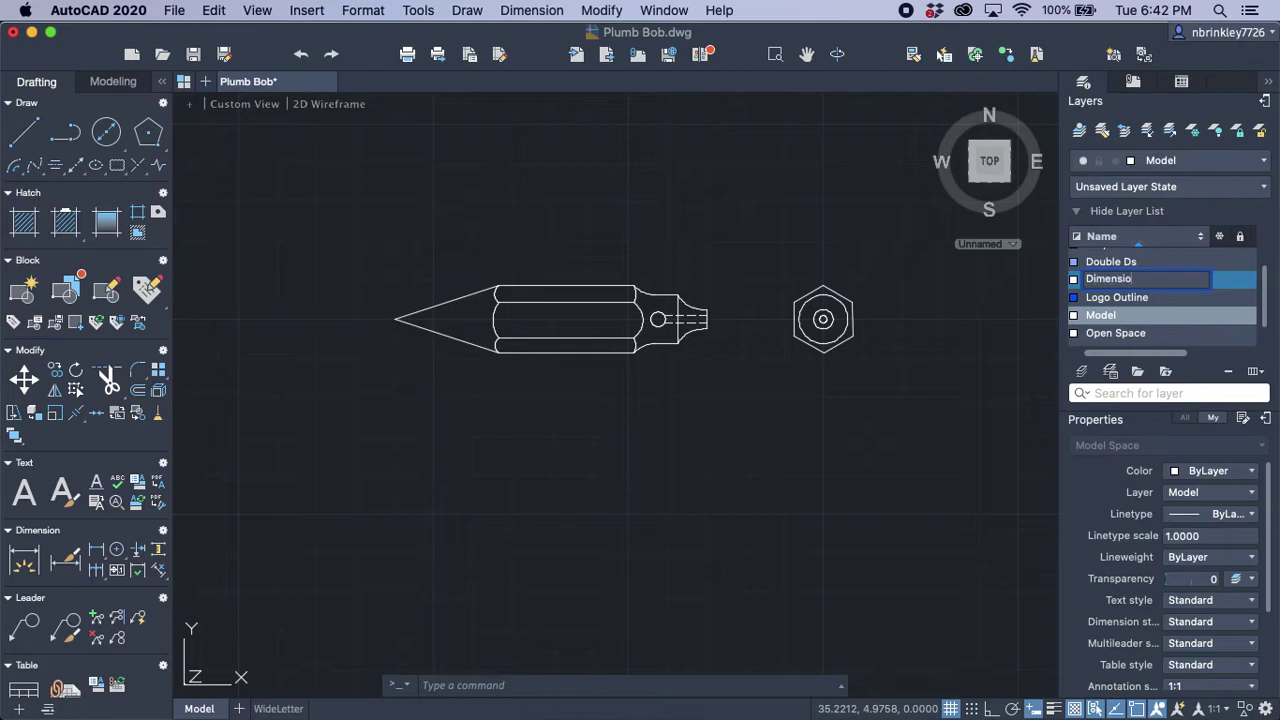
key("Return")
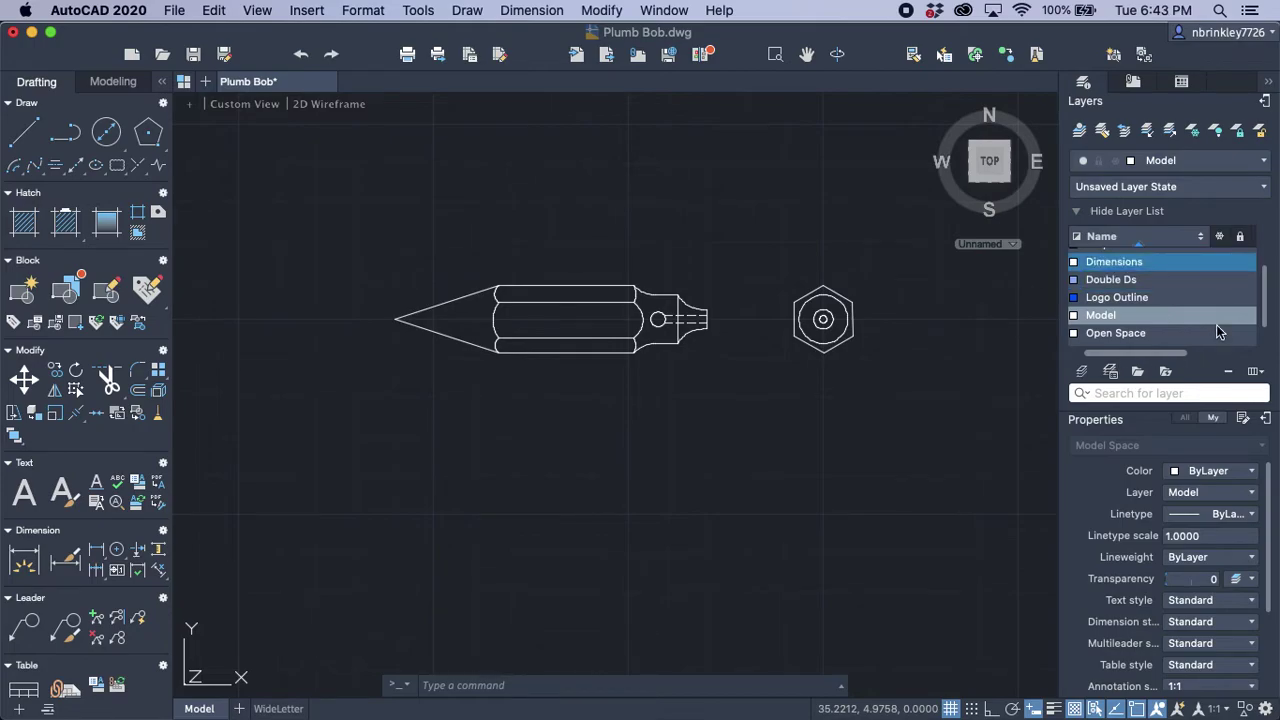
double_click(1137, 270)
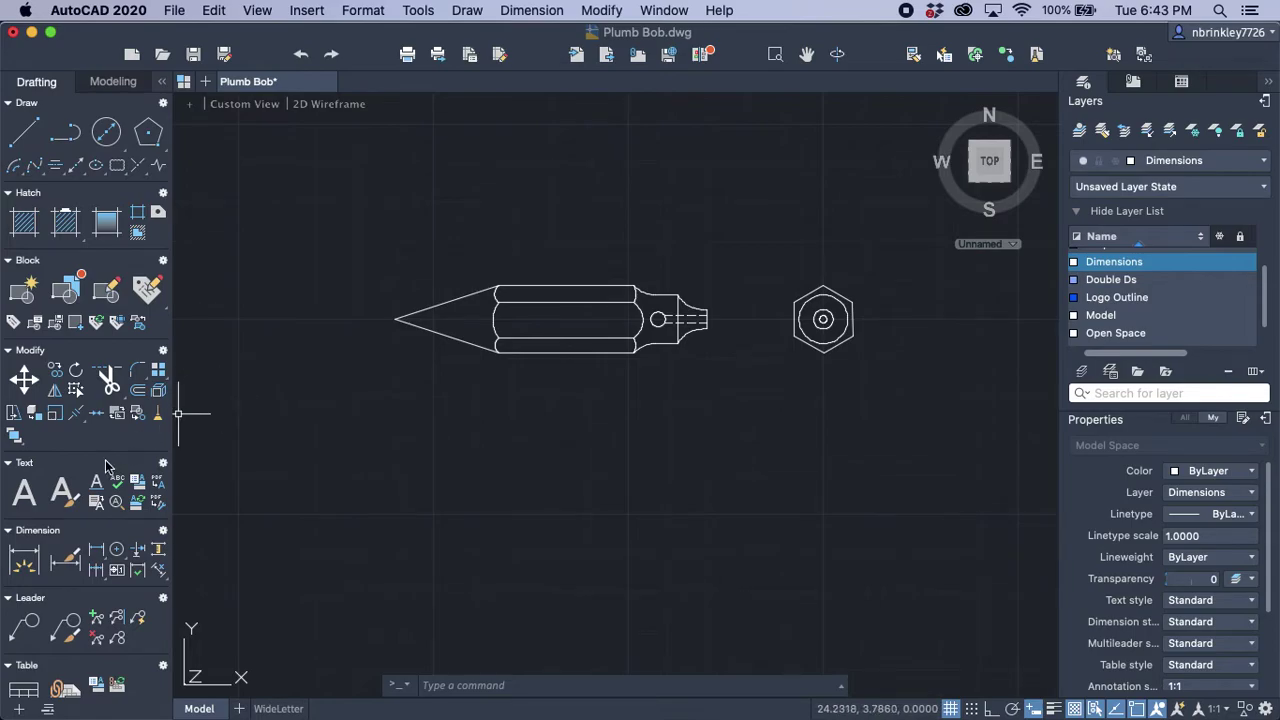
Step: Dimension the hexagon's width across its vertical flats in the end view, placing the dimension line below the hexagon
left_click(22, 565)
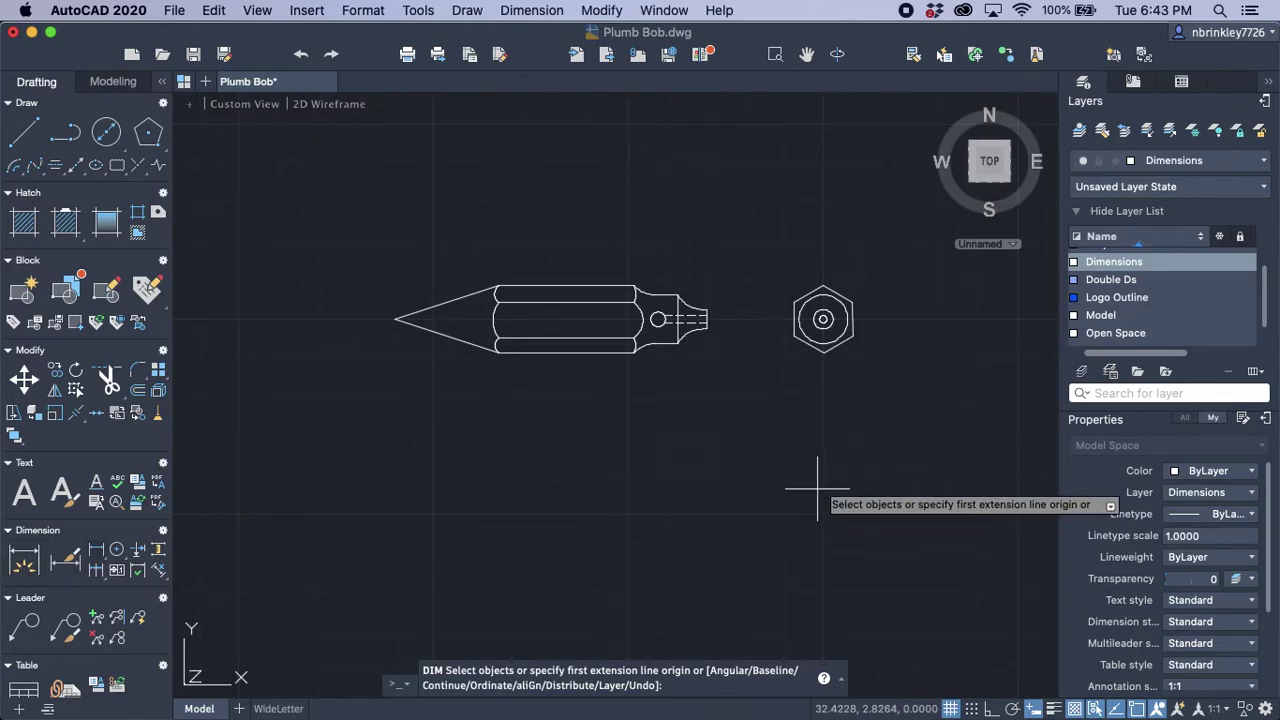
scroll(918, 400, "up", 5)
scroll(886, 366, "down", 3)
scroll(592, 245, "up", 1)
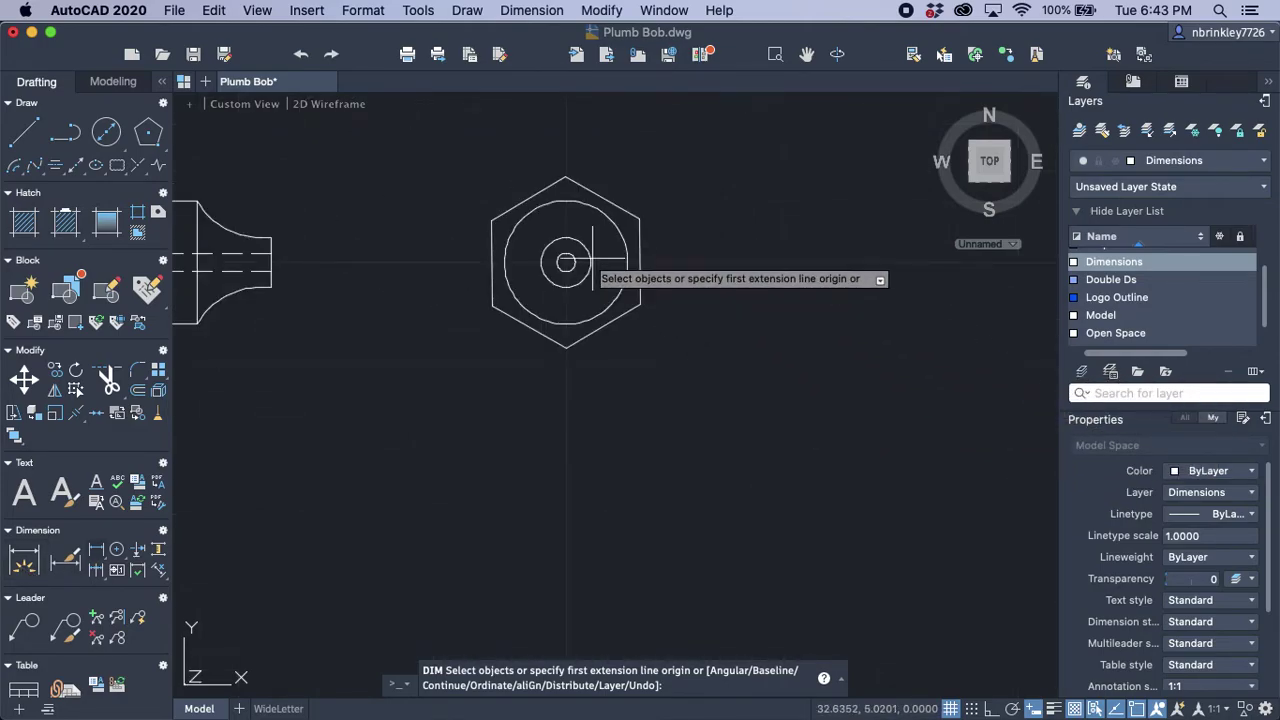
left_click(491, 305)
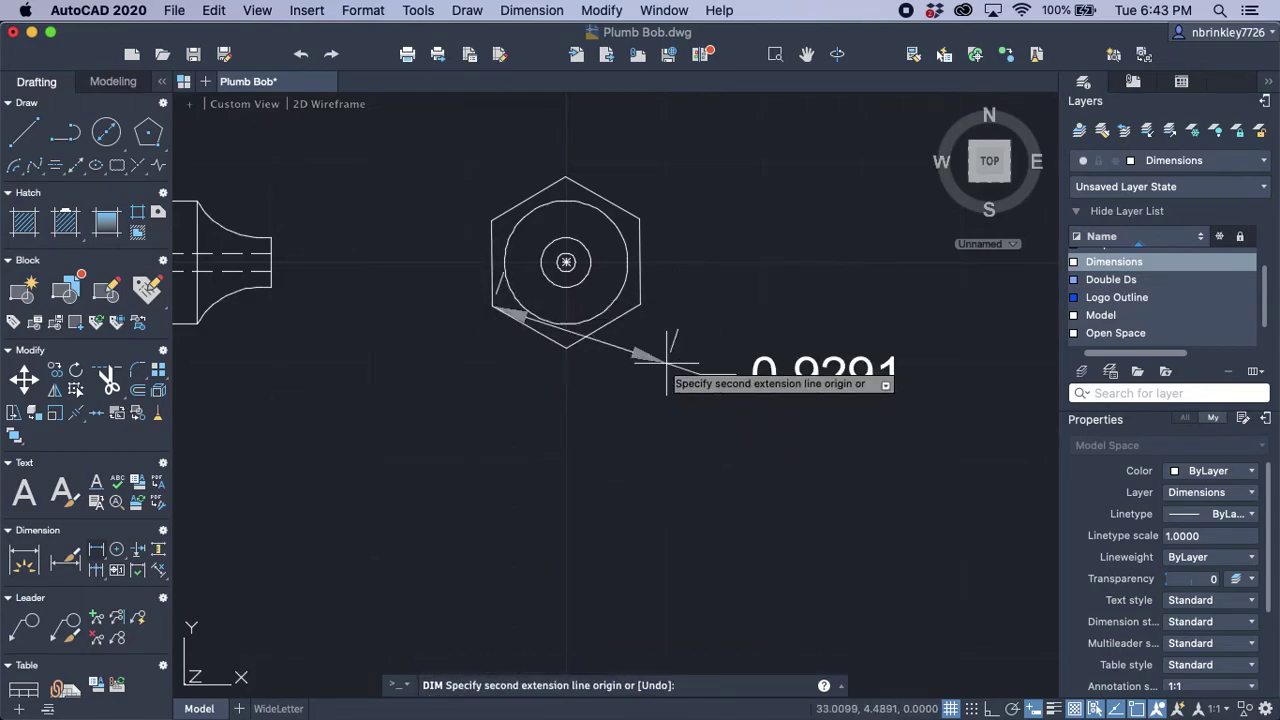
left_click(641, 304)
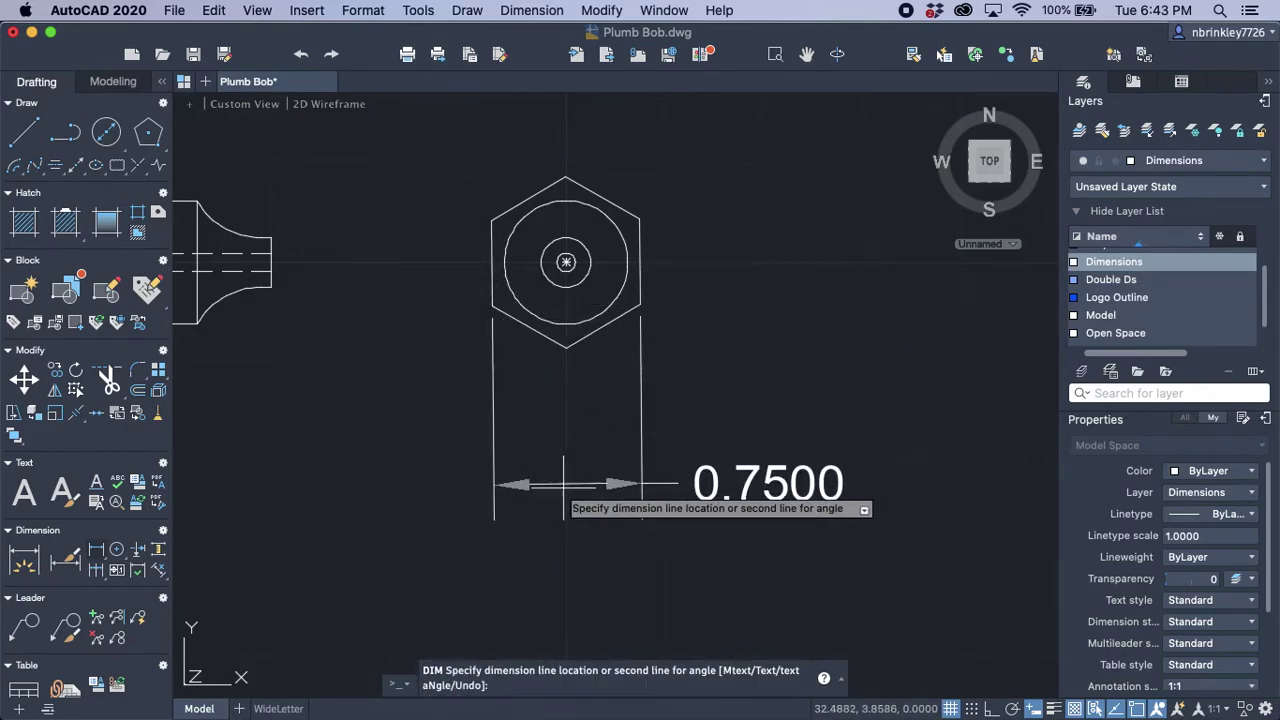
scroll(567, 485, "down", 3)
mouse_move(562, 490)
middle_mouse_down()
mouse_move(697, 397)
mouse_move(710, 331)
middle_mouse_up()
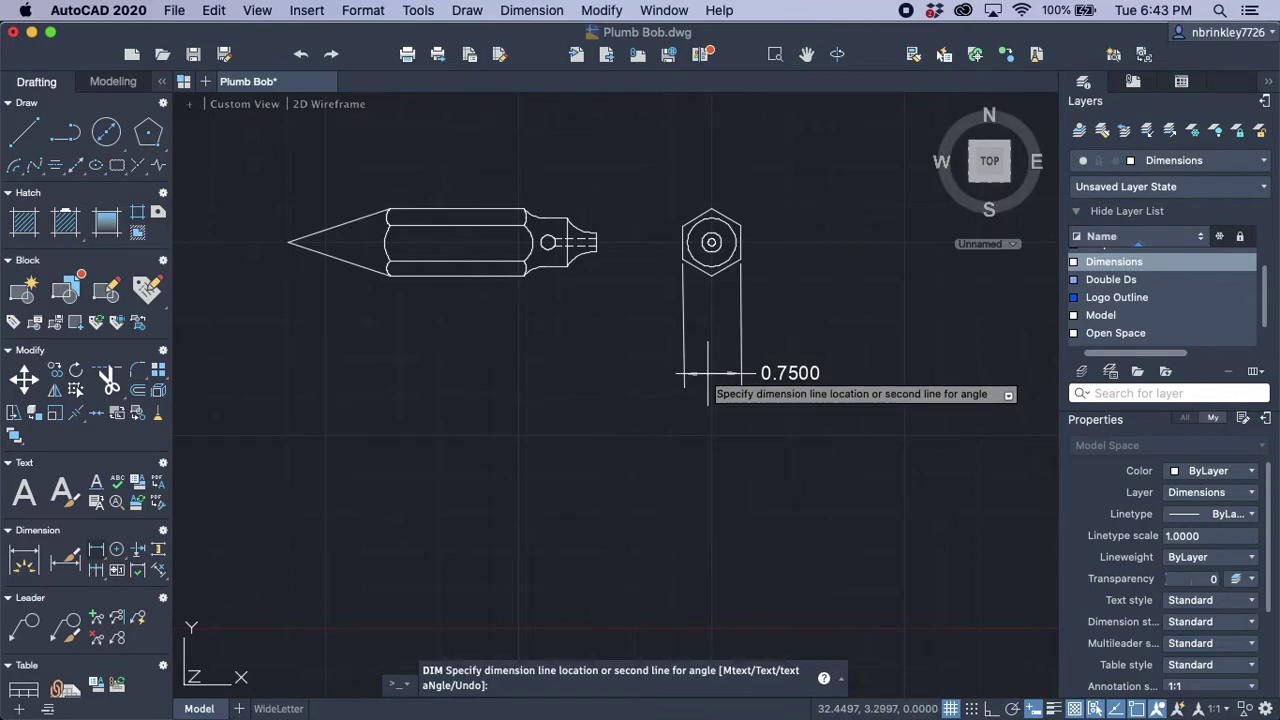
left_click(708, 376)
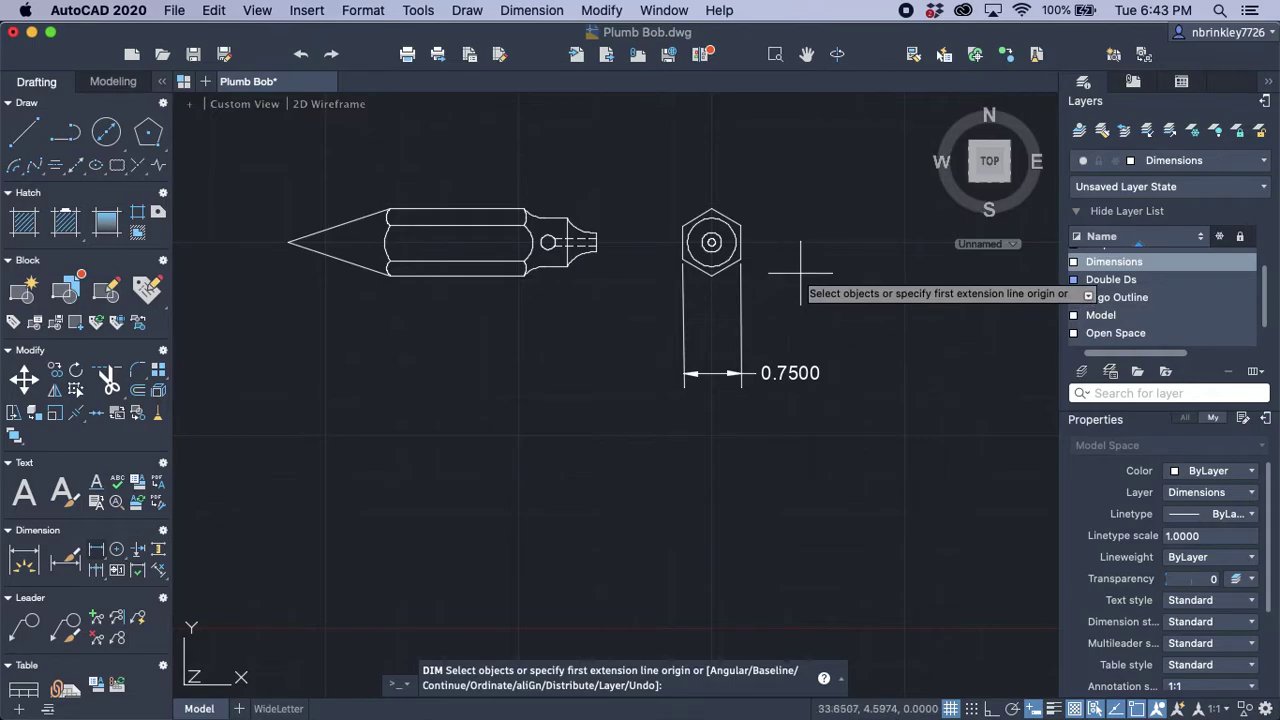
Step: Add a diameter dimension to the largest circle in the end view, with its text above and outside the hexagon
scroll(719, 240, "up", 2)
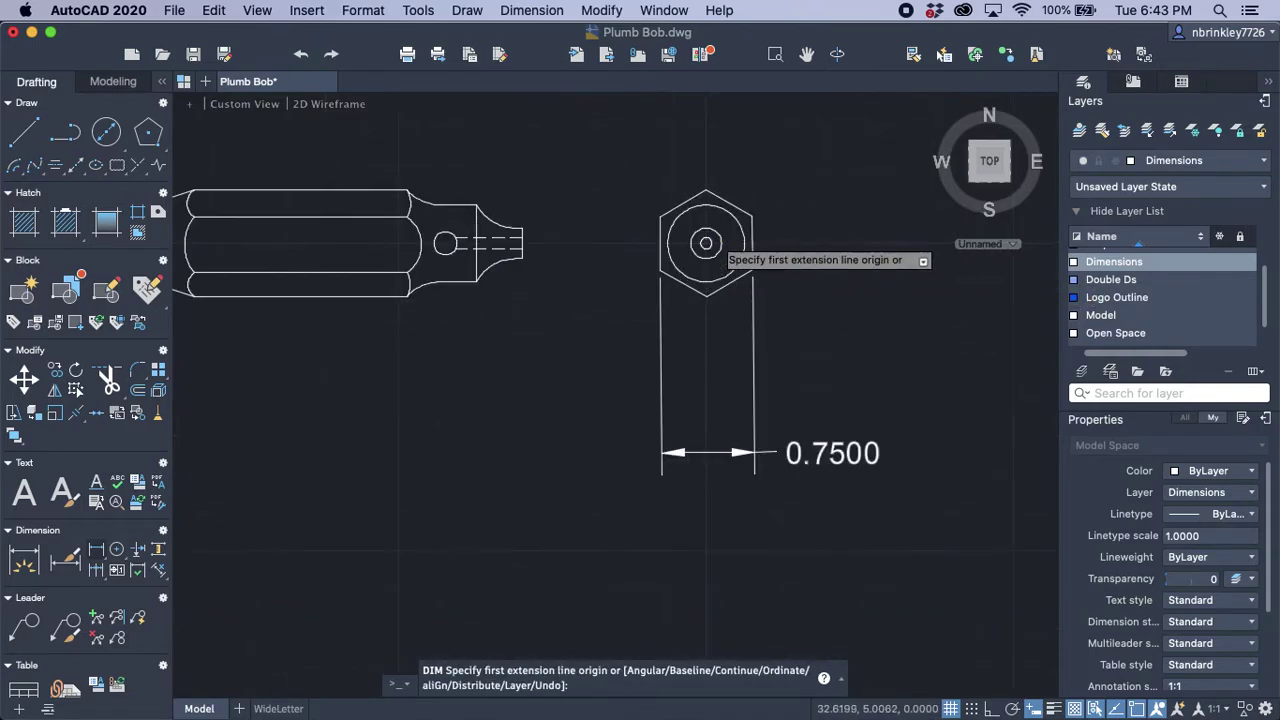
scroll(720, 243, "up", 2)
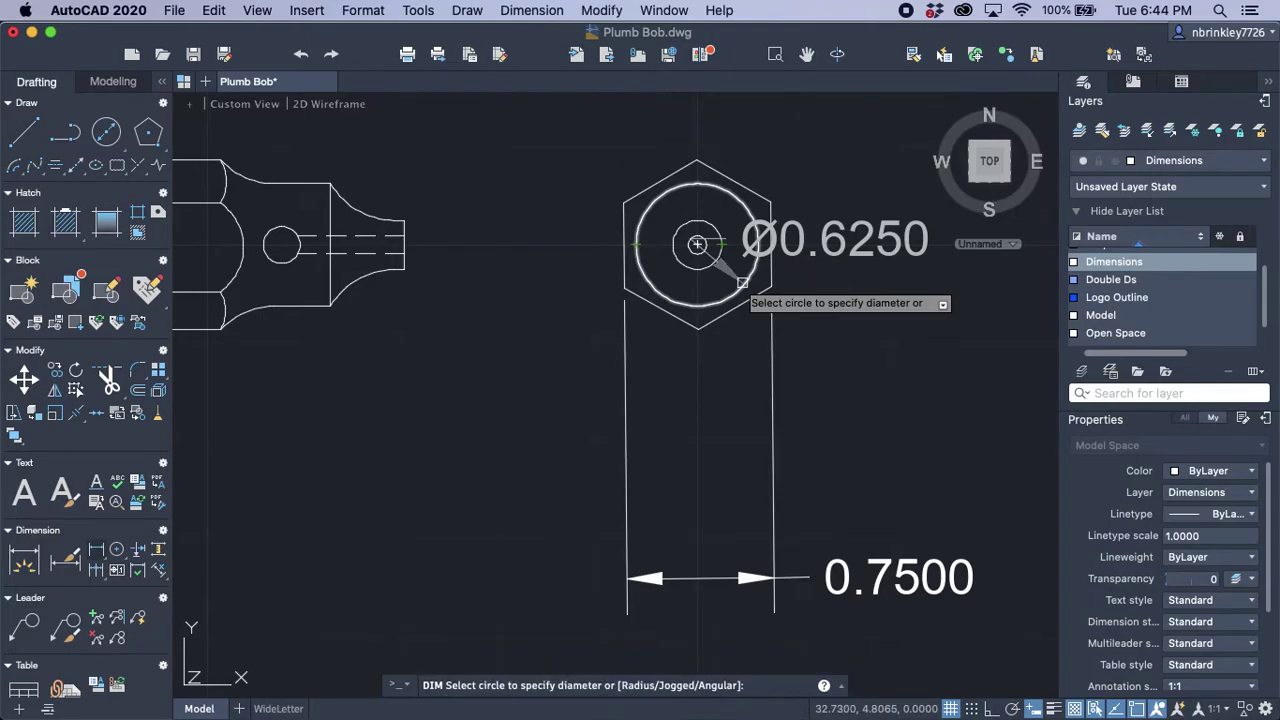
left_click(697, 245)
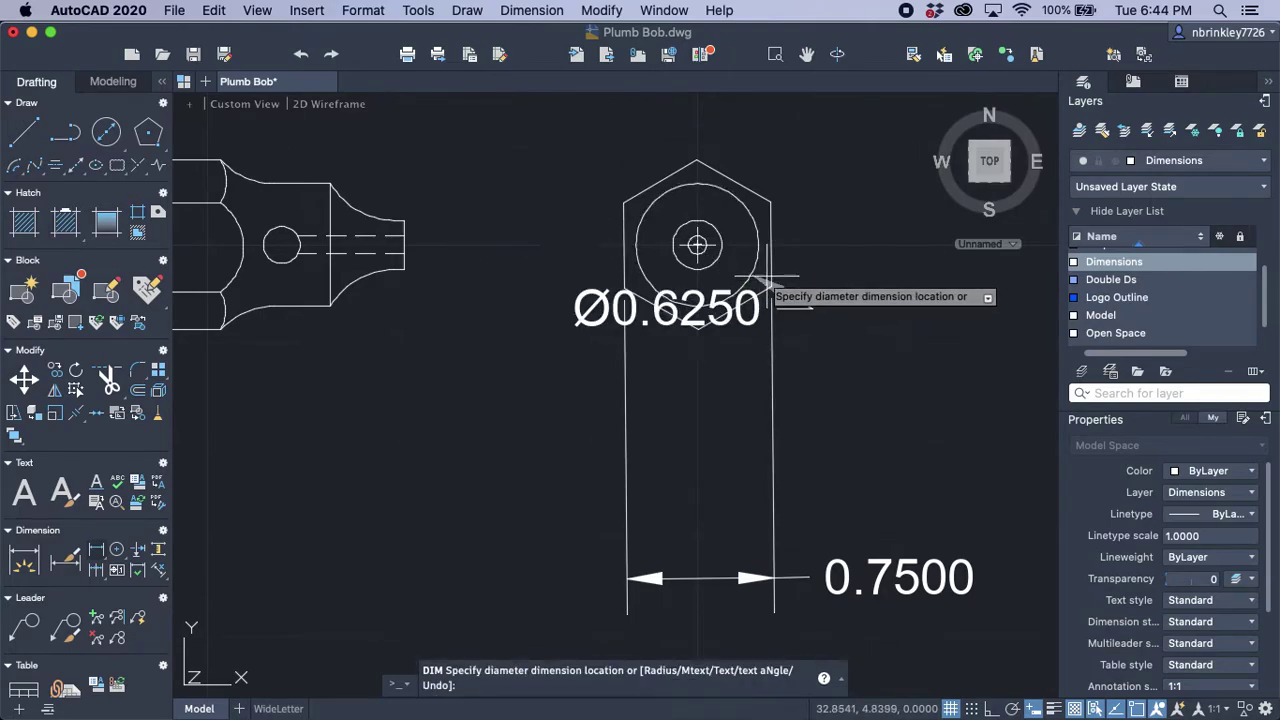
scroll(845, 278, "down", 2)
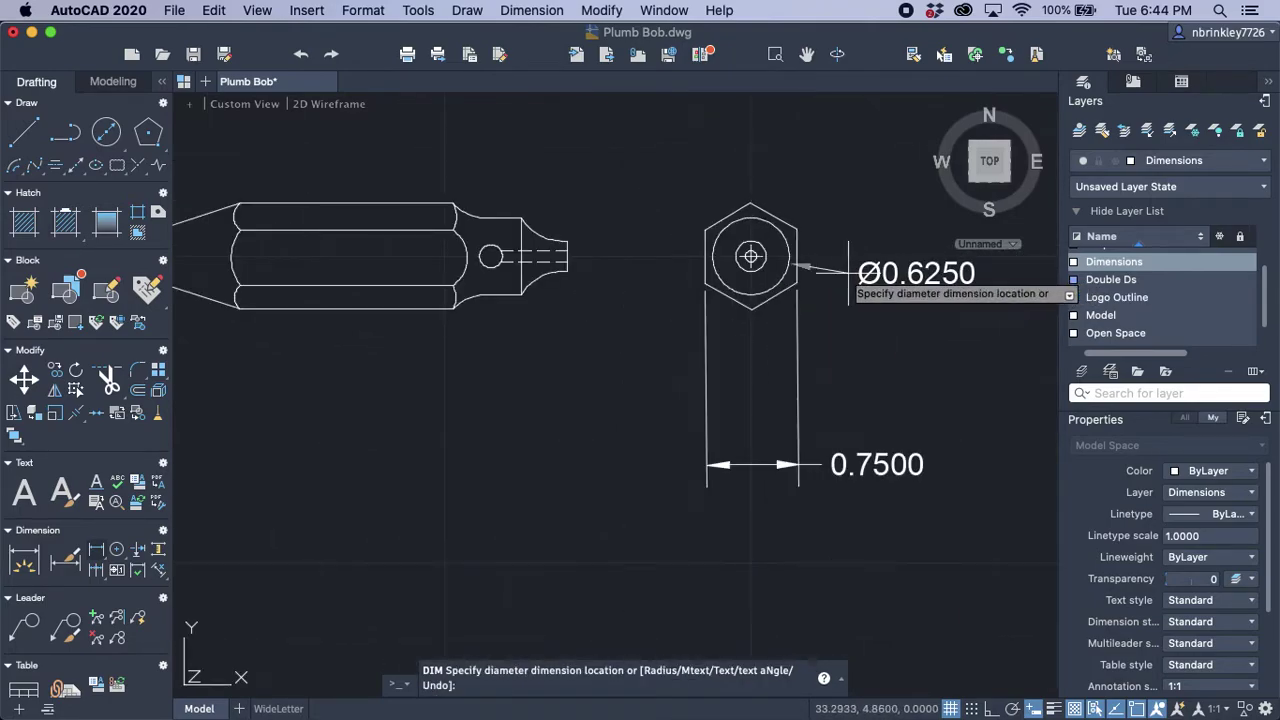
middle_click_drag(914, 300, 691, 294)
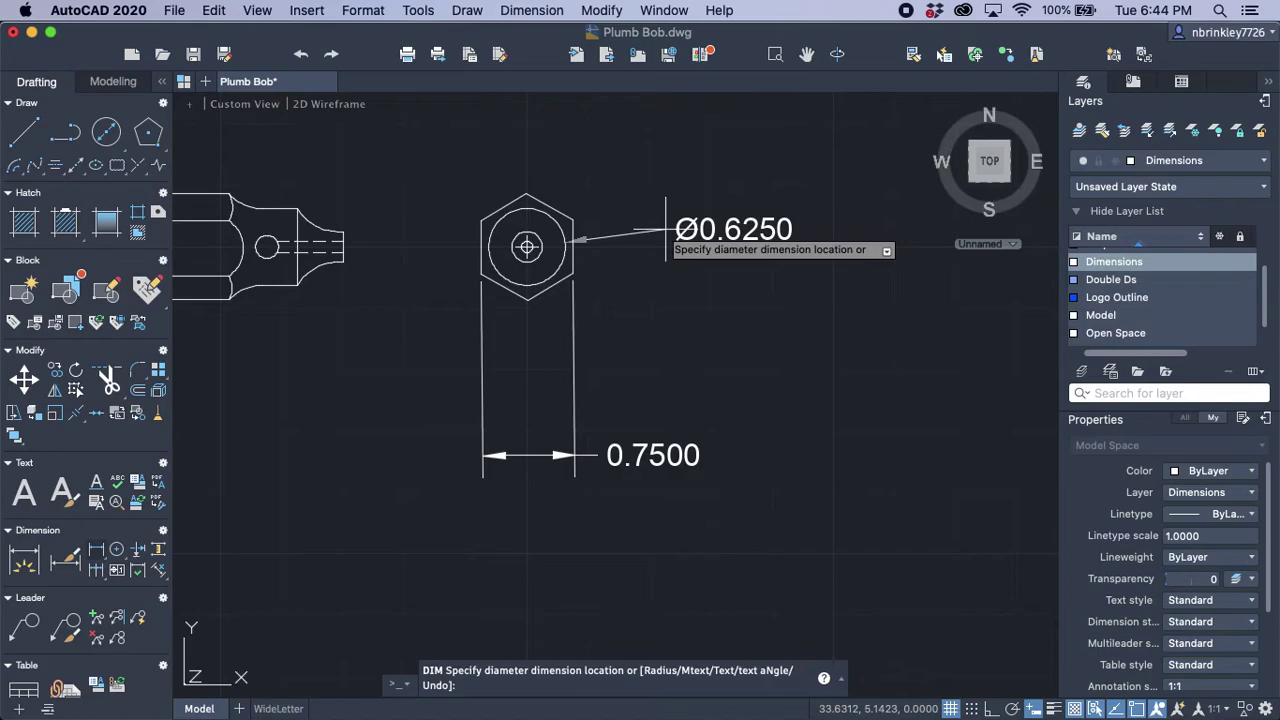
scroll(665, 204, "down", 2)
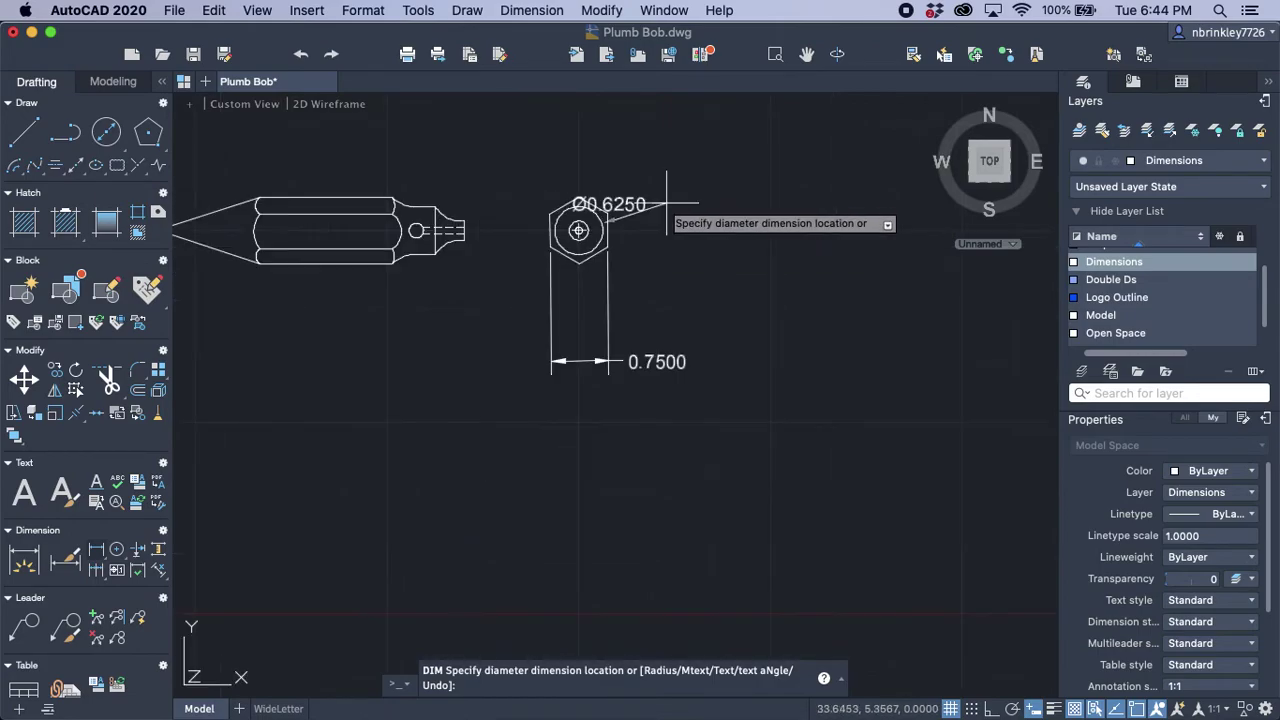
left_click(694, 147)
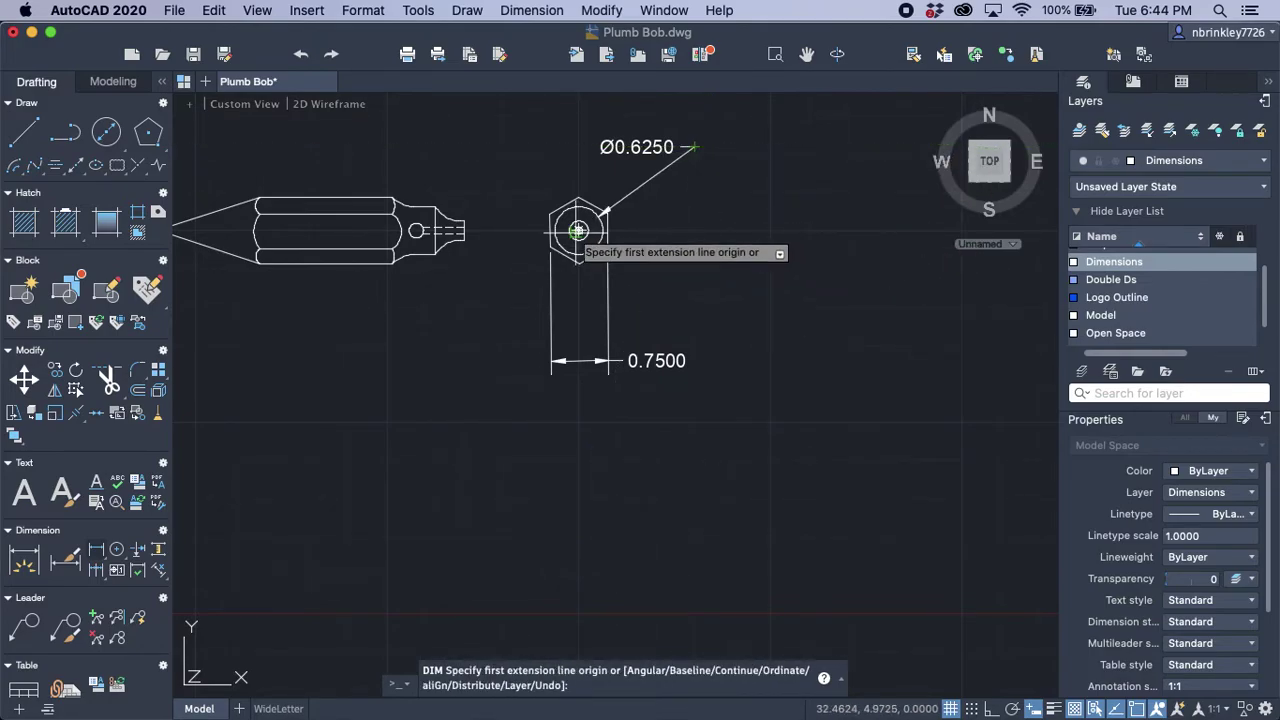
Step: Add a diameter dimension to the middle circle in the end view, with a horizontal leader to the right of the hexagon
scroll(579, 233, "up", 8)
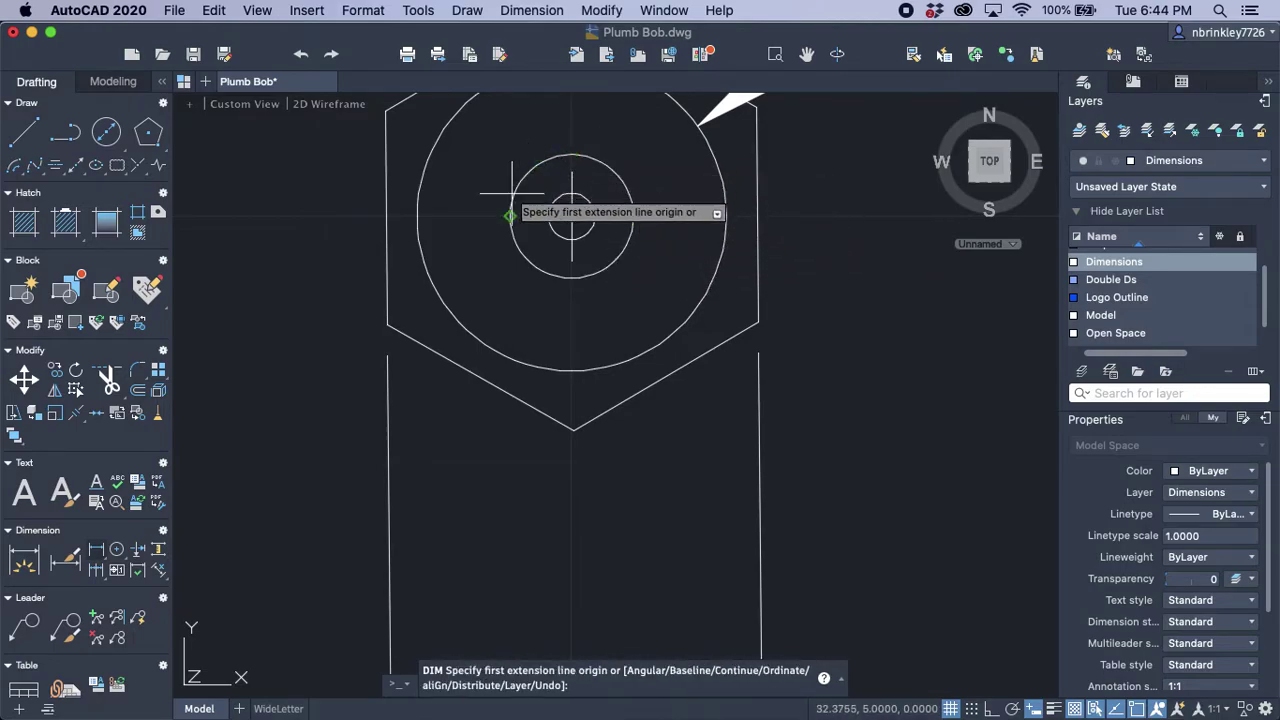
left_click(527, 260)
scroll(579, 296, "down", 5)
scroll(576, 264, "down", 3)
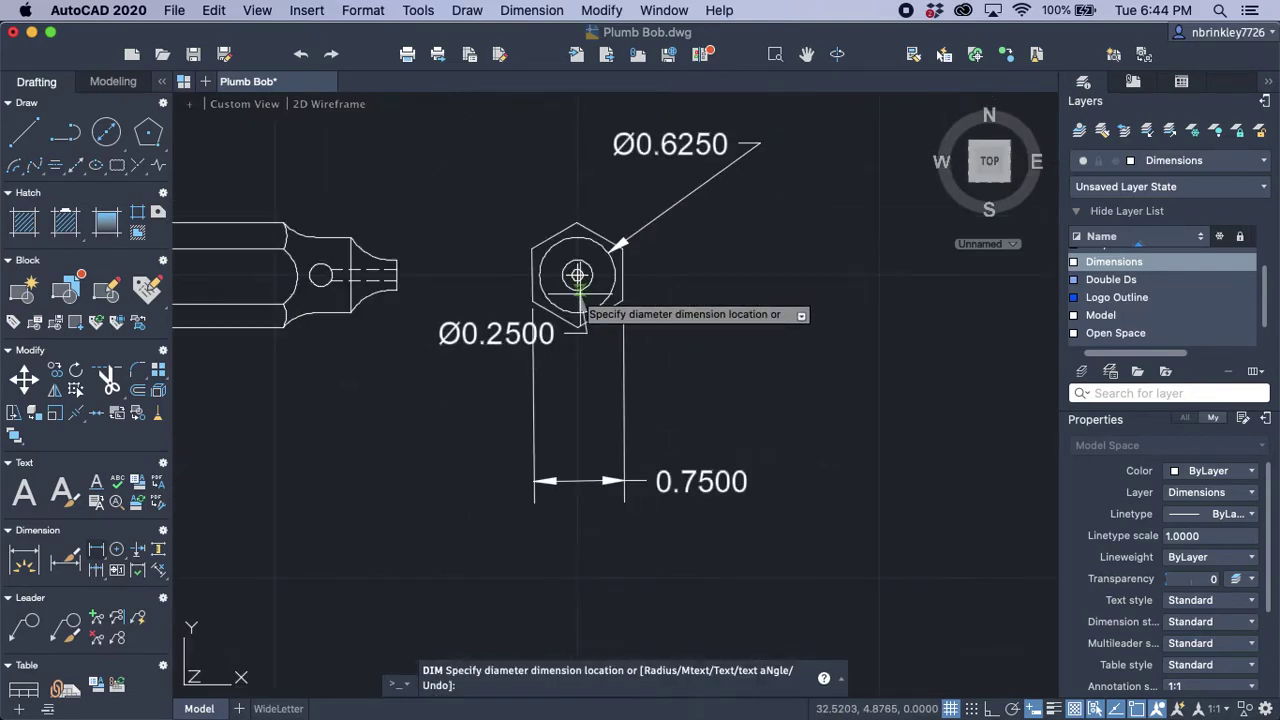
left_click(712, 276)
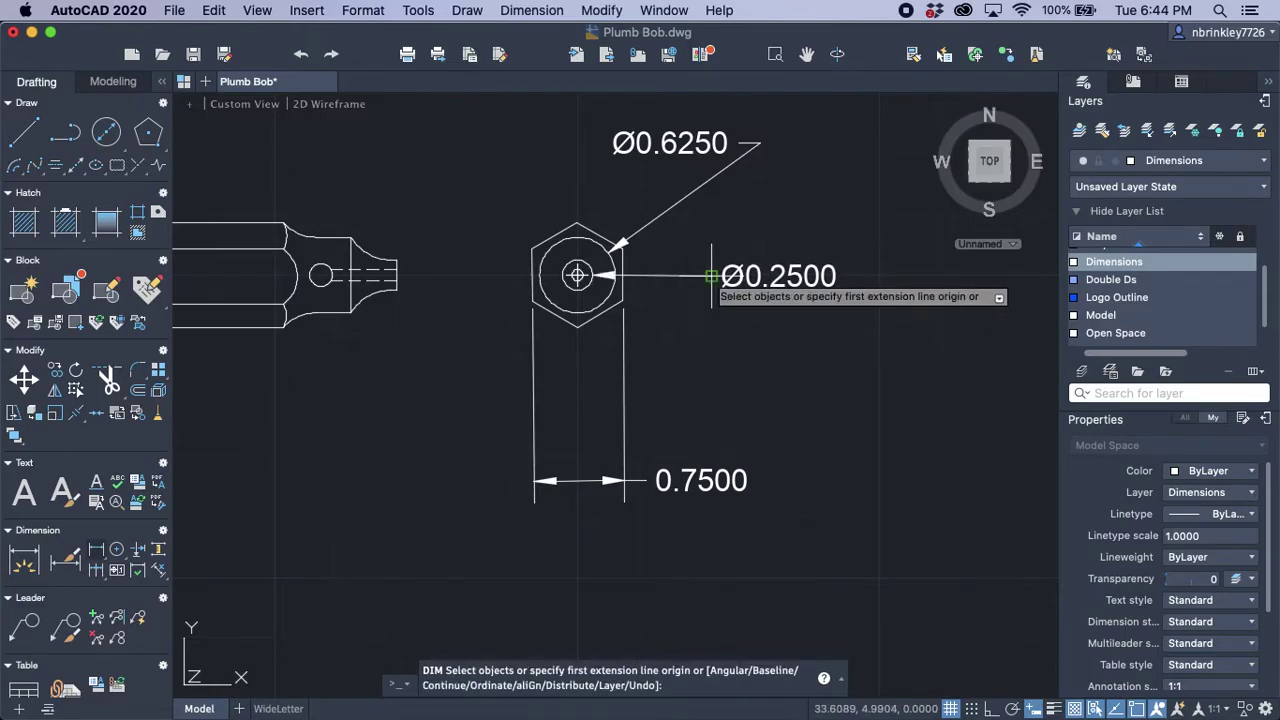
Step: Add a diameter dimension to the smallest circle in the end view, with its leader running down and to the right
scroll(578, 277, "up", 8)
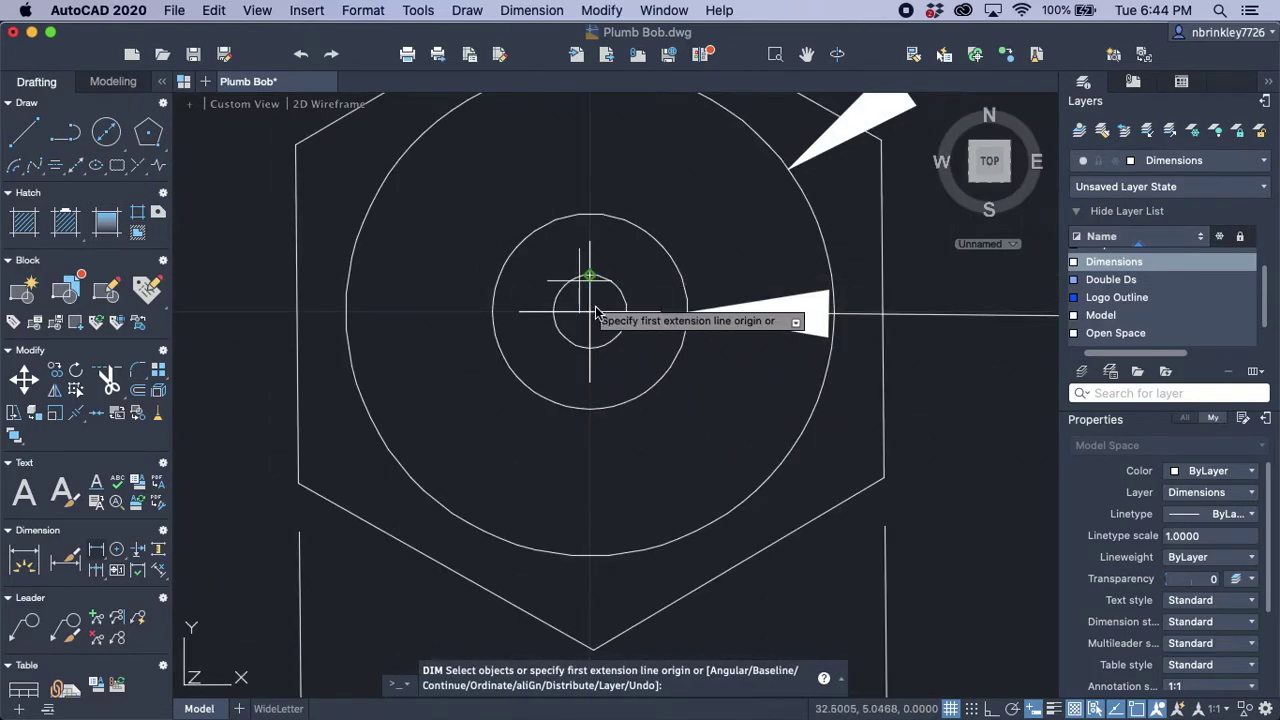
left_click(610, 340)
scroll(606, 338, "down", 8)
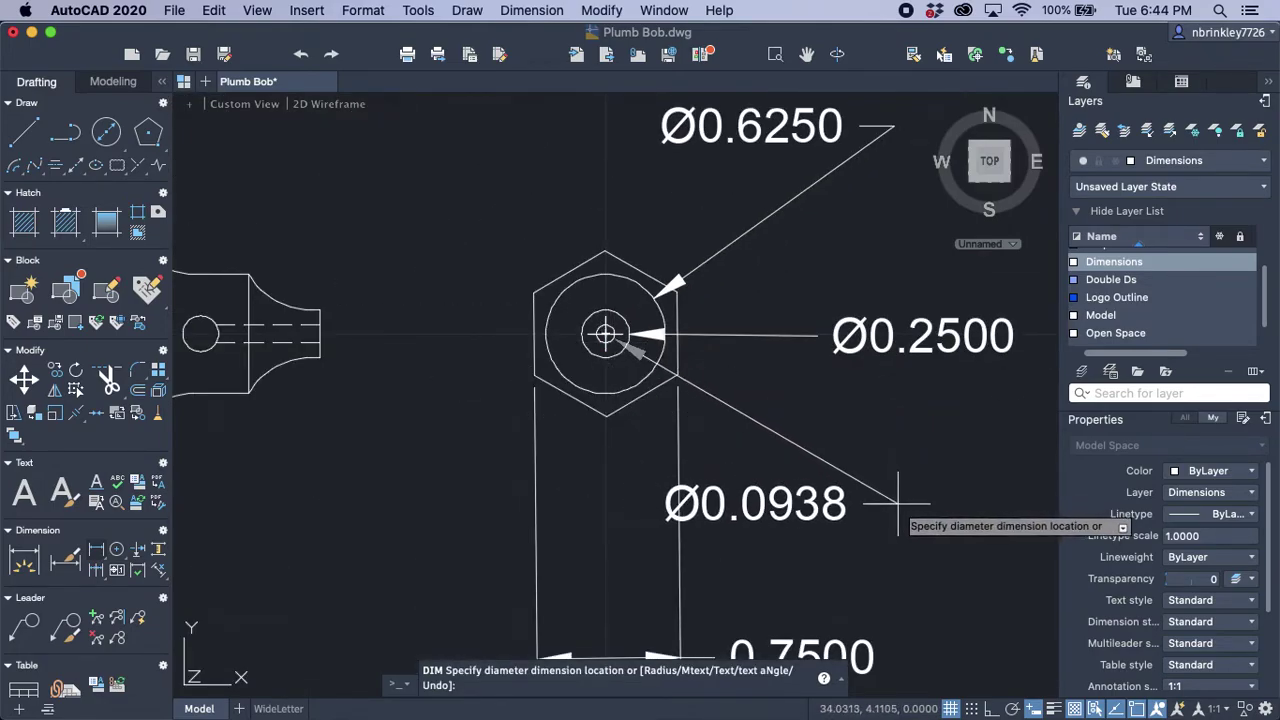
left_click(948, 522)
Step: Dimension the side view's overall length from tip to neck end, aligning the dimension line with the hexagon's width dimension
scroll(905, 562, "down", 4)
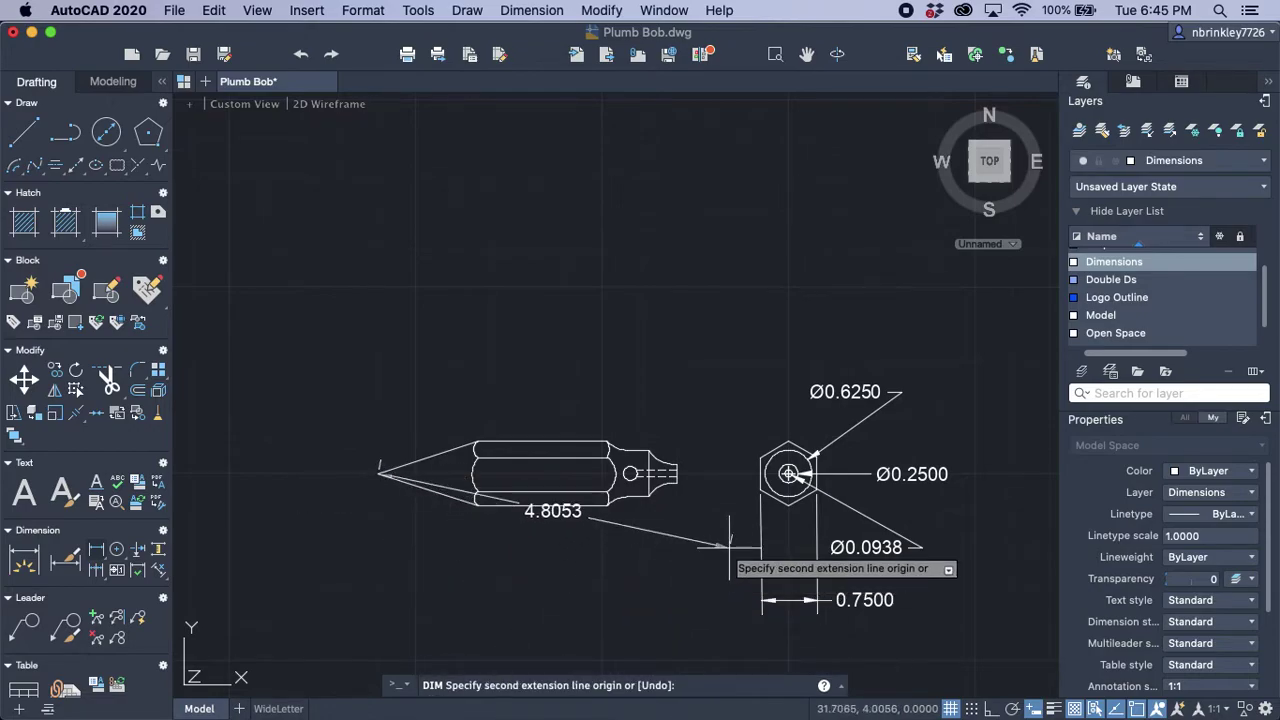
scroll(694, 467, "up", 5)
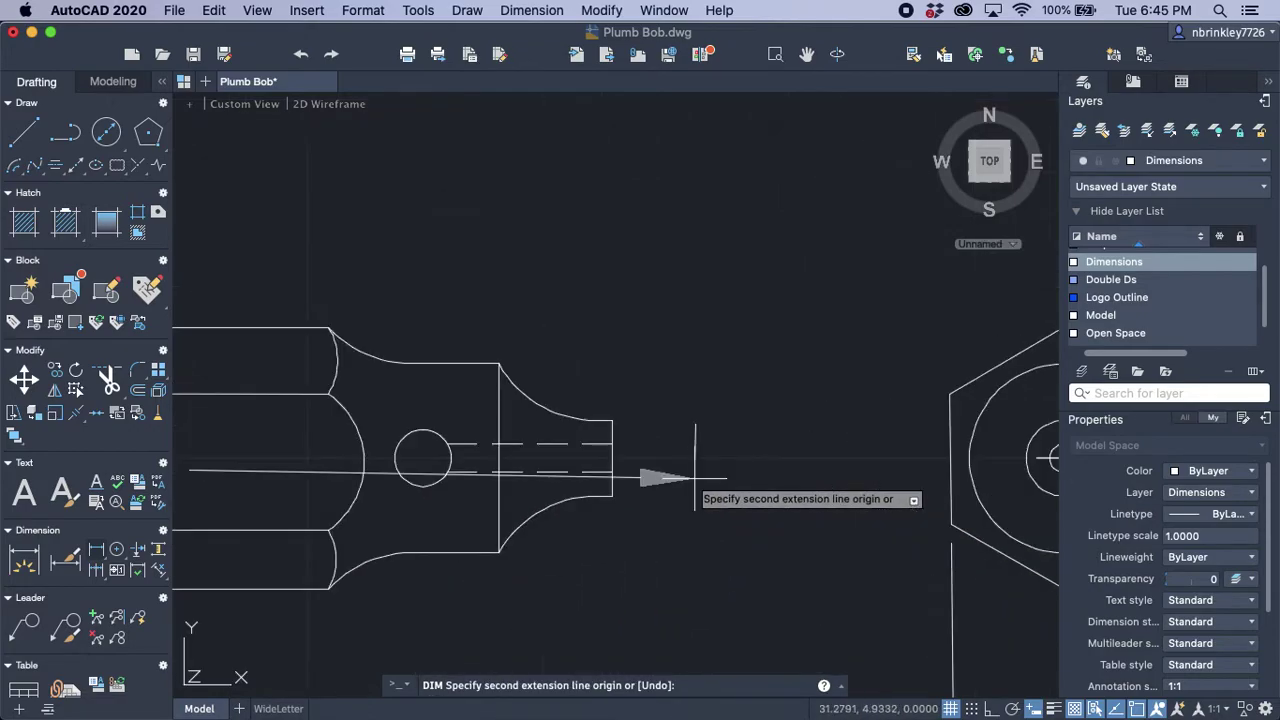
left_click(611, 458)
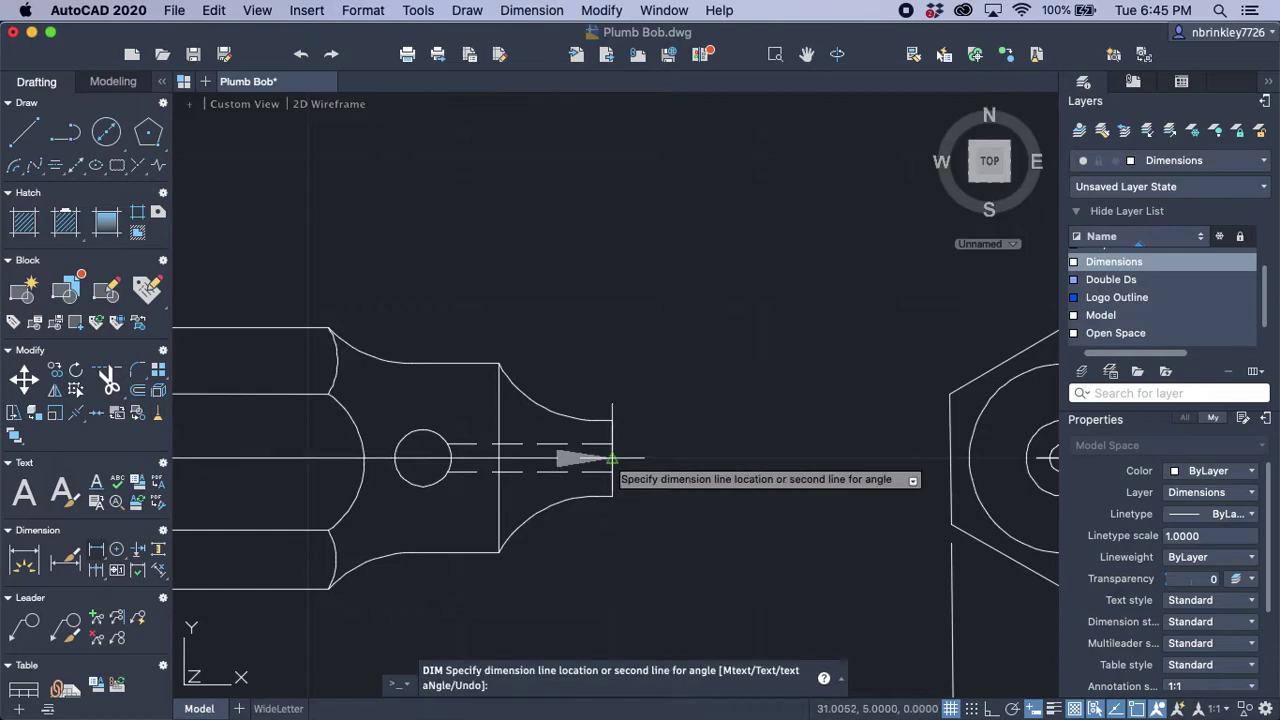
scroll(640, 470, "down", 5)
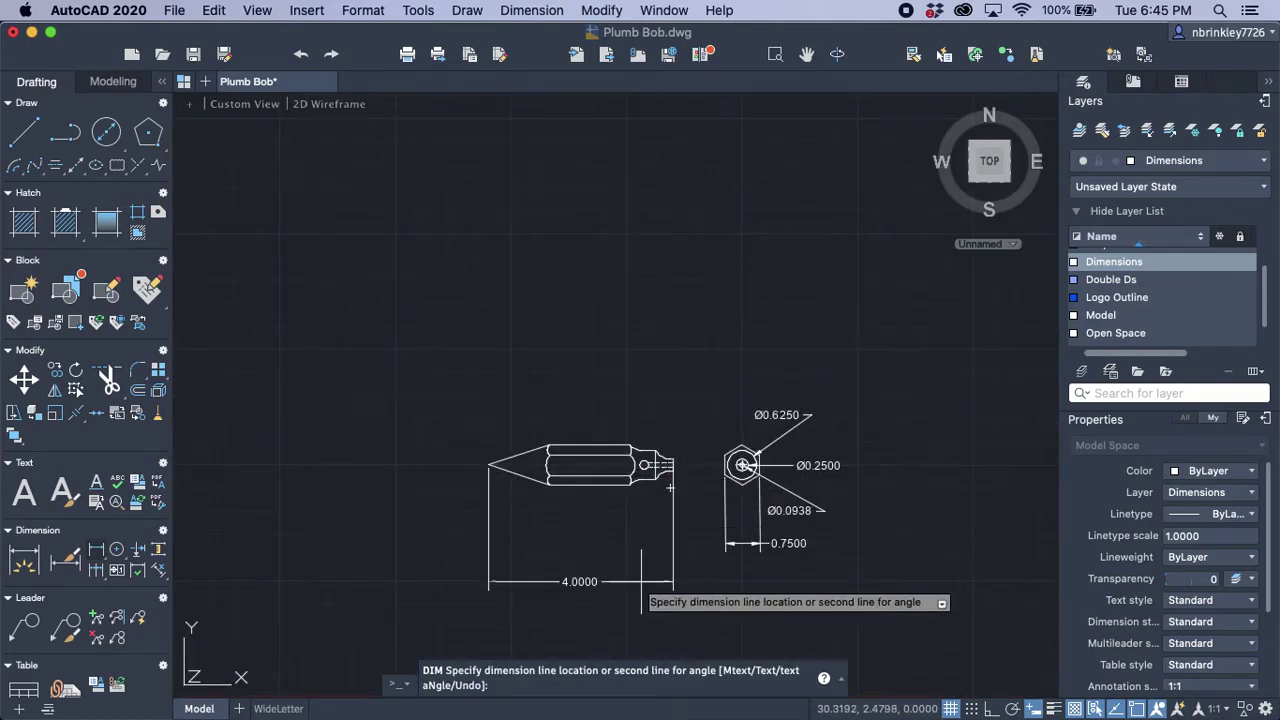
scroll(641, 567, "up", 3)
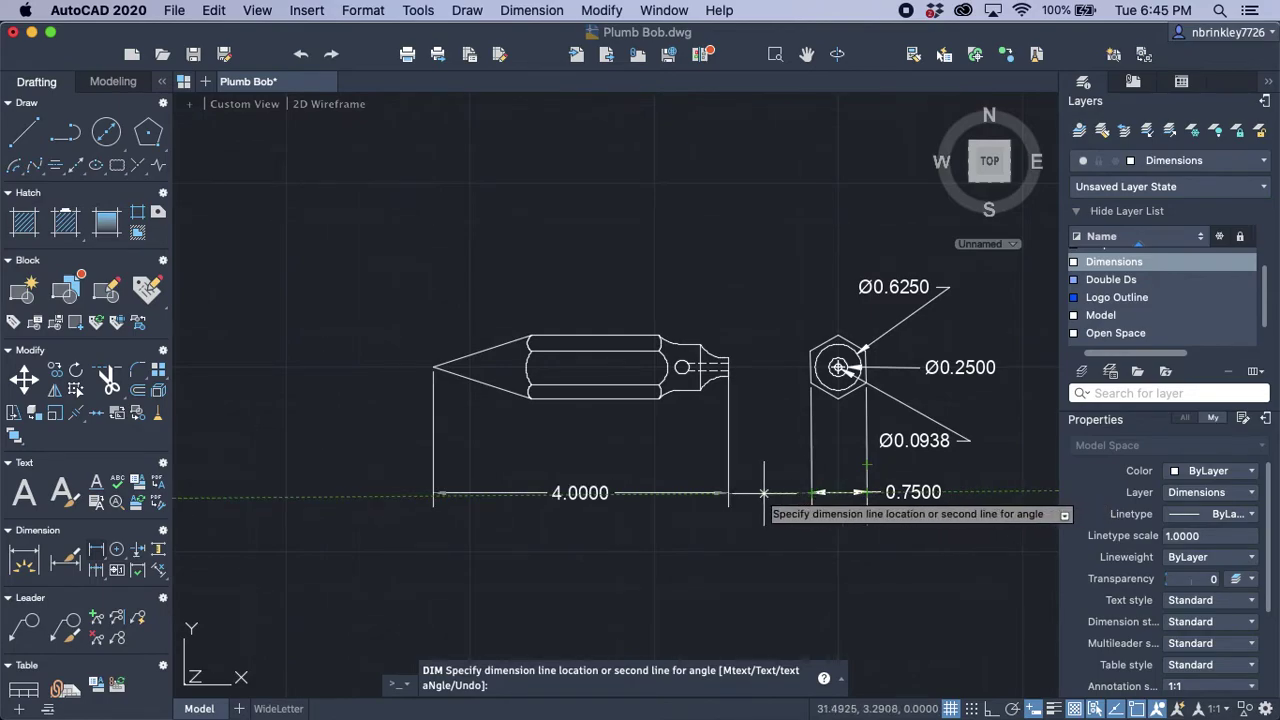
left_click(764, 493)
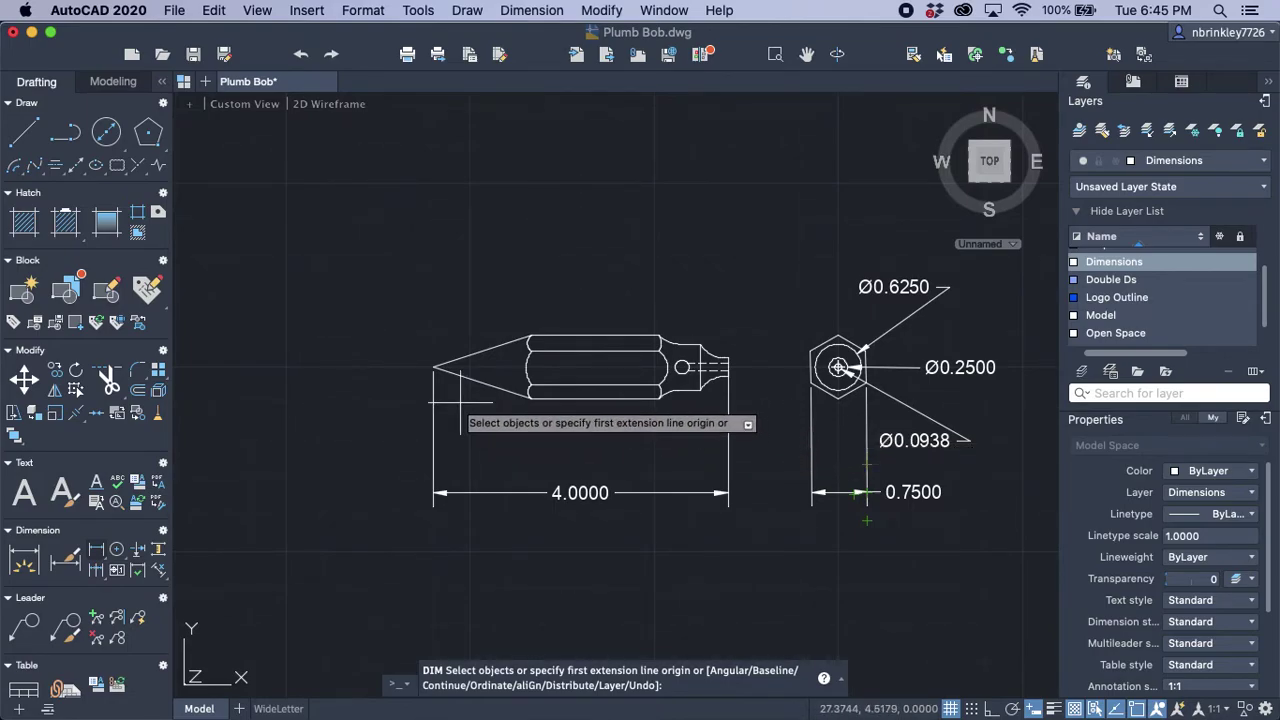
Step: Dimension the conical tip's horizontal length from its point to the start of the hexagonal body, above the overall length dimension
left_click(433, 368)
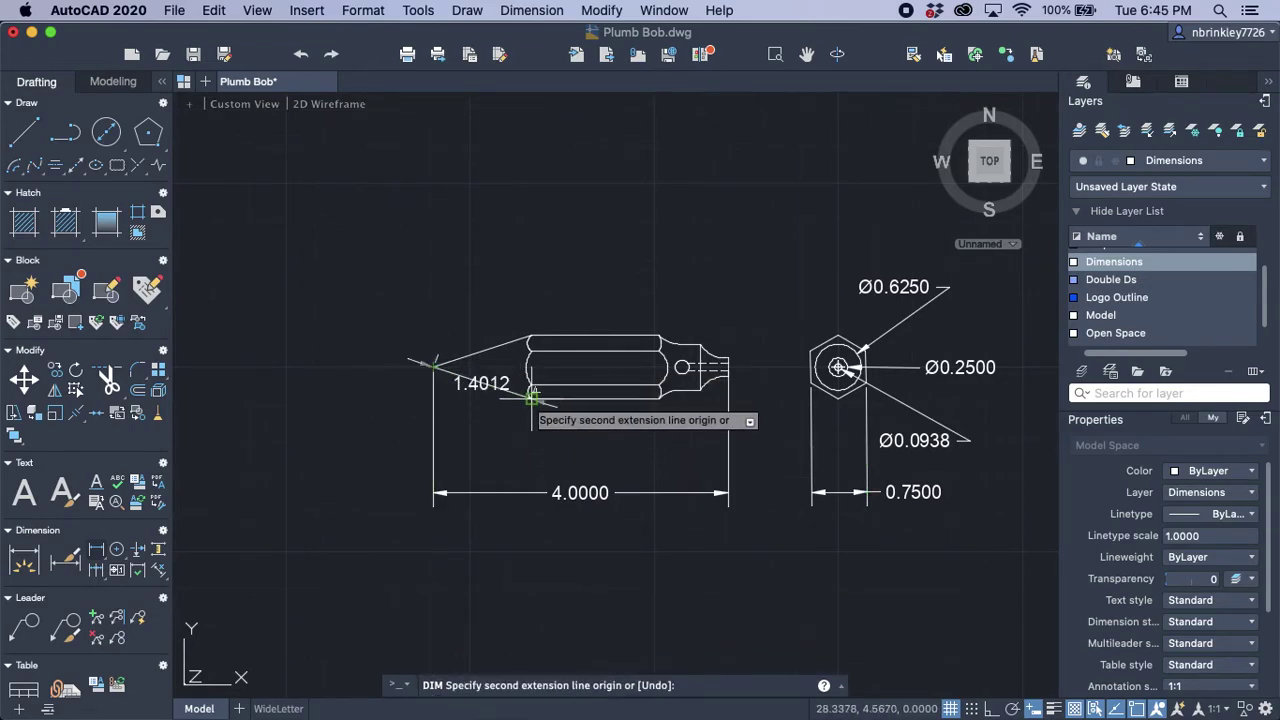
scroll(533, 398, "up", 5)
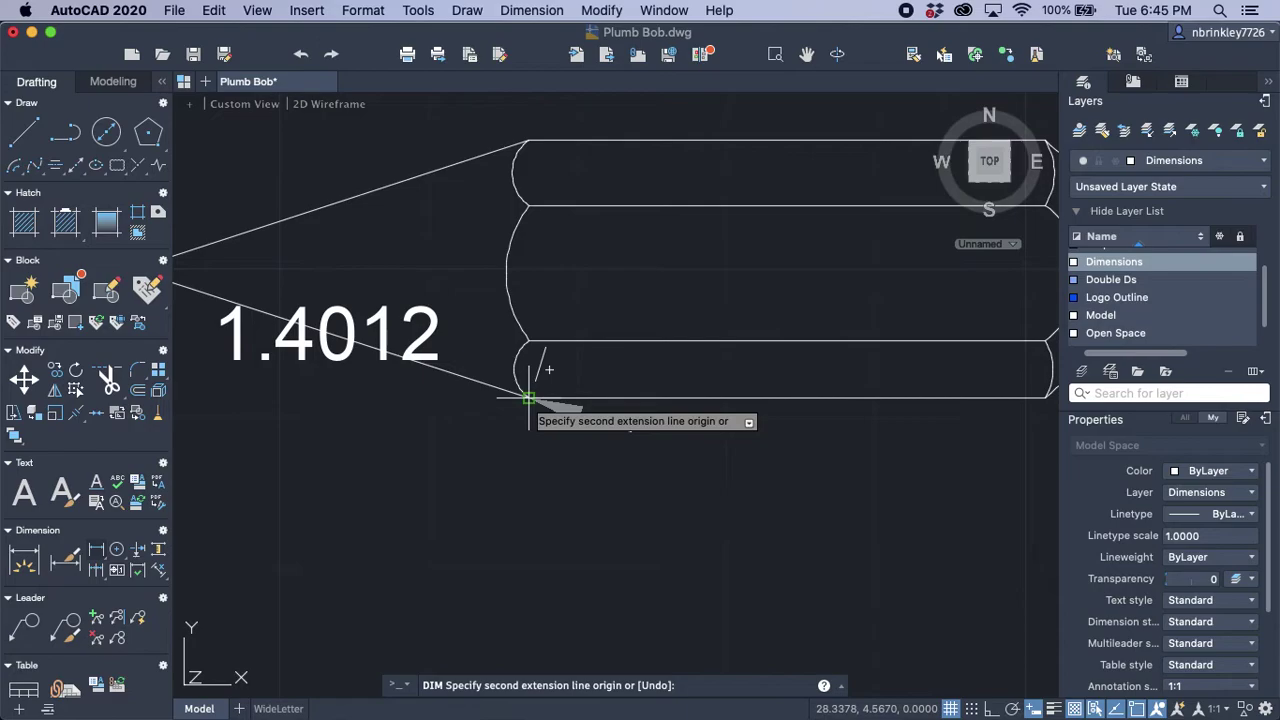
middle_click_drag(560, 396, 604, 449)
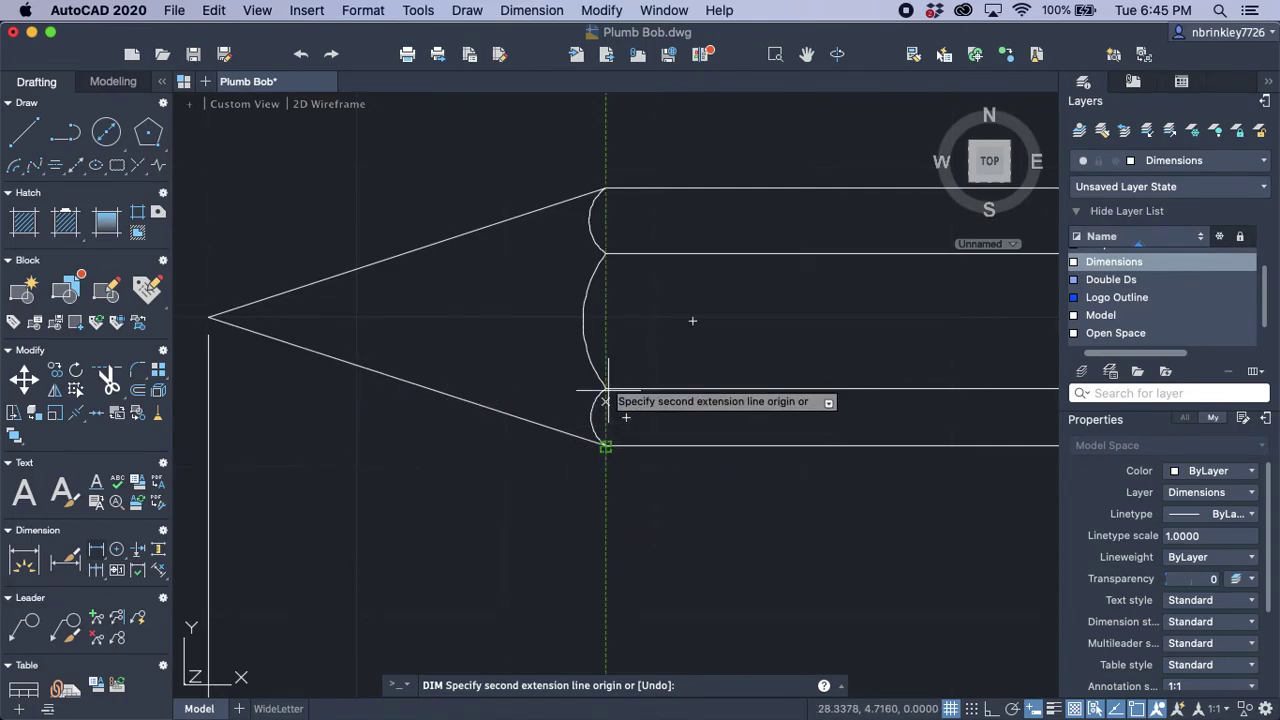
left_click(605, 316)
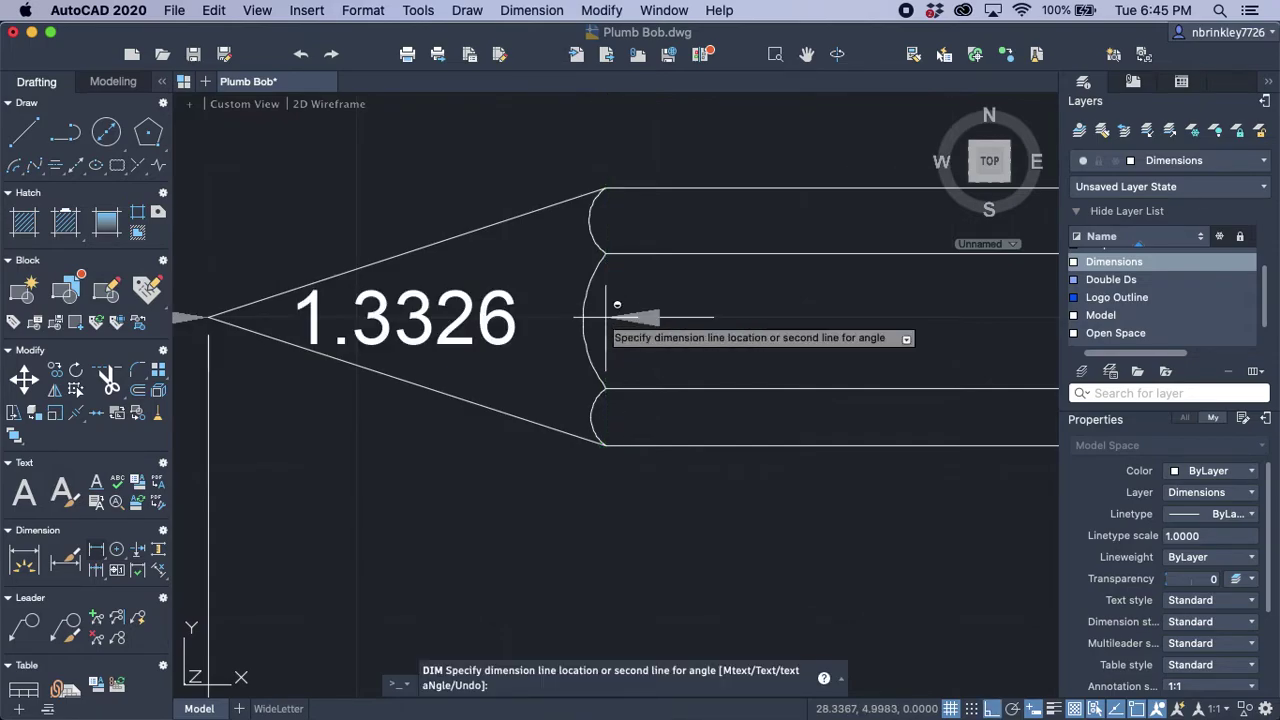
scroll(573, 519, "down", 3)
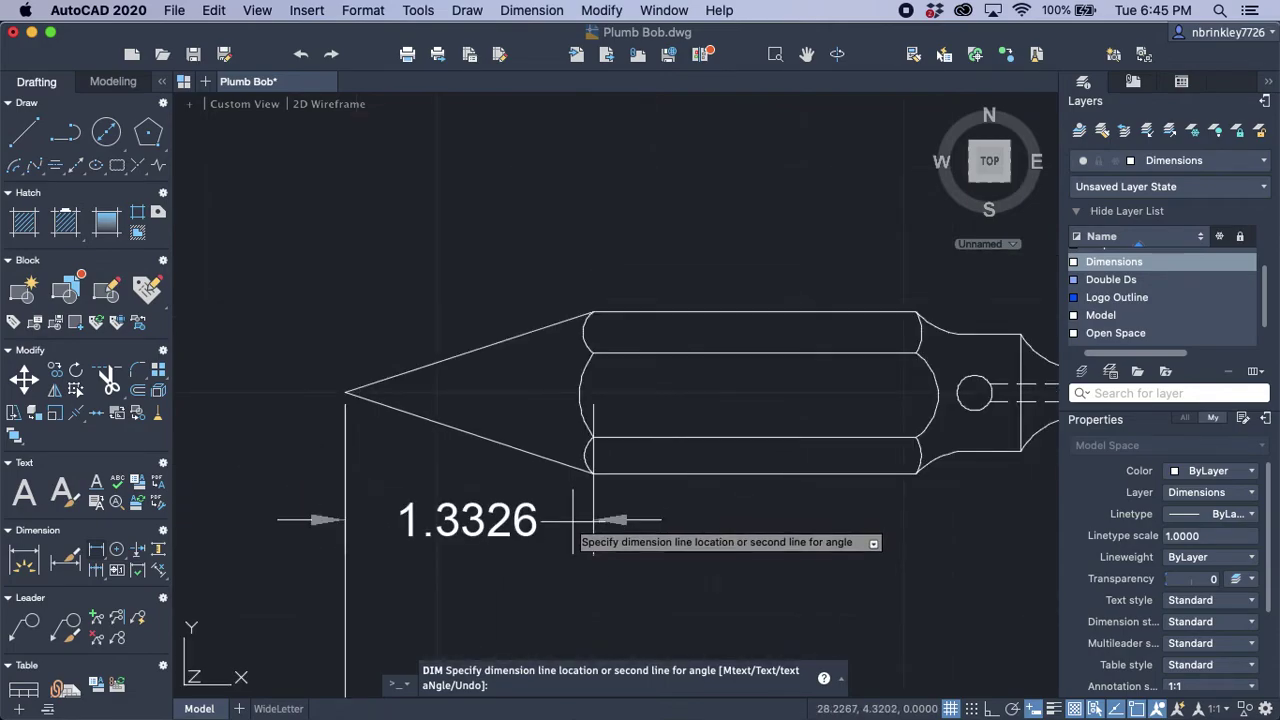
middle_click_drag(574, 550, 654, 334)
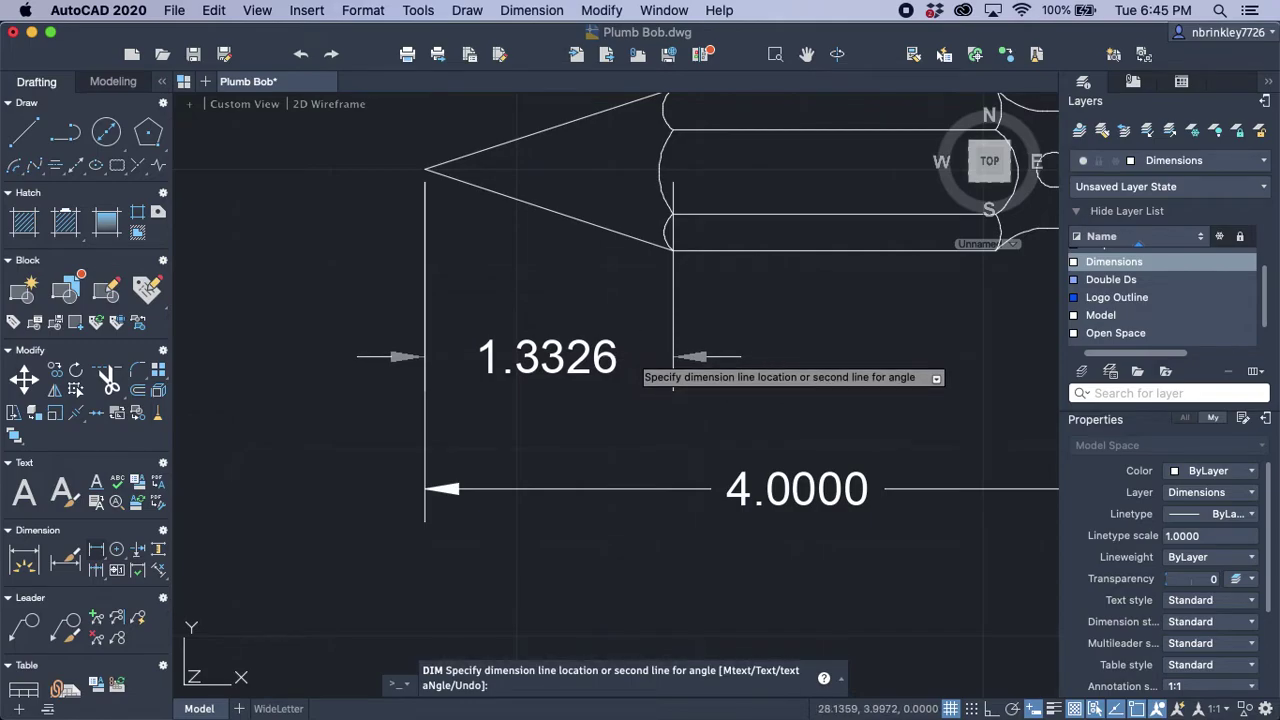
left_click(612, 356)
Step: Dimension the horizontal length from the neck's vertical shoulder line to the hexagonal body's end, aligning the dimension line with the tip's length dimension
scroll(613, 395, "down", 5)
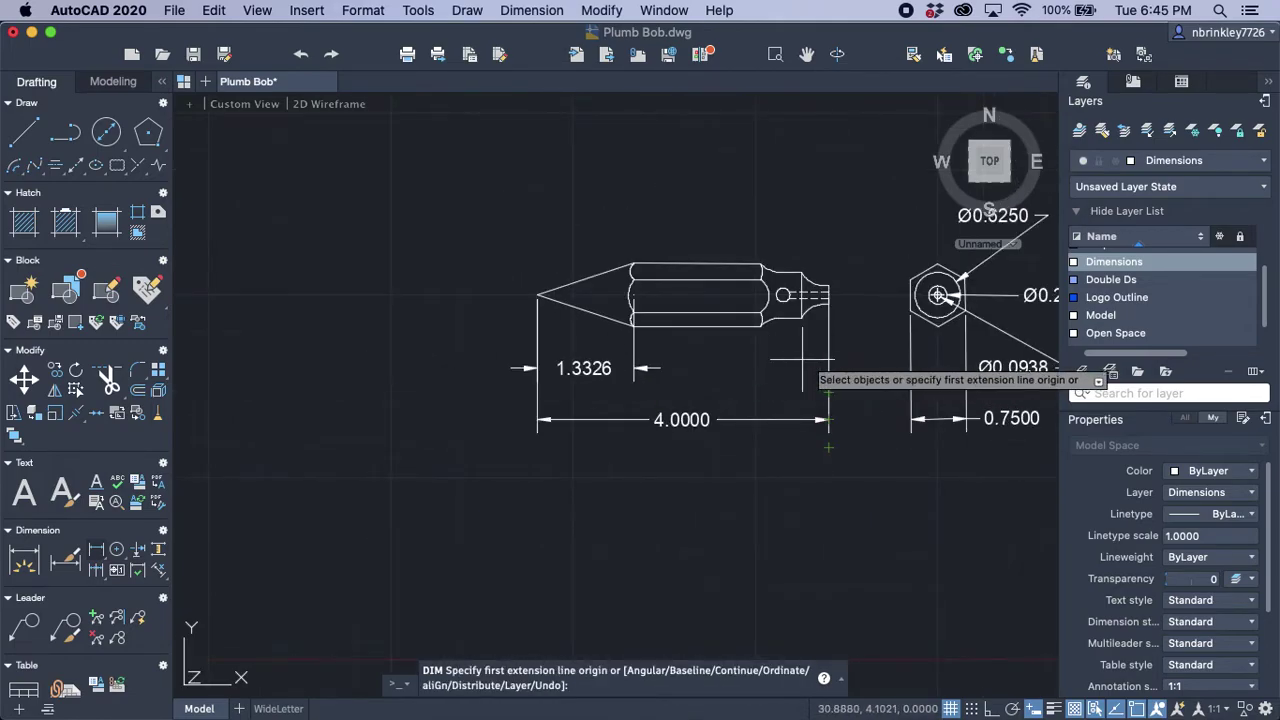
middle_click_drag(778, 360, 668, 364)
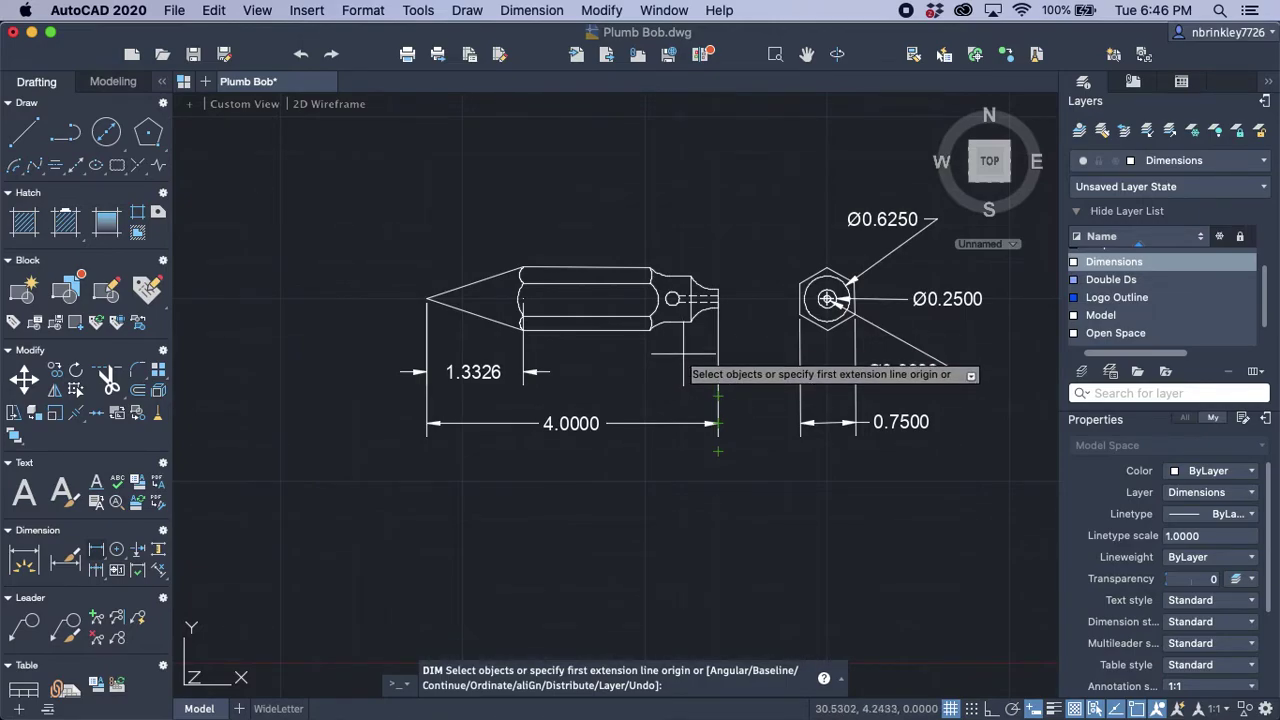
scroll(684, 355, "up", 5)
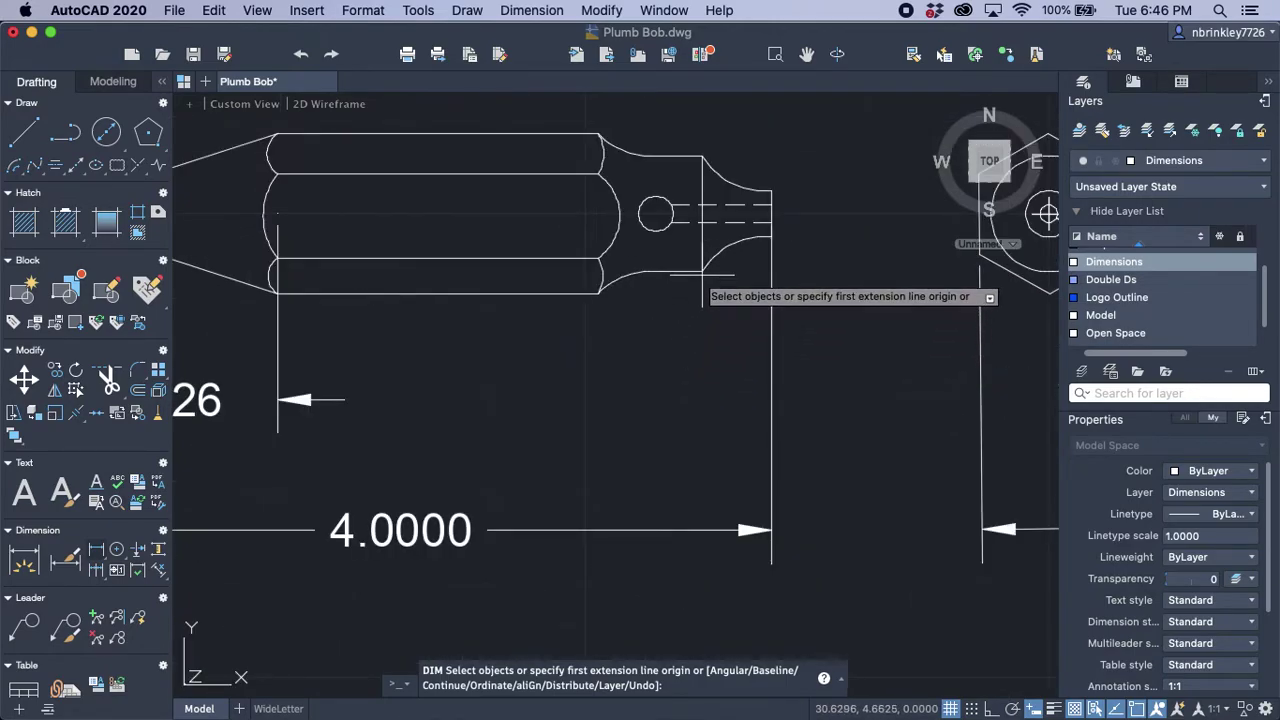
left_click(703, 271)
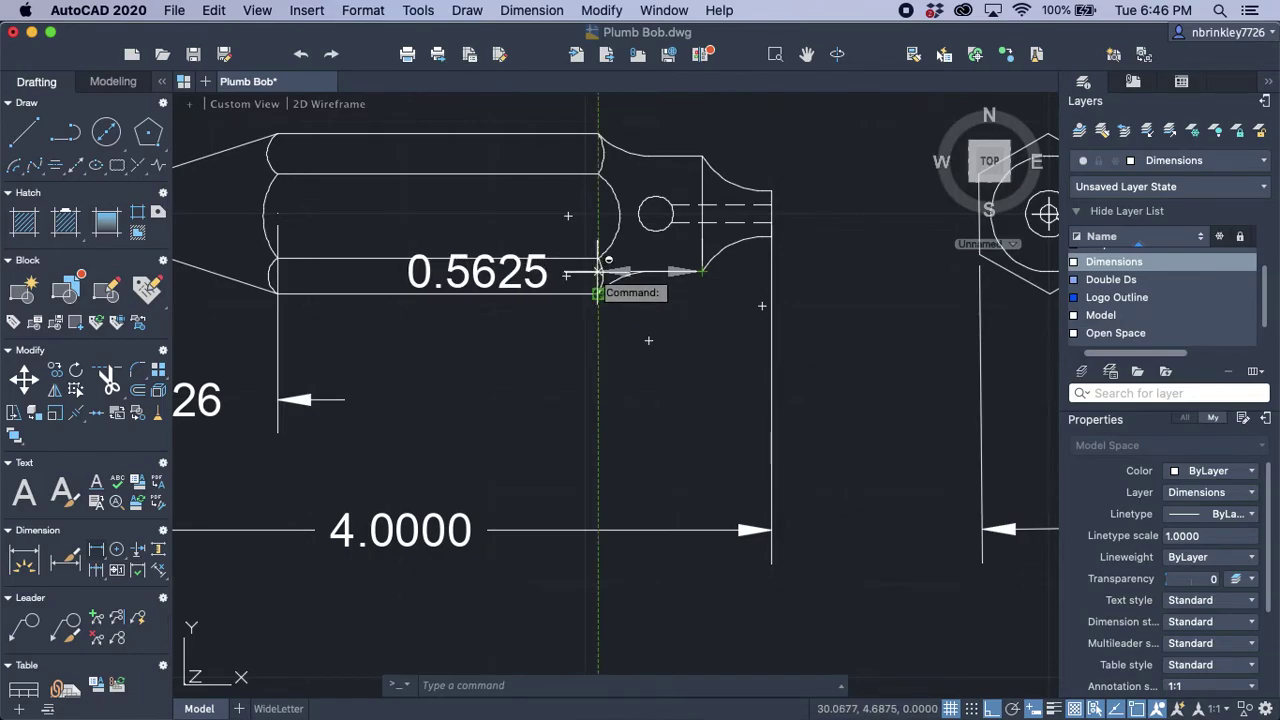
left_click(598, 293)
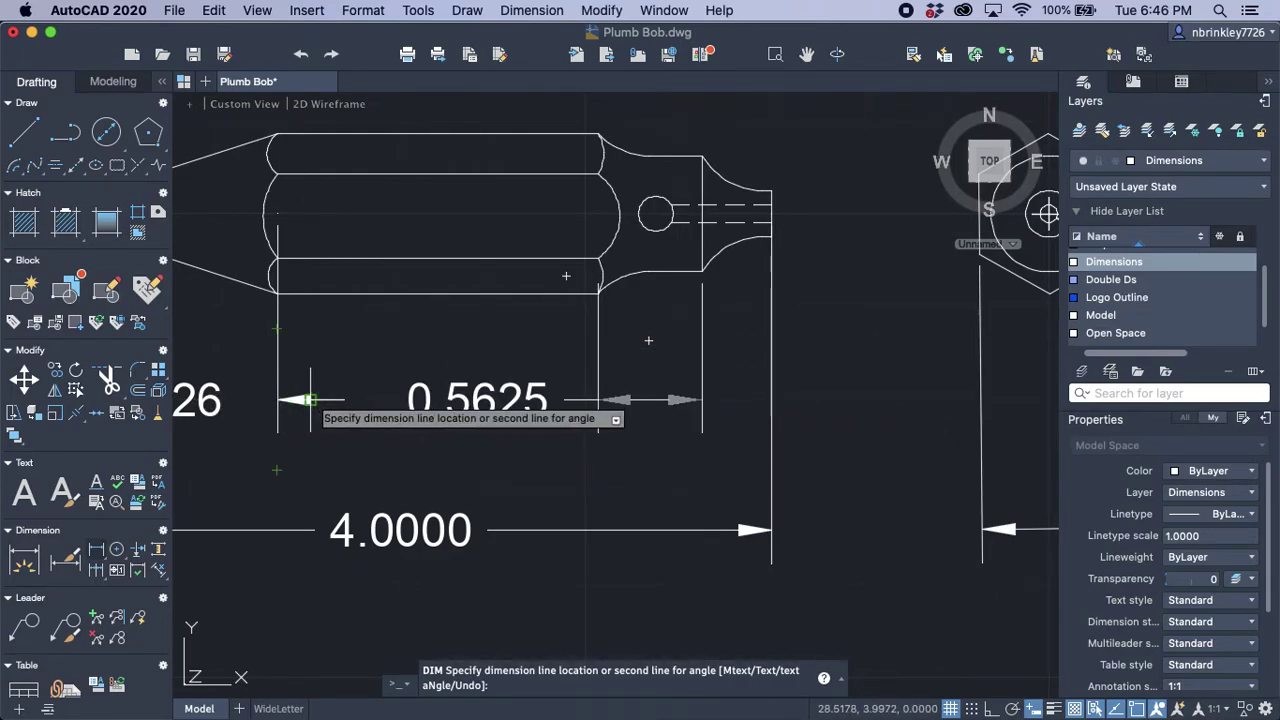
left_click(540, 400)
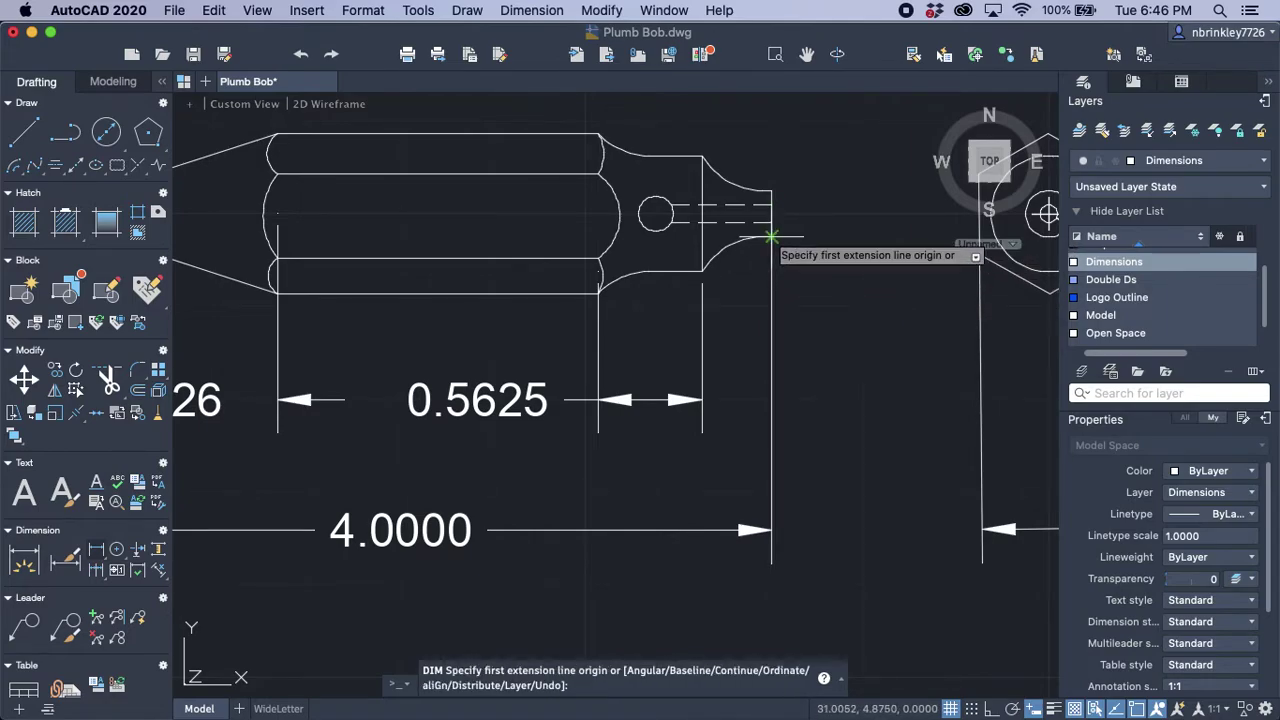
Step: Dimension the horizontal length from the neck end to the shoulder line, placing the dimension in line with the neighbouring body-to-shoulder dimension
left_click(771, 237)
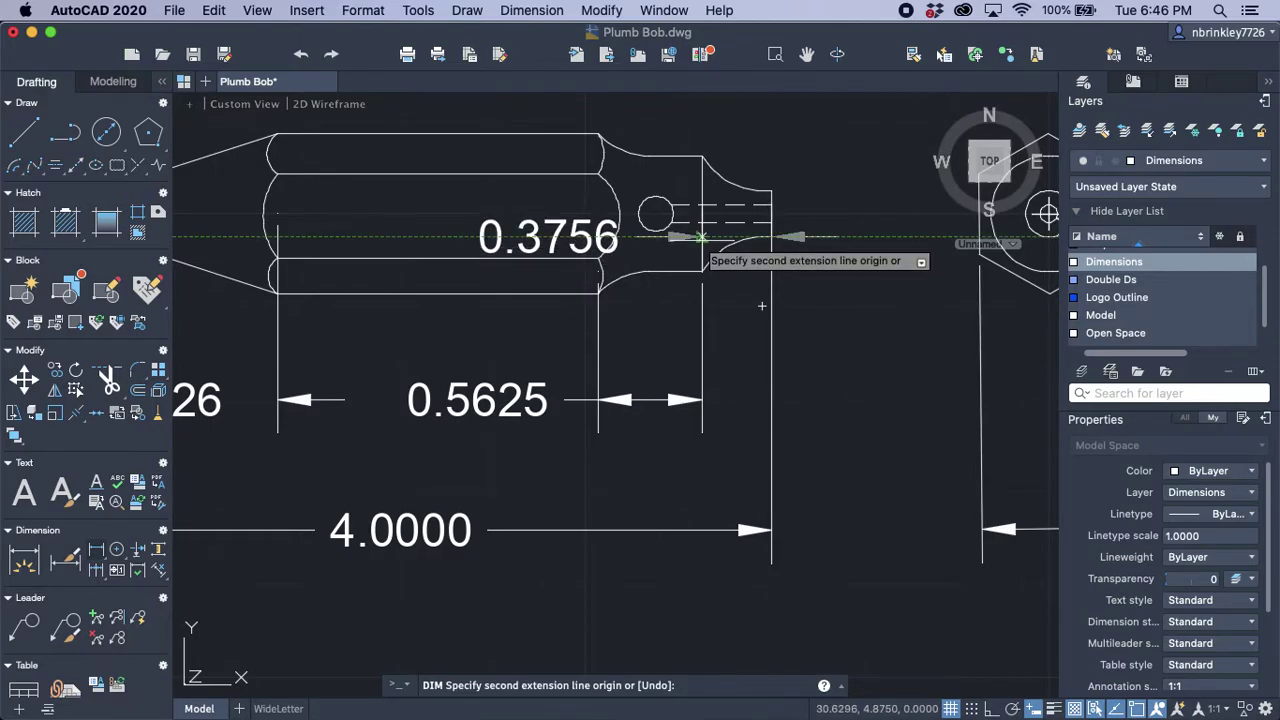
left_click(703, 236)
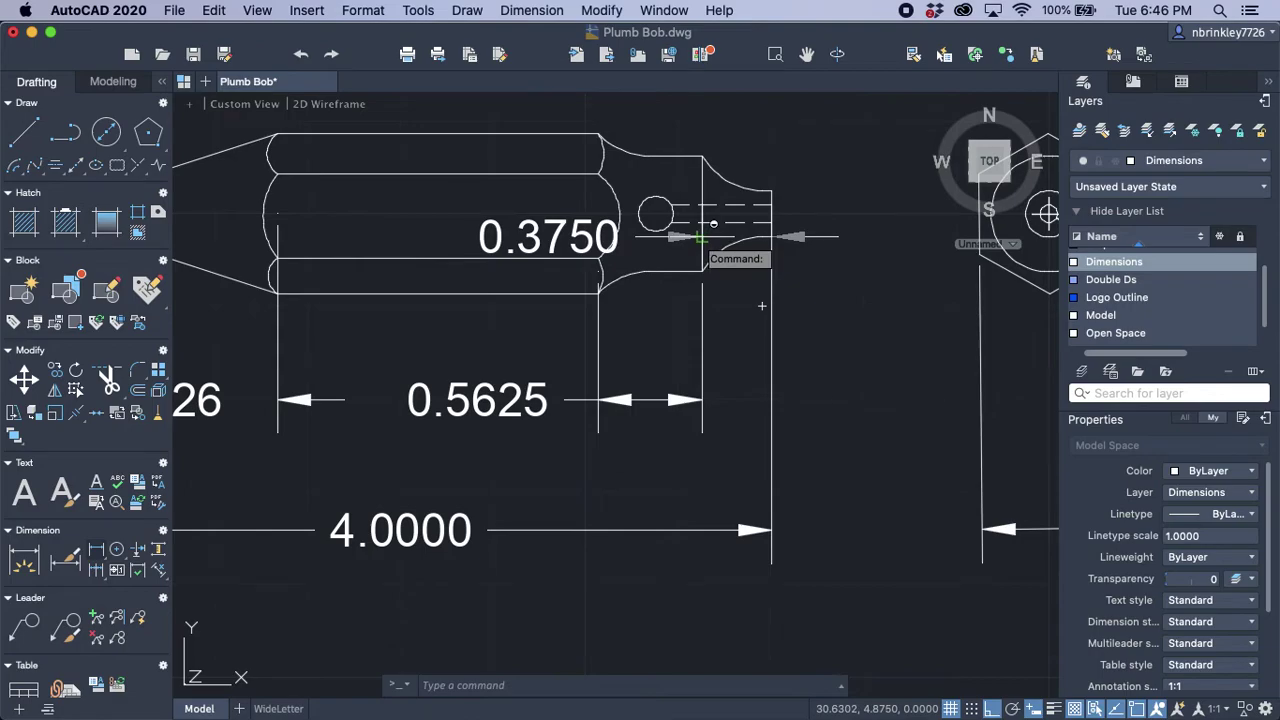
key("Return")
left_click(703, 236)
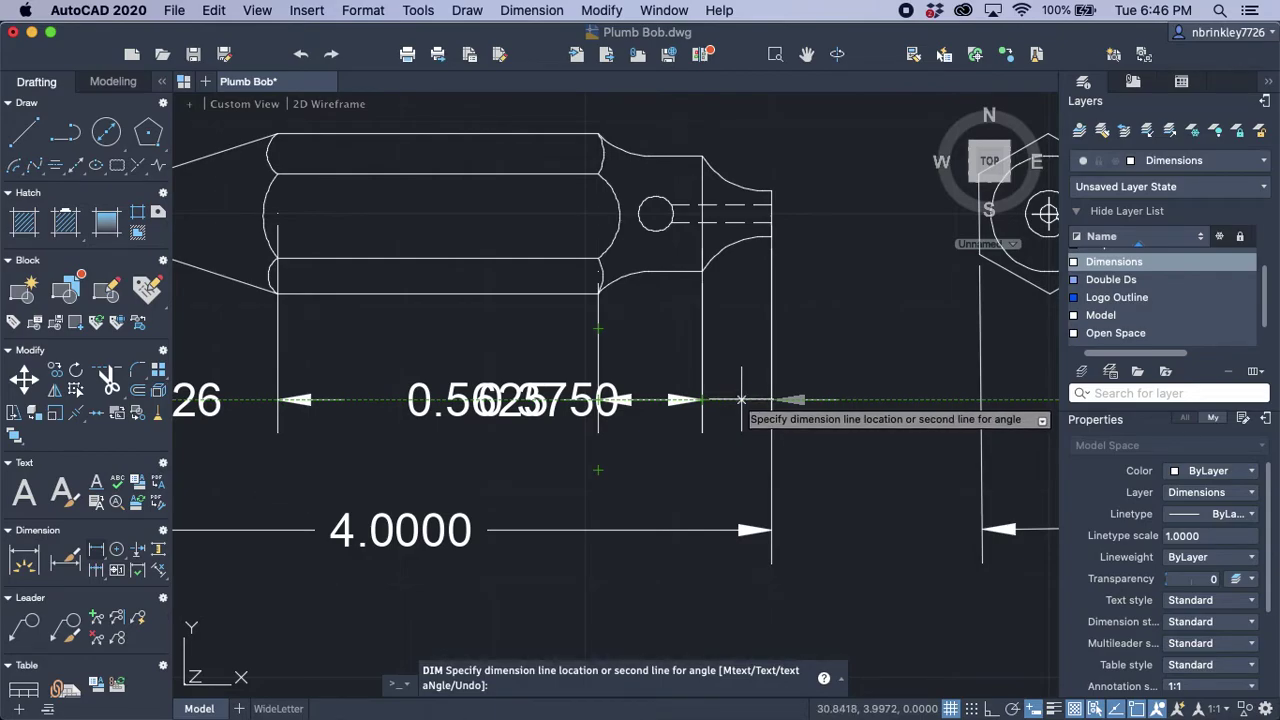
left_click(740, 400)
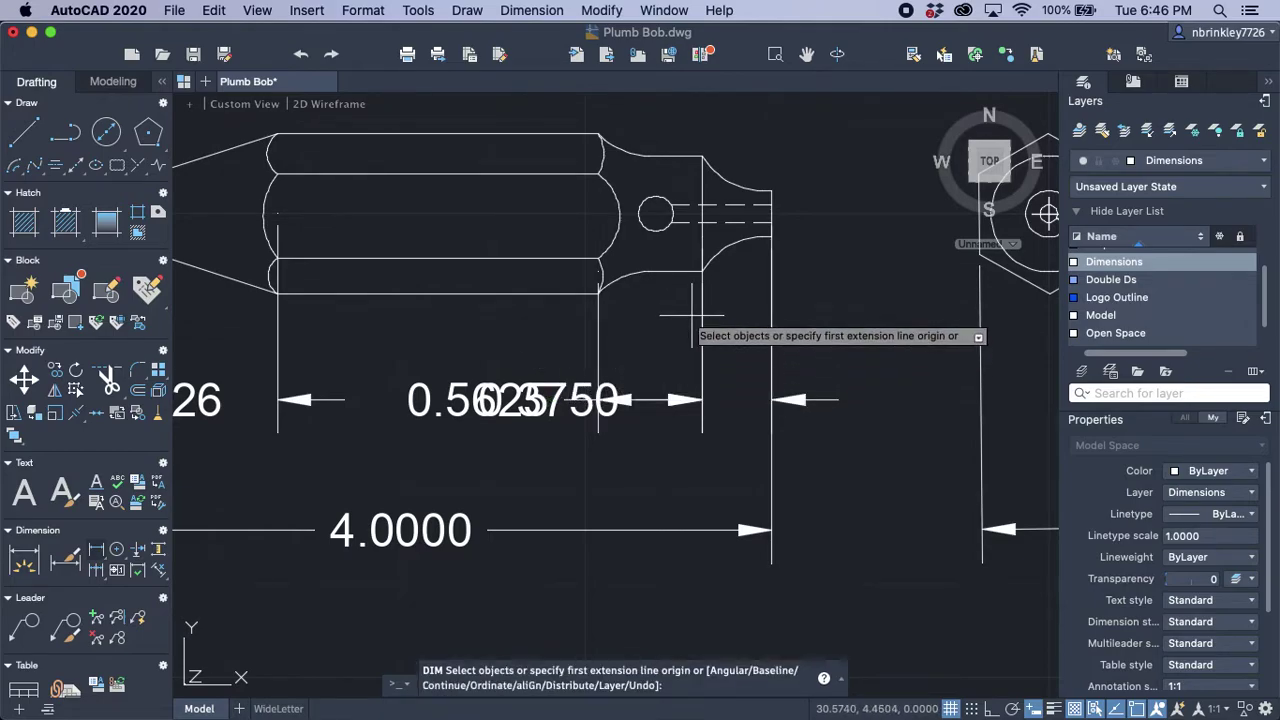
Step: Dimension the distance from the neck end to the cross hole's center, above the side view and level with the end view's uppermost diameter text
left_click(771, 213)
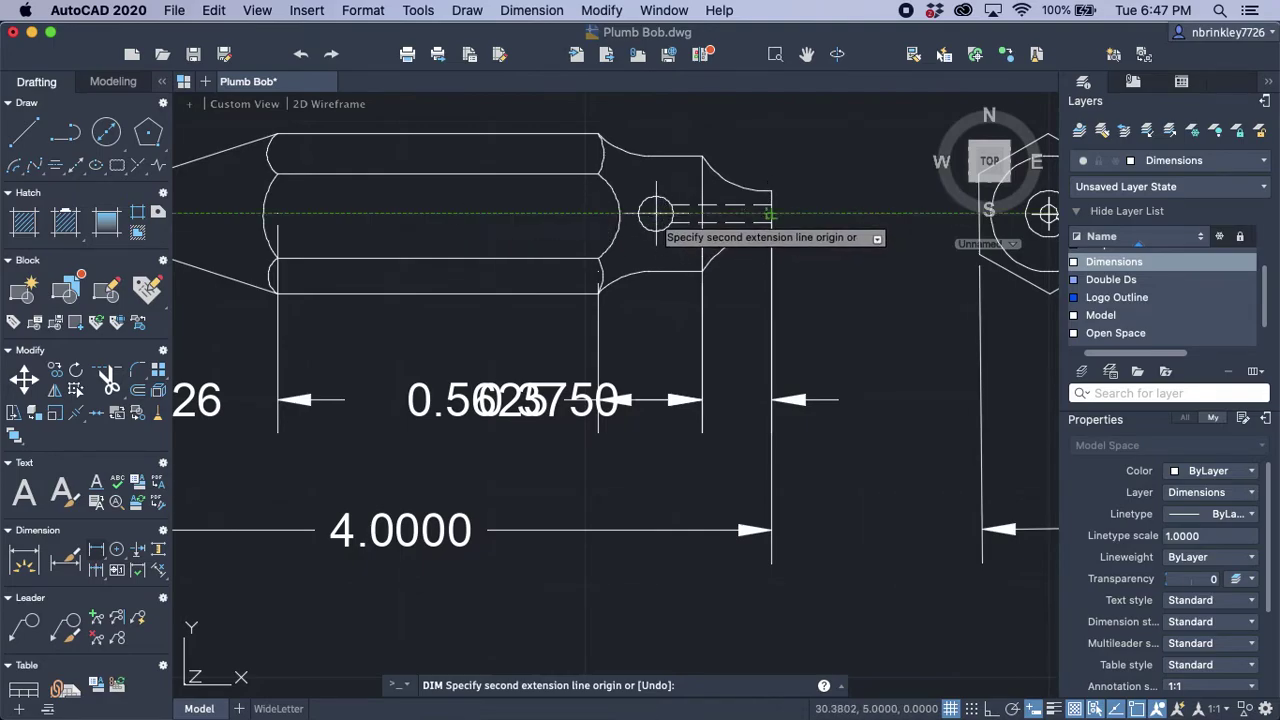
left_click(656, 213)
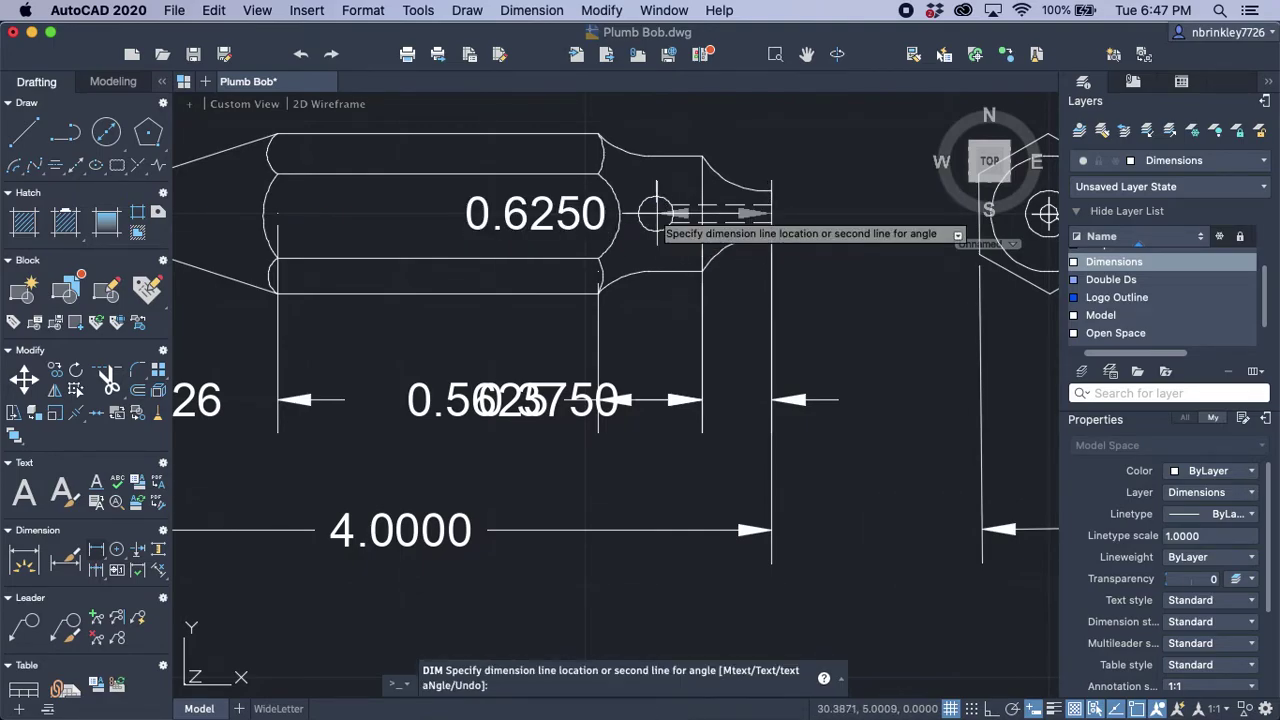
scroll(745, 210, "down", 5)
middle_click_drag(738, 208, 728, 338)
scroll(770, 301, "up", 4)
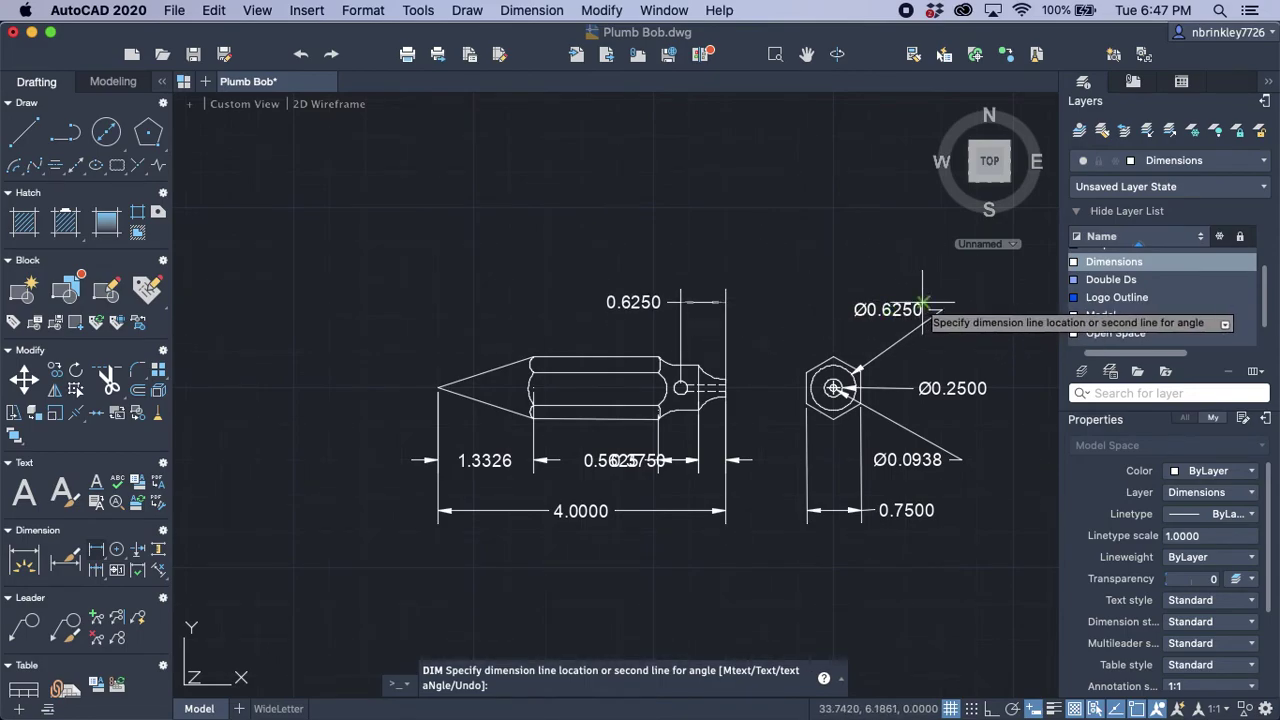
left_click(787, 310)
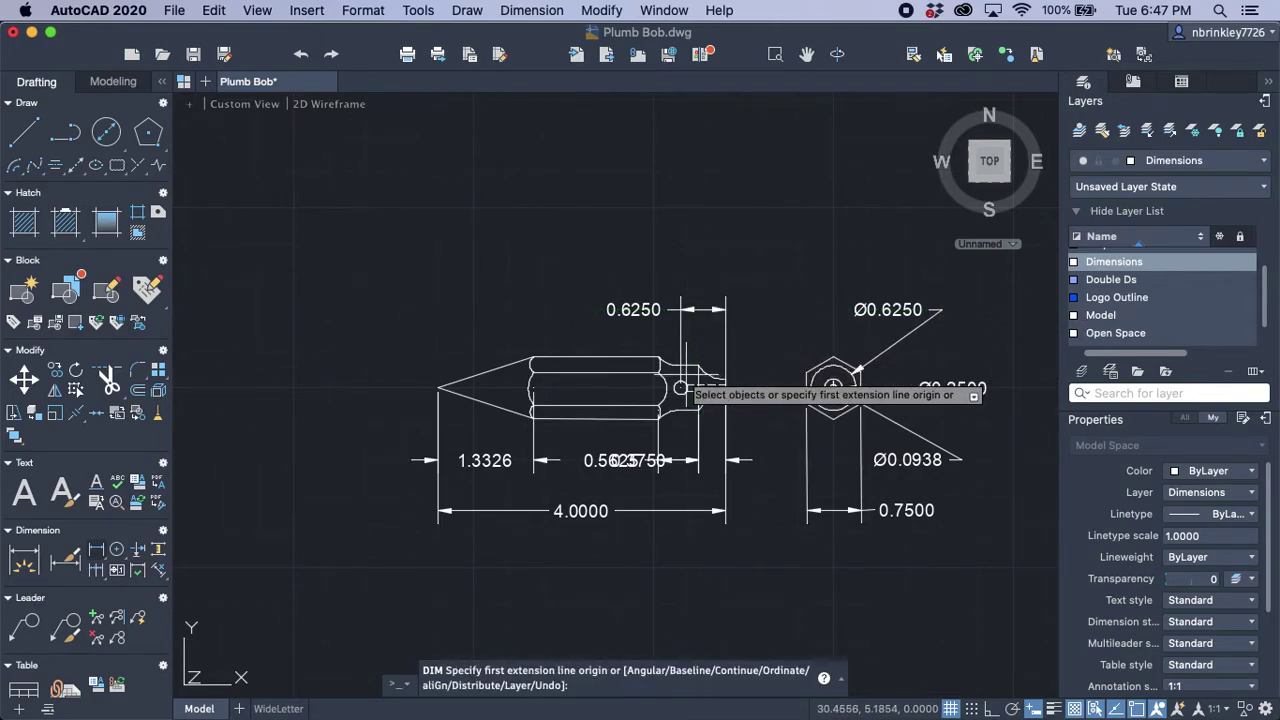
key("Escape")
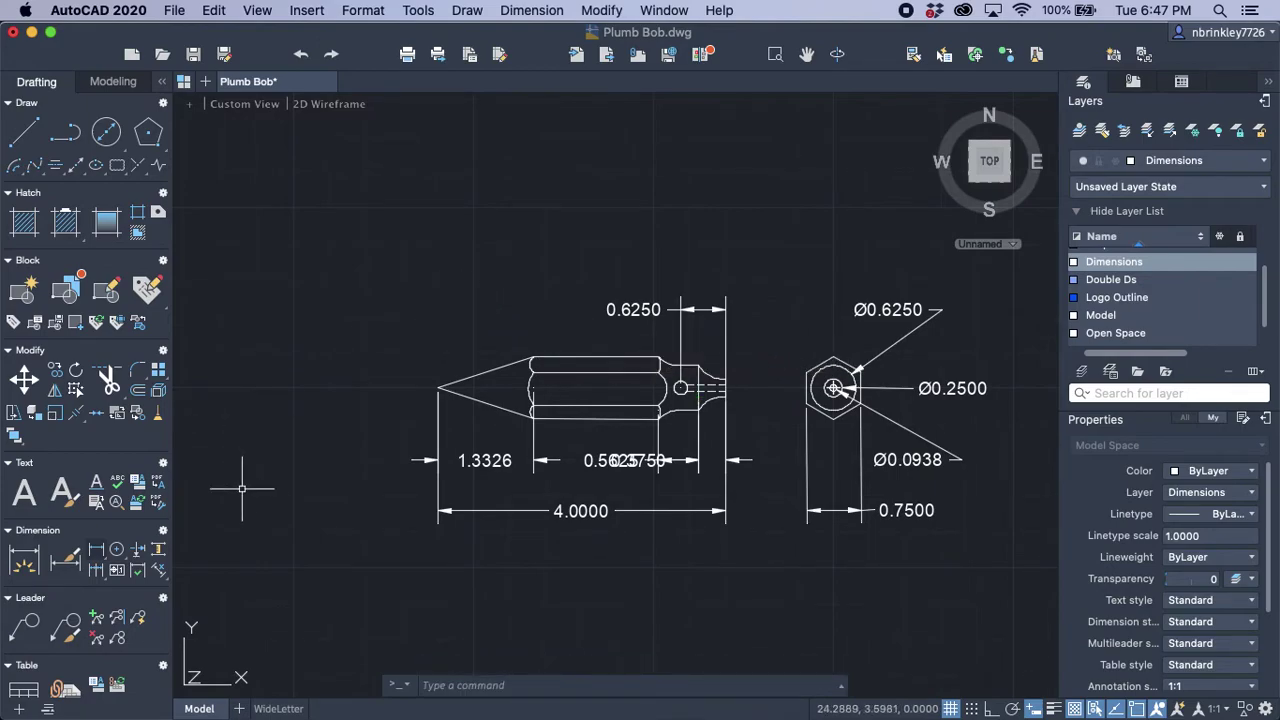
Step: Add a diameter dimension to the side view's cross hole, with its leader running up and to the left above the hexagonal body
left_click(104, 559)
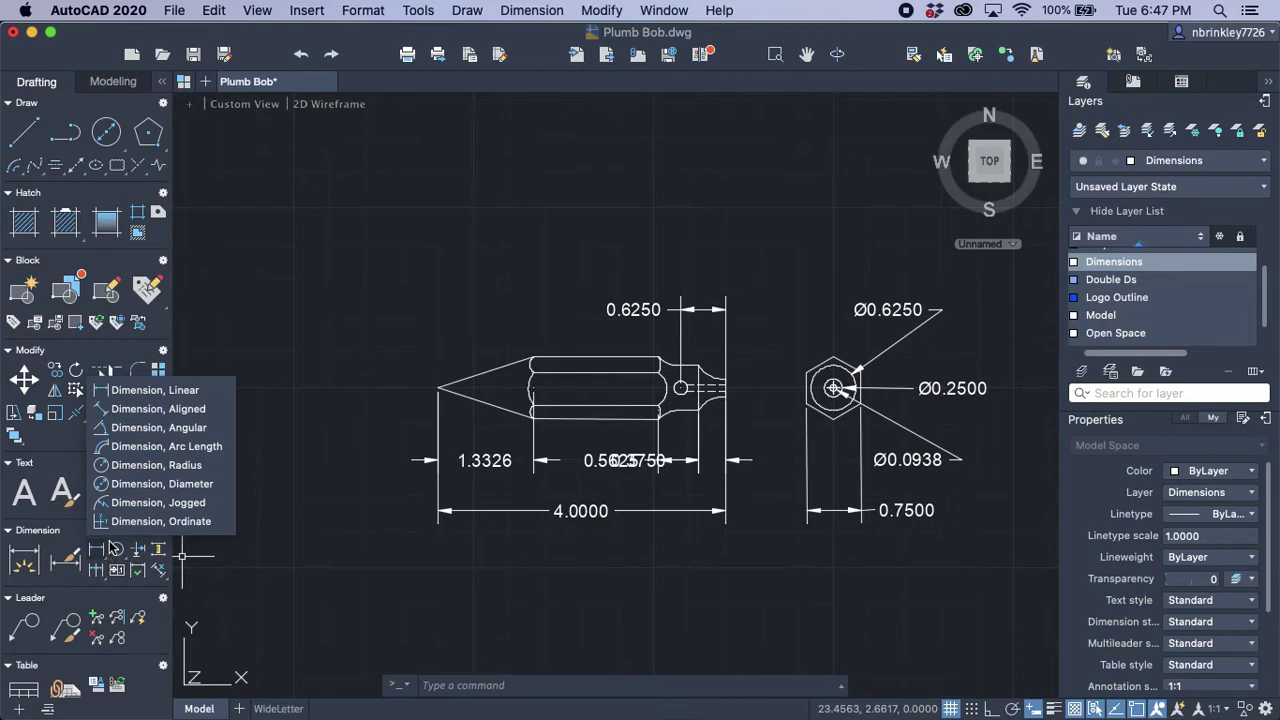
left_click(124, 484)
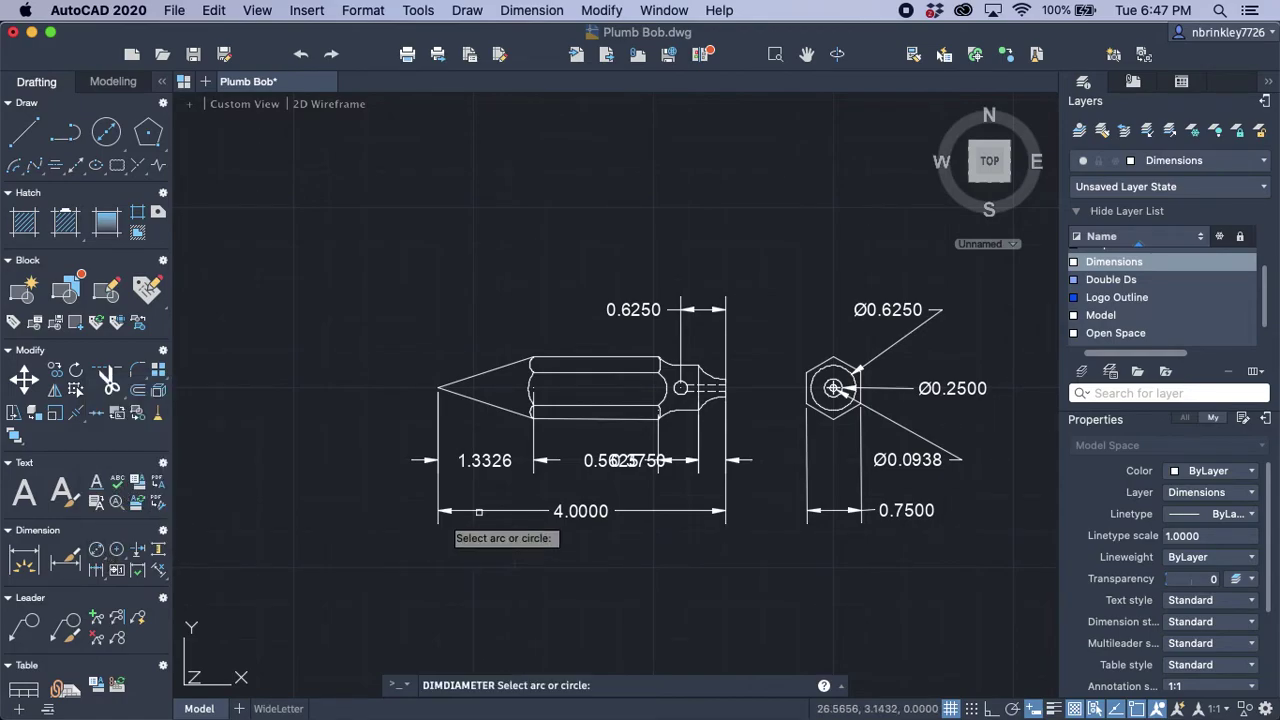
scroll(680, 388, "up", 5)
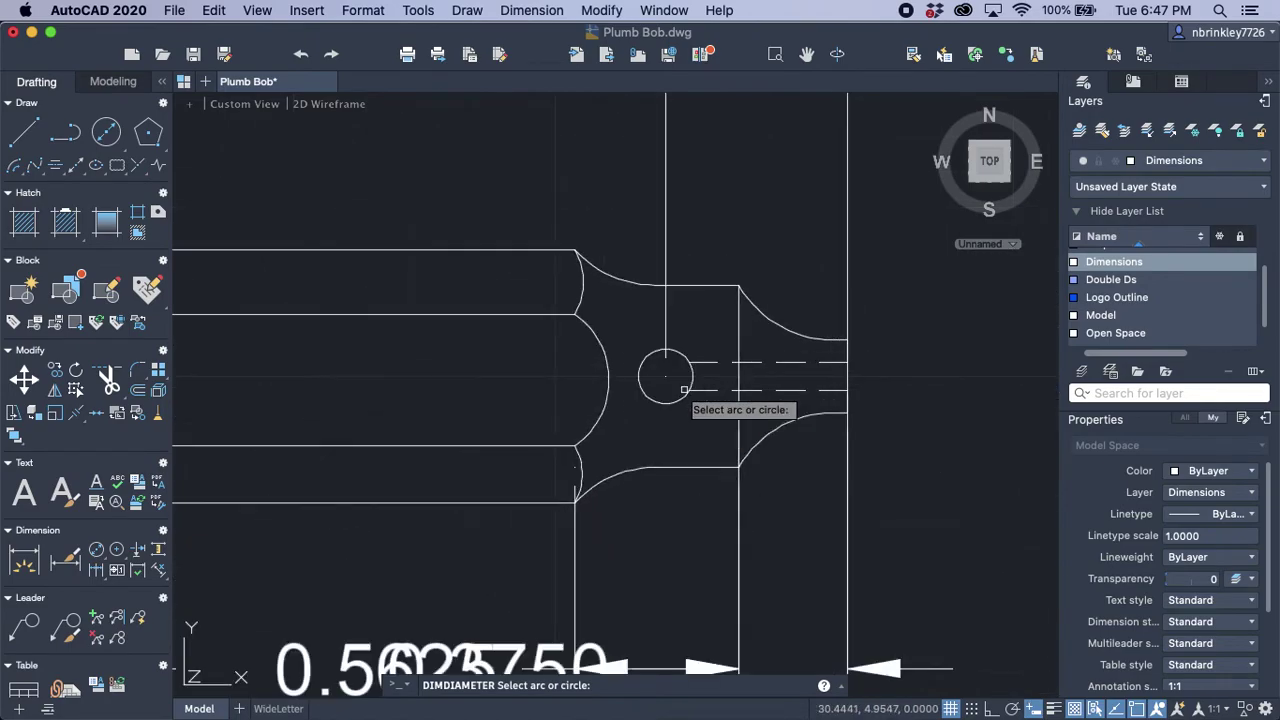
left_click(612, 362)
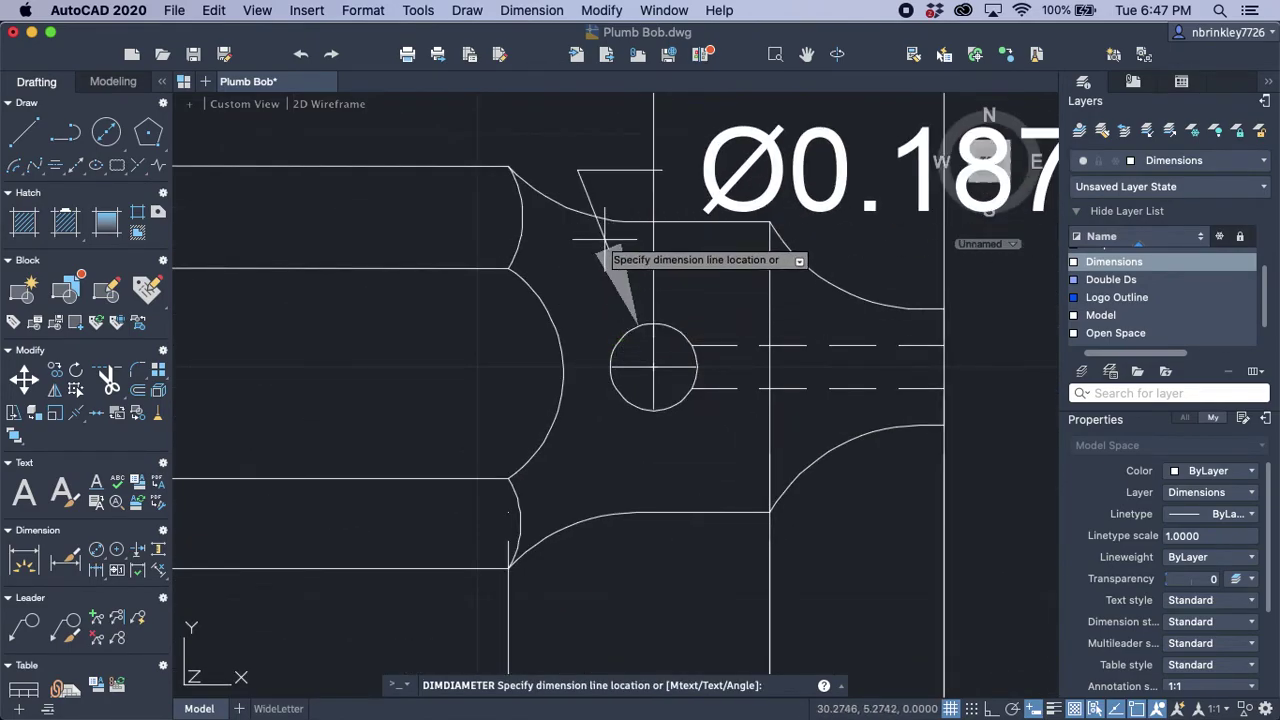
scroll(615, 325, "down", 4)
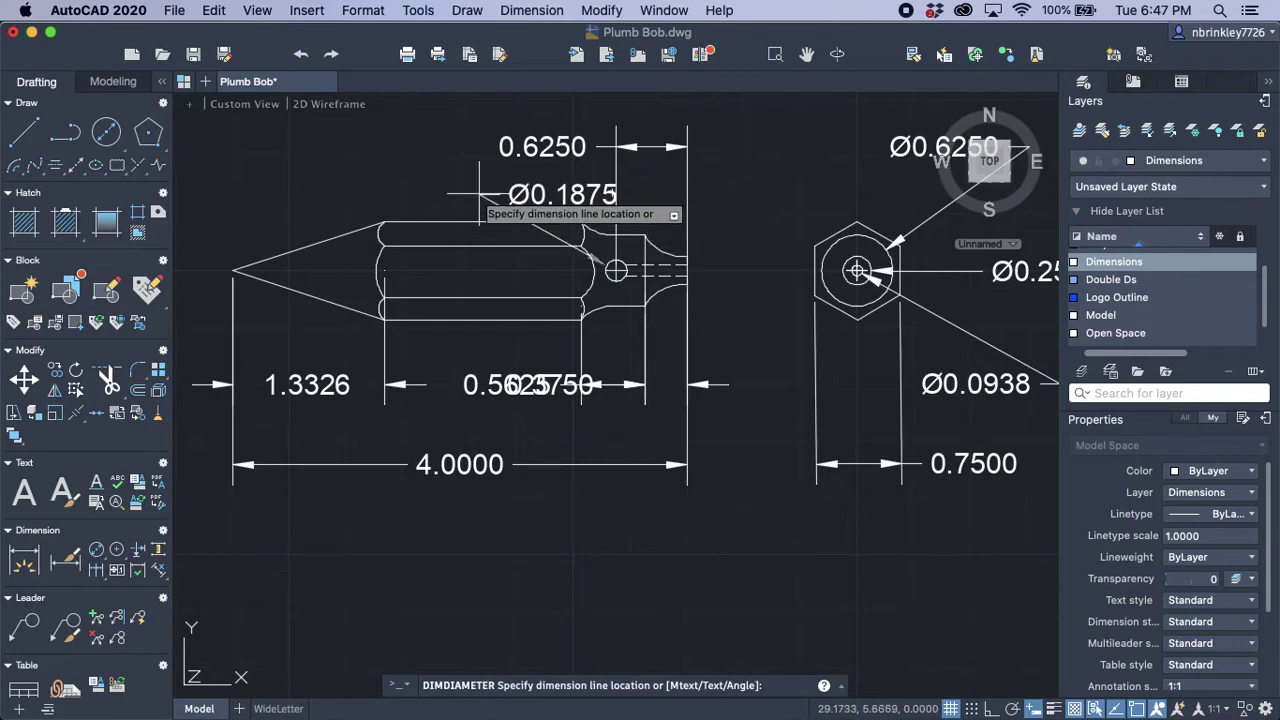
scroll(453, 174, "down", 2)
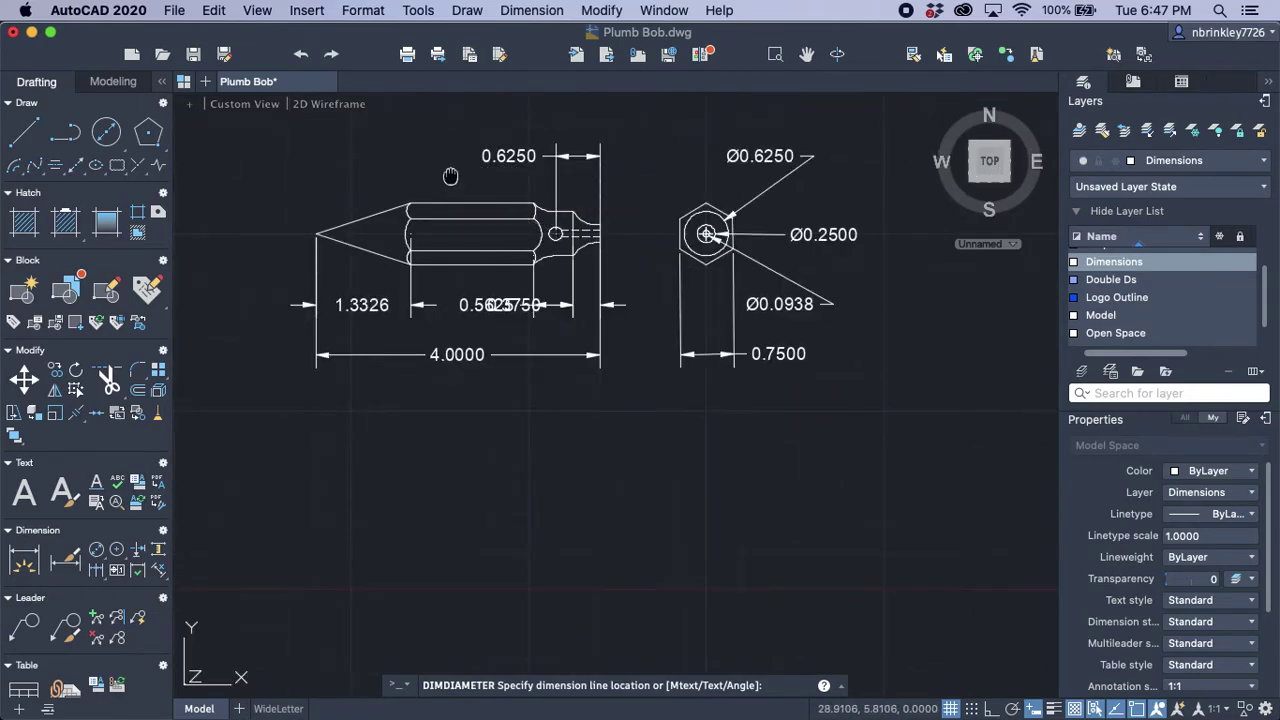
middle_click_drag(453, 175, 533, 325)
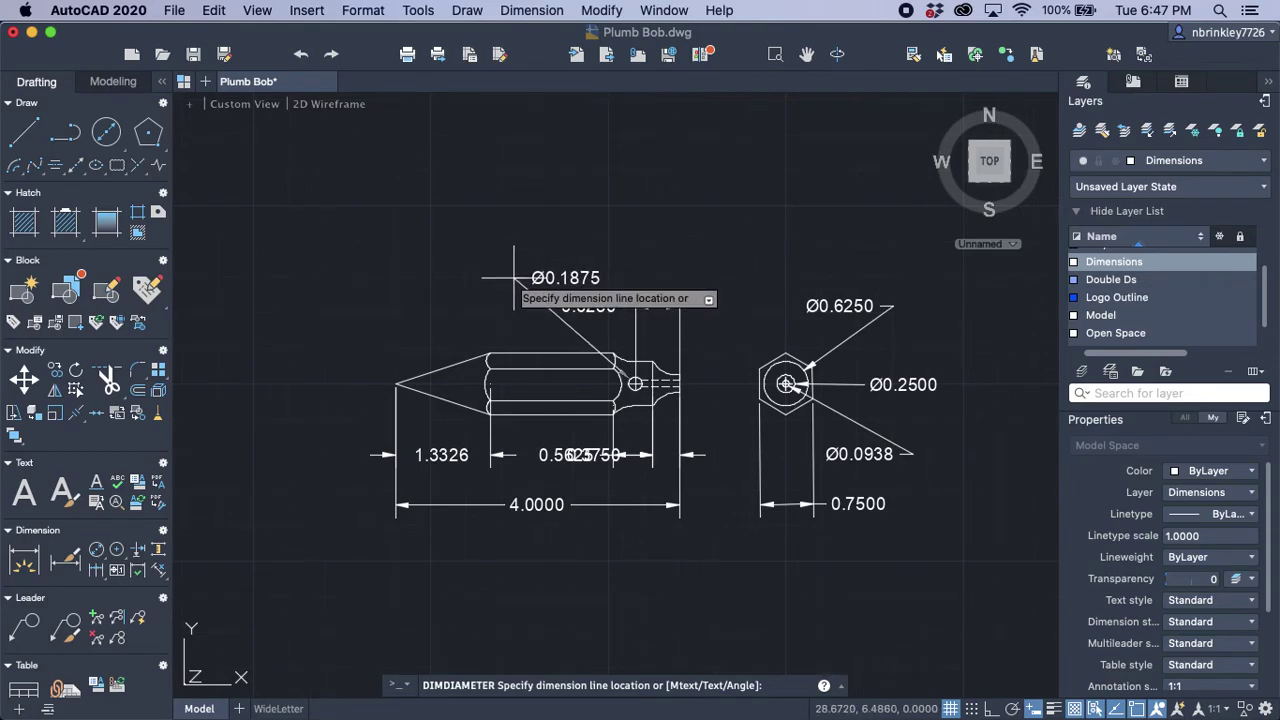
left_click(515, 278)
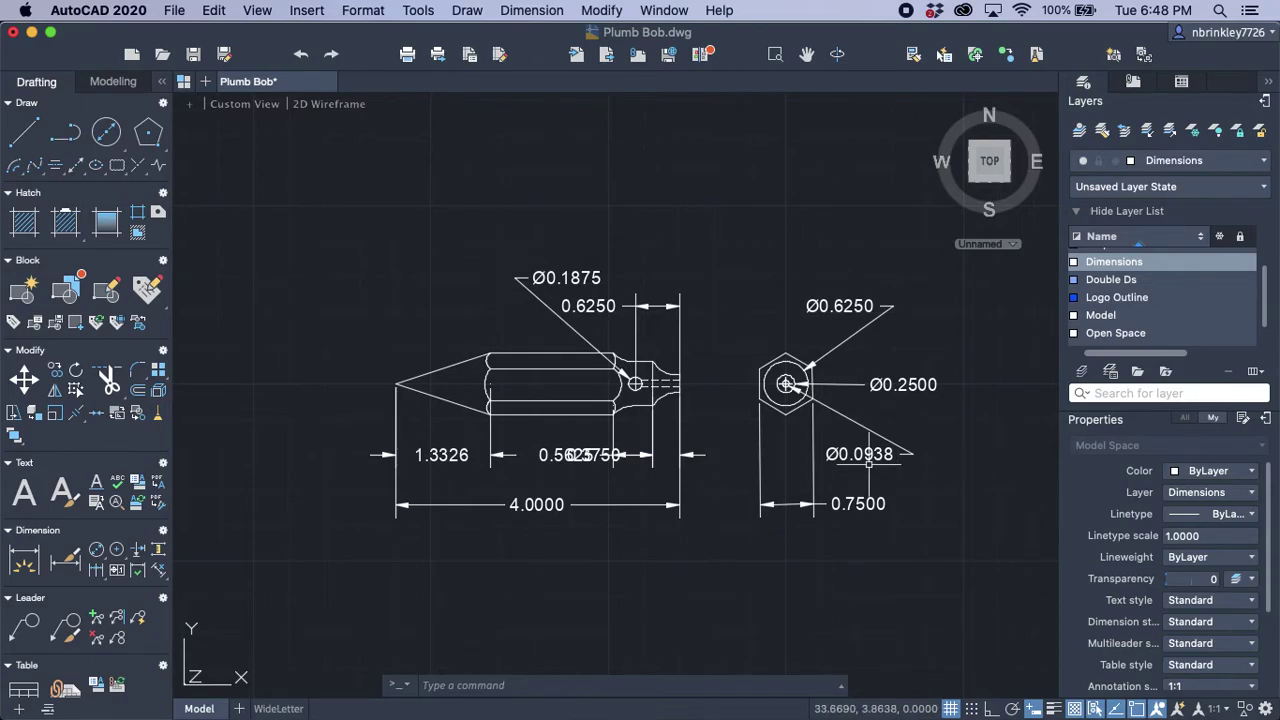
Step: Add a radius dimension to the upper concave arc between the shoulder and the neck end, placed just above the arc
left_click(100, 566)
left_click(97, 553)
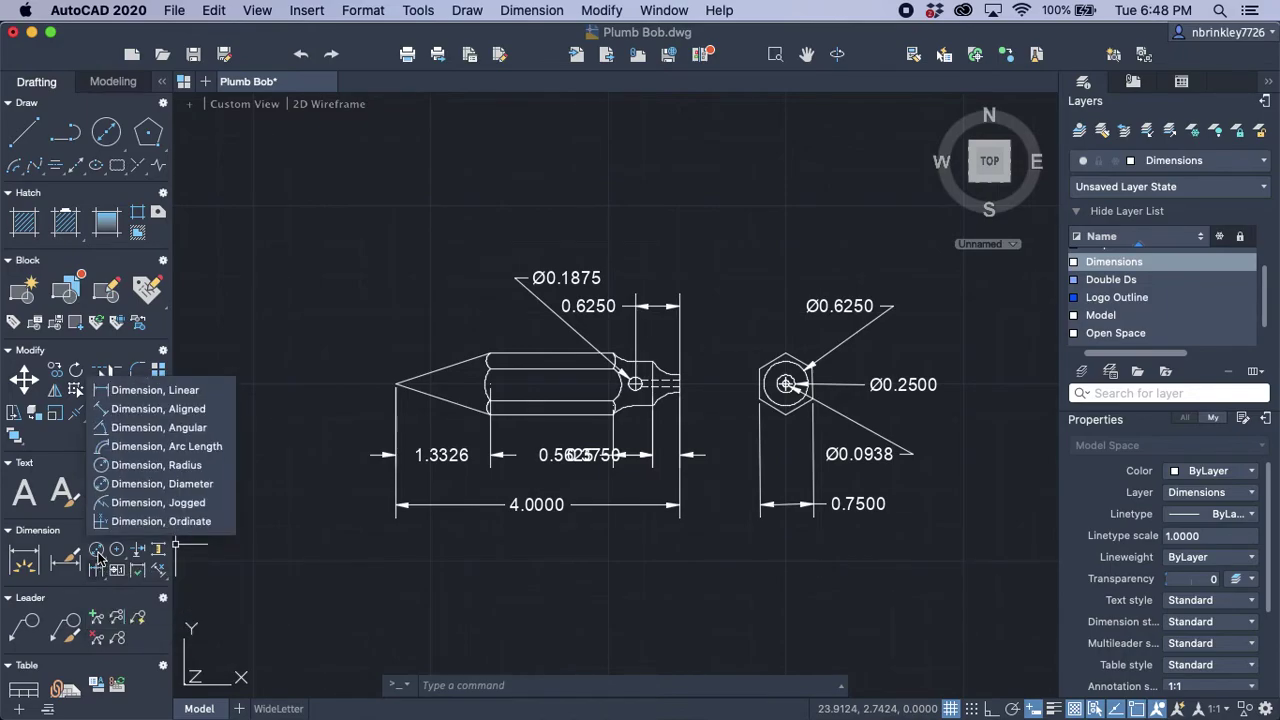
left_click(150, 465)
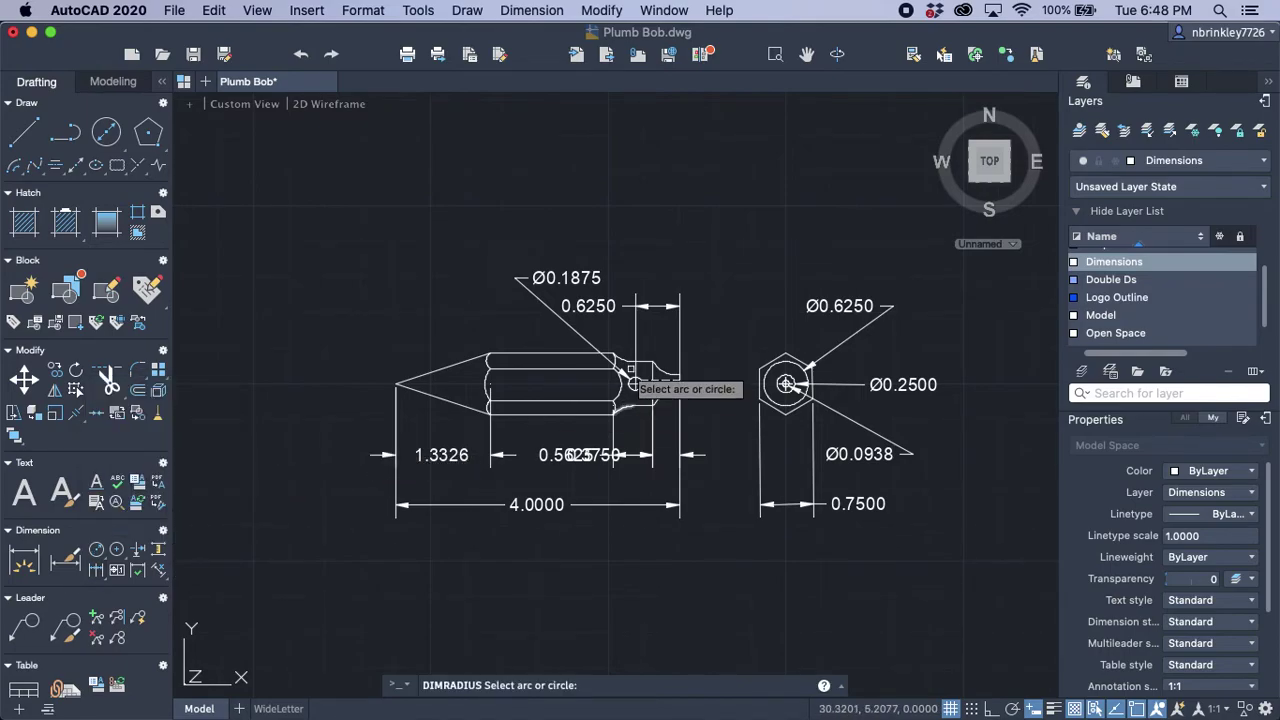
scroll(674, 365, "up", 5)
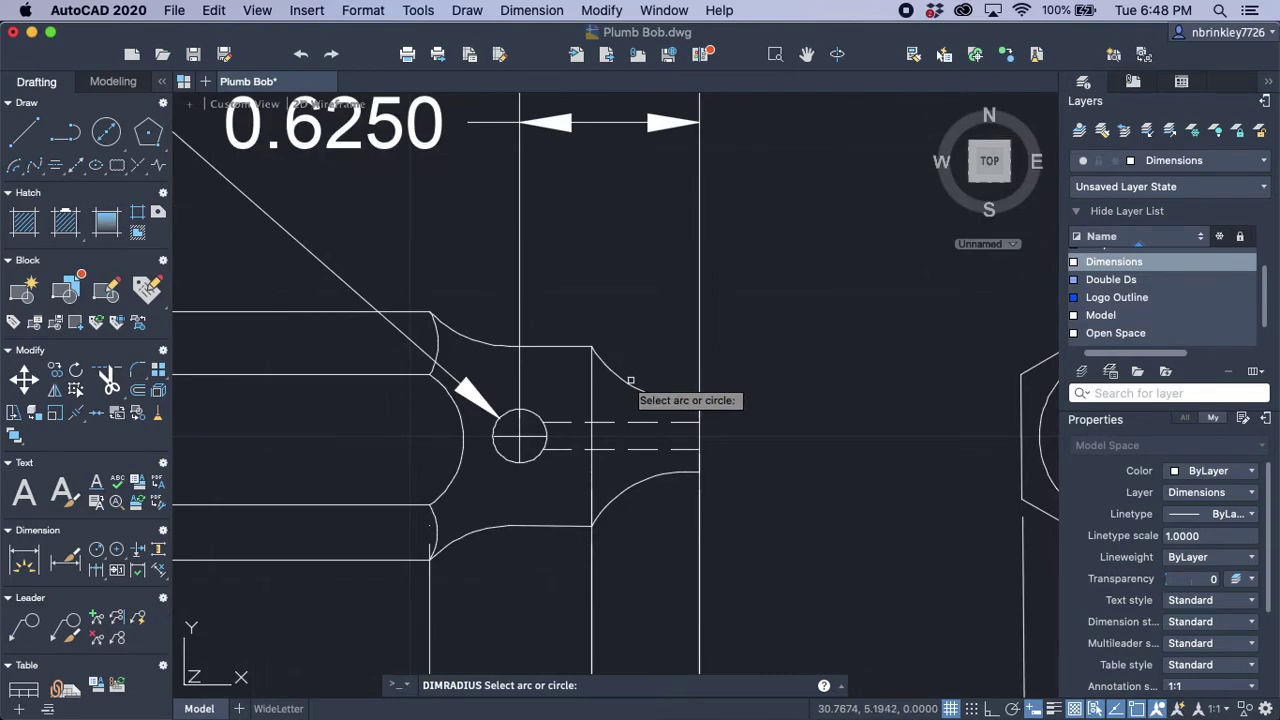
left_click(632, 377)
scroll(799, 245, "down", 5)
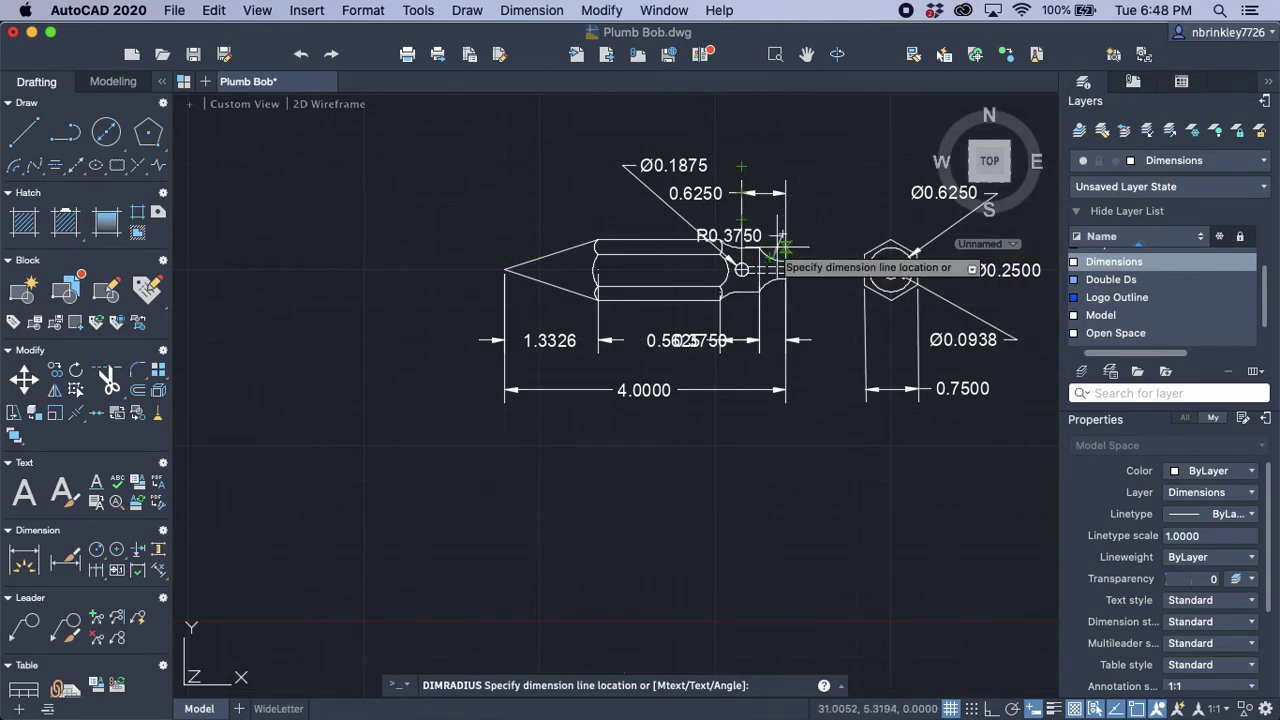
scroll(741, 269, "up", 4)
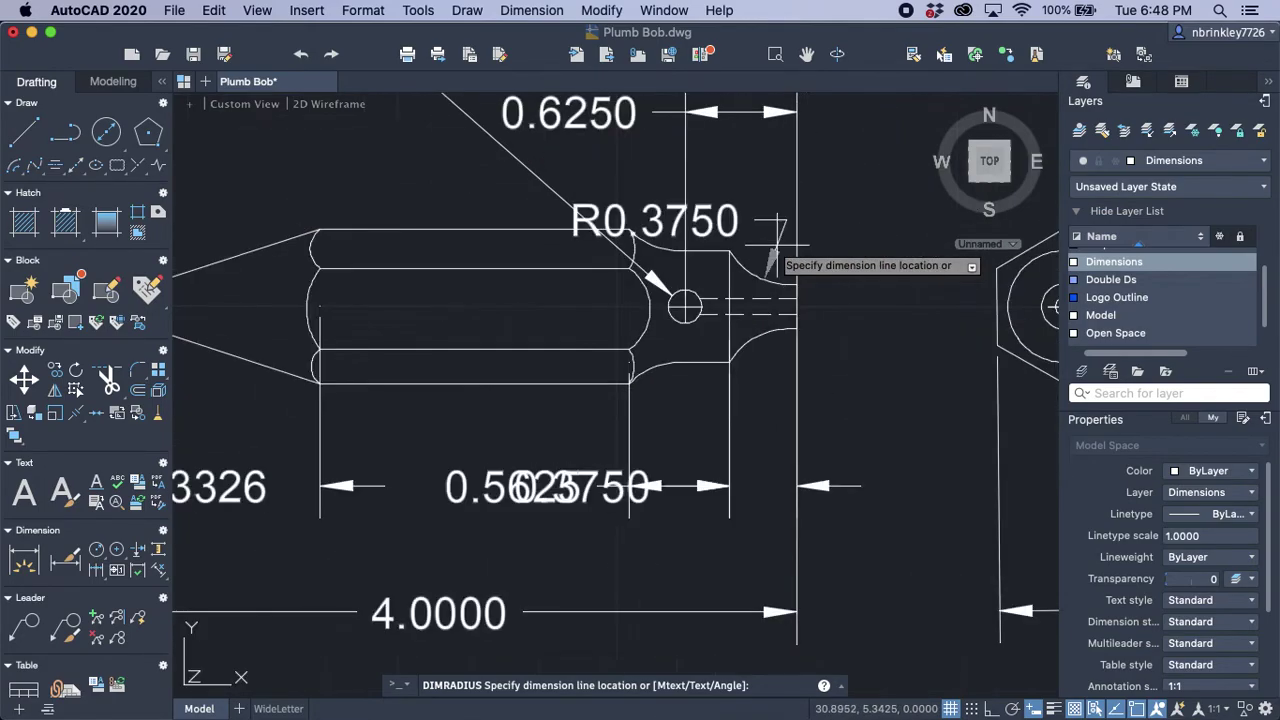
left_click(785, 215)
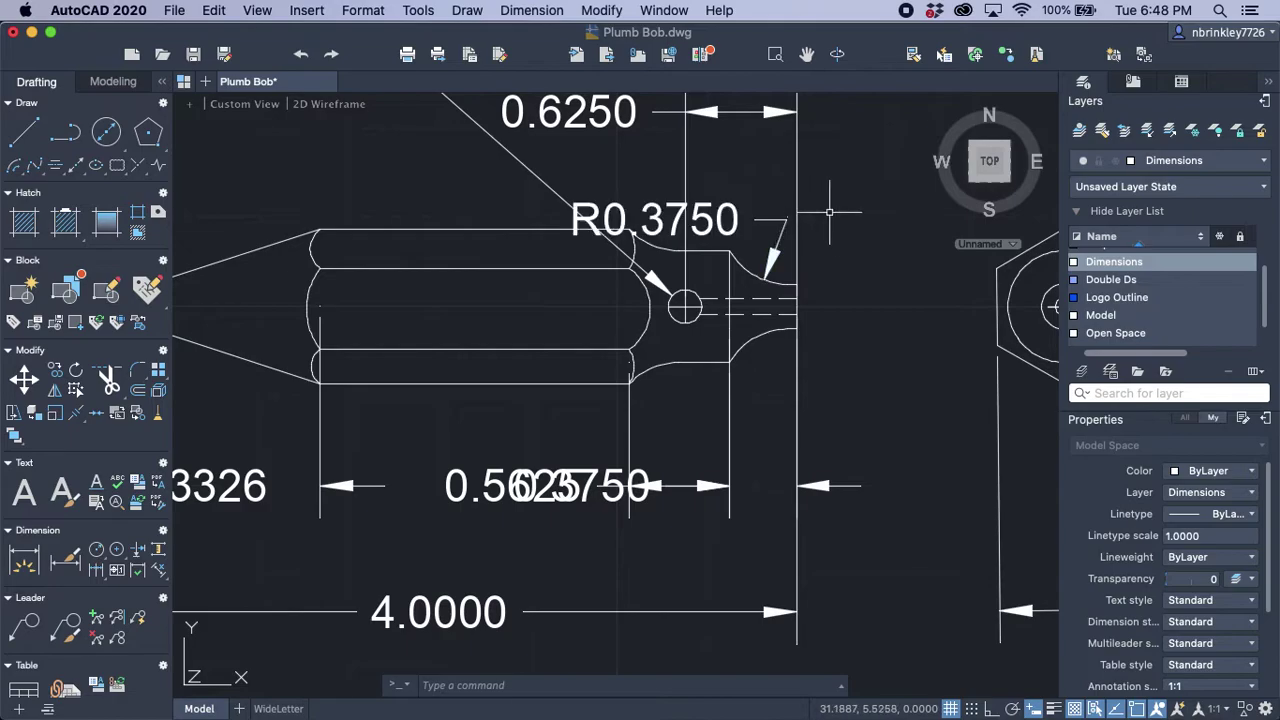
left_click(656, 220)
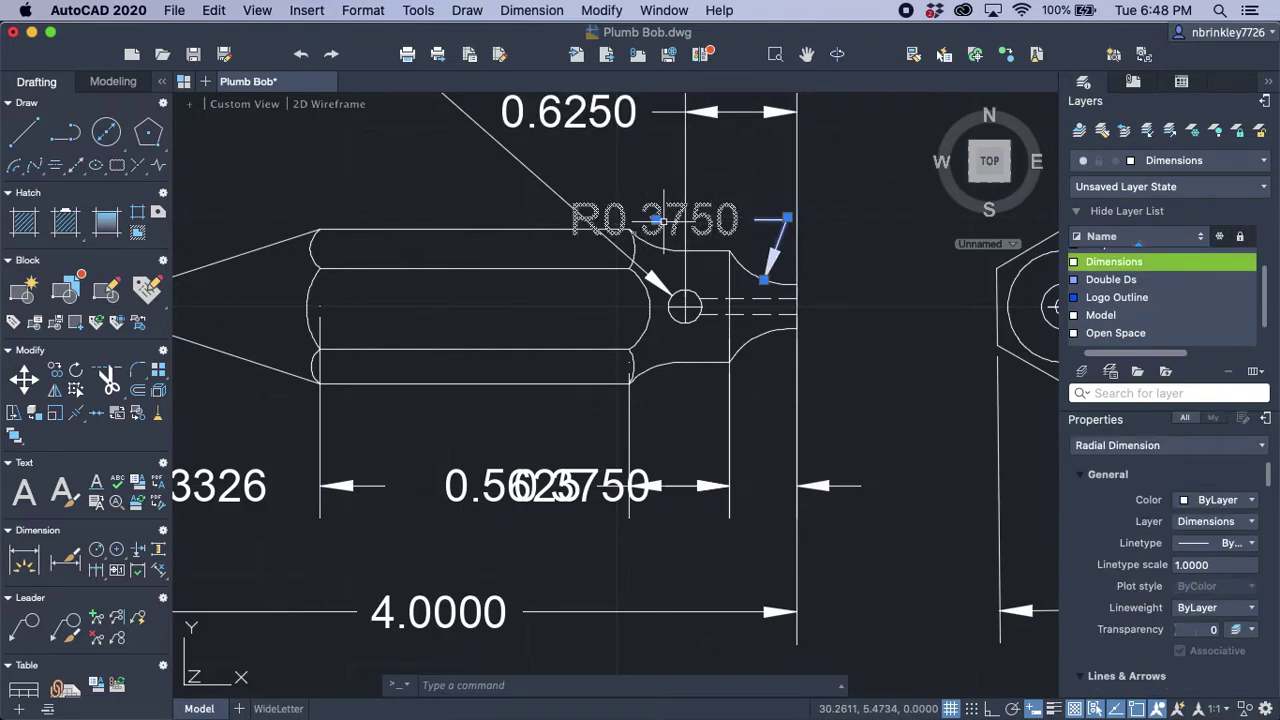
left_click(656, 220)
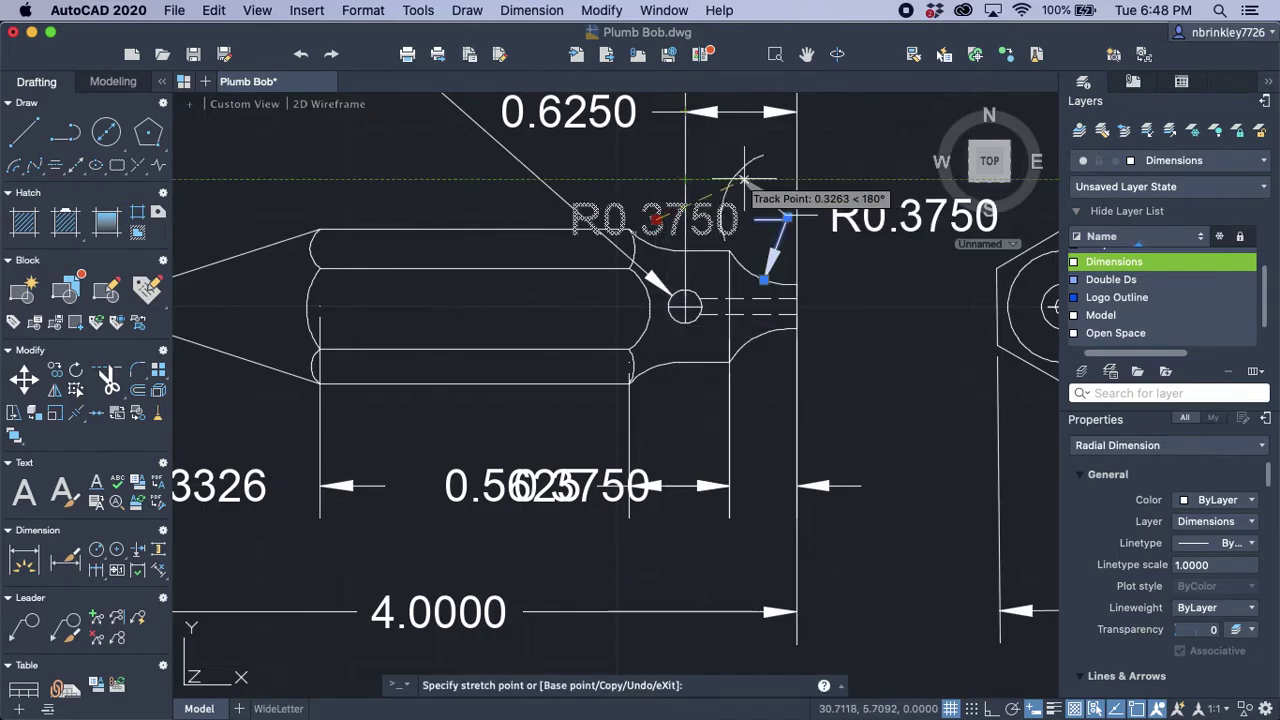
left_click(787, 218)
key("Escape")
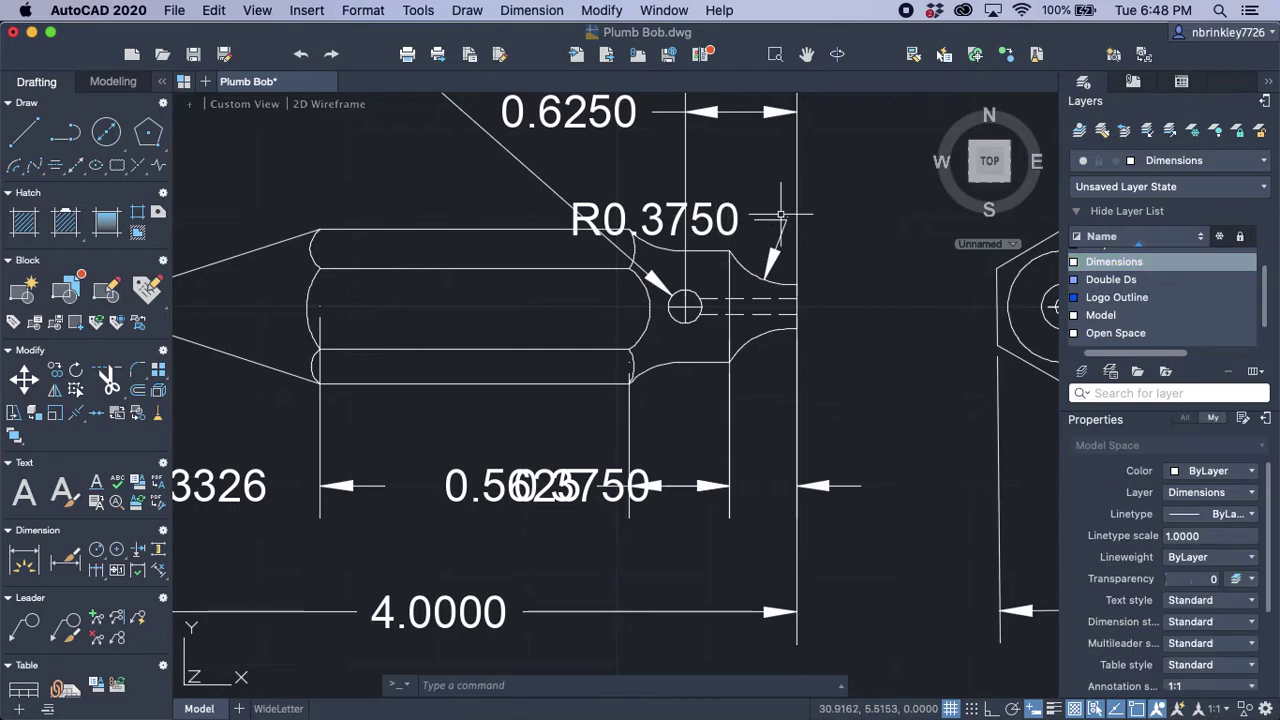
Step: Stretch the neck arc's radius dimension by moving its center grip up and to the right, beyond the neck end
left_click(788, 218)
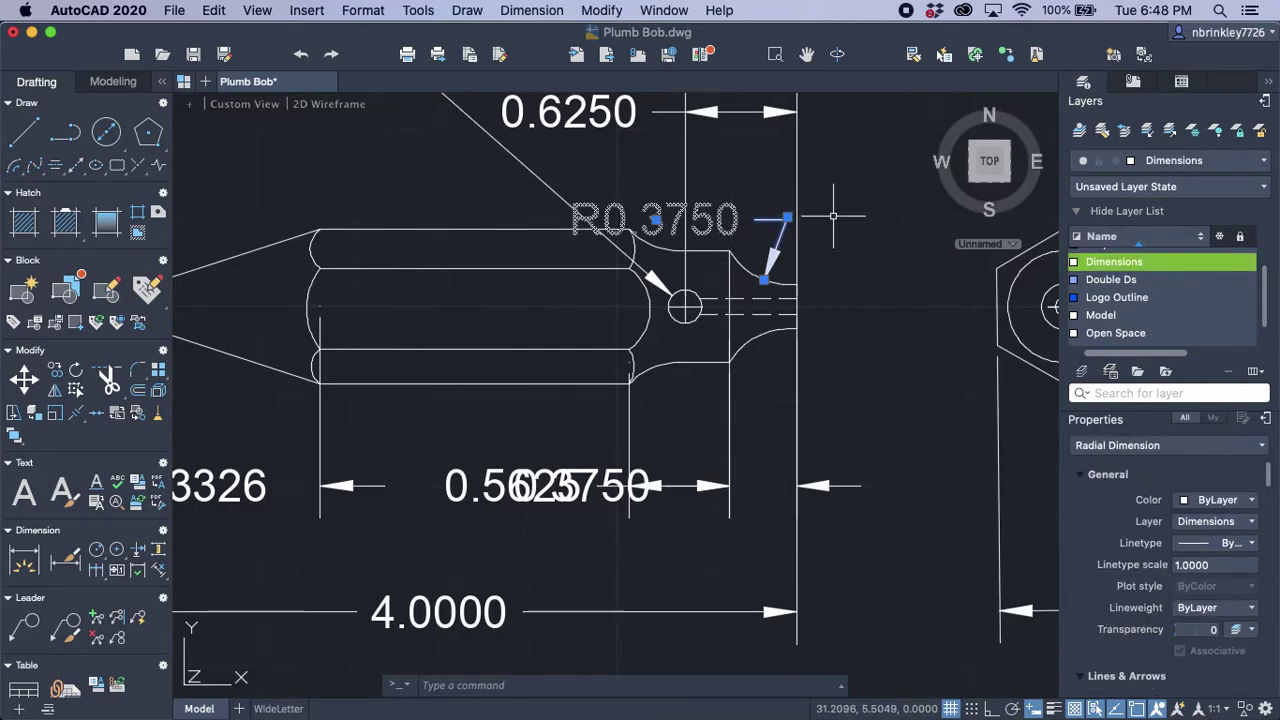
left_click(788, 217)
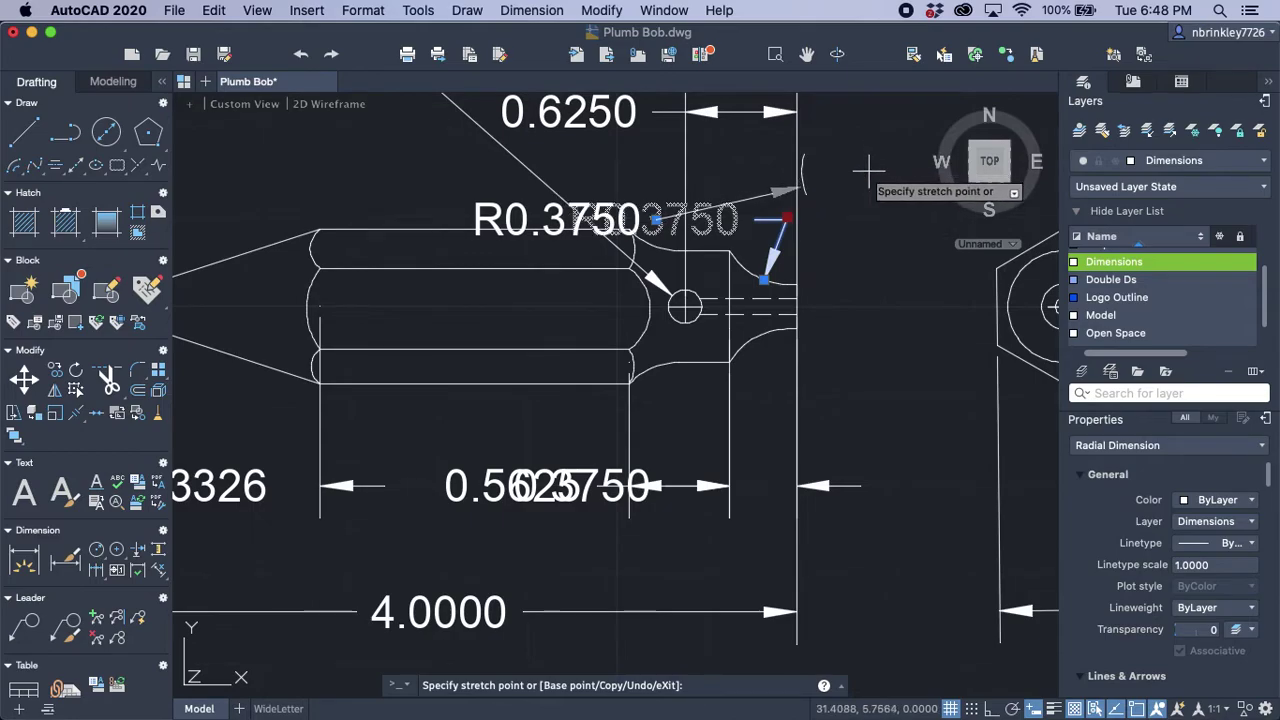
left_click(866, 174)
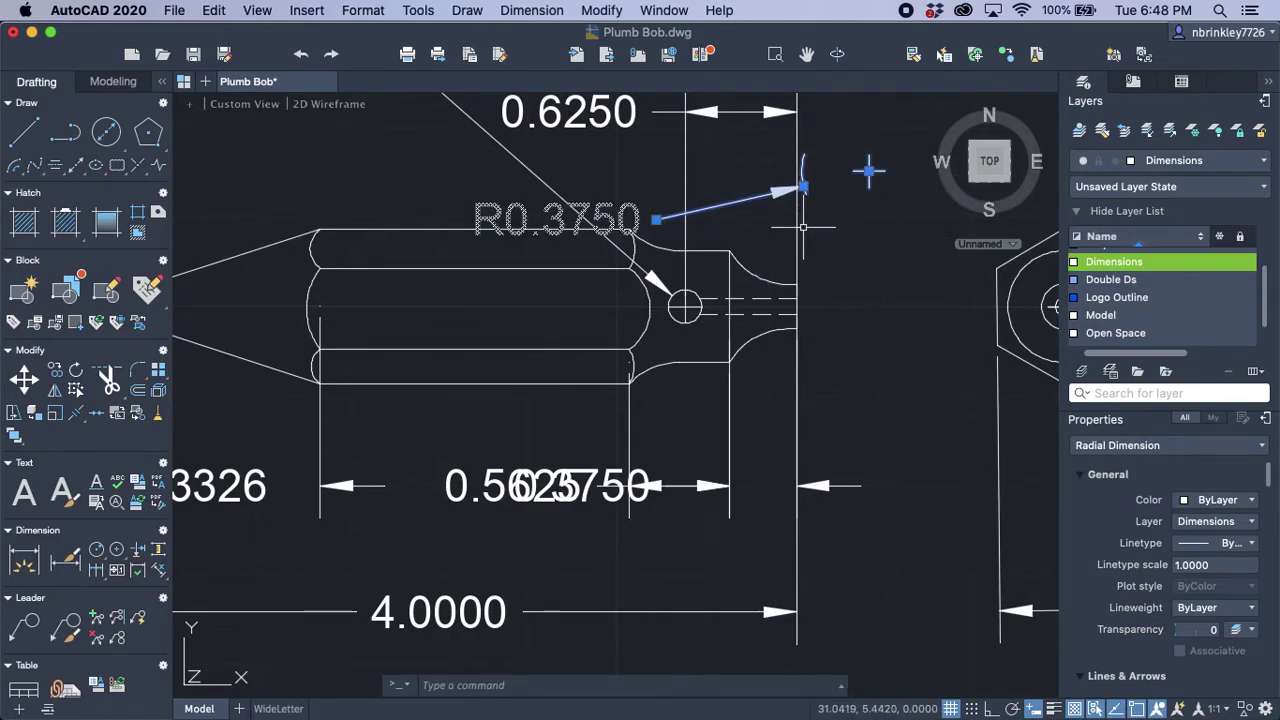
Step: Try moving only the neck radius dimension's text up beyond the neck end and stretching its center grip toward the text
key("Escape")
left_click(680, 236)
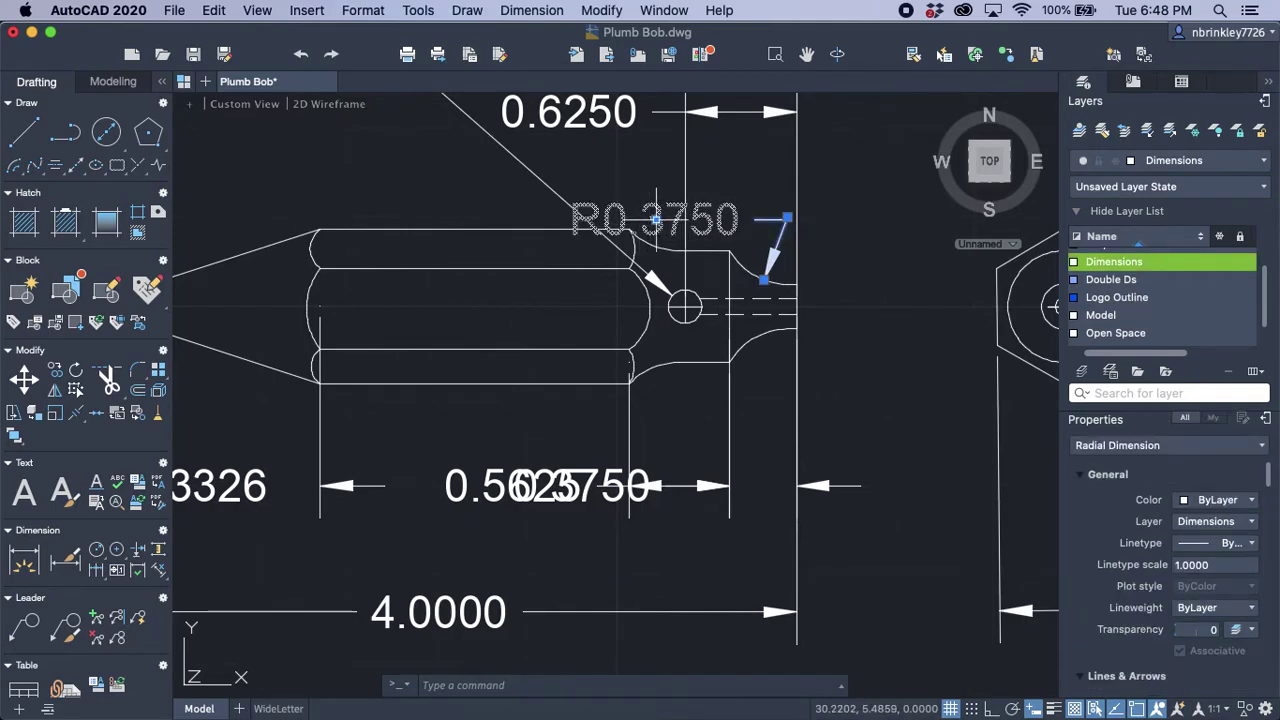
mouse_move(655, 218)
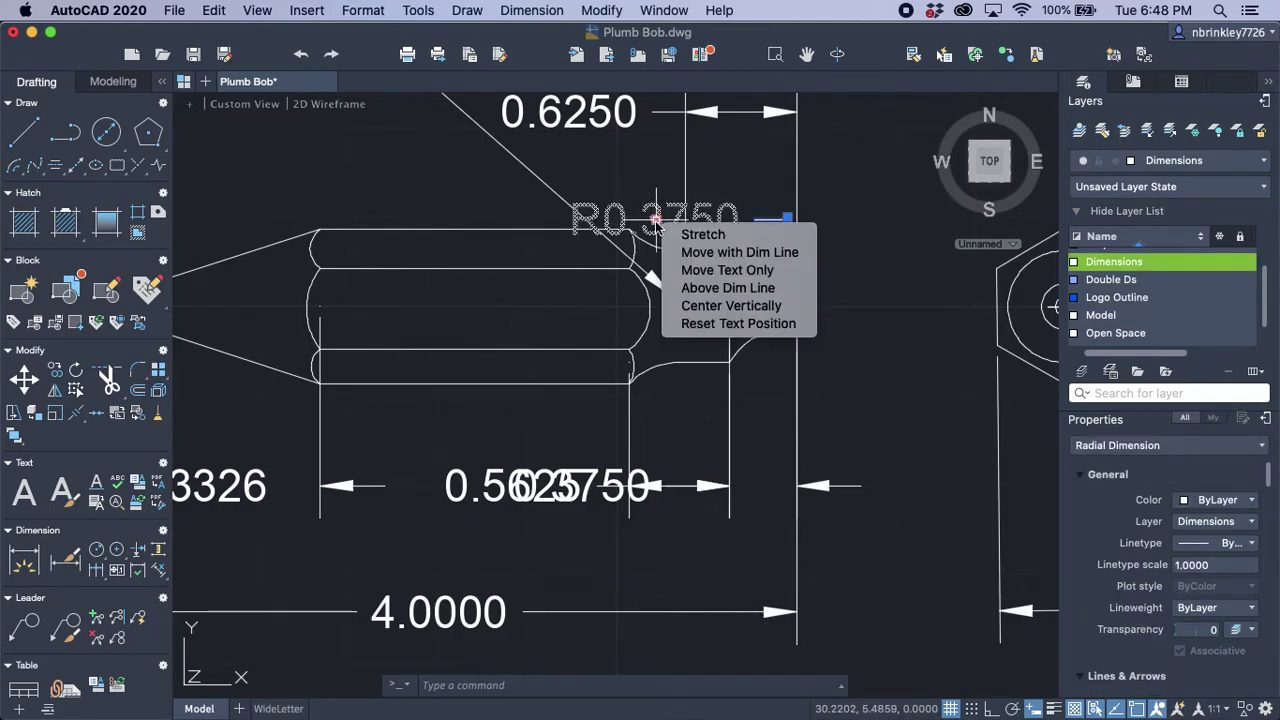
left_click(689, 274)
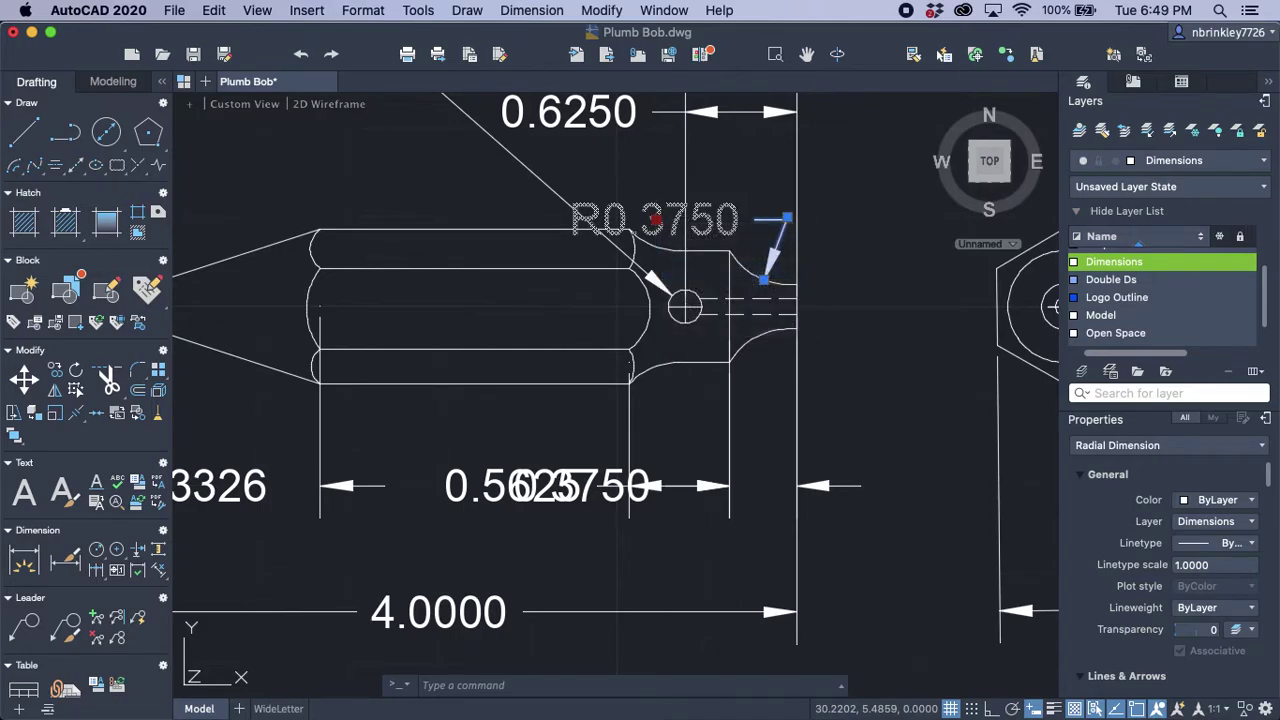
left_click(873, 153)
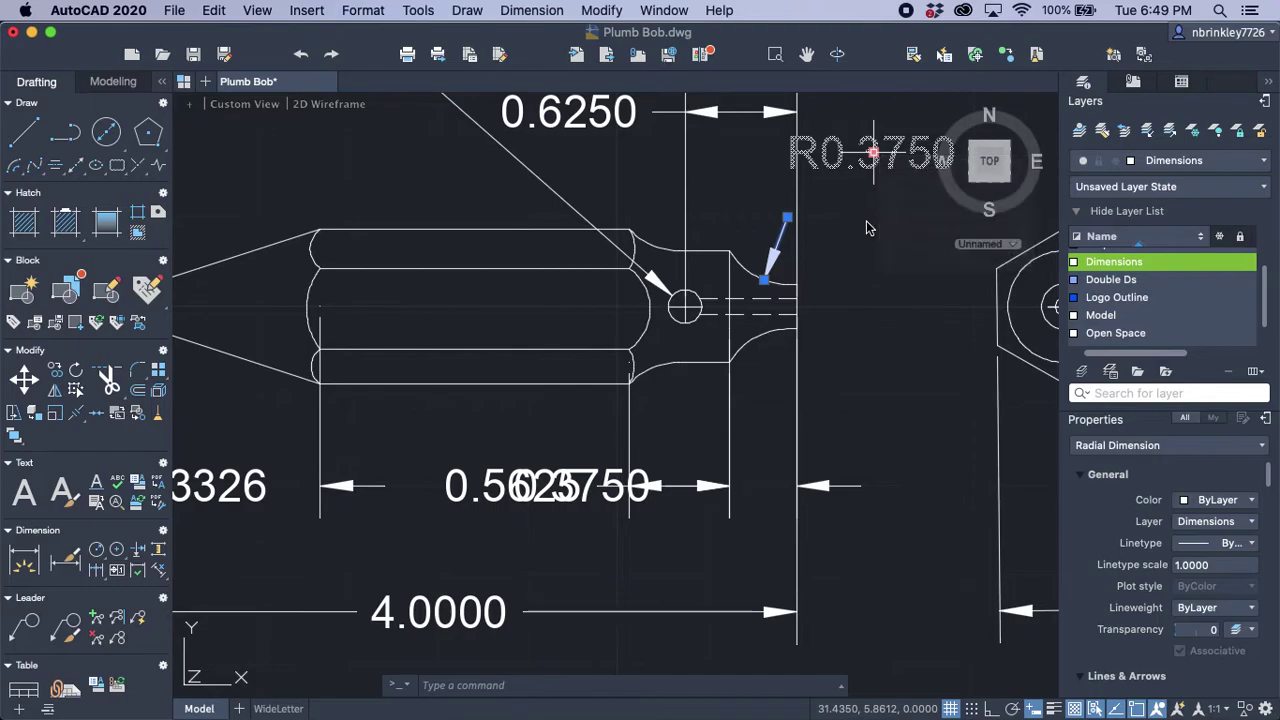
left_click(787, 217)
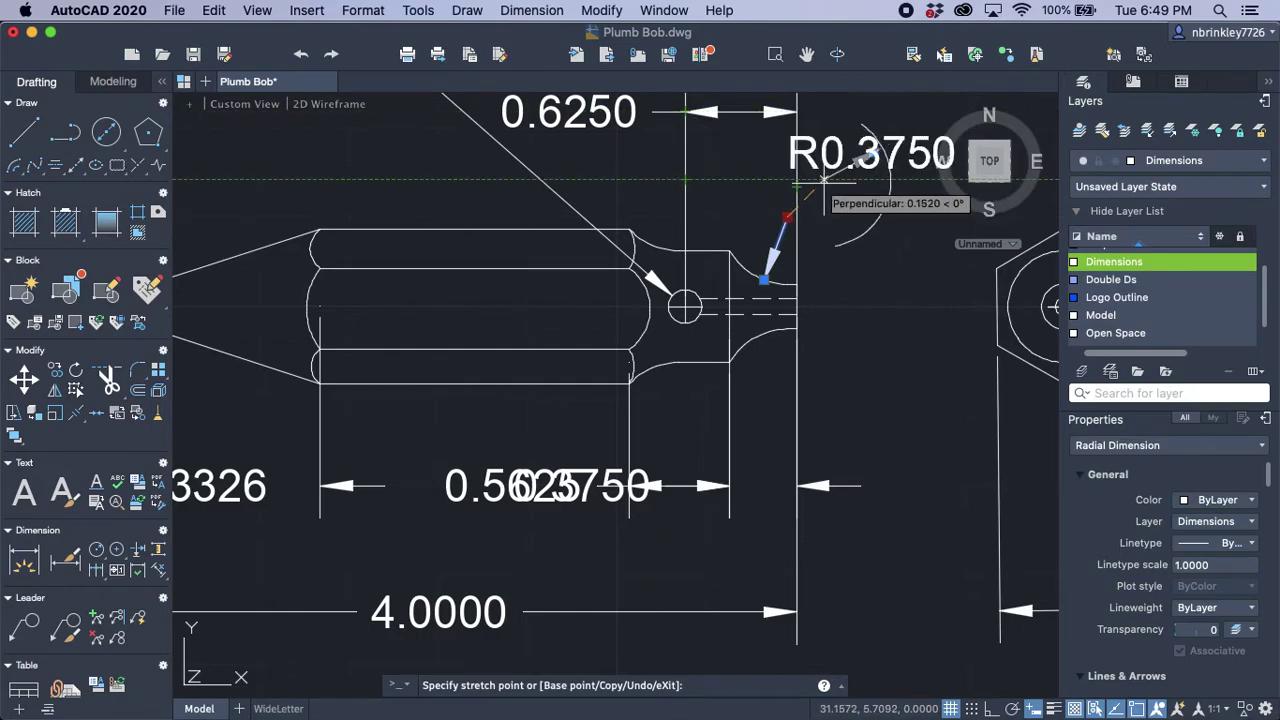
left_click(825, 185)
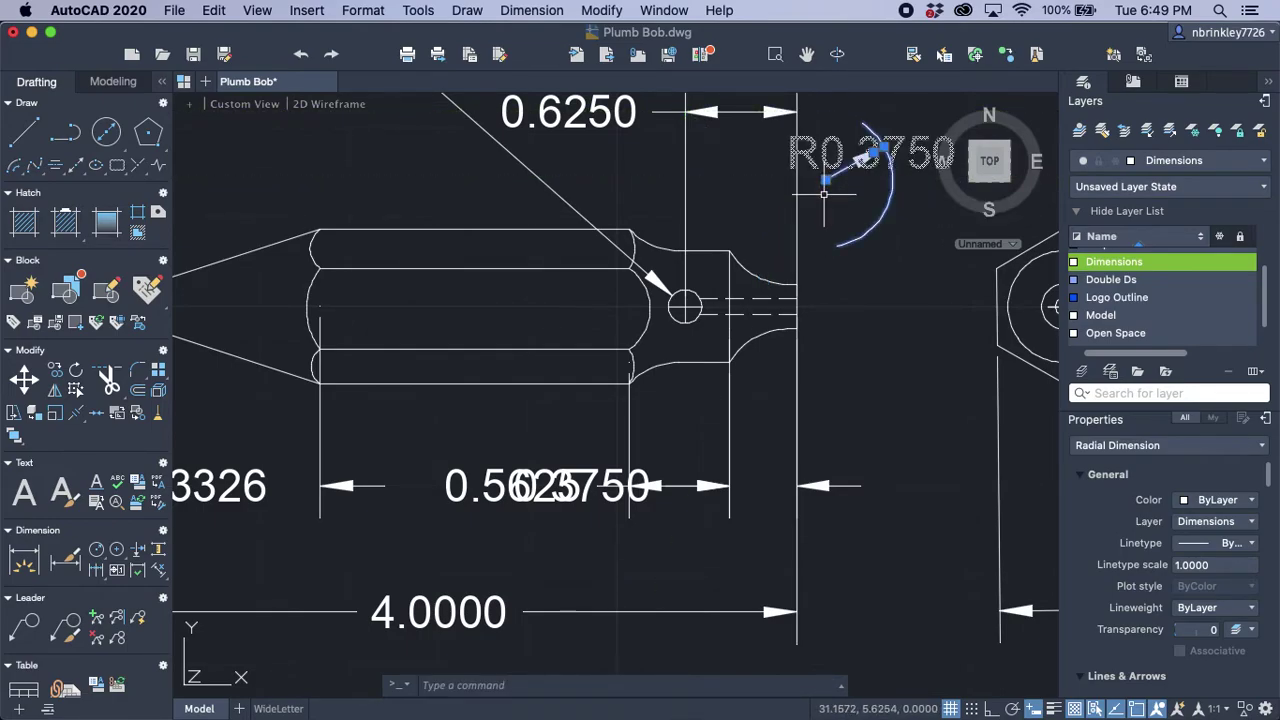
key("Escape")
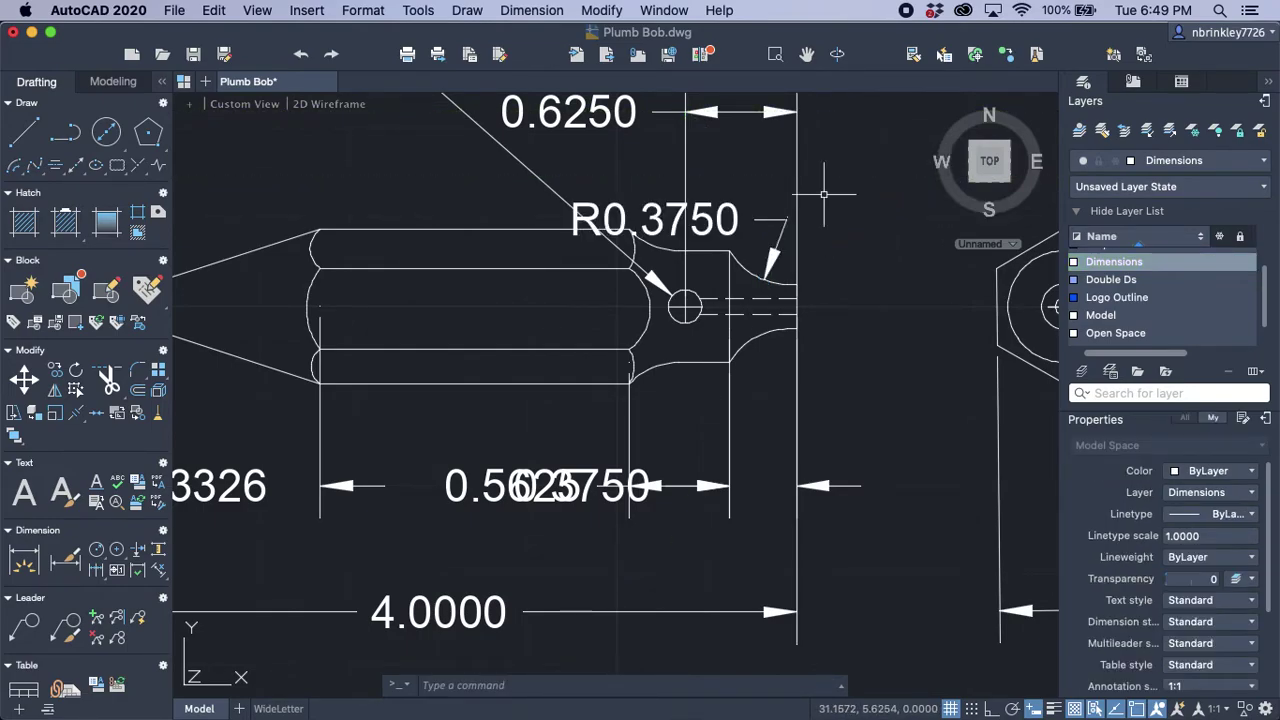
Step: Select the plumb bob's side view and end view together with all their dimensions
scroll(797, 227, "down", 3)
mouse_move(823, 225)
middle_mouse_down()
mouse_move(661, 262)
mouse_move(636, 302)
middle_mouse_up()
scroll(636, 302, "down", 2)
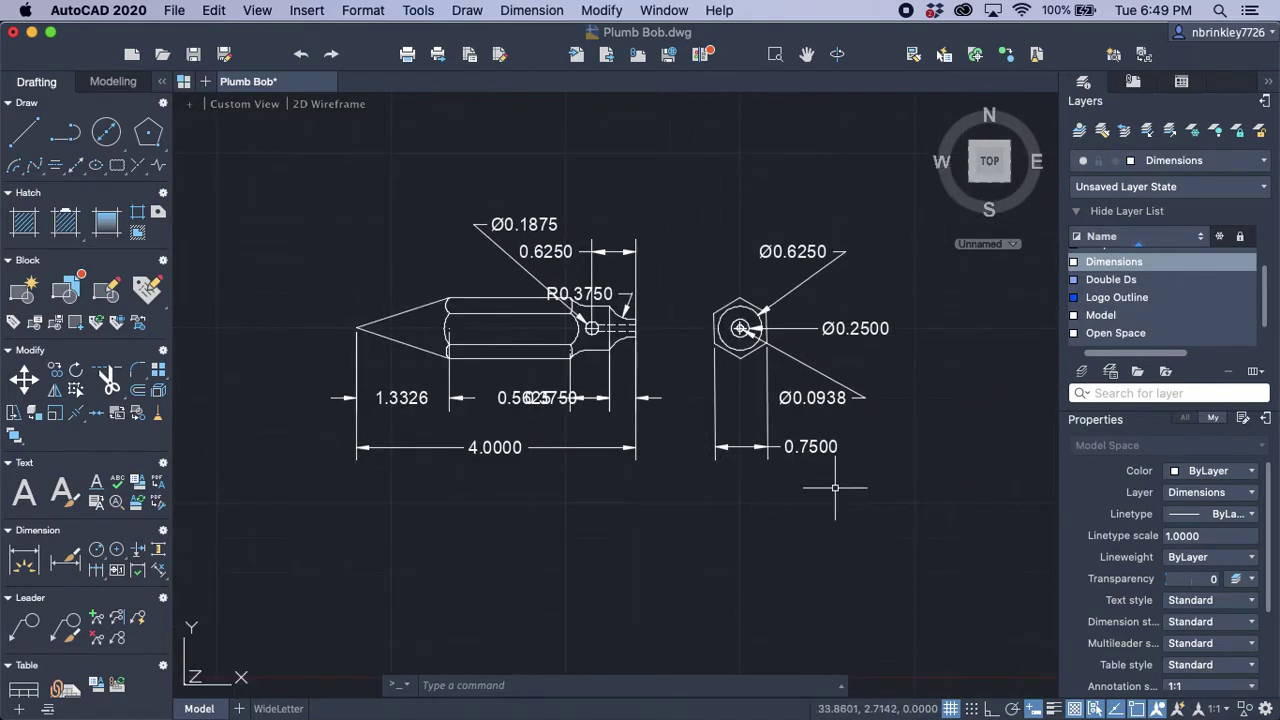
left_click(904, 512)
left_click(295, 186)
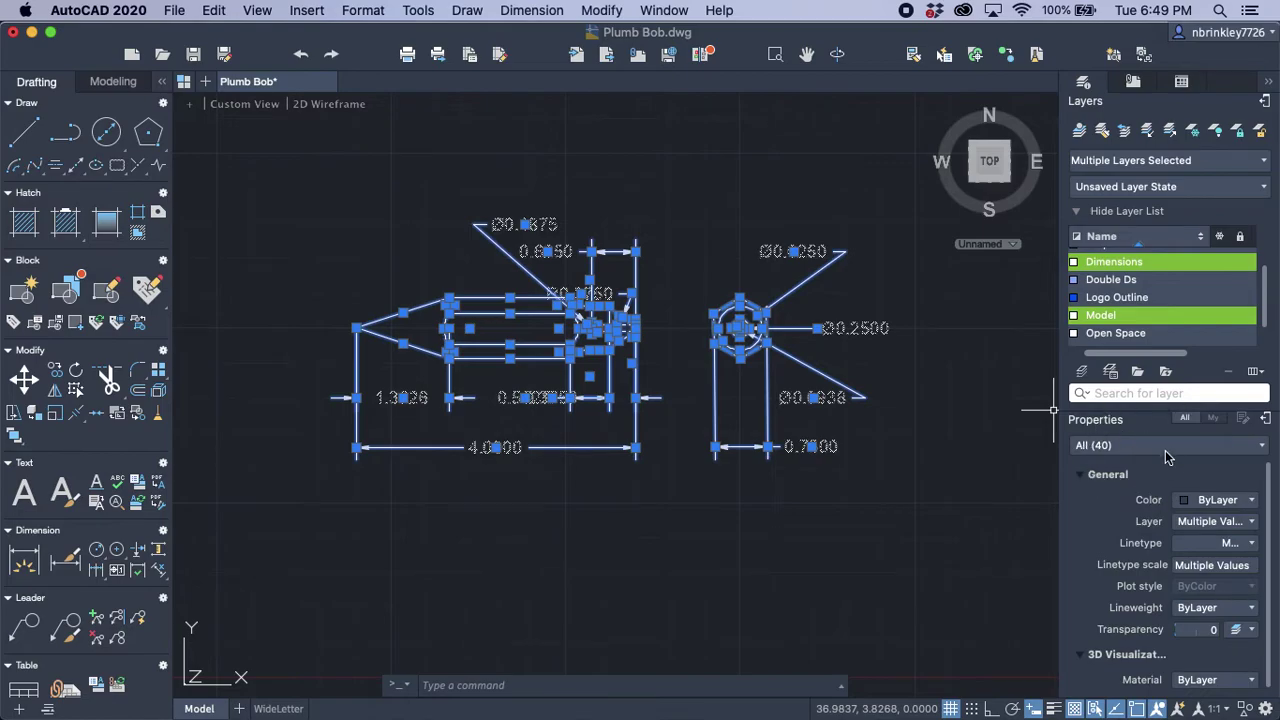
Step: Restrict the property edits to the radial dimension in the selection and turn on its Text inside fit option
left_click(1163, 451)
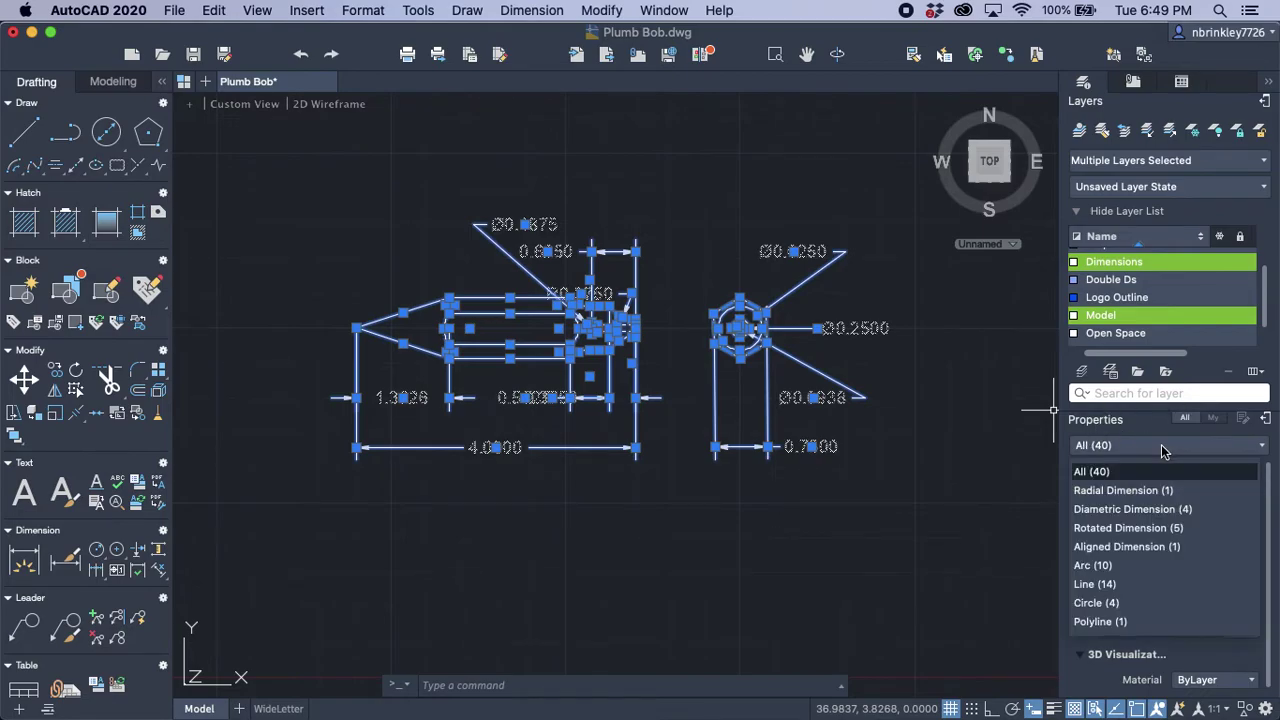
left_click(1136, 491)
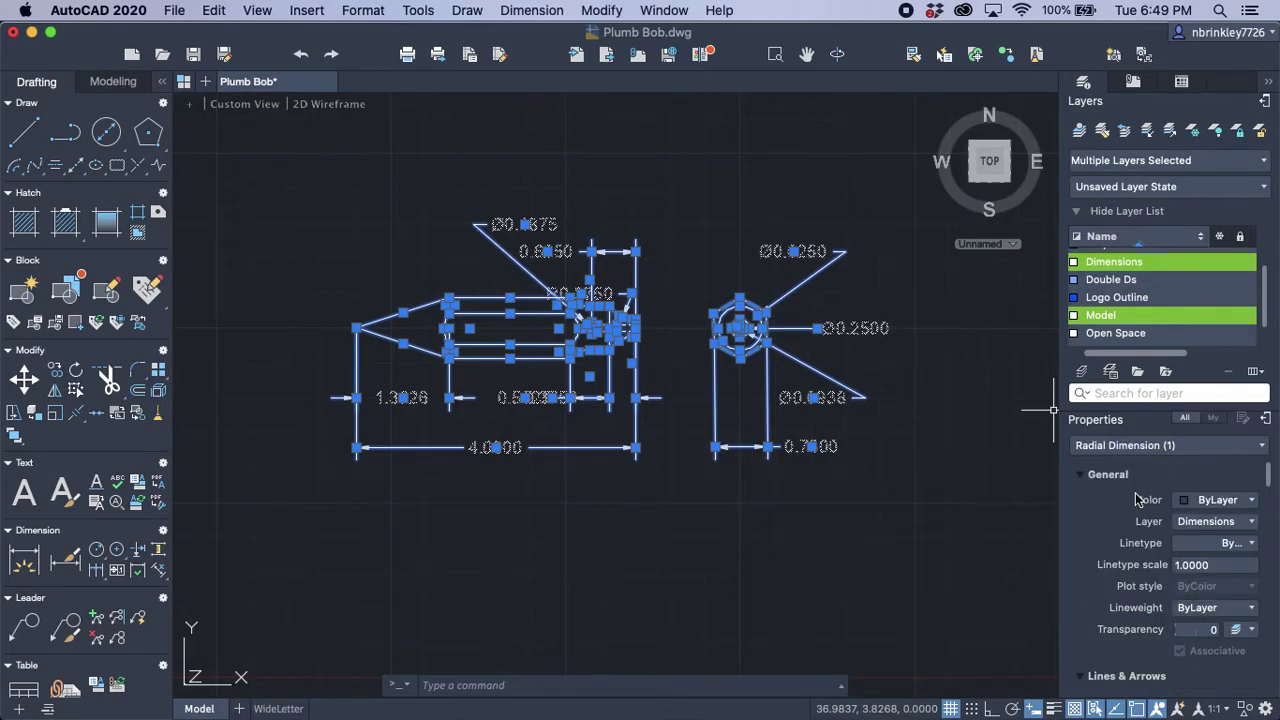
scroll(1136, 505, "down", 3)
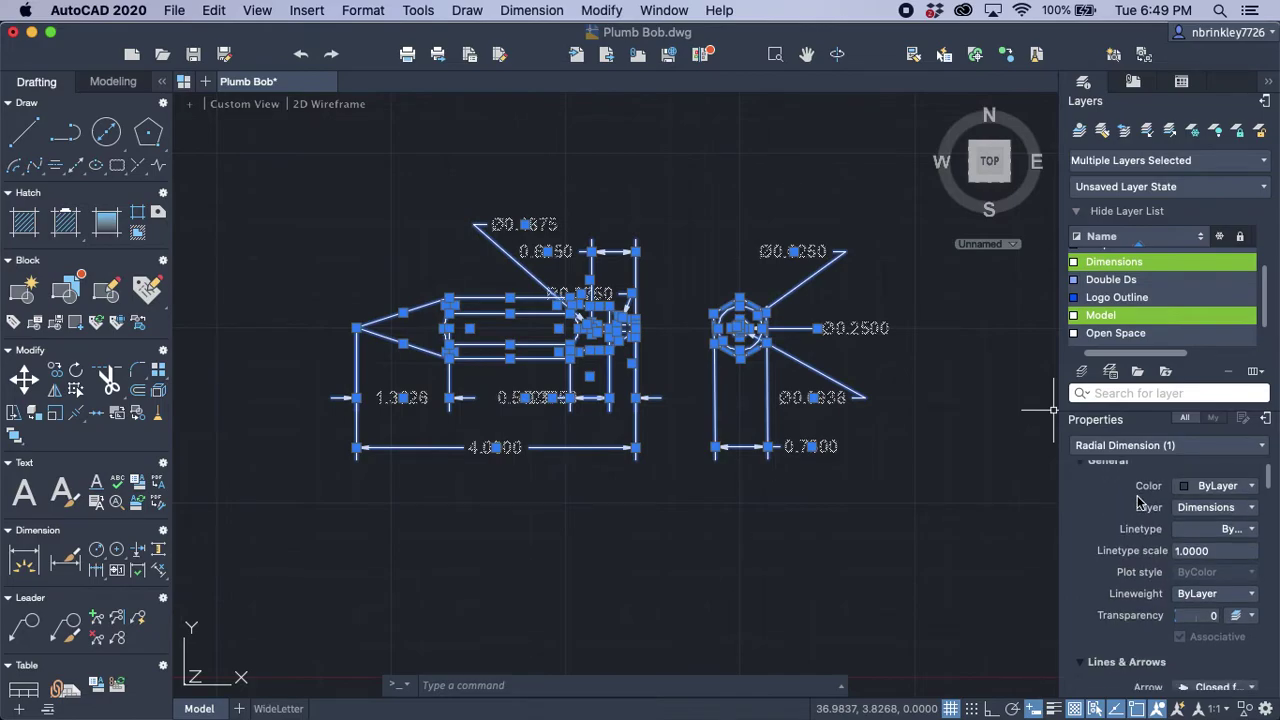
scroll(1136, 503, "down", 1)
scroll(1133, 546, "down", 5)
scroll(1133, 548, "down", 6)
scroll(1133, 548, "down", 8)
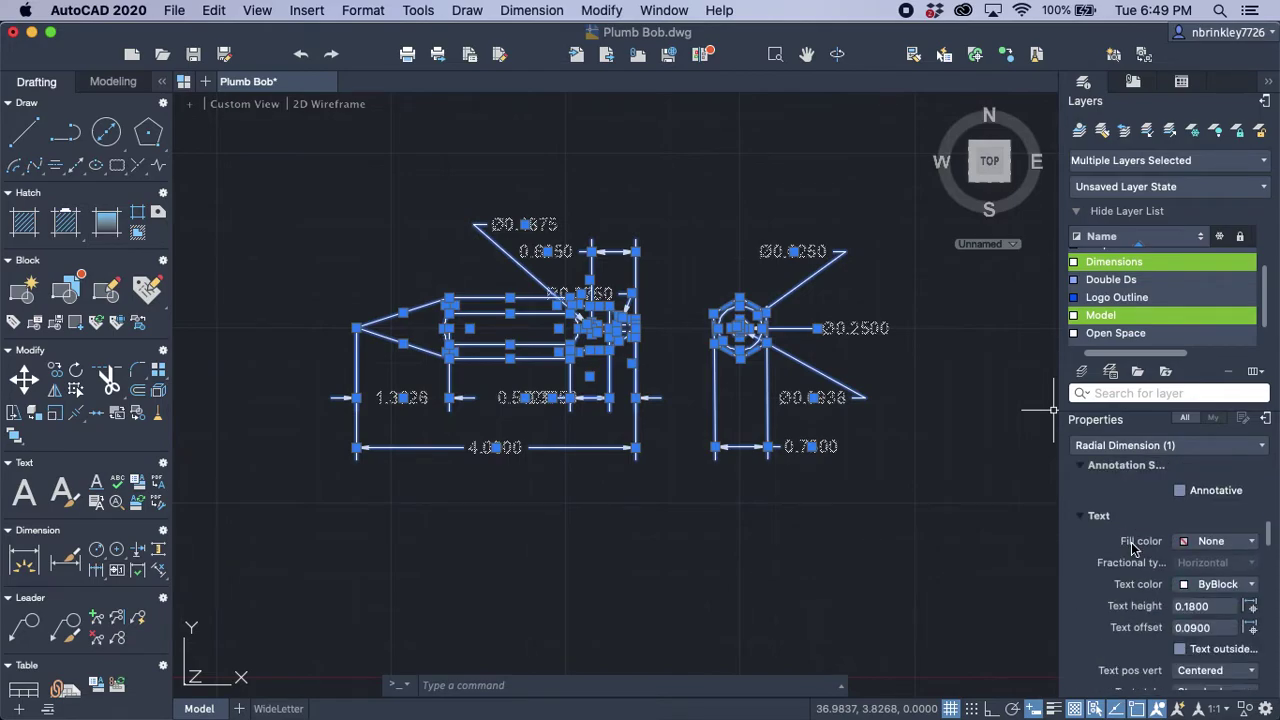
scroll(1133, 548, "down", 3)
scroll(1133, 548, "down", 1)
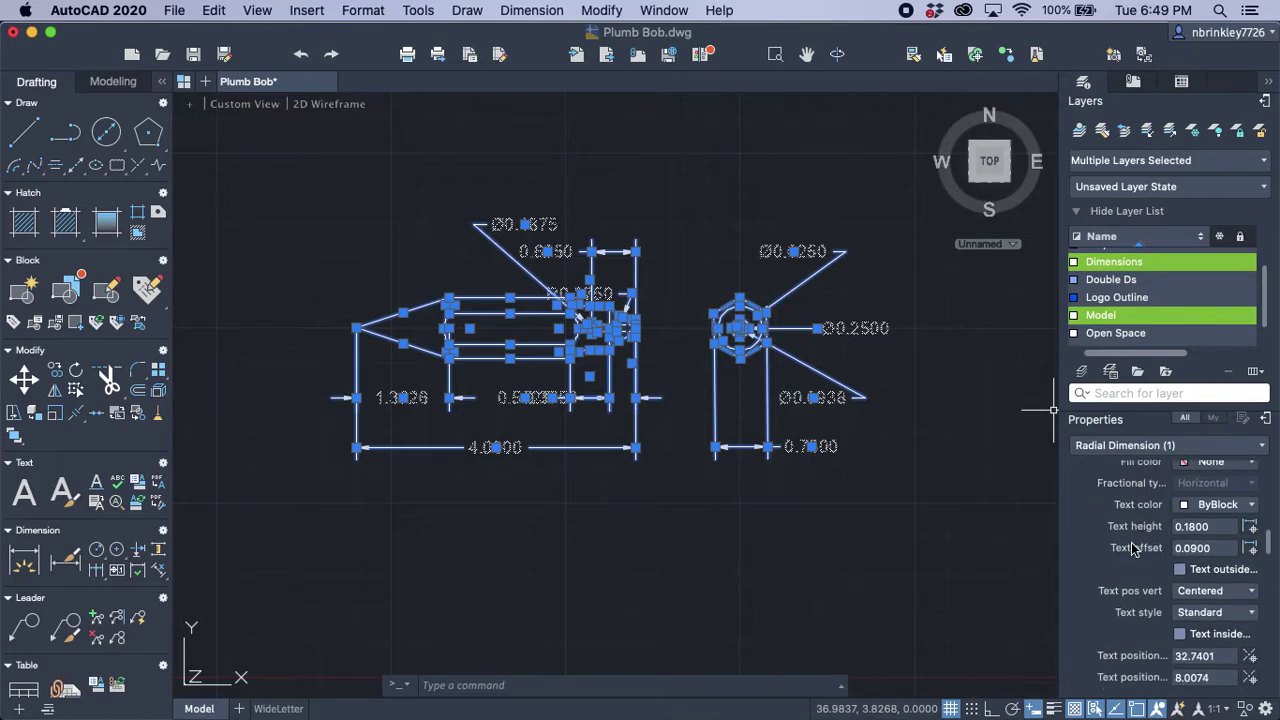
scroll(1133, 548, "down", 4)
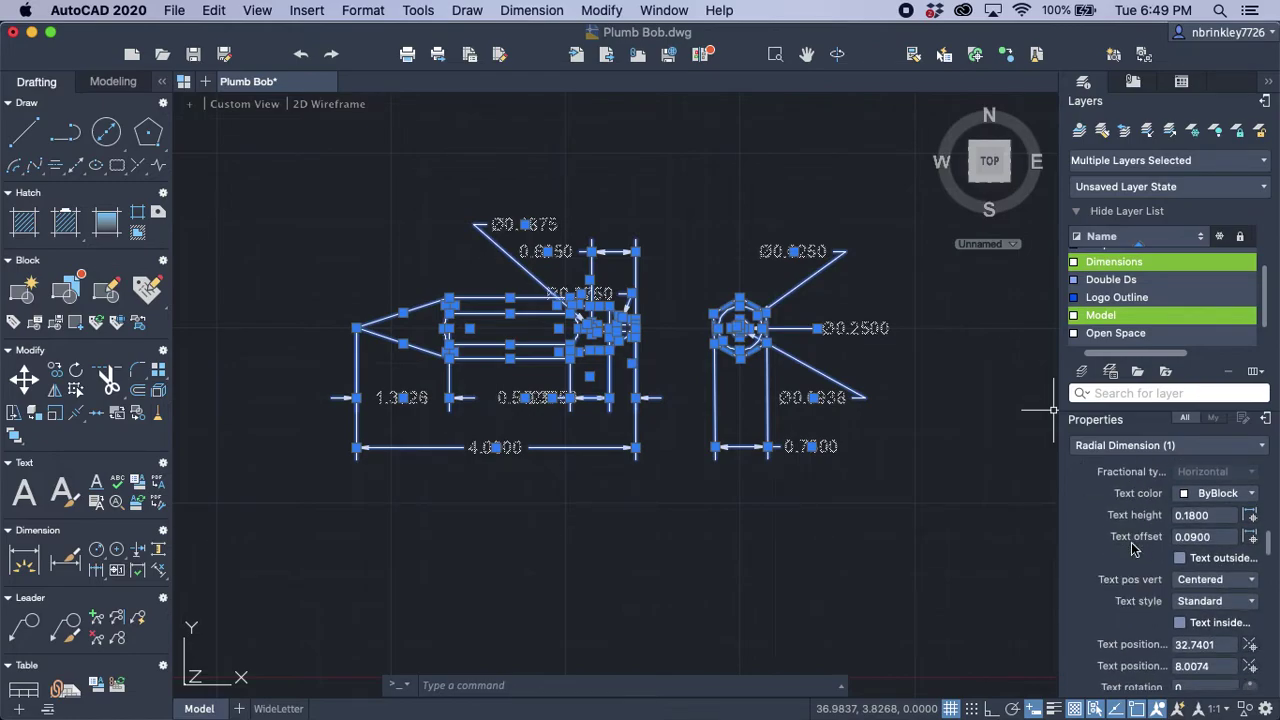
scroll(1133, 548, "down", 12)
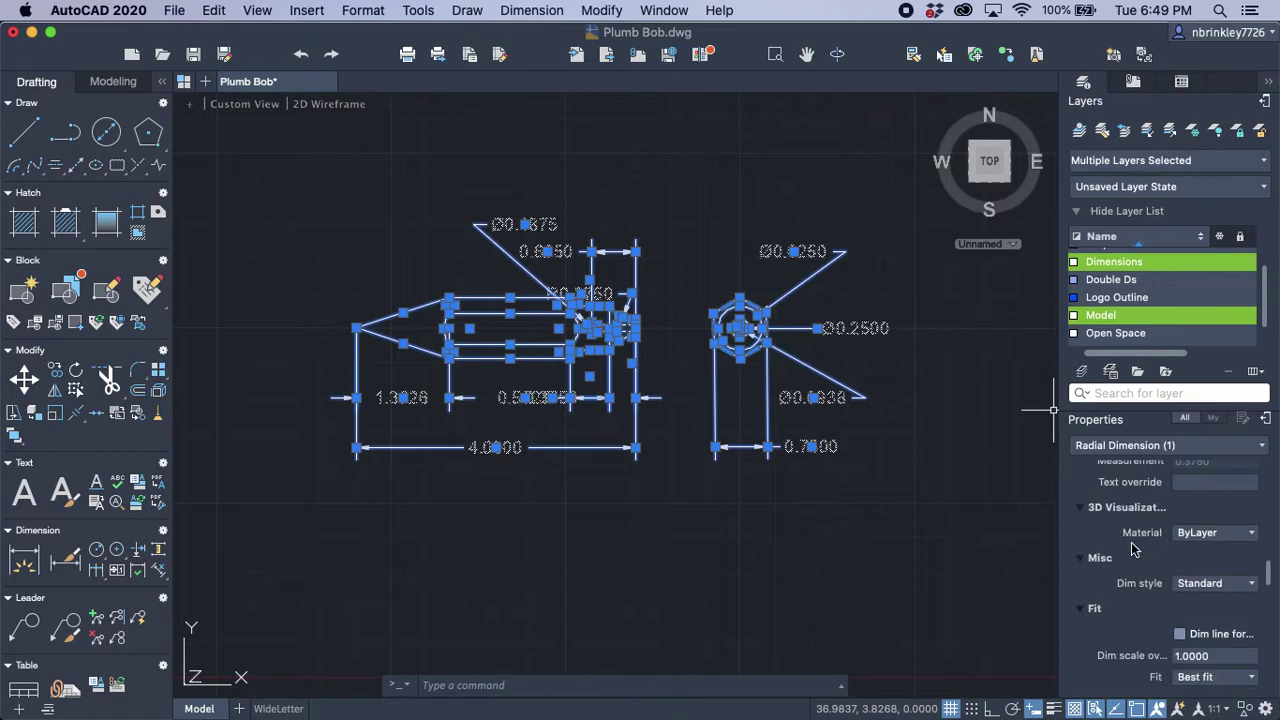
scroll(1133, 548, "down", 1)
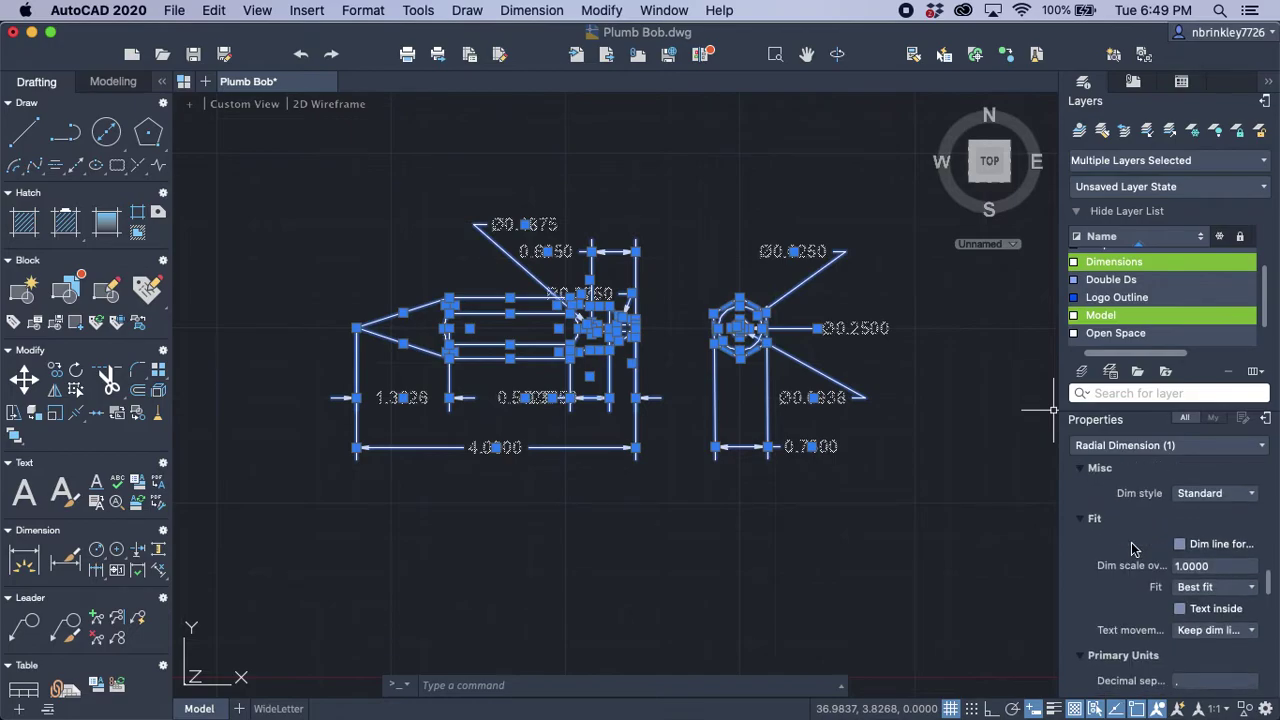
scroll(1133, 548, "down", 3)
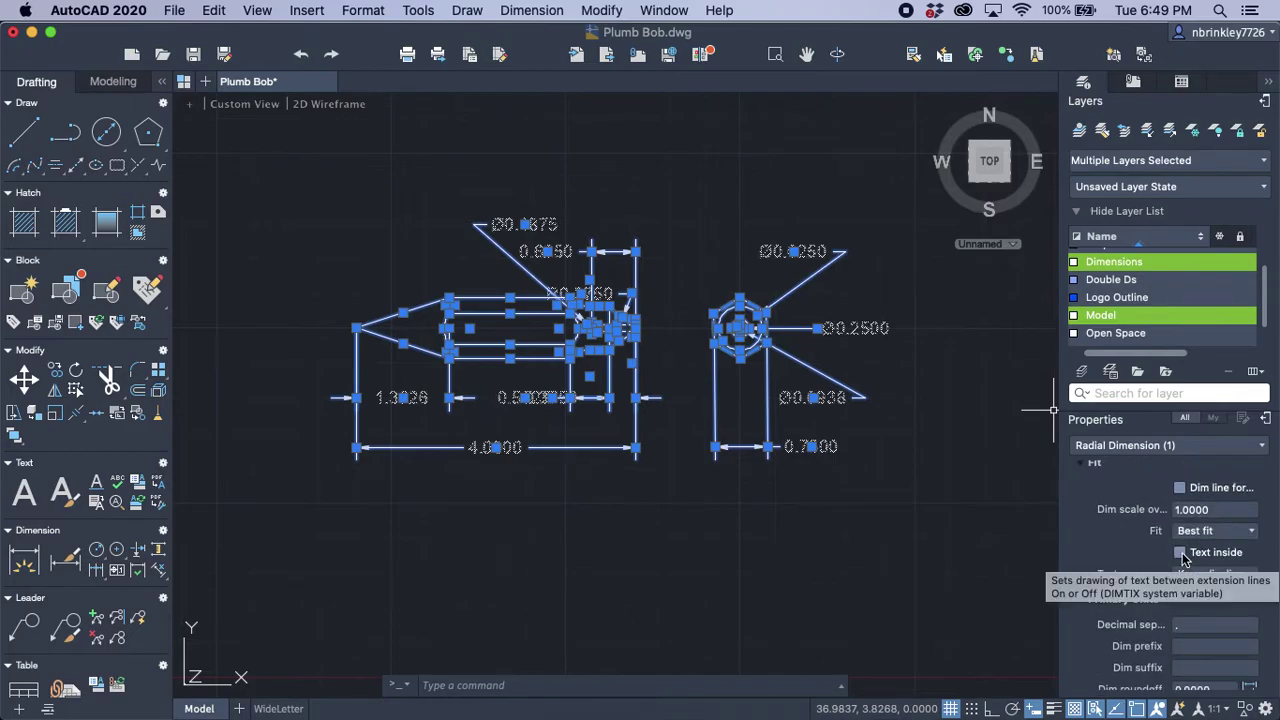
scroll(1124, 543, "up", 1)
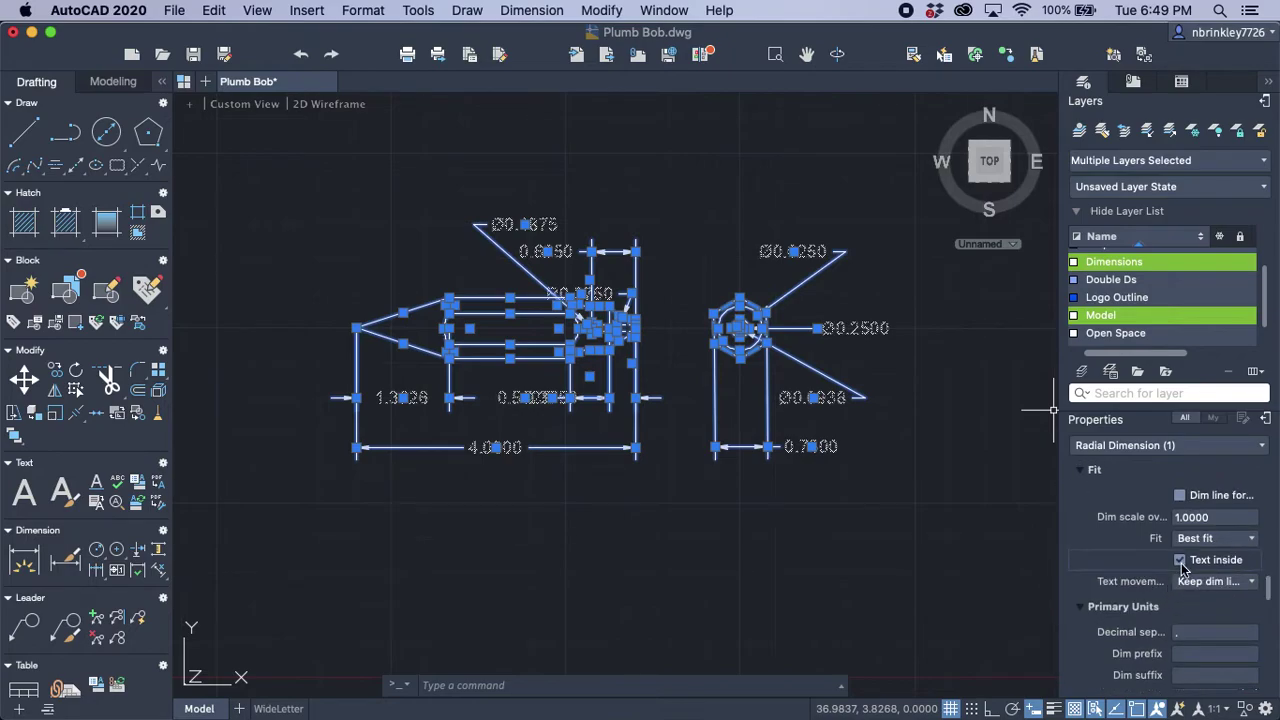
Step: Set the radial dimension's primary units to Fractional
scroll(1127, 522, "down", 3)
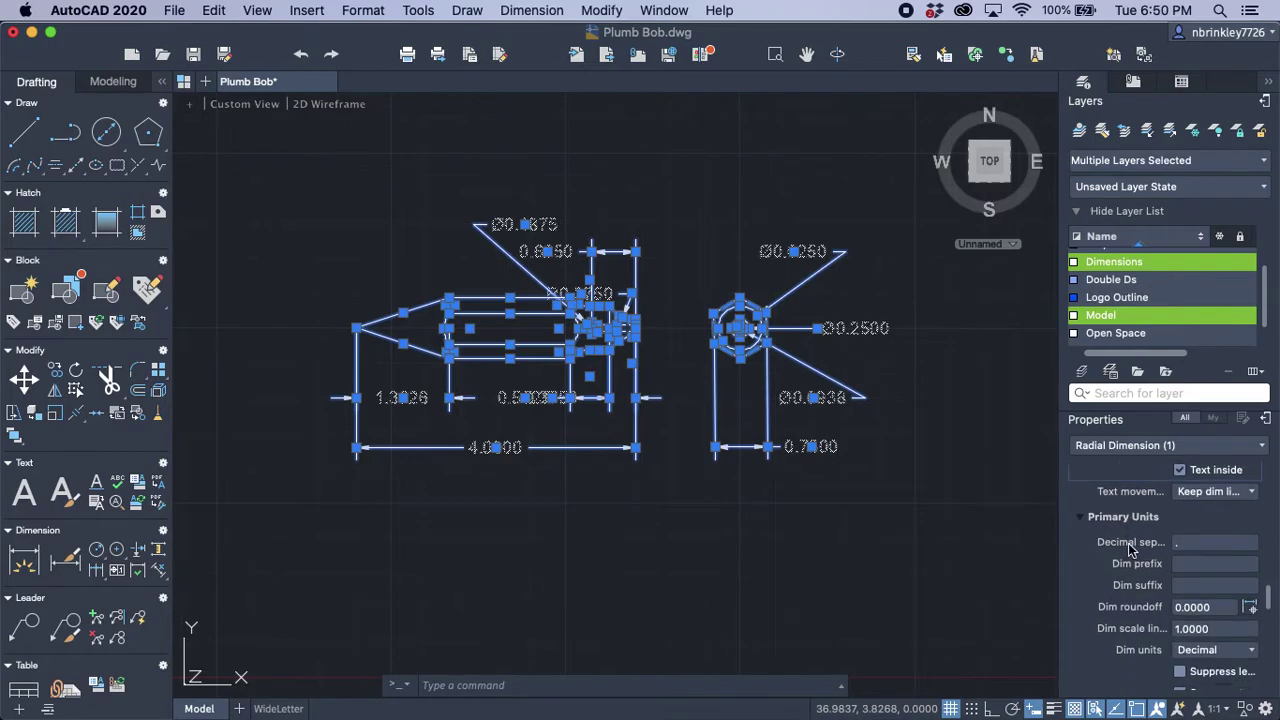
scroll(1120, 548, "down", 2)
left_click(1203, 628)
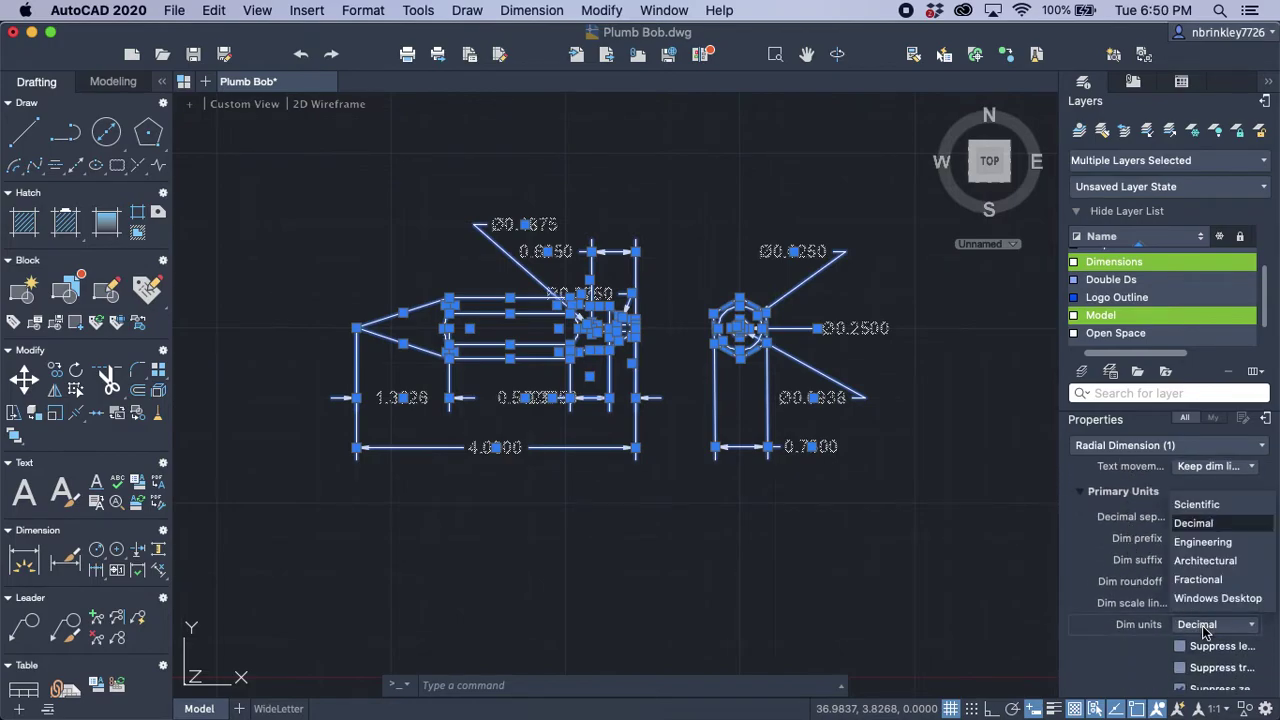
left_click(1210, 579)
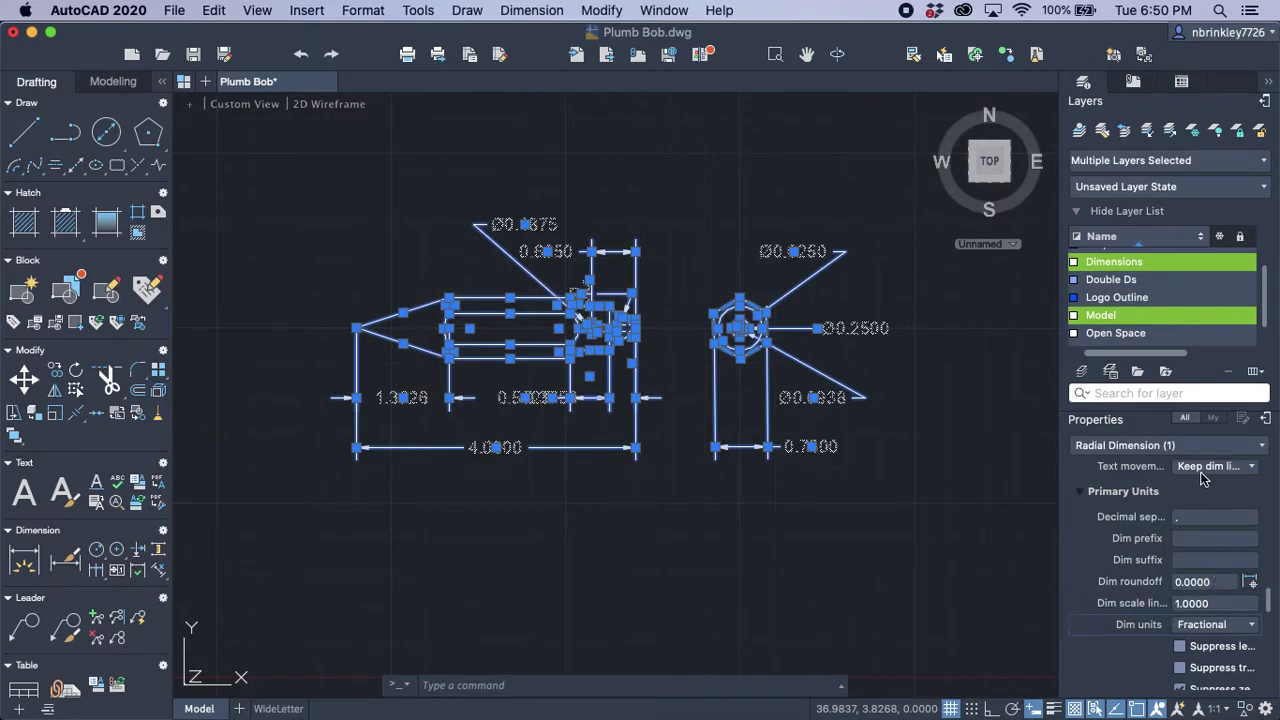
Step: Set the primary units of all the selected diameter dimensions to Fractional
left_click(1182, 446)
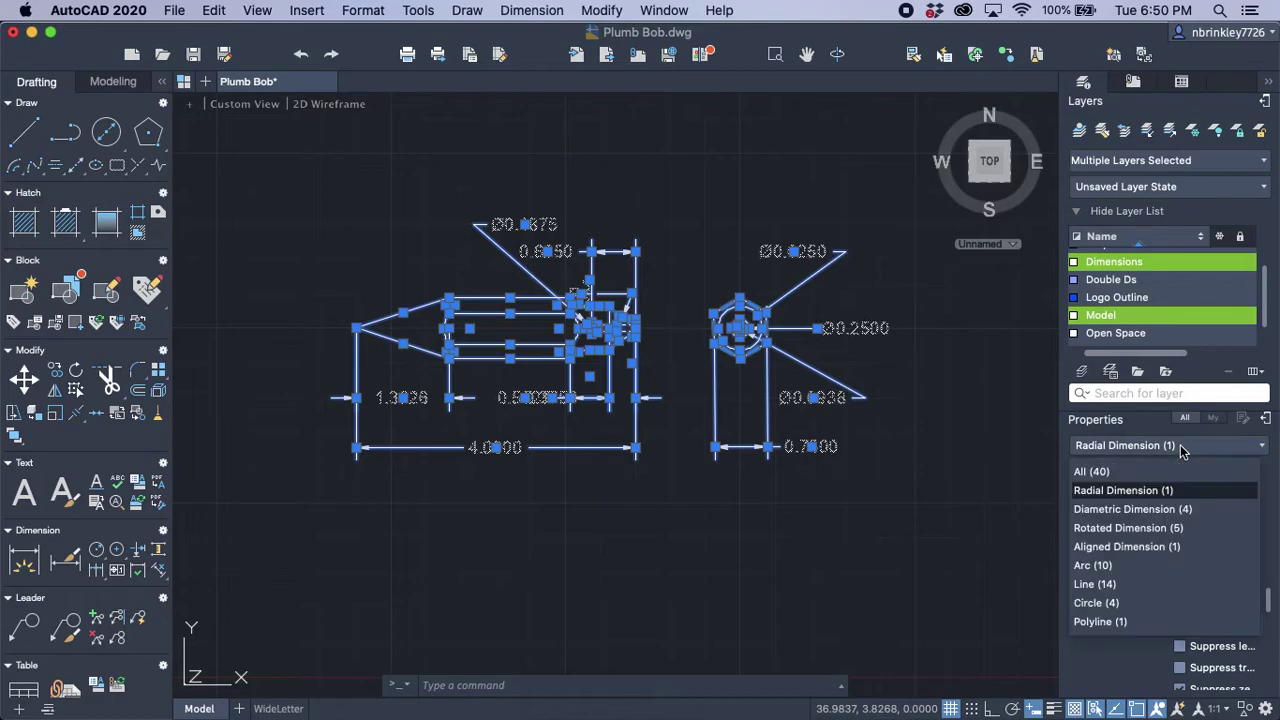
left_click(1158, 511)
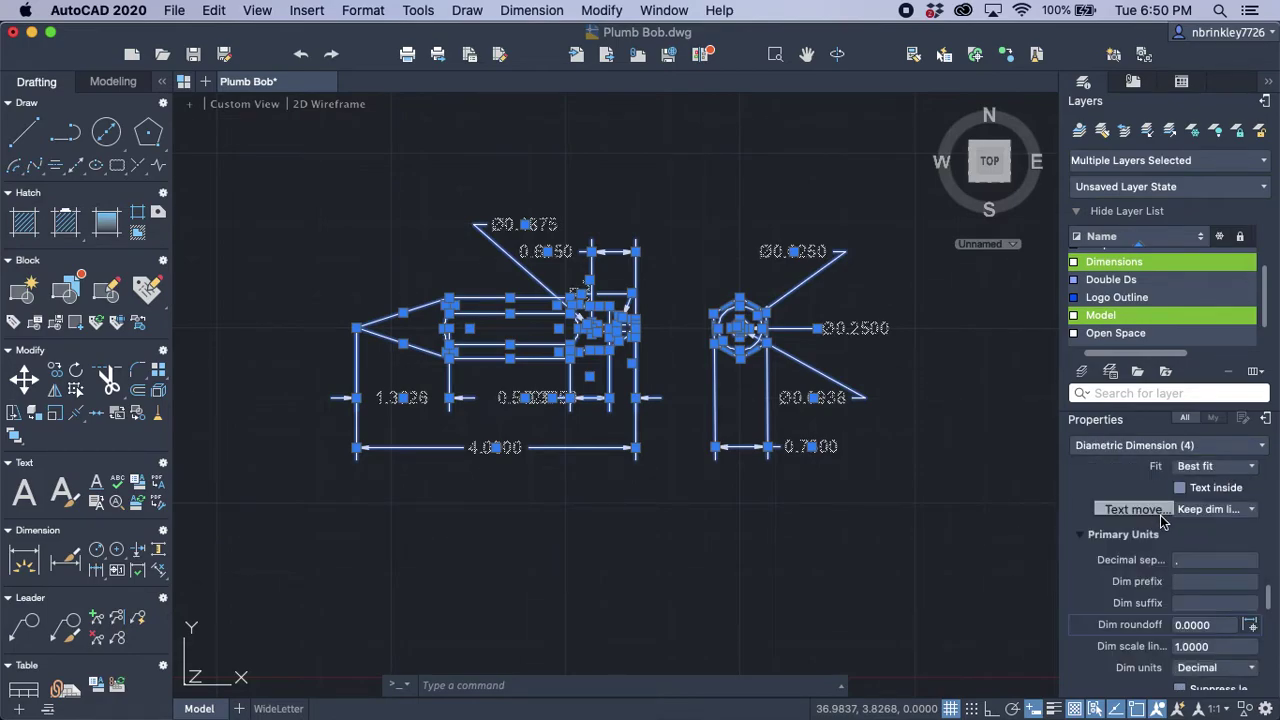
scroll(1122, 481, "down", 10)
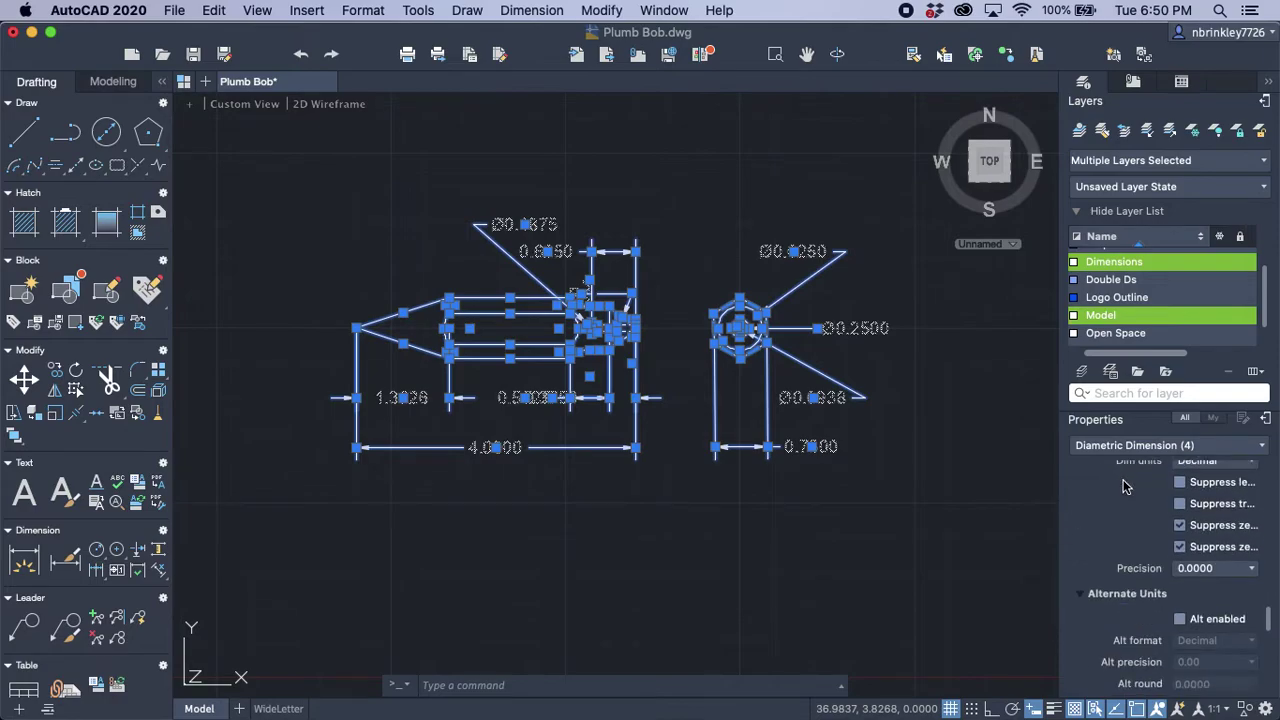
scroll(1122, 487, "down", 6)
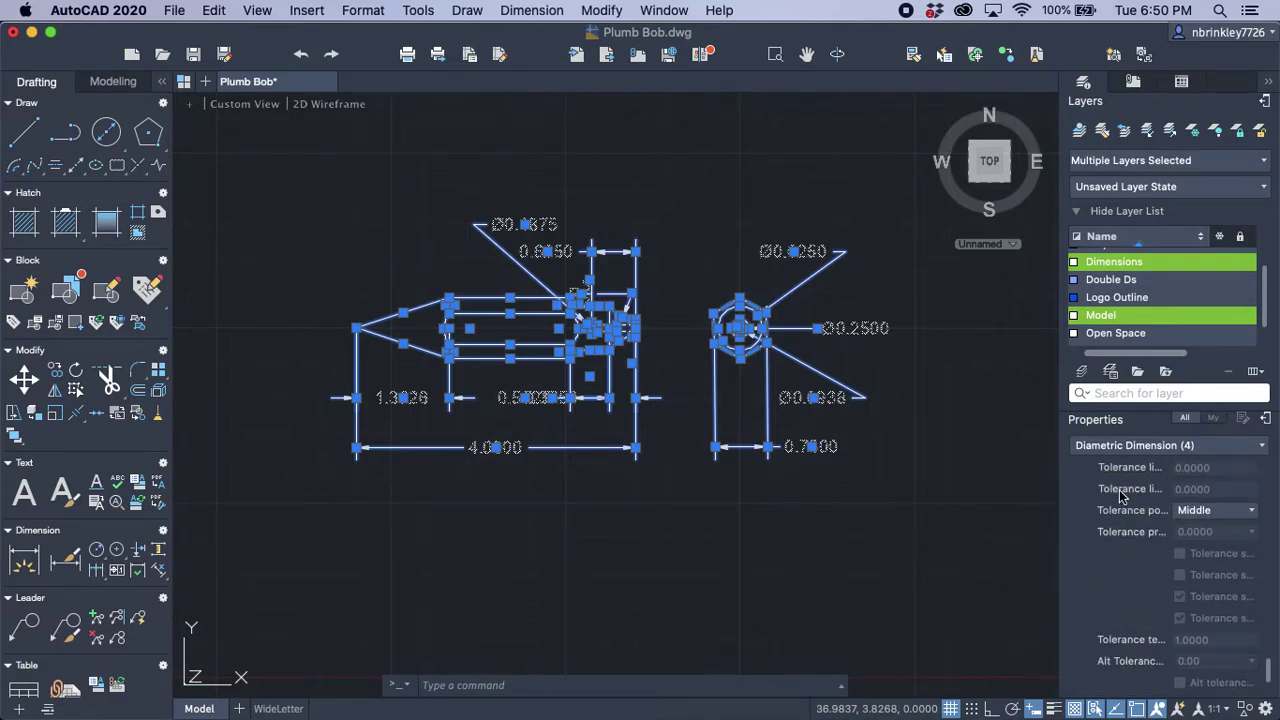
scroll(1122, 497, "up", 8)
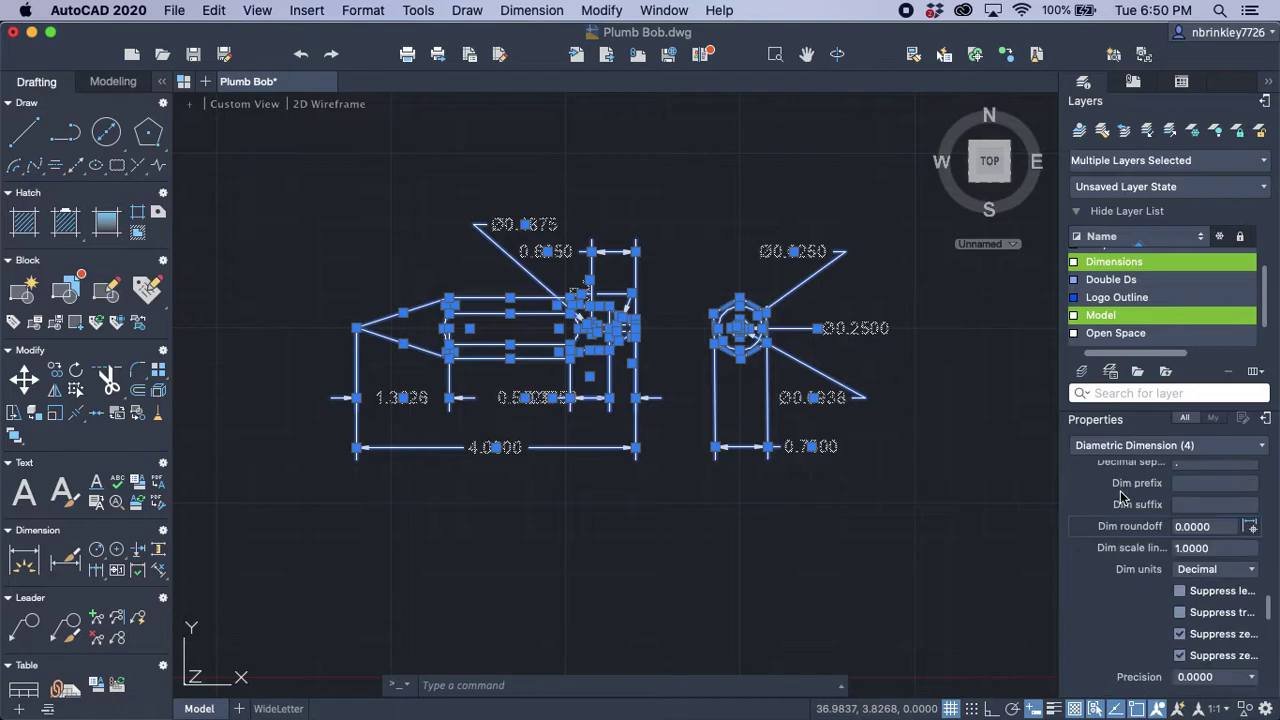
scroll(1122, 497, "down", 1)
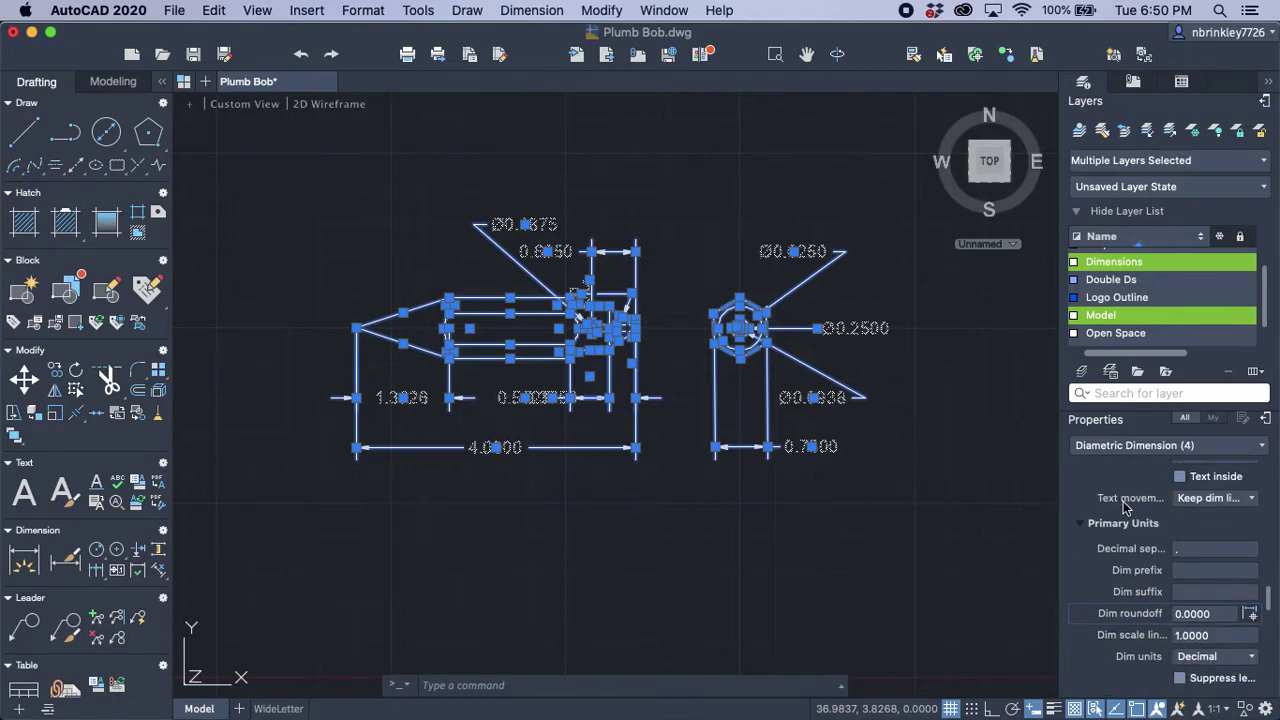
left_click(1217, 658)
left_click(1205, 608)
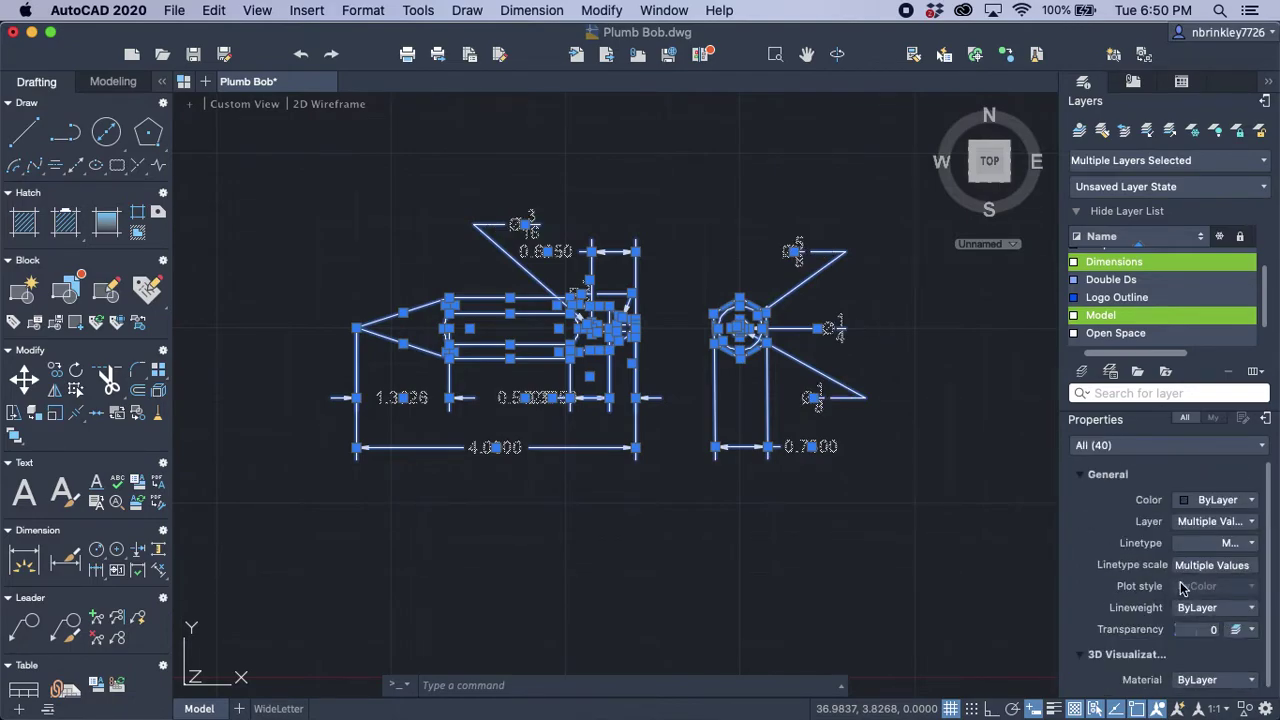
Step: Turn on the Text inside fit option for the selected diameter dimensions
left_click(1155, 450)
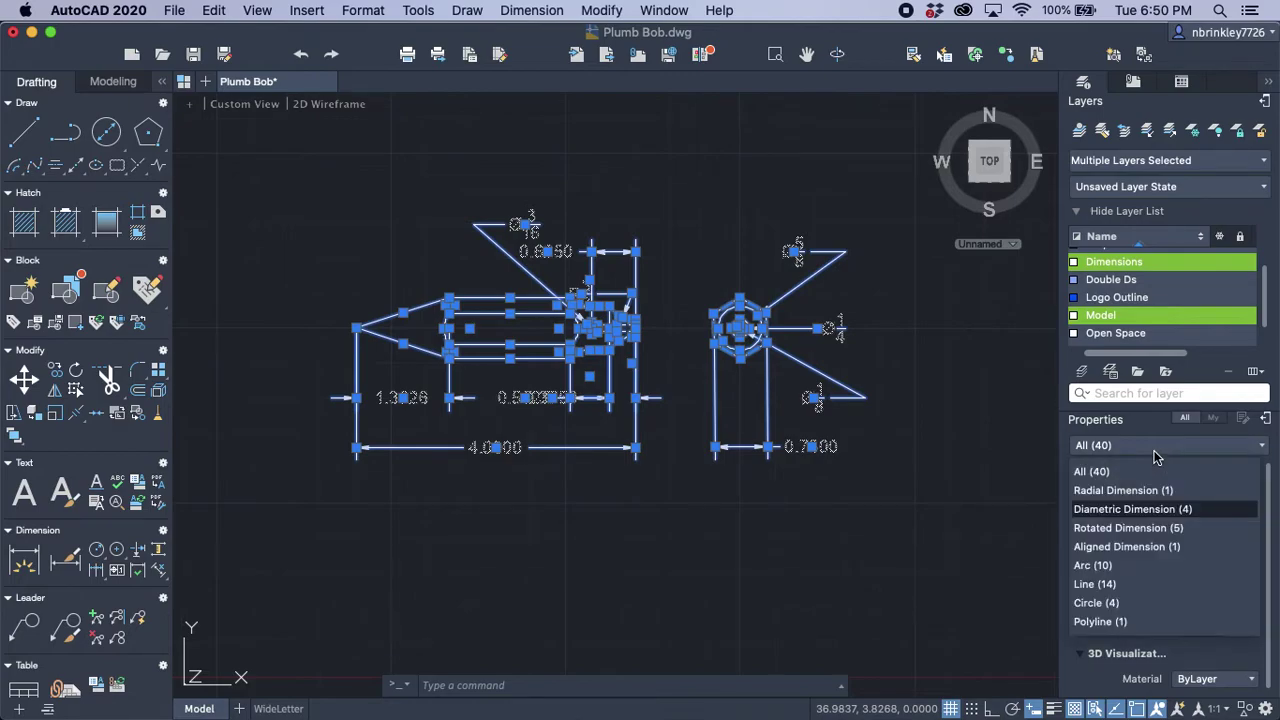
left_click(1155, 512)
scroll(1155, 517, "down", 5)
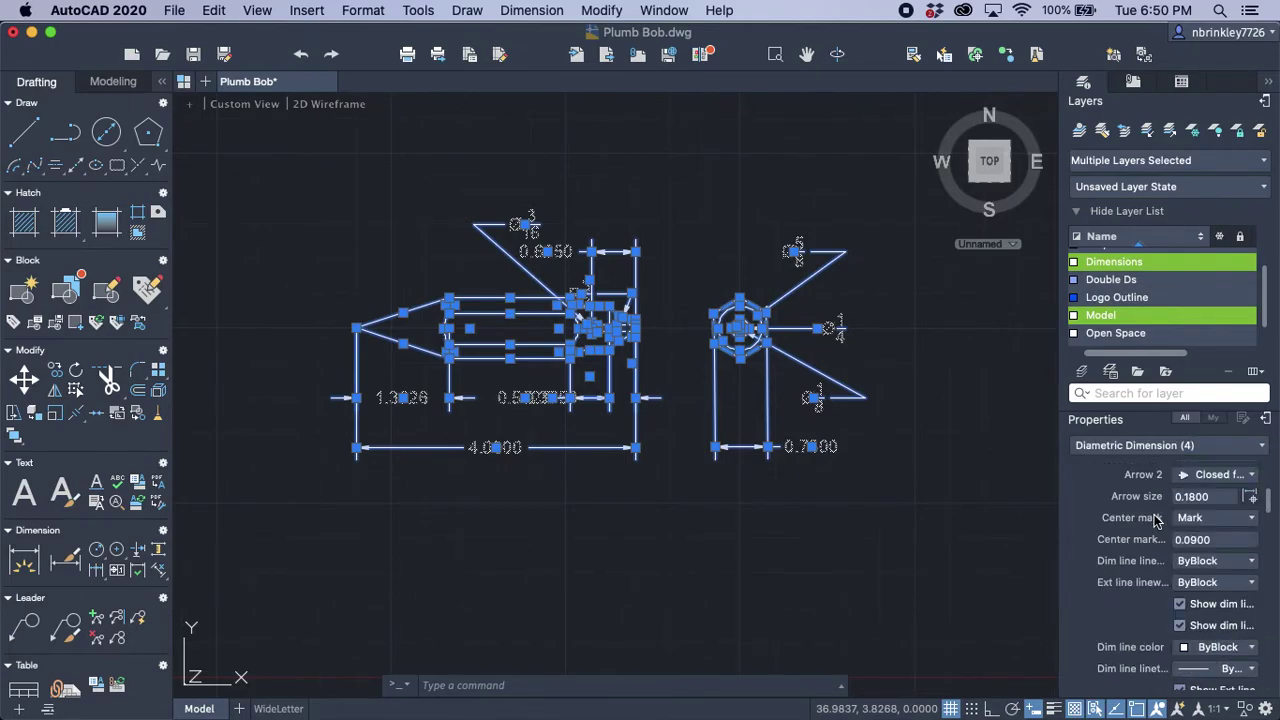
scroll(1155, 519, "down", 10)
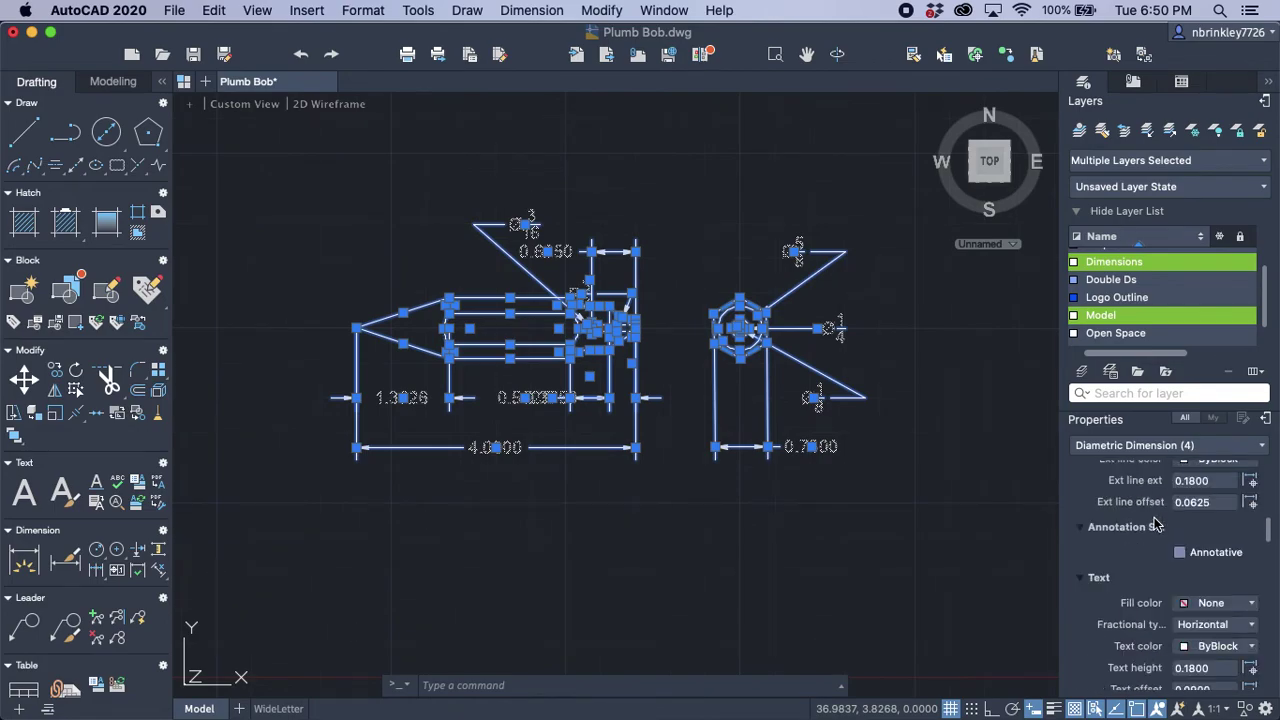
scroll(1155, 524, "down", 10)
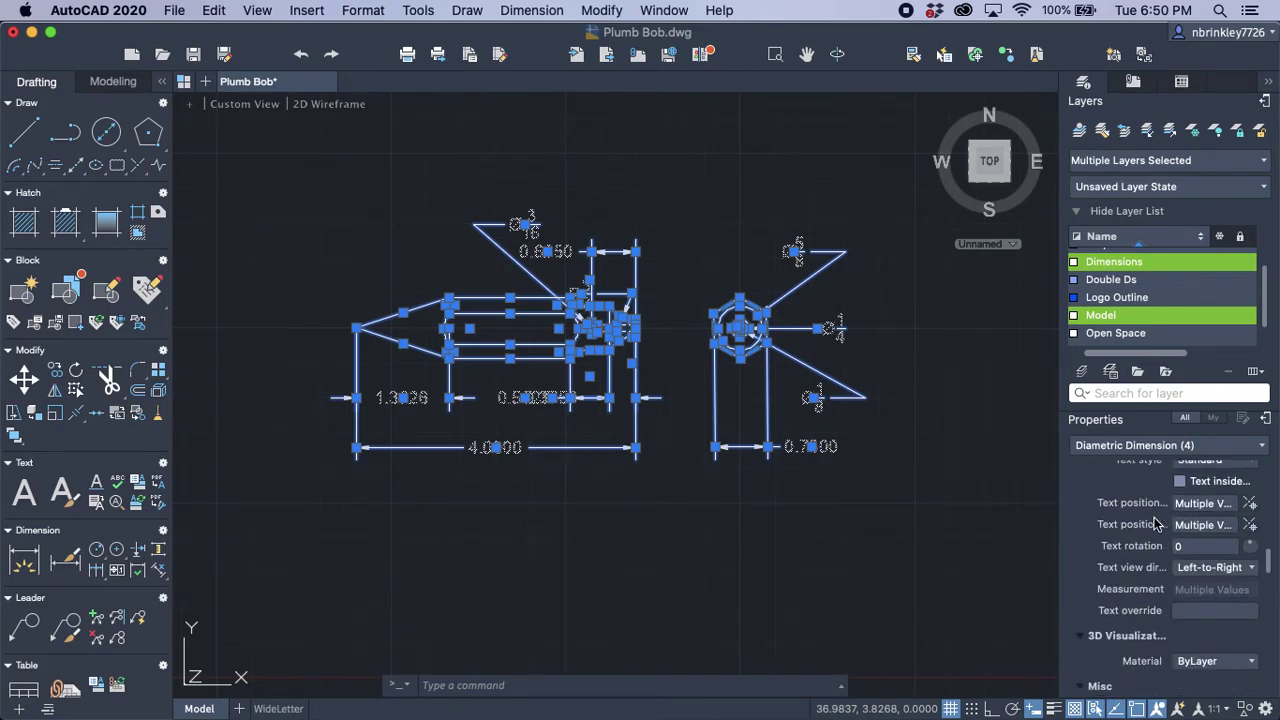
scroll(1155, 527, "down", 5)
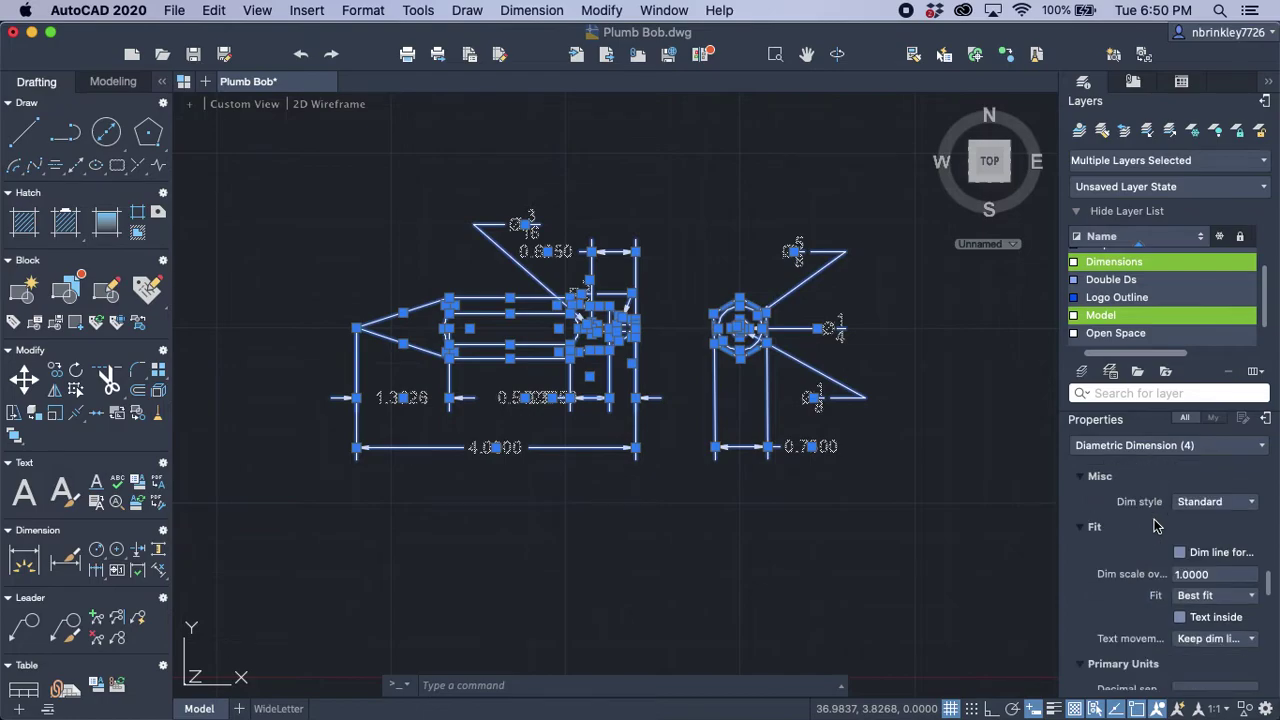
left_click(1160, 445)
left_click(1159, 447)
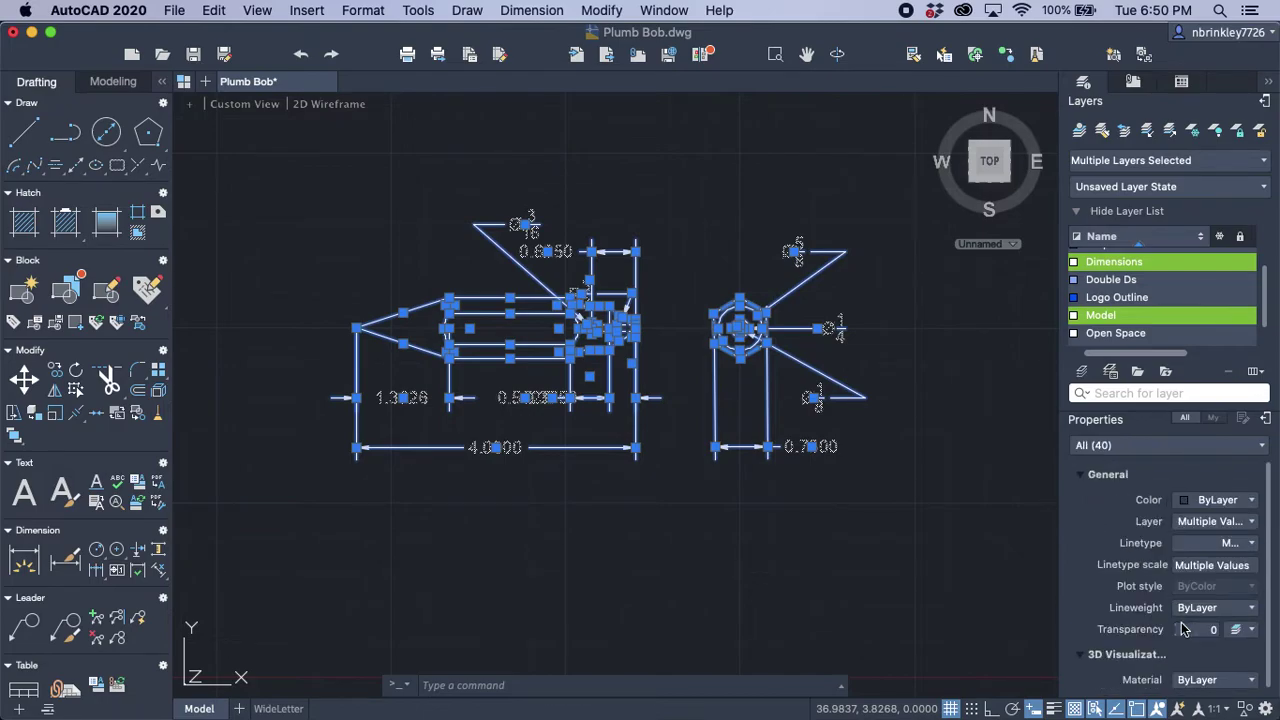
Step: Restrict the property edits to the rotated dimensions in the selection and turn on their Text inside fit option
left_click(1159, 447)
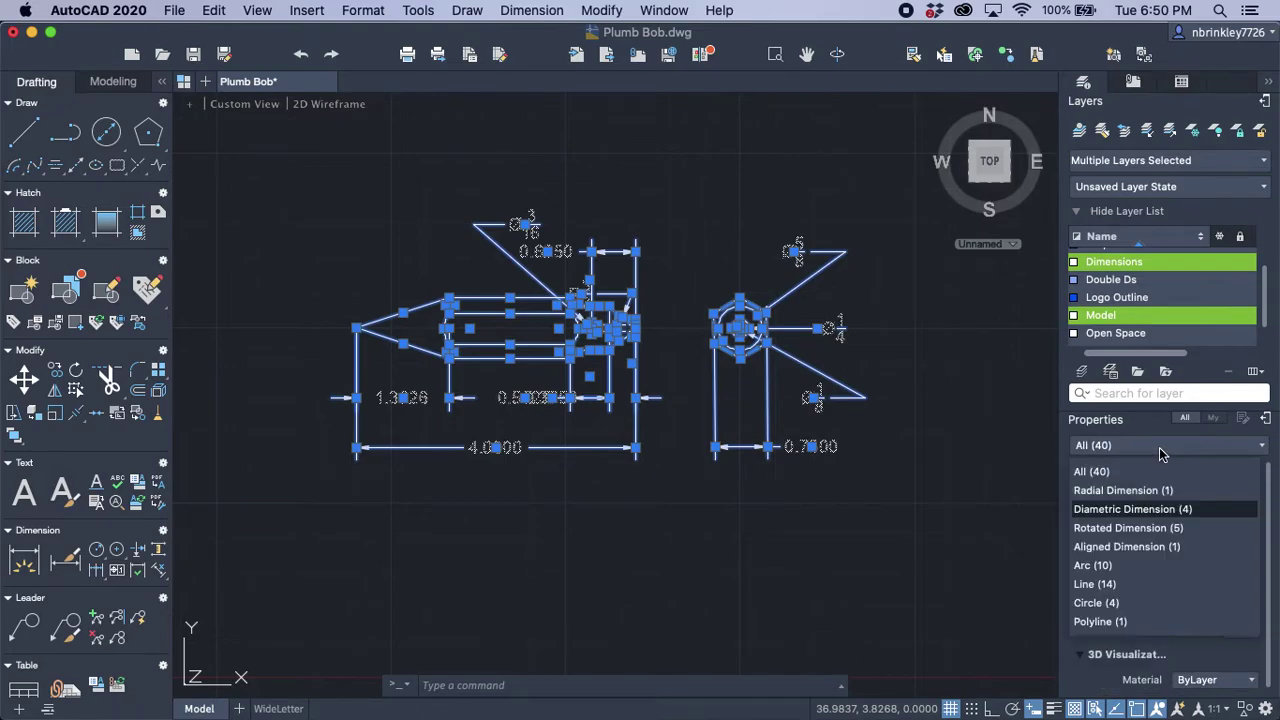
left_click(1150, 530)
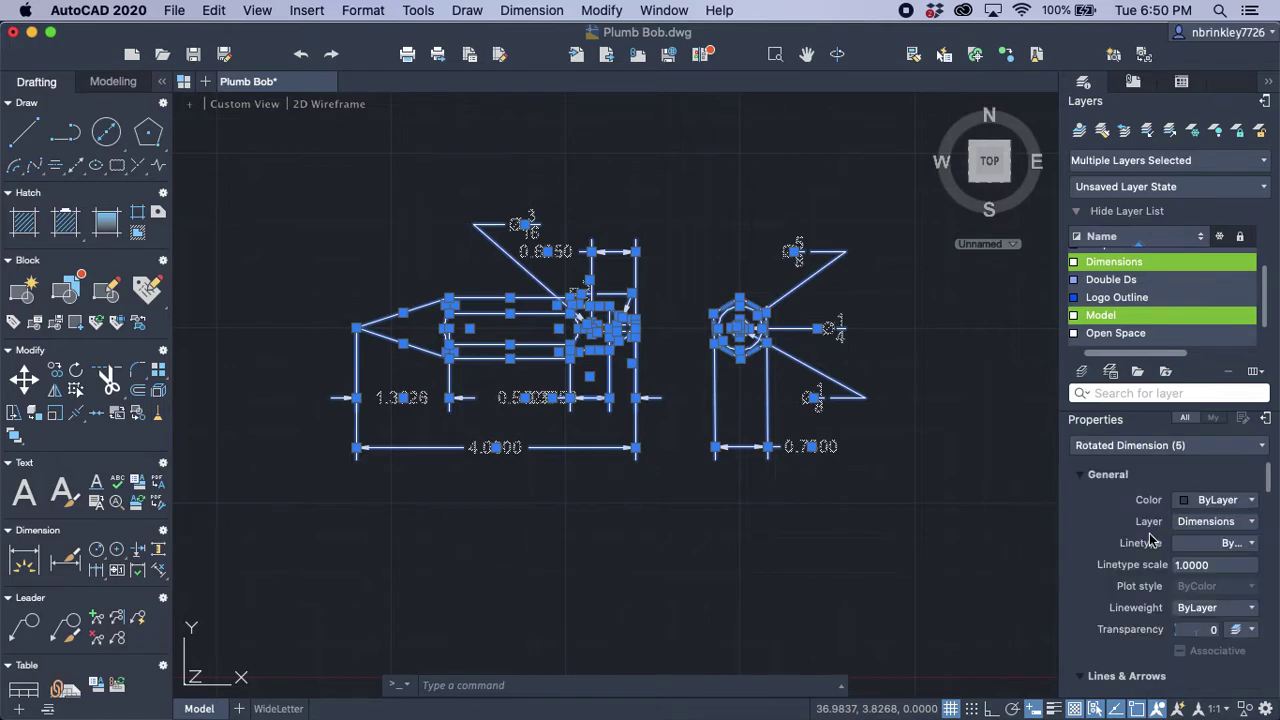
scroll(1119, 525, "down", 10)
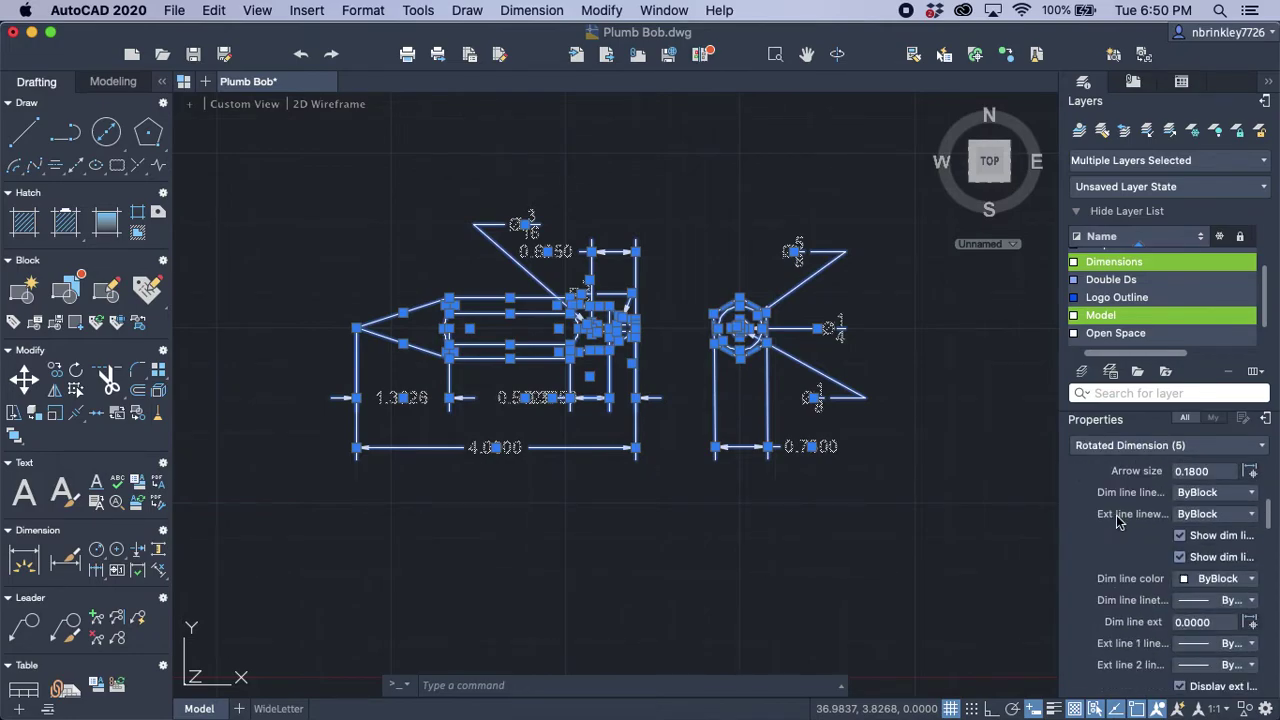
scroll(1119, 520, "down", 5)
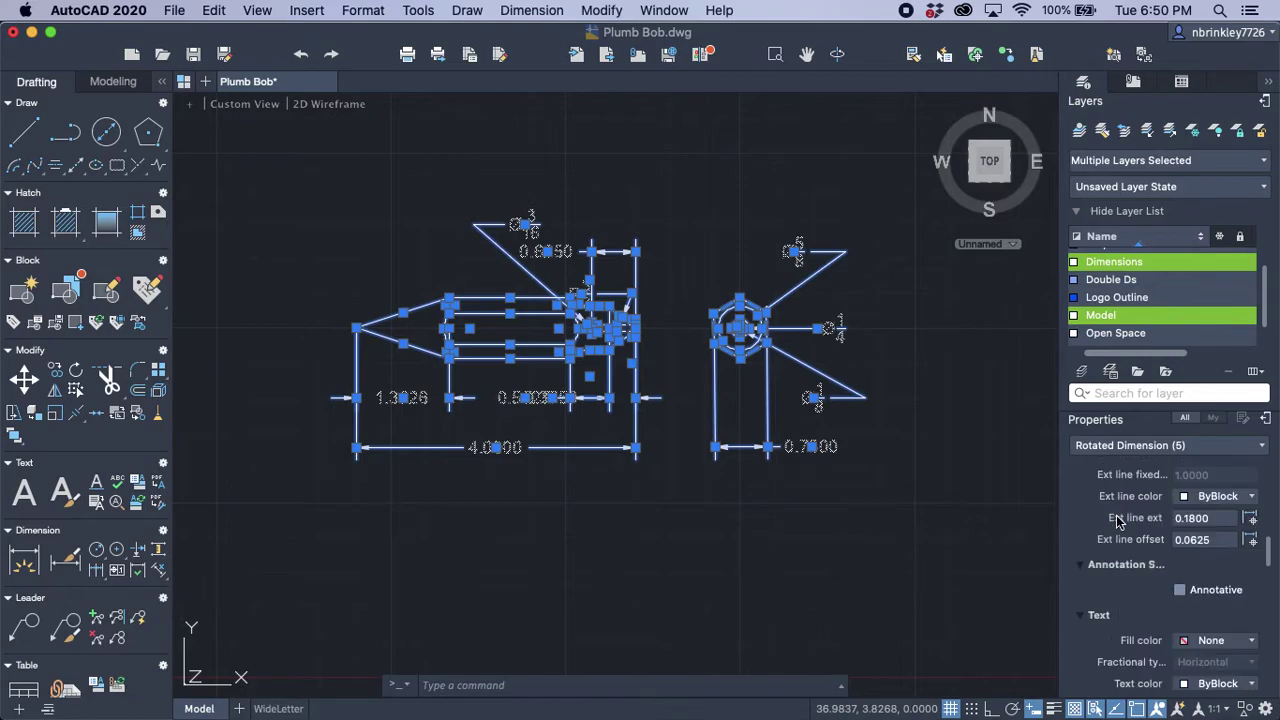
scroll(1119, 521, "up", 1)
scroll(1119, 521, "down", 5)
scroll(1118, 520, "down", 6)
scroll(1118, 520, "down", 5)
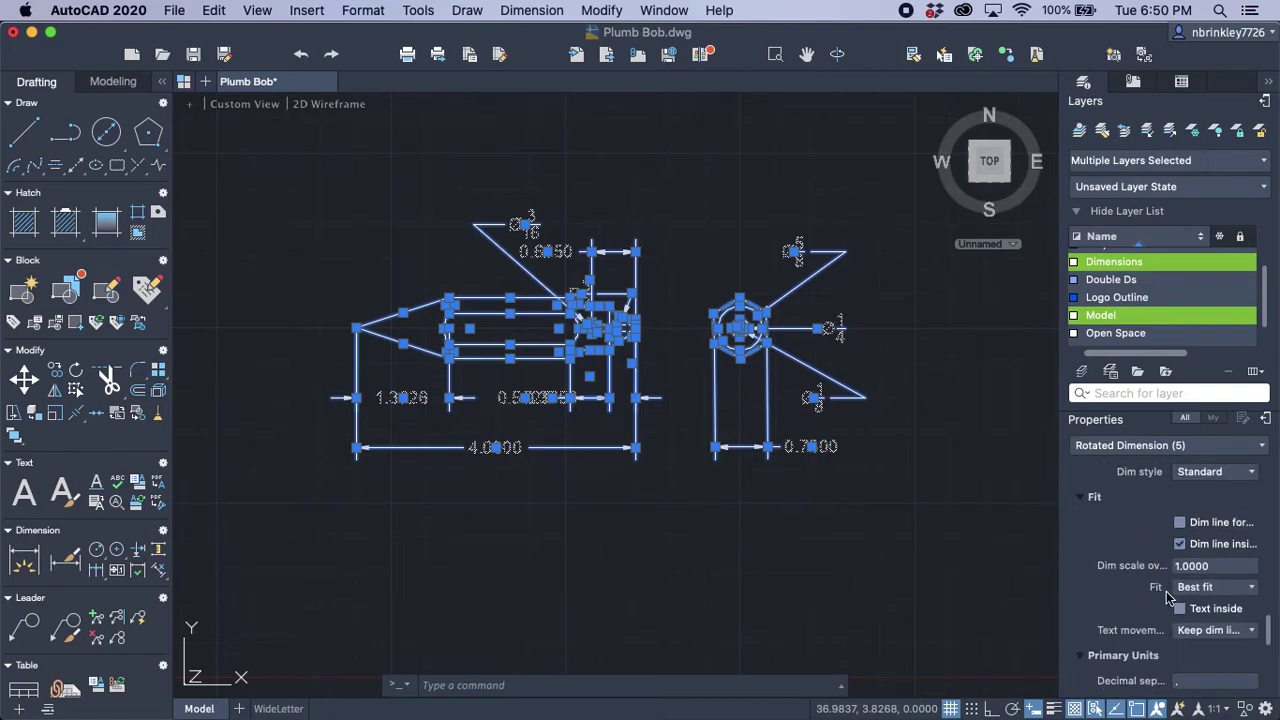
left_click(1181, 610)
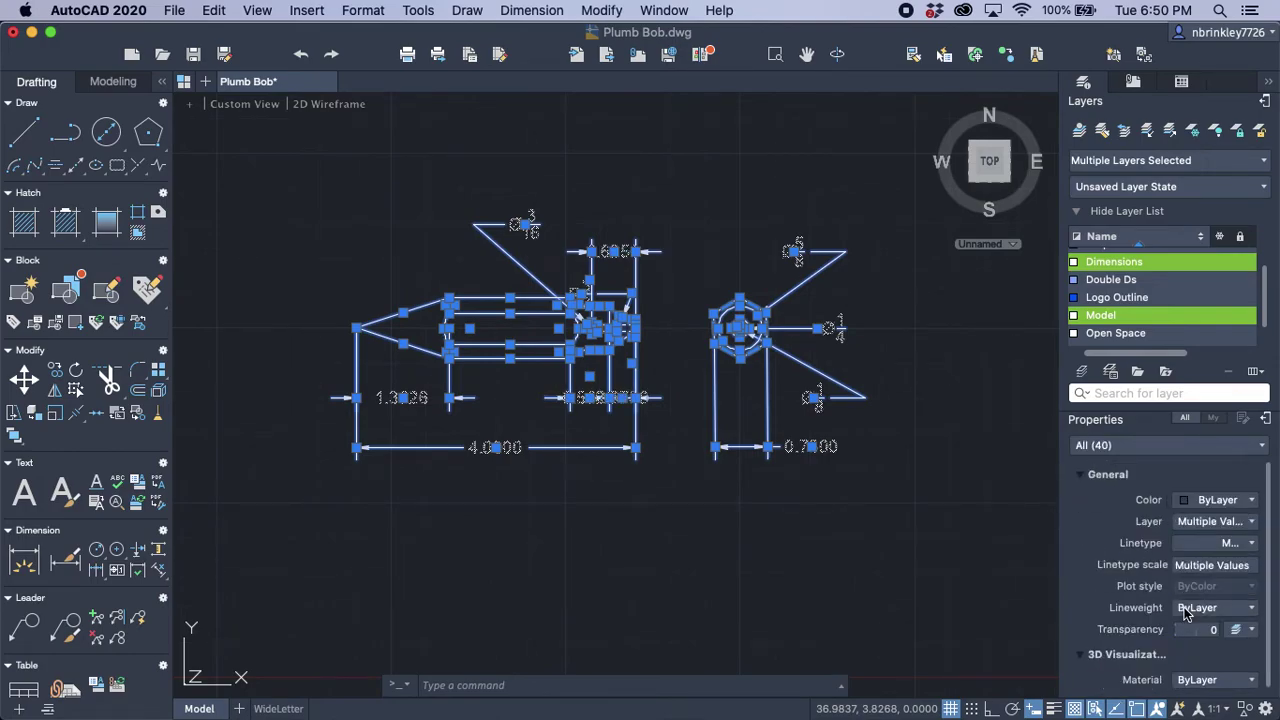
Step: Set the primary units of all the selected rotated dimensions to Fractional
left_click(1149, 455)
left_click(1127, 530)
scroll(1127, 538, "down", 15)
scroll(1127, 538, "down", 10)
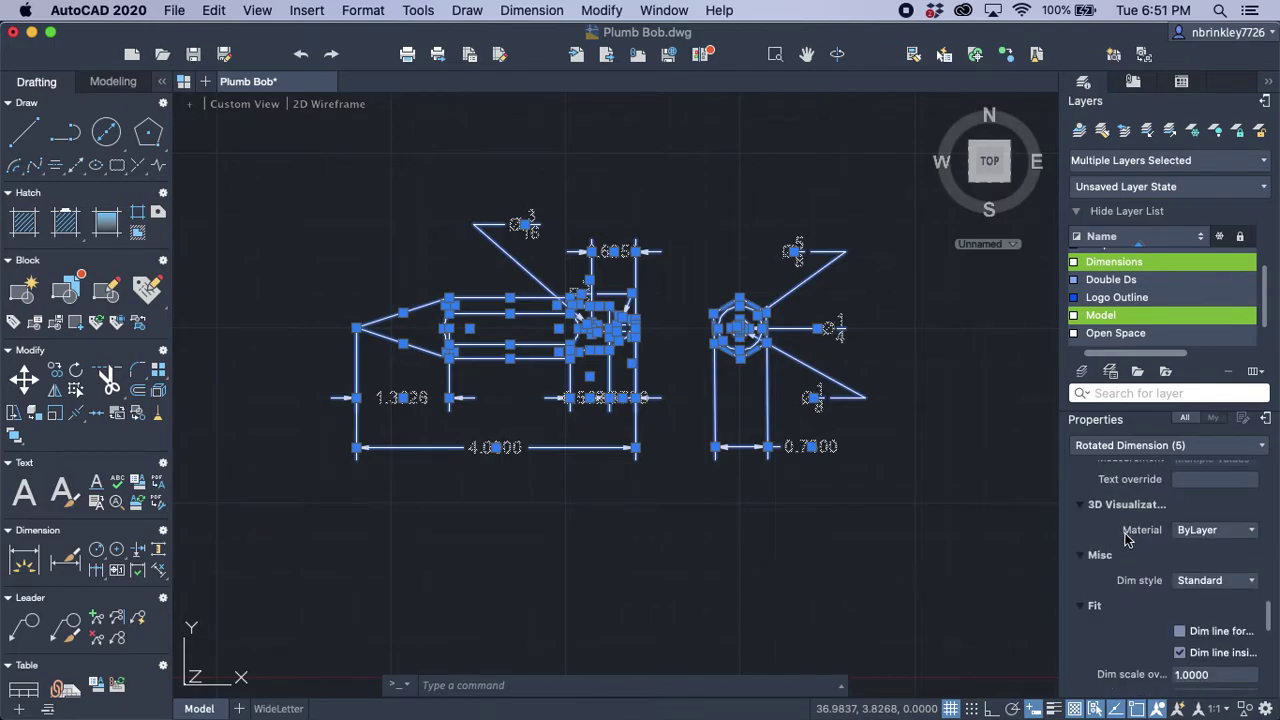
scroll(1127, 538, "down", 5)
scroll(1200, 595, "down", 5)
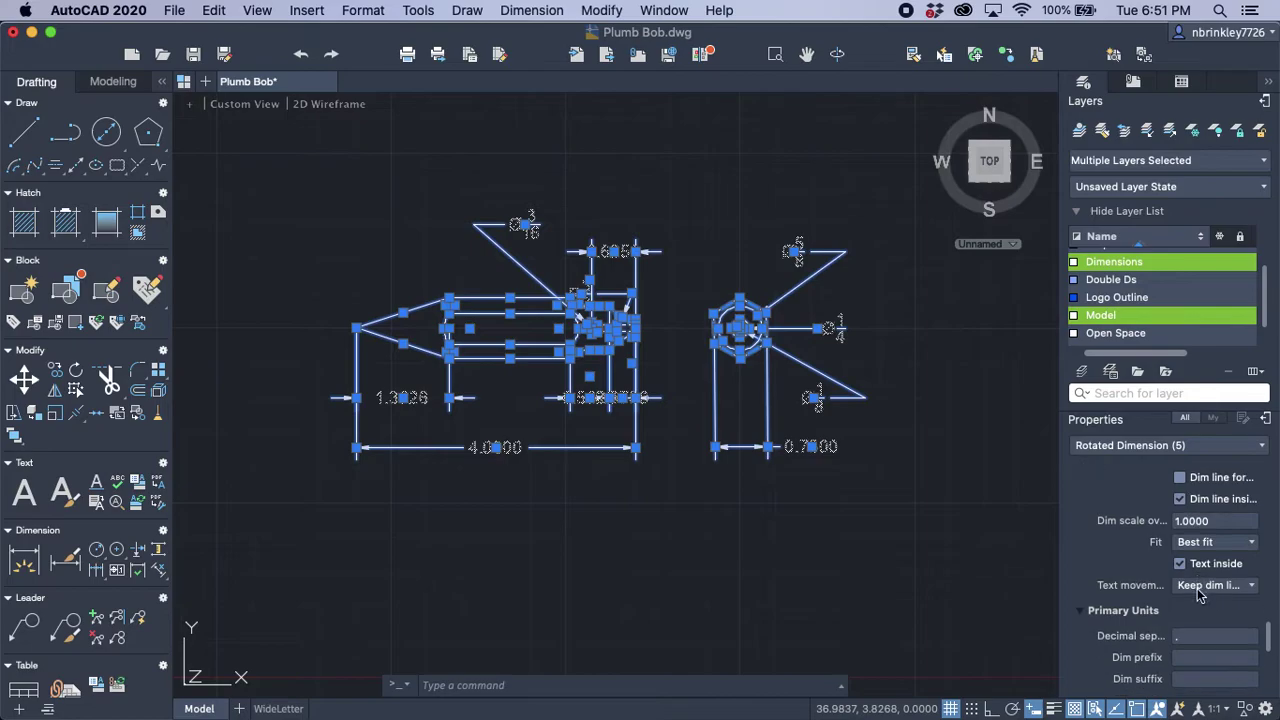
left_click(1205, 567)
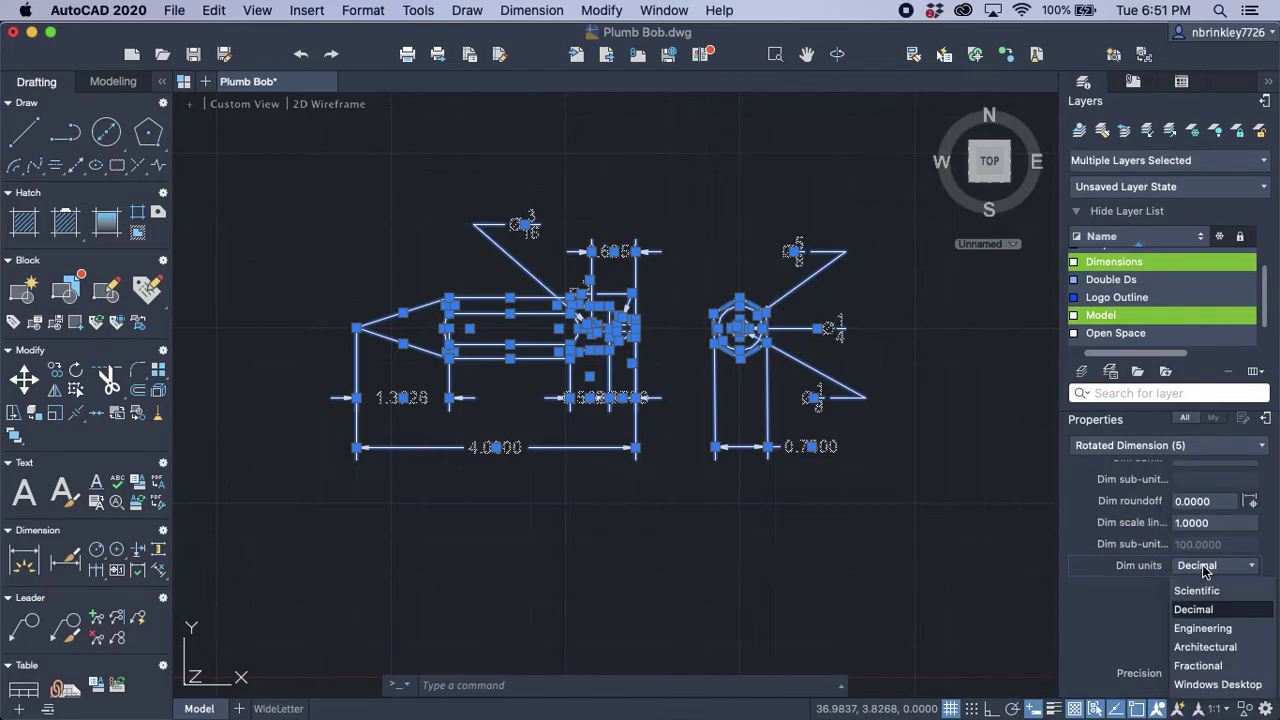
left_click(1203, 660)
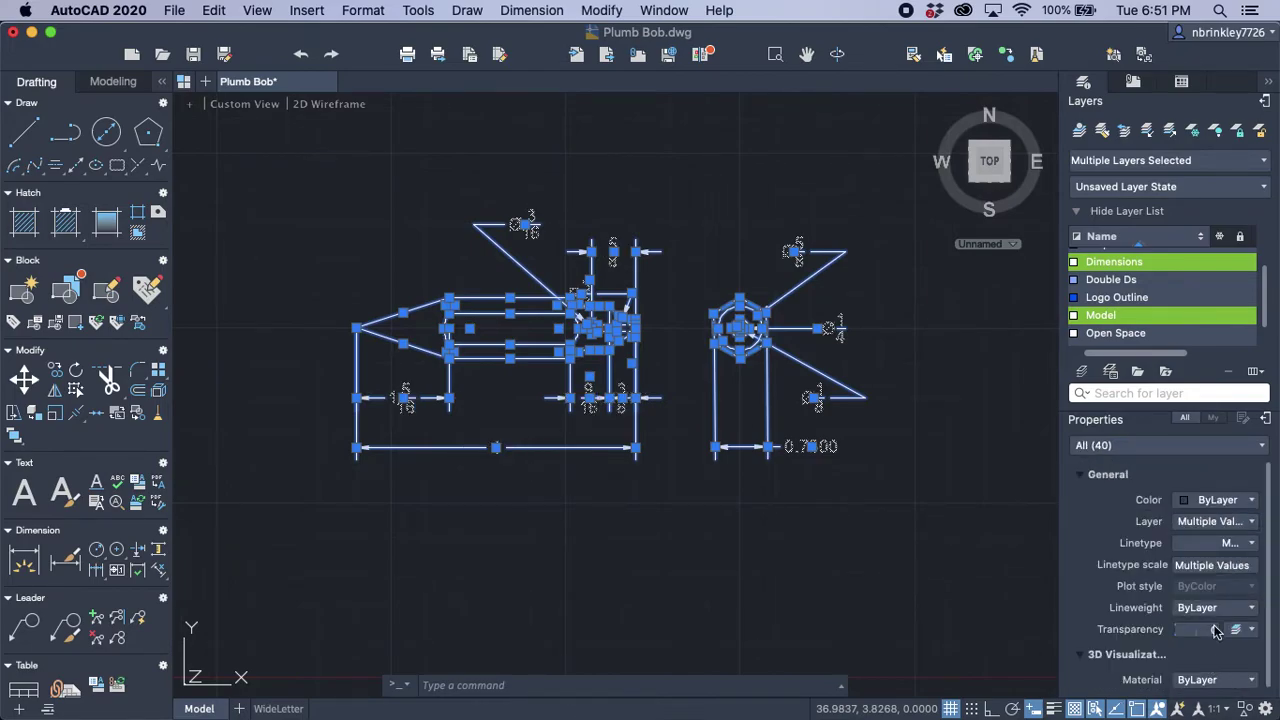
Step: Restrict the property edits to the aligned dimension under the end view and set its primary units to Fractional
left_click(1149, 450)
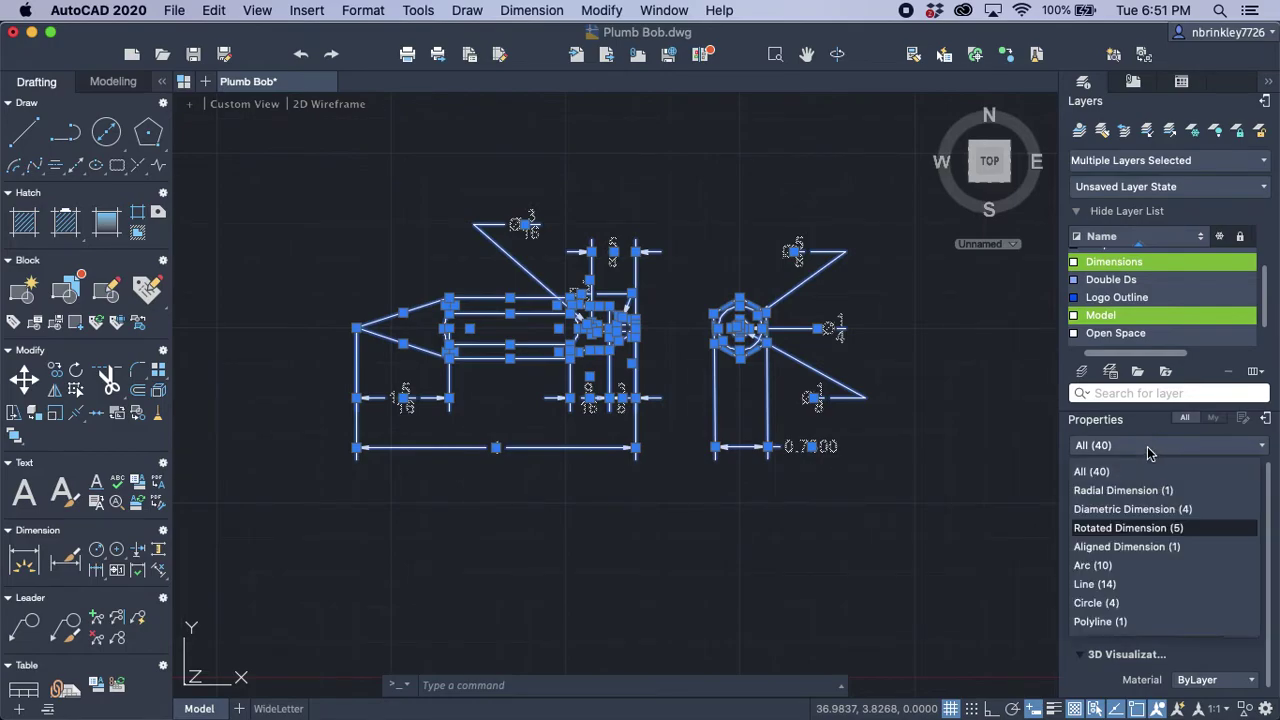
left_click(1128, 547)
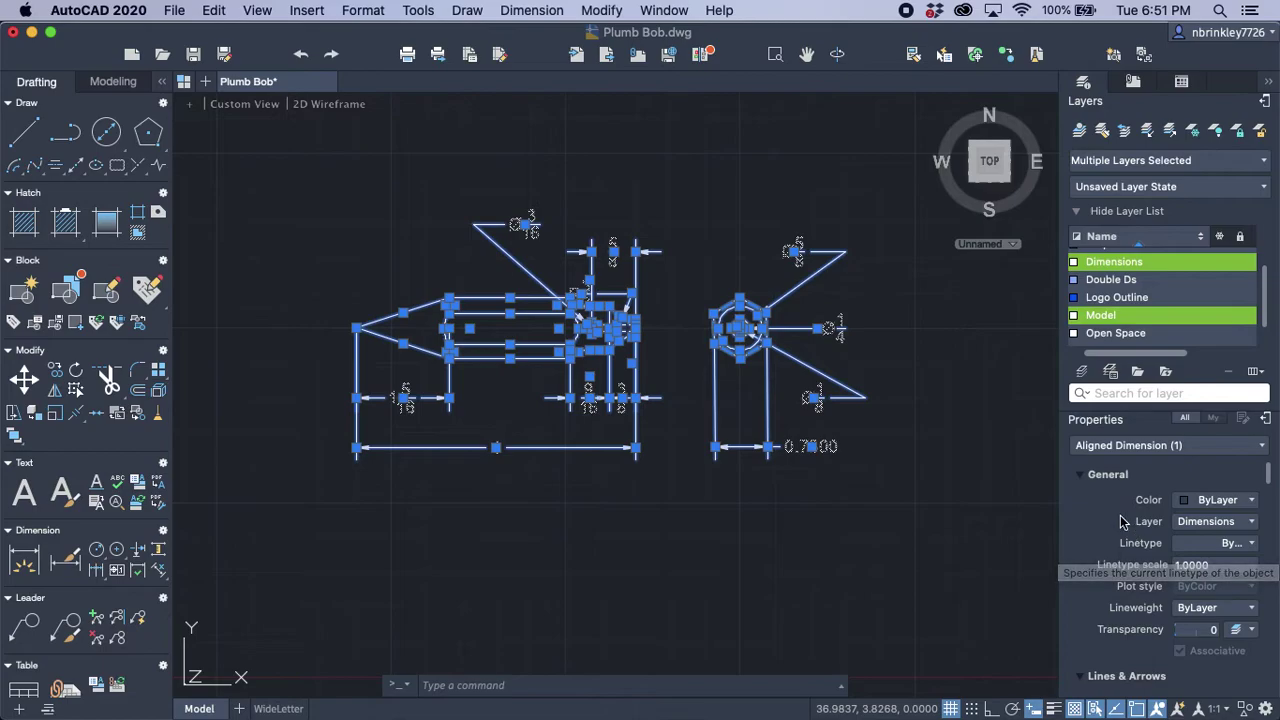
scroll(1150, 560, "down", 10)
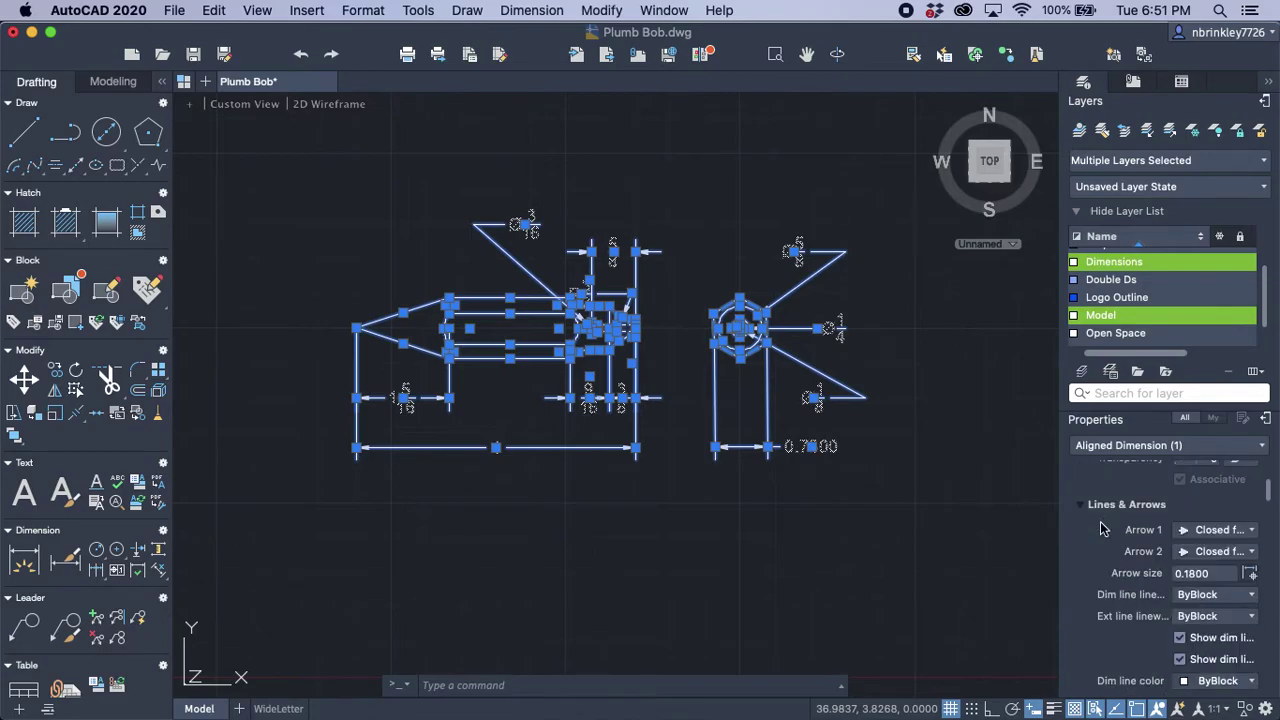
scroll(1102, 528, "down", 10)
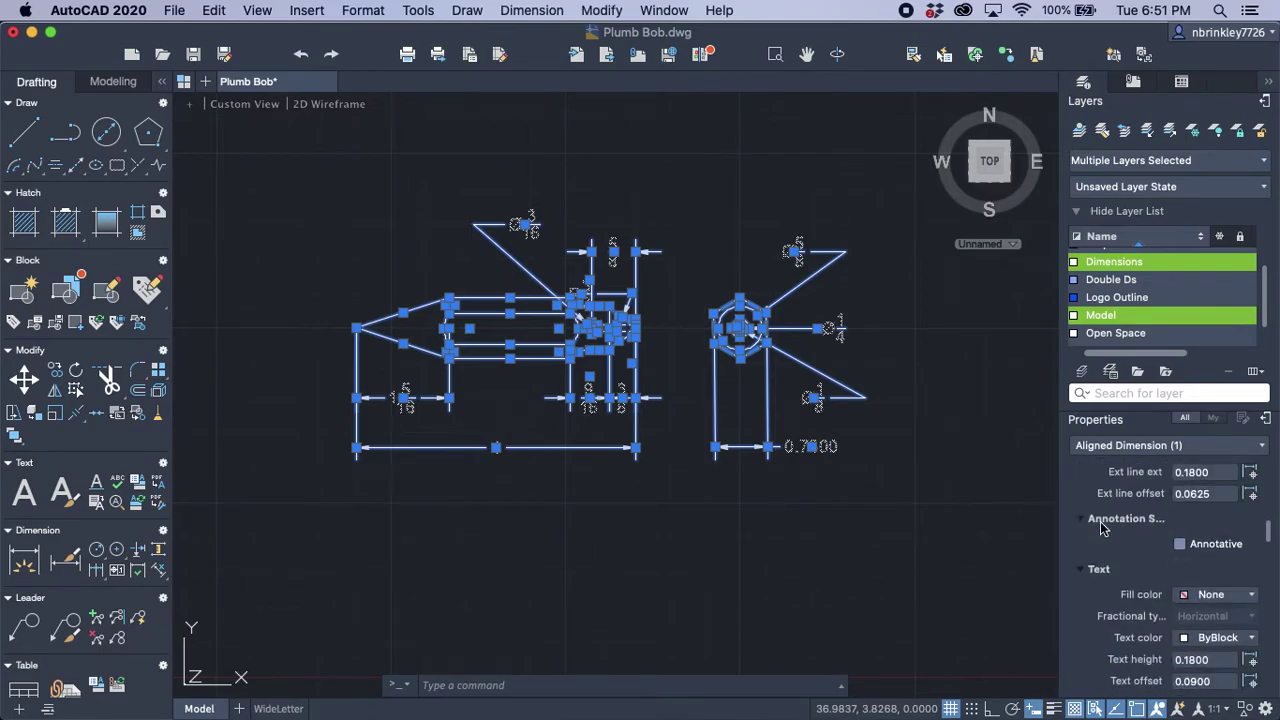
scroll(1102, 528, "down", 5)
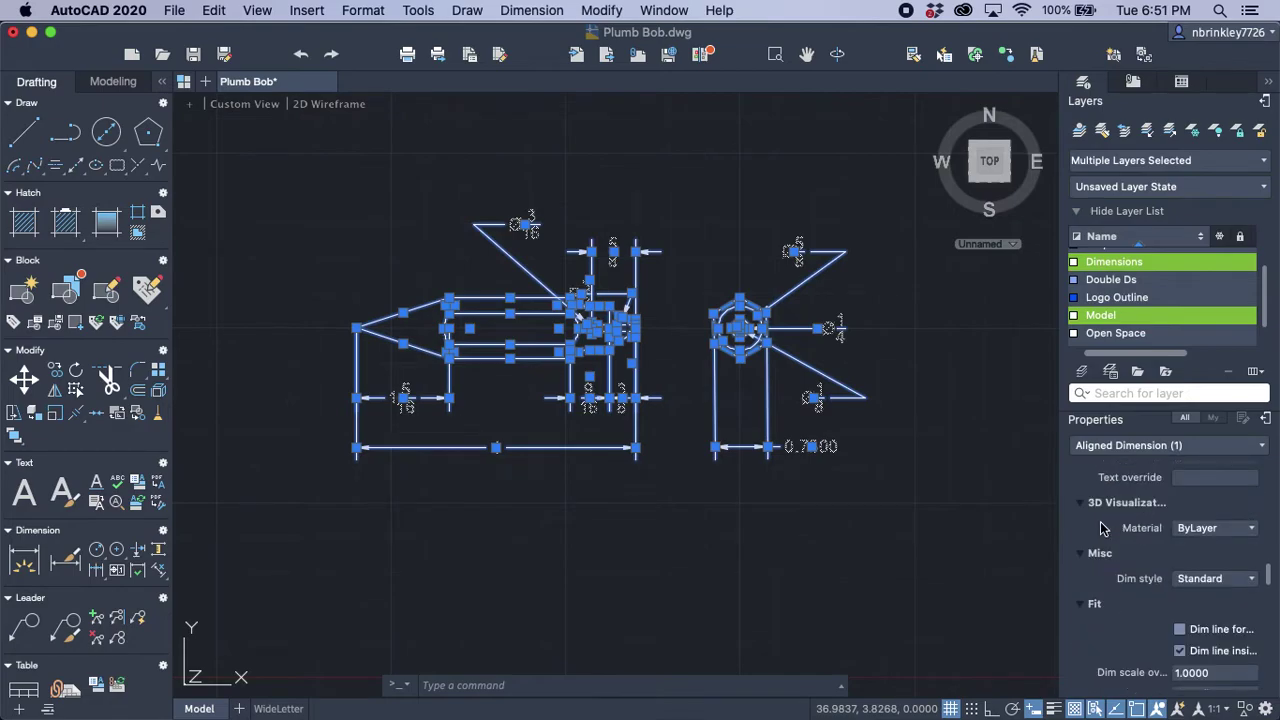
scroll(1102, 528, "down", 10)
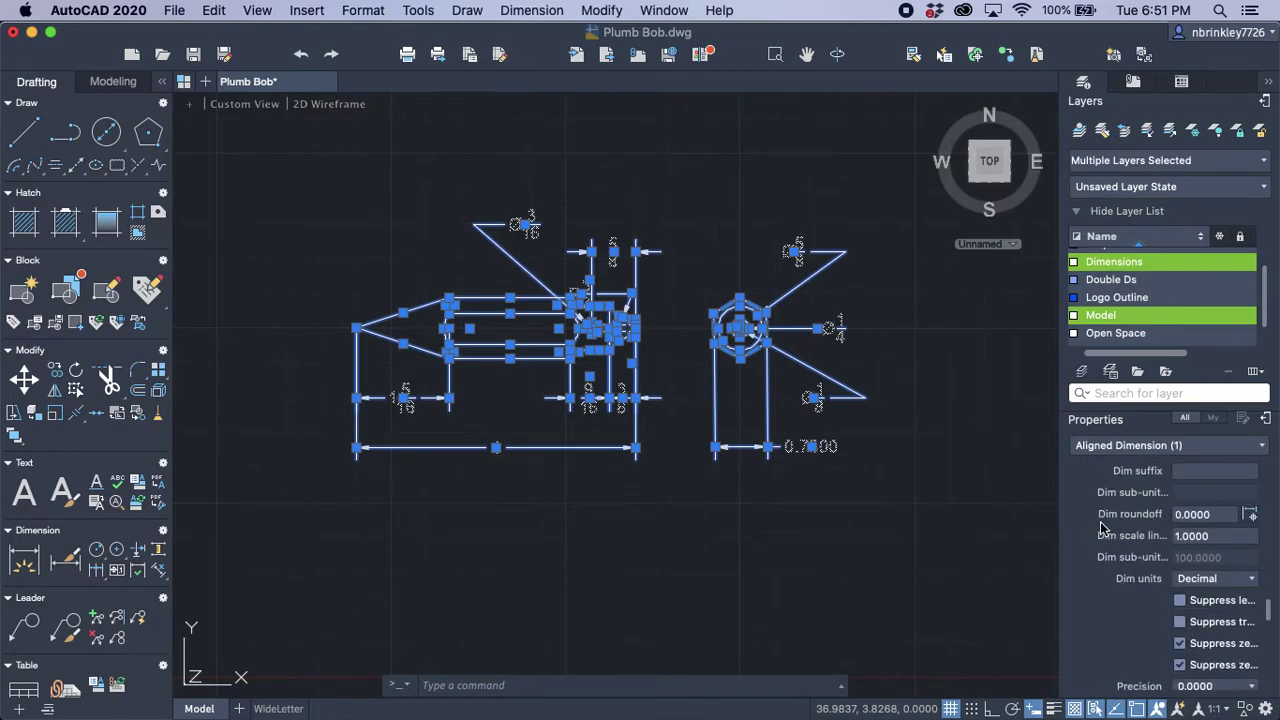
left_click(1244, 586)
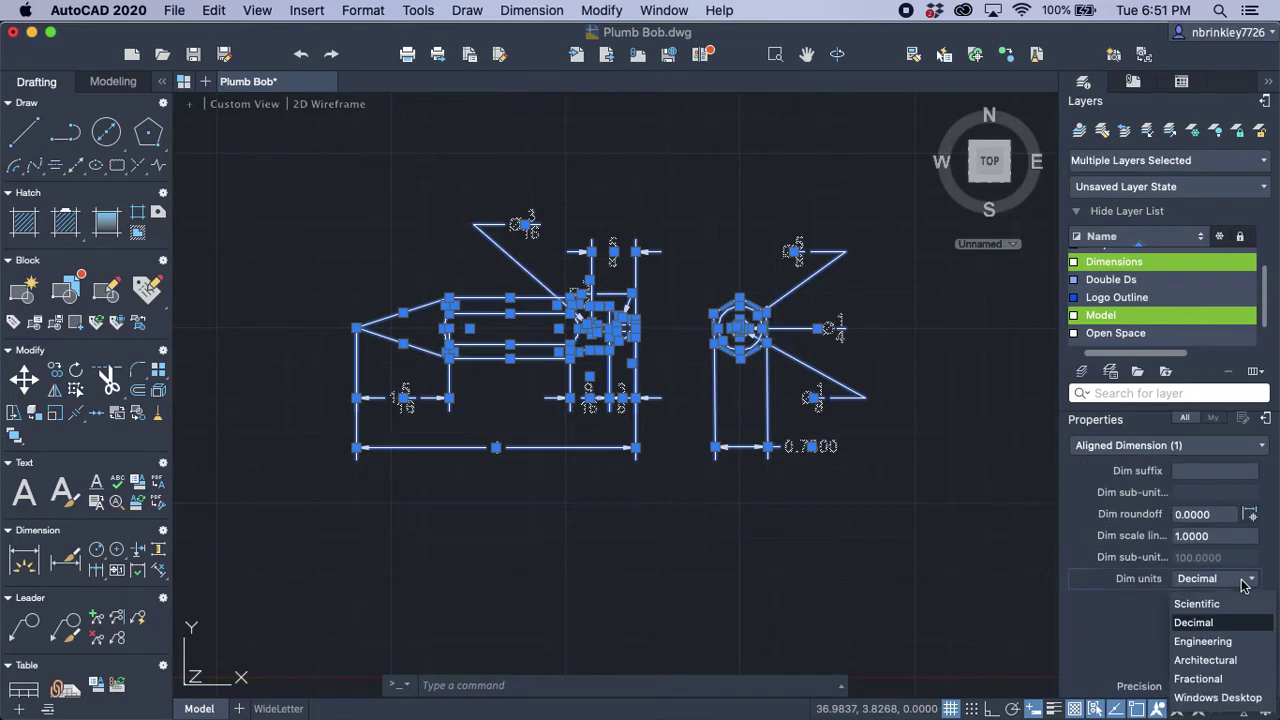
left_click(1228, 684)
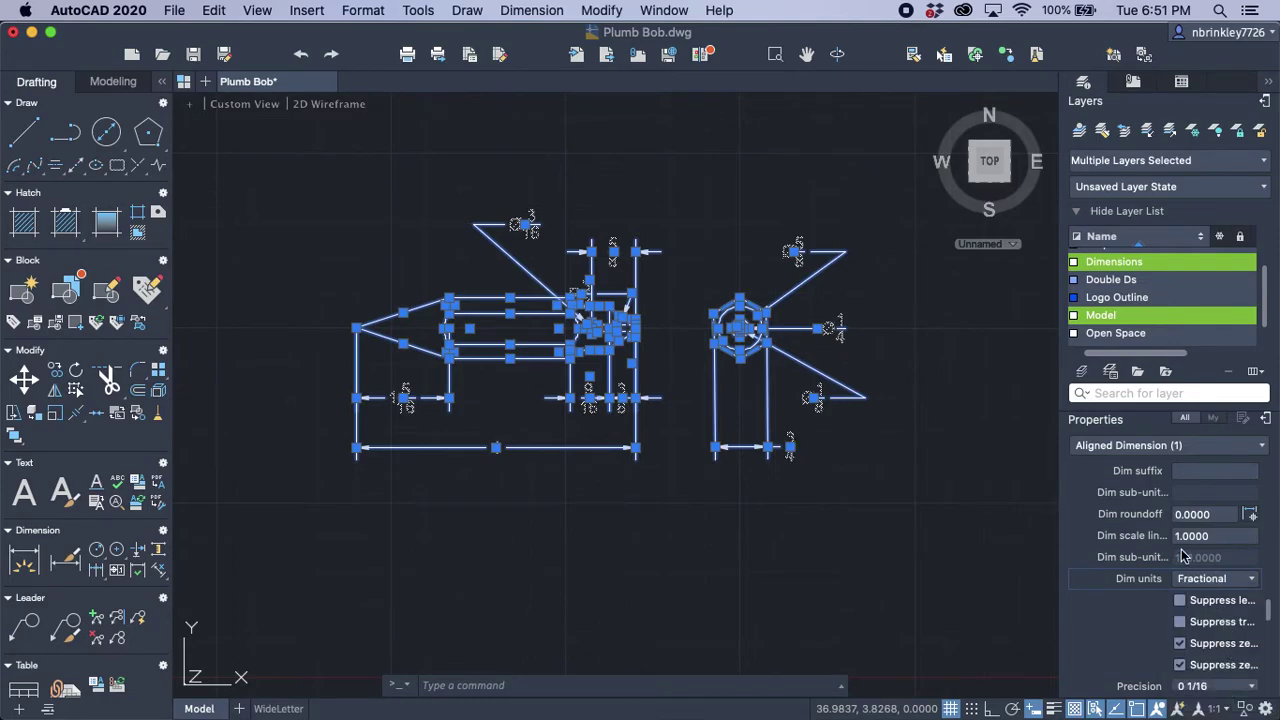
Step: Turn on the Text inside fit option for the aligned dimension and clear the selection
scroll(1145, 482, "up", 5)
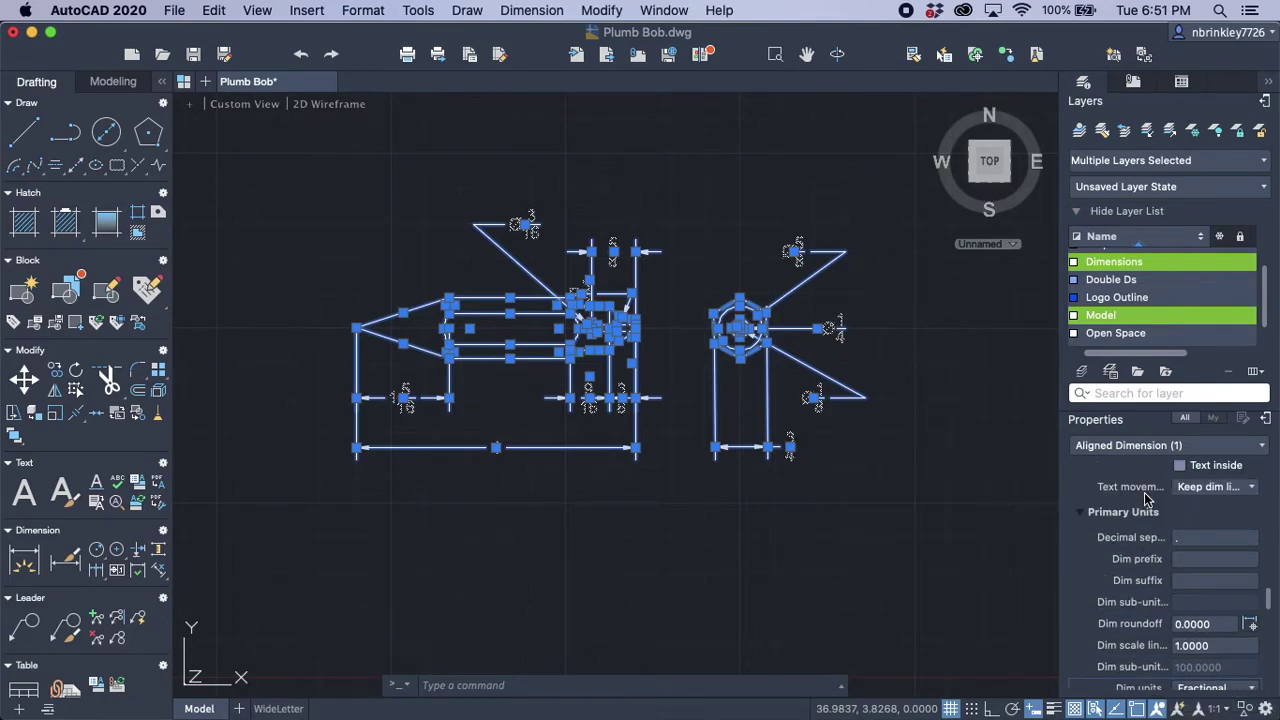
left_click(1180, 493)
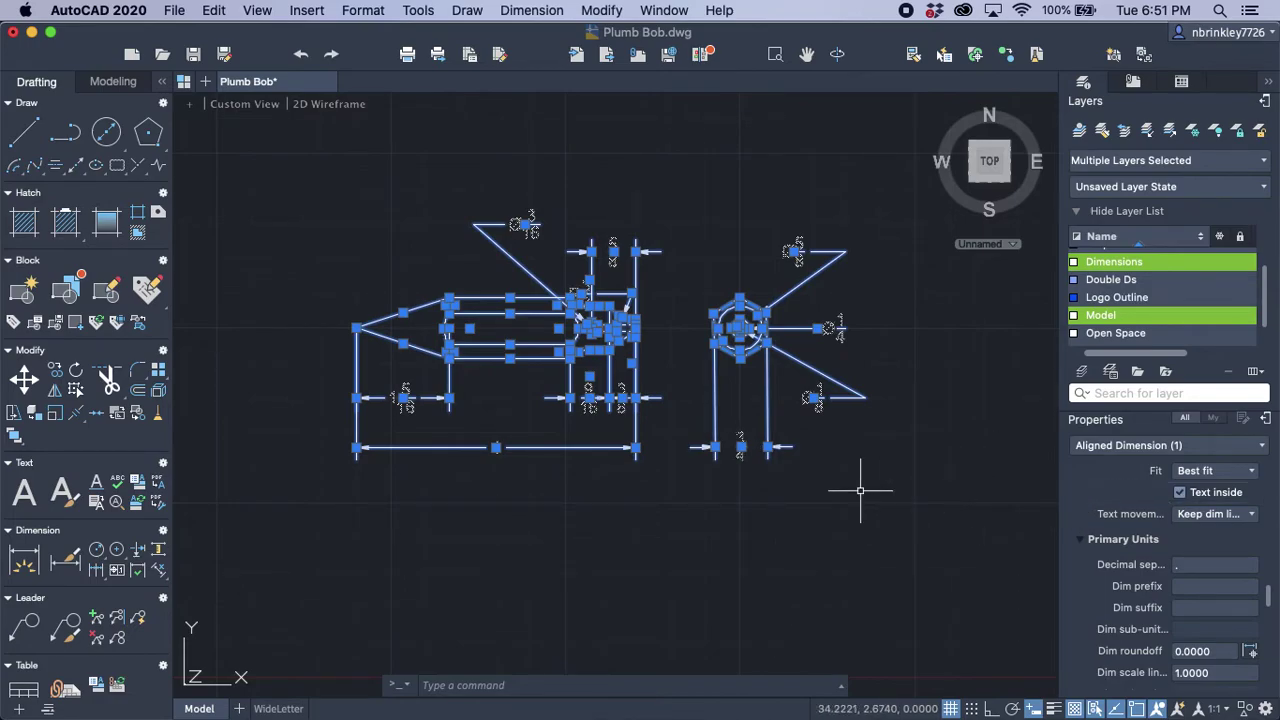
key("Escape")
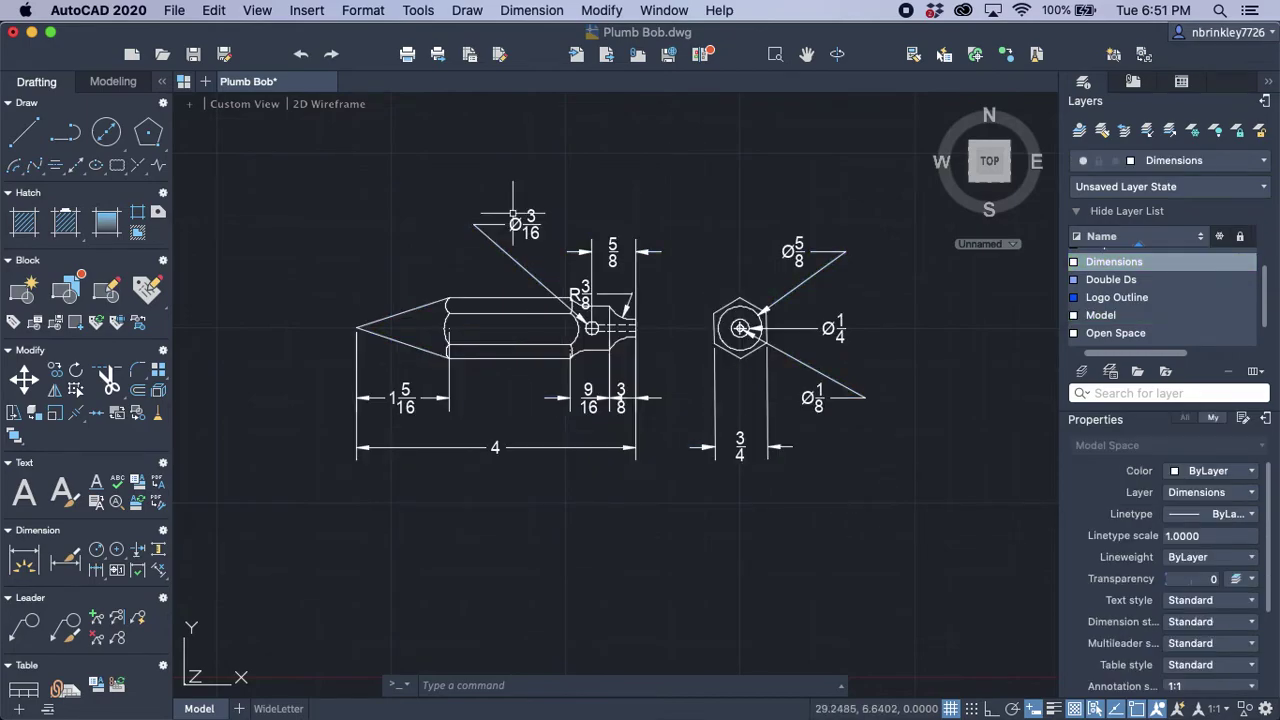
Step: Stretch the neck's R3/8 radial dimension text off the side view to the open space beyond the bob's neck end
scroll(541, 277, "up", 2)
scroll(541, 277, "up", 2)
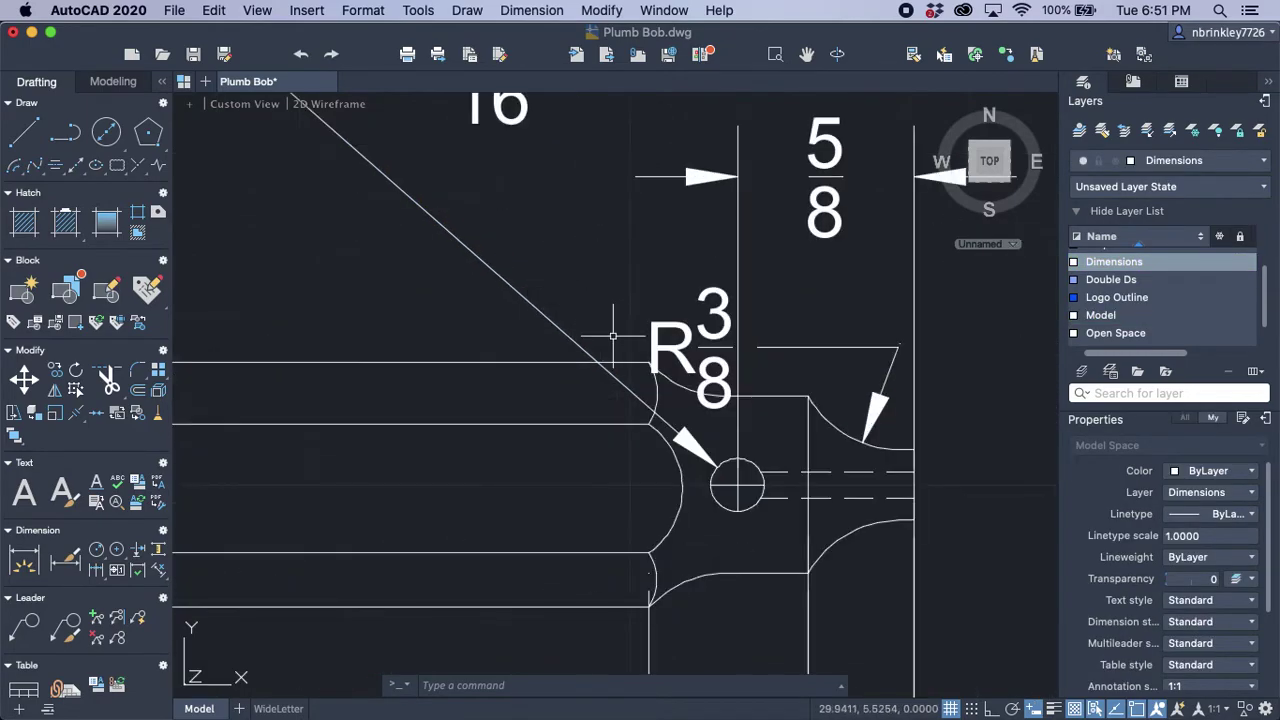
scroll(660, 336, "down", 1)
left_click(668, 342)
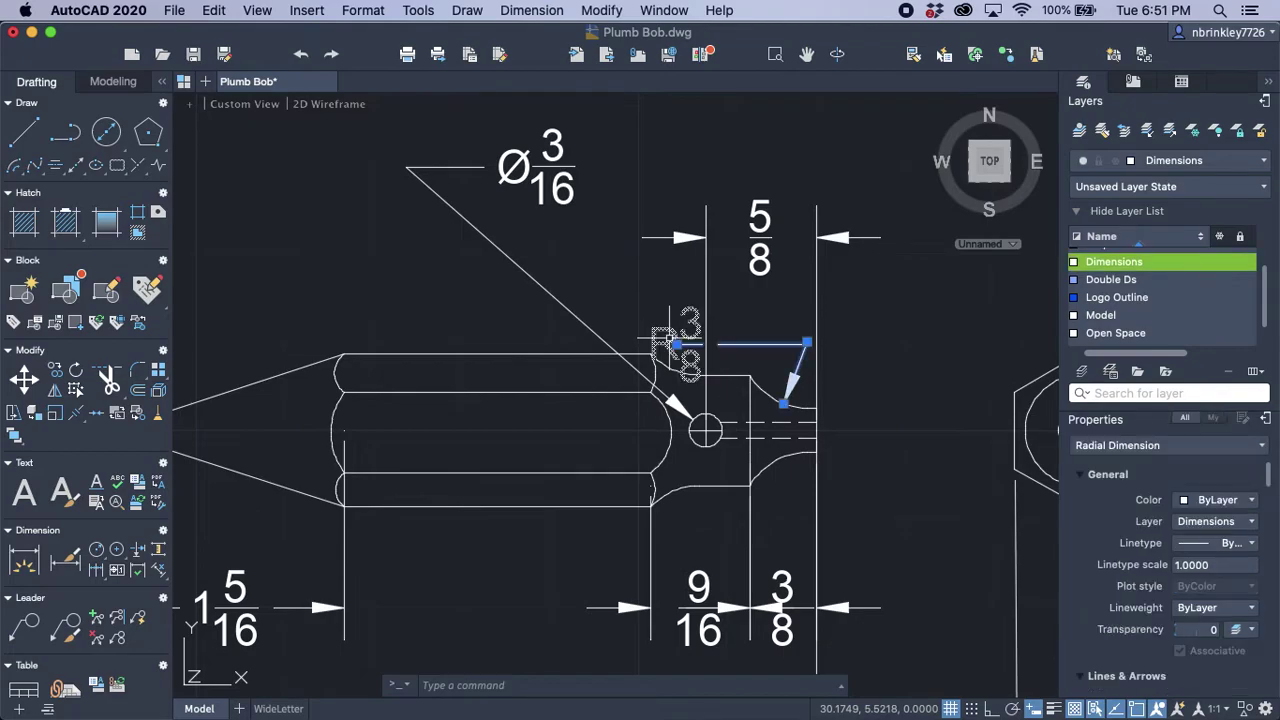
left_click(676, 344)
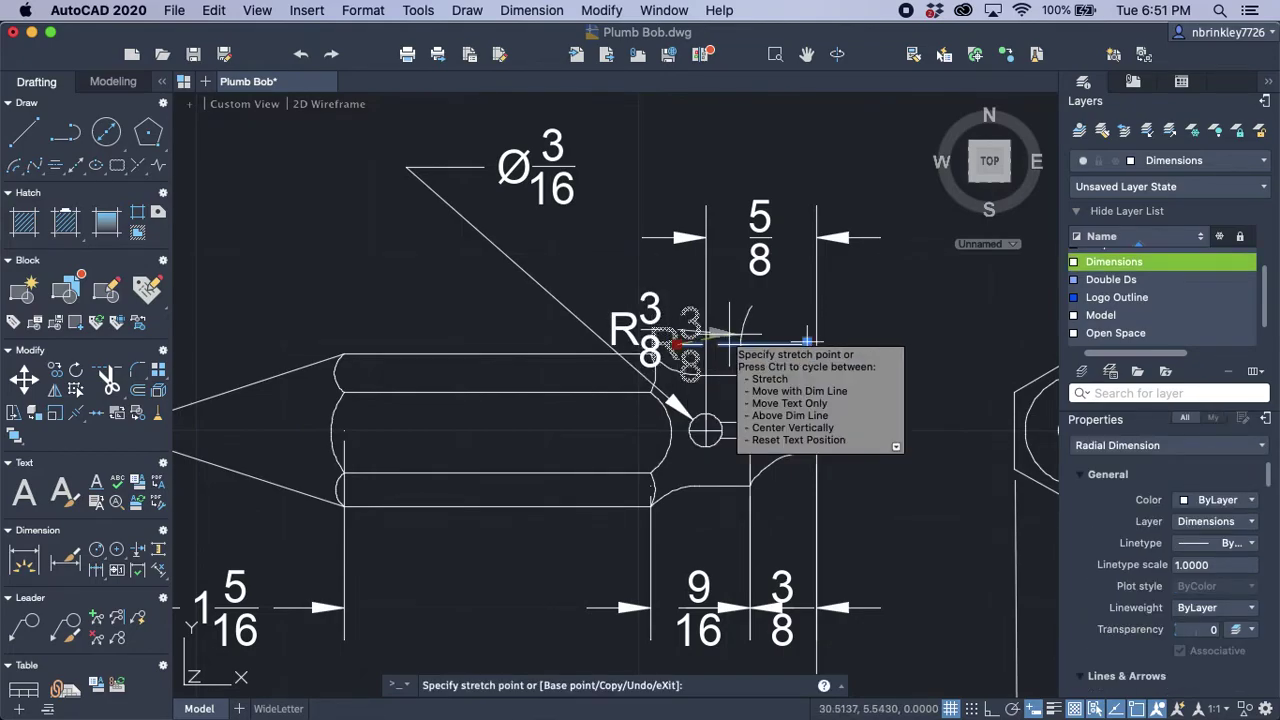
right_click(872, 321)
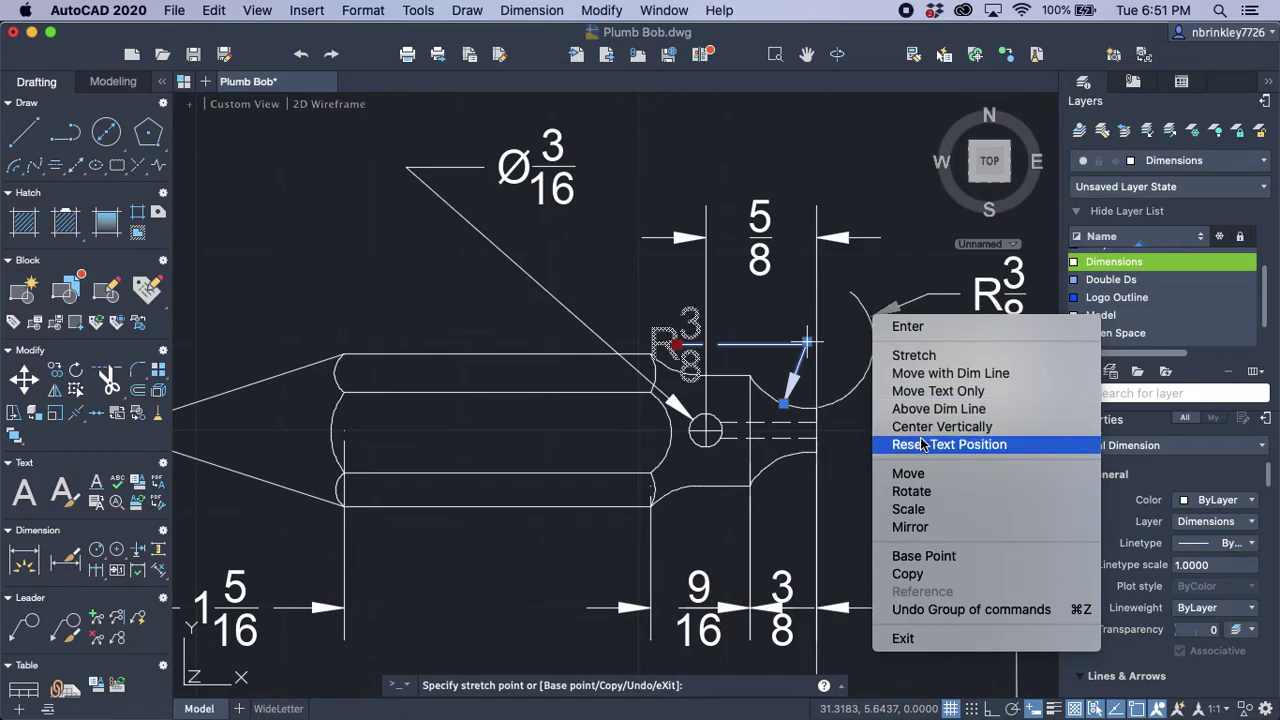
left_click(928, 358)
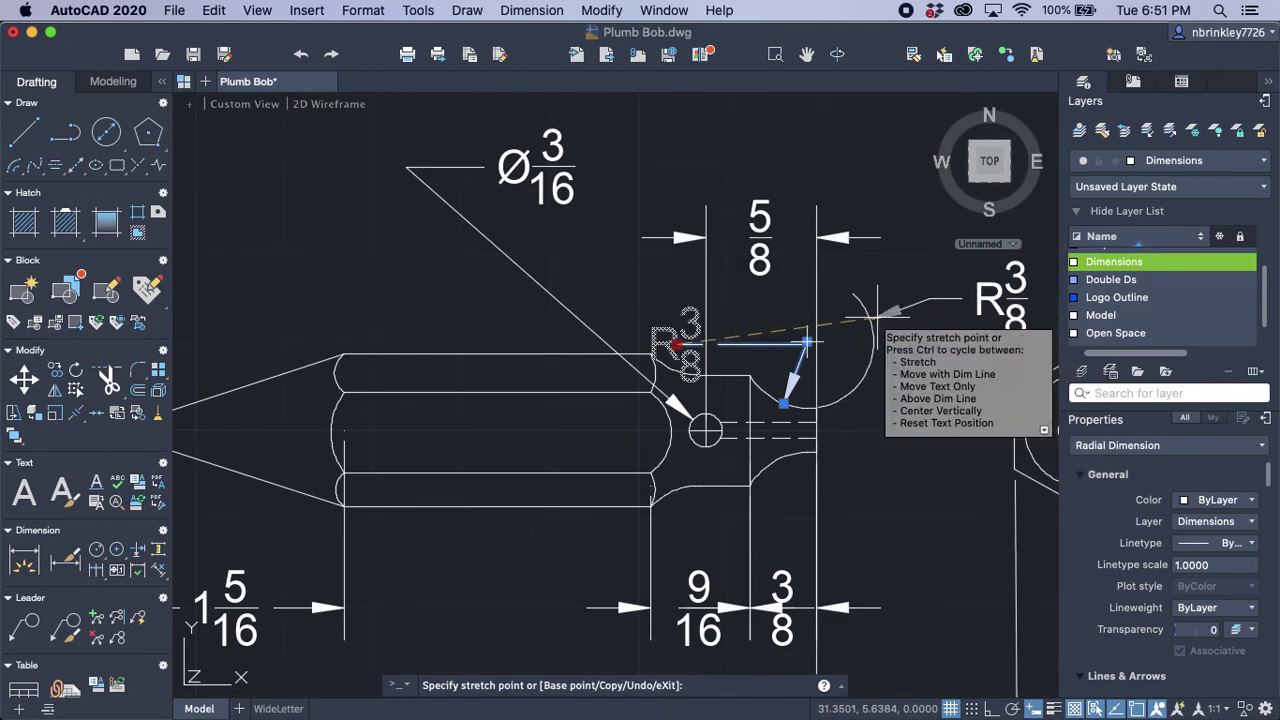
left_click(990, 273)
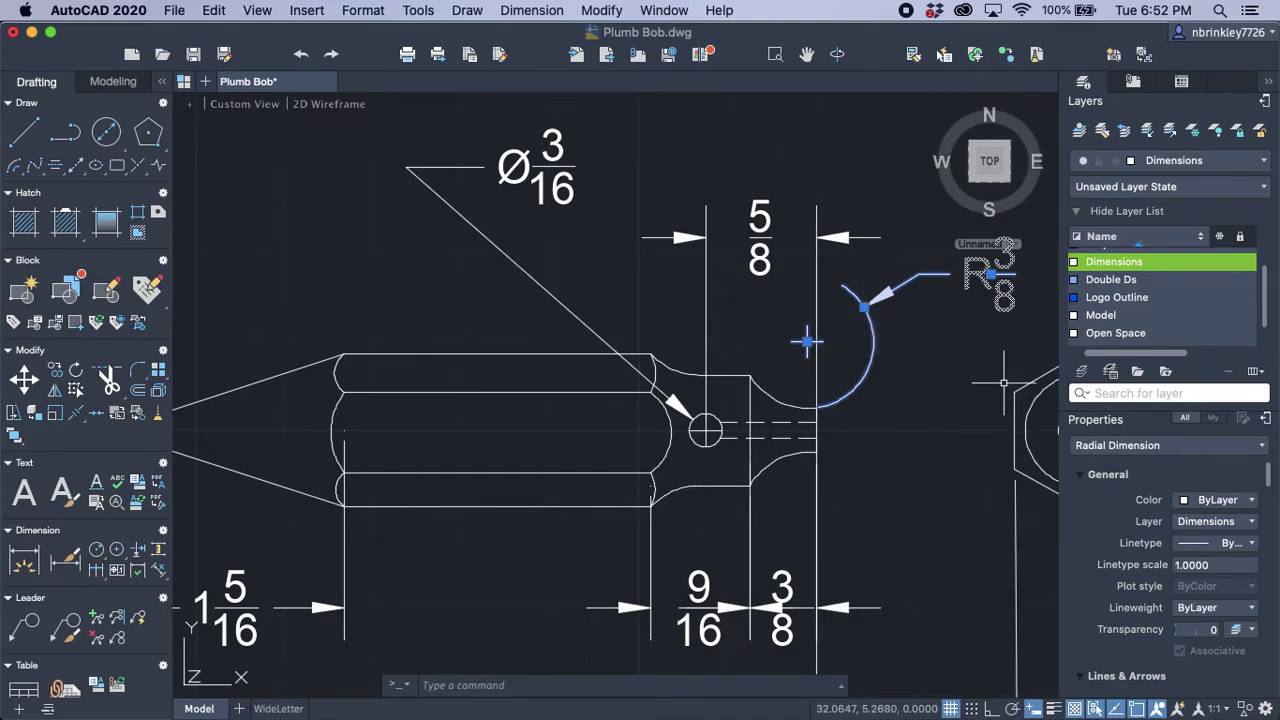
Step: Set the neck radius dimension's center mark to None
scroll(1200, 530, "down", 1)
scroll(1200, 530, "down", 10)
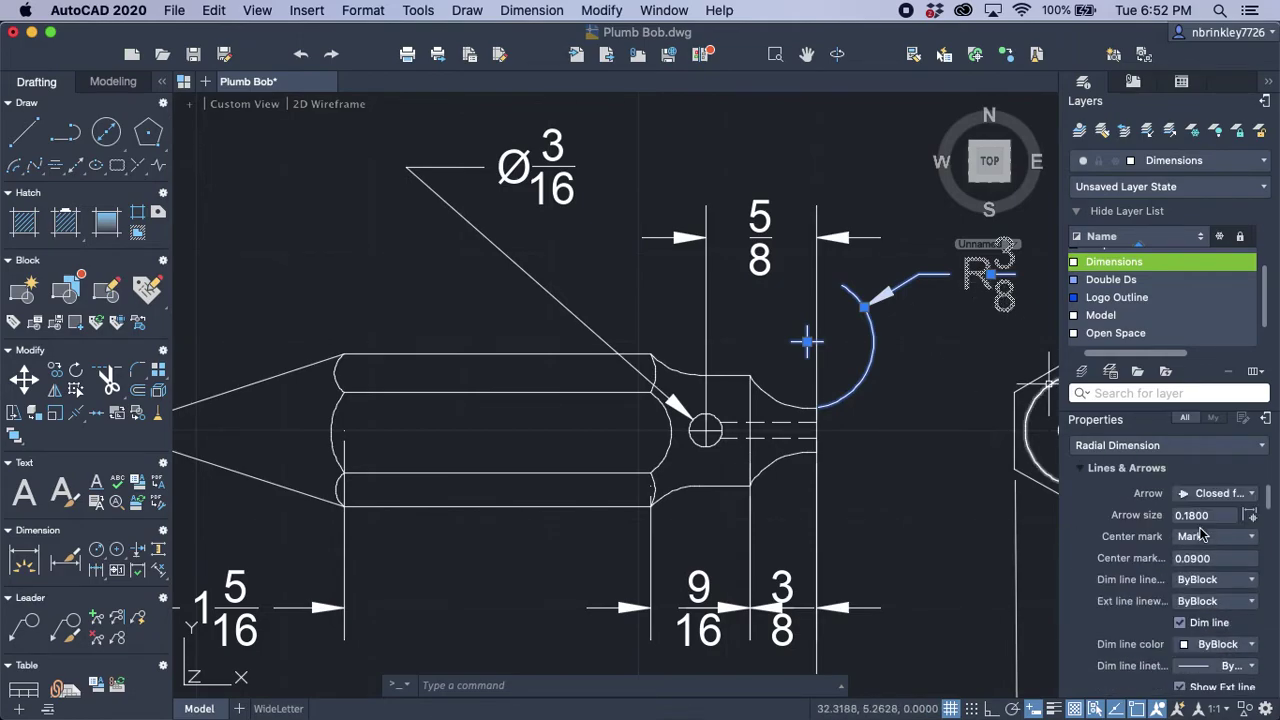
scroll(1200, 535, "down", 2)
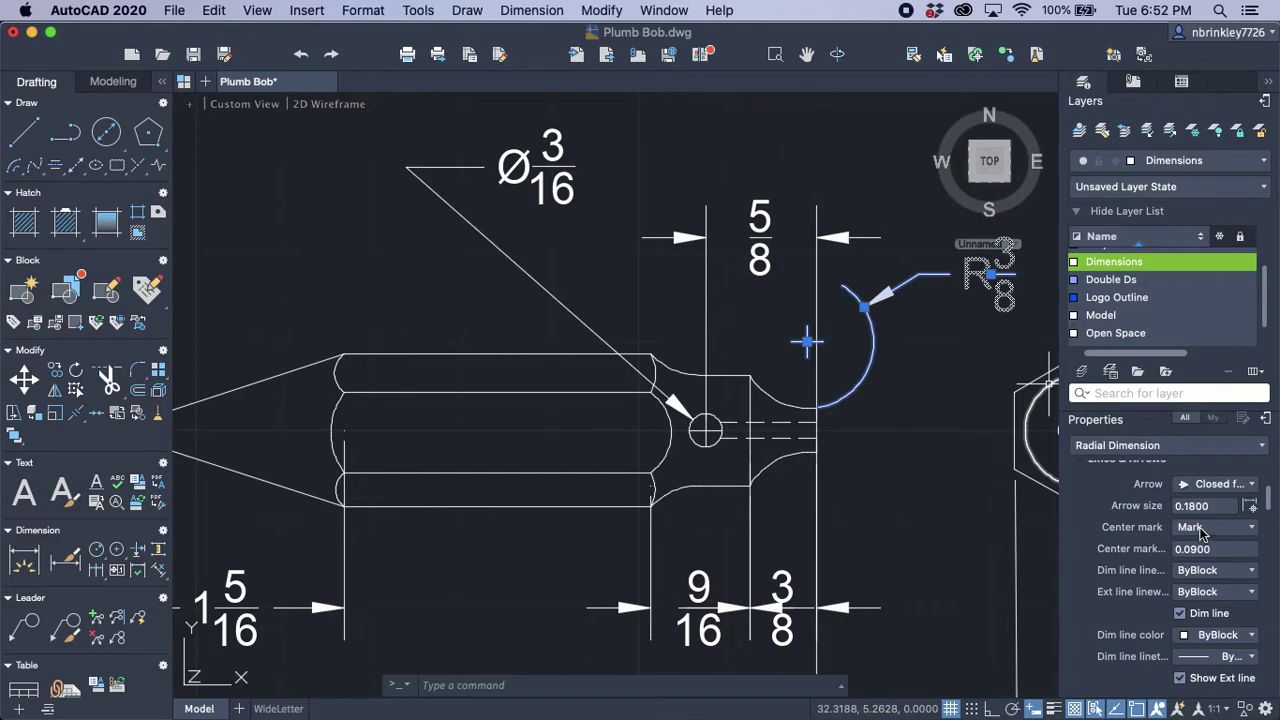
left_click(1203, 530)
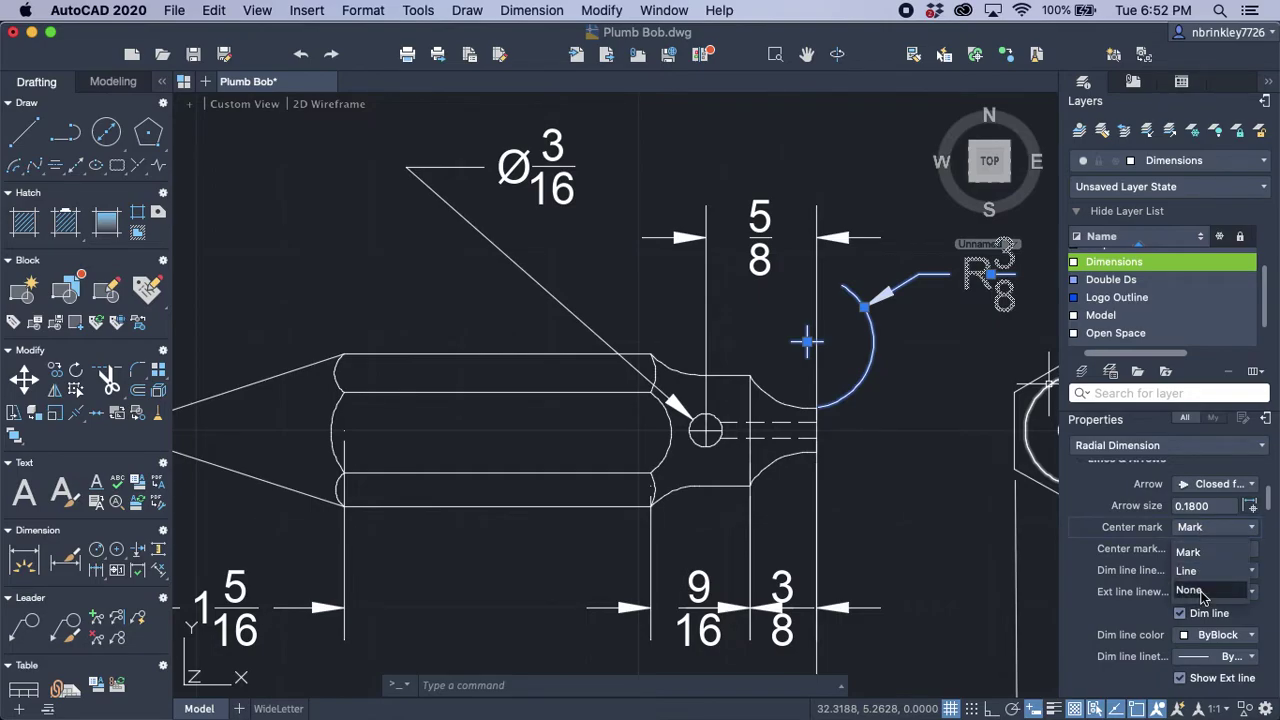
left_click(1203, 591)
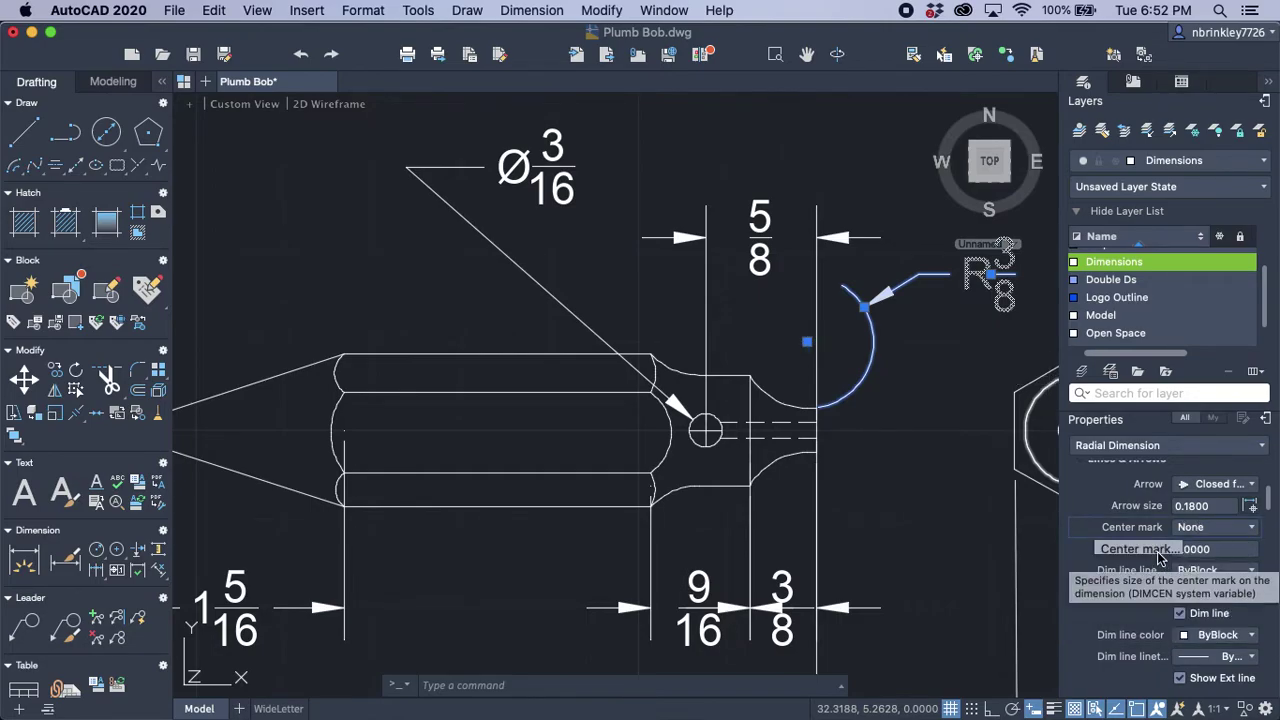
Step: Turn off the Show Ext line option for the neck radius dimension
scroll(1158, 554, "down", 1)
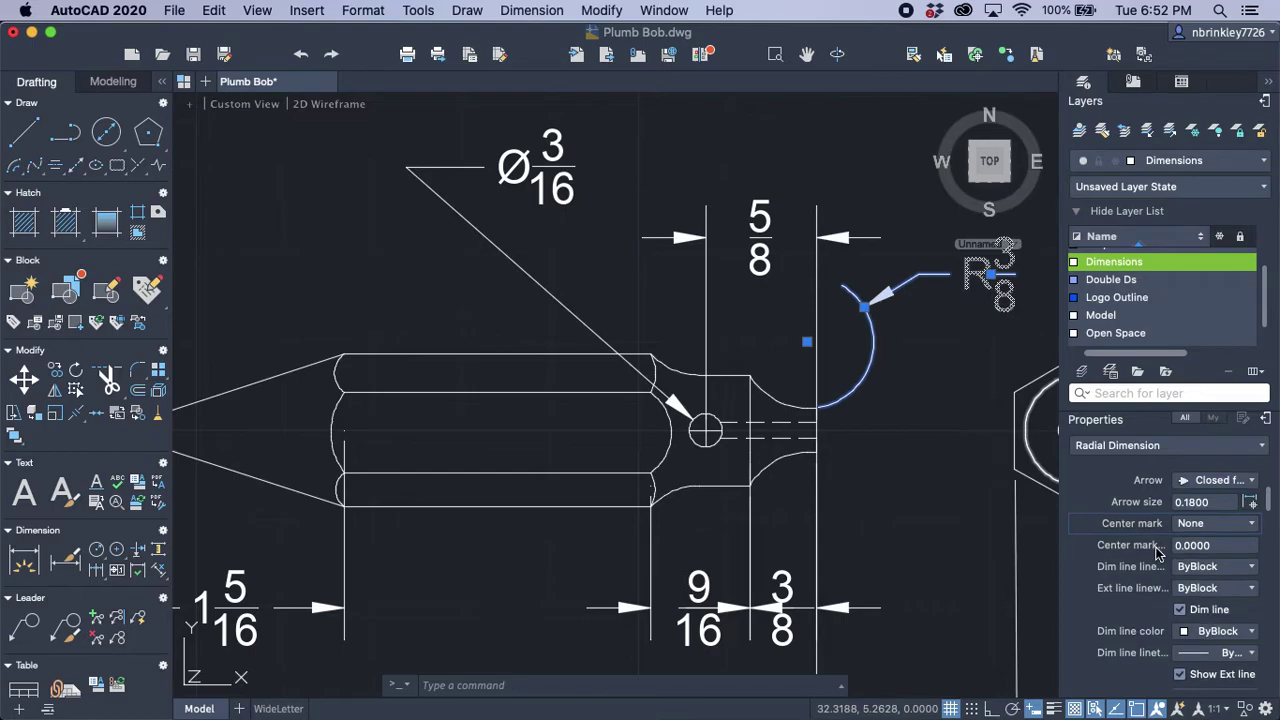
scroll(1155, 565, "down", 3)
scroll(1150, 557, "down", 1)
left_click(1180, 593)
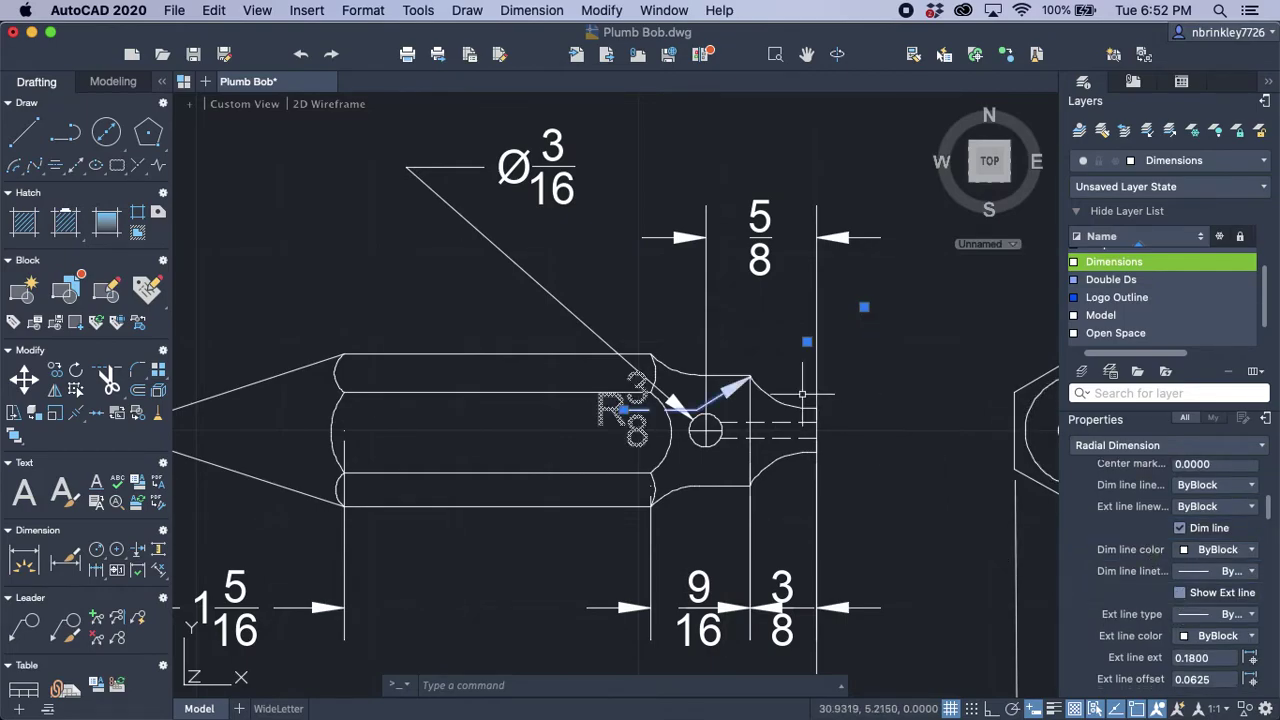
Step: Move the R3/8 text above and beyond the neck end, just below the 5/8 dimension's level, and deselect the dimension
left_click(623, 409)
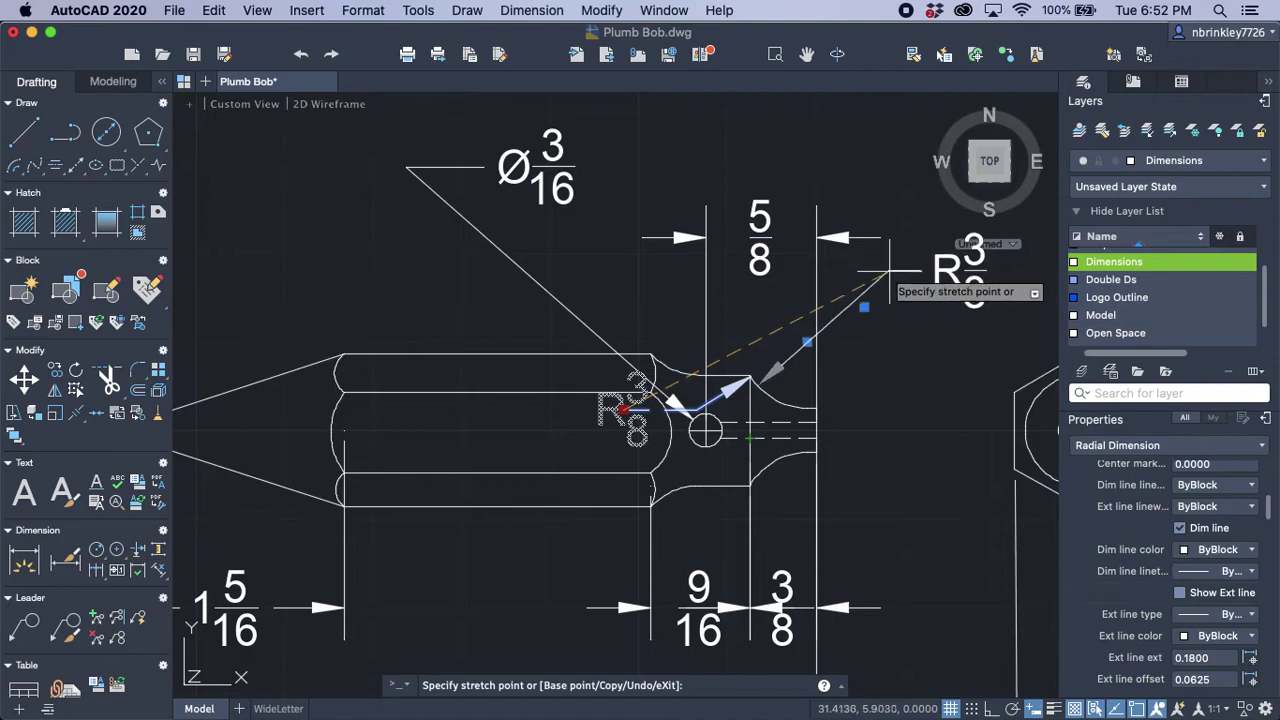
left_click(891, 272)
key("Escape")
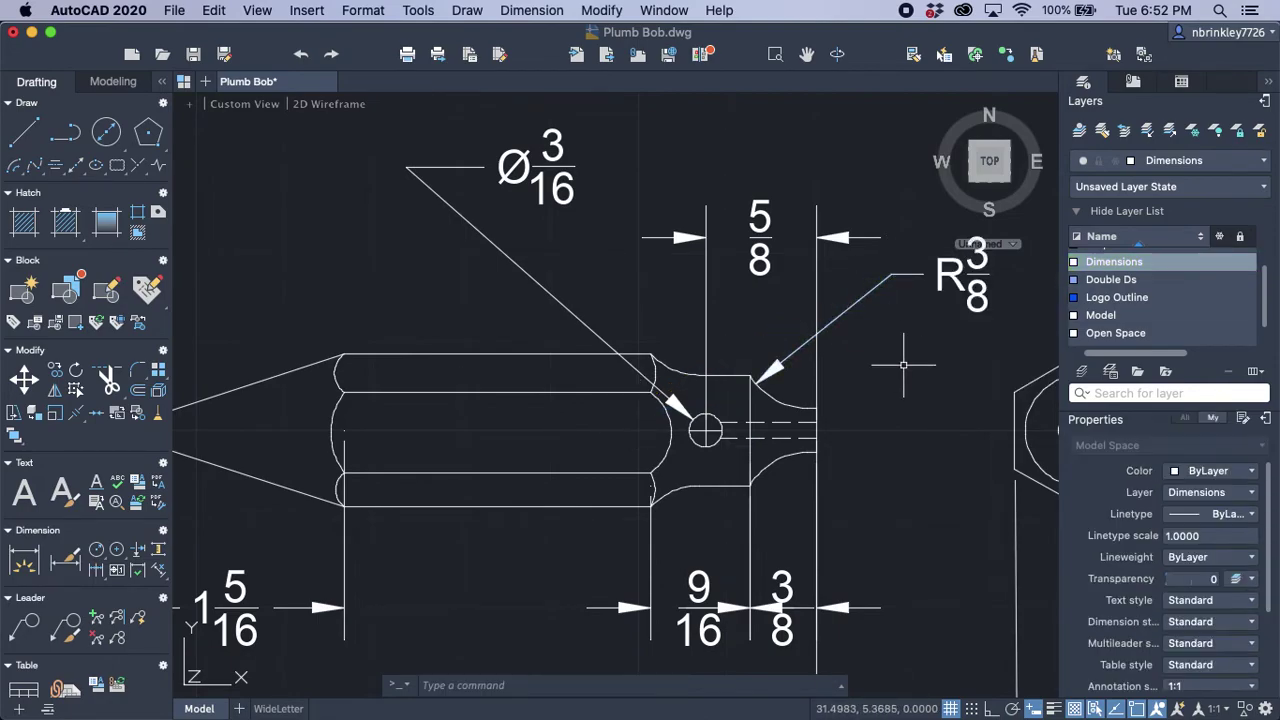
Step: Move the cross hole's Ø3/16 dimension text closer to the hole, level with the 5/8 dimension above the side view, and deselect it
scroll(903, 366, "down", 2)
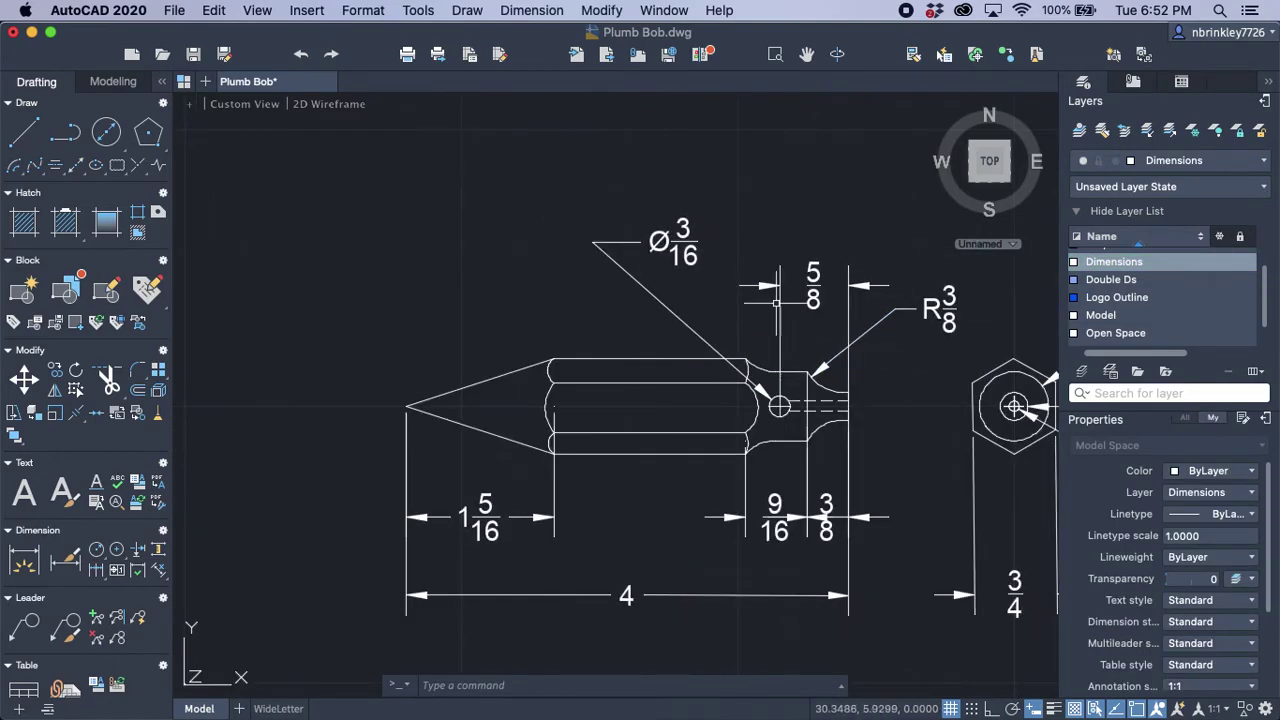
left_click(680, 243)
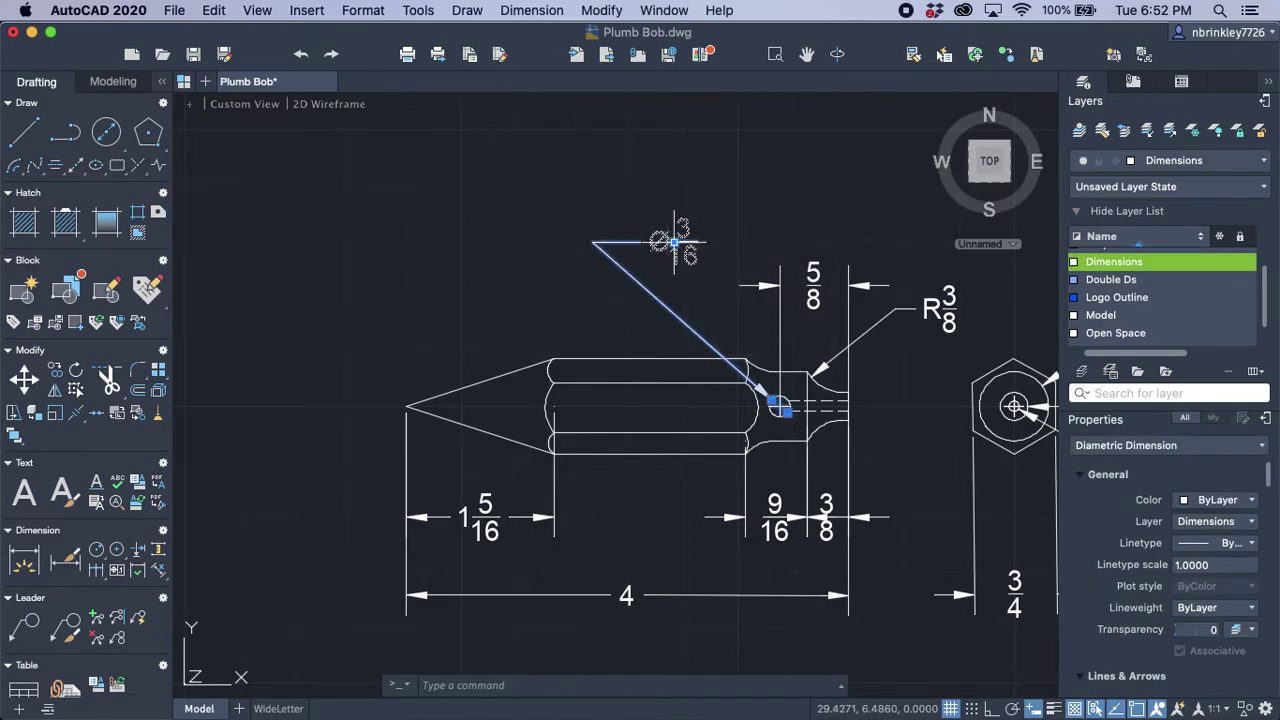
left_click(676, 242)
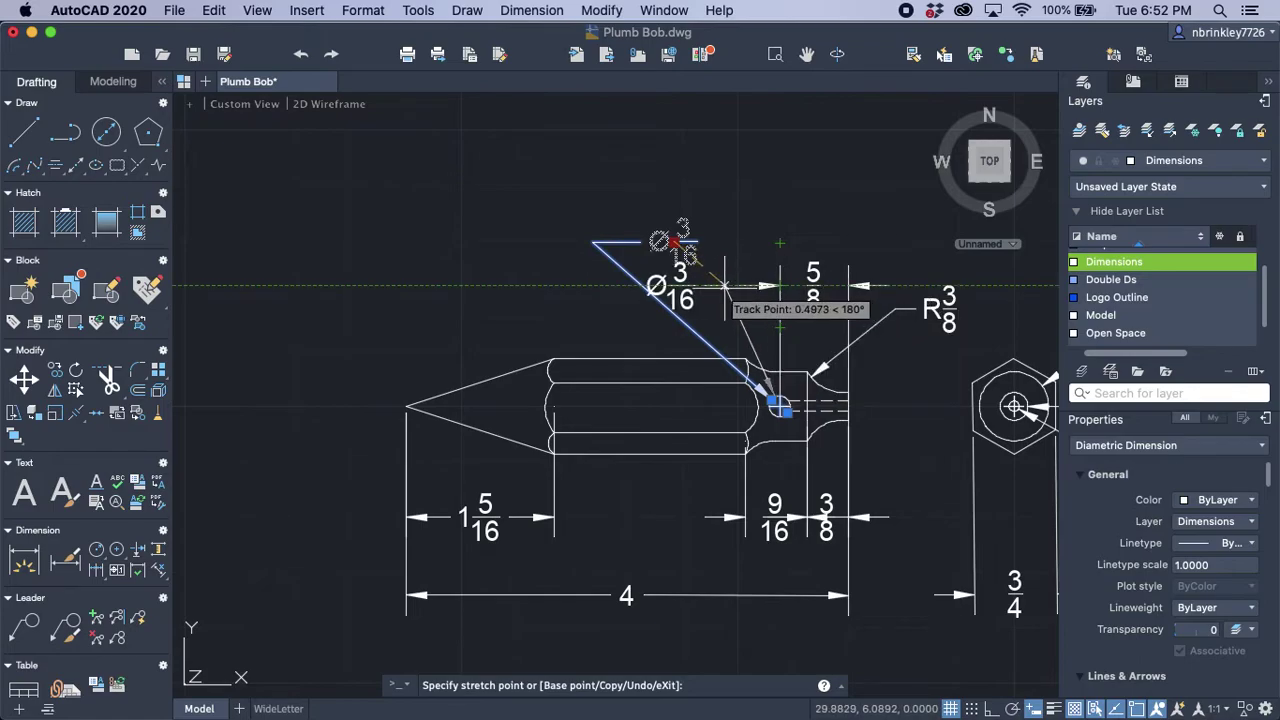
left_click(724, 286)
key("Escape")
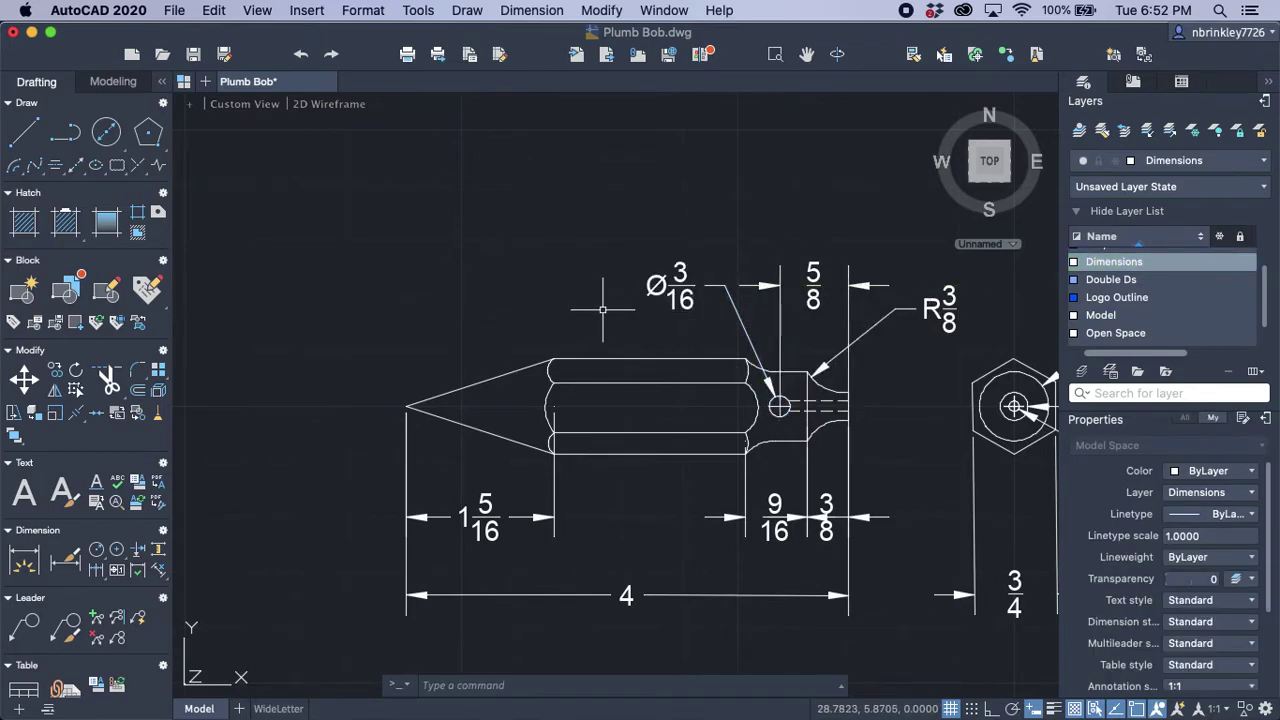
Step: Stretch the end view's Ø5/8 text outward, level with the 5/8 dimension and with its leader bend above the Ø1/4 text, and deselect it
scroll(603, 310, "down", 2)
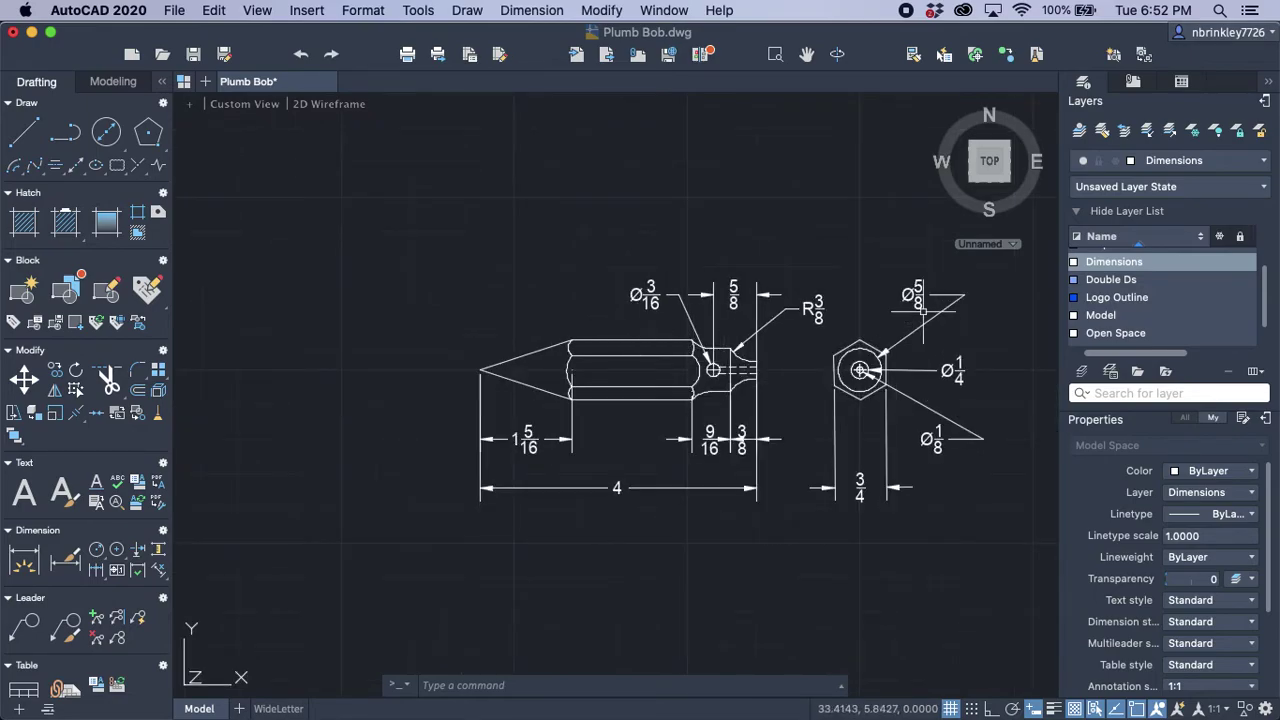
left_click(932, 318)
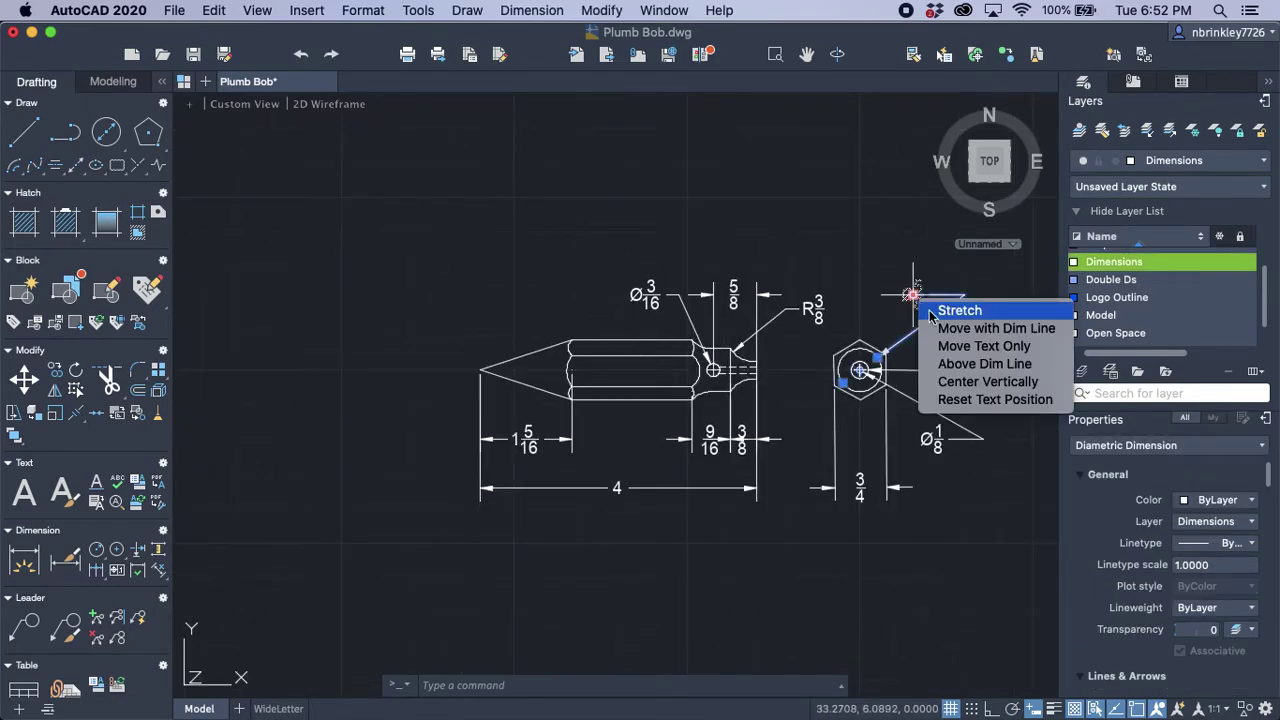
left_click(932, 312)
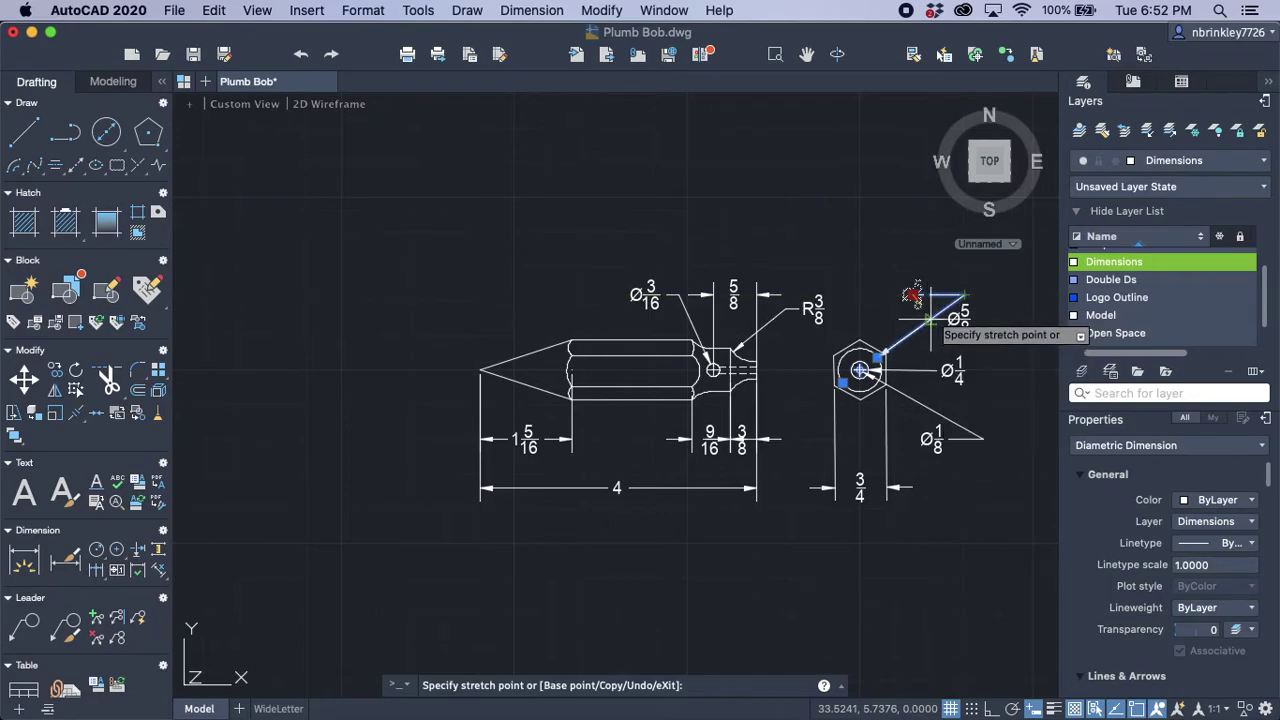
scroll(930, 318, "up", 2)
middle_click_drag(920, 326, 745, 310)
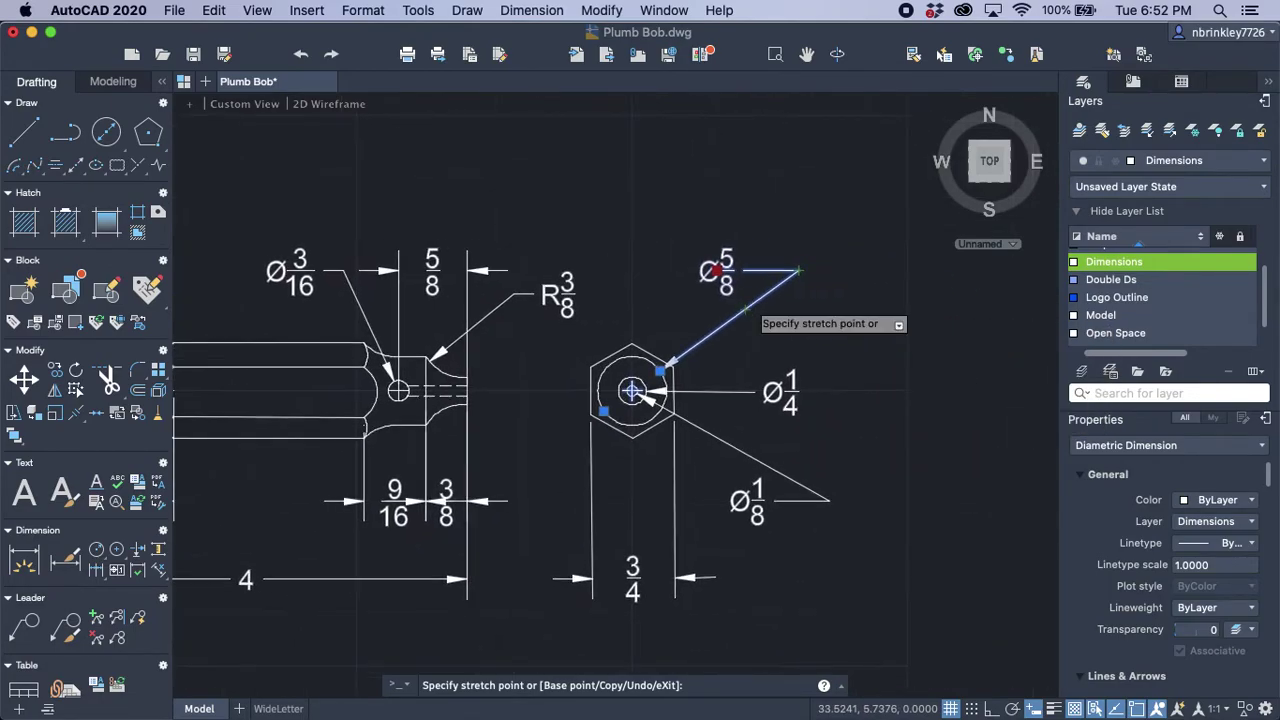
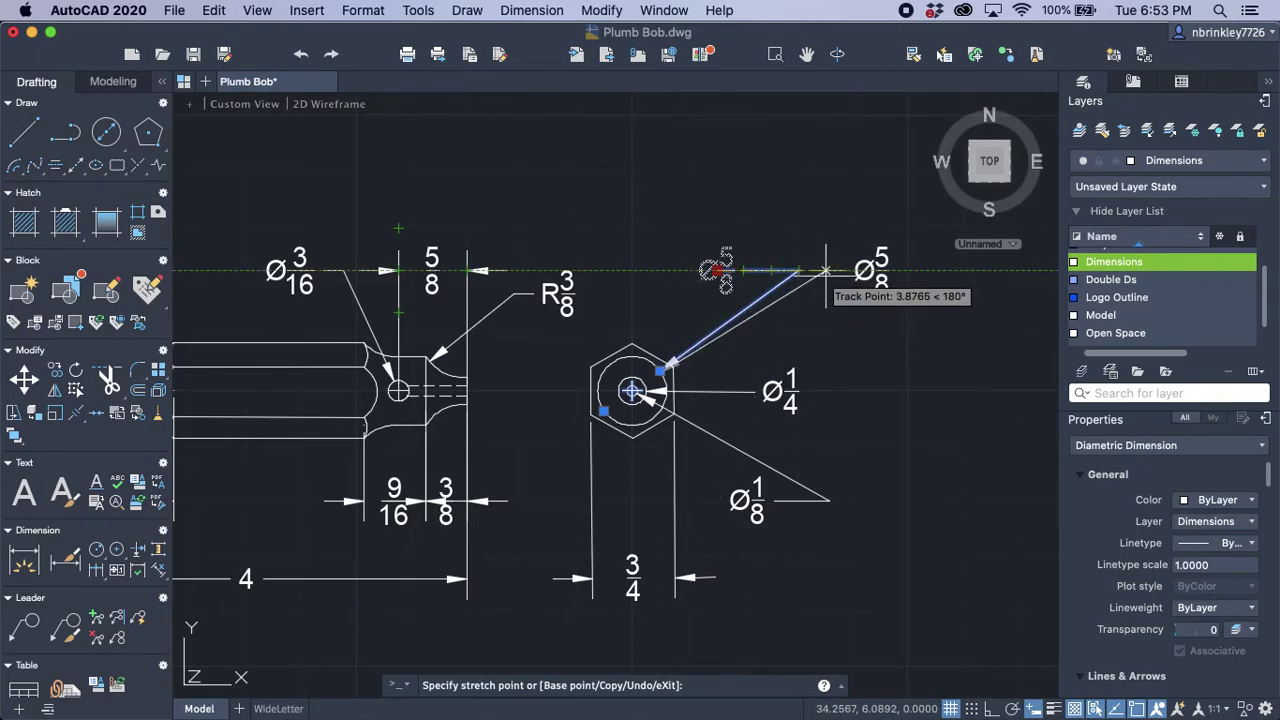
left_click(826, 271)
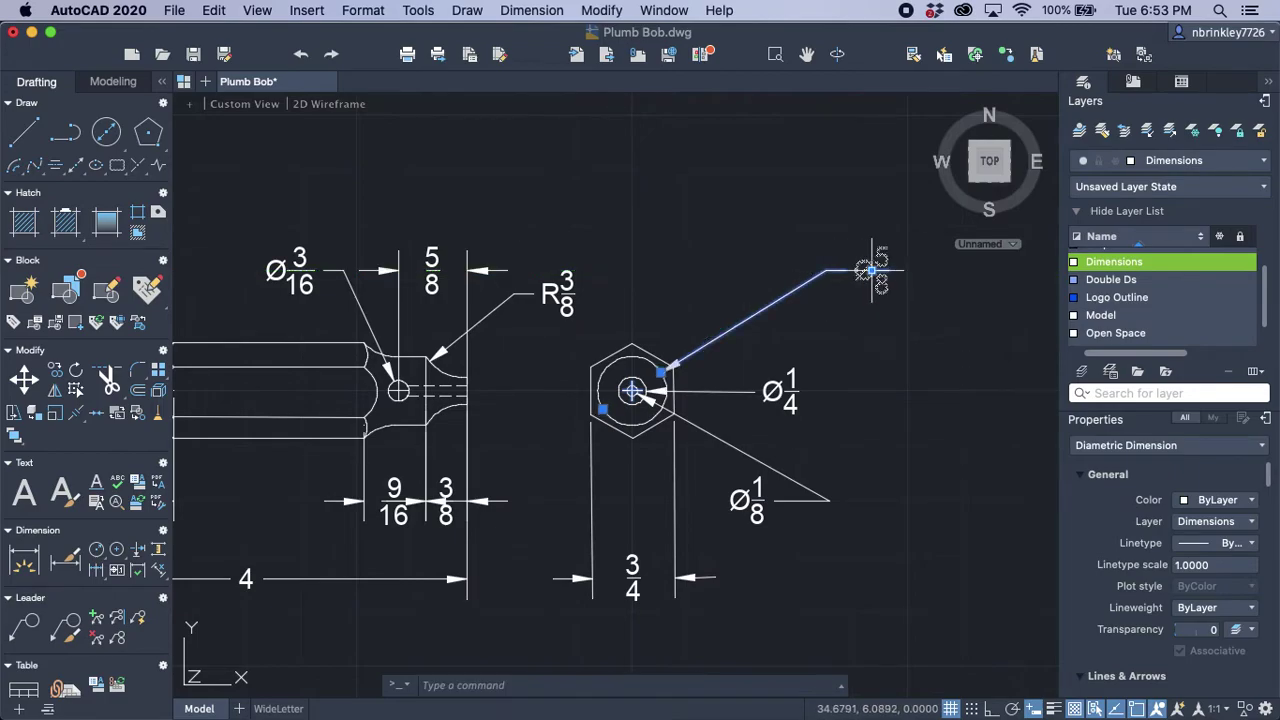
left_click(872, 270)
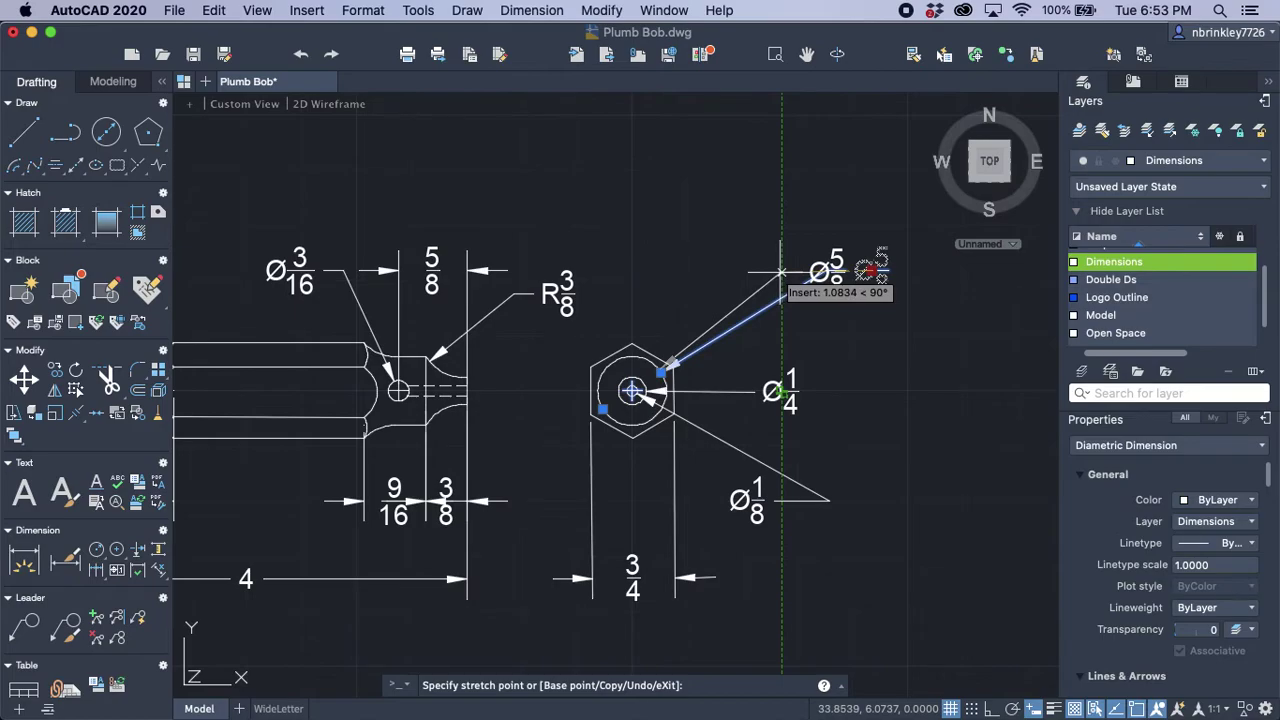
left_click(782, 271)
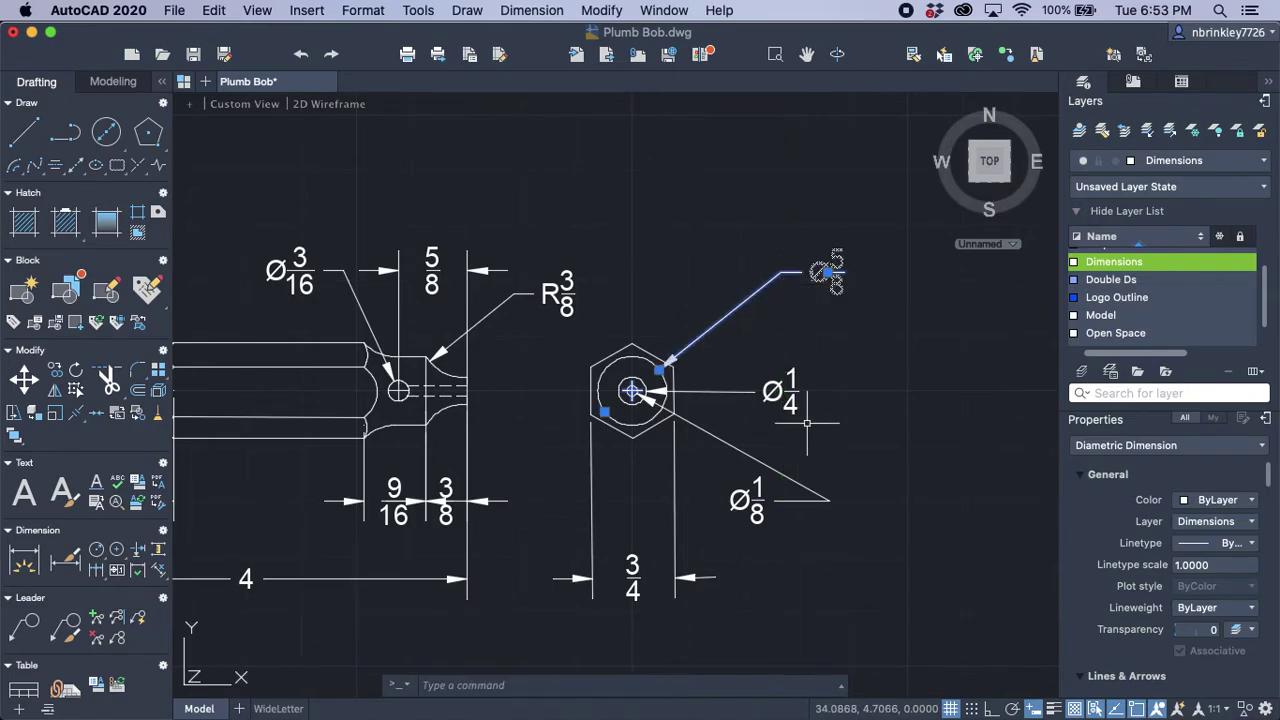
key("Escape")
Step: Stretch the end view's Ø1/8 text outward below the Ø1/4 text, aligned vertically with the Ø5/8 text, and deselect it
left_click(760, 538)
left_click(728, 488)
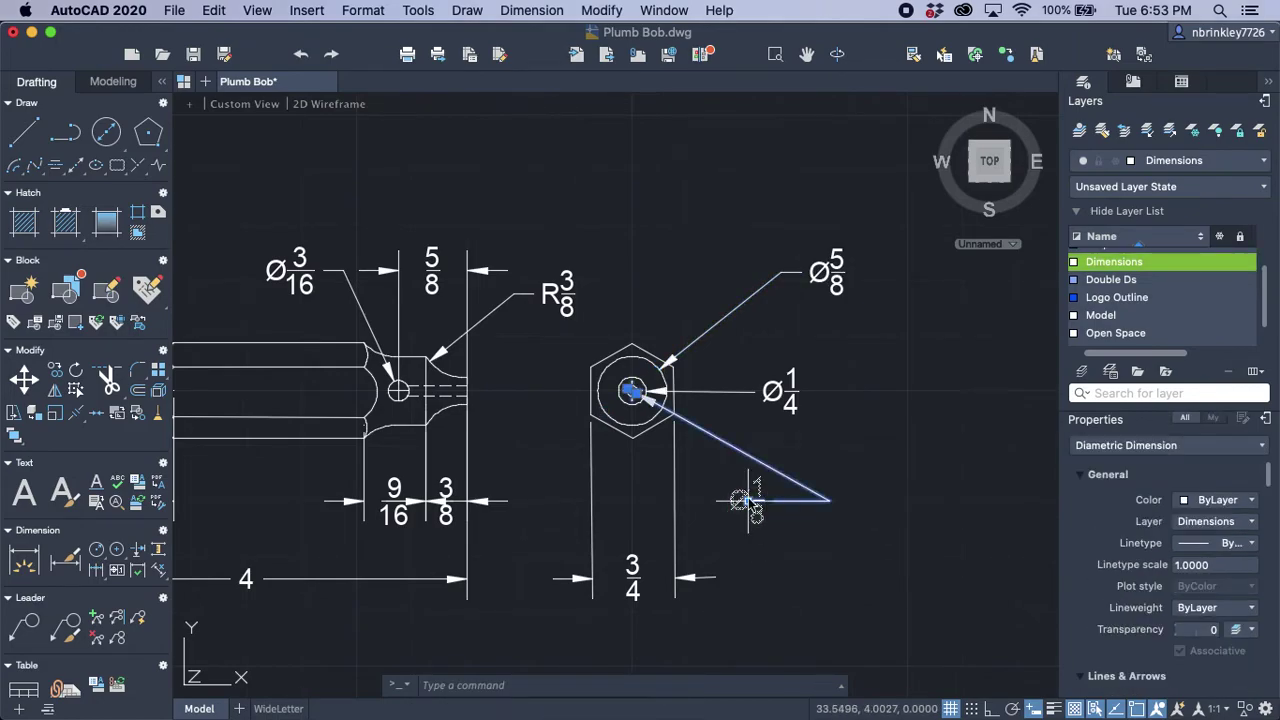
left_click(748, 500)
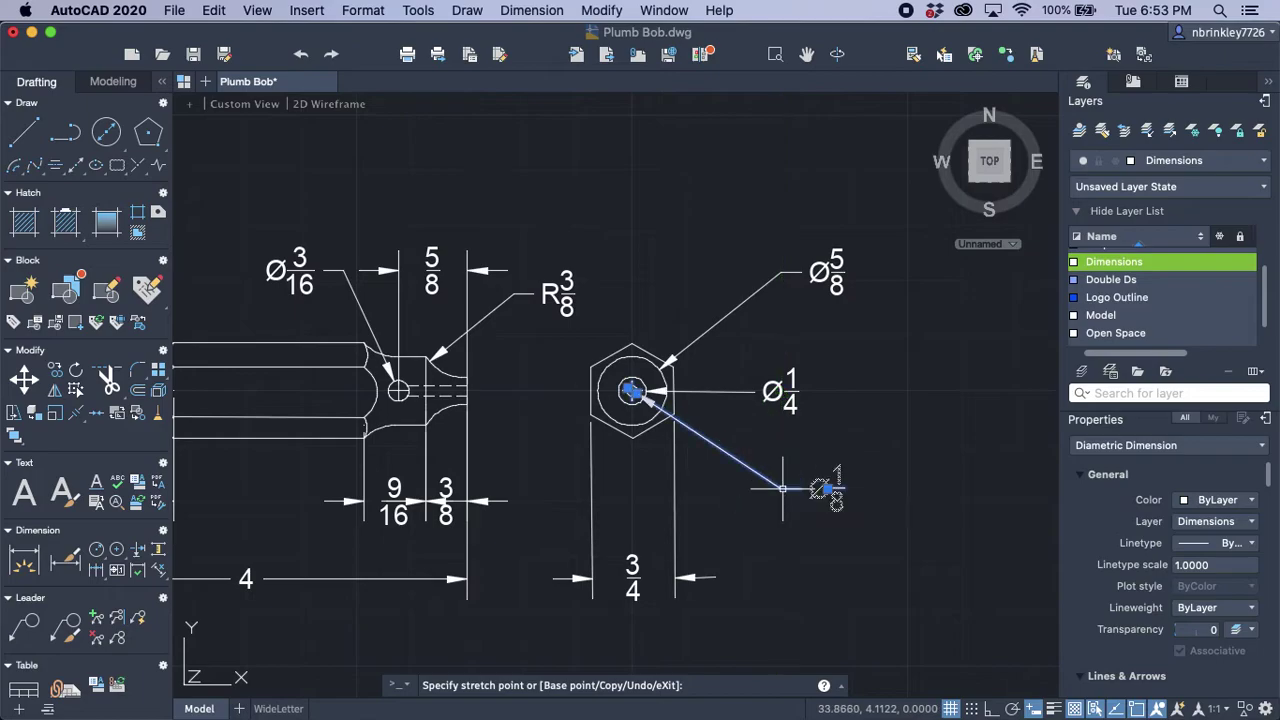
left_click(783, 489)
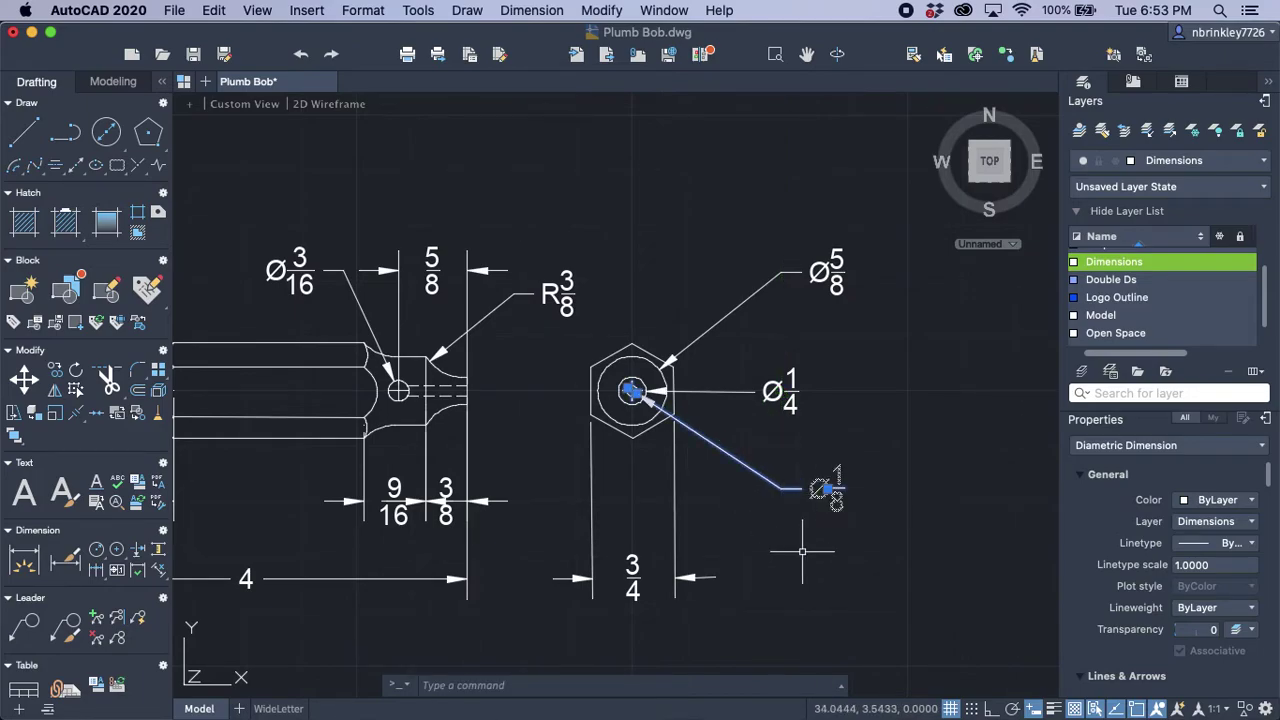
key("Escape")
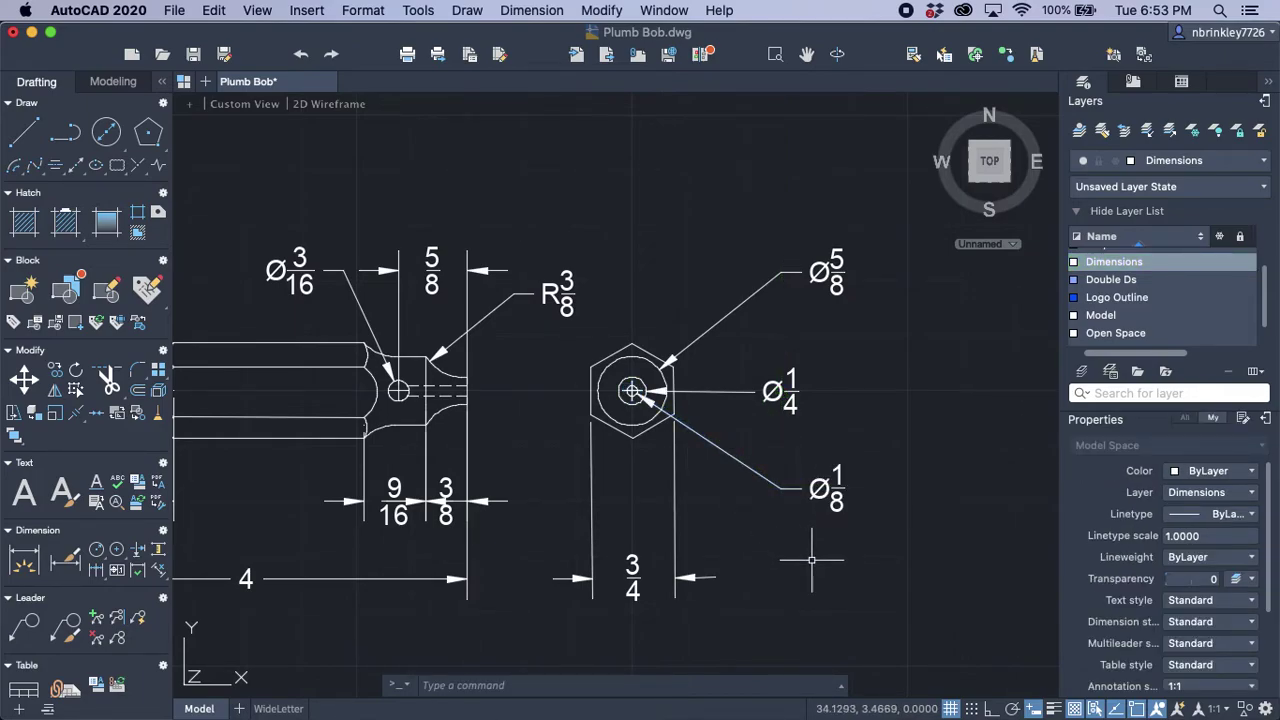
Step: Add an angular dimension between the cone's upper edge and the hex body's top edge, placed beyond the bob's tip
scroll(825, 567, "down", 2)
middle_click_drag(753, 532, 850, 460)
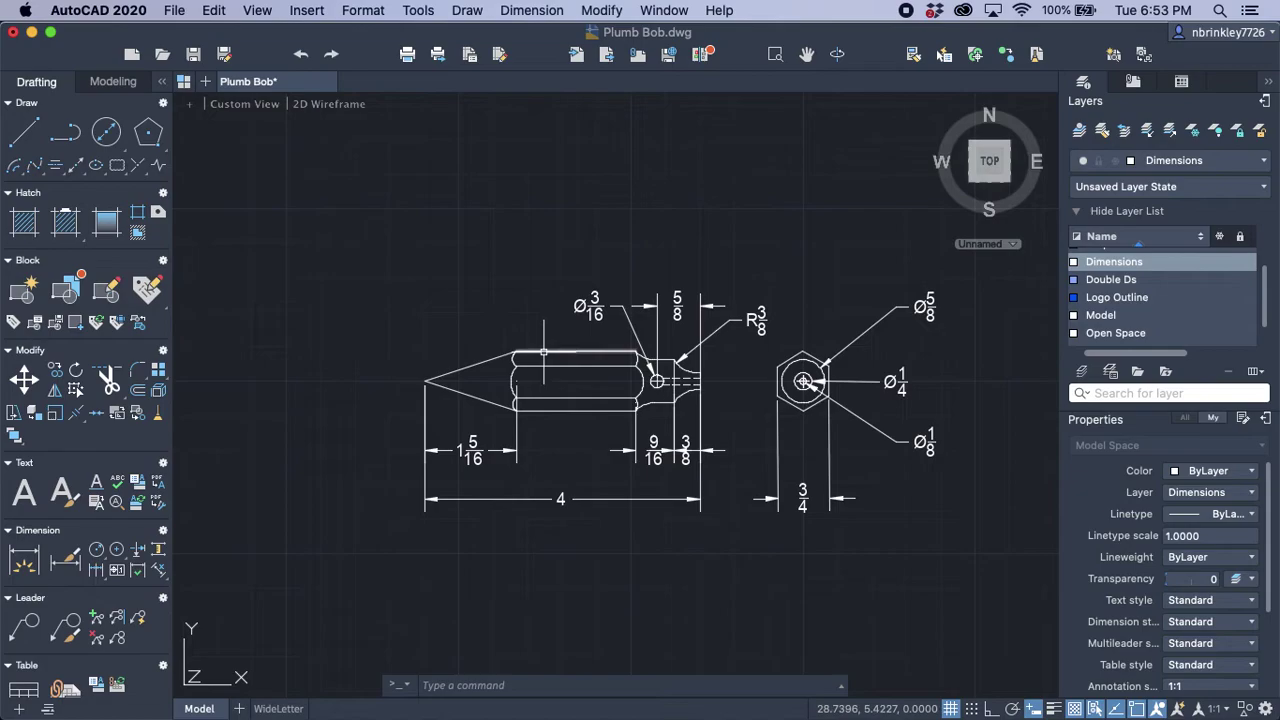
left_click(24, 563)
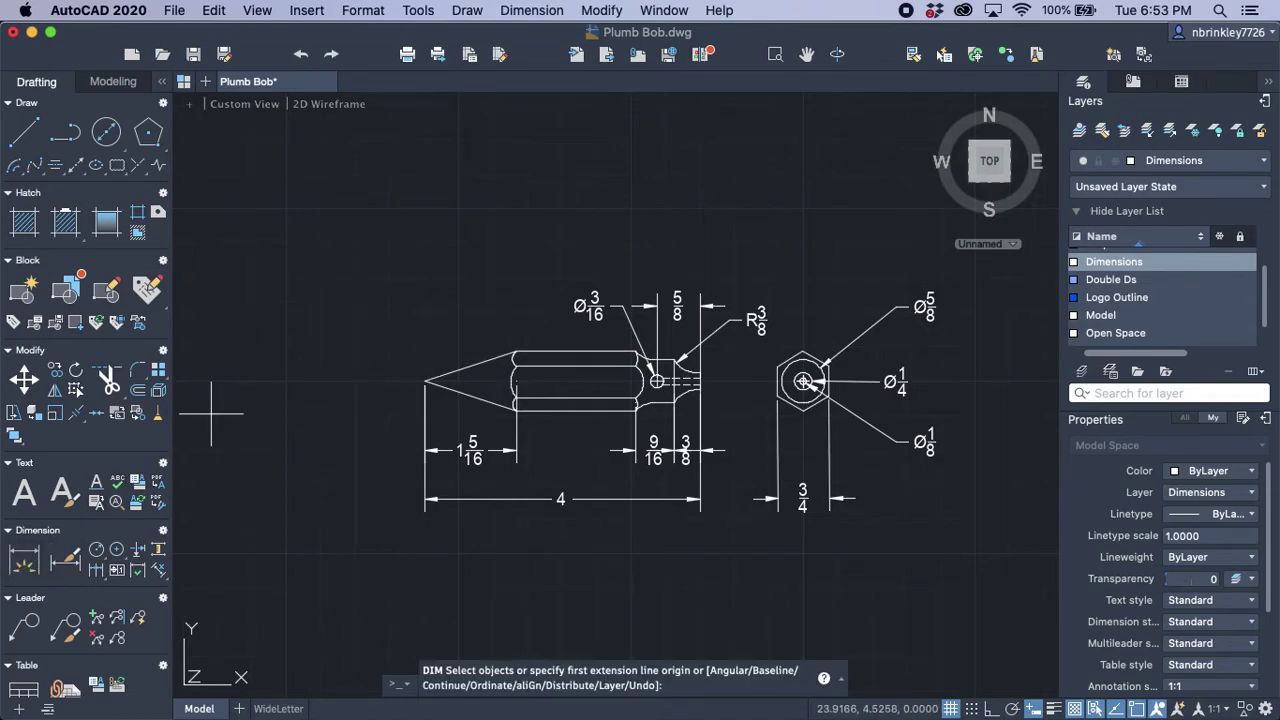
scroll(480, 366, "up", 6)
left_click(484, 351)
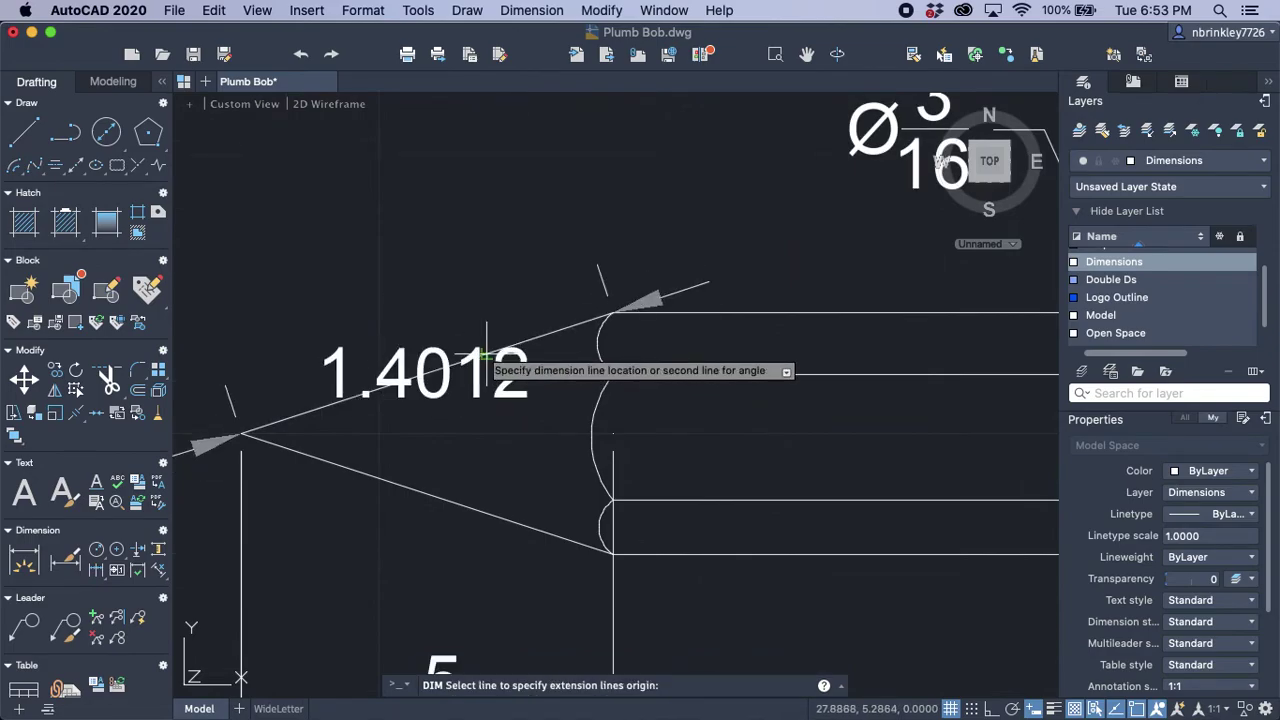
left_click(645, 314)
mouse_move(370, 316)
middle_mouse_down()
mouse_move(700, 286)
mouse_move(690, 293)
middle_mouse_up()
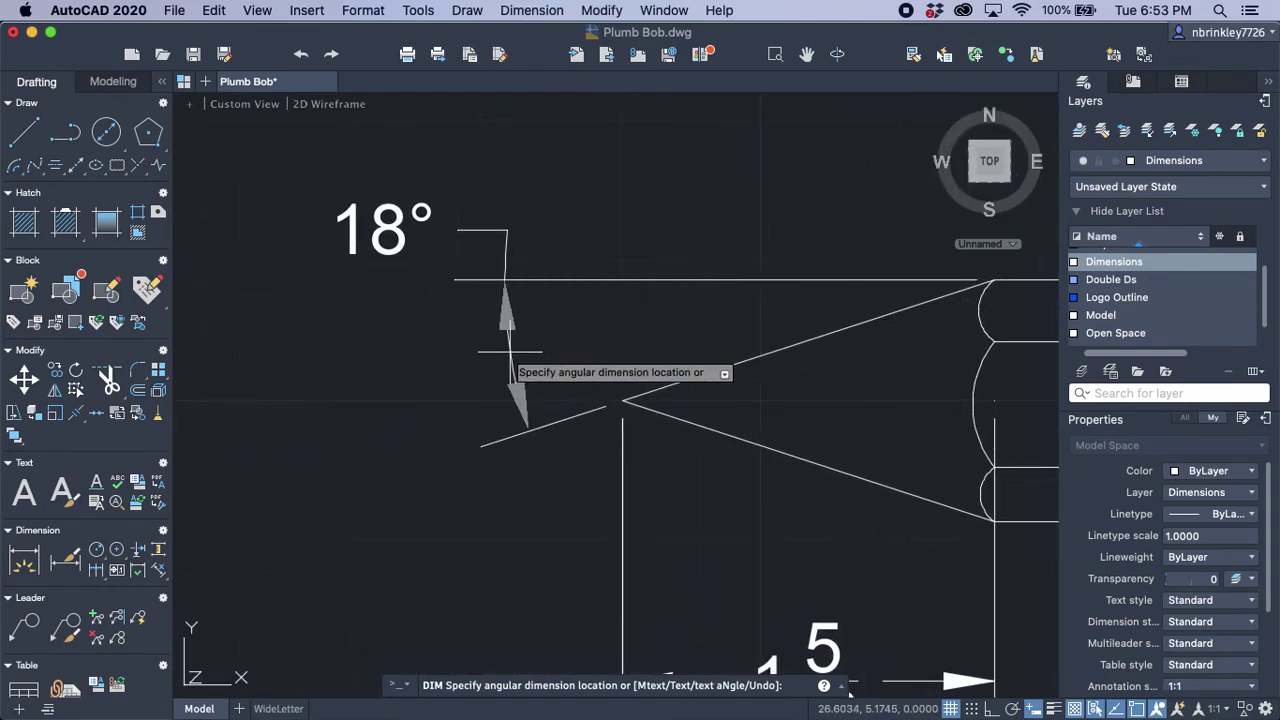
left_click(498, 354)
key("Escape")
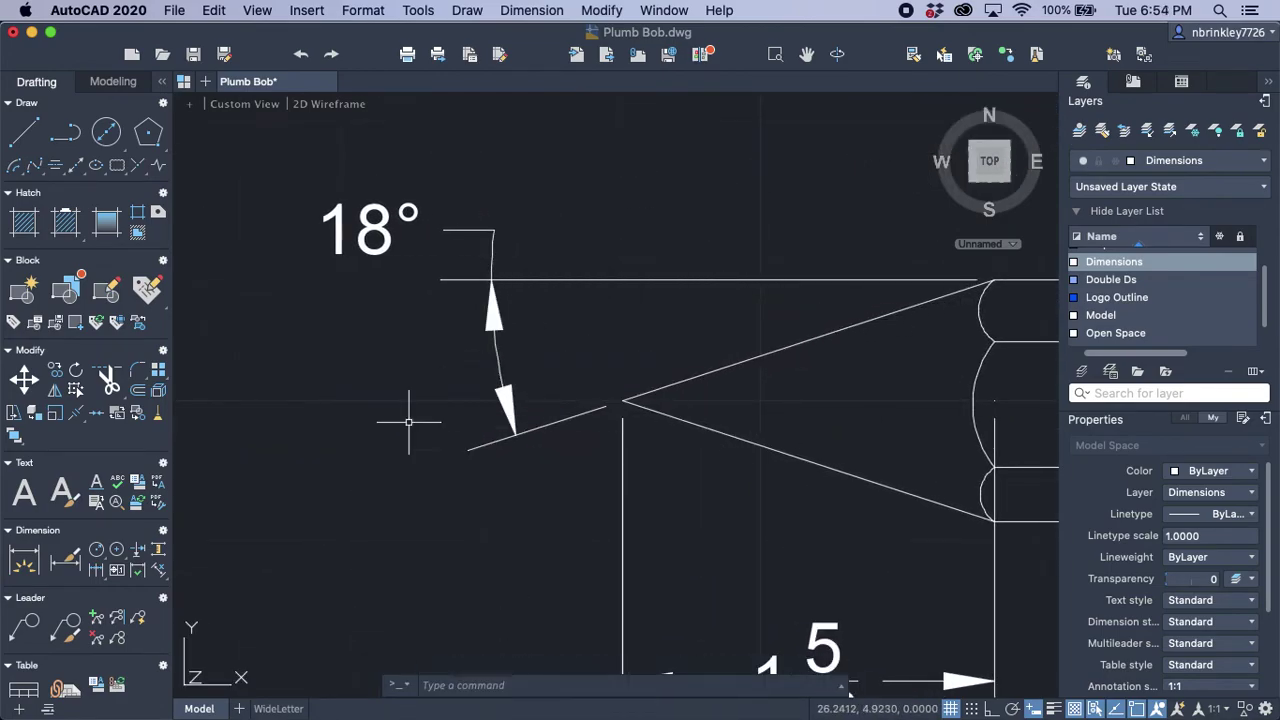
Step: Append HEX after the 3/4 fraction in the end view's width dimension, save the text and finish editing
scroll(430, 430, "down", 8)
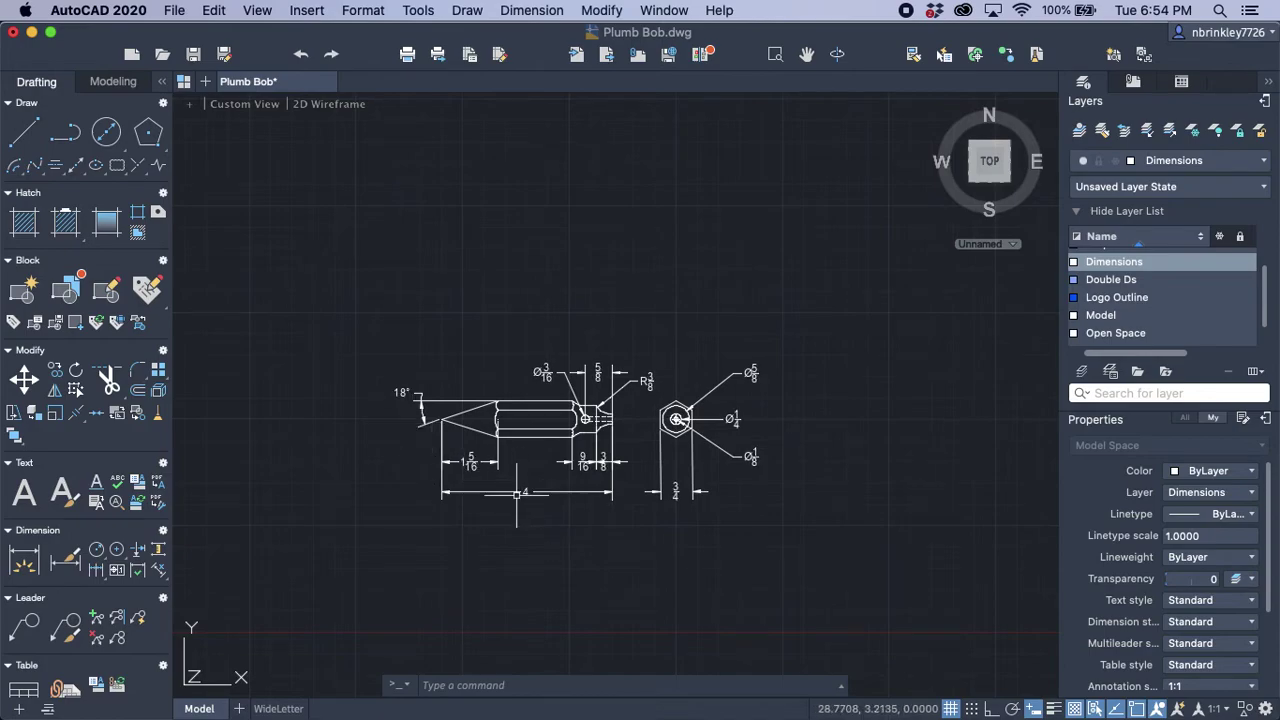
scroll(514, 465, "up", 2)
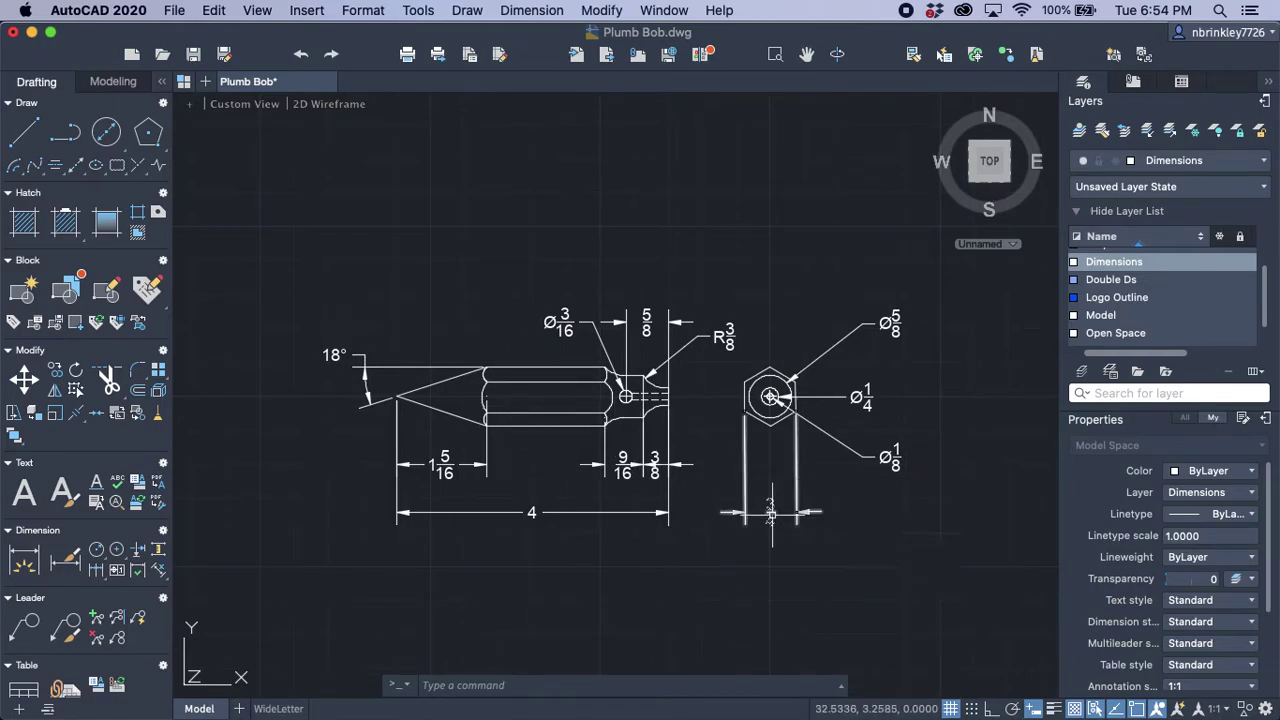
double_click(770, 514)
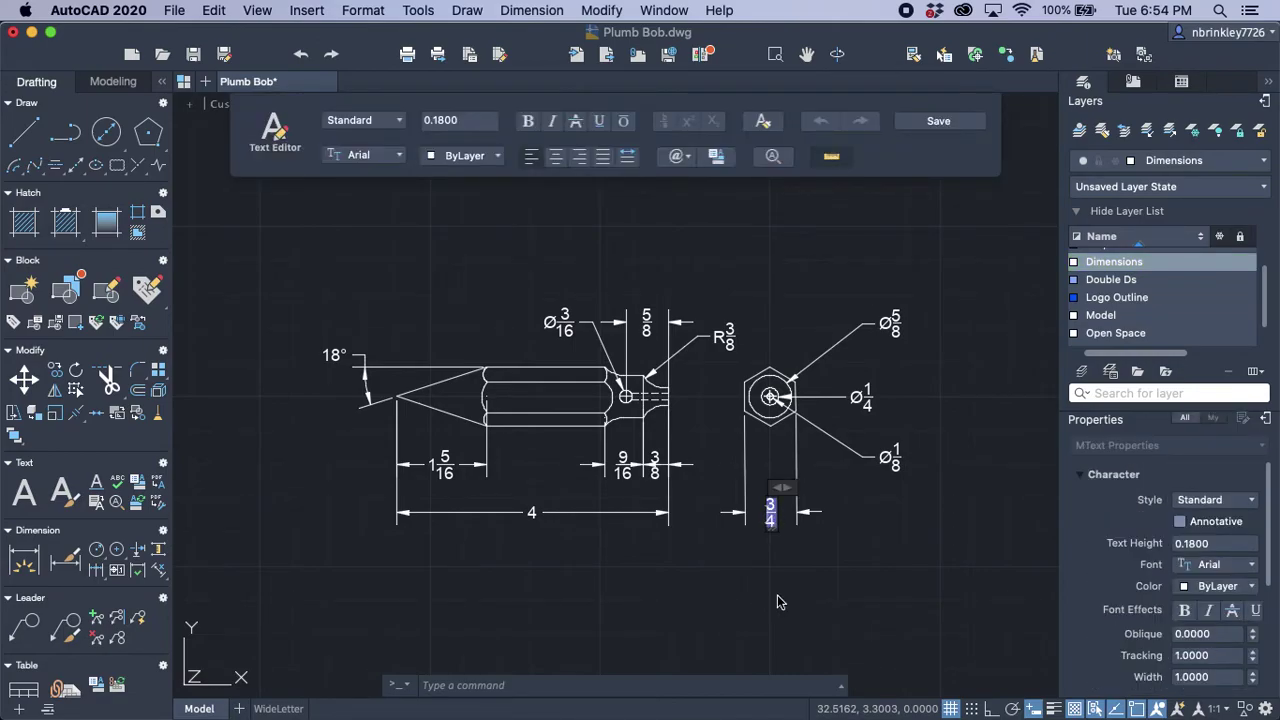
scroll(753, 524, "up", 4)
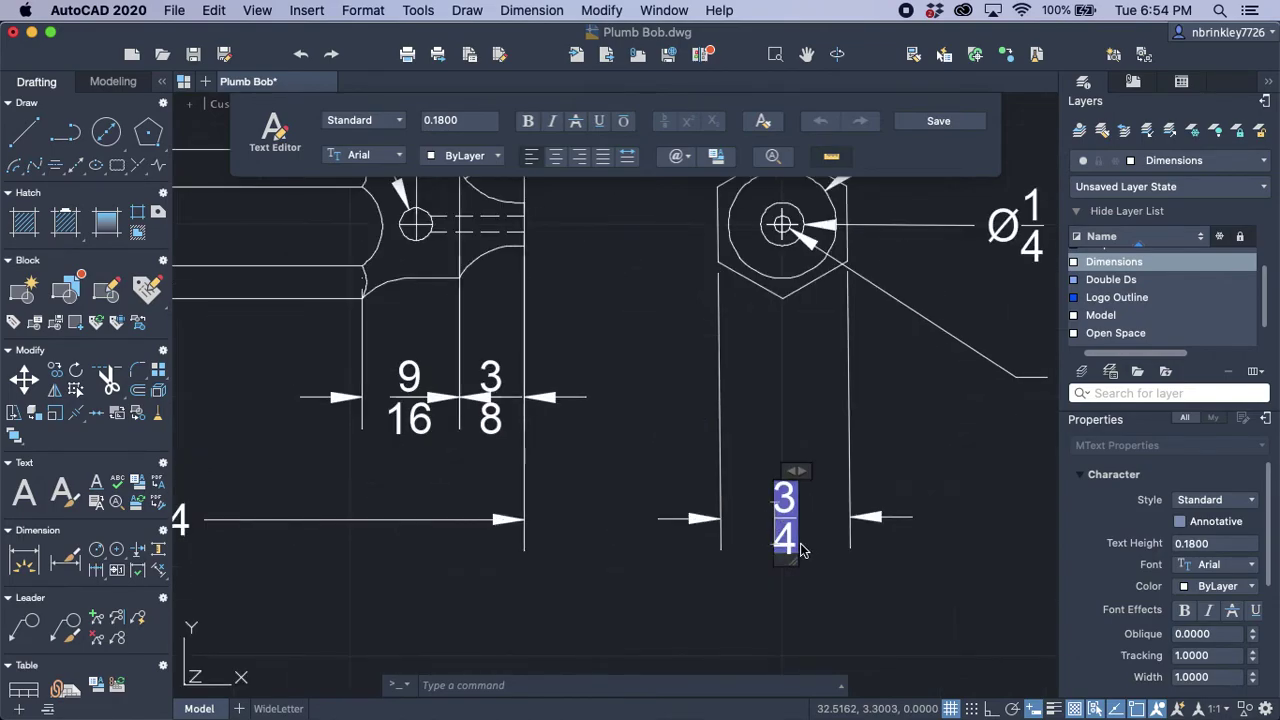
mouse_move(728, 716)
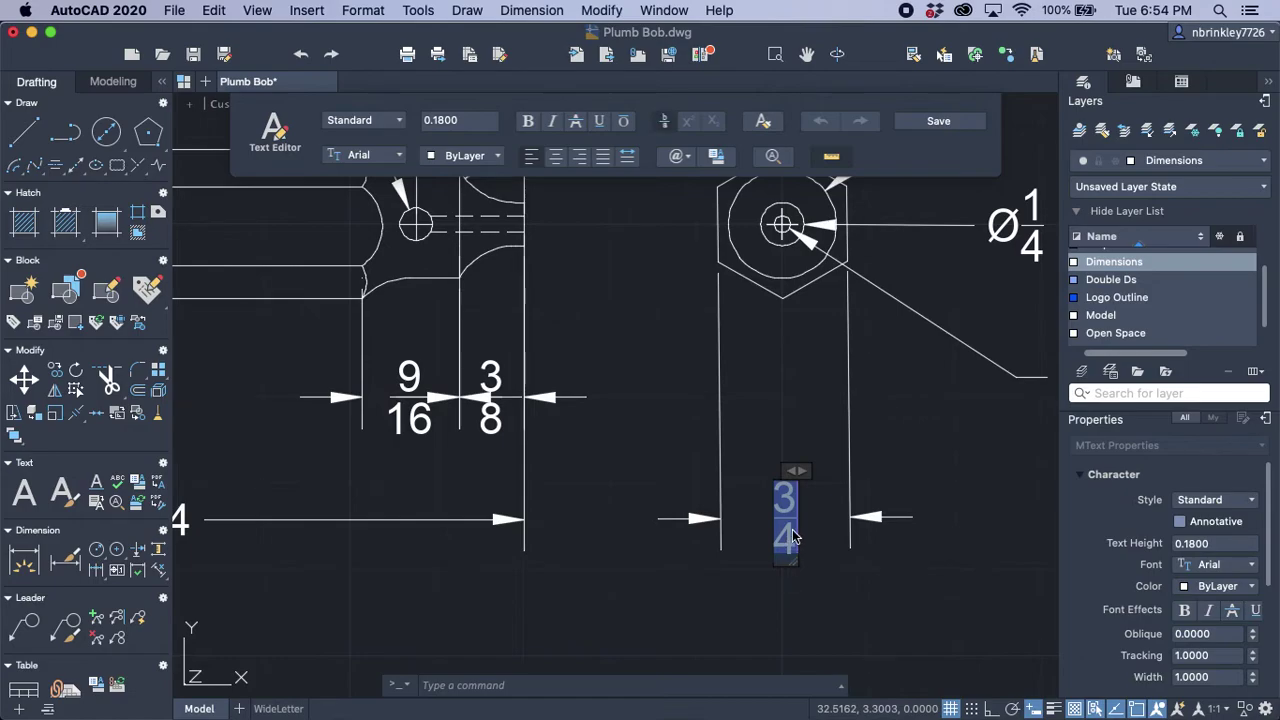
double_click(785, 533)
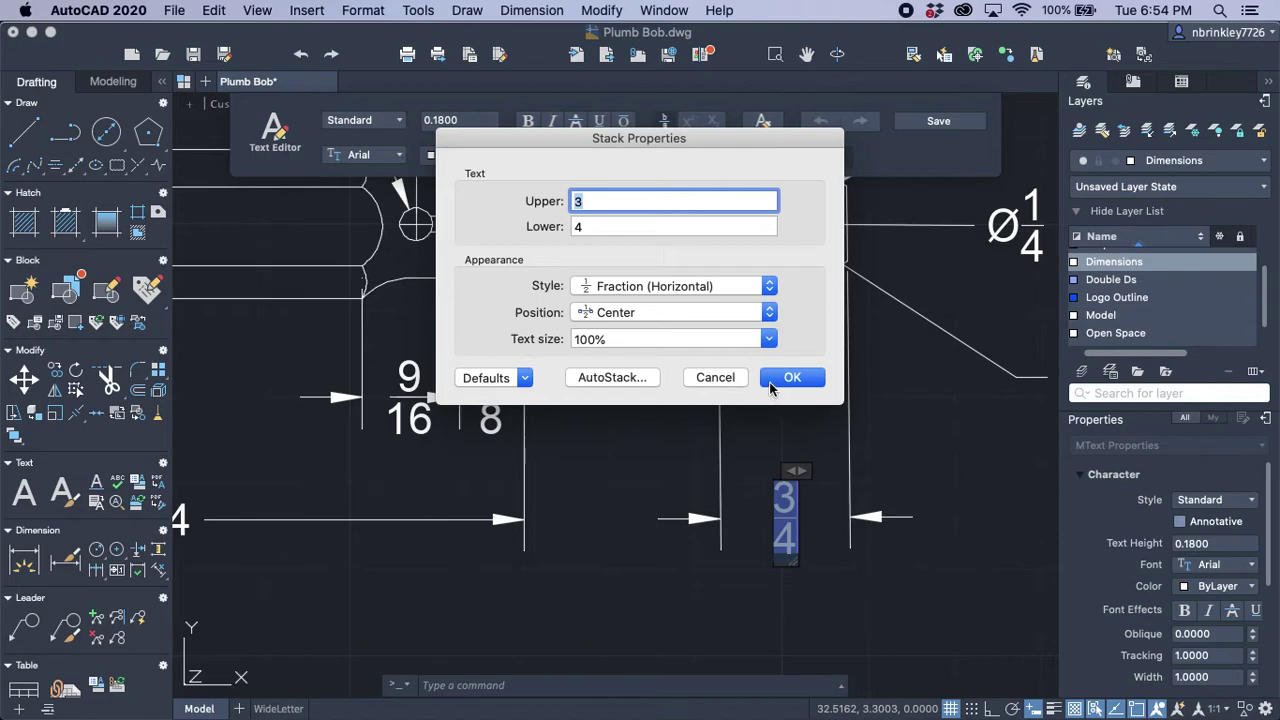
left_click(730, 378)
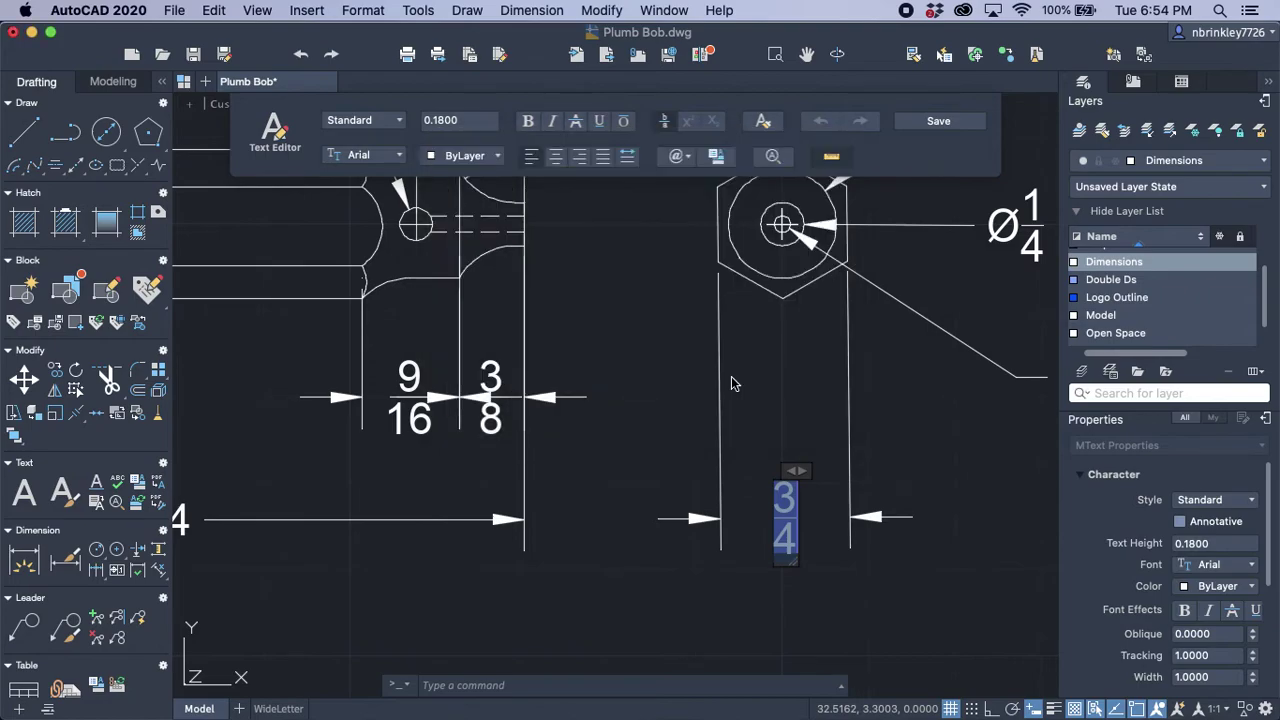
left_click(790, 525)
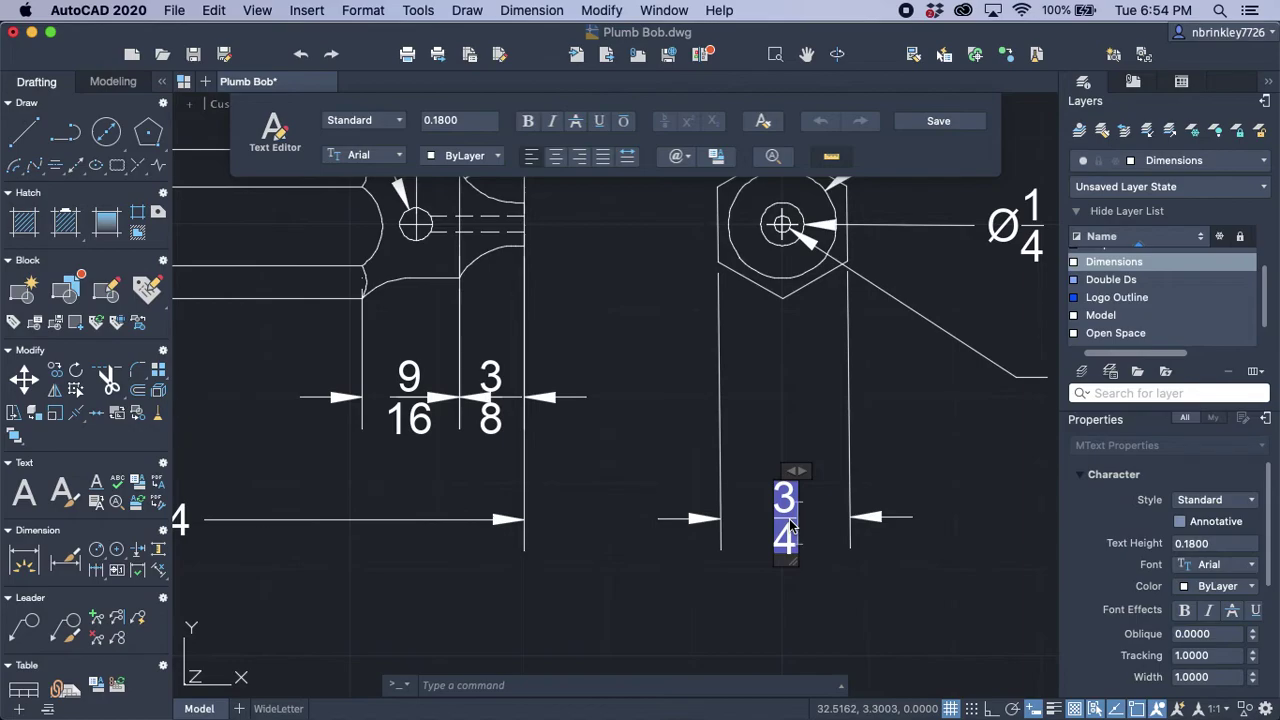
type("HEX")
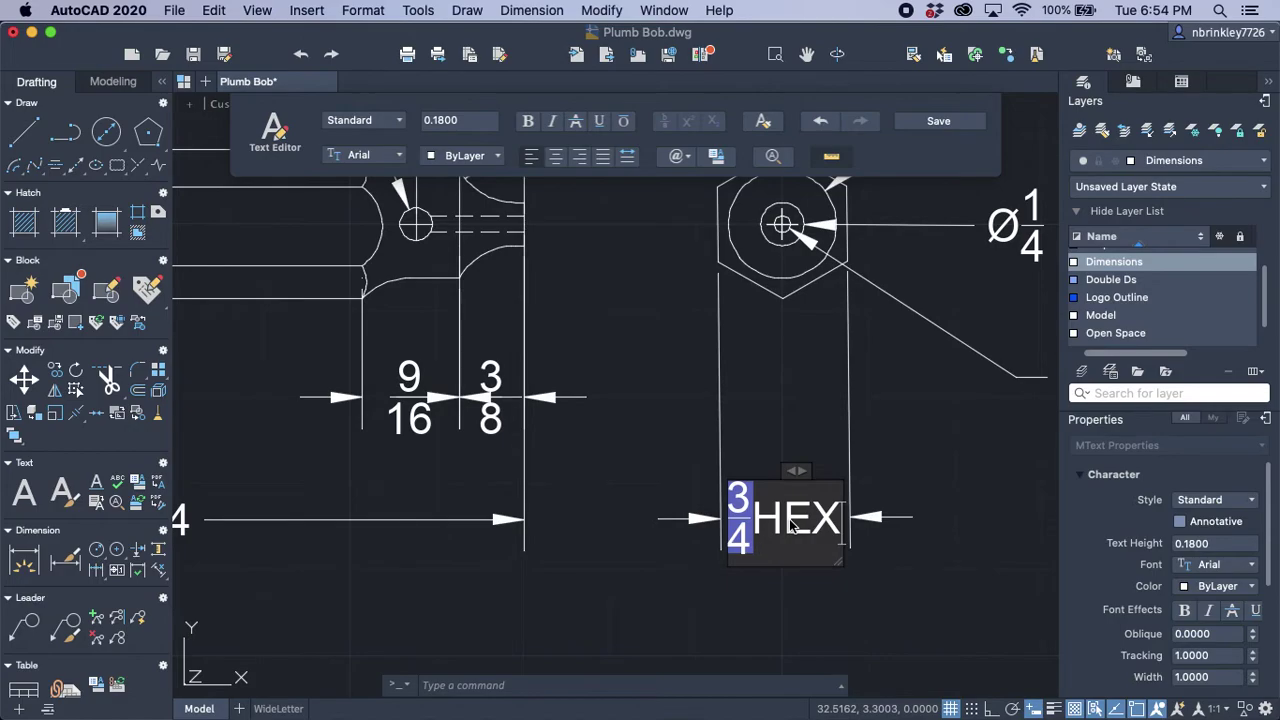
left_click(937, 120)
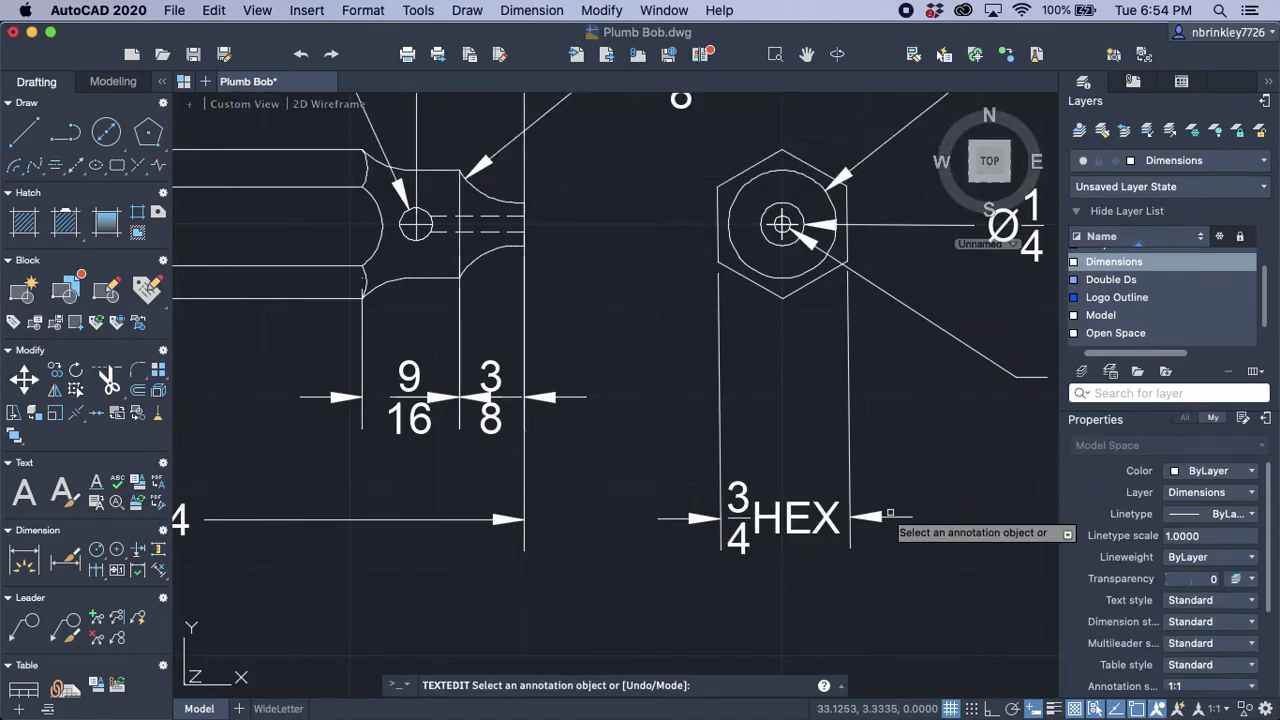
scroll(889, 495, "down", 3)
key("Escape")
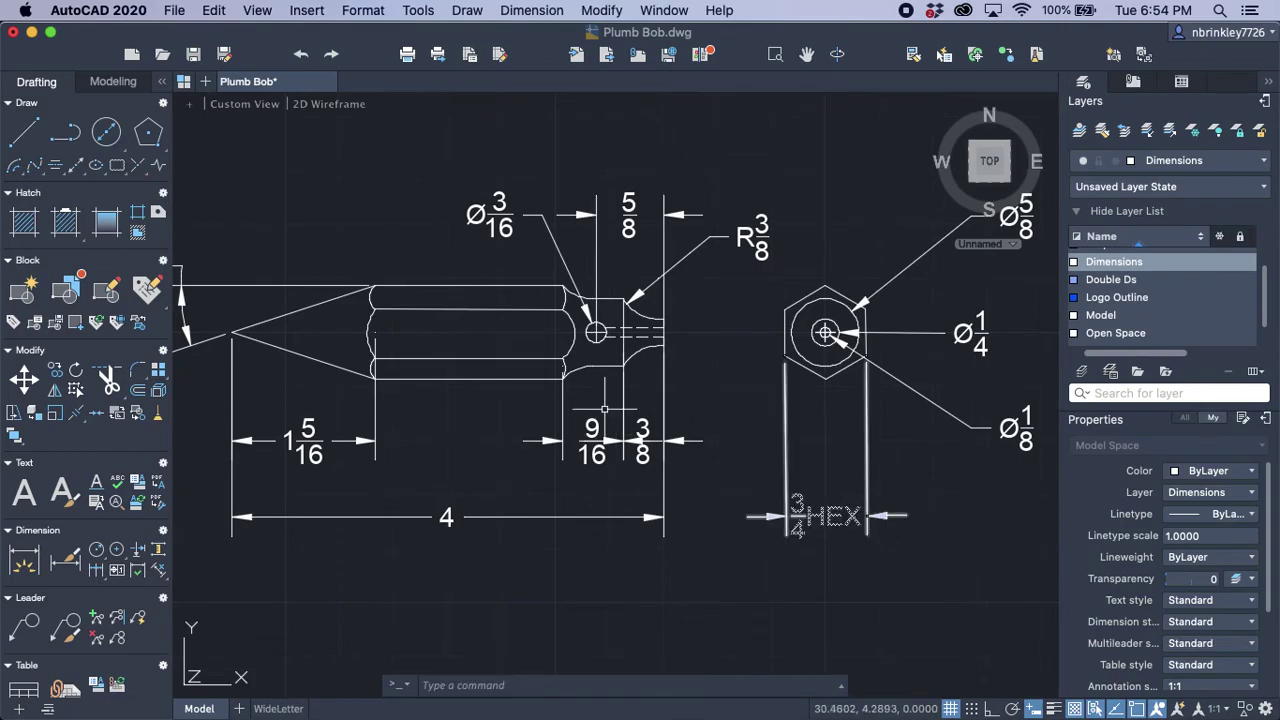
Step: Add TO CENTER on a second line beneath the side view's Ø3/16 hole dimension text, save it and finish editing
double_click(505, 224)
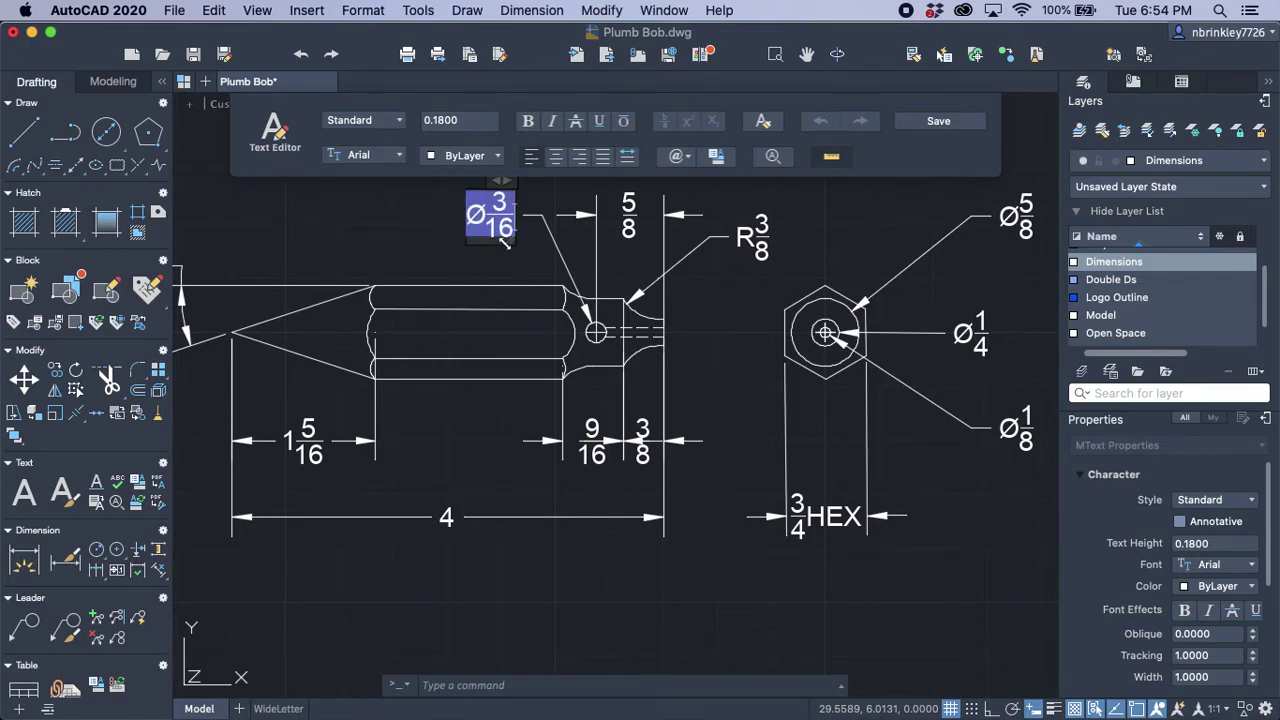
key("Return")
type("TO")
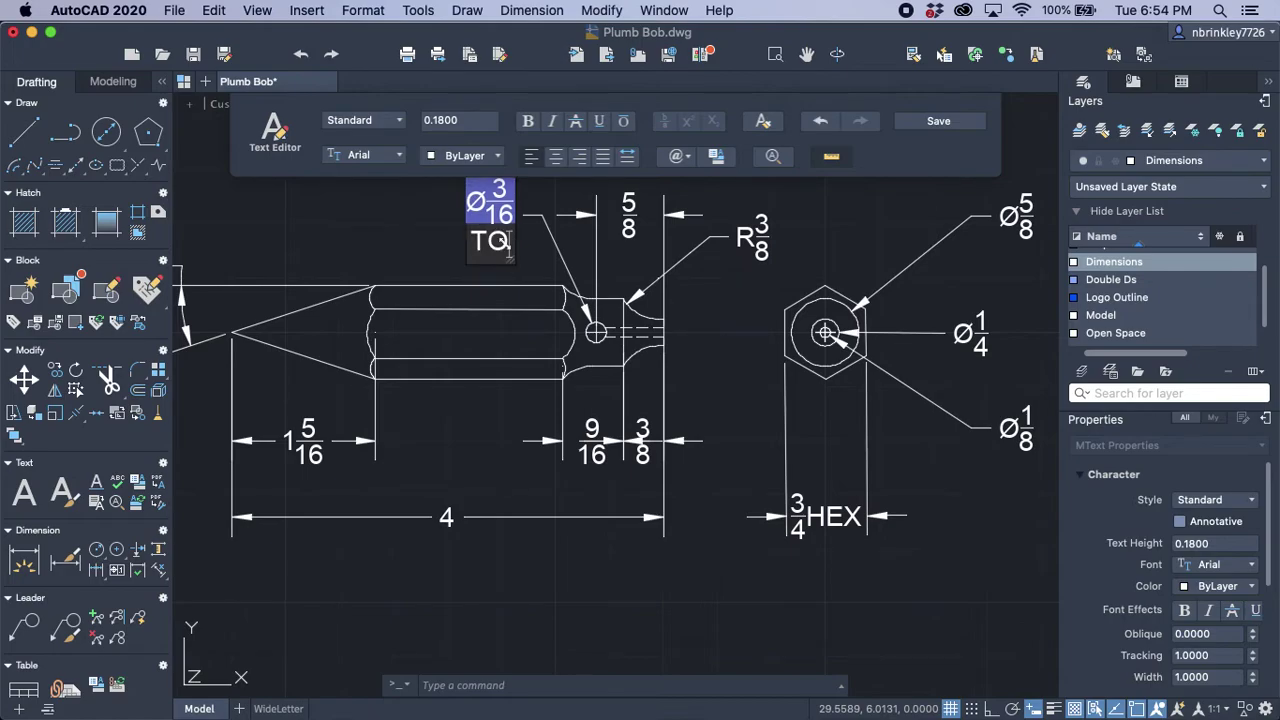
type(" CENTER")
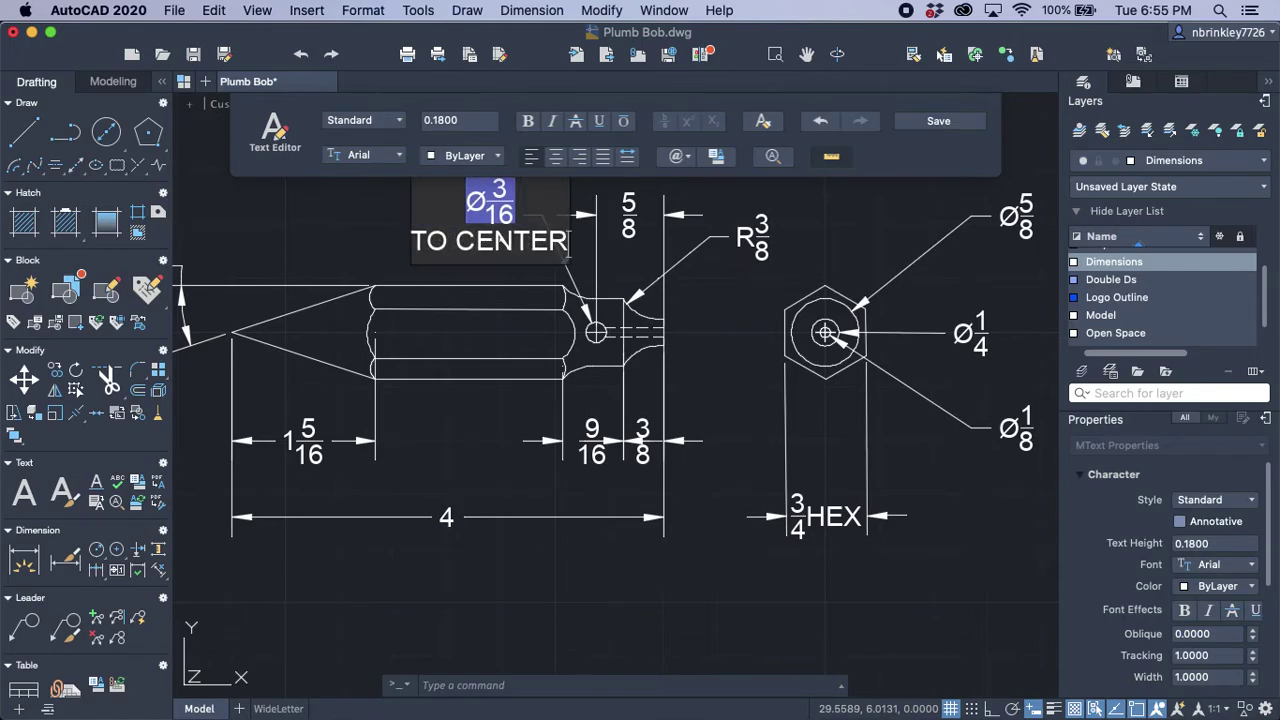
left_click(940, 121)
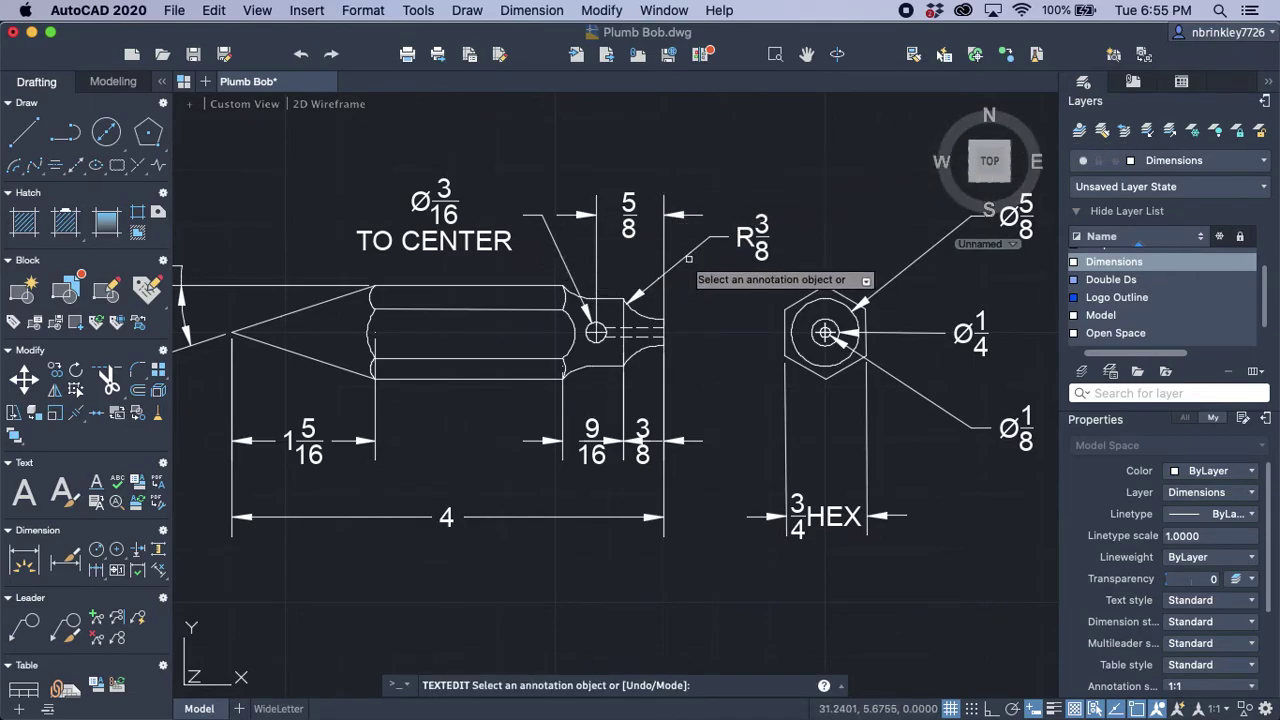
key("Escape")
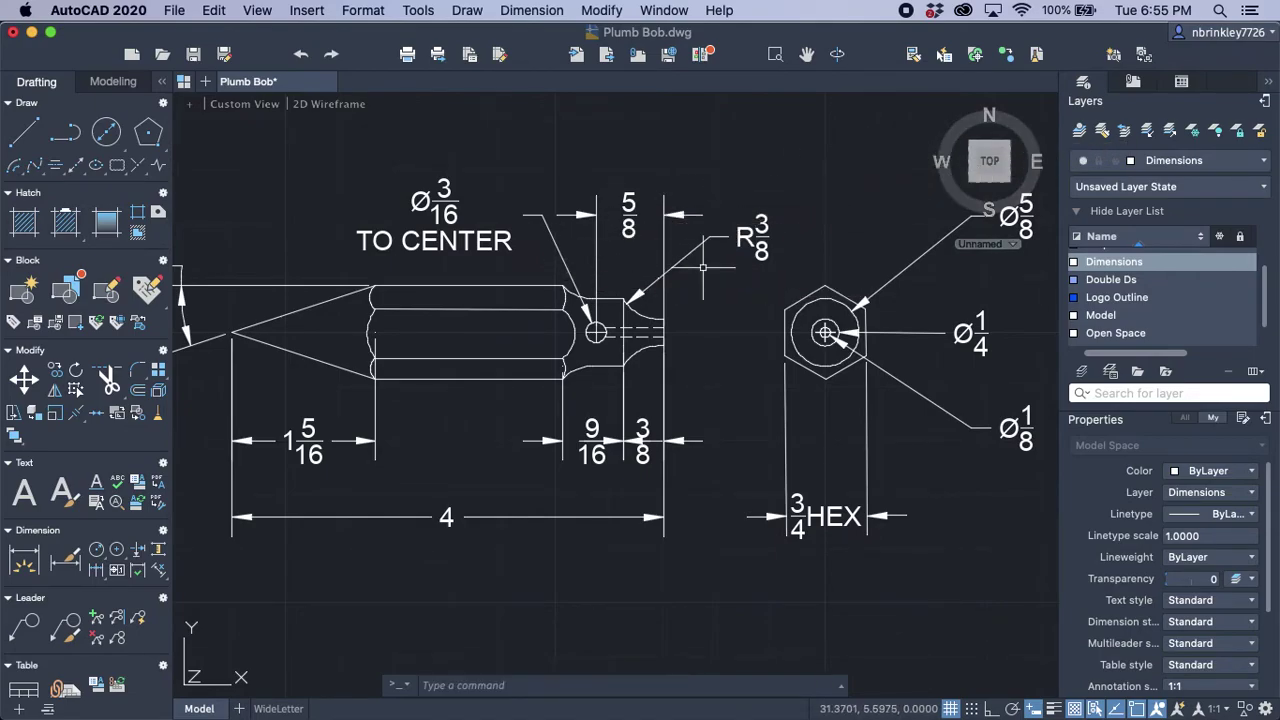
Step: Append TYP after the fraction in the side view's R3/8 radius dimension, save the text and finish editing
double_click(762, 256)
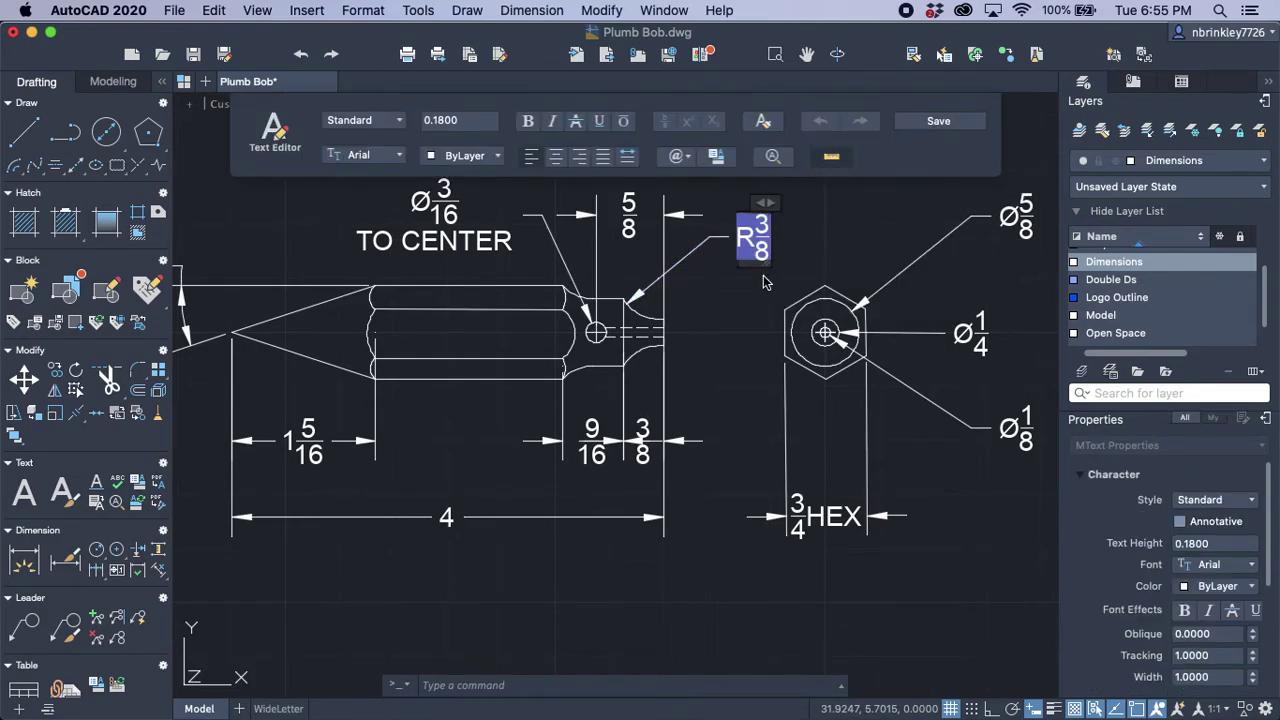
type("TYP")
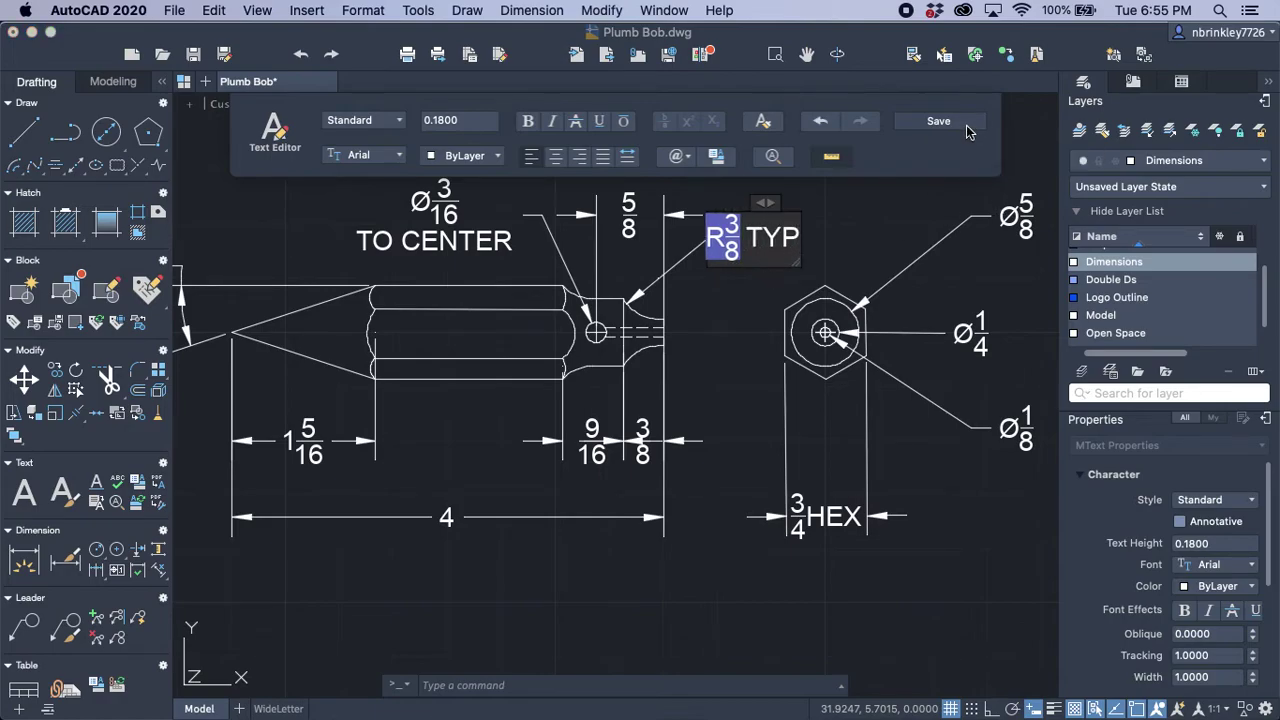
left_click(966, 131)
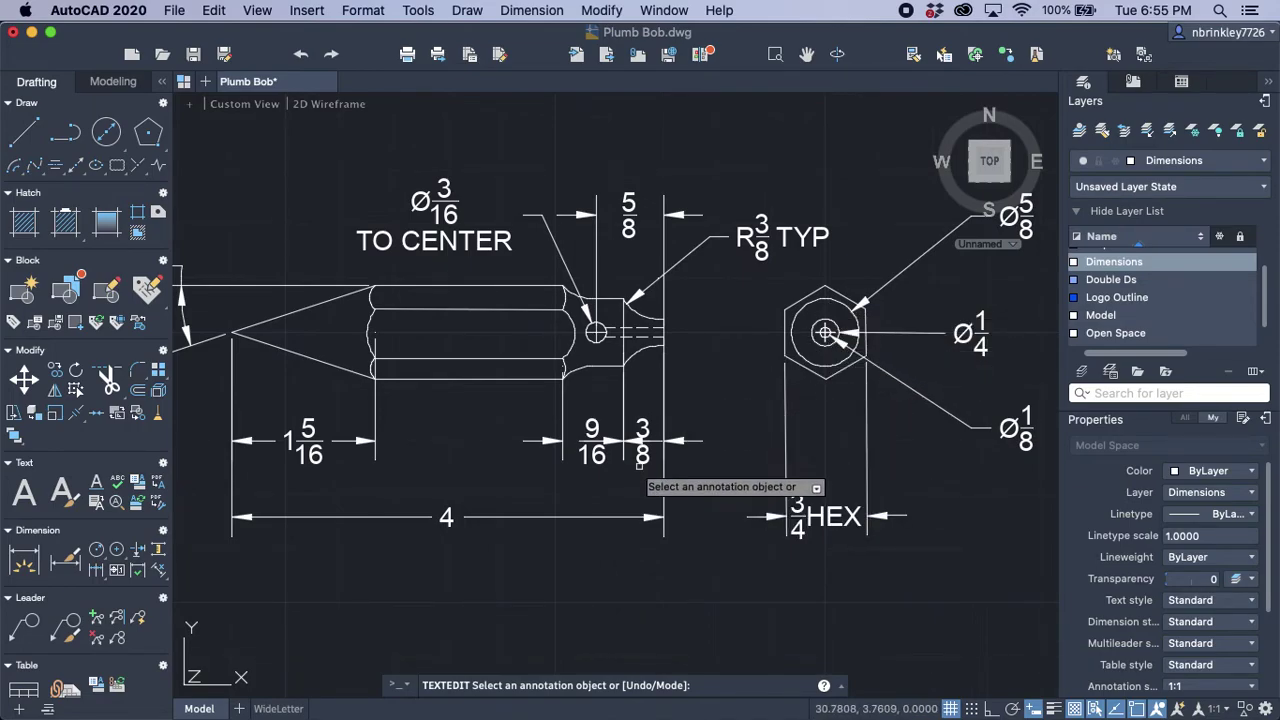
key("Escape")
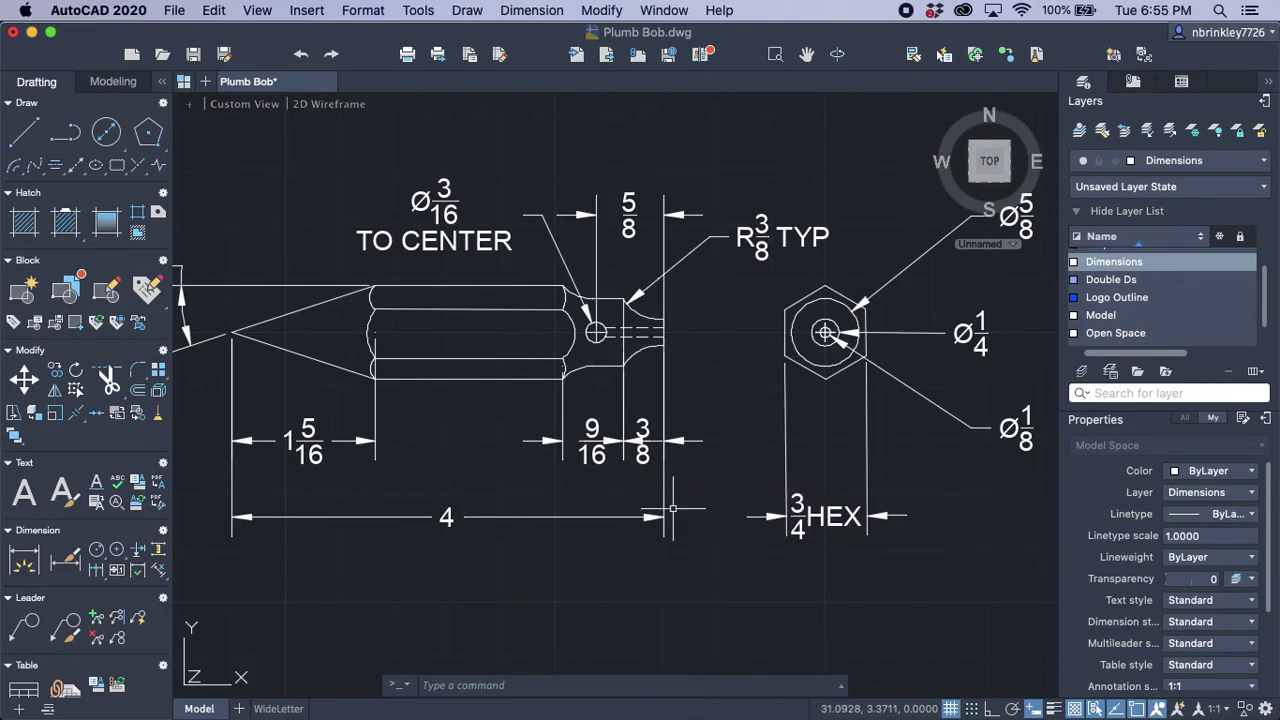
Step: Turn off the Text inside fit option for the side view's 9/16 dimension and deselect it
left_click(592, 440)
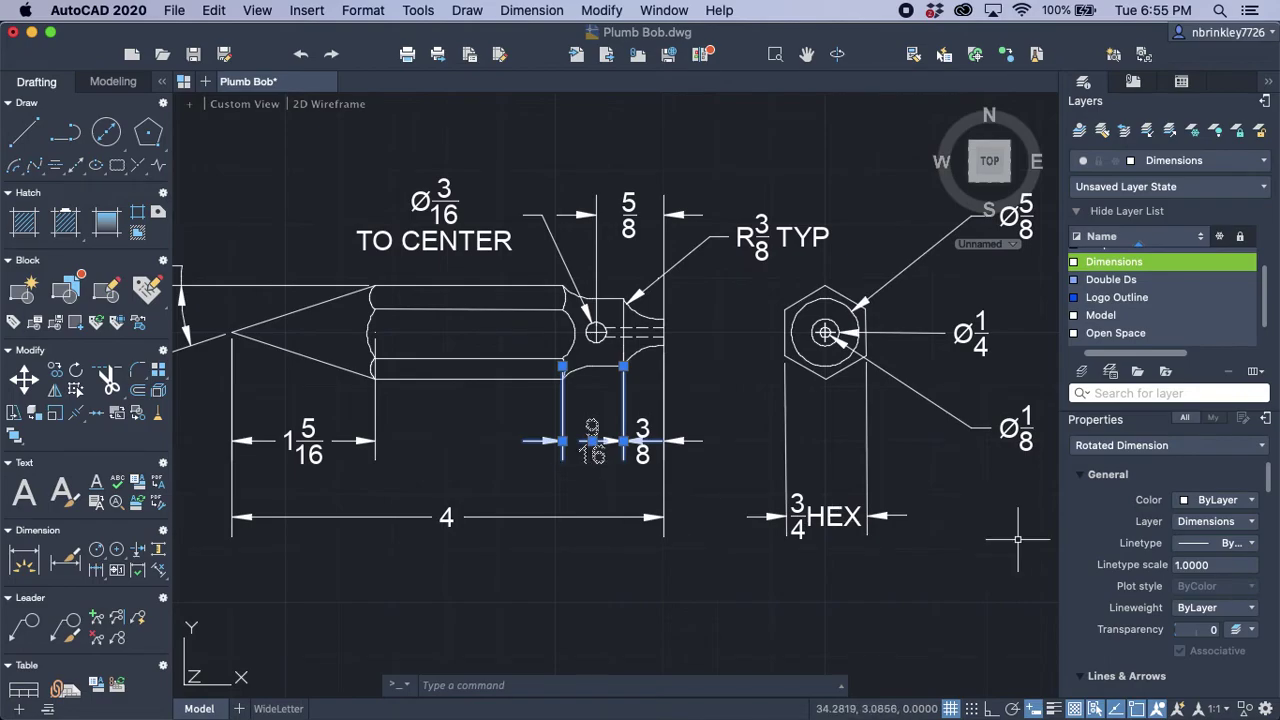
scroll(1170, 530, "down", 10)
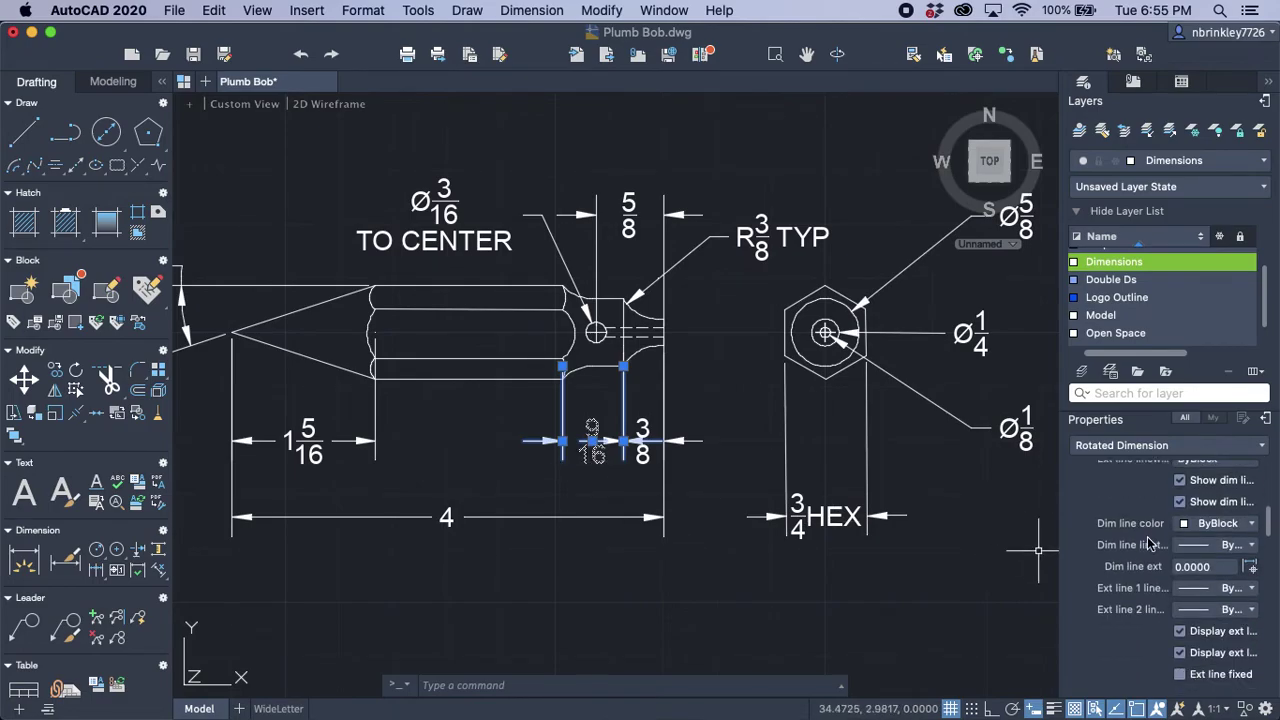
scroll(1150, 543, "down", 6)
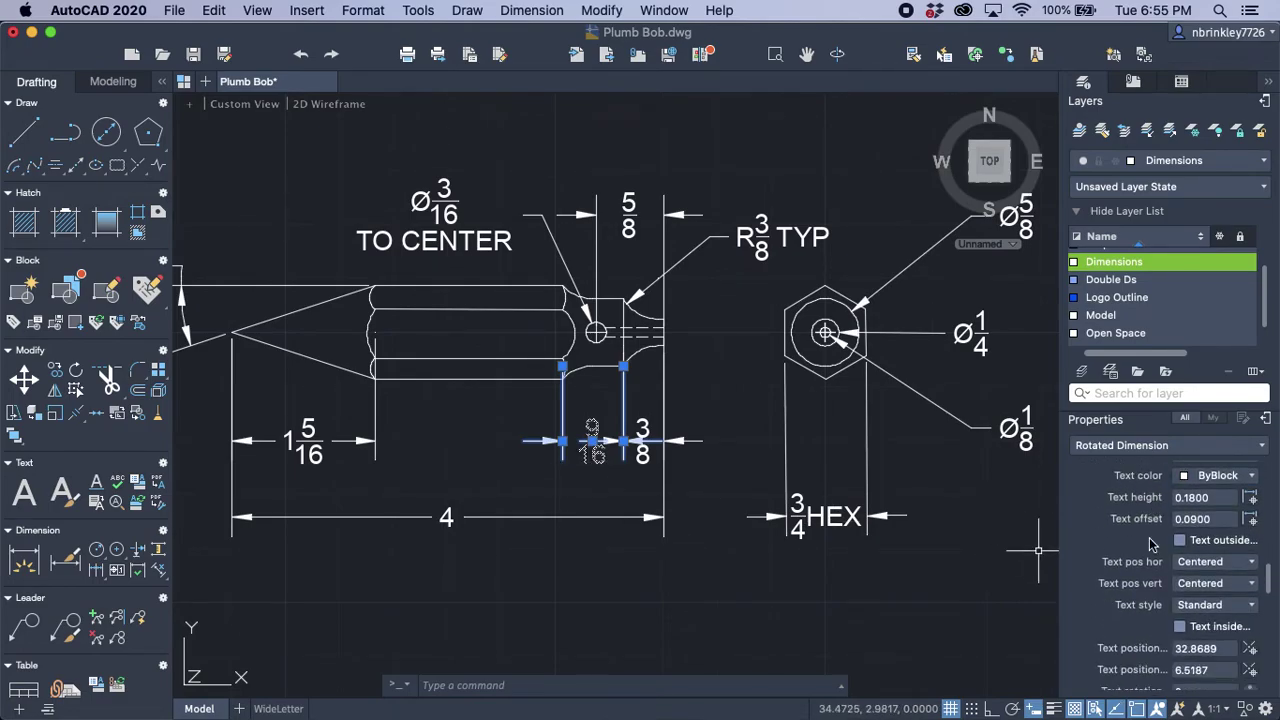
scroll(1154, 545, "down", 5)
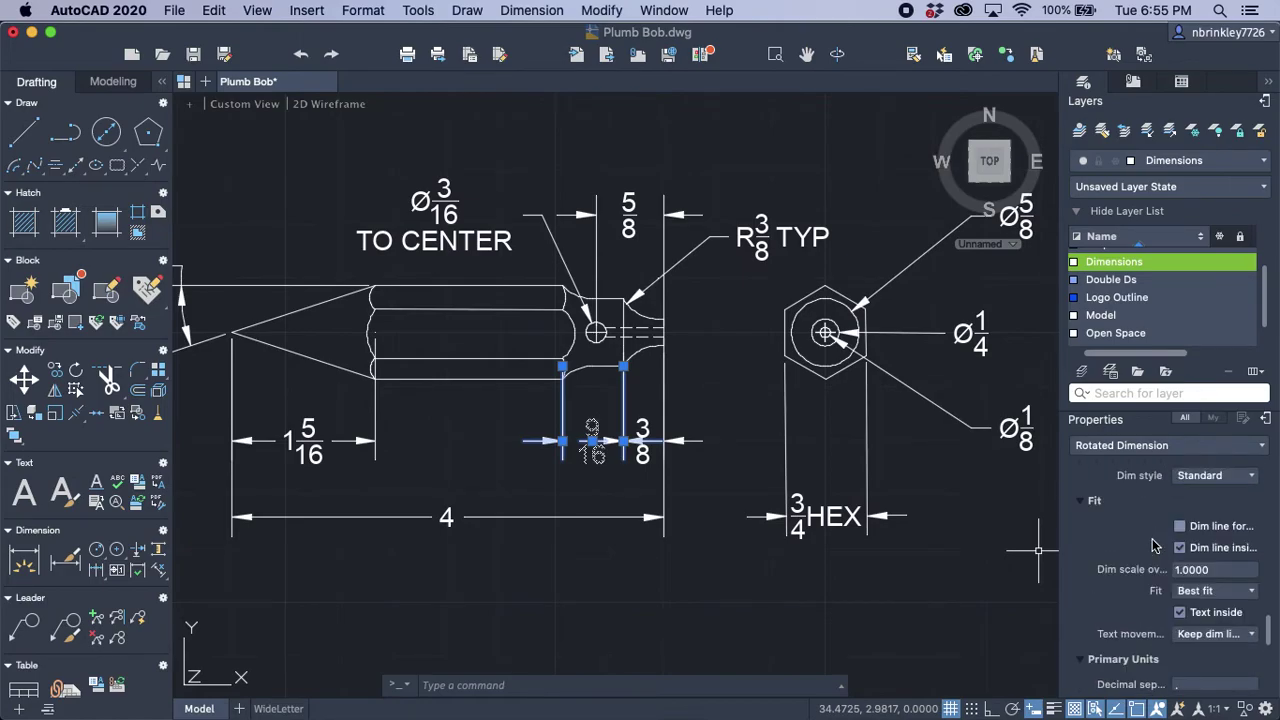
left_click(1180, 600)
key("Escape")
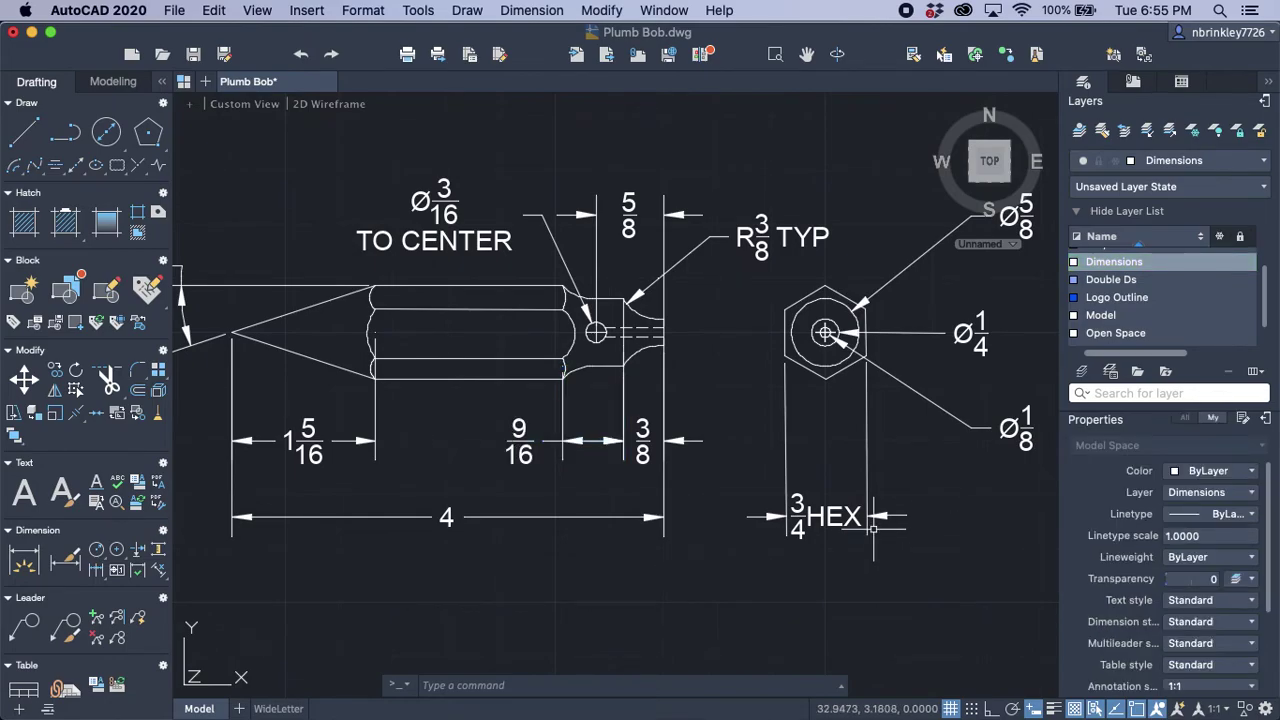
Step: Move both dimensioned views, using the cone's tip as base point, into the open area of the title block border
scroll(873, 527, "down", 4)
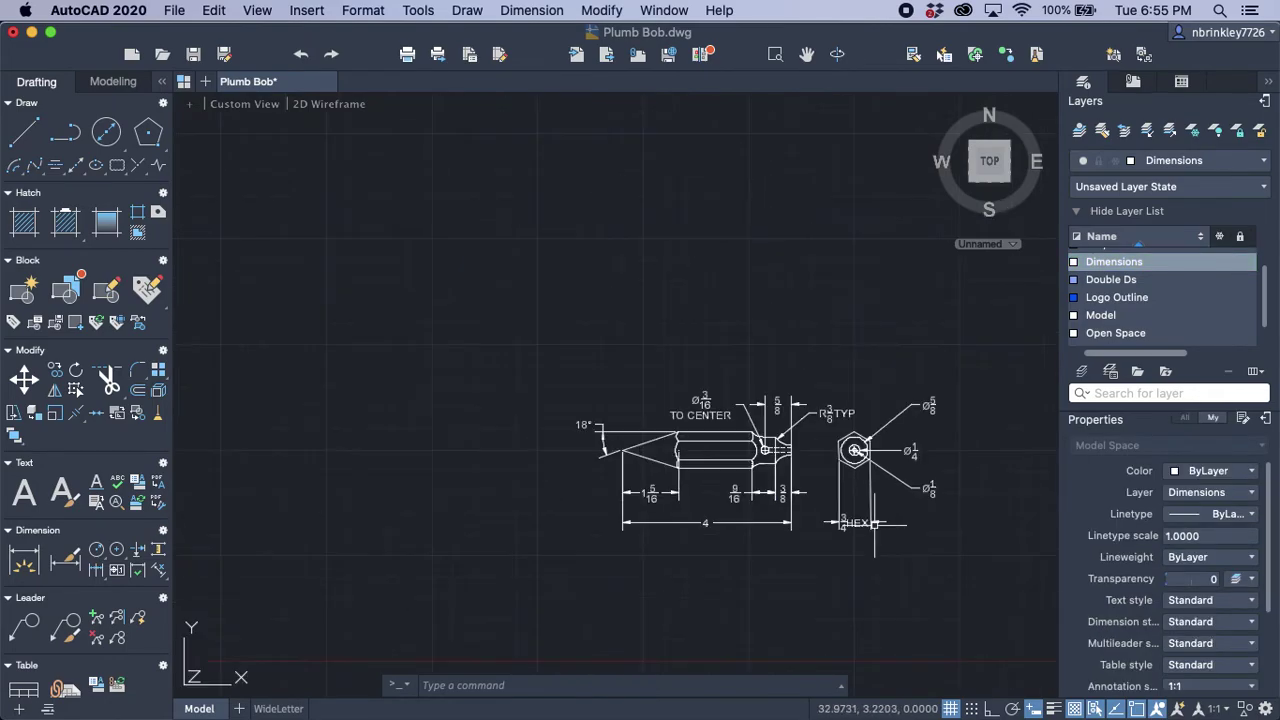
left_click(979, 566)
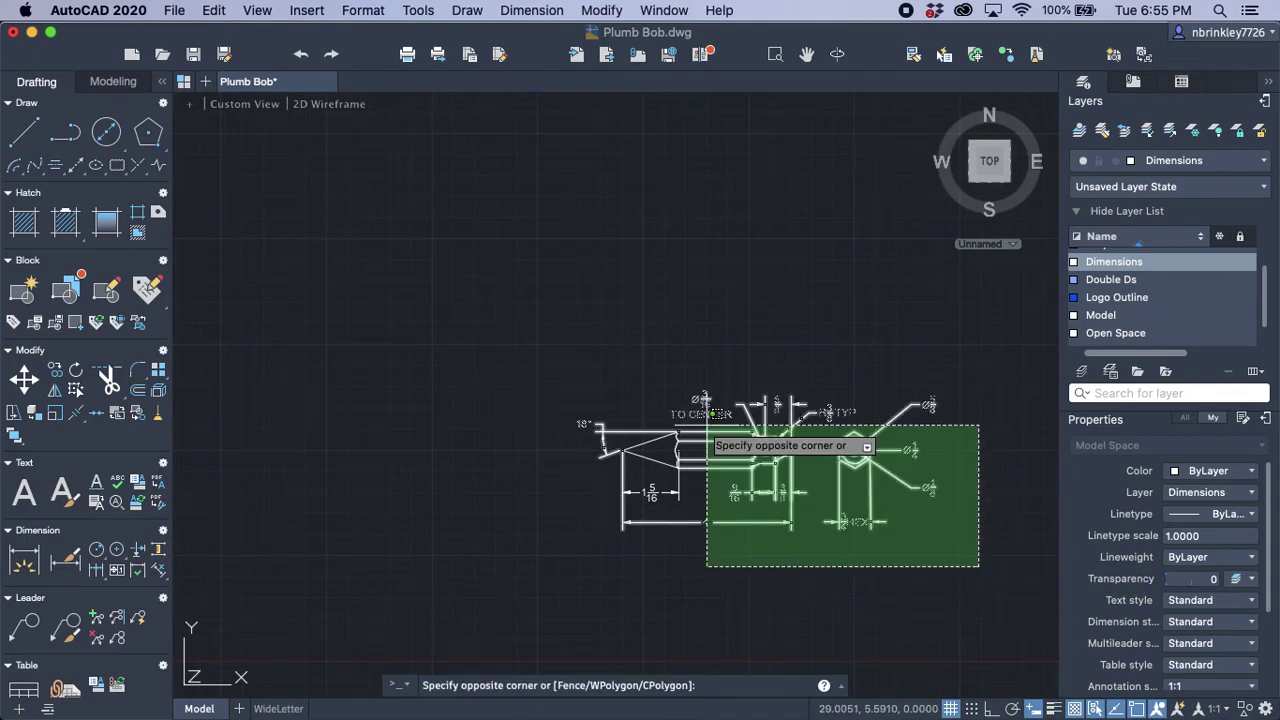
left_click(543, 355)
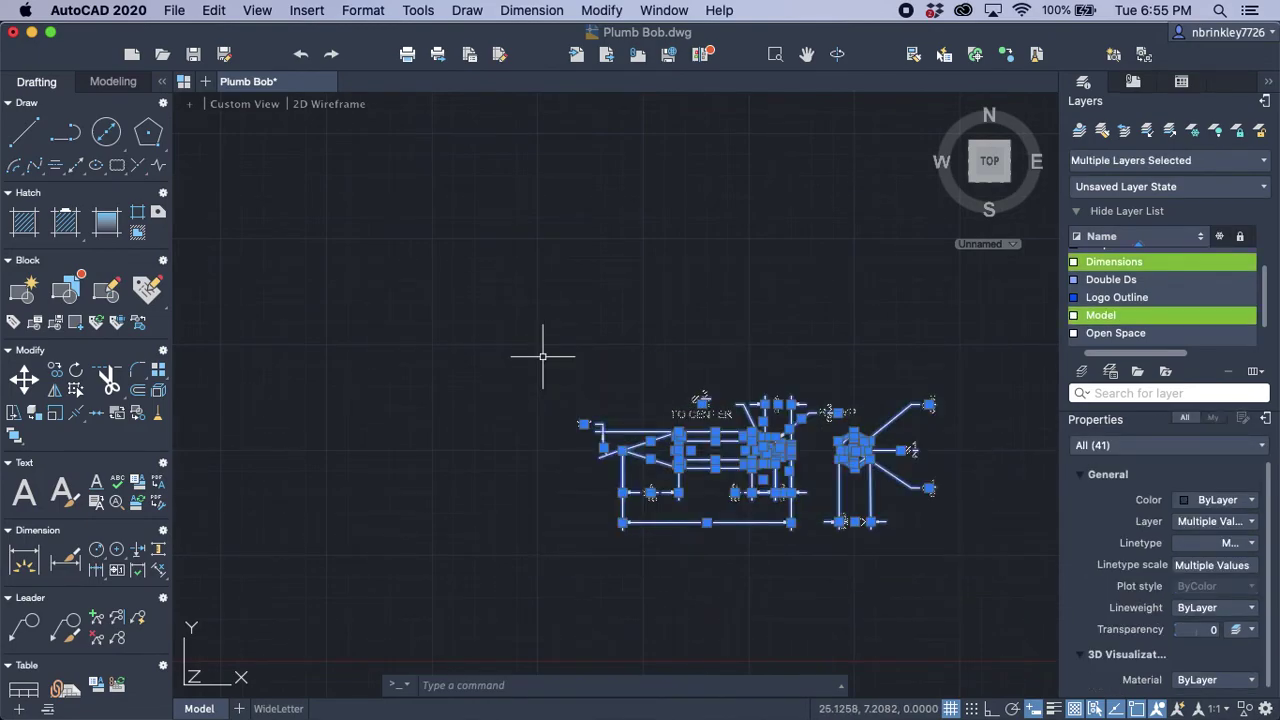
right_click(543, 355)
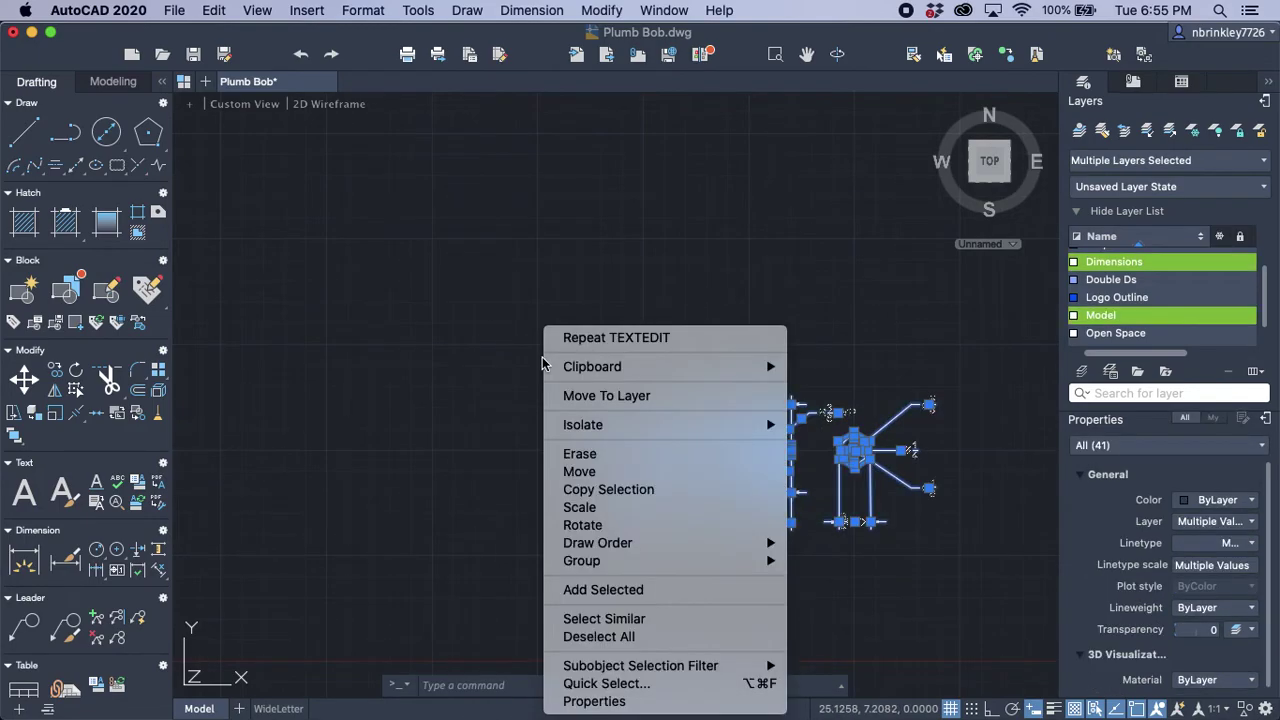
left_click(580, 471)
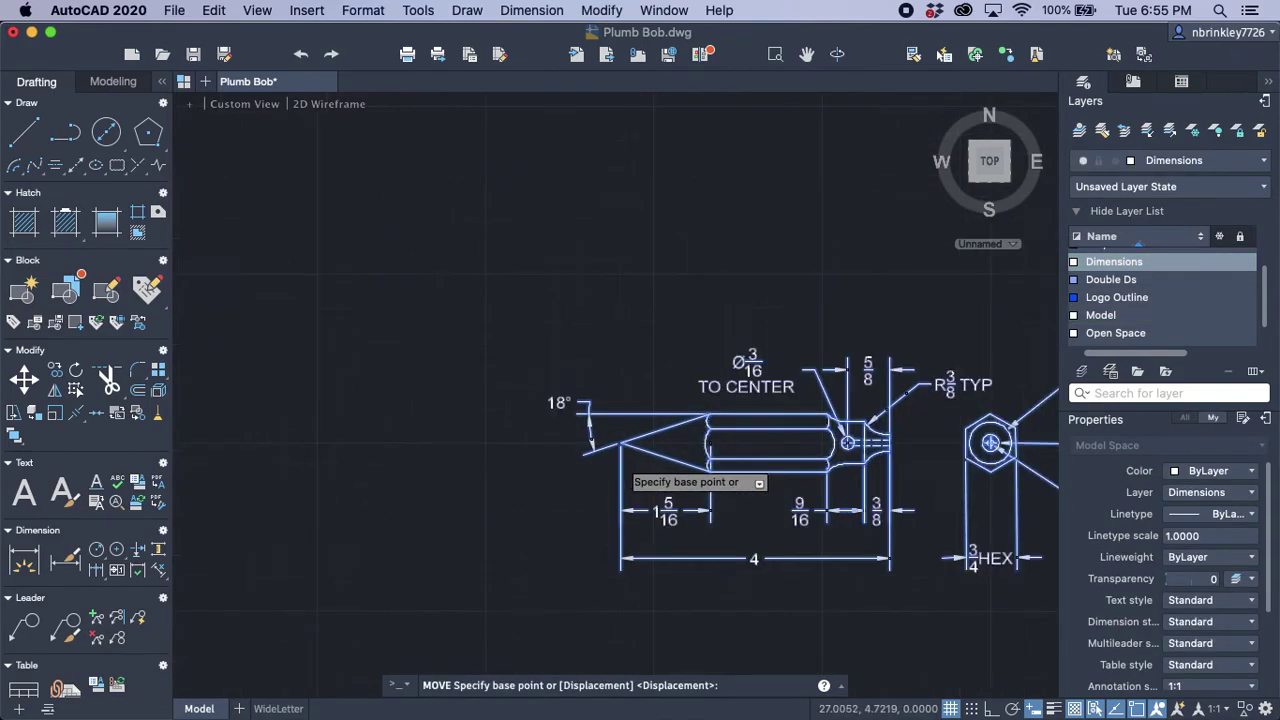
scroll(626, 461, "up", 4)
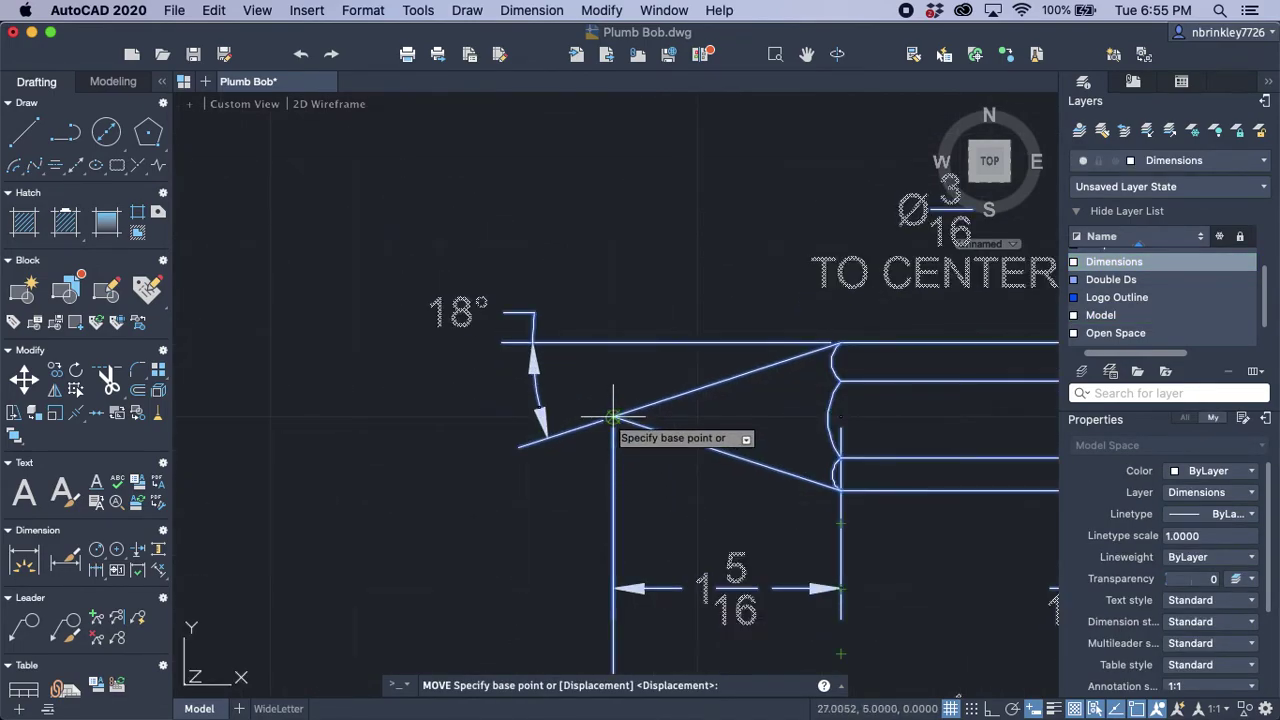
left_click(613, 416)
scroll(635, 430, "down", 8)
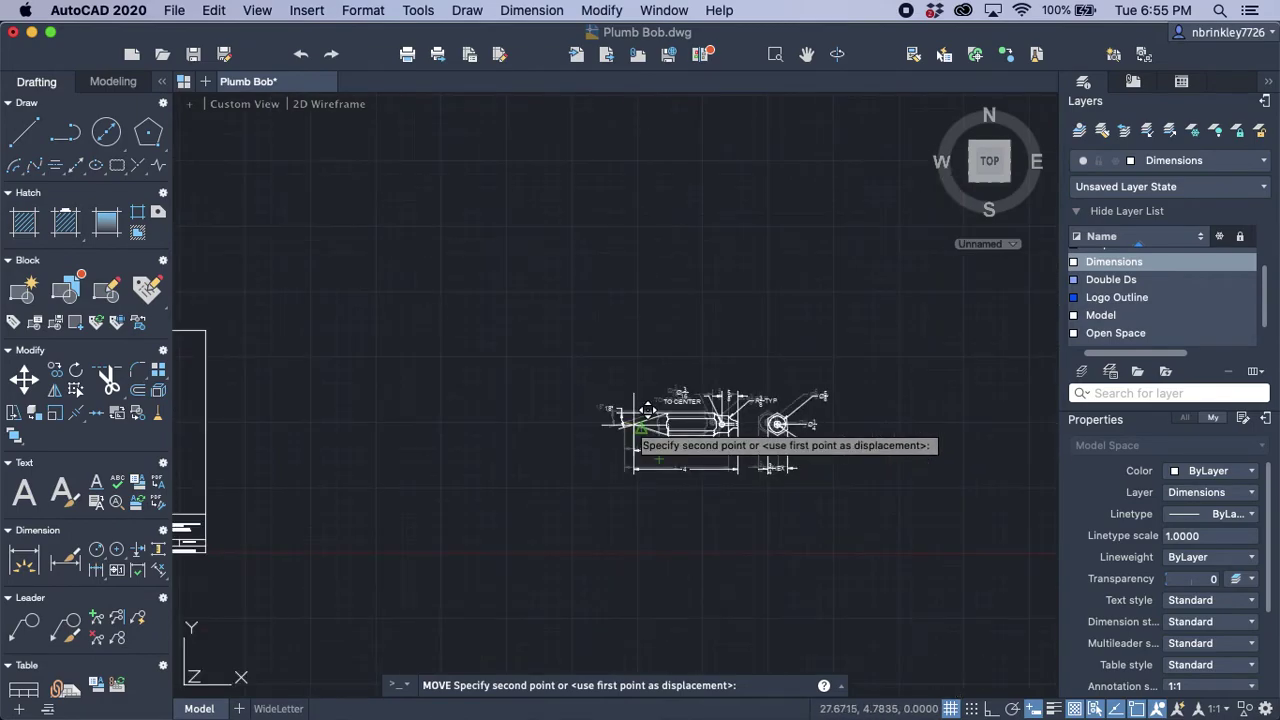
scroll(636, 415, "down", 4)
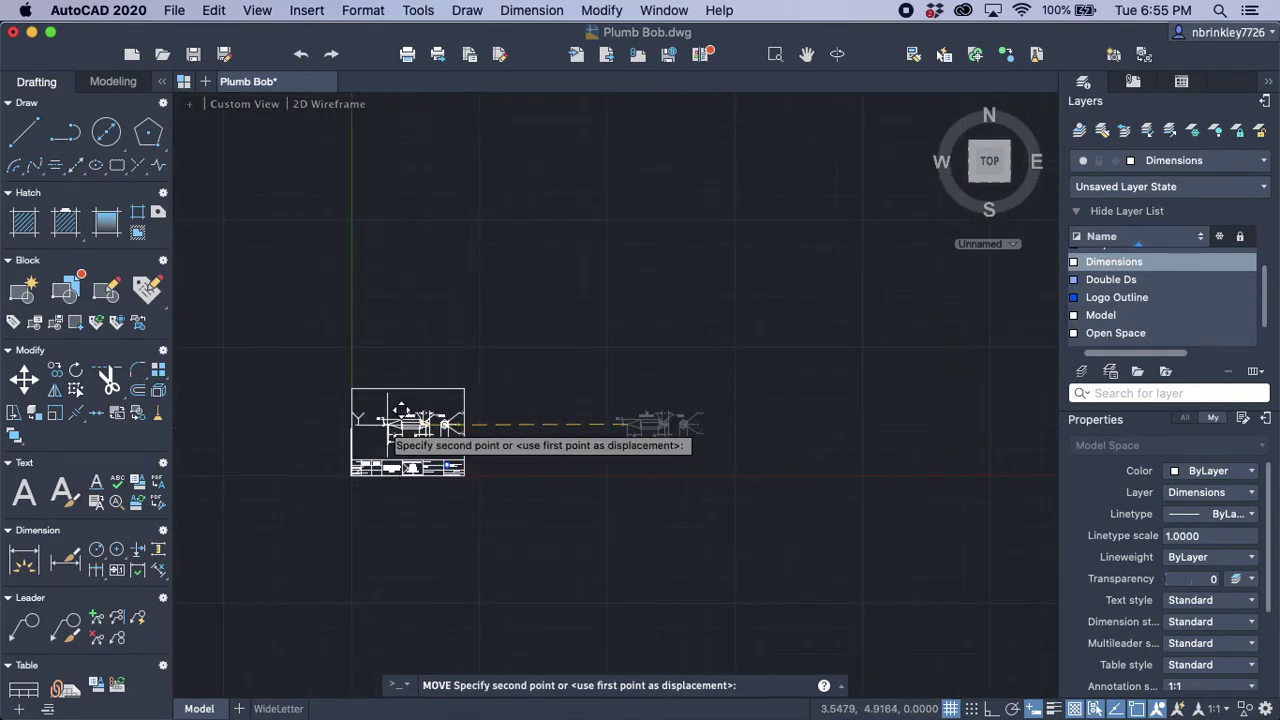
scroll(400, 414, "up", 10)
scroll(560, 405, "down", 10)
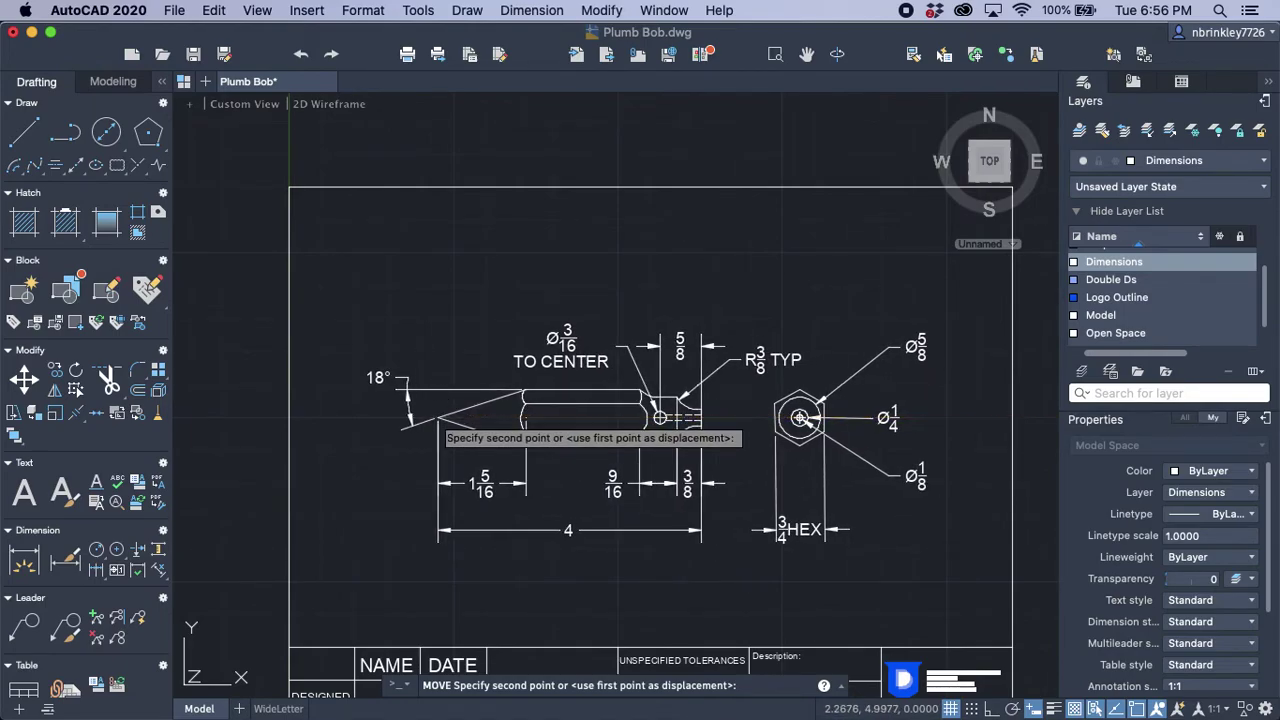
left_click(442, 415)
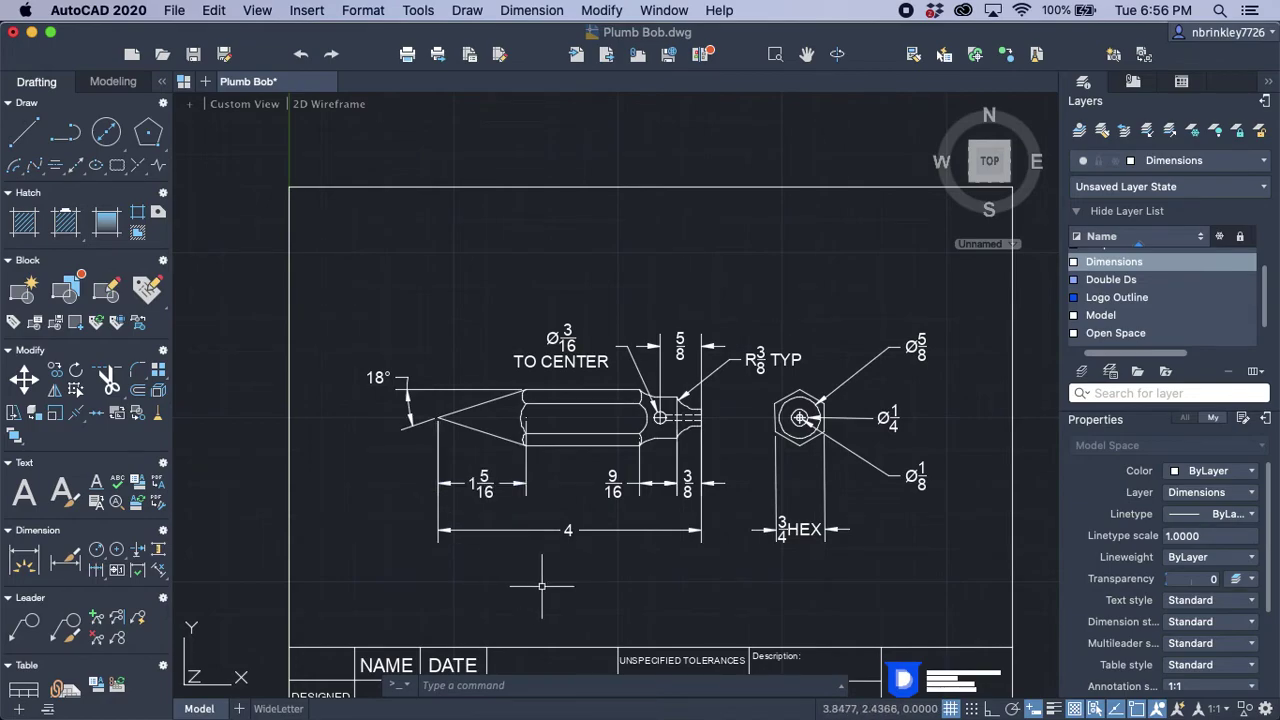
Step: Create multiline text reading PLUMB BOB beside the Description label in the title block
middle_click_drag(541, 587, 501, 392)
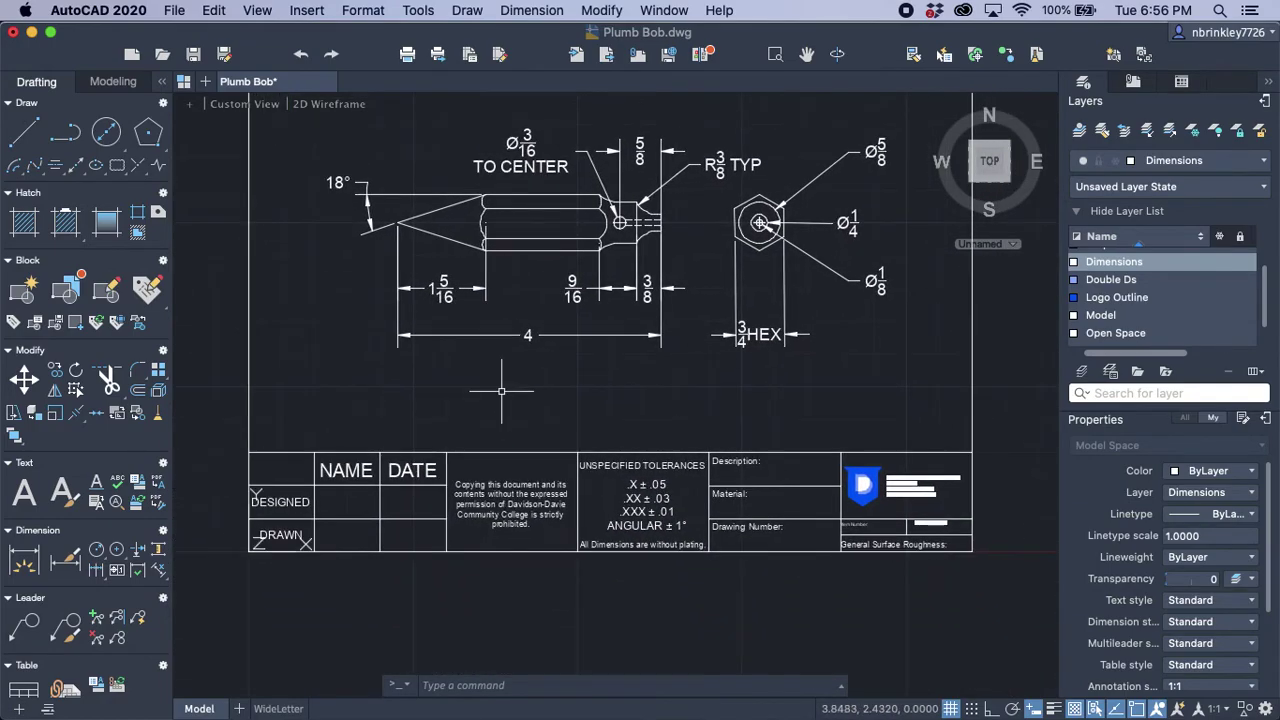
left_click(31, 493)
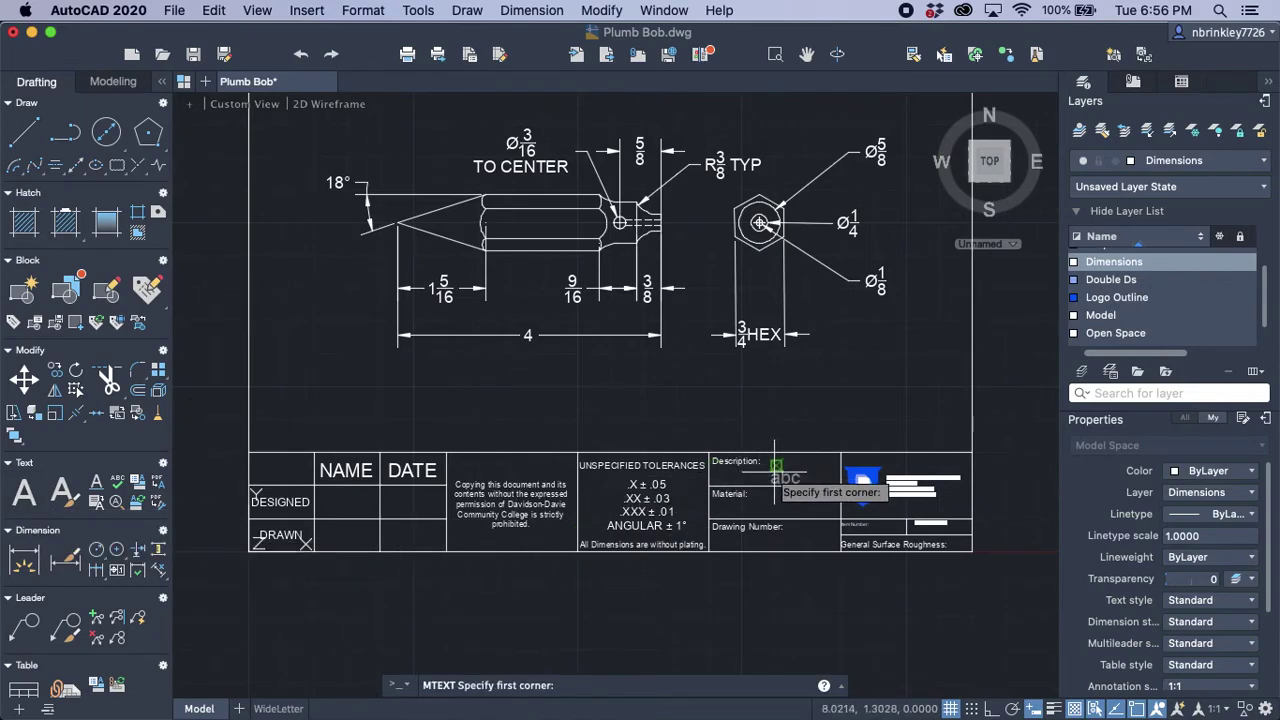
scroll(775, 465, "up", 5)
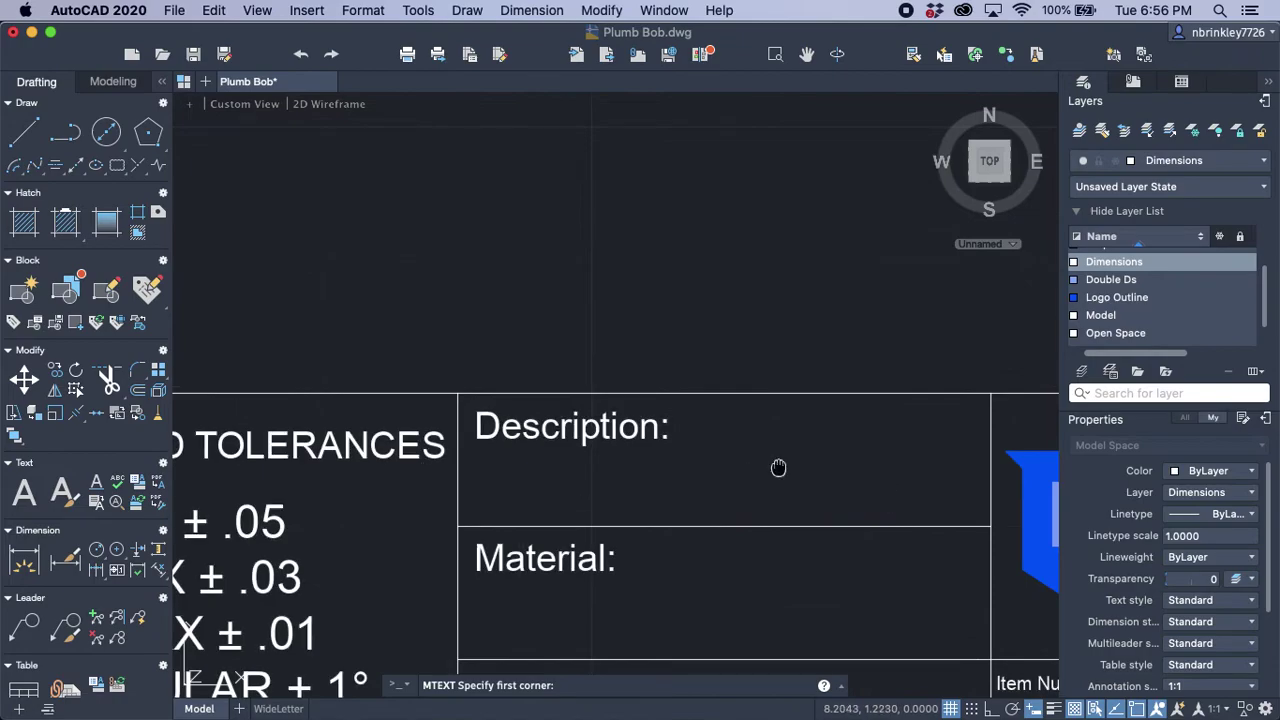
middle_click_drag(778, 467, 660, 420)
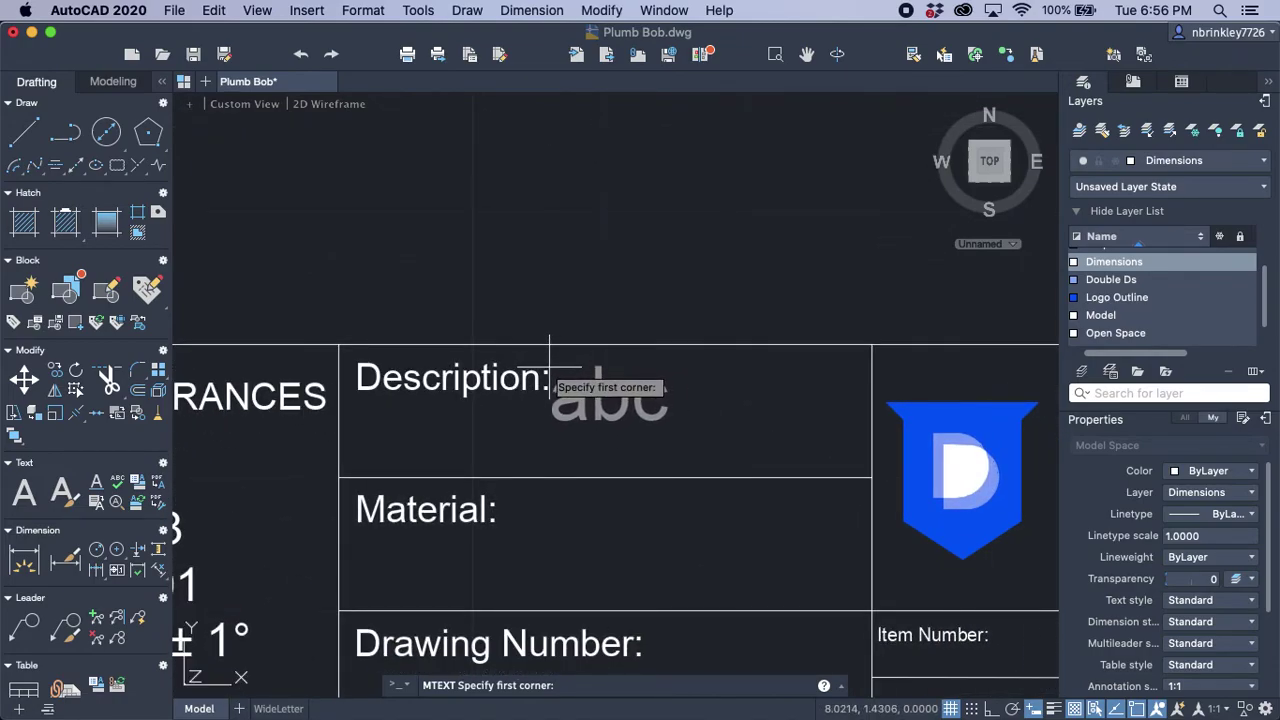
left_click(560, 364)
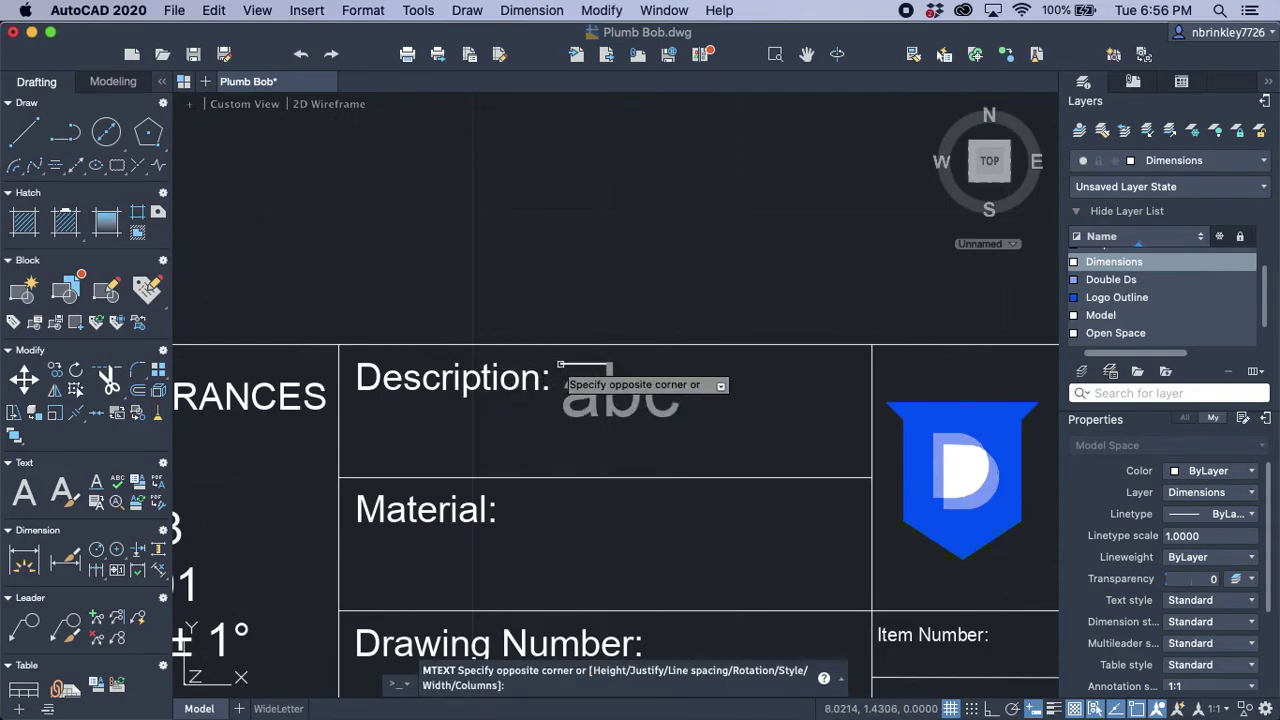
left_click(850, 463)
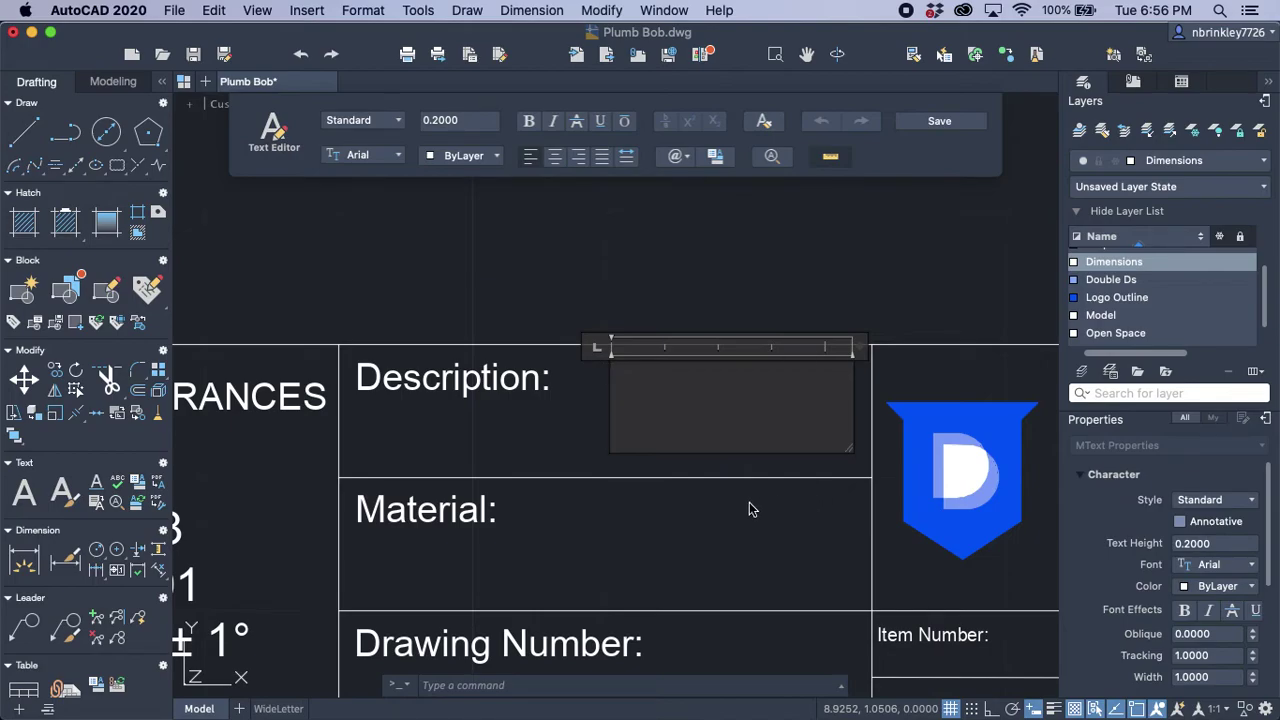
type("PLUMB")
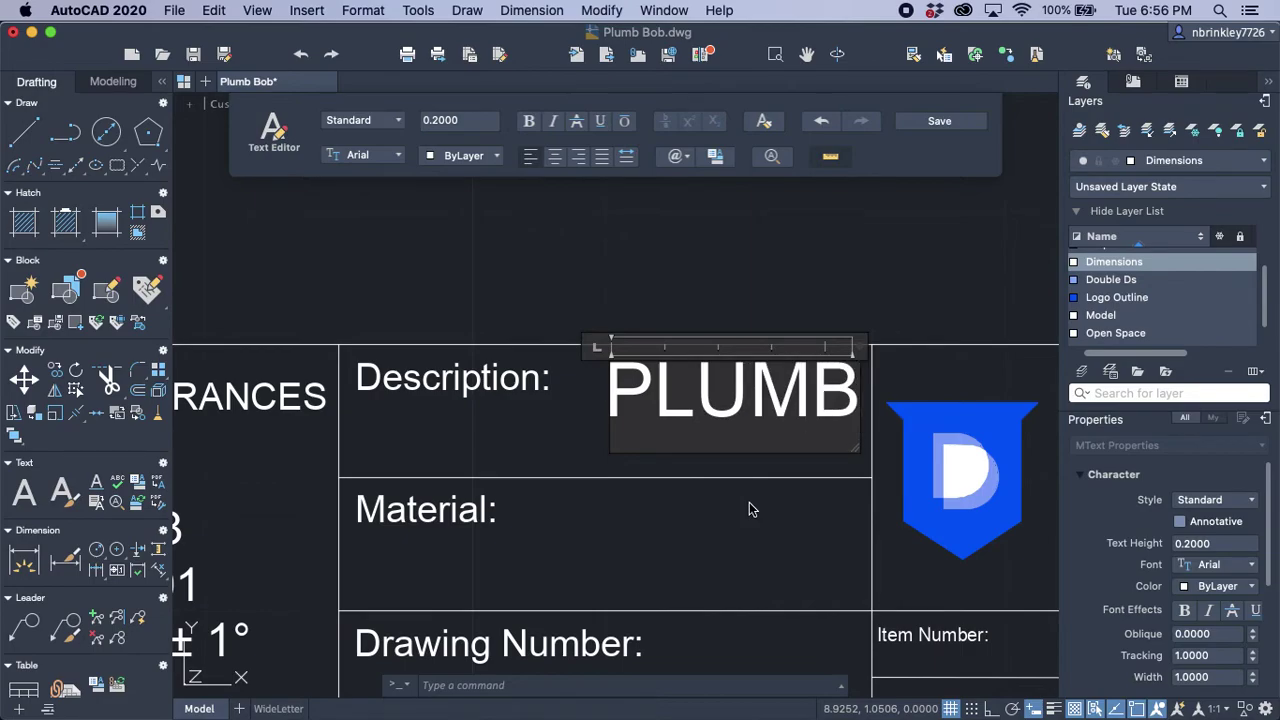
type(" BOB")
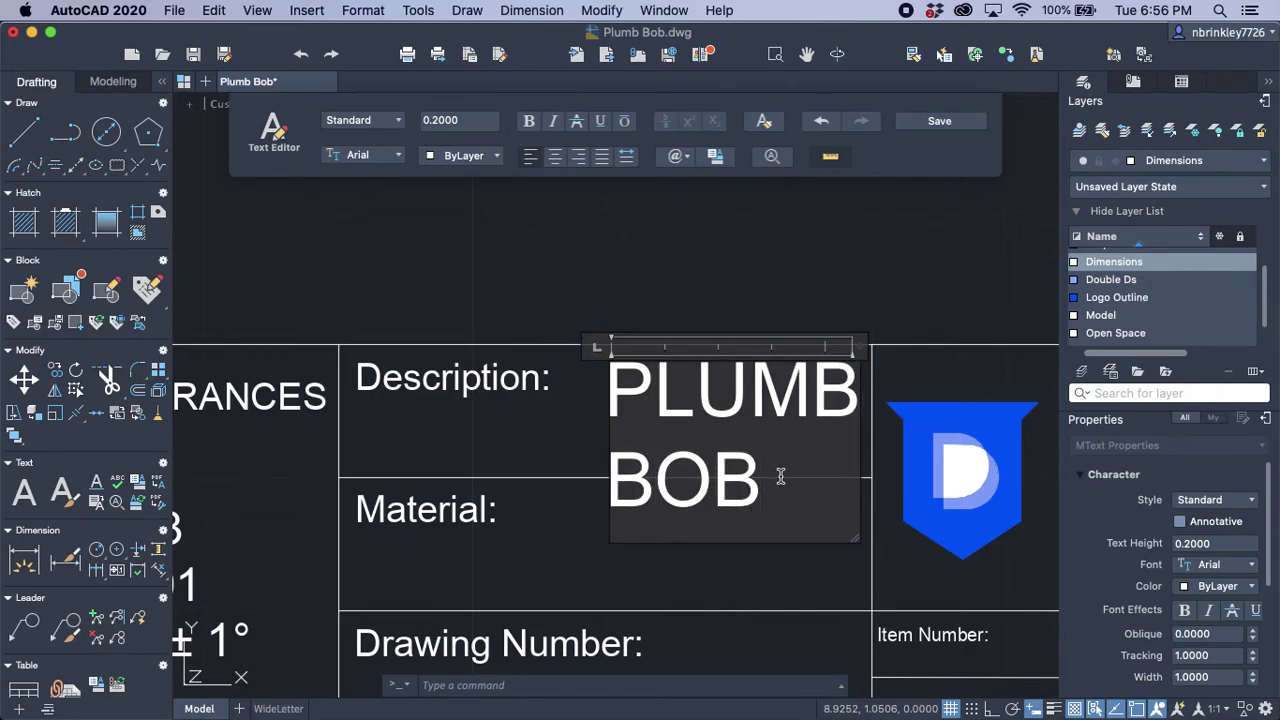
Step: Set the height of all the PLUMB BOB text to 0.15 and save it
key("super+a")
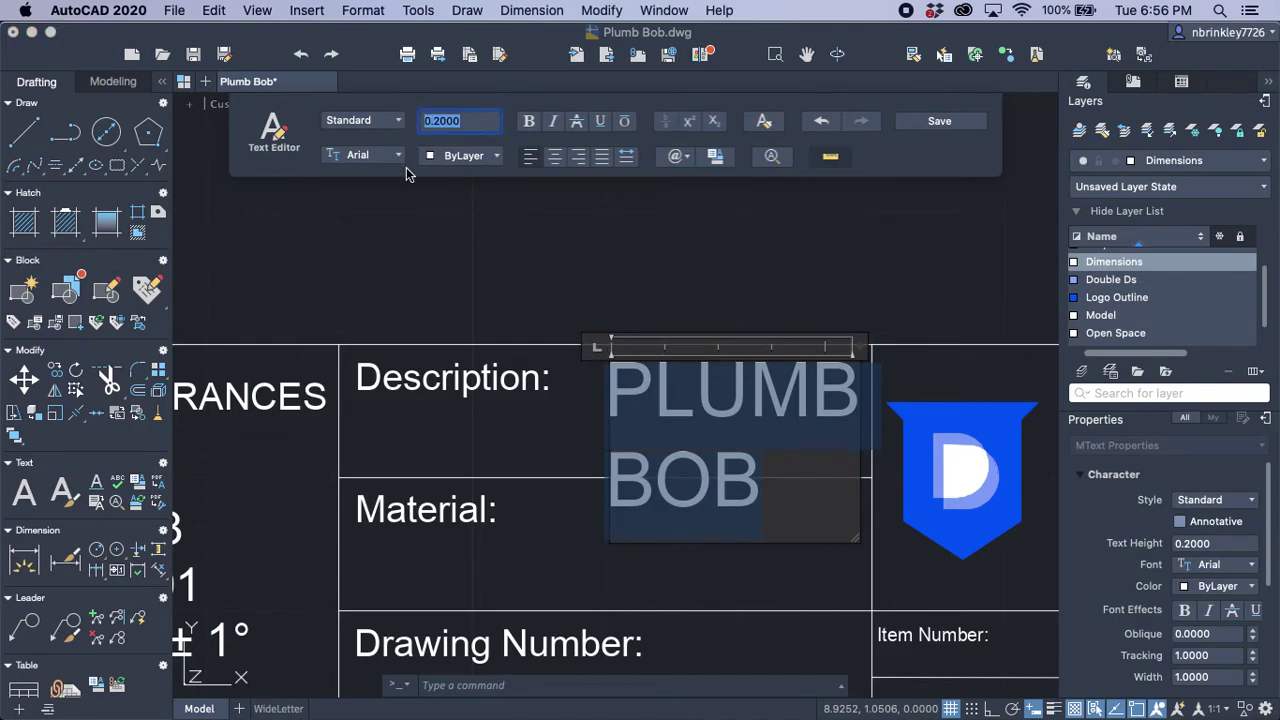
type(".15")
key("Return")
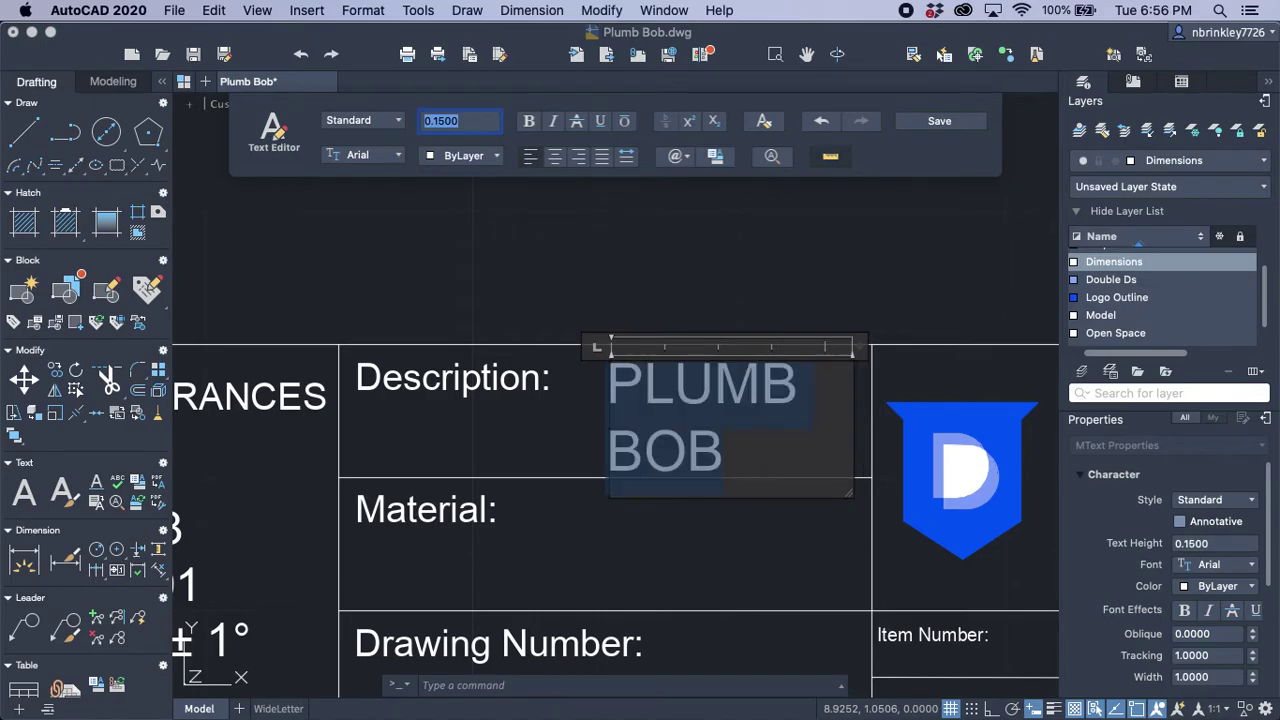
left_click(940, 121)
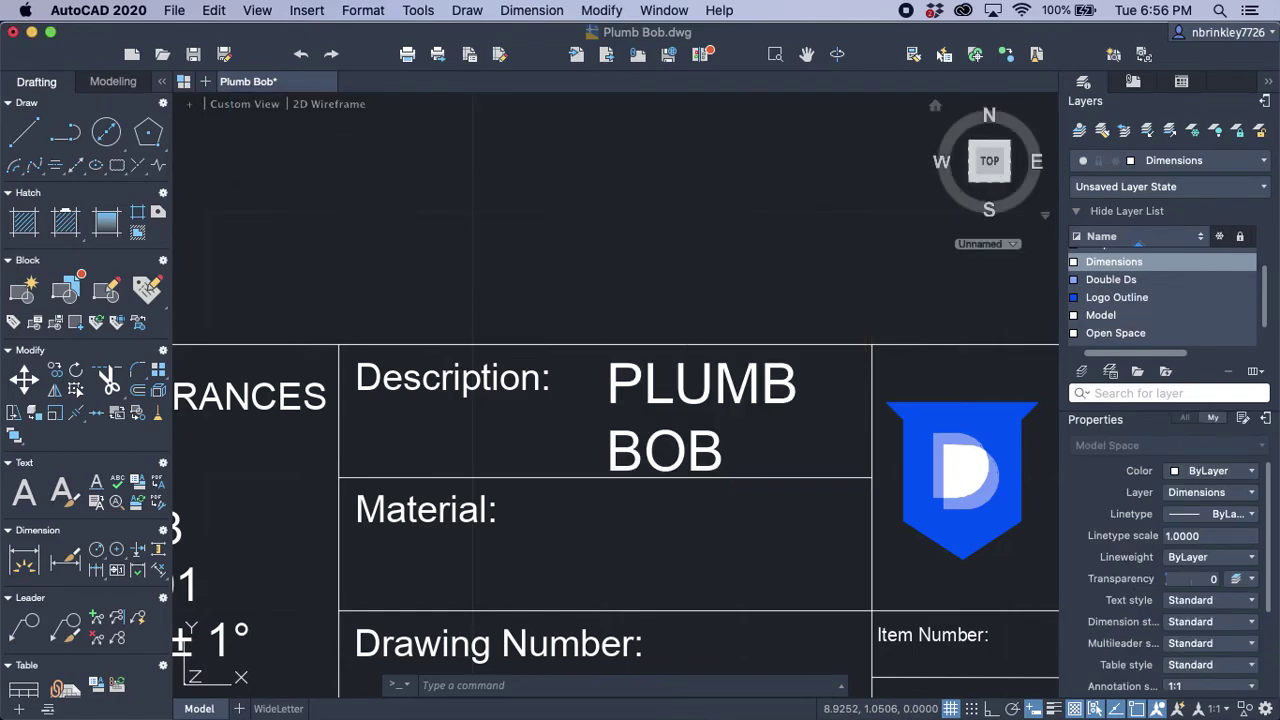
Step: Move the PLUMB BOB text right beside the Description label and widen its text box to the right edge of the cell
left_click(608, 374)
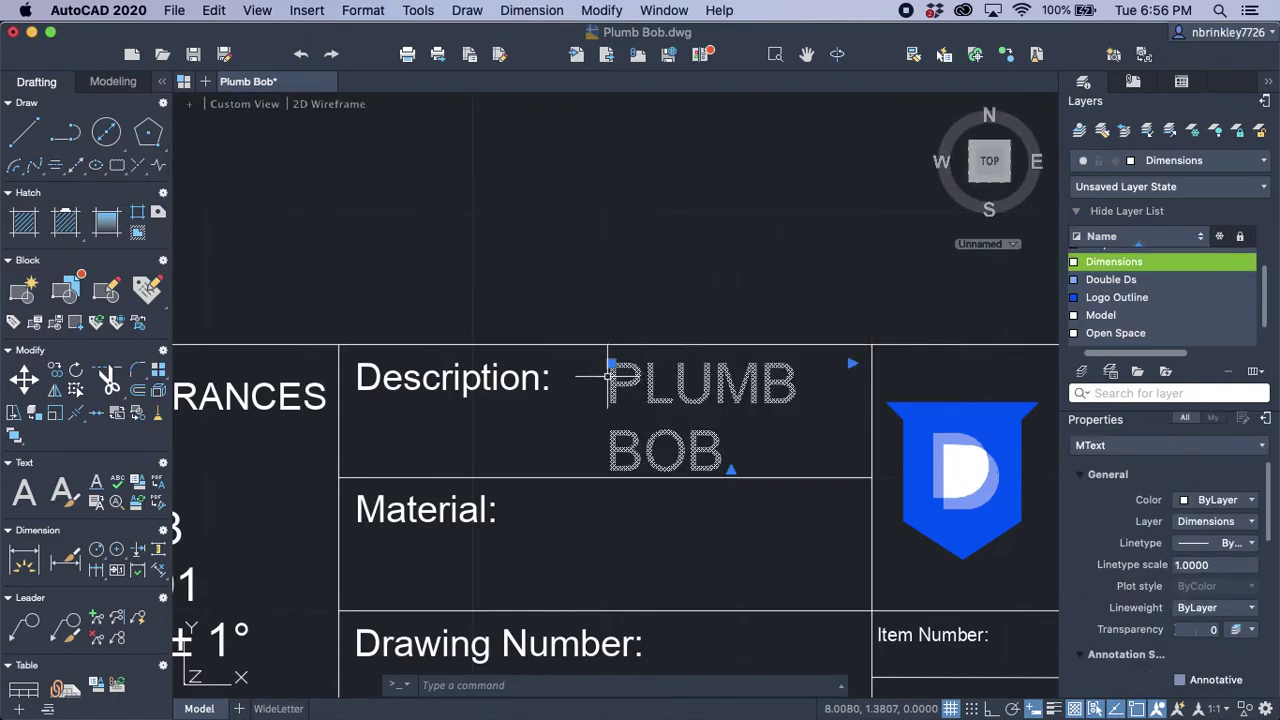
left_click(611, 362)
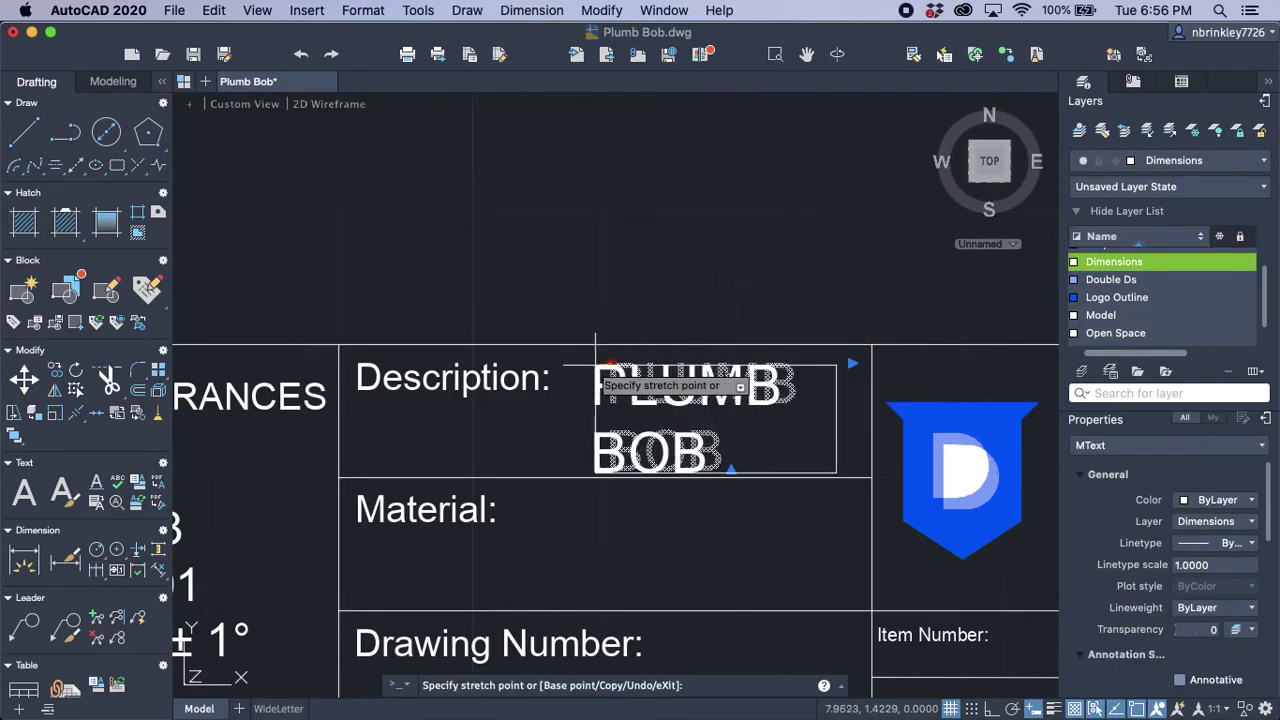
key("Escape")
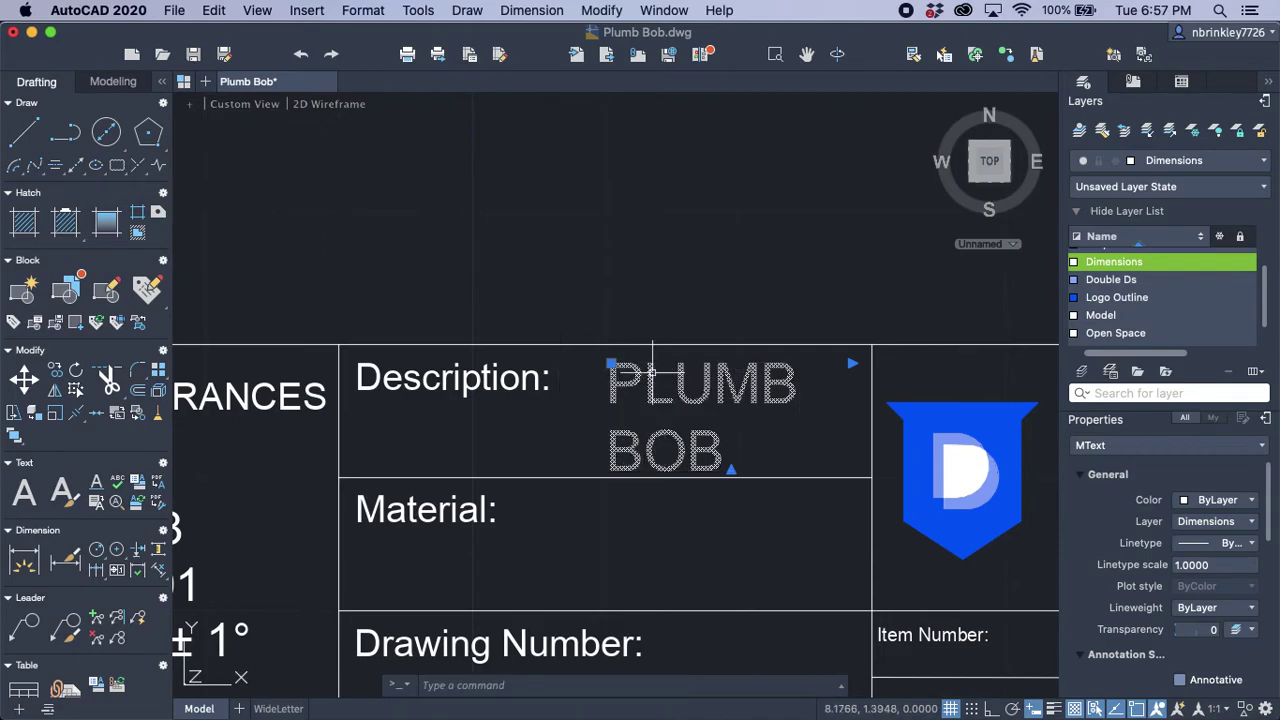
left_click(610, 363)
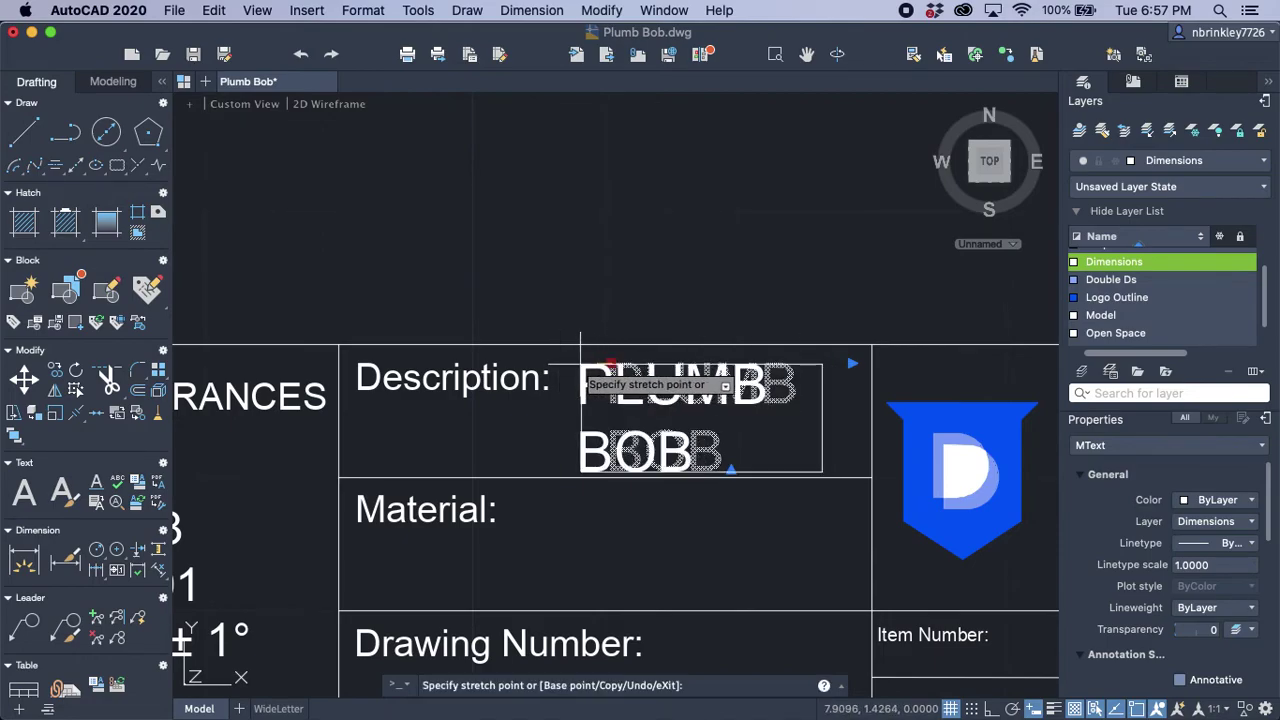
scroll(561, 365, "up", 2)
scroll(560, 364, "up", 2)
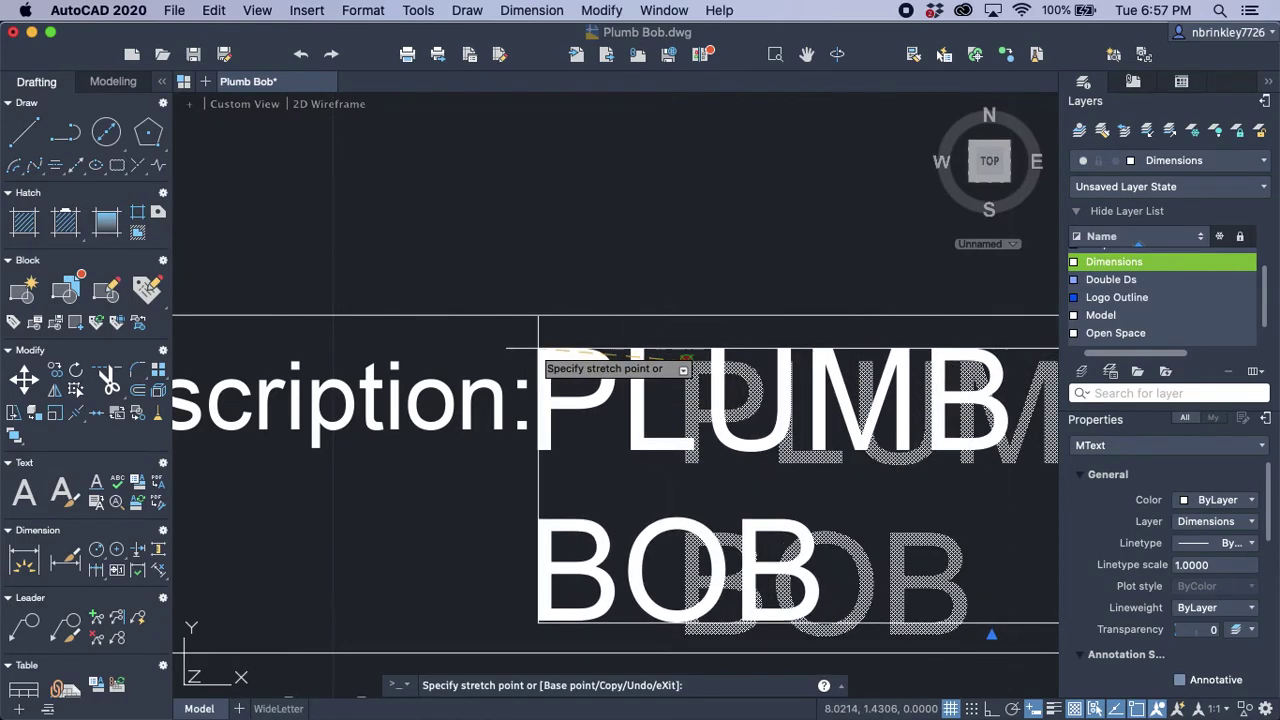
key("Escape")
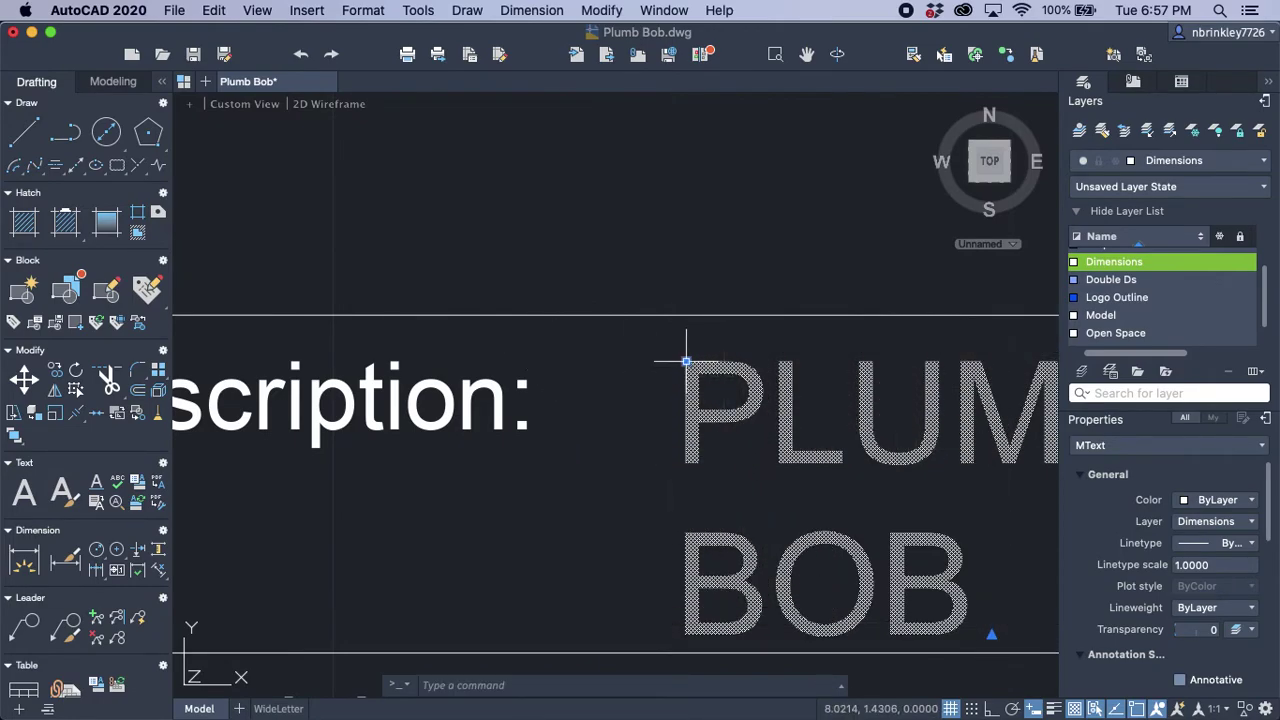
left_click(686, 361)
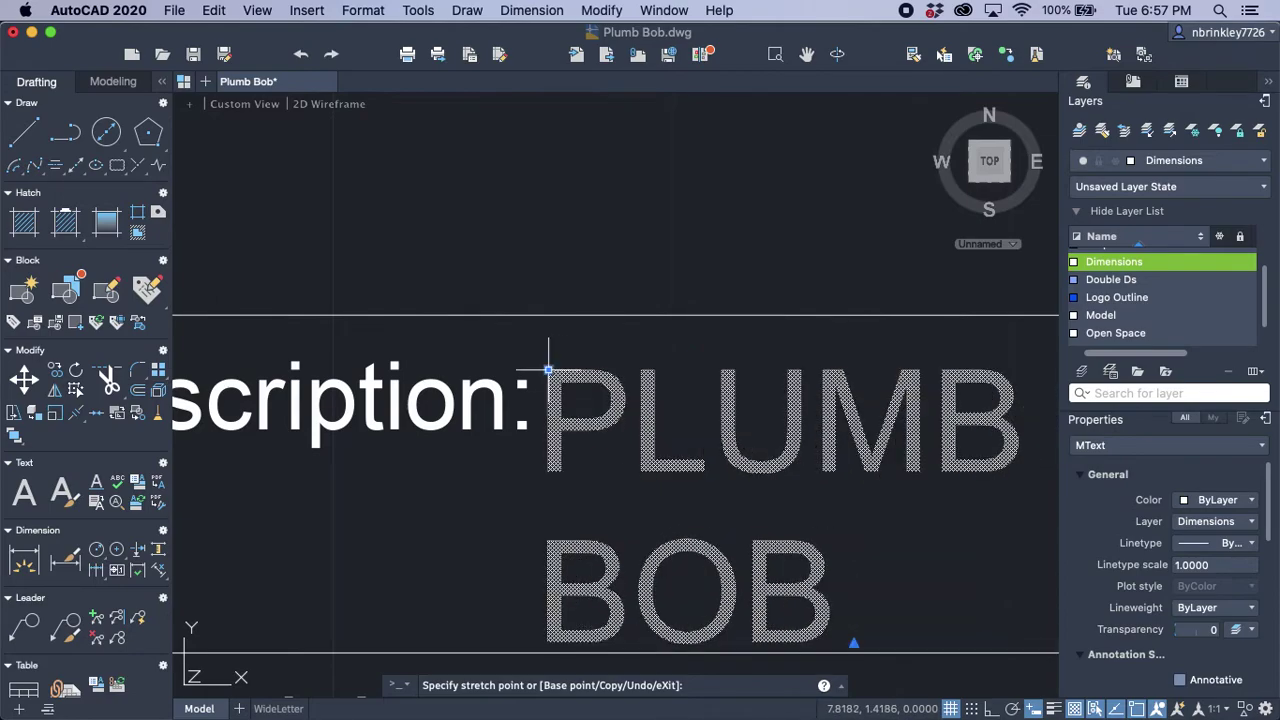
left_click(548, 370)
scroll(612, 396, "down", 4)
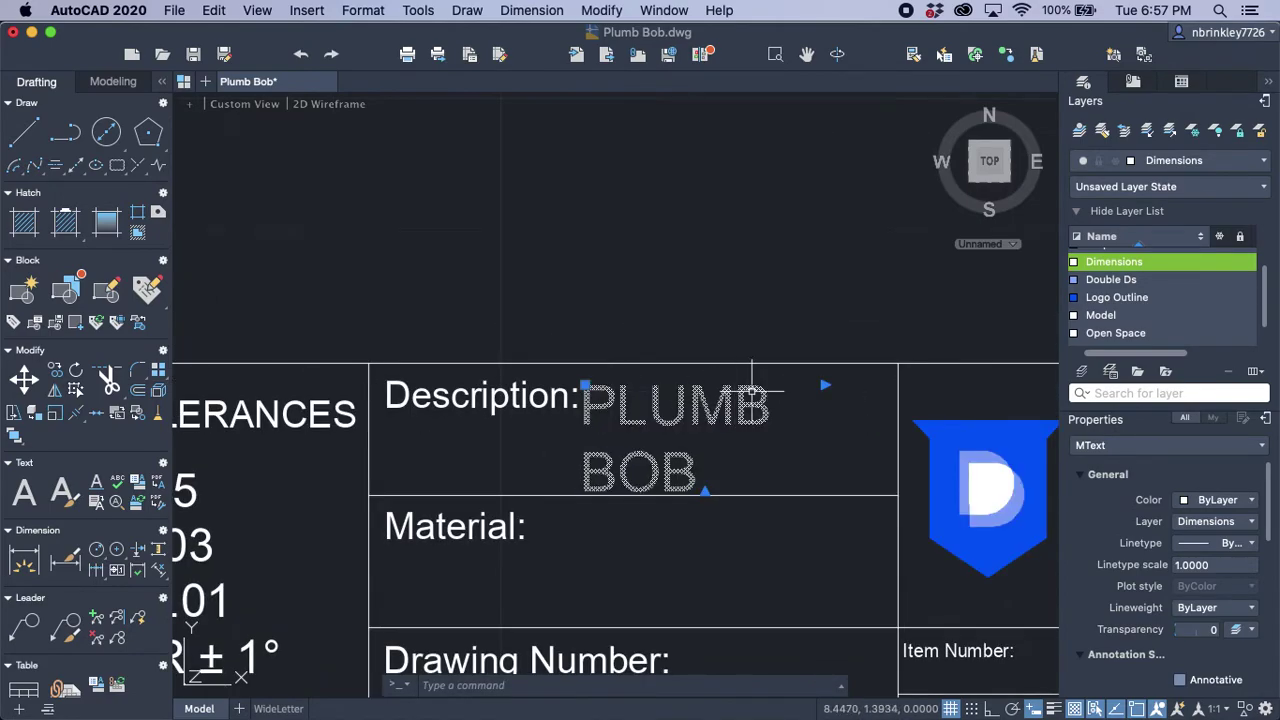
left_click(824, 384)
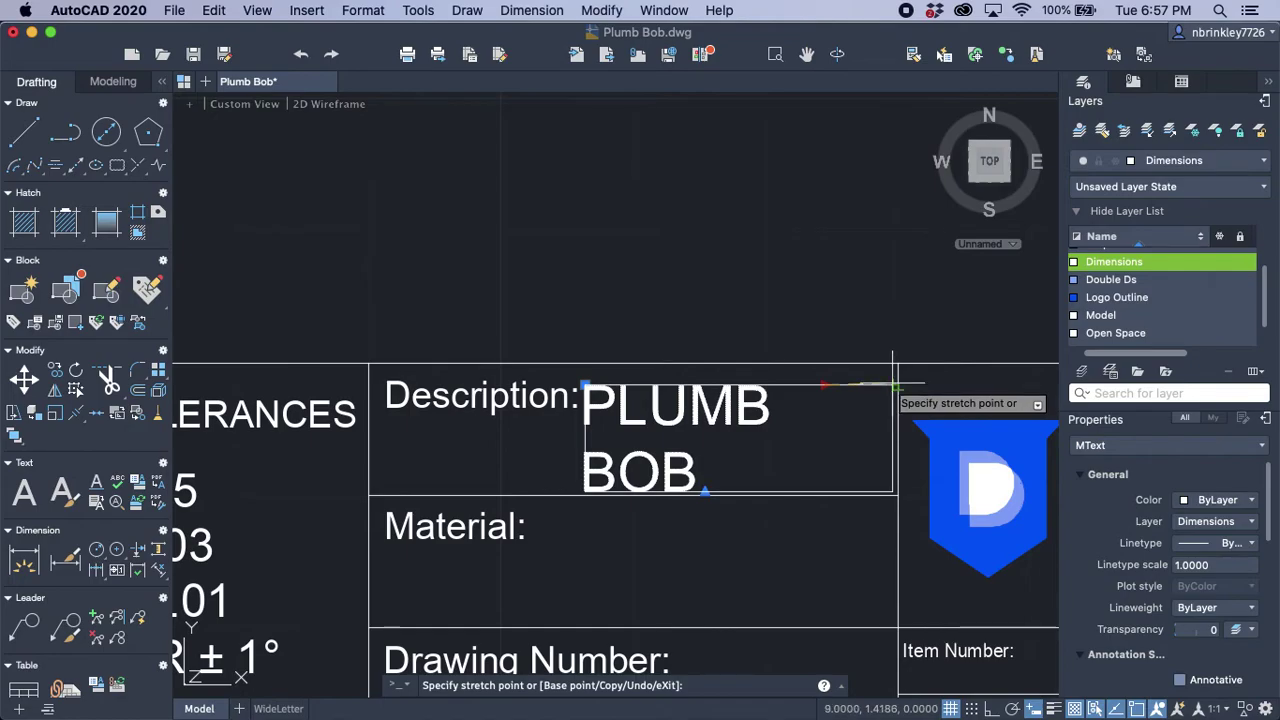
left_click(898, 384)
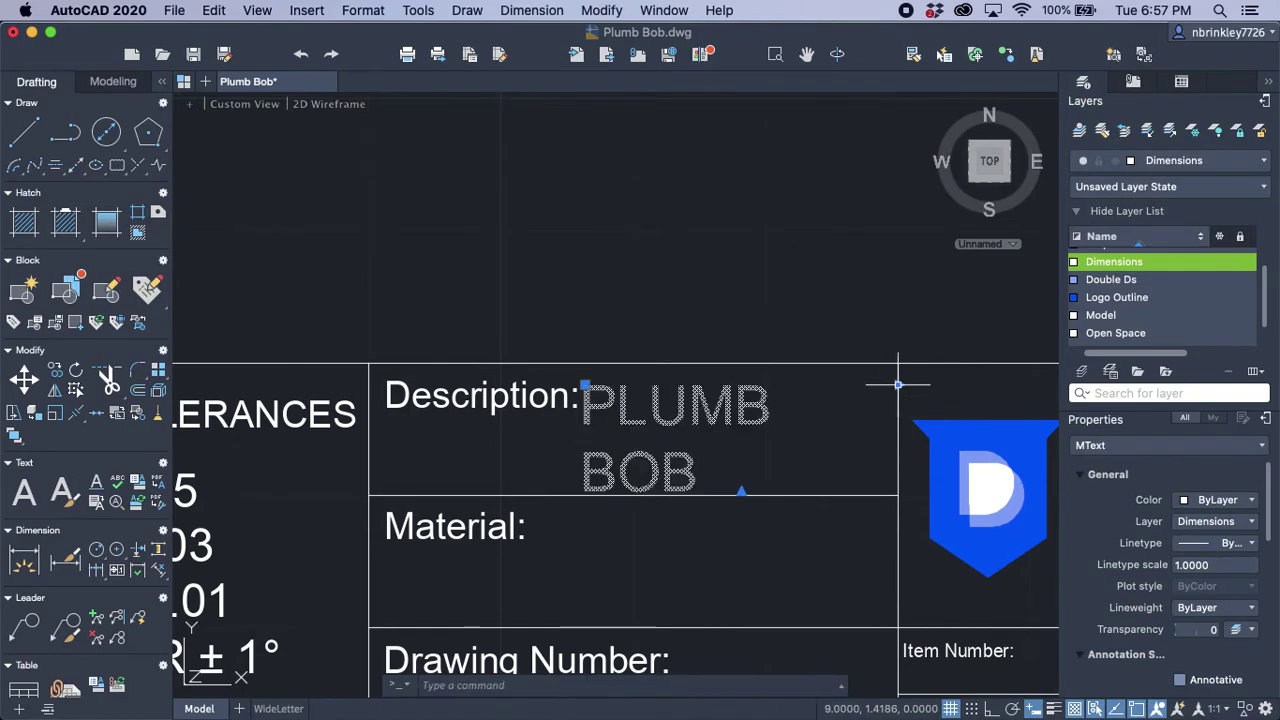
Step: Set the PLUMB BOB text height to 0.13, center the text and save it
double_click(680, 410)
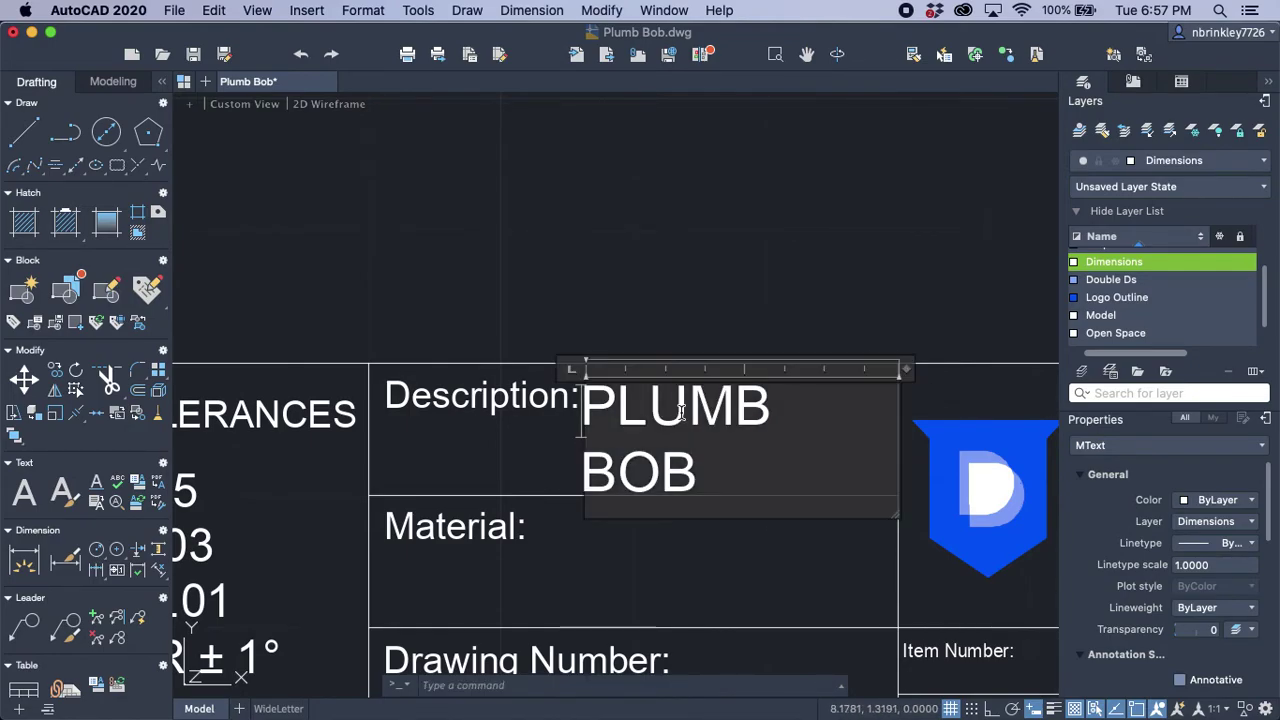
left_click_drag(697, 470, 596, 398)
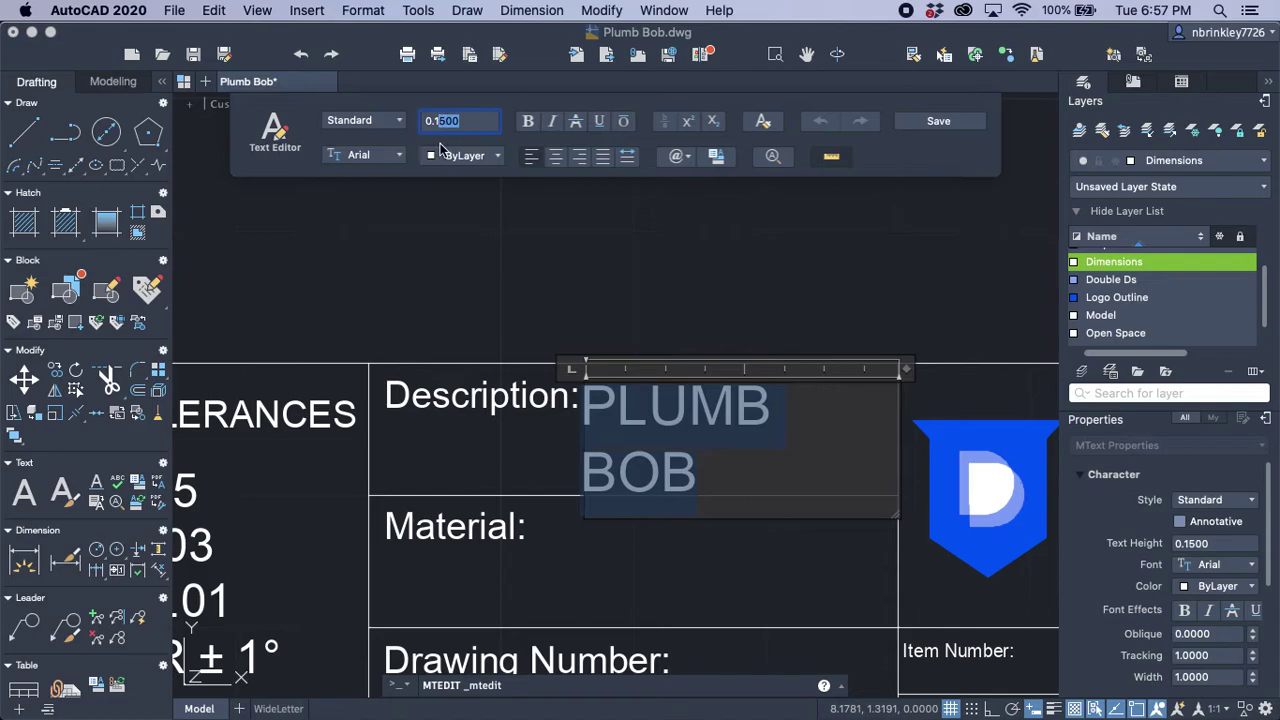
left_click(457, 124)
type("3")
key("Return")
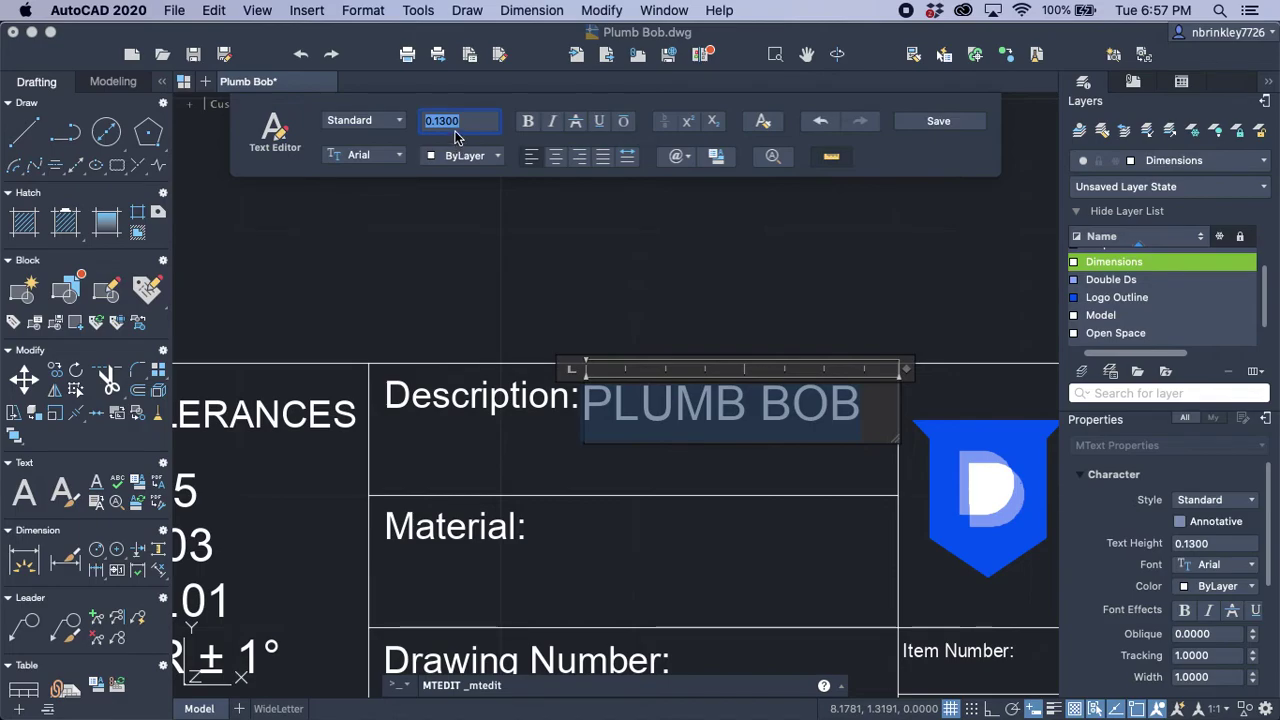
left_click(558, 160)
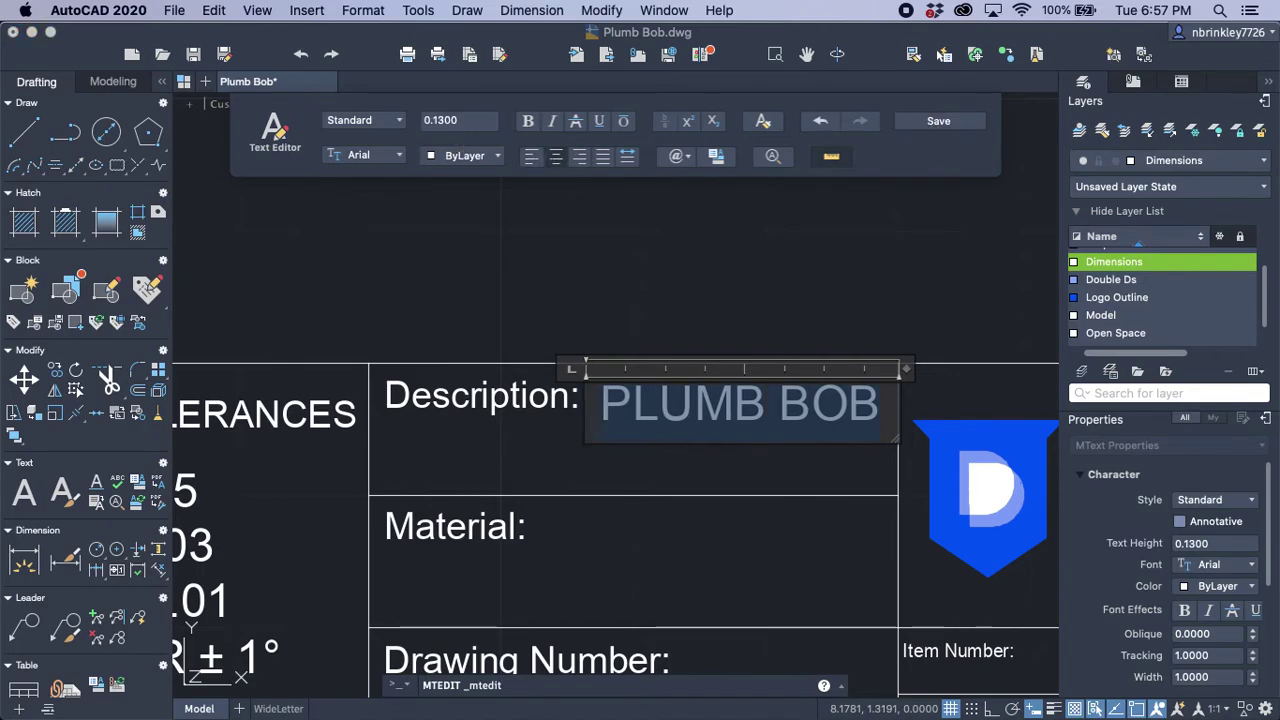
left_click(938, 121)
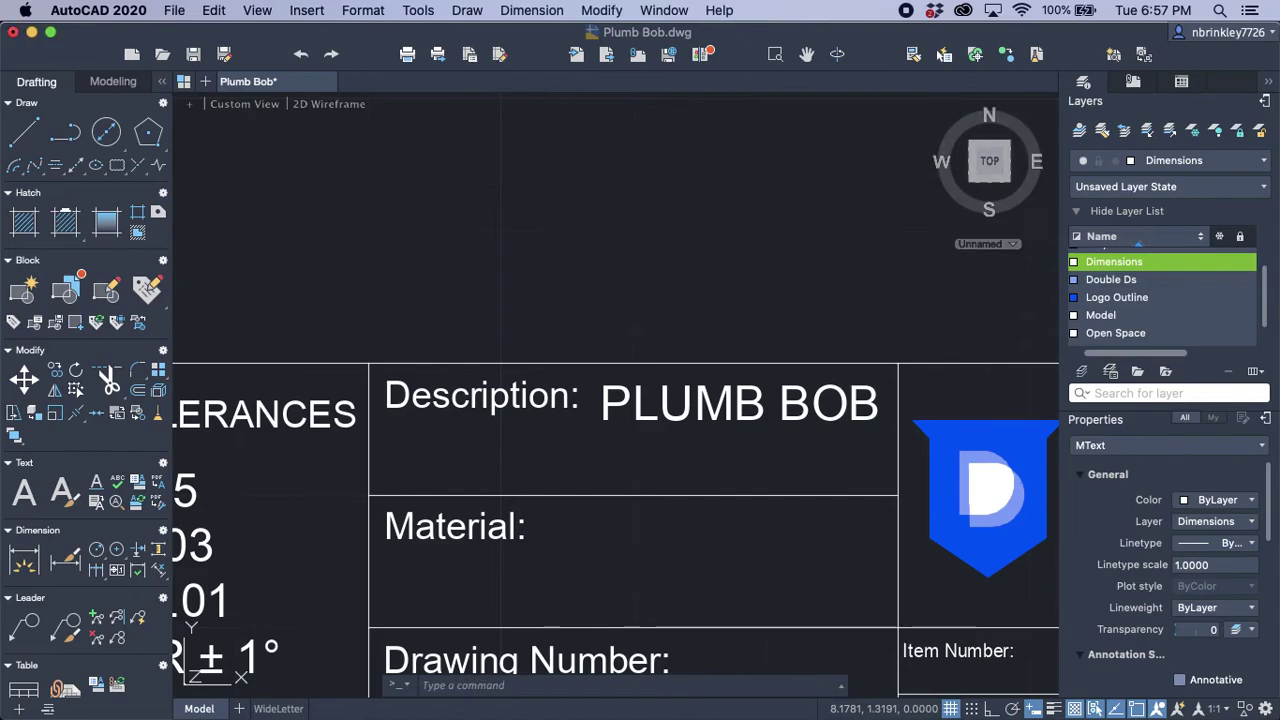
Step: Copy the PLUMB BOB text into the Material and Drawing Number cells of the title block
left_click(719, 403)
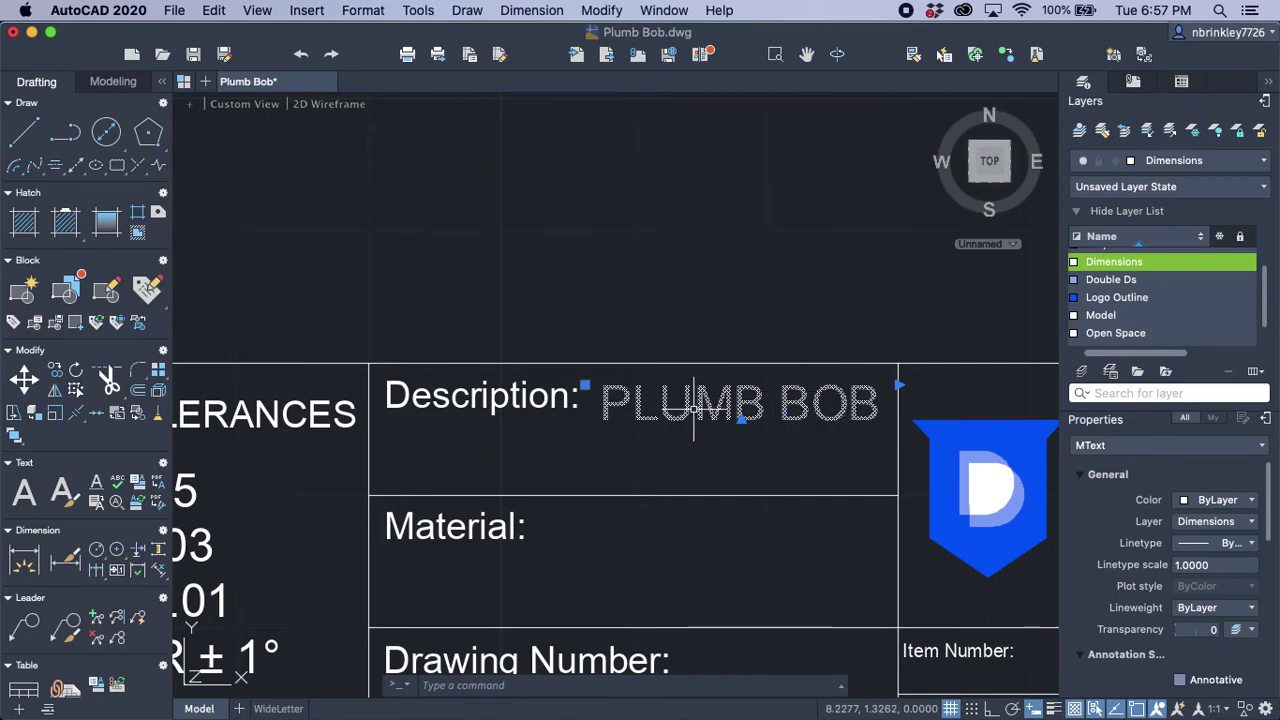
right_click(690, 399)
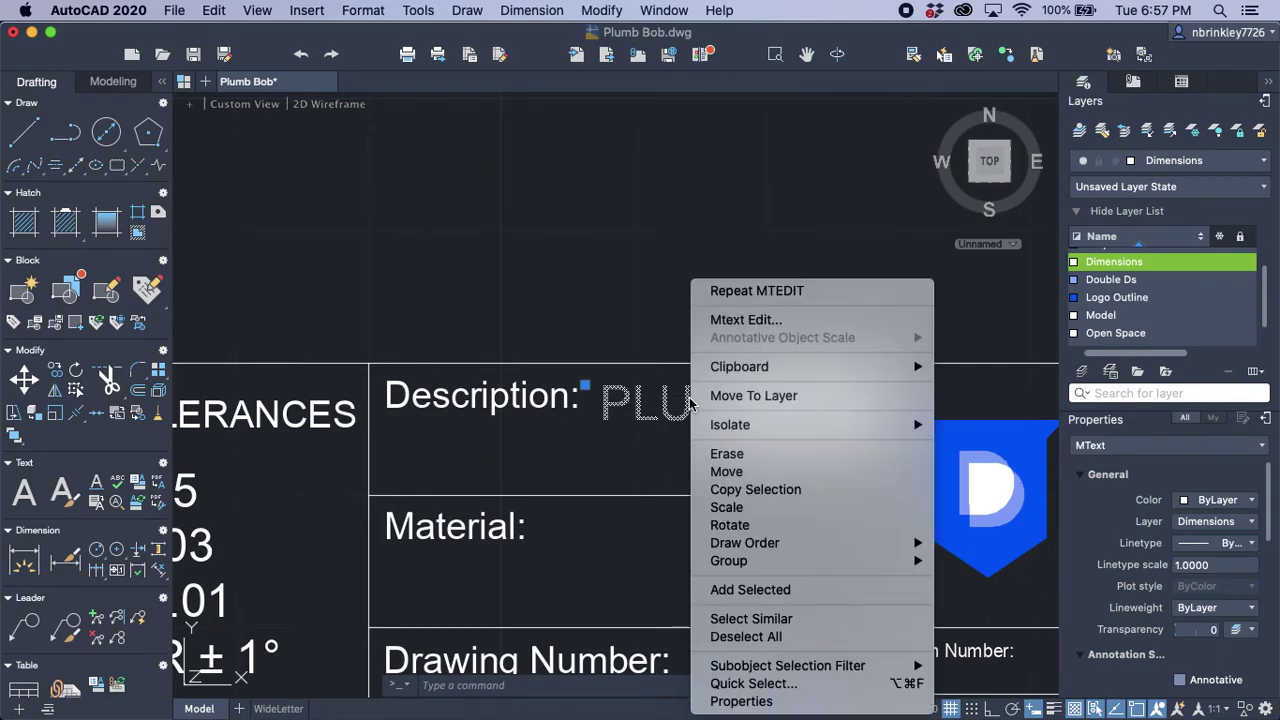
left_click(716, 489)
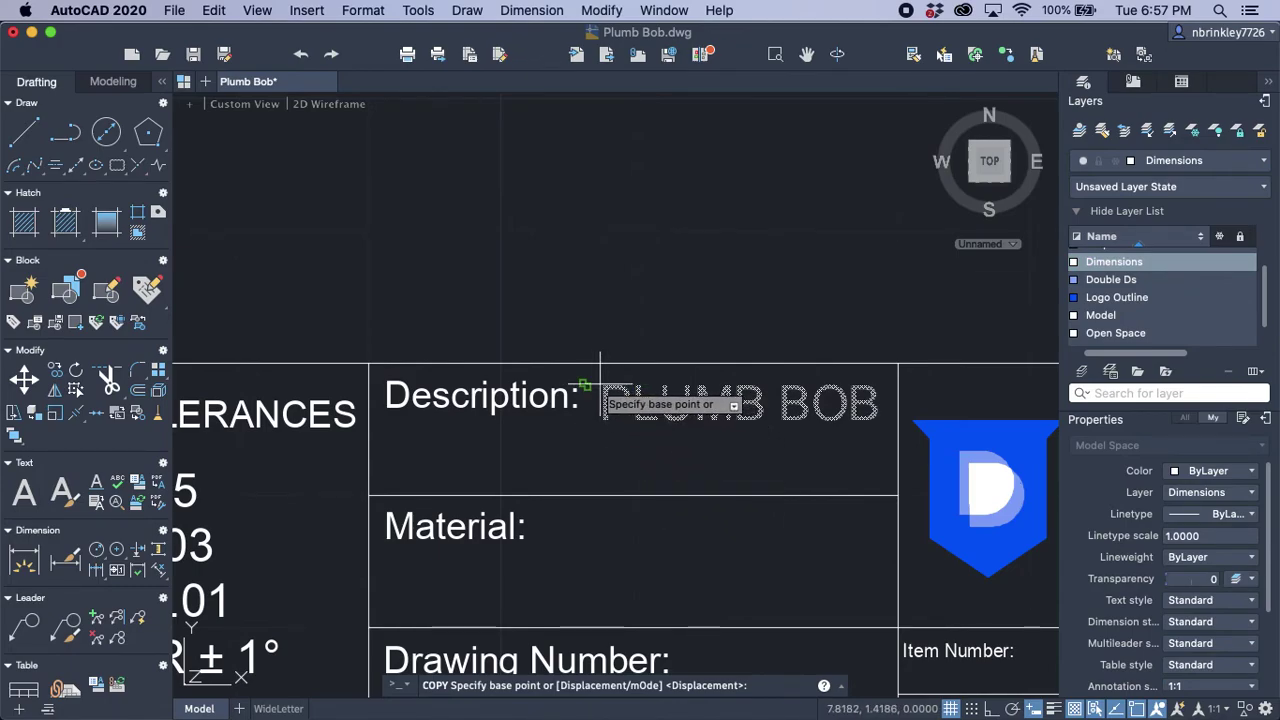
left_click(597, 384)
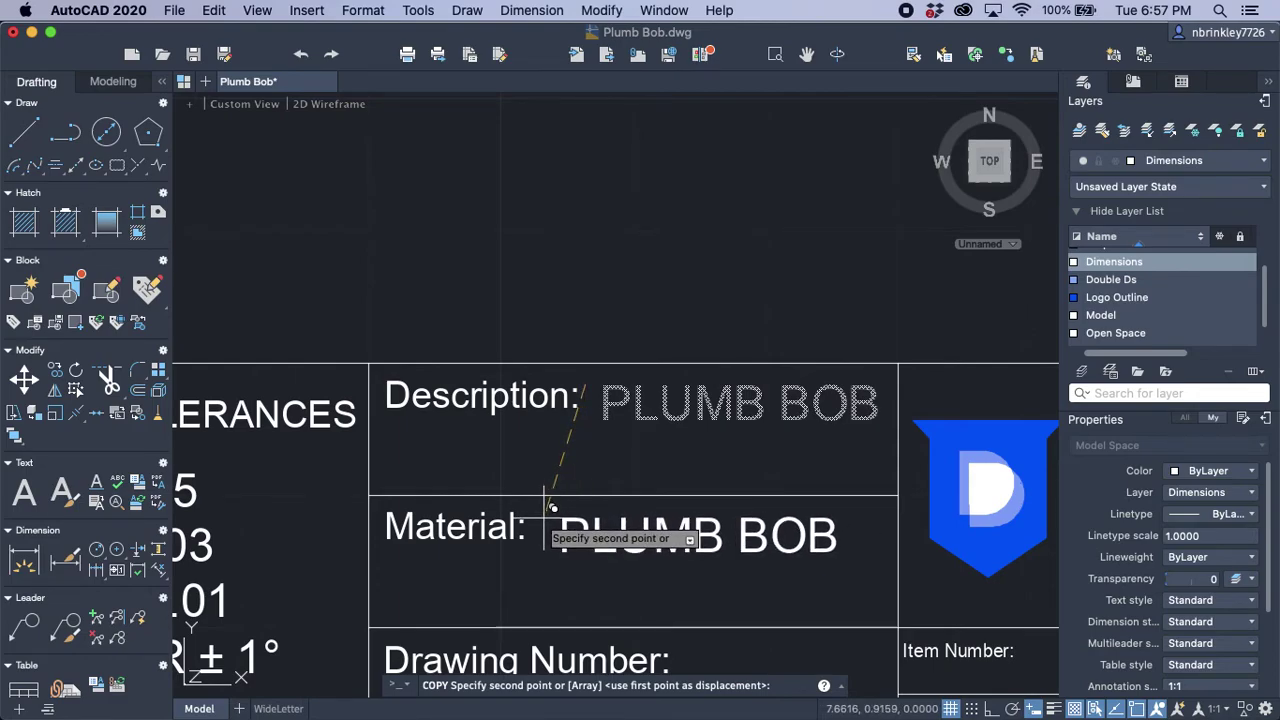
left_click(550, 507)
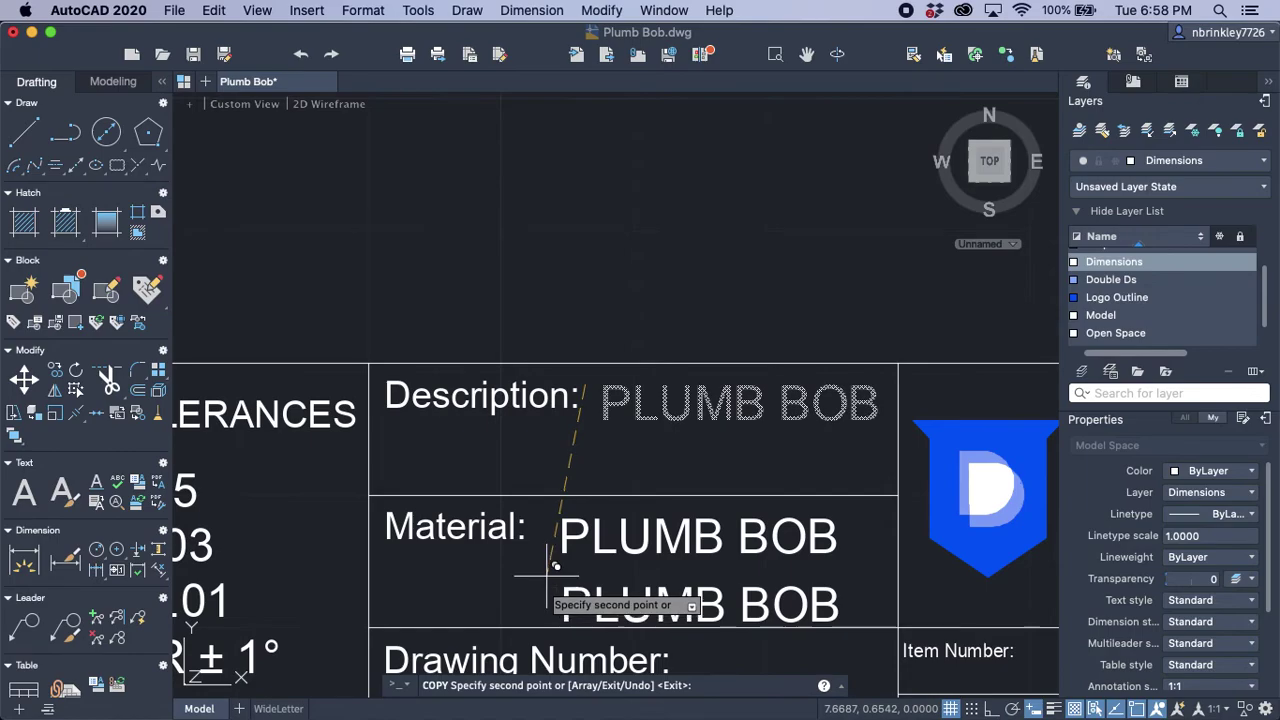
scroll(550, 570, "down", 2)
scroll(600, 545, "down", 5)
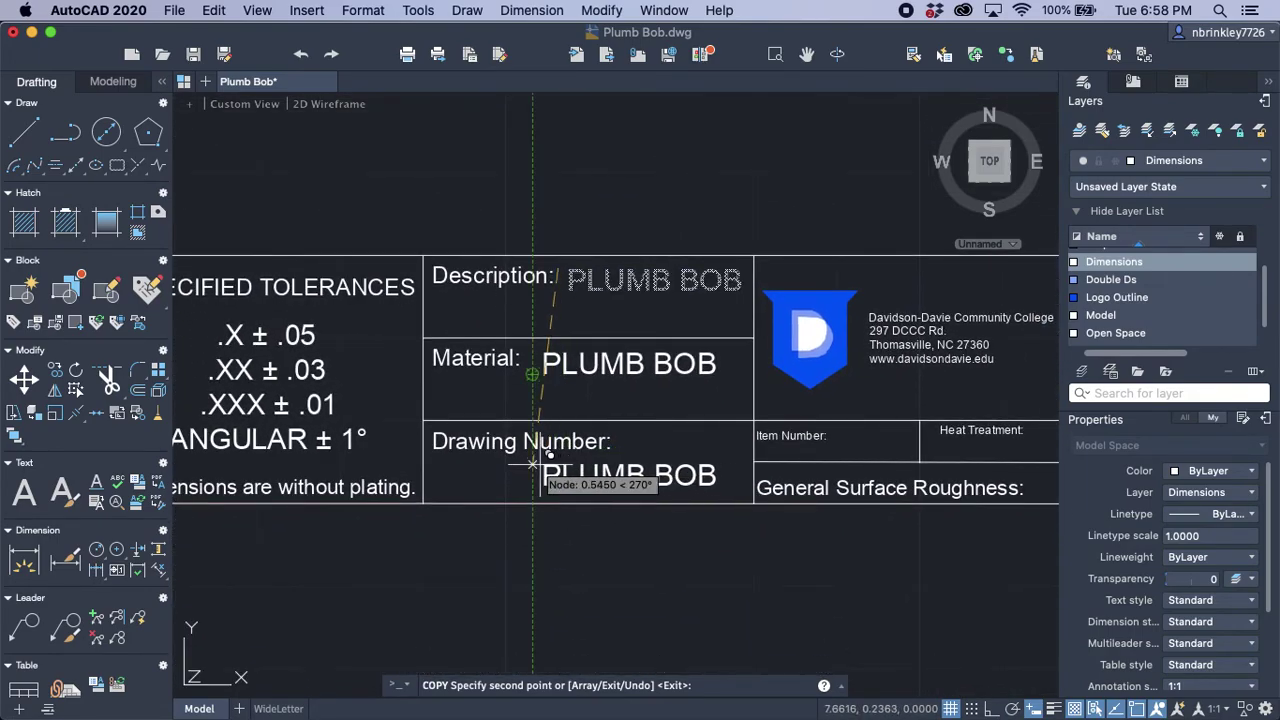
scroll(540, 464, "up", 2)
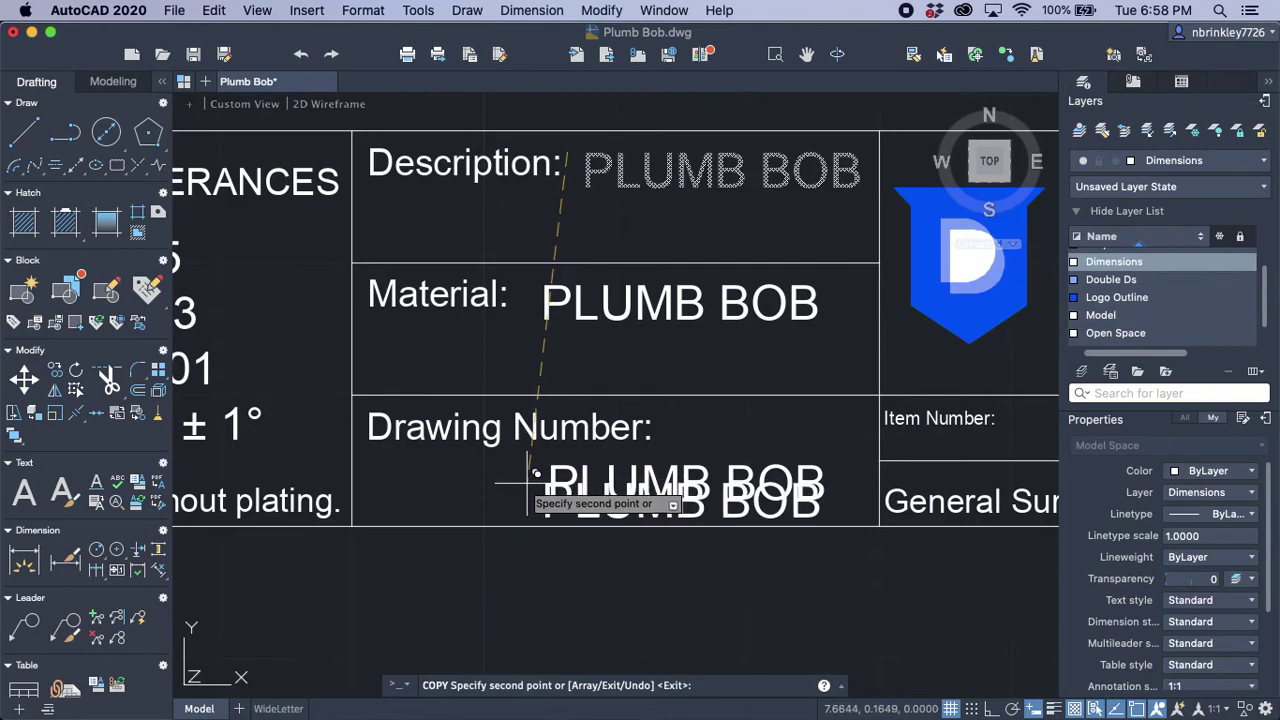
scroll(538, 463, "down", 4)
left_click(528, 485)
key("Return")
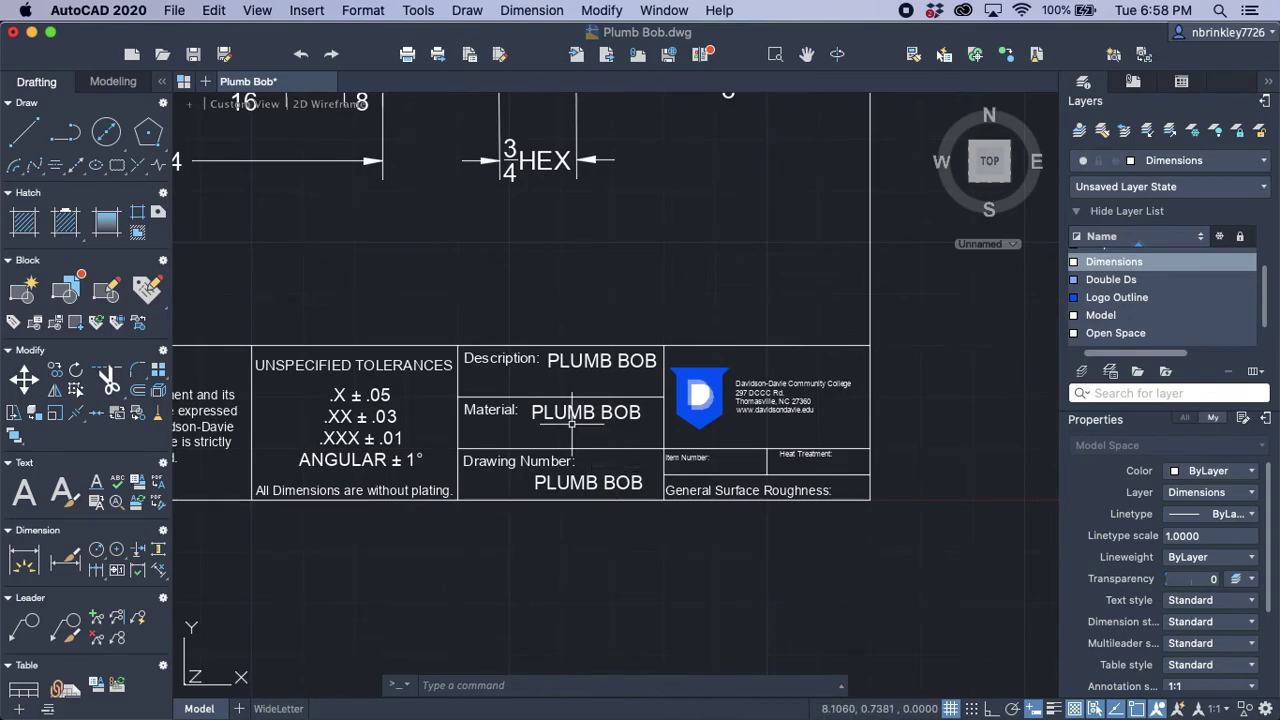
Step: Move the copied text in the Material cell slightly lower, below the level of the Material label, and deselect it
scroll(582, 422, "up", 2)
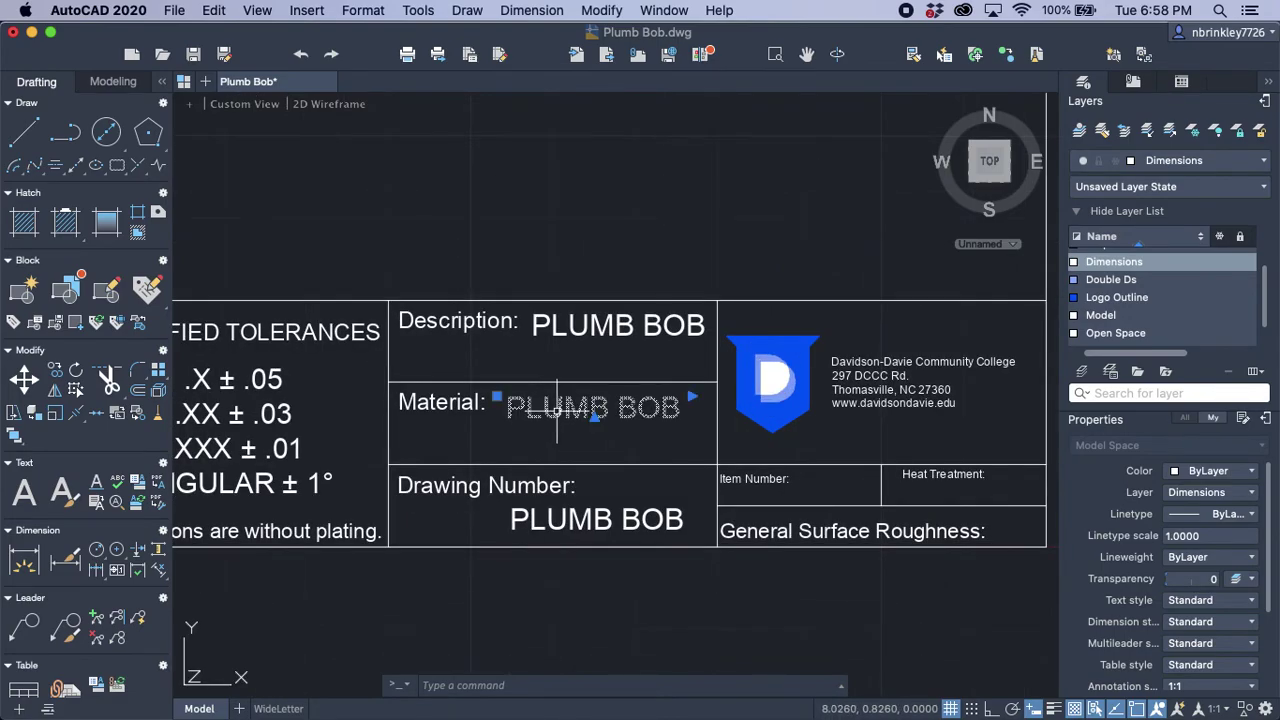
left_click(498, 419)
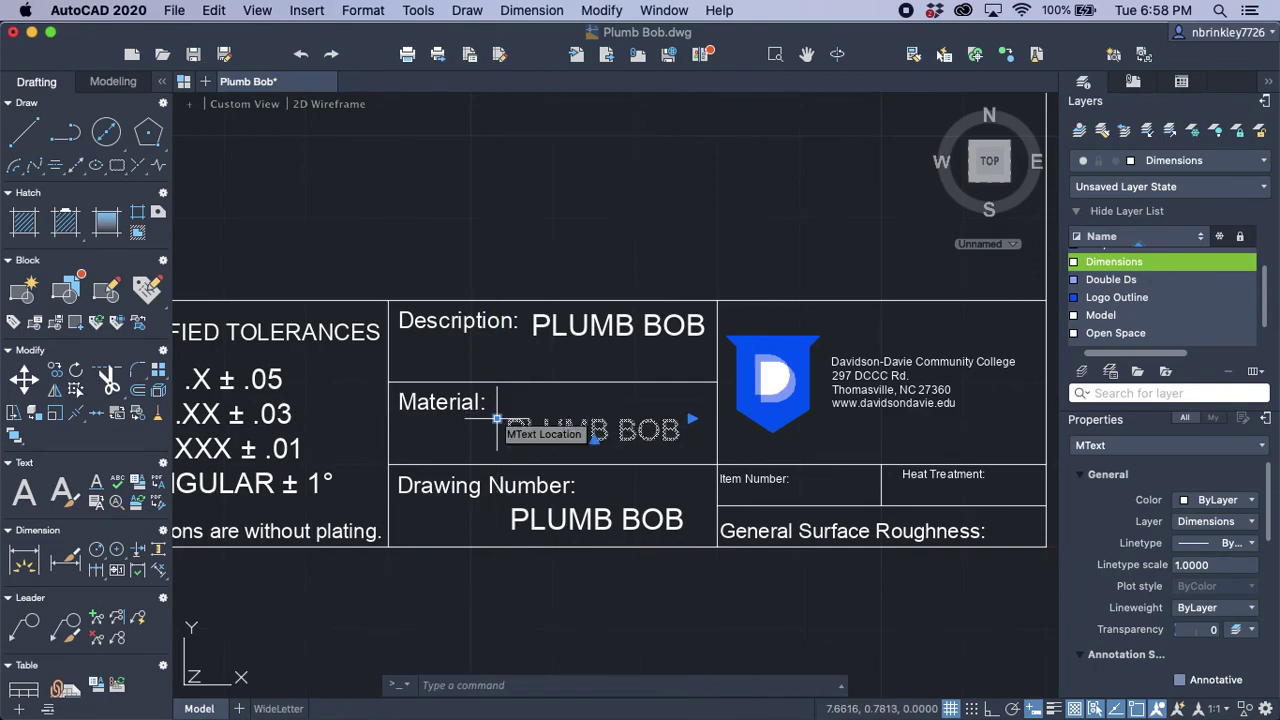
key("Escape")
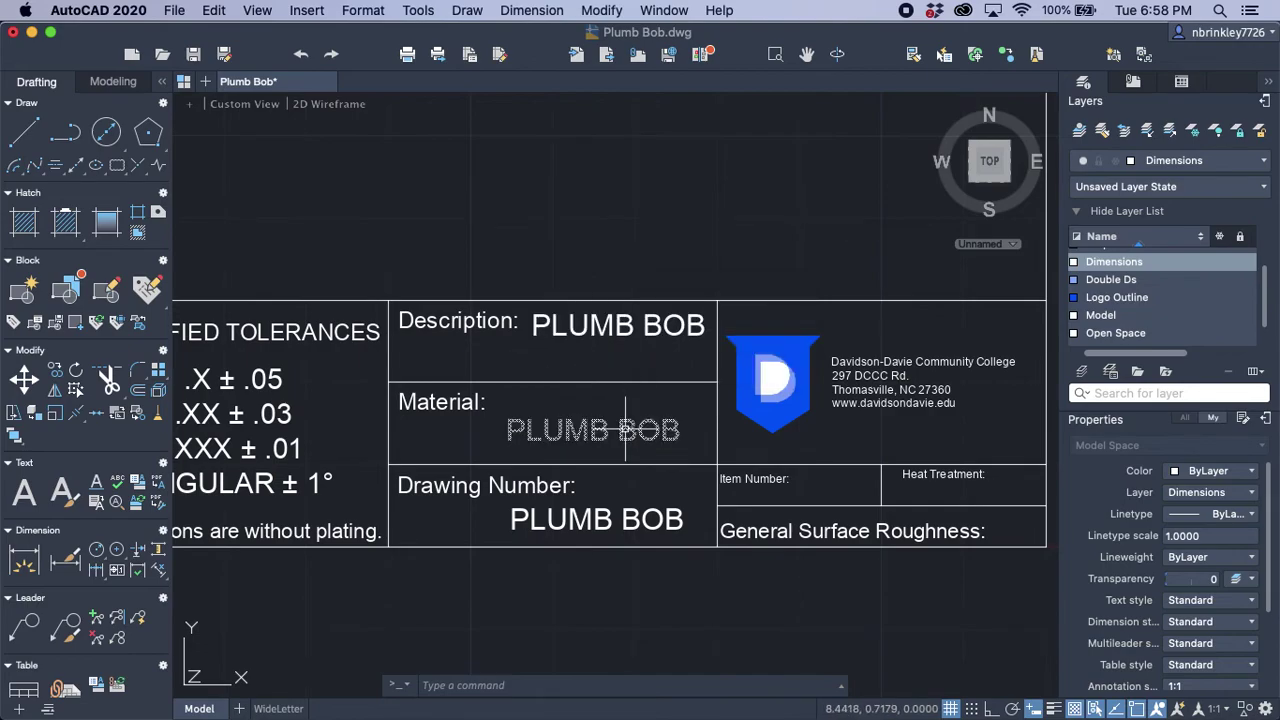
Step: Replace the copied text in the Material cell with BRASS HEX and save it
double_click(650, 430)
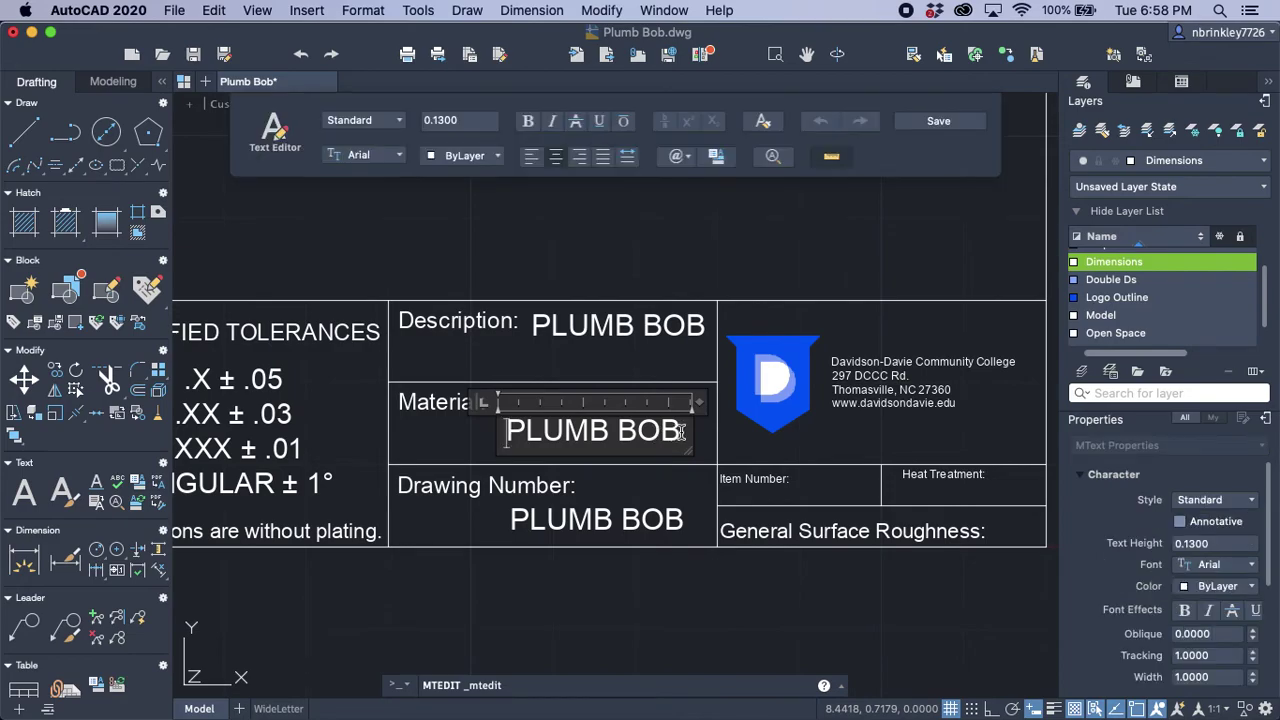
left_click_drag(540, 430, 514, 430)
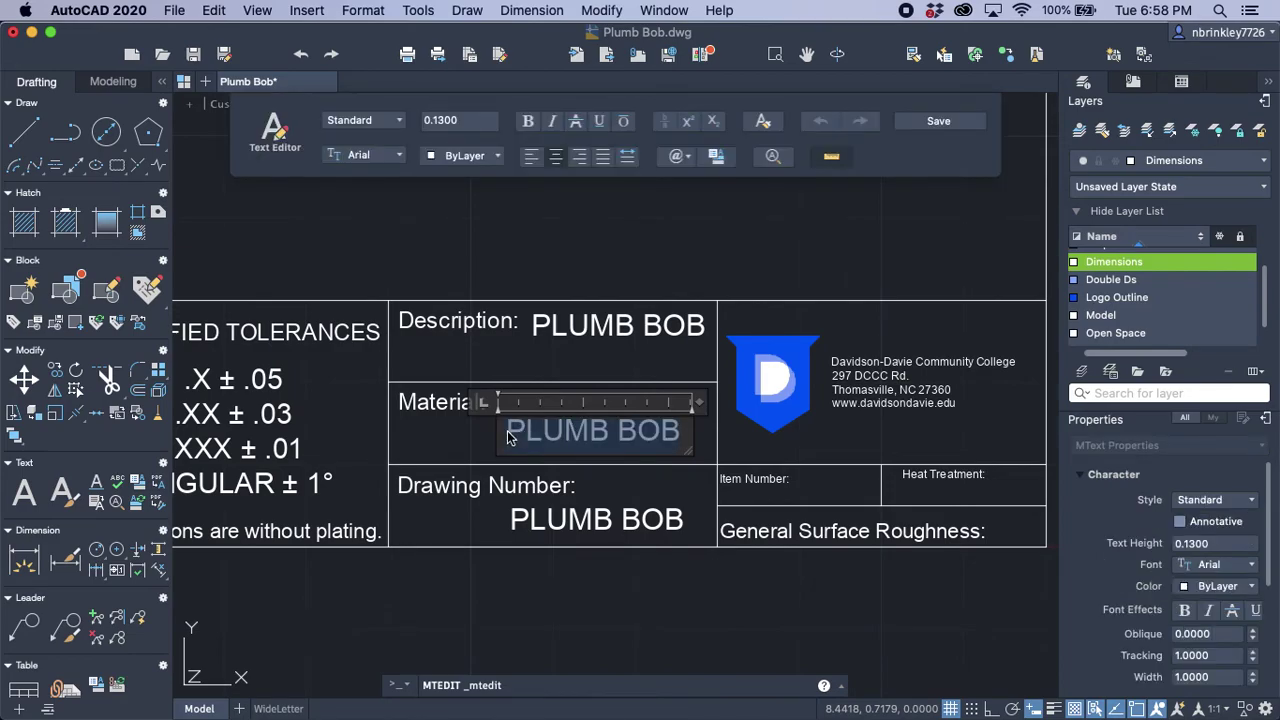
type("BAS")
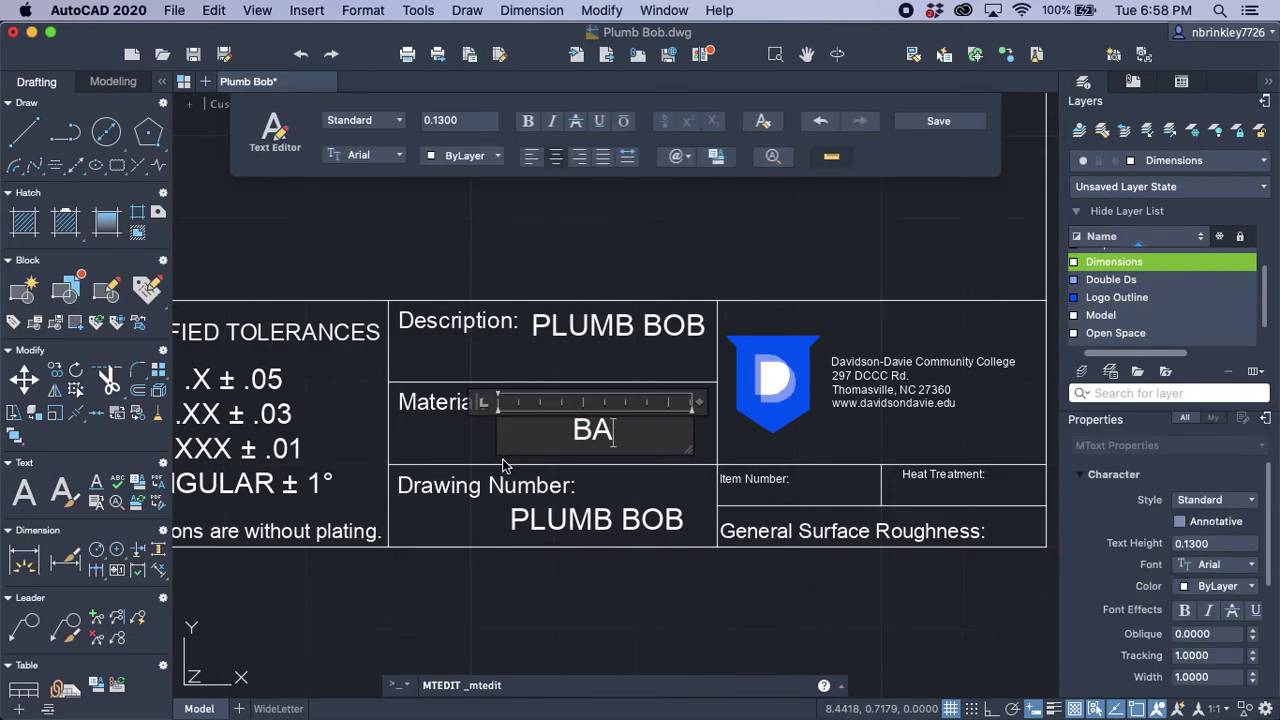
key("BackSpace")
key("BackSpace")
type("RASS")
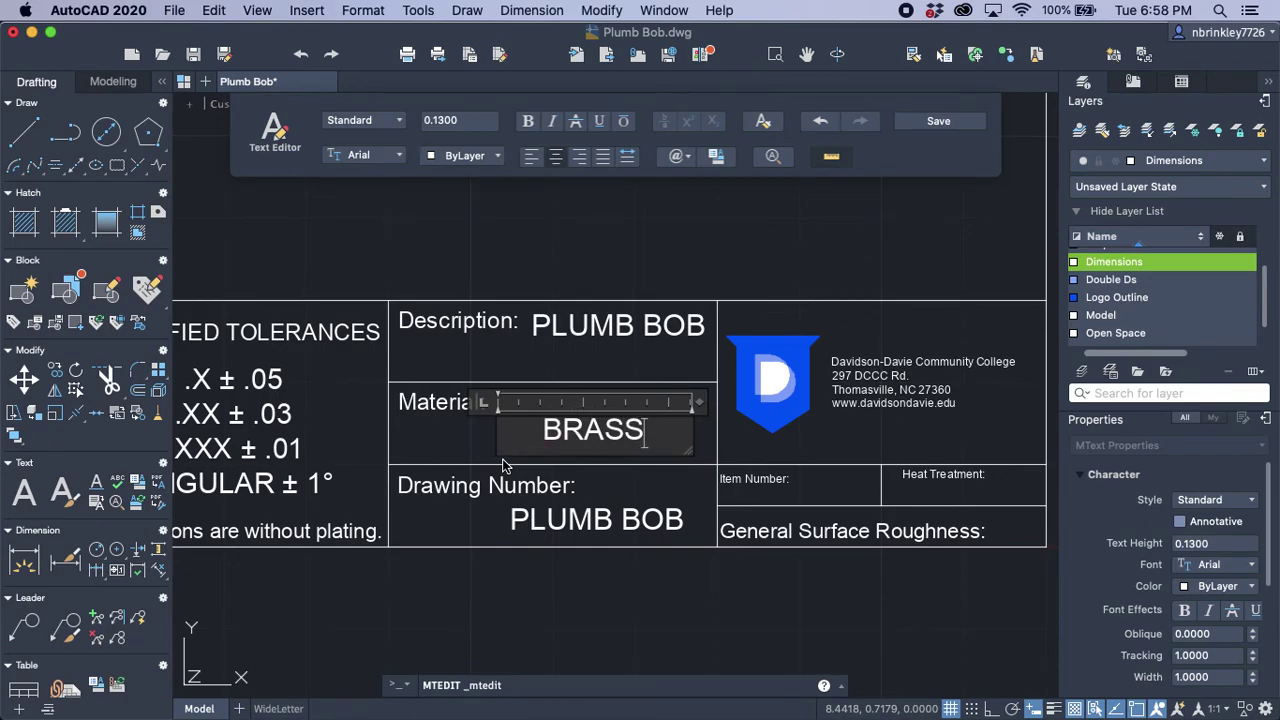
type(" HEX")
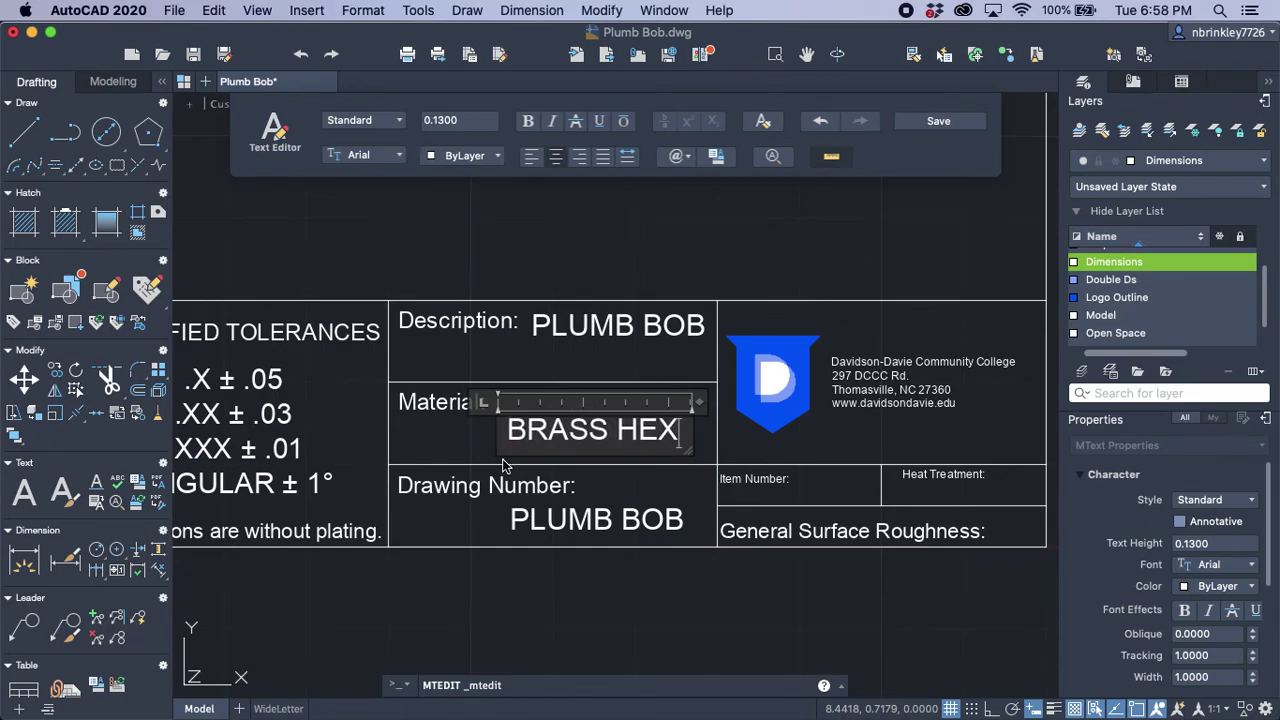
left_click(952, 124)
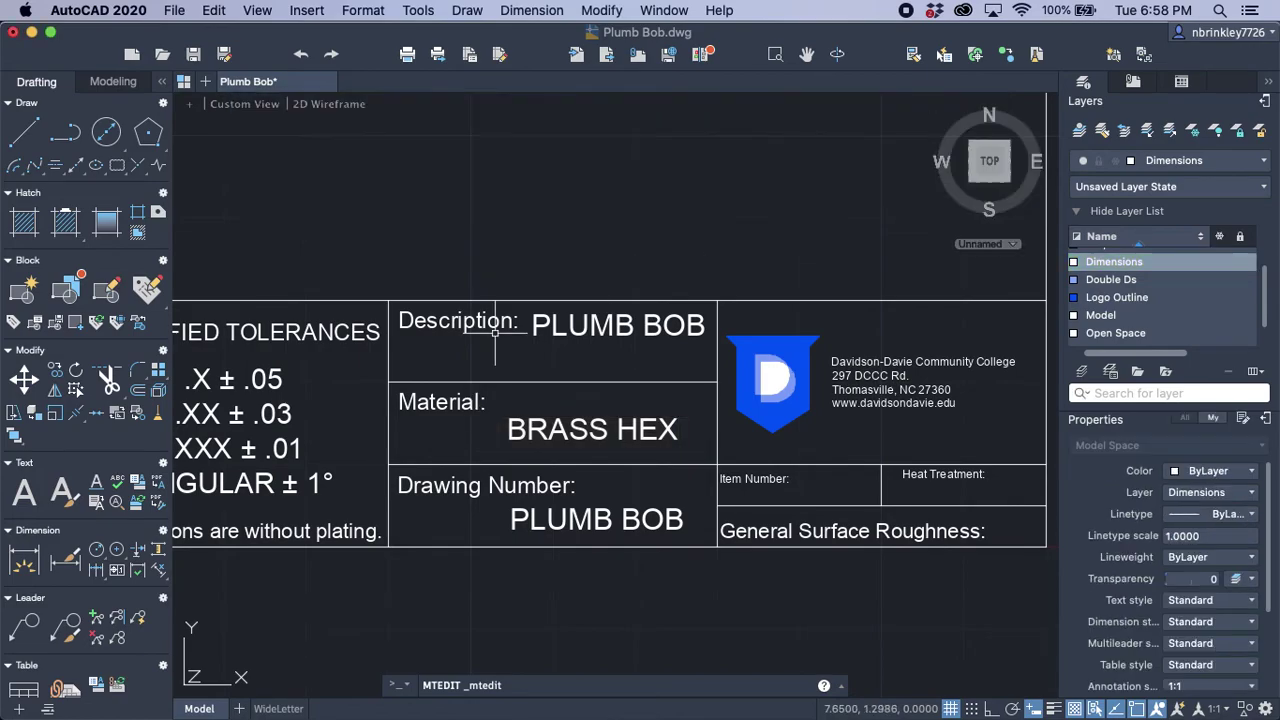
Step: Replace the copied text in the Drawing Number cell with DDCC-MAC-01 and save it
double_click(605, 522)
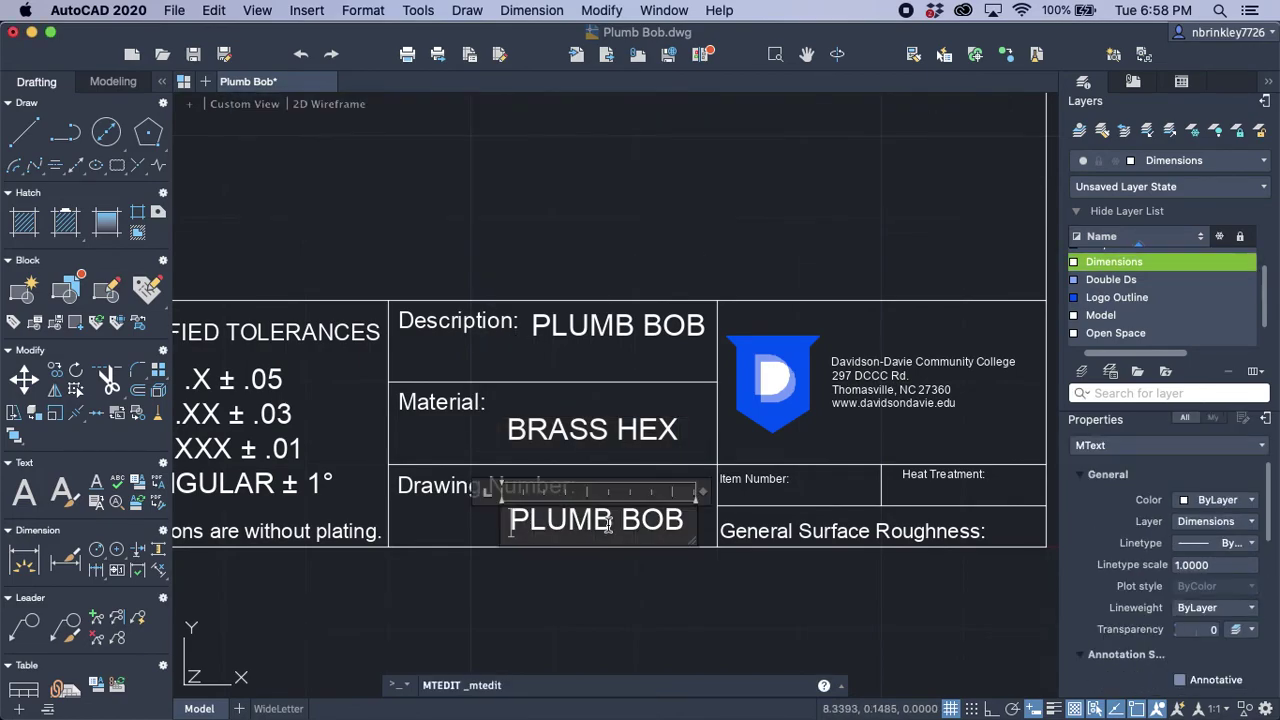
key("BackSpace")
key("BackSpace")
key("BackSpace")
key("BackSpace")
key("BackSpace")
key("BackSpace")
key("BackSpace")
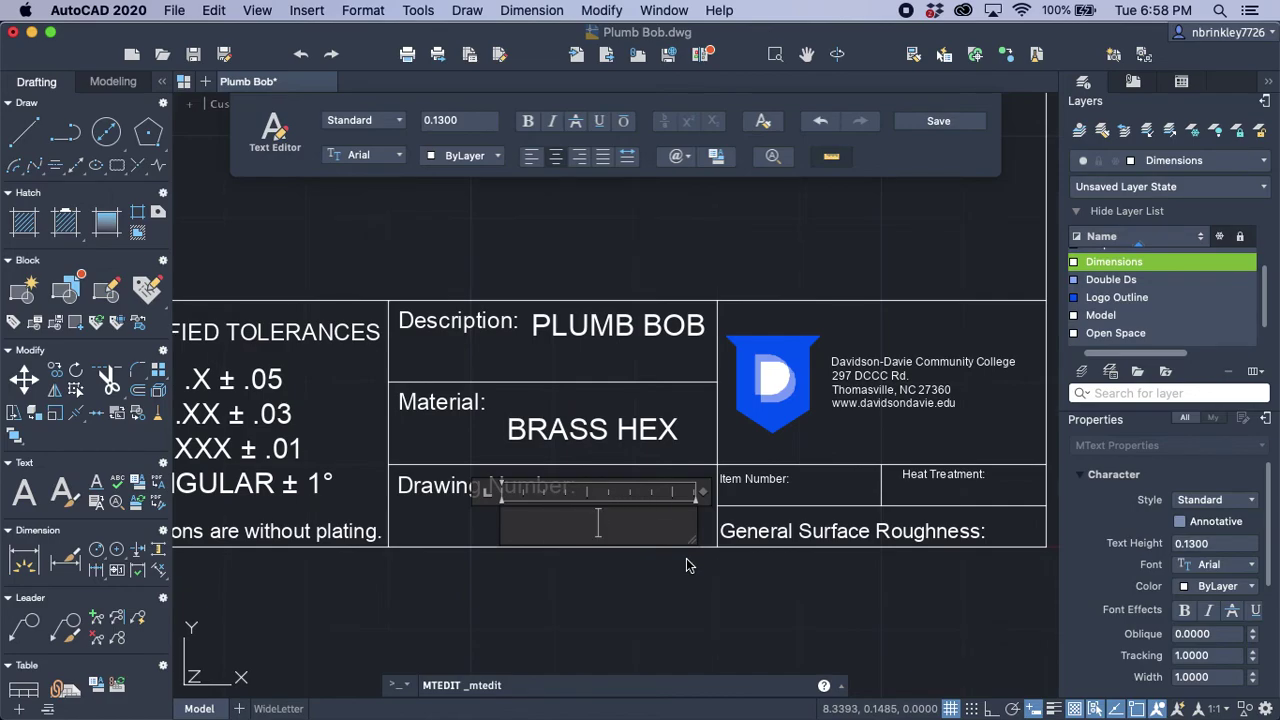
type("DDCC")
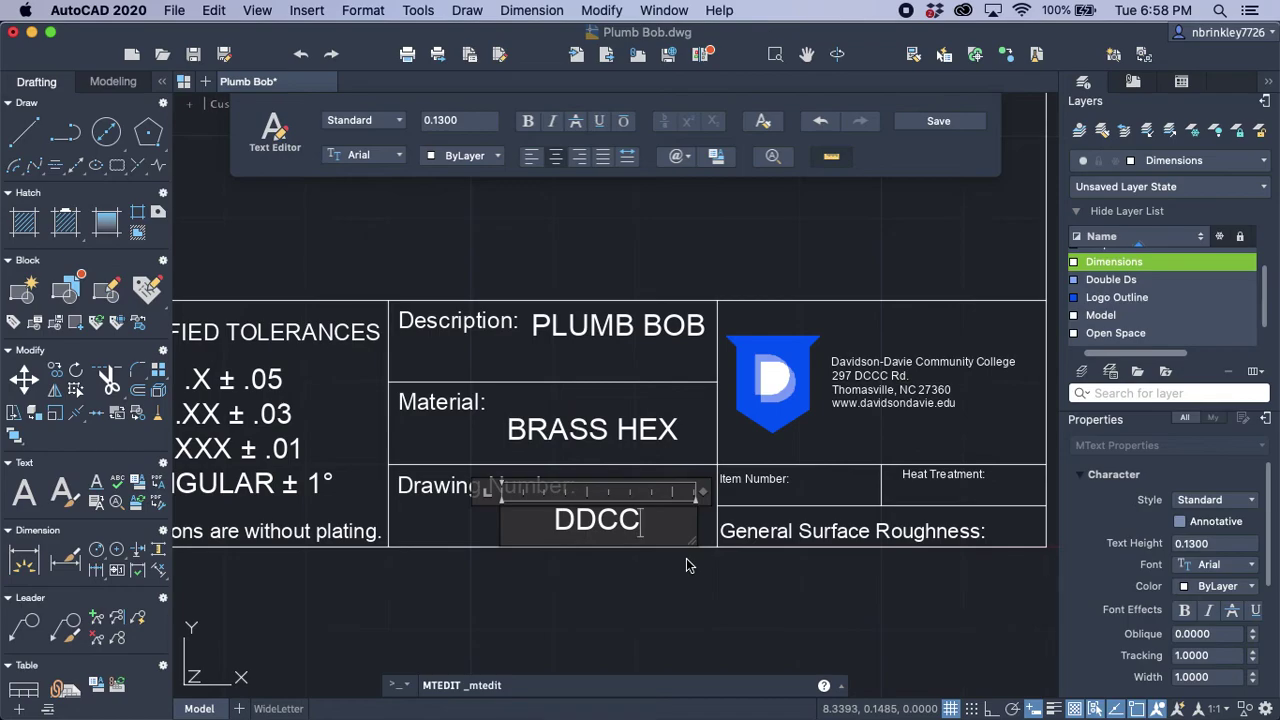
type("-")
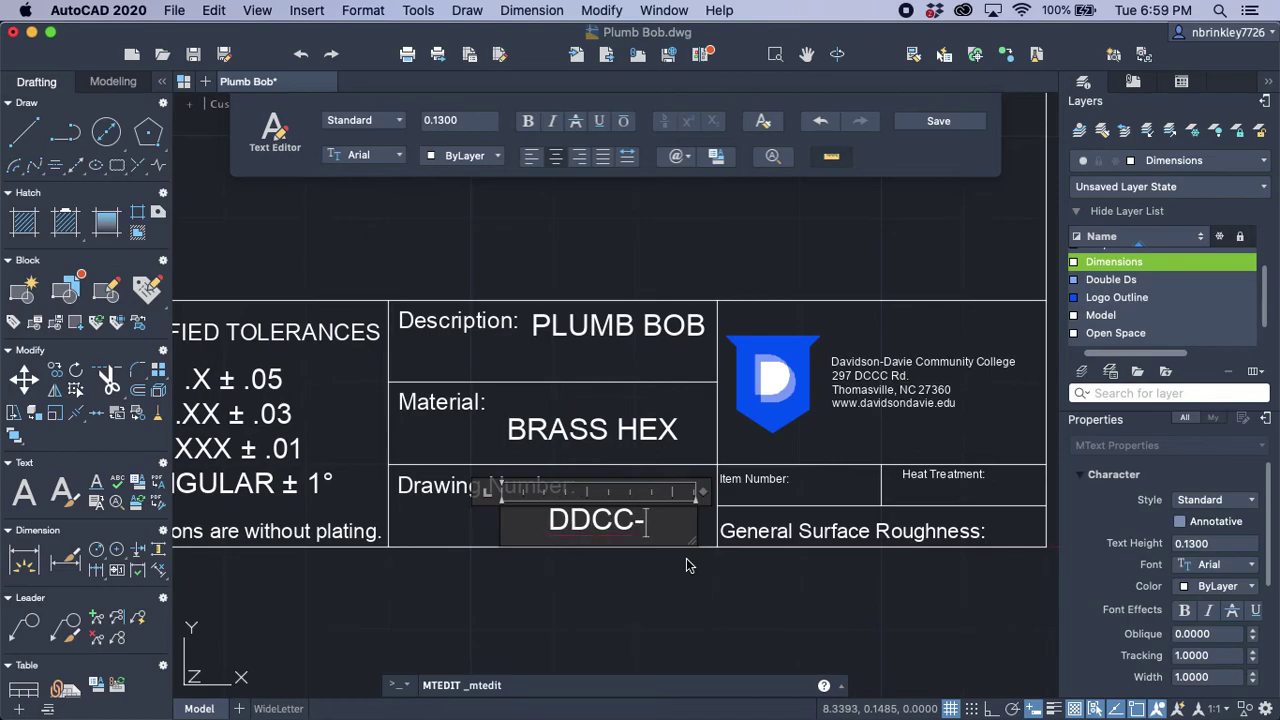
type("MAC")
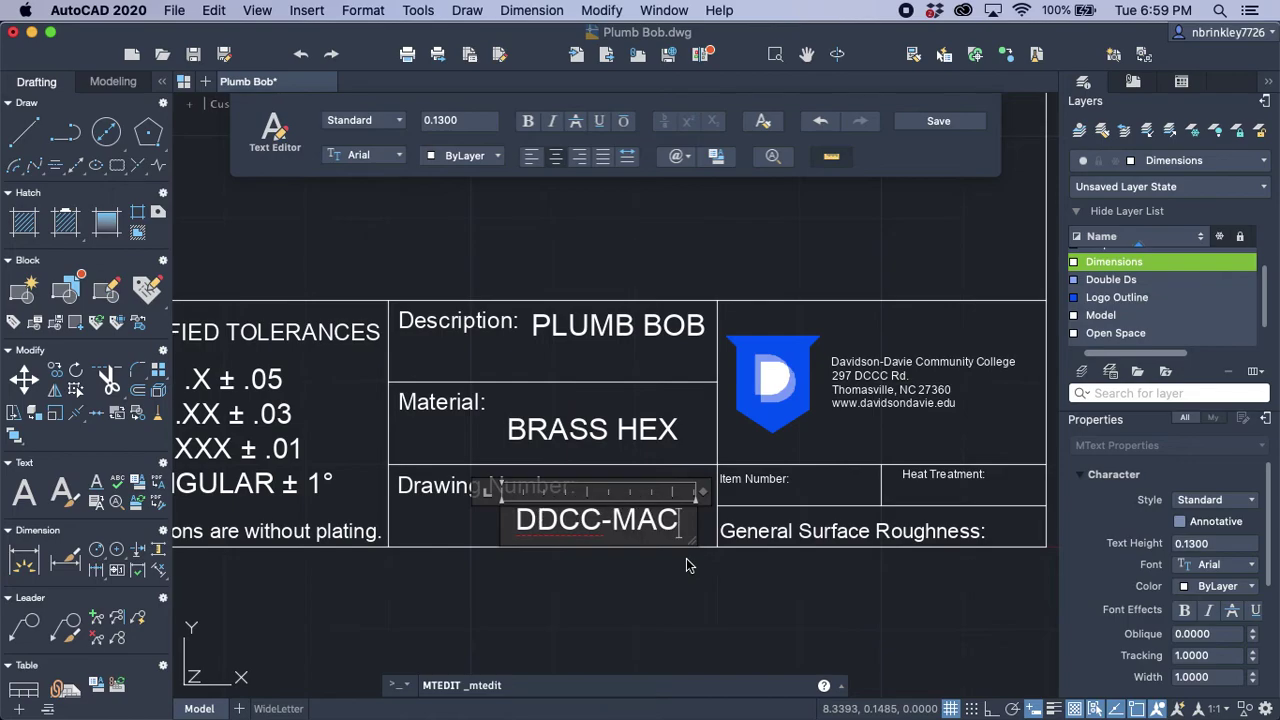
type("-01")
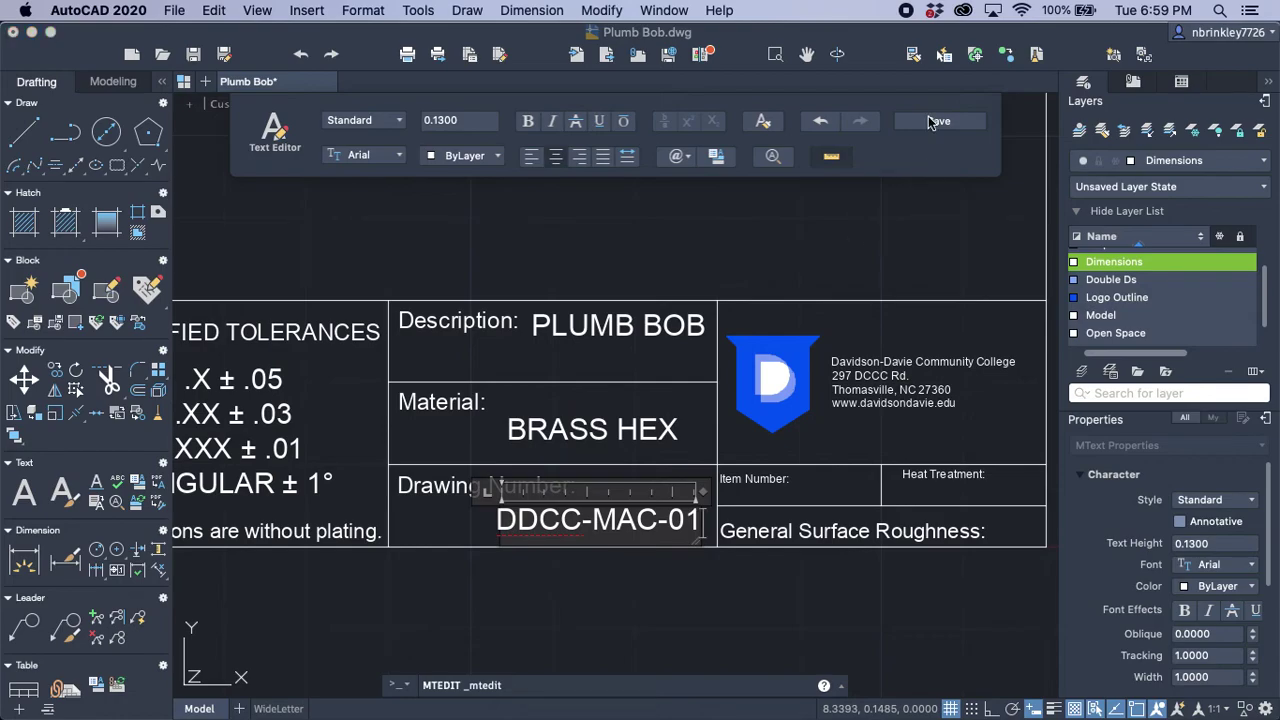
left_click(930, 121)
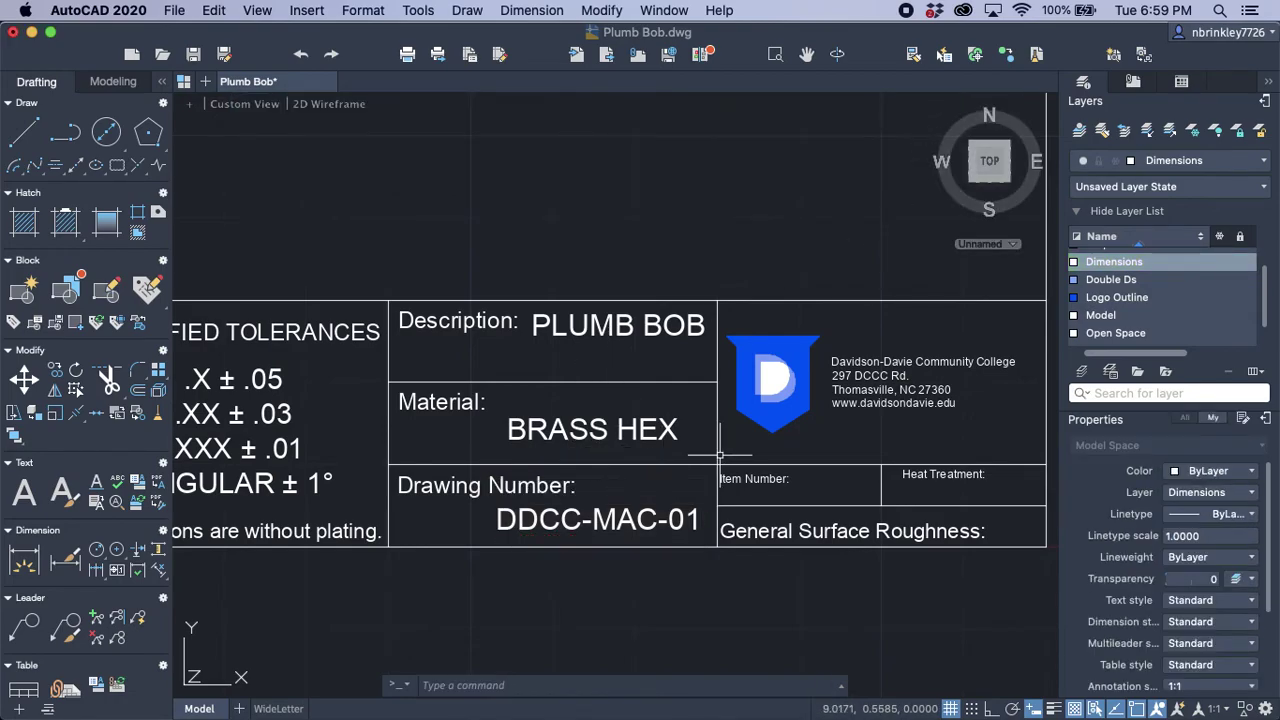
Step: Copy the PLUMB BOB text from the Description cell into the NAME and DATE cells of the DESIGNED row
scroll(700, 385, "down", 2)
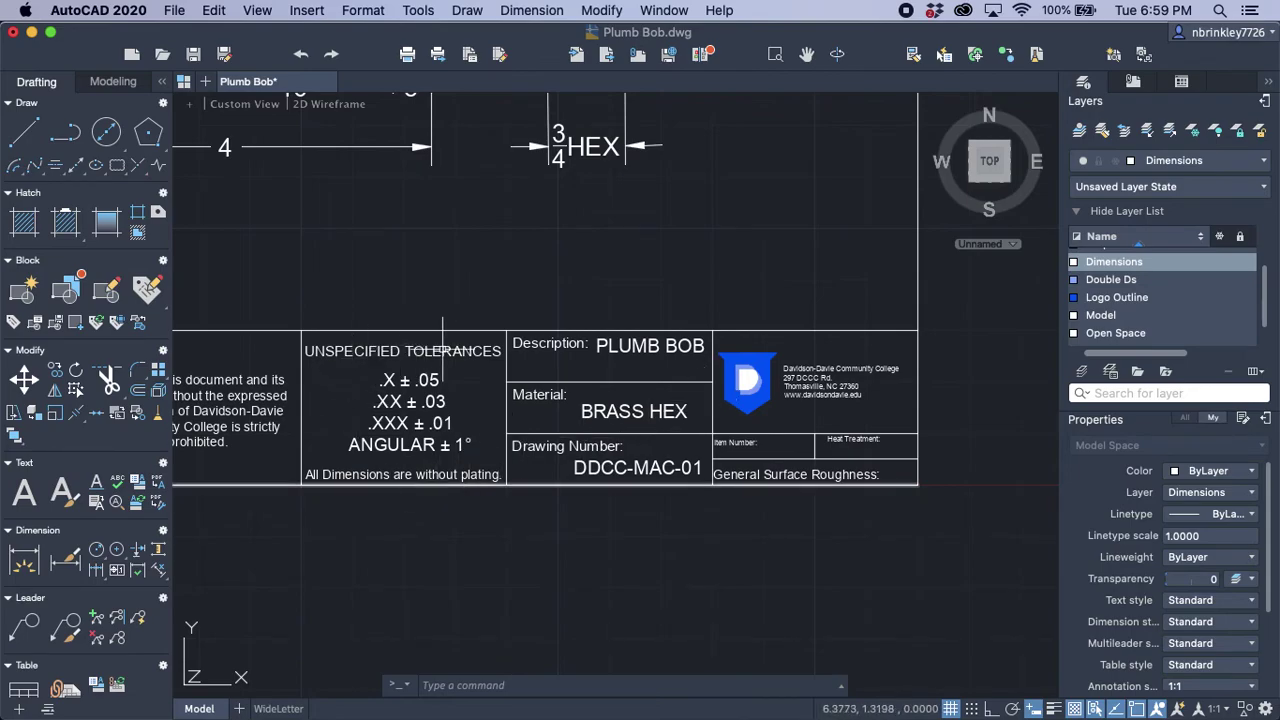
scroll(713, 440, "down", 2)
scroll(909, 480, "down", 2)
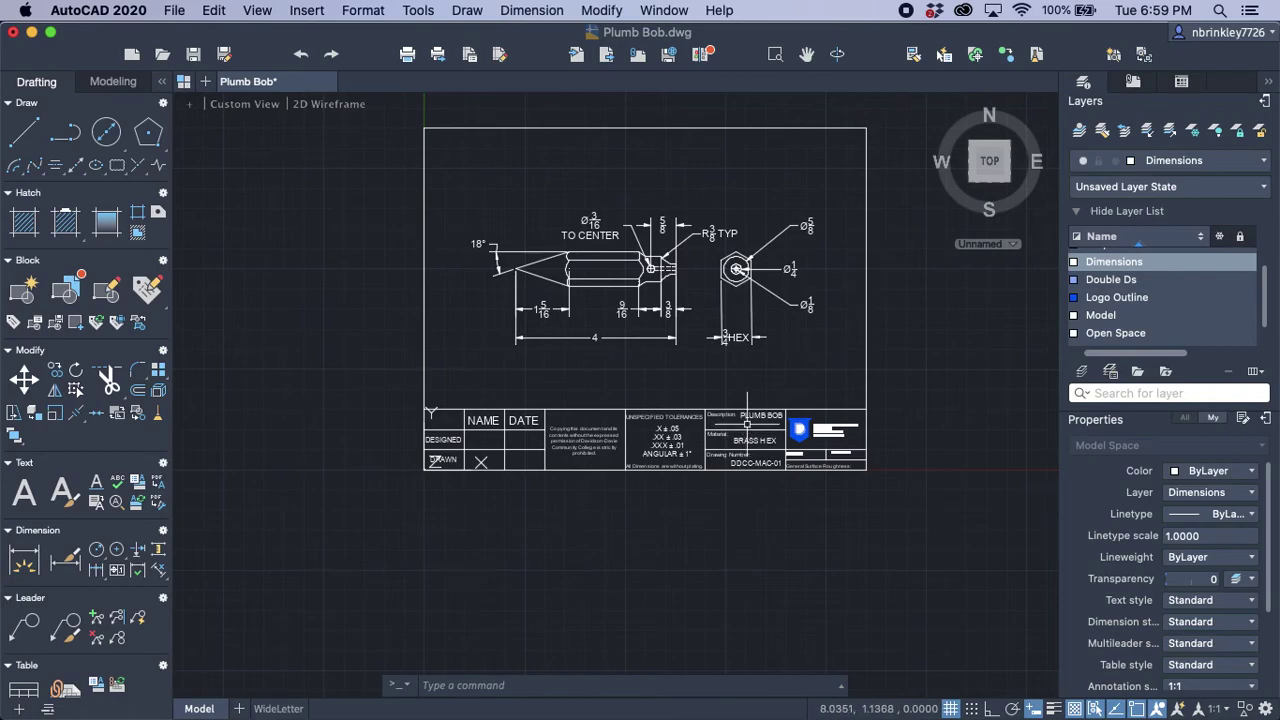
left_click(749, 415)
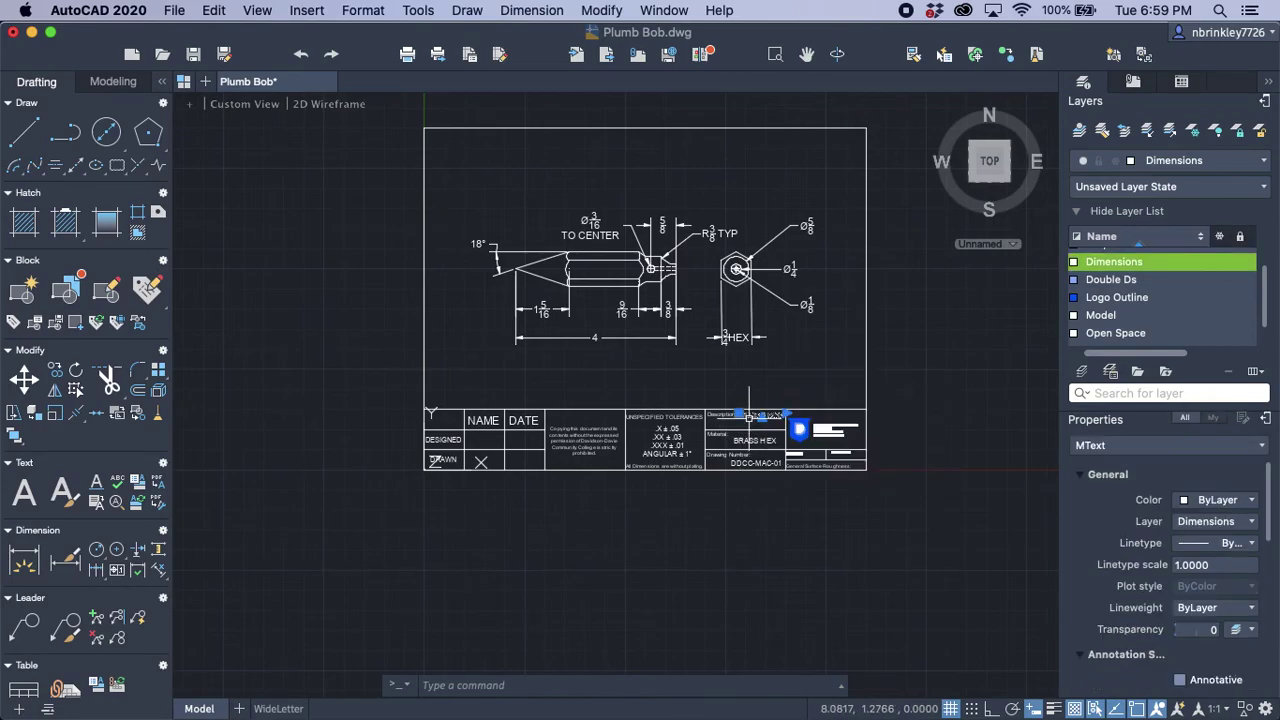
right_click(749, 418)
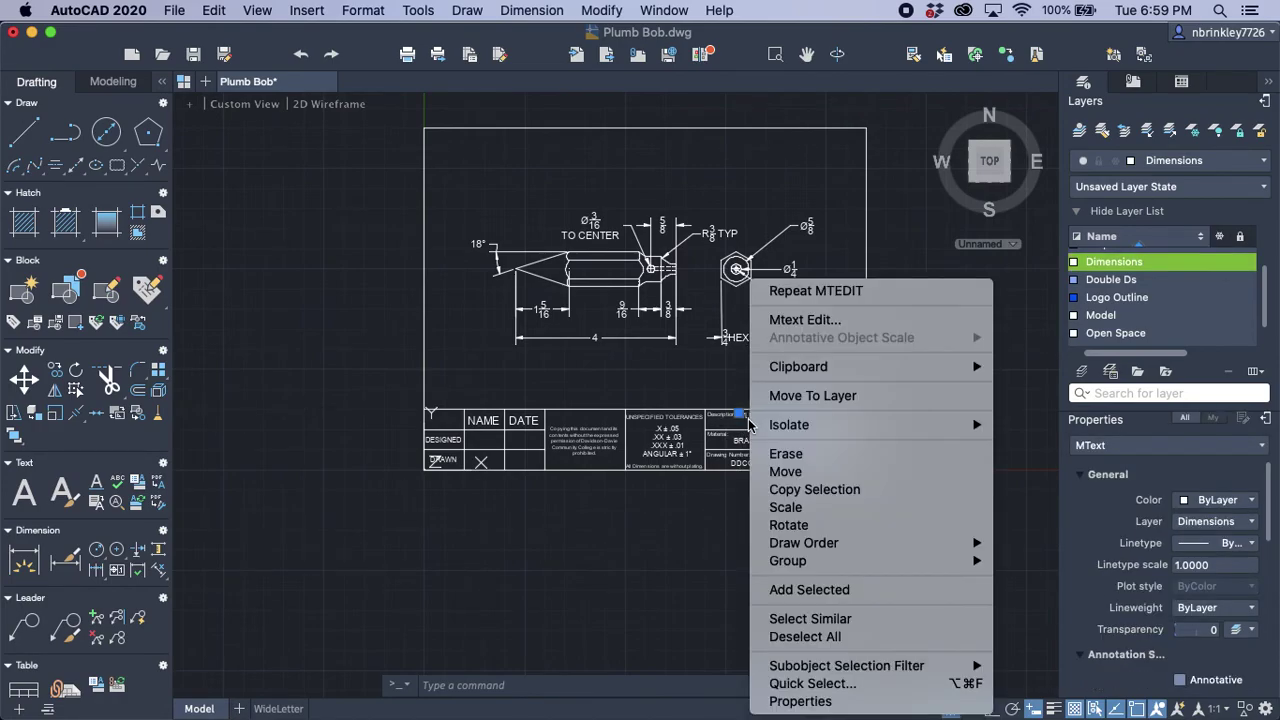
left_click(780, 489)
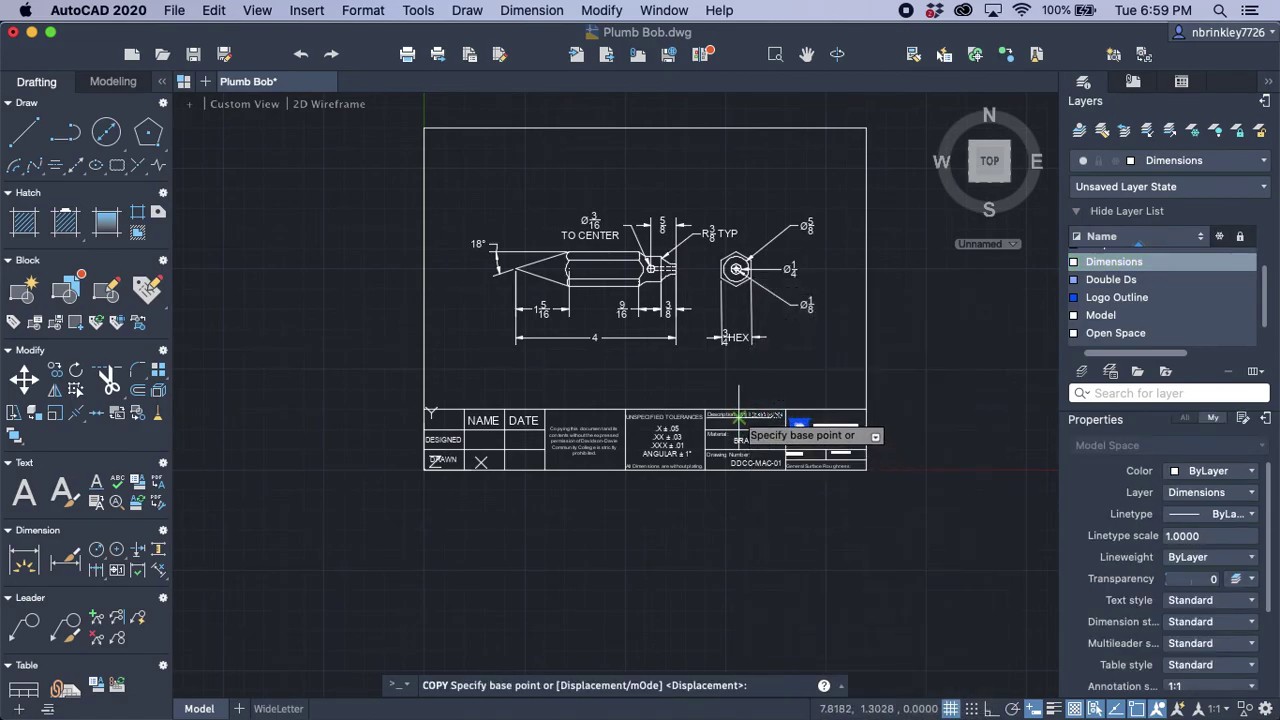
scroll(740, 414, "up", 6)
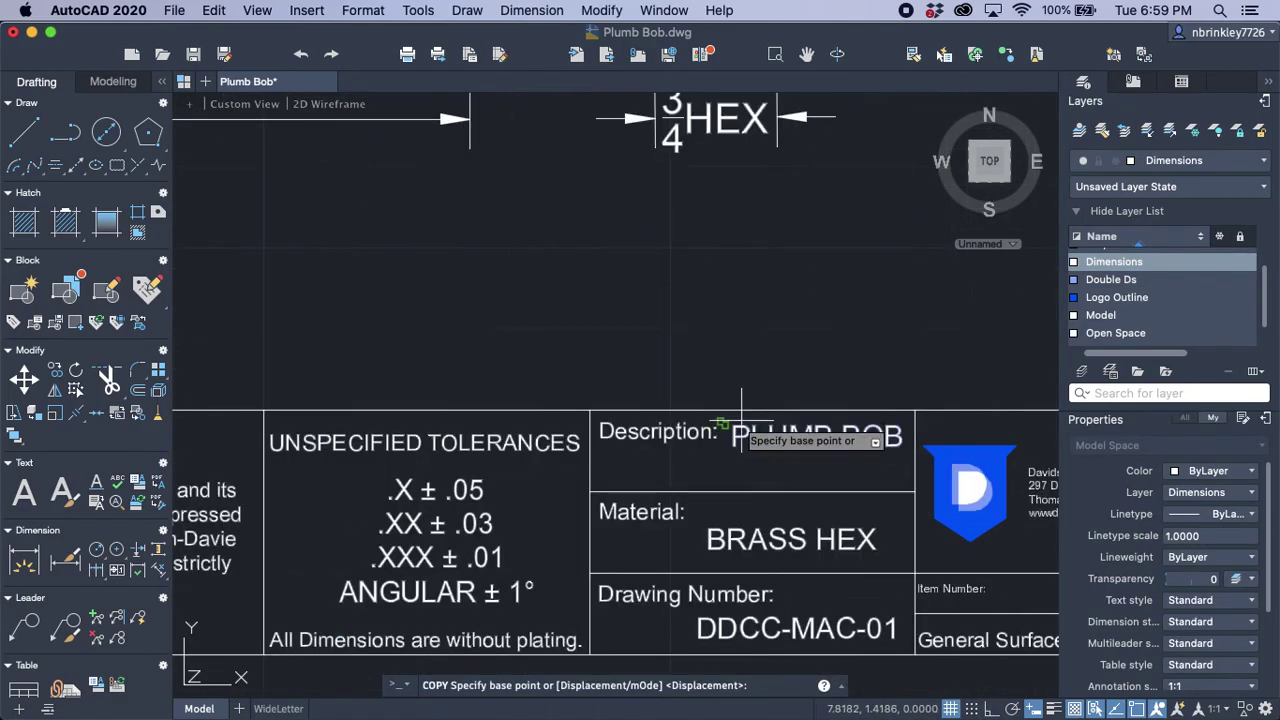
left_click(724, 423)
scroll(735, 428, "down", 7)
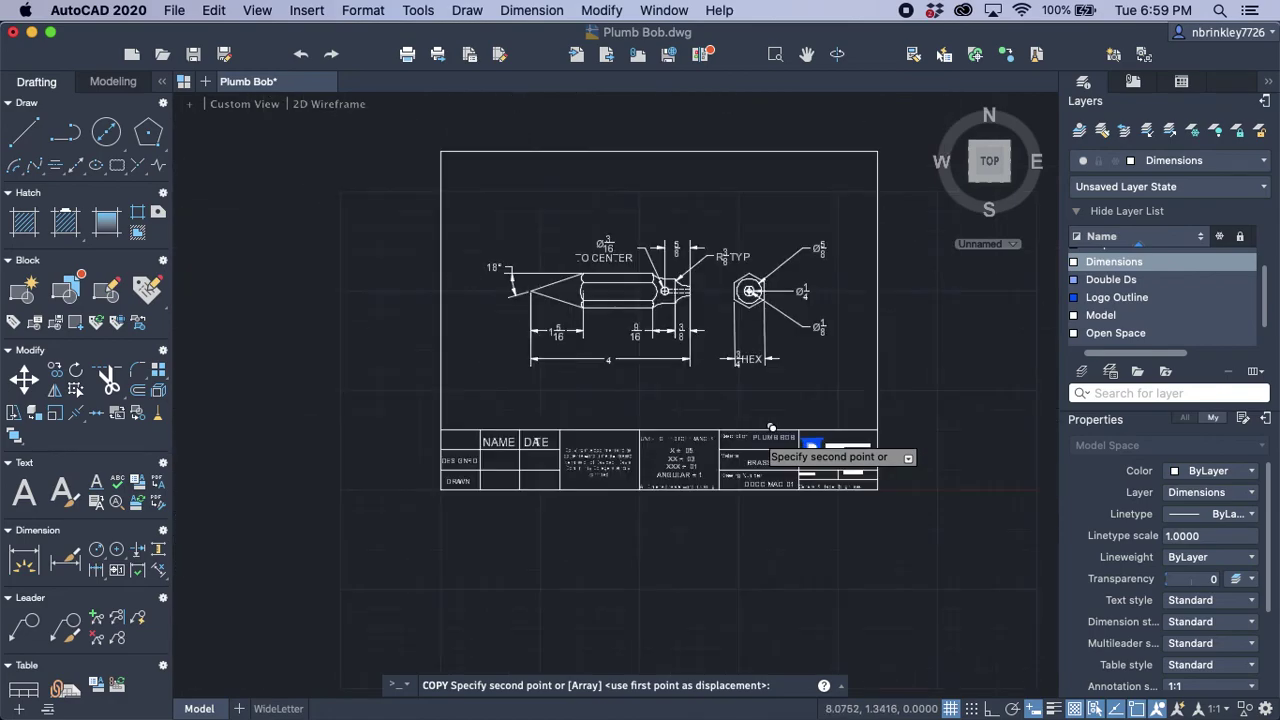
scroll(515, 456, "up", 5)
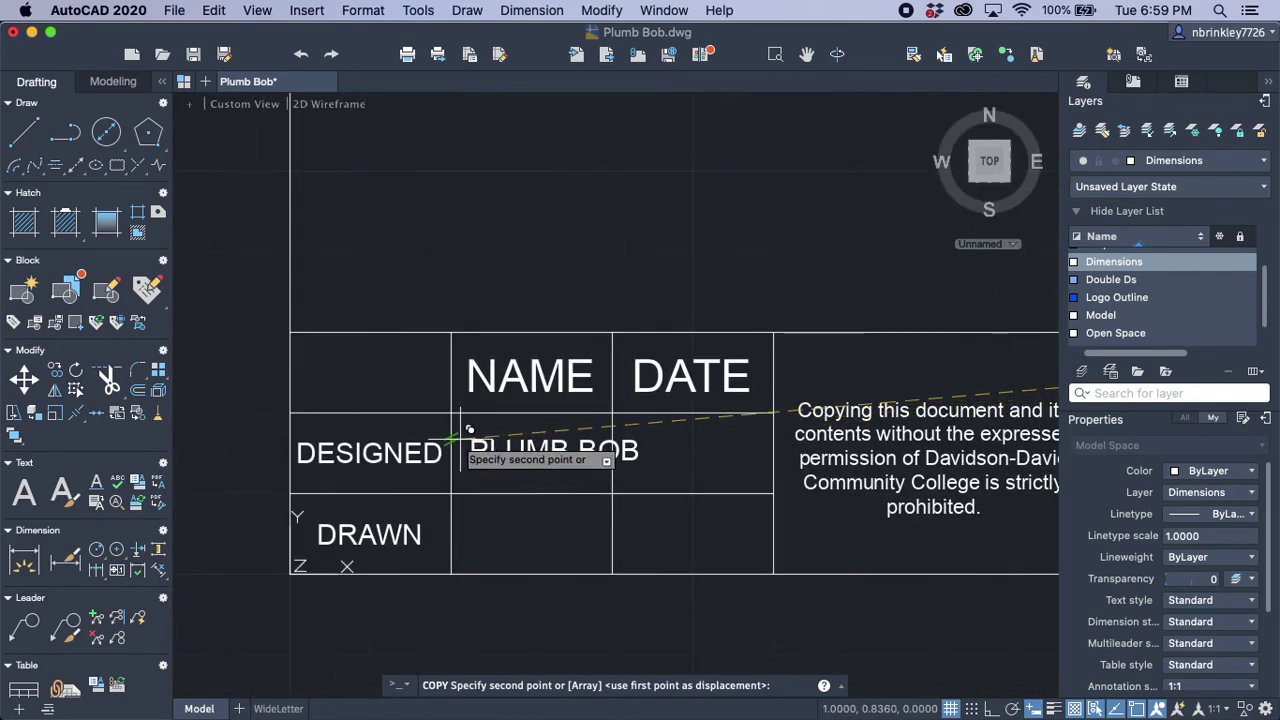
scroll(466, 428, "up", 3)
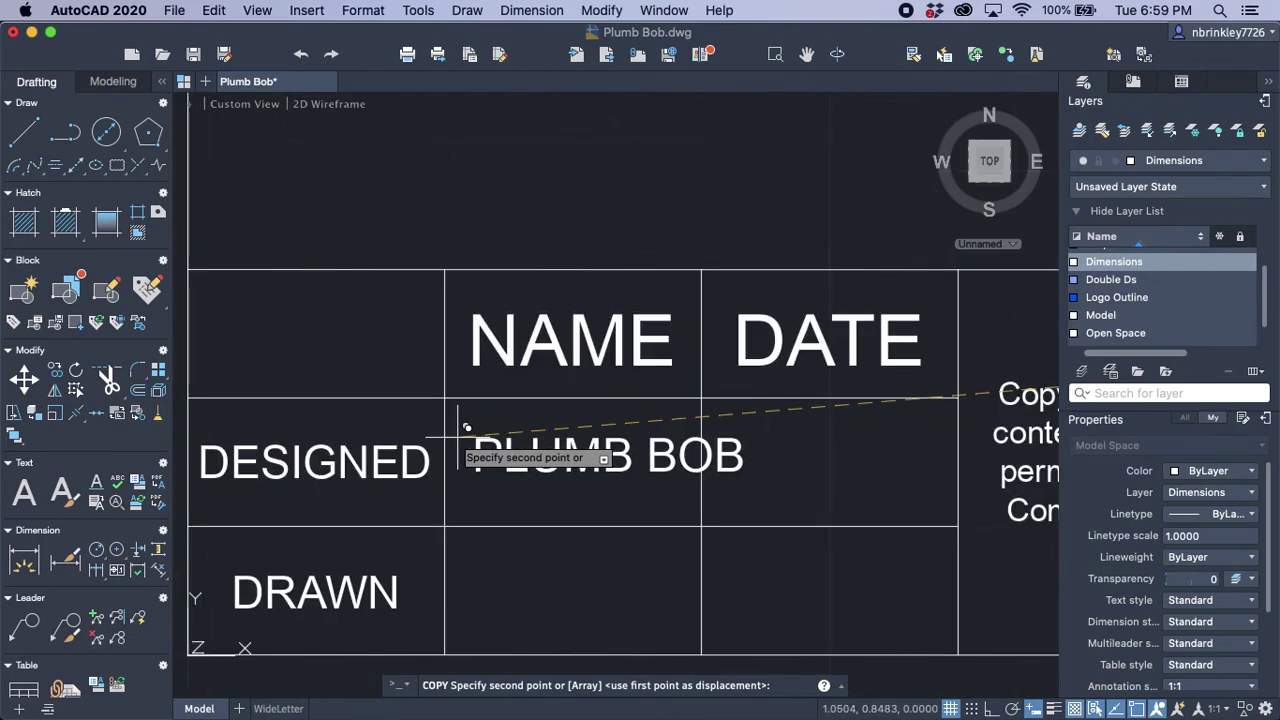
left_click(466, 430)
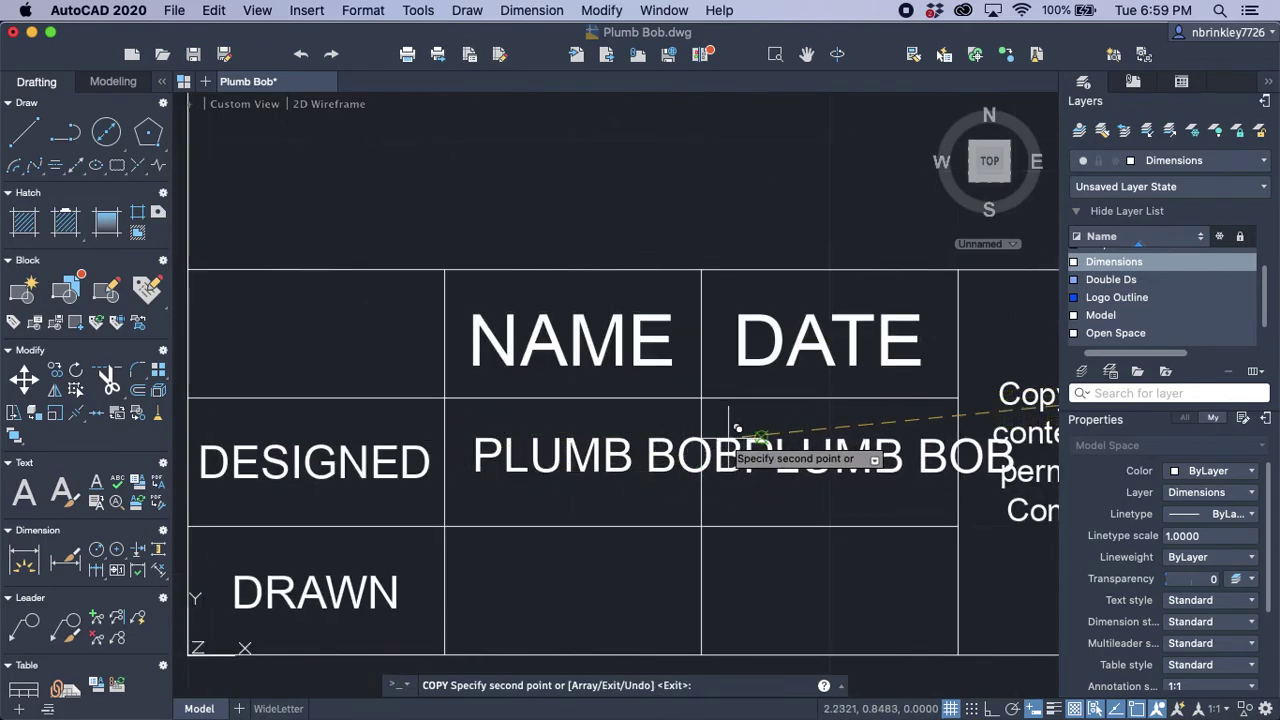
scroll(745, 428, "up", 3)
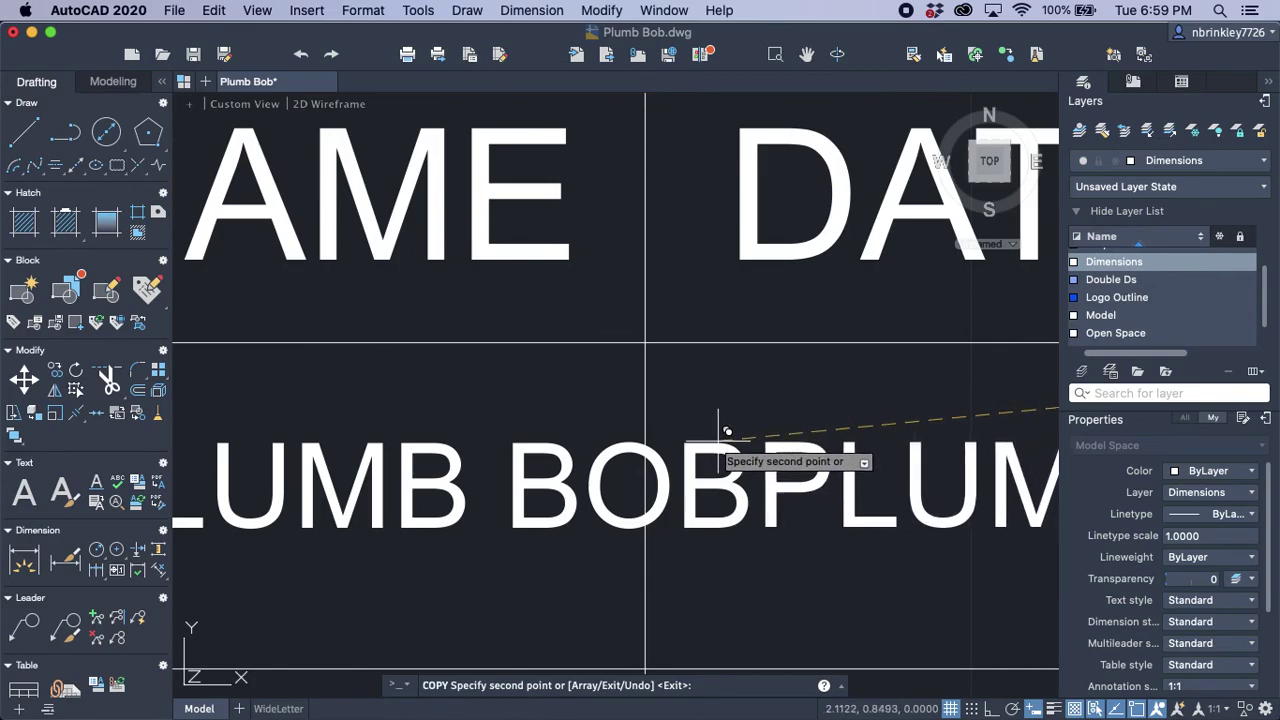
left_click(711, 432)
scroll(690, 438, "down", 2)
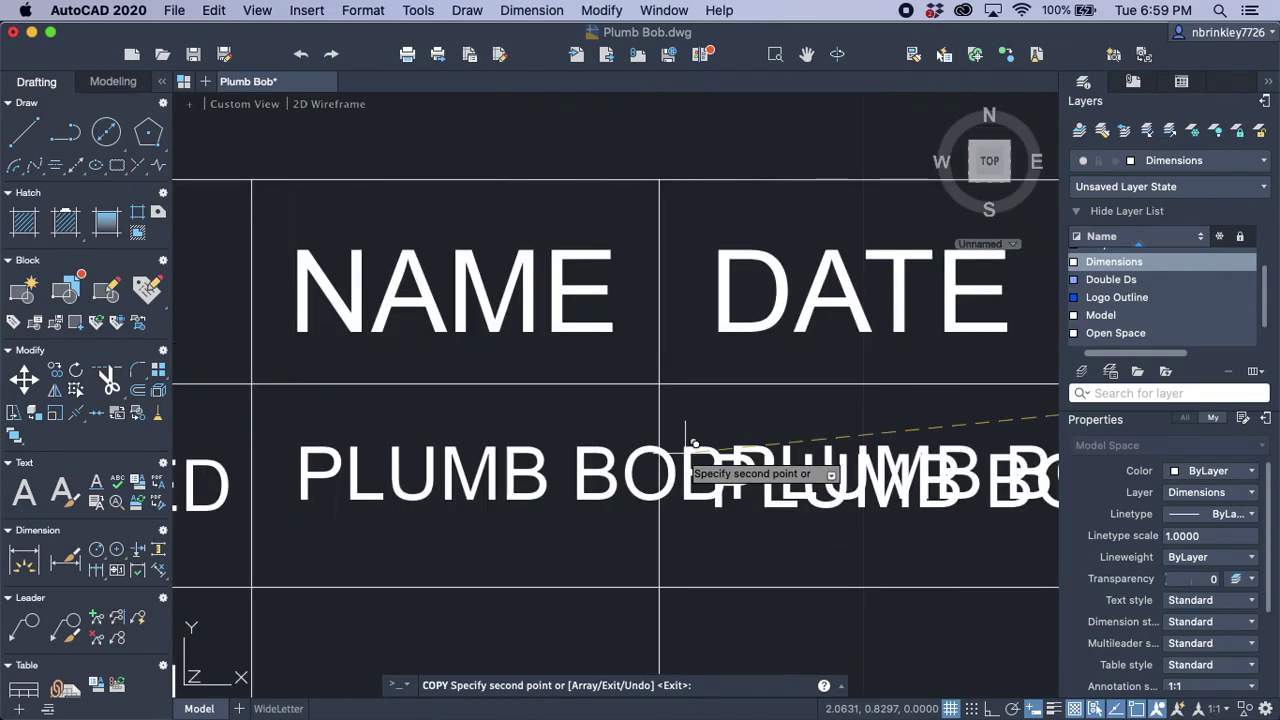
key("Return")
Step: Replace the copied text in the DESIGNED row's NAME cell with the designer's initials and save it
double_click(610, 472)
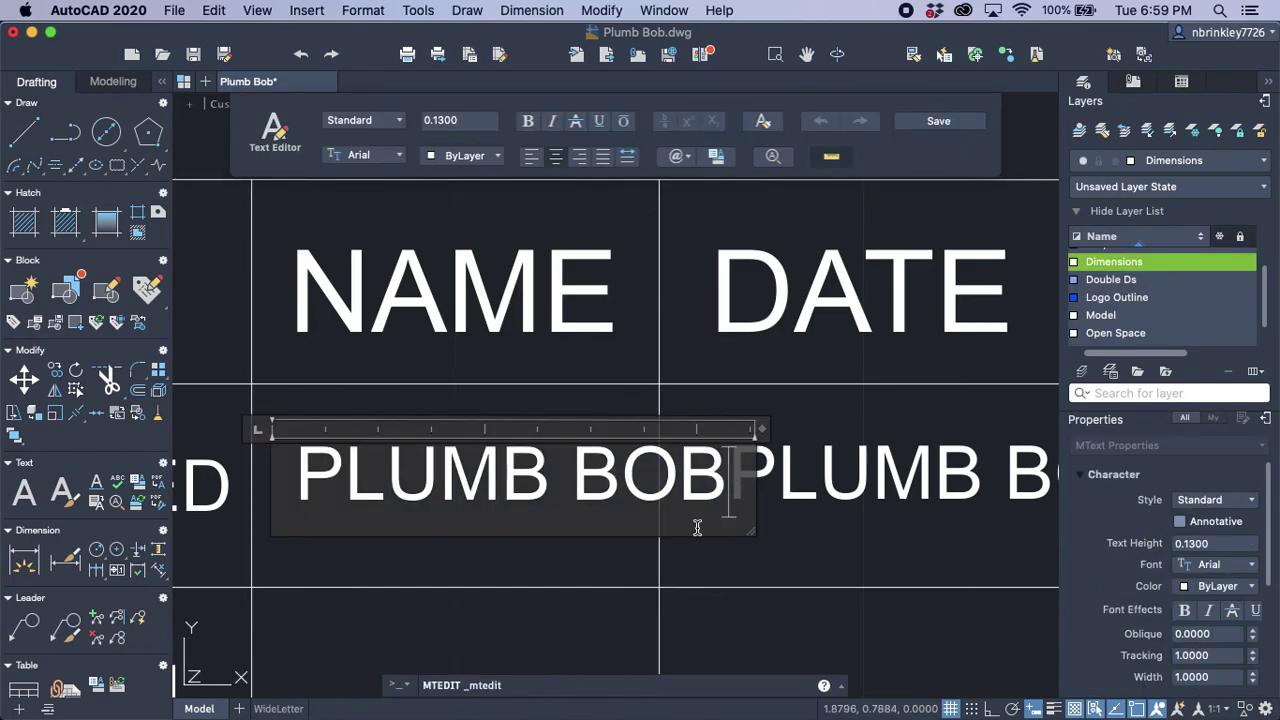
key("BackSpace")
key("BackSpace")
key("BackSpace")
key("BackSpace")
key("BackSpace")
key("BackSpace")
key("BackSpace")
key("BackSpace")
key("BackSpace")
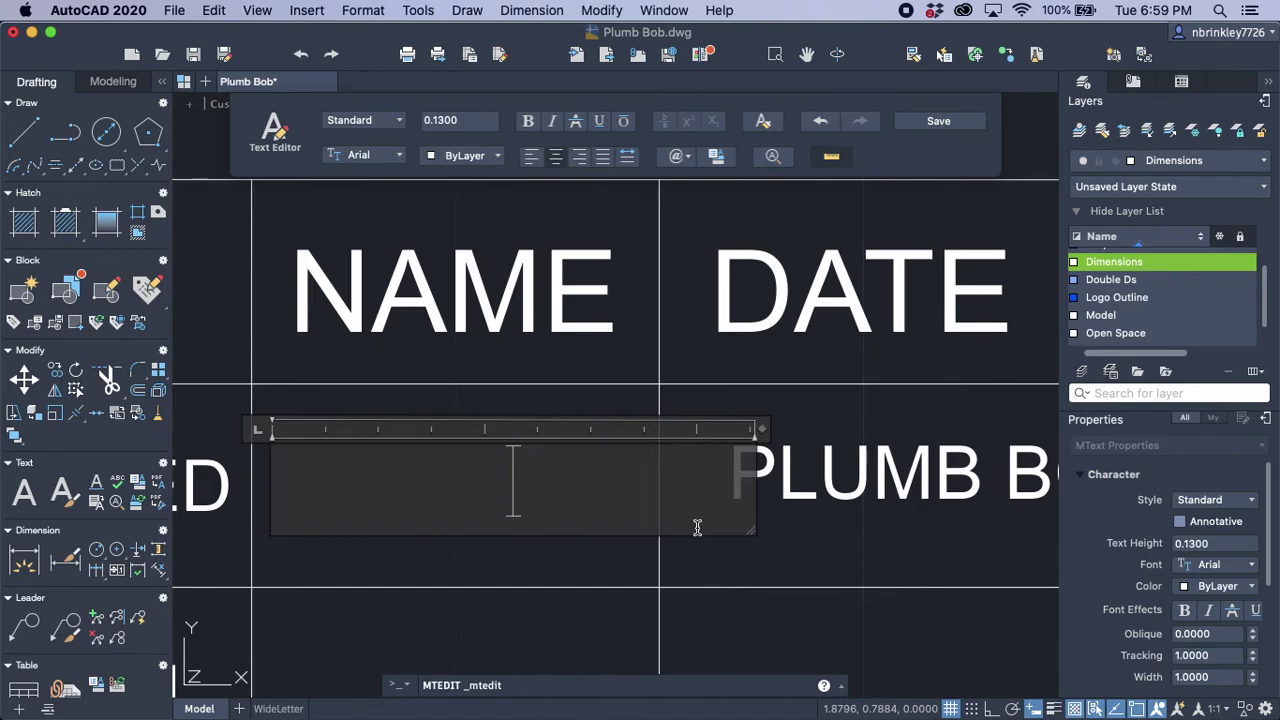
type("N")
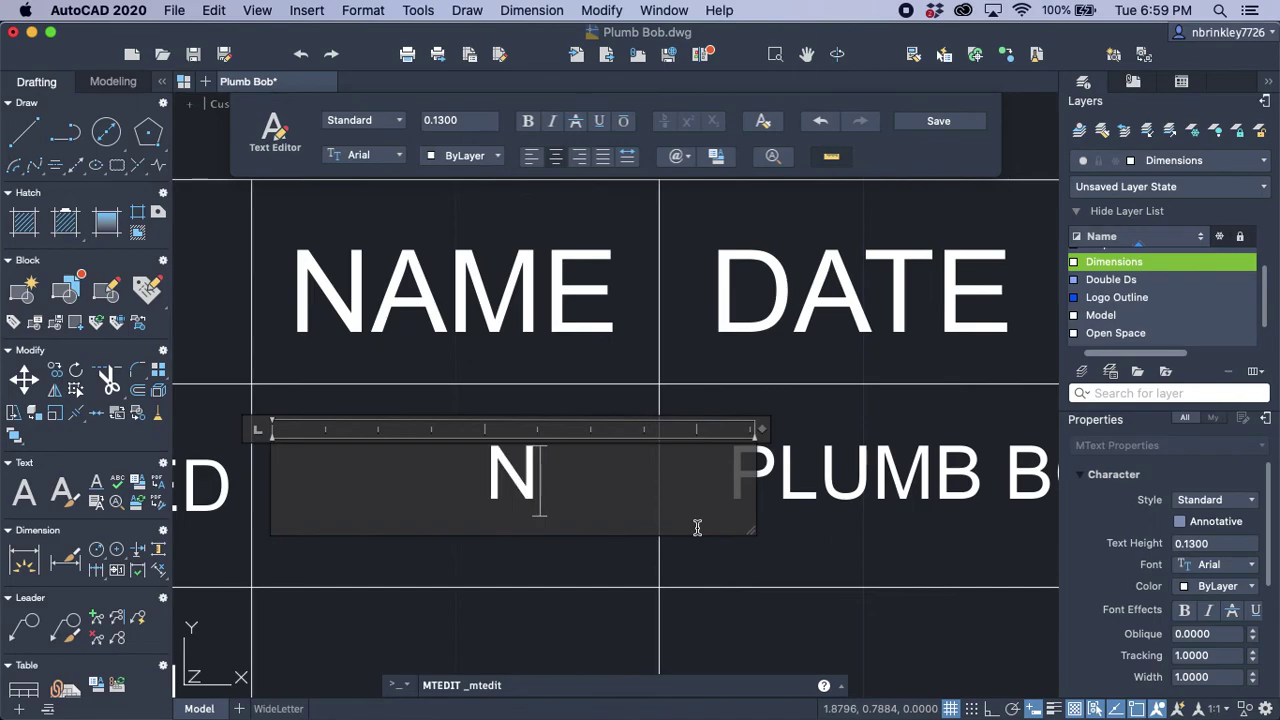
type("B")
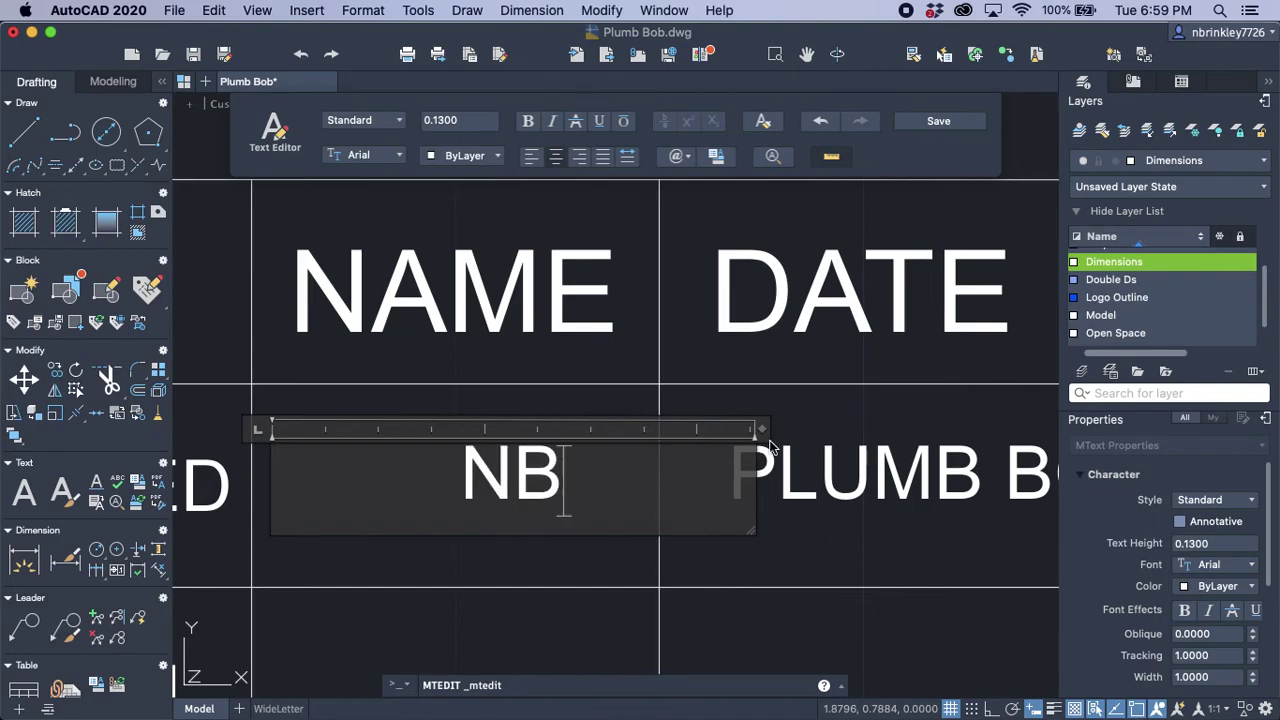
left_click(928, 122)
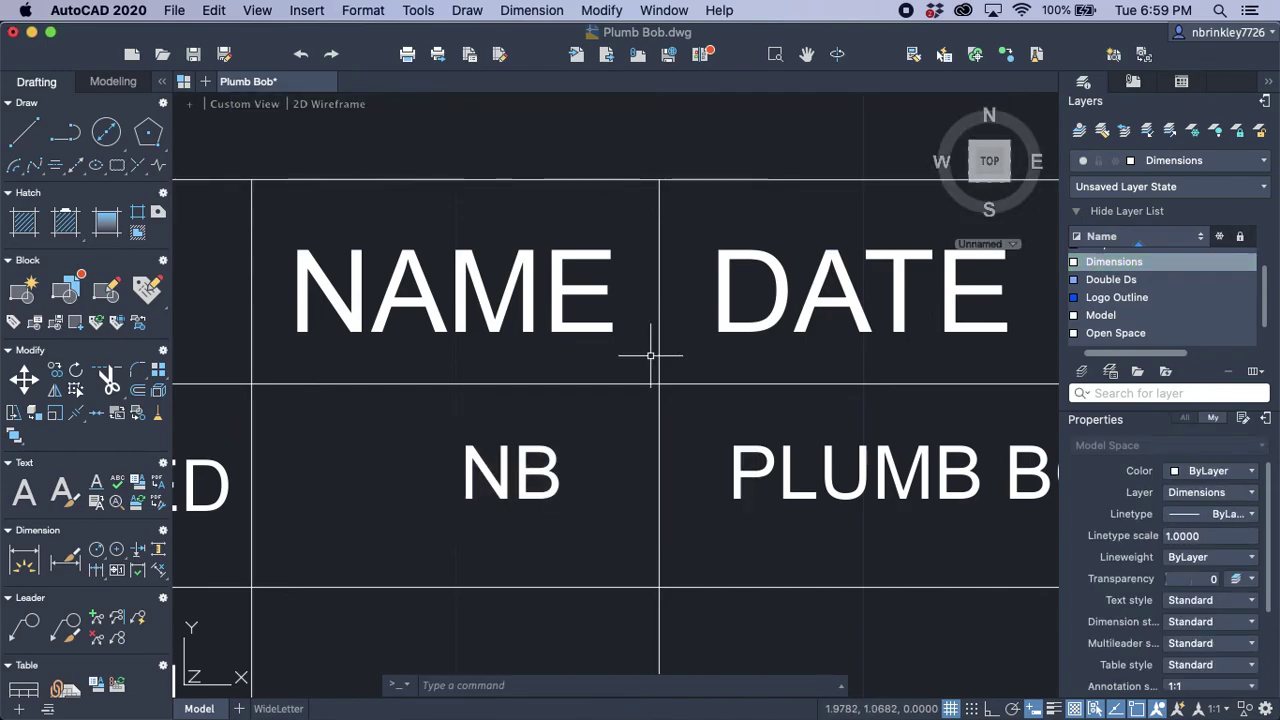
Step: Fit the initials' text box between the side borders of the NAME cell so the initials are centered, and deselect it
left_click(511, 462)
left_click(272, 446)
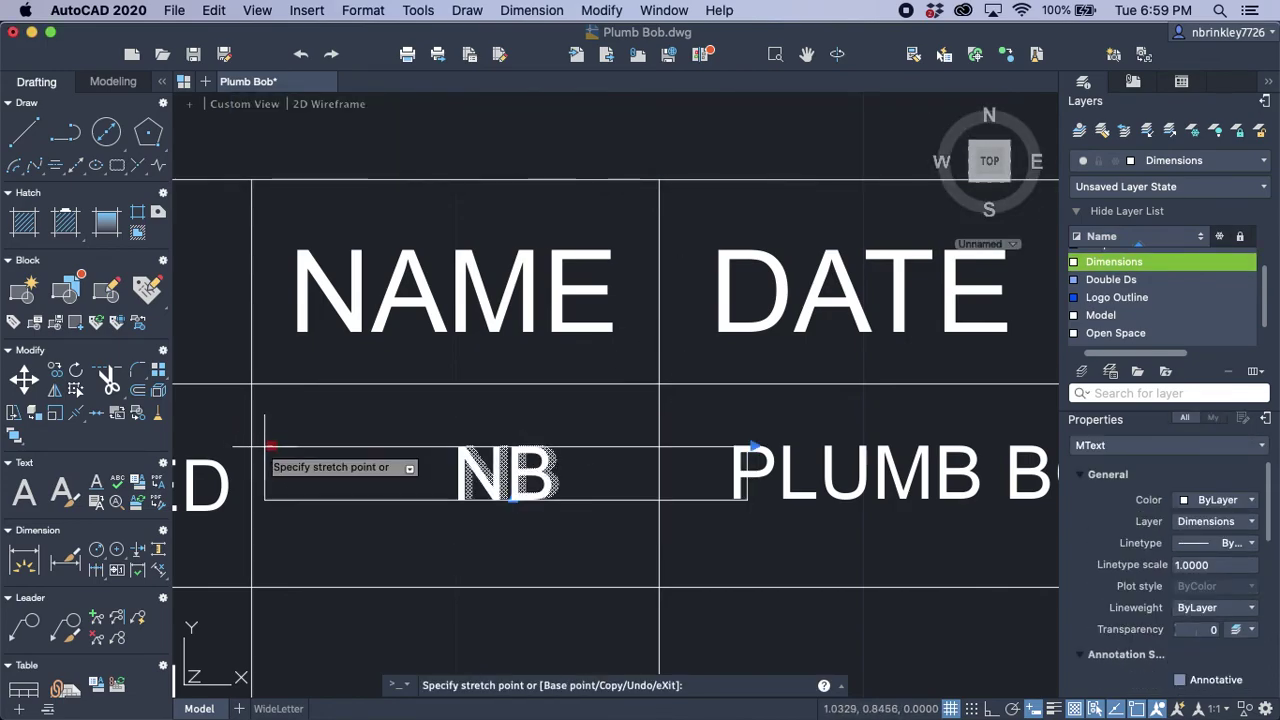
left_click(249, 446)
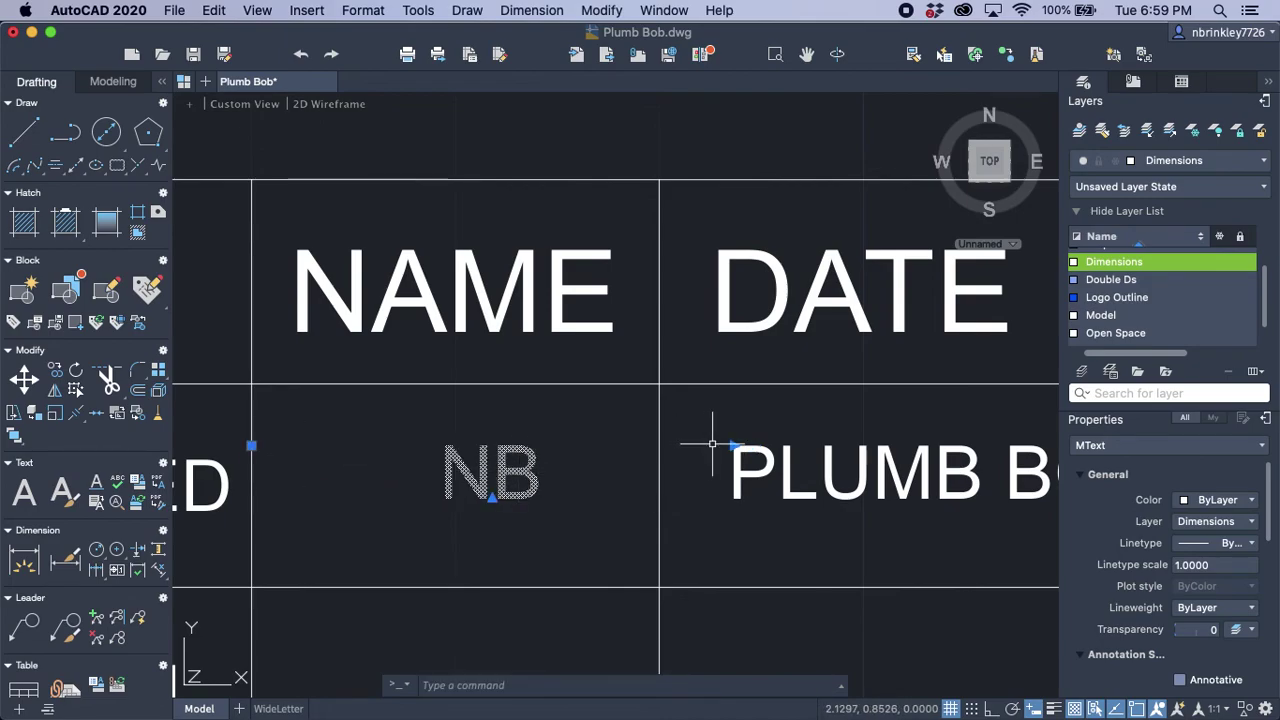
left_click(734, 446)
left_click(659, 446)
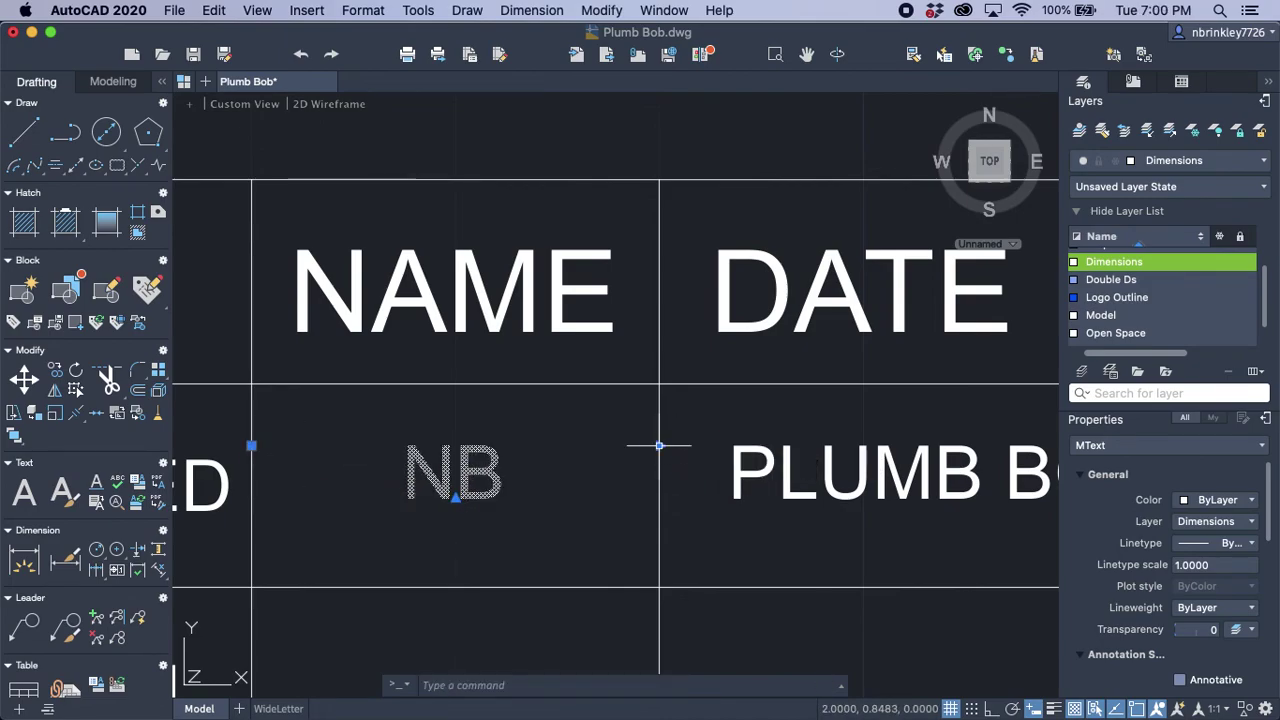
key("Escape")
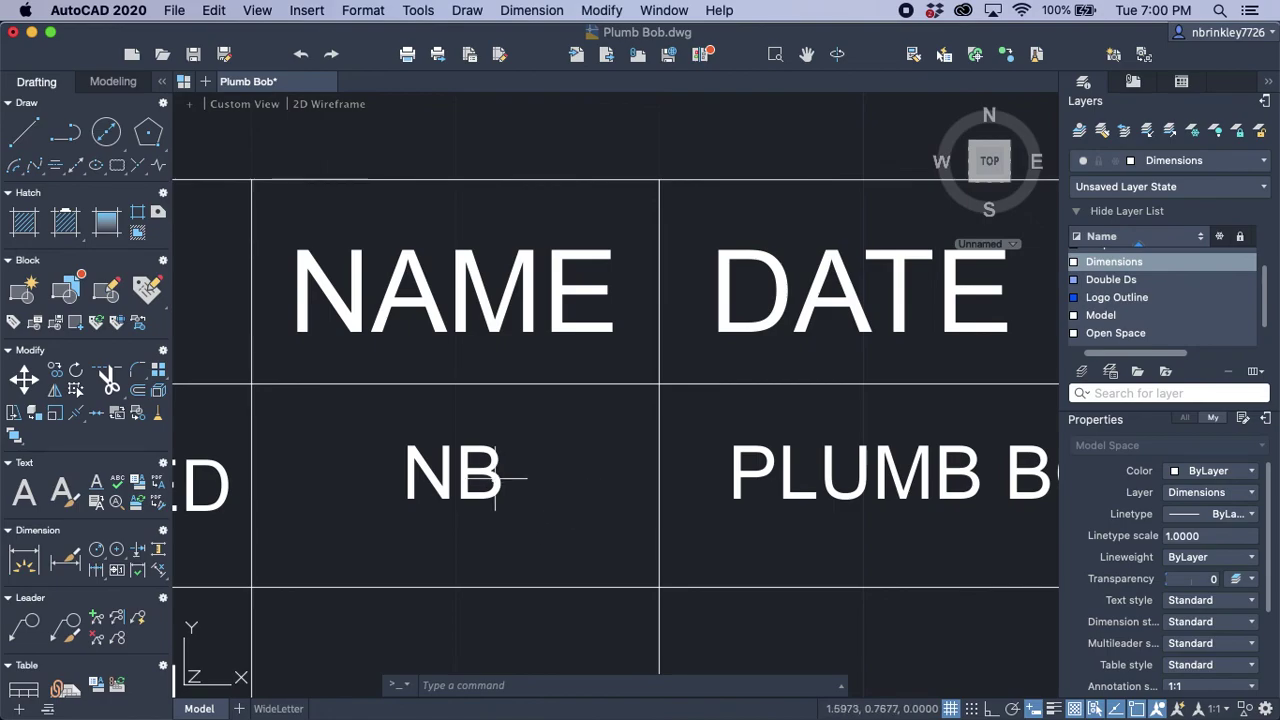
Step: Move the initials slightly lower in the NAME cell, level with the DESIGNED label, and deselect them
left_click(468, 462)
left_click(249, 446)
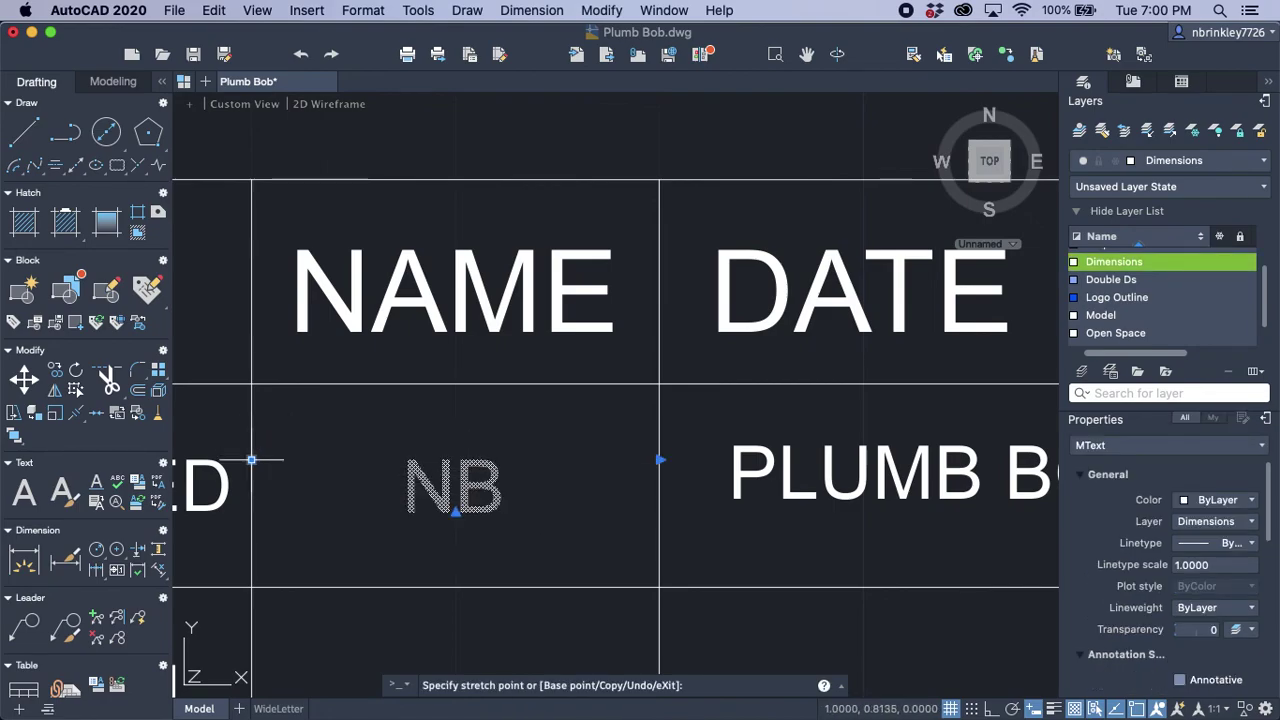
key("Escape")
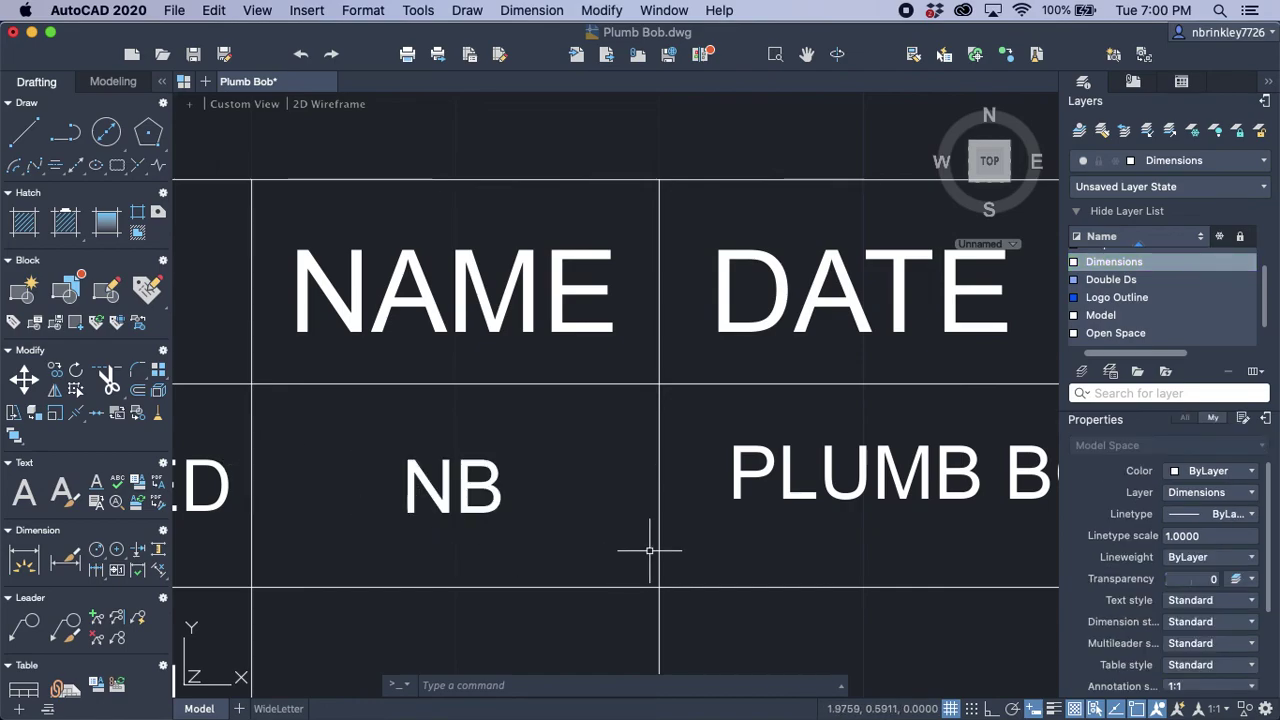
Step: Move the copied text in the DESIGNED row's DATE cell onto the cell's left border and narrow its column width to the right border
left_click(740, 470)
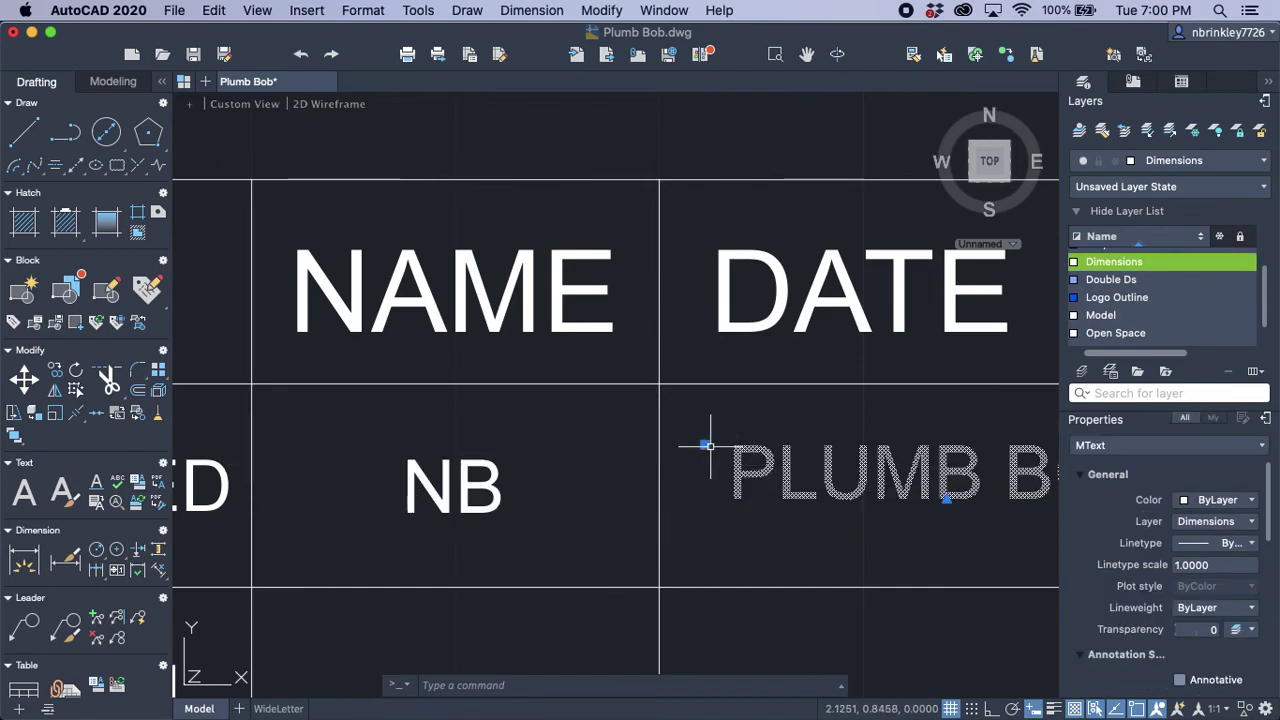
left_click(705, 445)
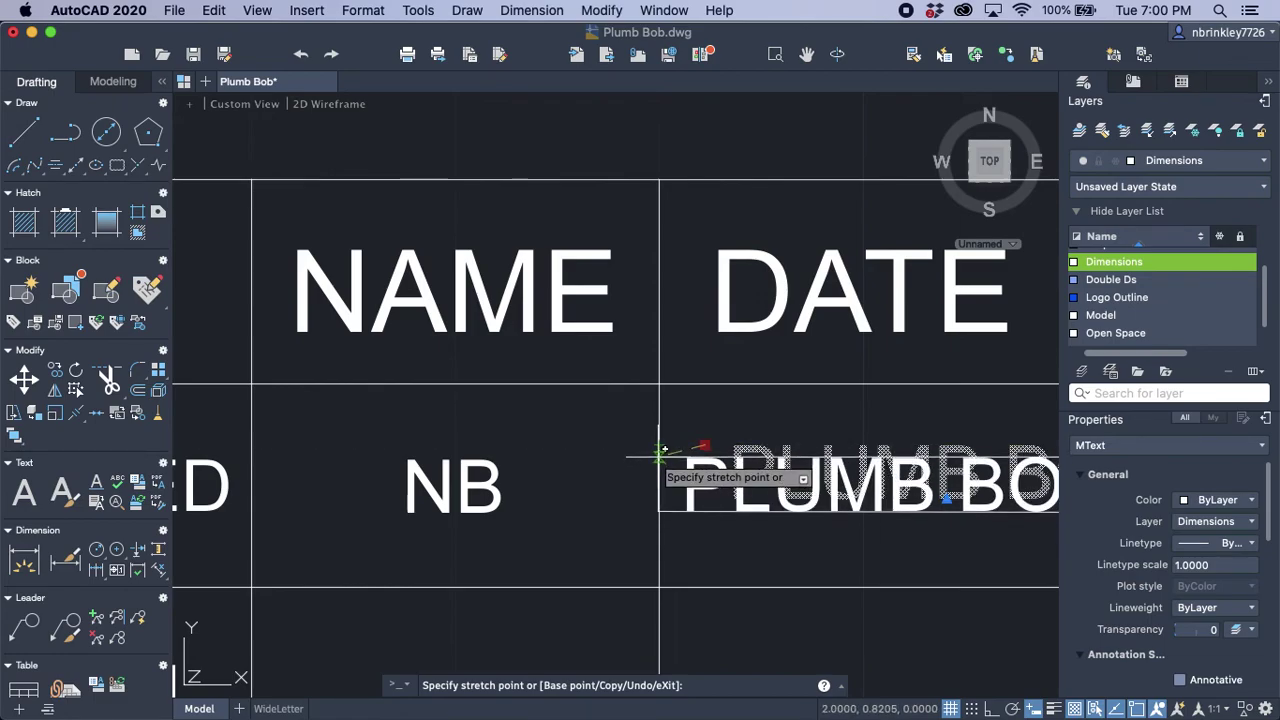
left_click(660, 456)
scroll(710, 480, "down", 2)
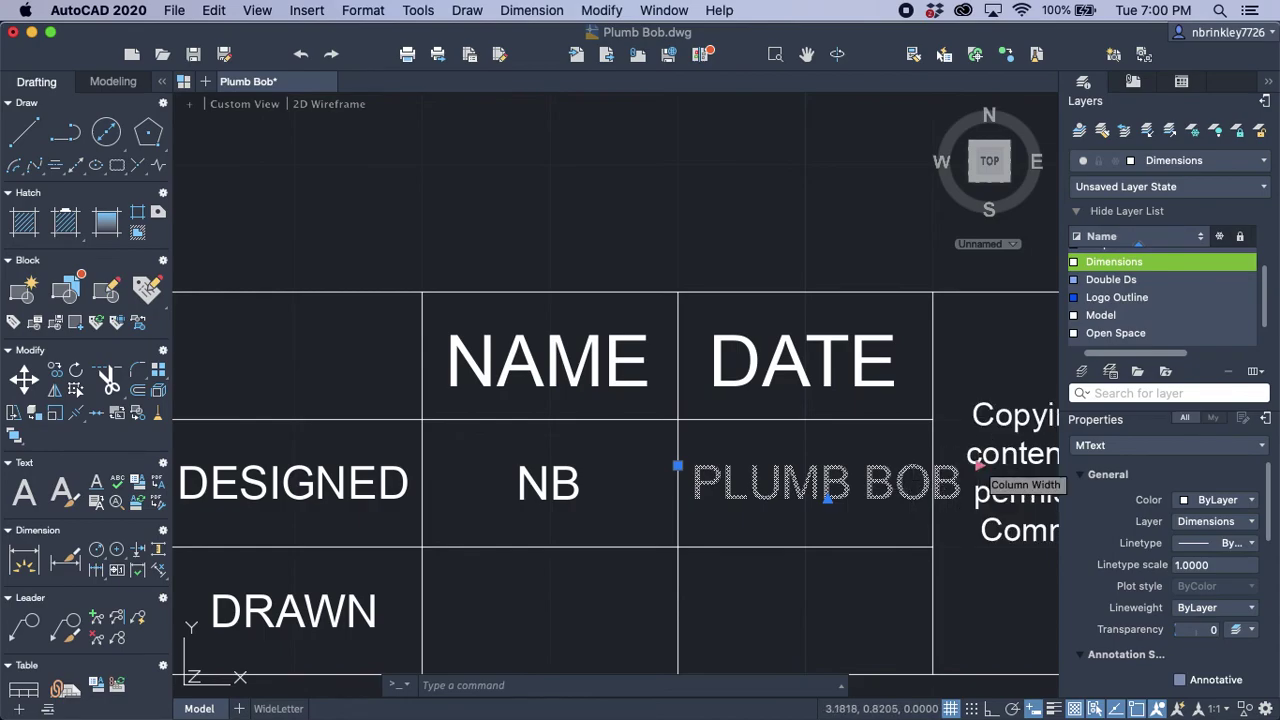
left_click(978, 466)
left_click(932, 466)
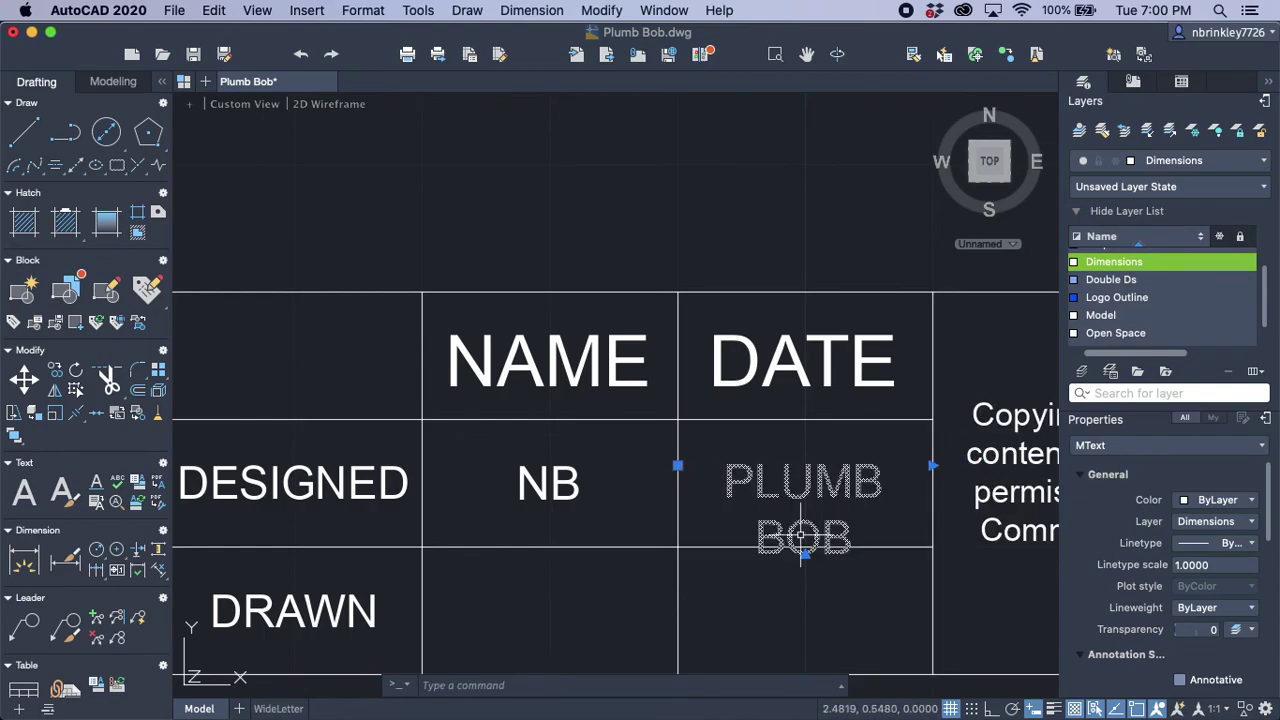
Step: Replace the copied text in the DESIGNED row's DATE cell with 2/8/22 and save it
double_click(807, 530)
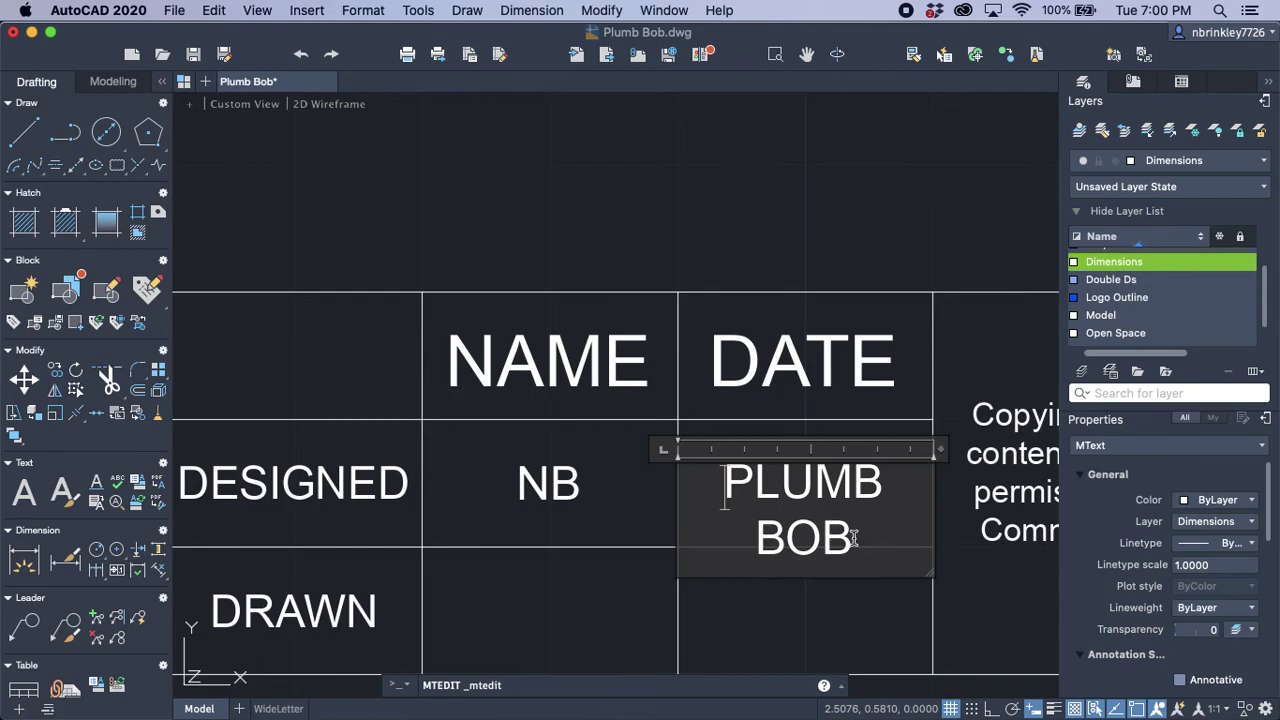
key("BackSpace")
key("BackSpace")
key("BackSpace")
key("BackSpace")
key("BackSpace")
key("BackSpace")
key("BackSpace")
key("BackSpace")
key("BackSpace")
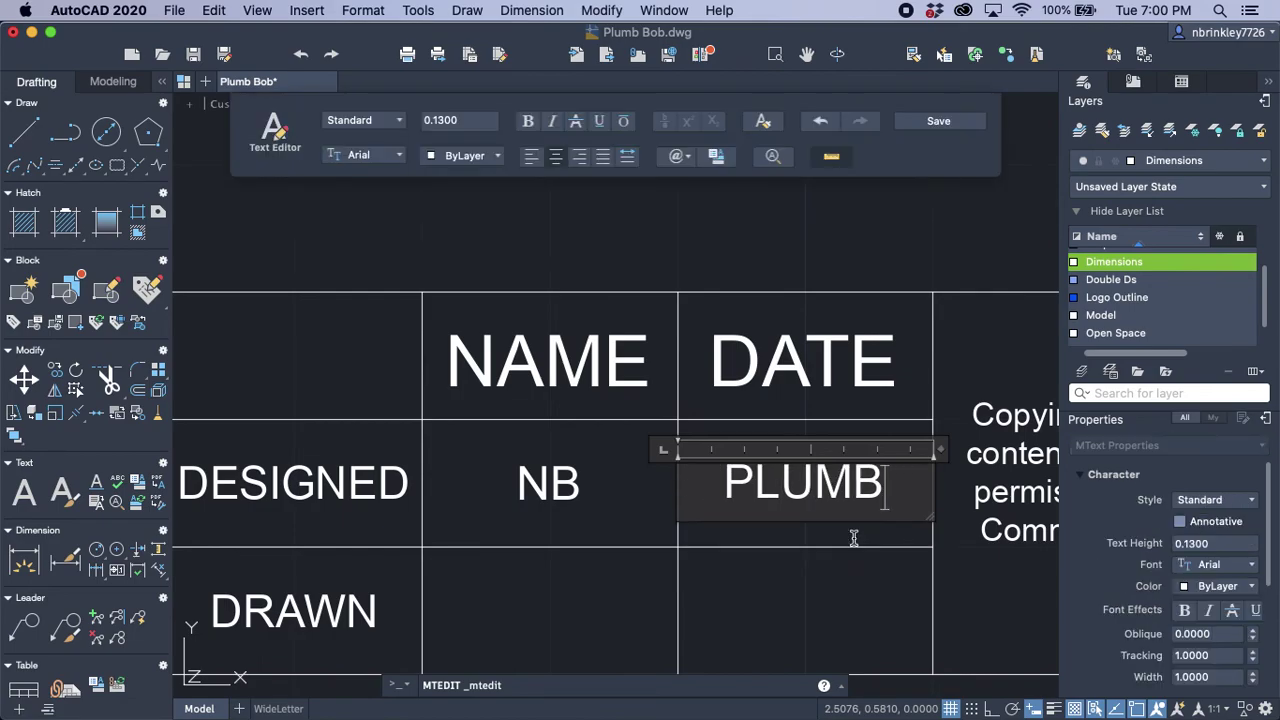
type("2/8/22")
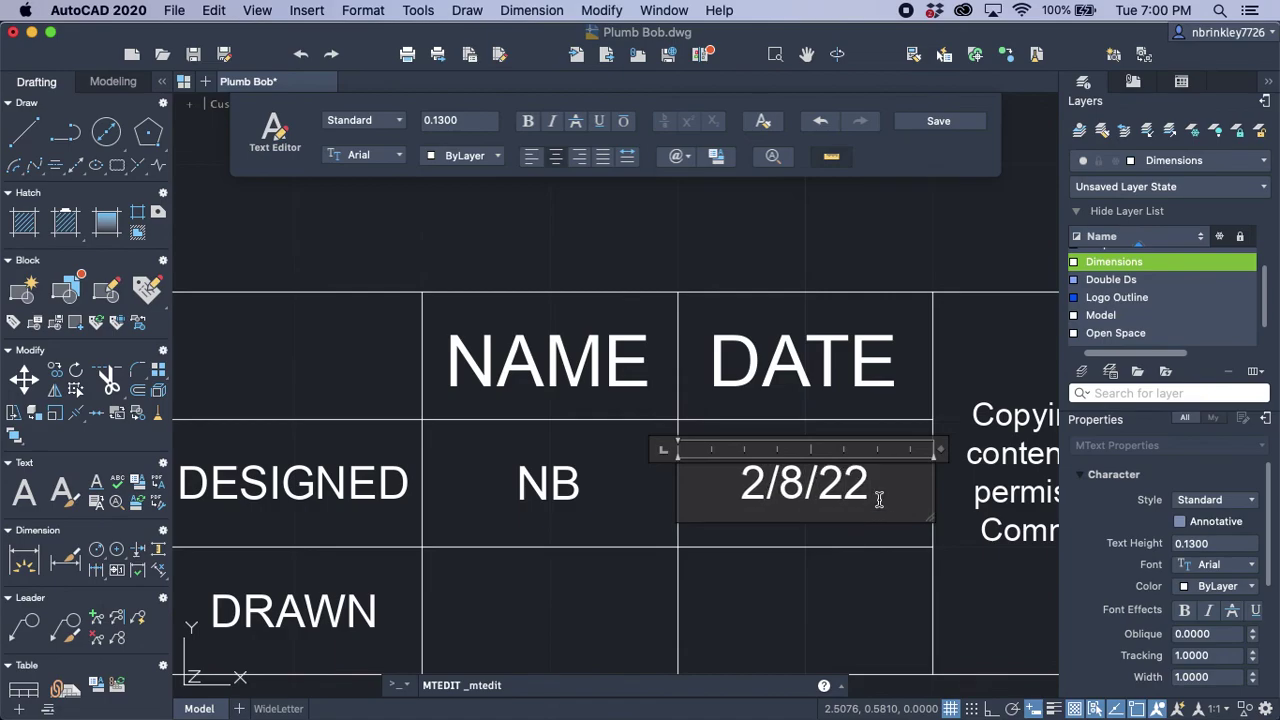
left_click(938, 121)
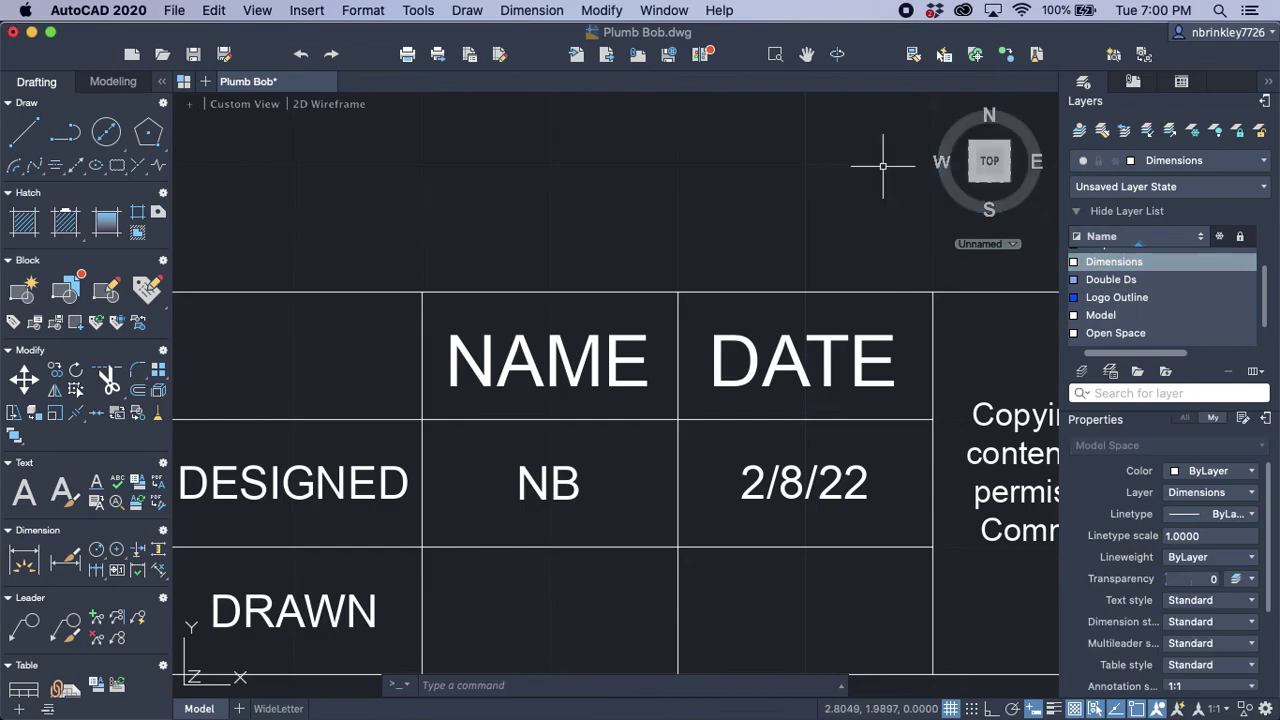
Step: Examine the whole plumb bob drawing in model space, including its views, dimensions and title block entries
scroll(733, 195, "down", 2)
scroll(733, 195, "down", 2)
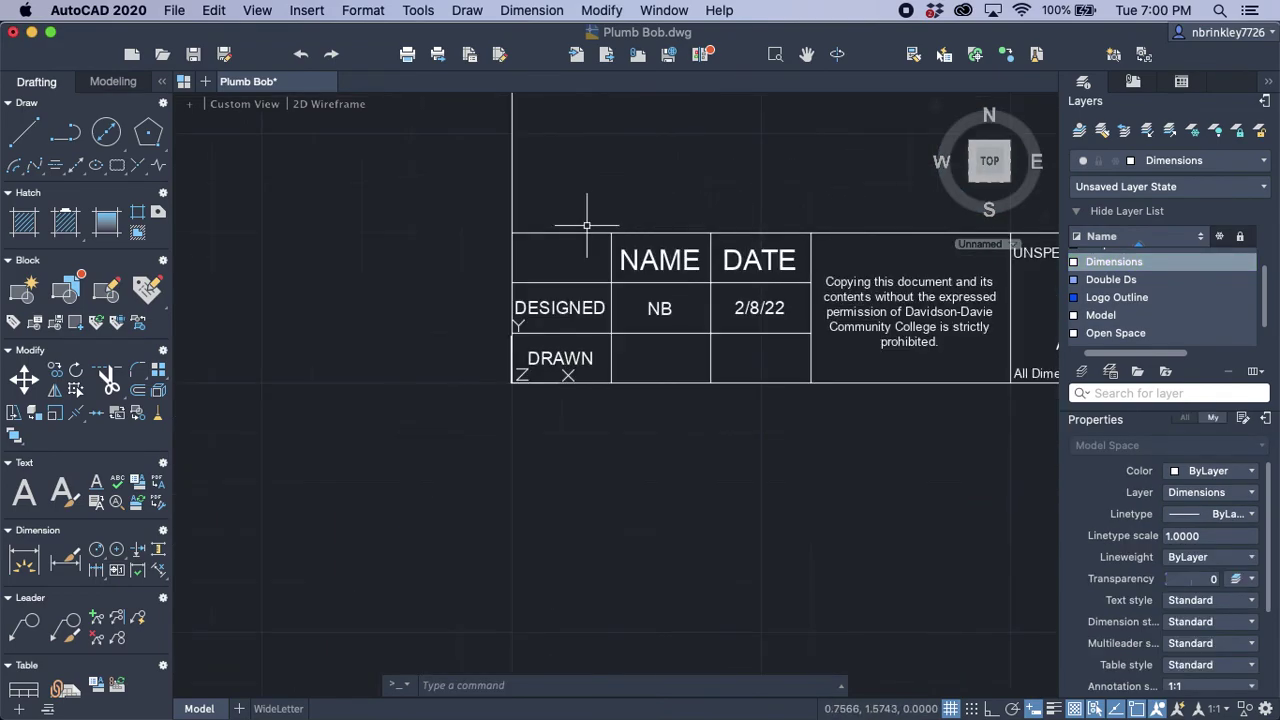
scroll(353, 283, "down", 2)
scroll(353, 283, "down", 2)
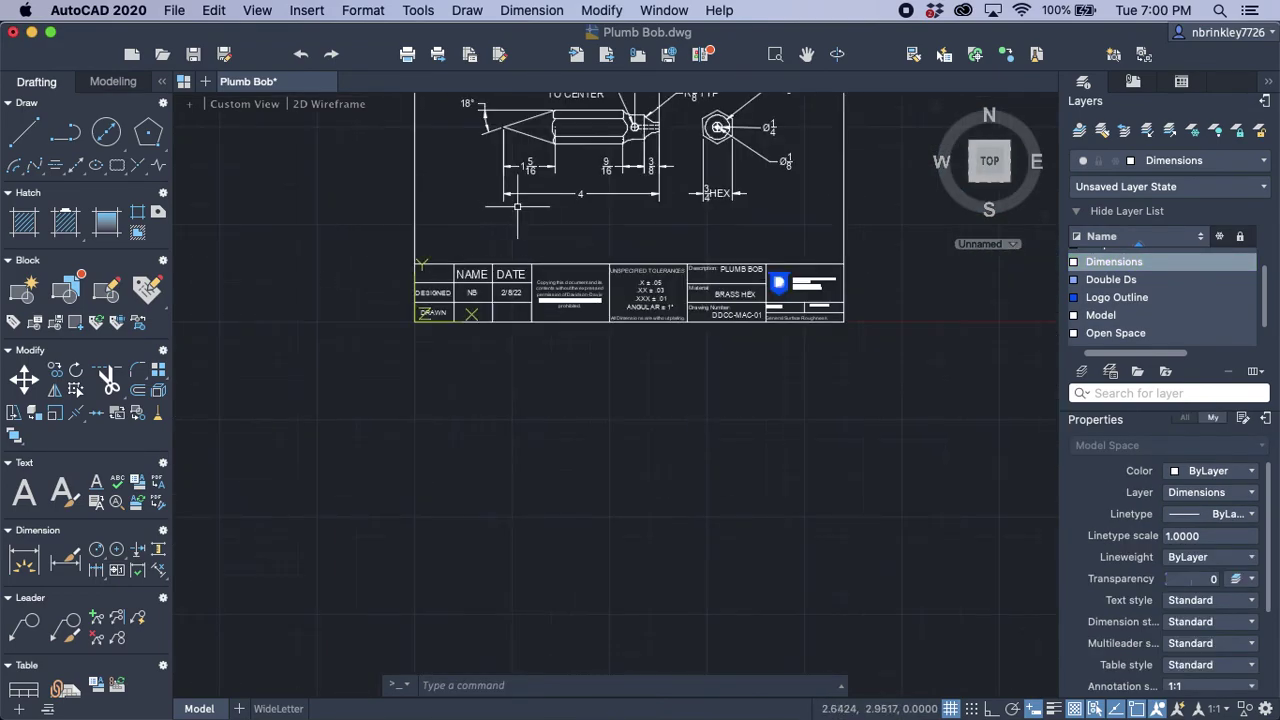
scroll(577, 219, "down", 2)
mouse_move(577, 219)
middle_mouse_down()
mouse_move(573, 300)
mouse_move(631, 391)
middle_mouse_up()
scroll(660, 308, "up", 4)
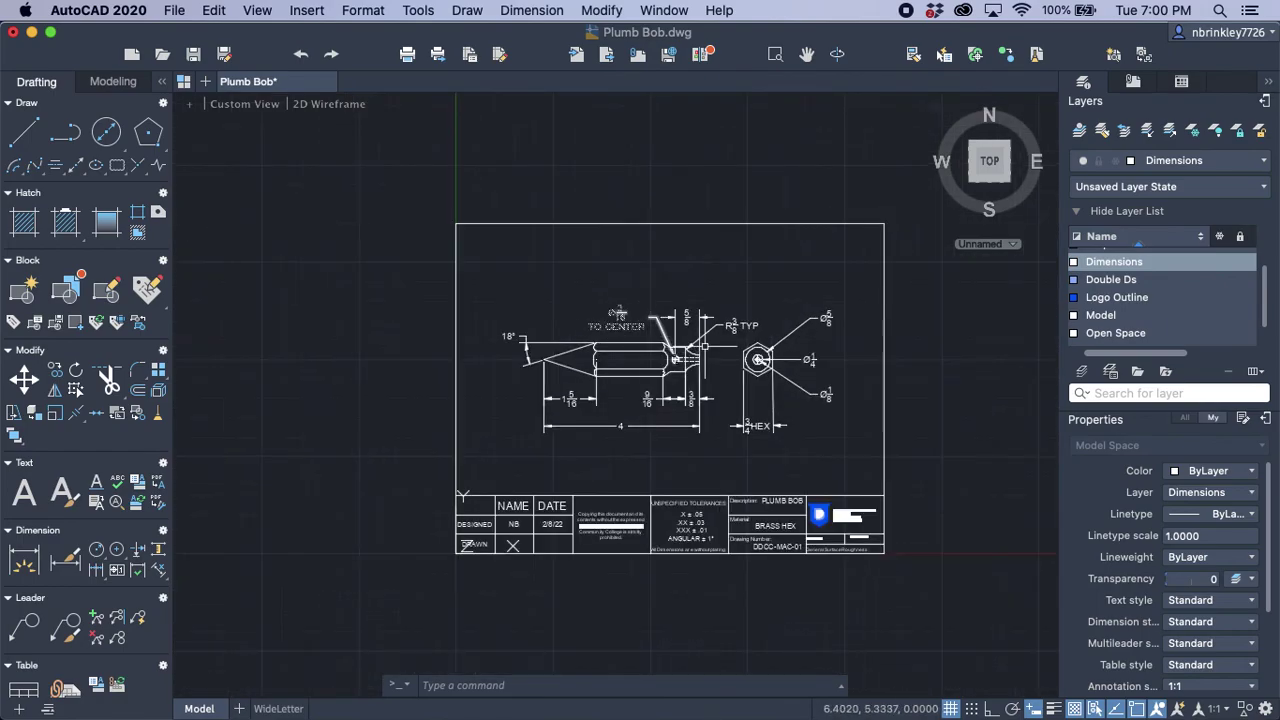
middle_click_drag(761, 478, 701, 457)
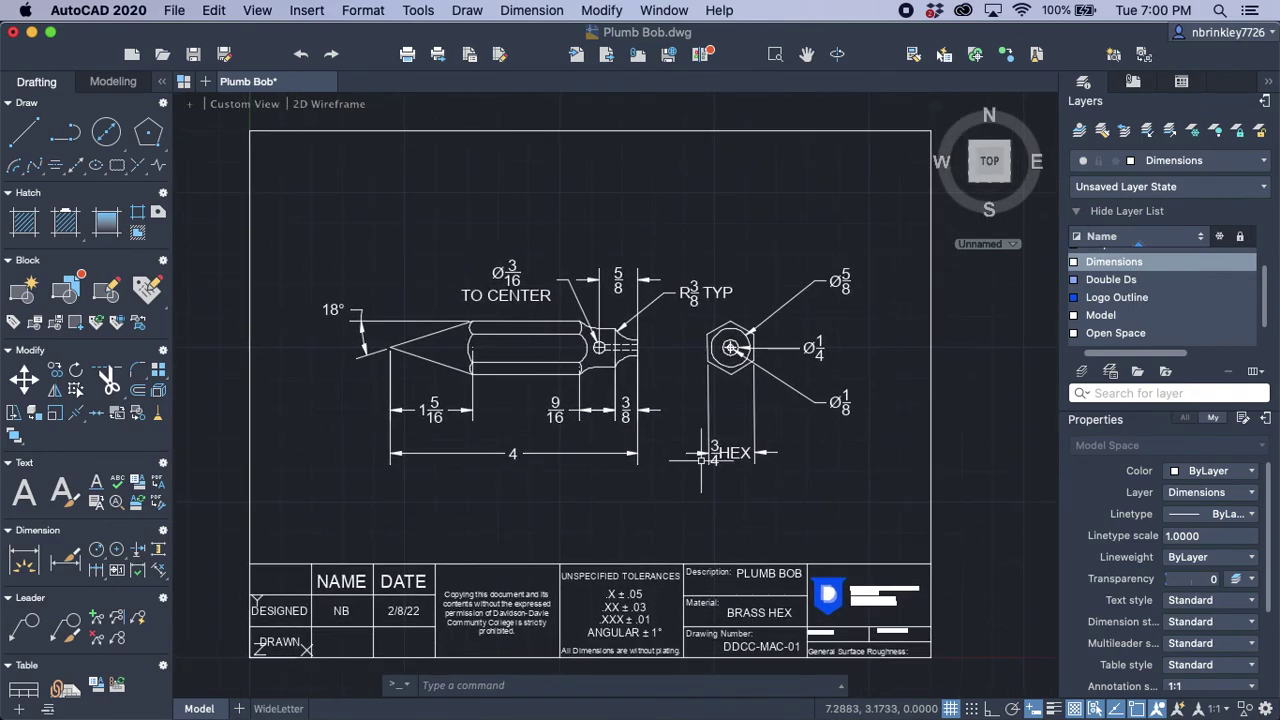
Step: Plot the WideLetter layout as a PDF named Plumb Bob in the DDCC PROJECTS folder
left_click(277, 709)
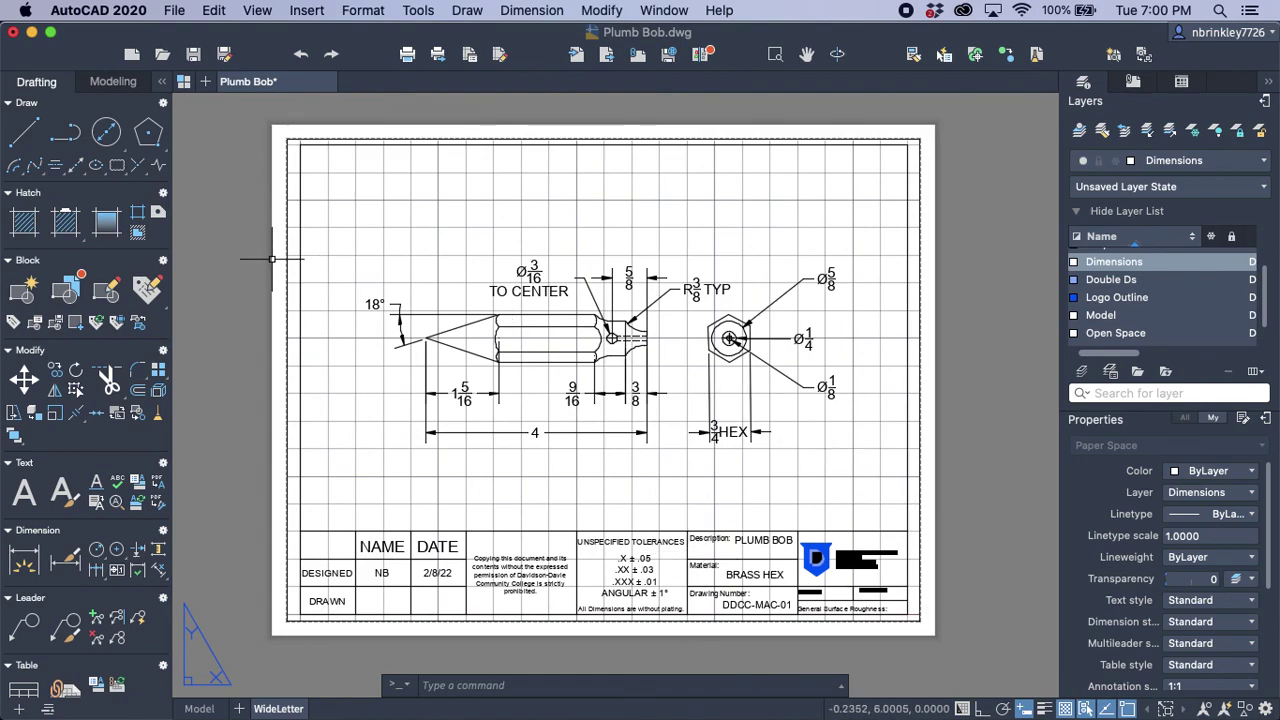
left_click(175, 11)
left_click(190, 345)
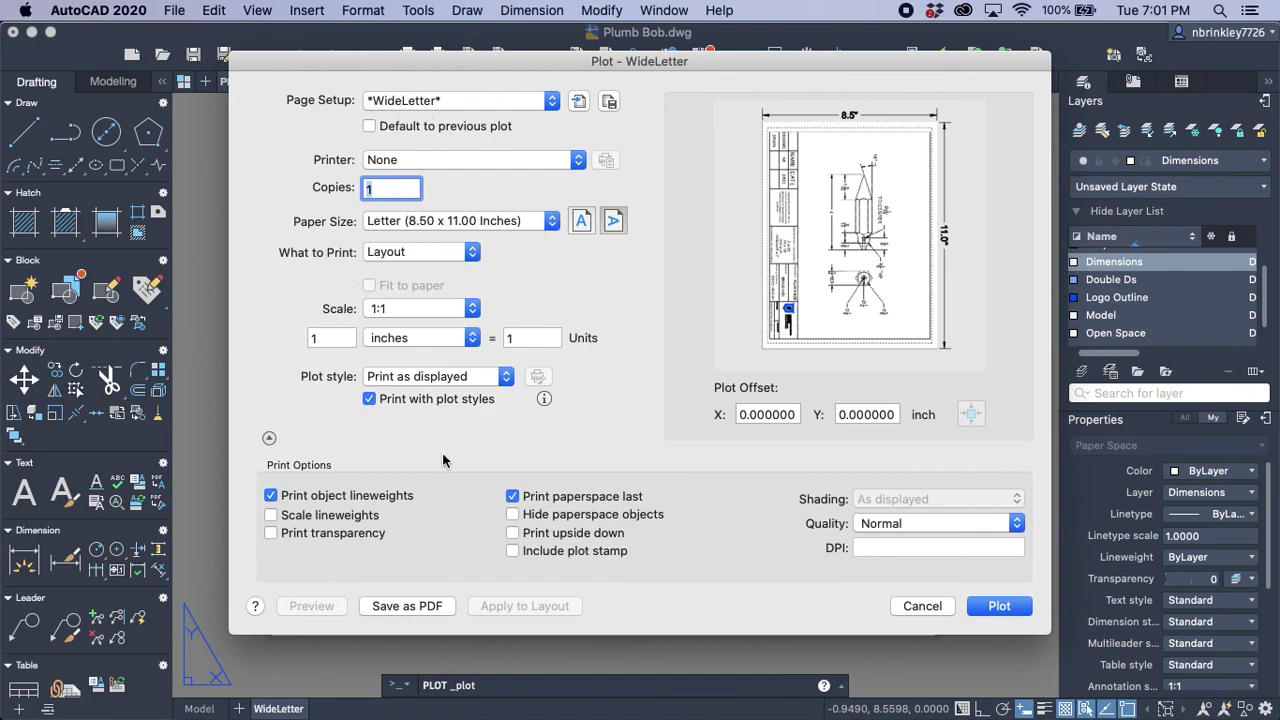
left_click(408, 607)
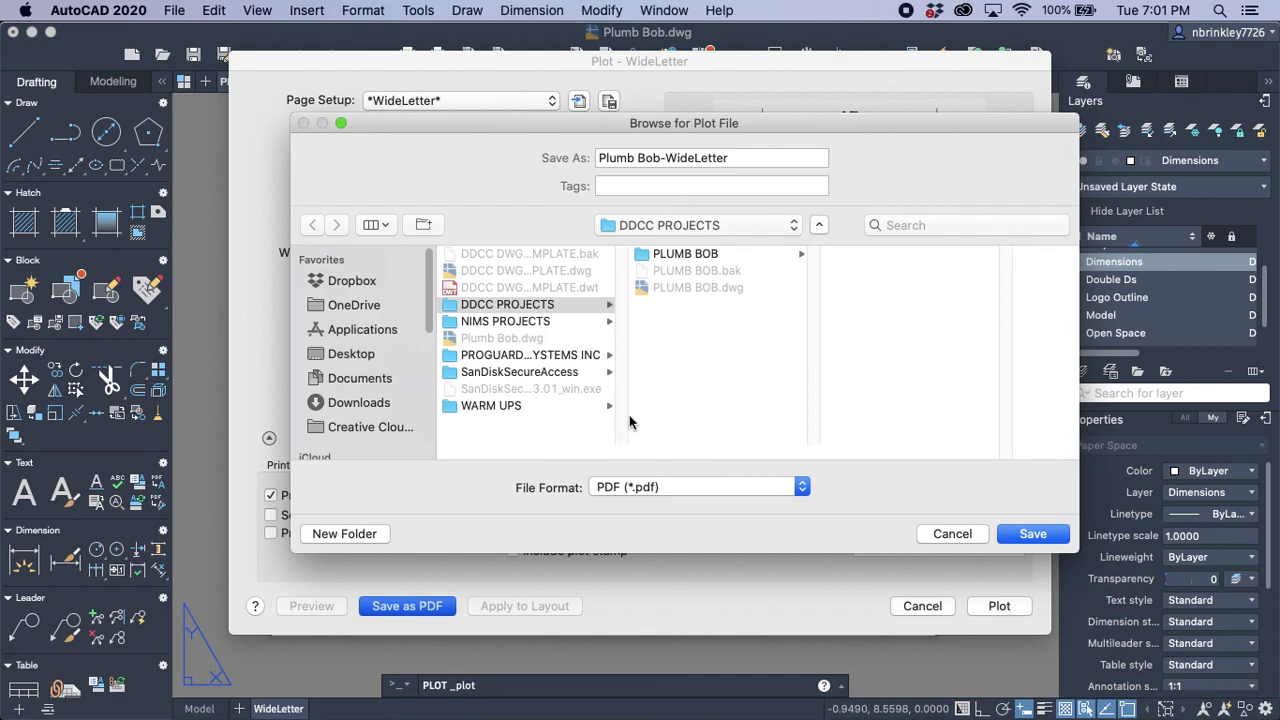
triple_click(729, 157)
left_click(732, 158)
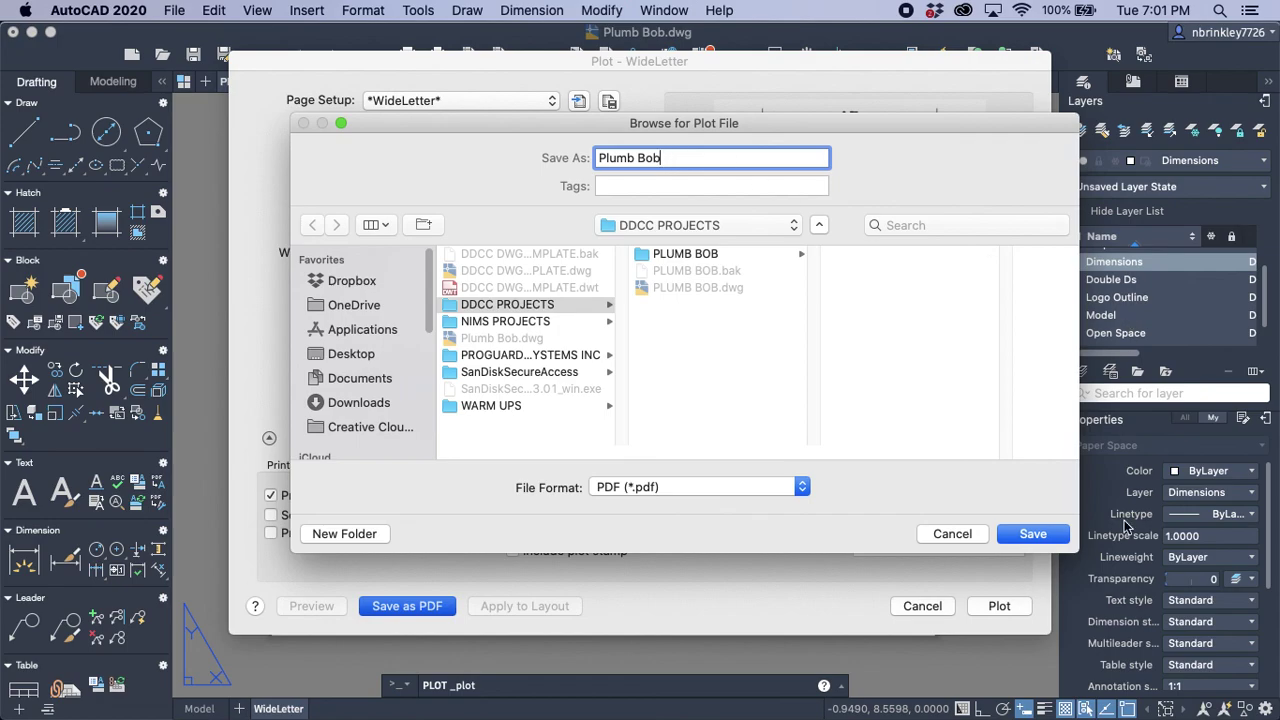
left_click(1055, 534)
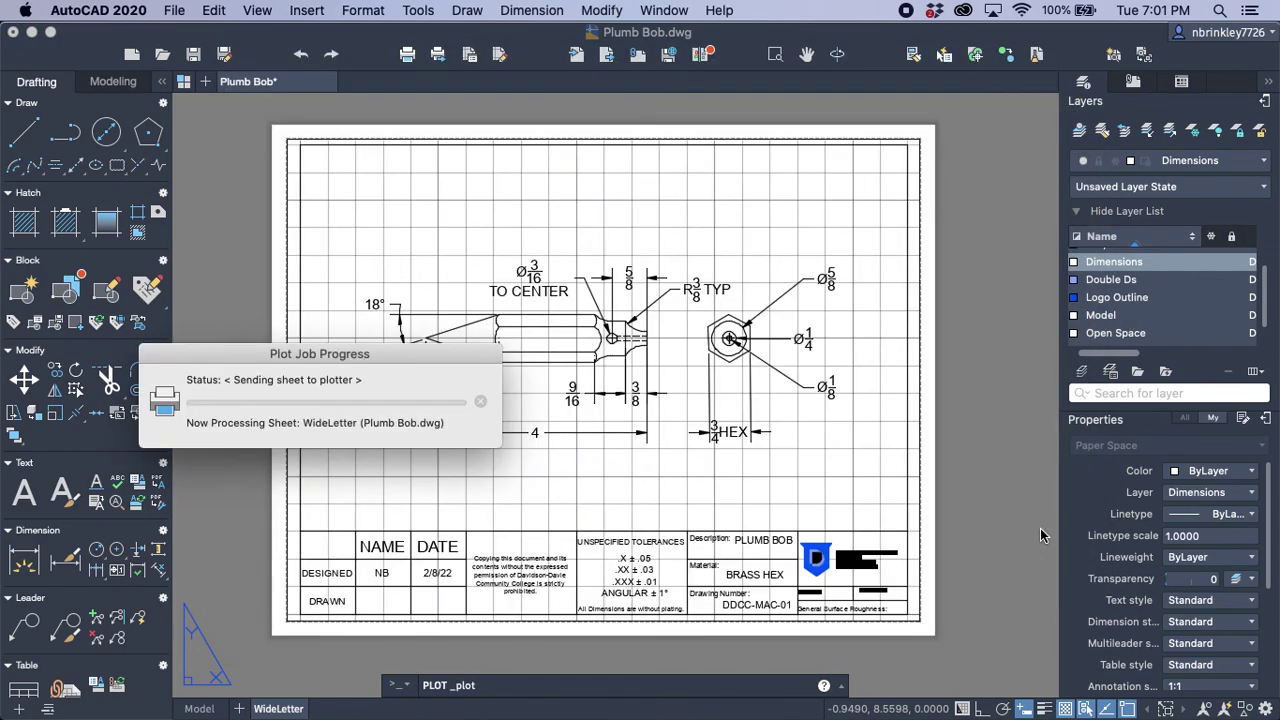